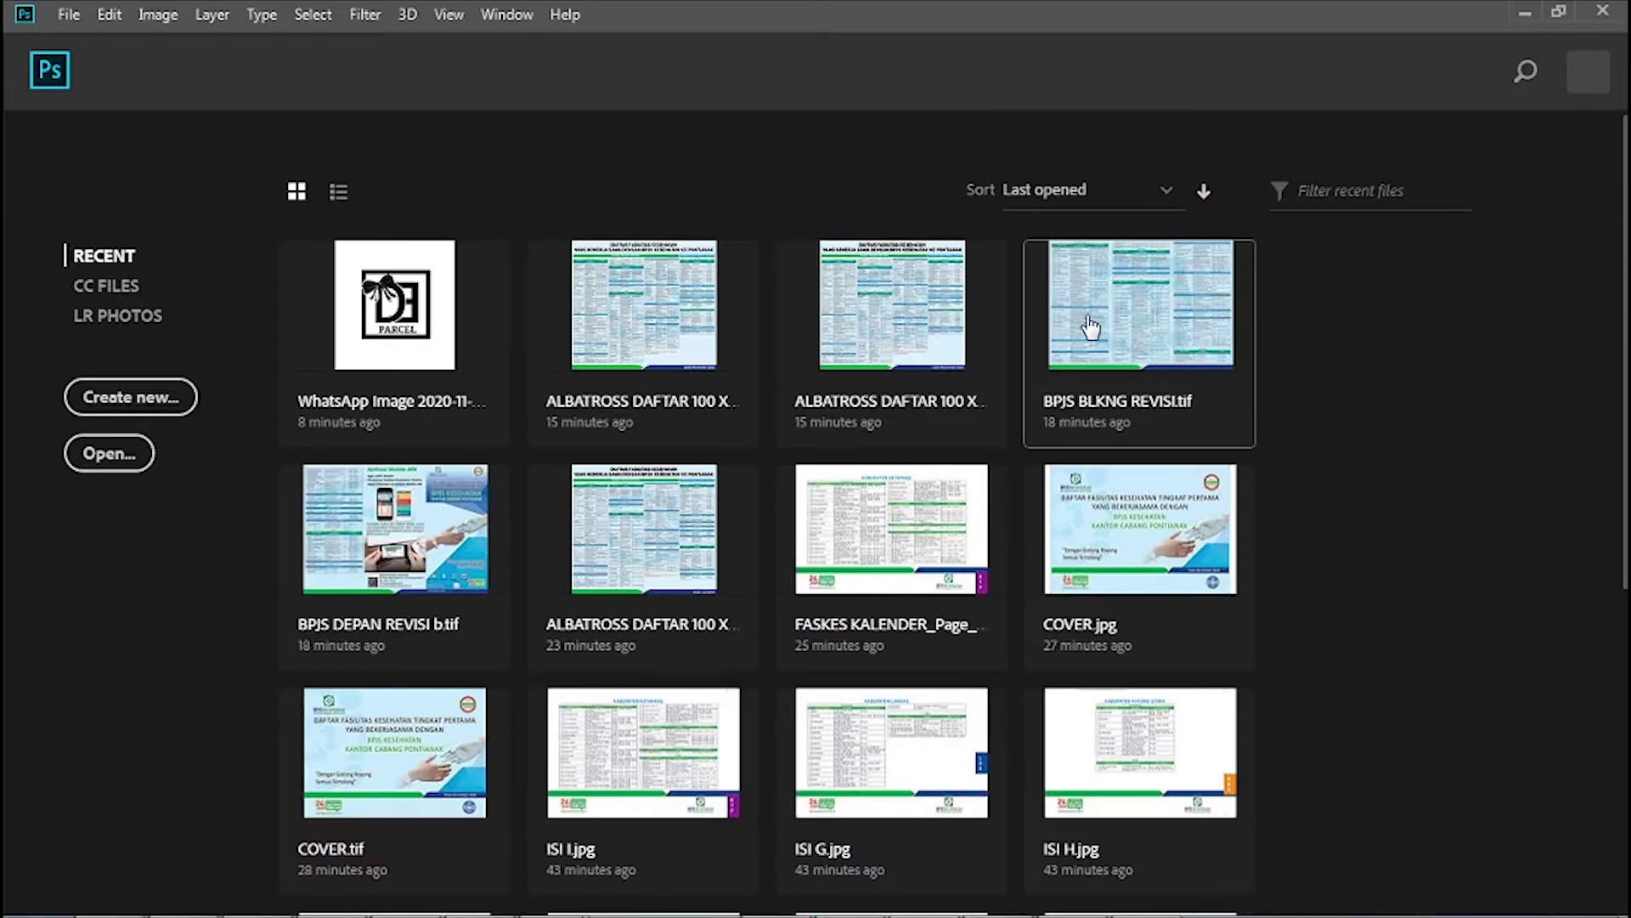
Create a landscape 9 × 5.5 cm, 300 ppi CMYK document and fit it on screen
{"action": "key", "text": "ctrl+n"}
{"action": "type", "text": "9"}
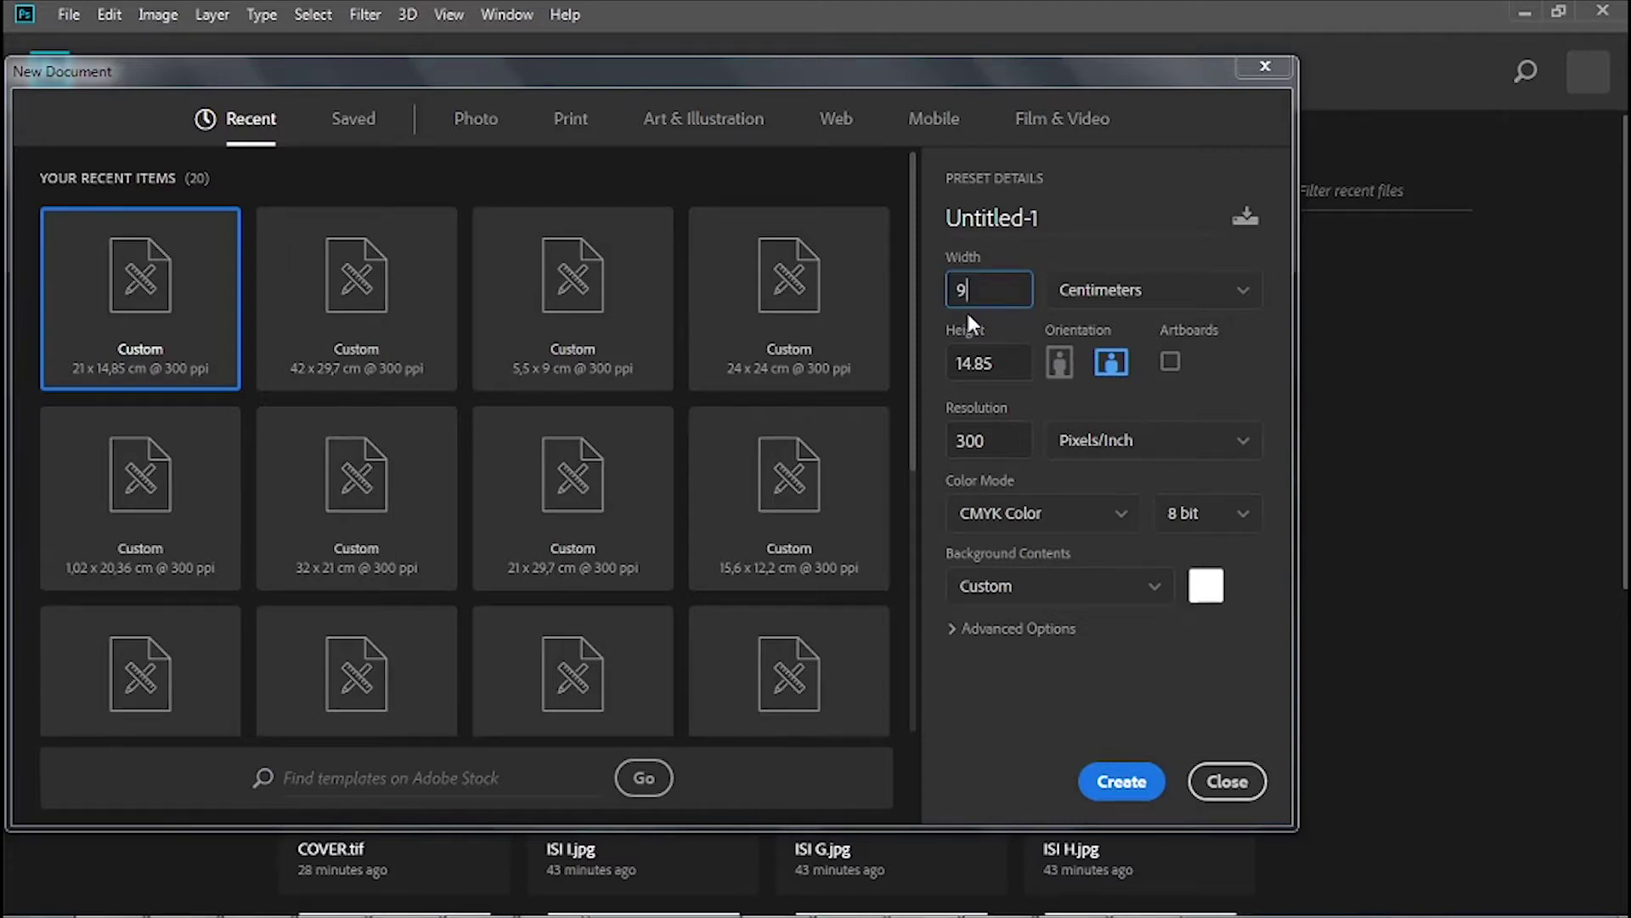
{"action": "left_click", "coordinate": [1006, 362]}
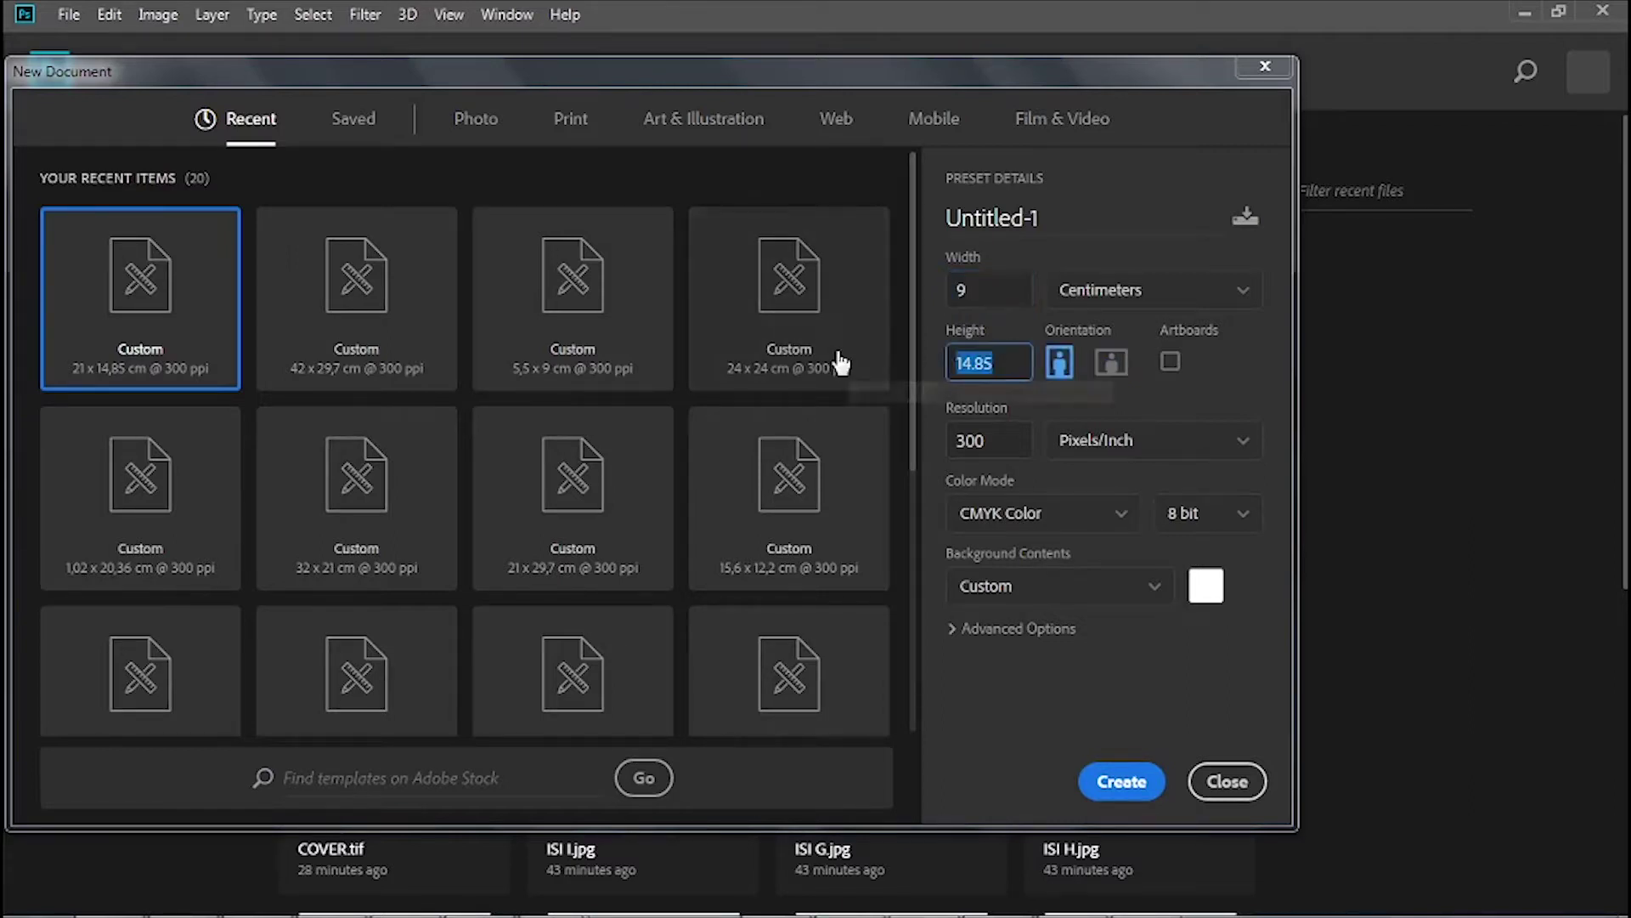
{"action": "type", "text": "5.5"}
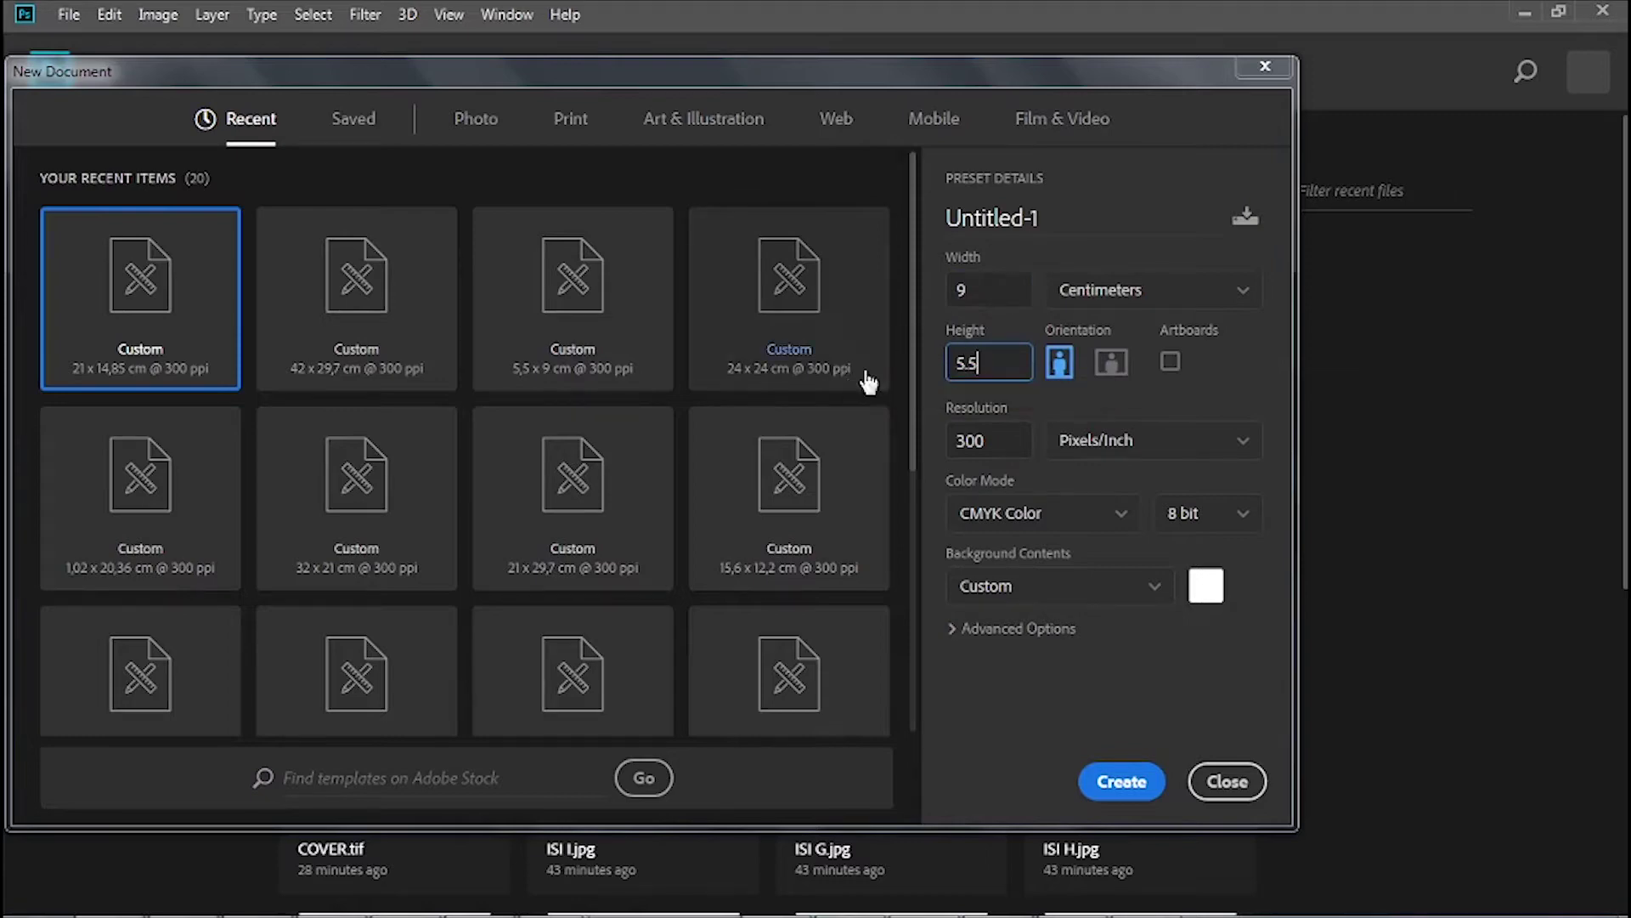
{"action": "left_click", "coordinate": [1095, 778]}
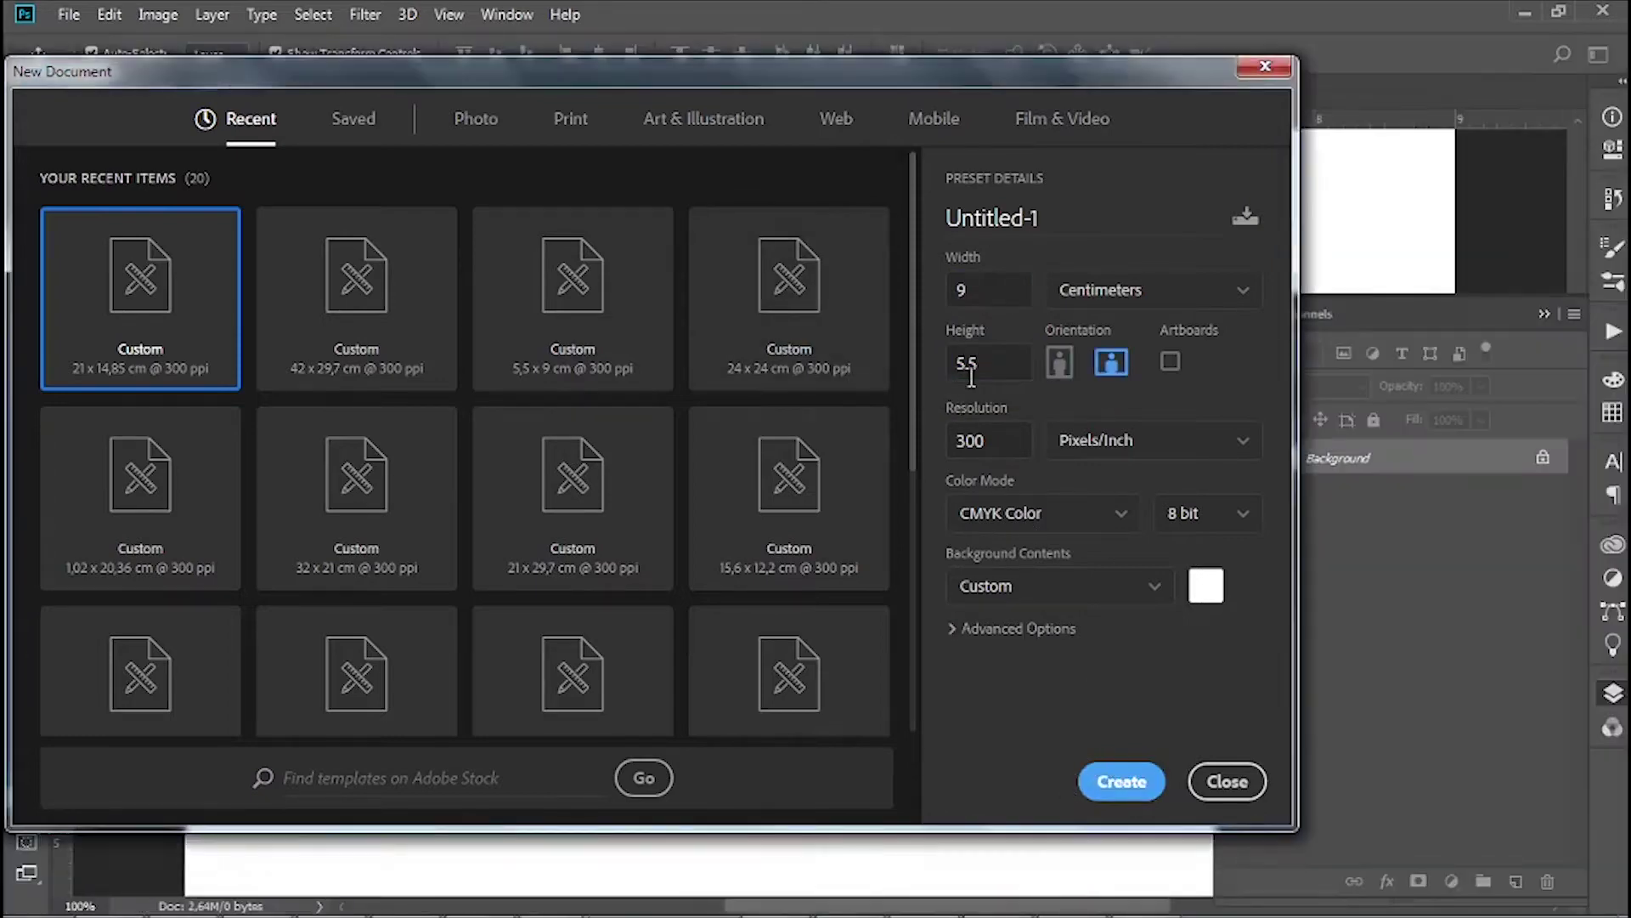
{"action": "key", "text": "ctrl+0"}
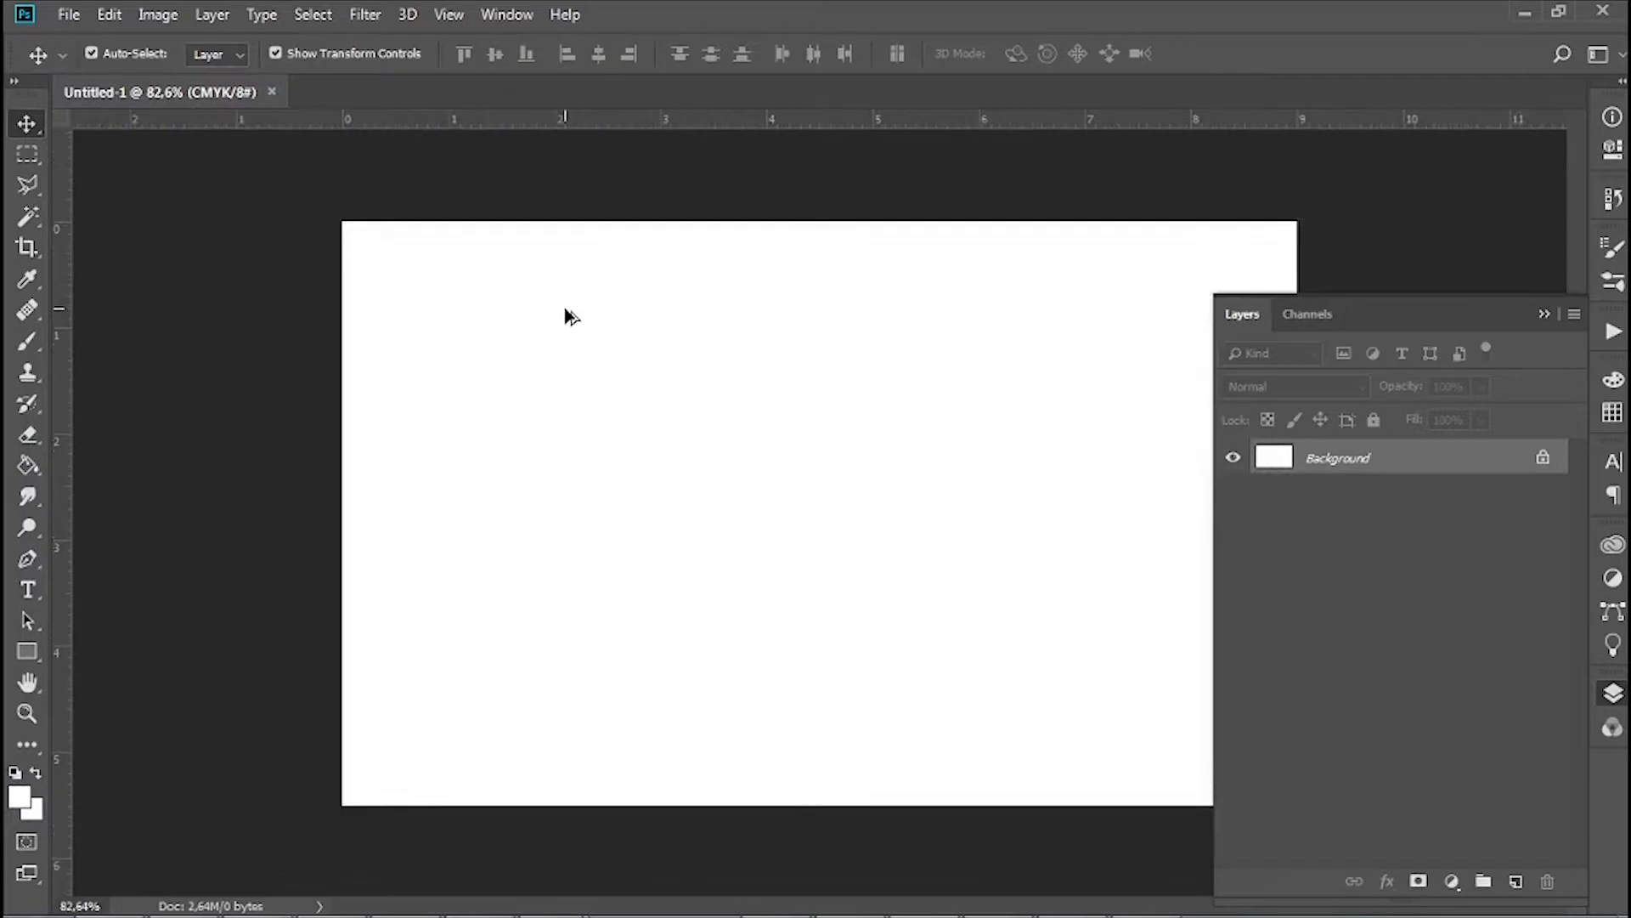
Marquee a small top-left corner square and drag guides to the top and left margins
{"action": "left_click", "coordinate": [27, 154]}
{"action": "left_click_drag", "start_coordinate": [295, 191], "coordinate": [362, 250]}
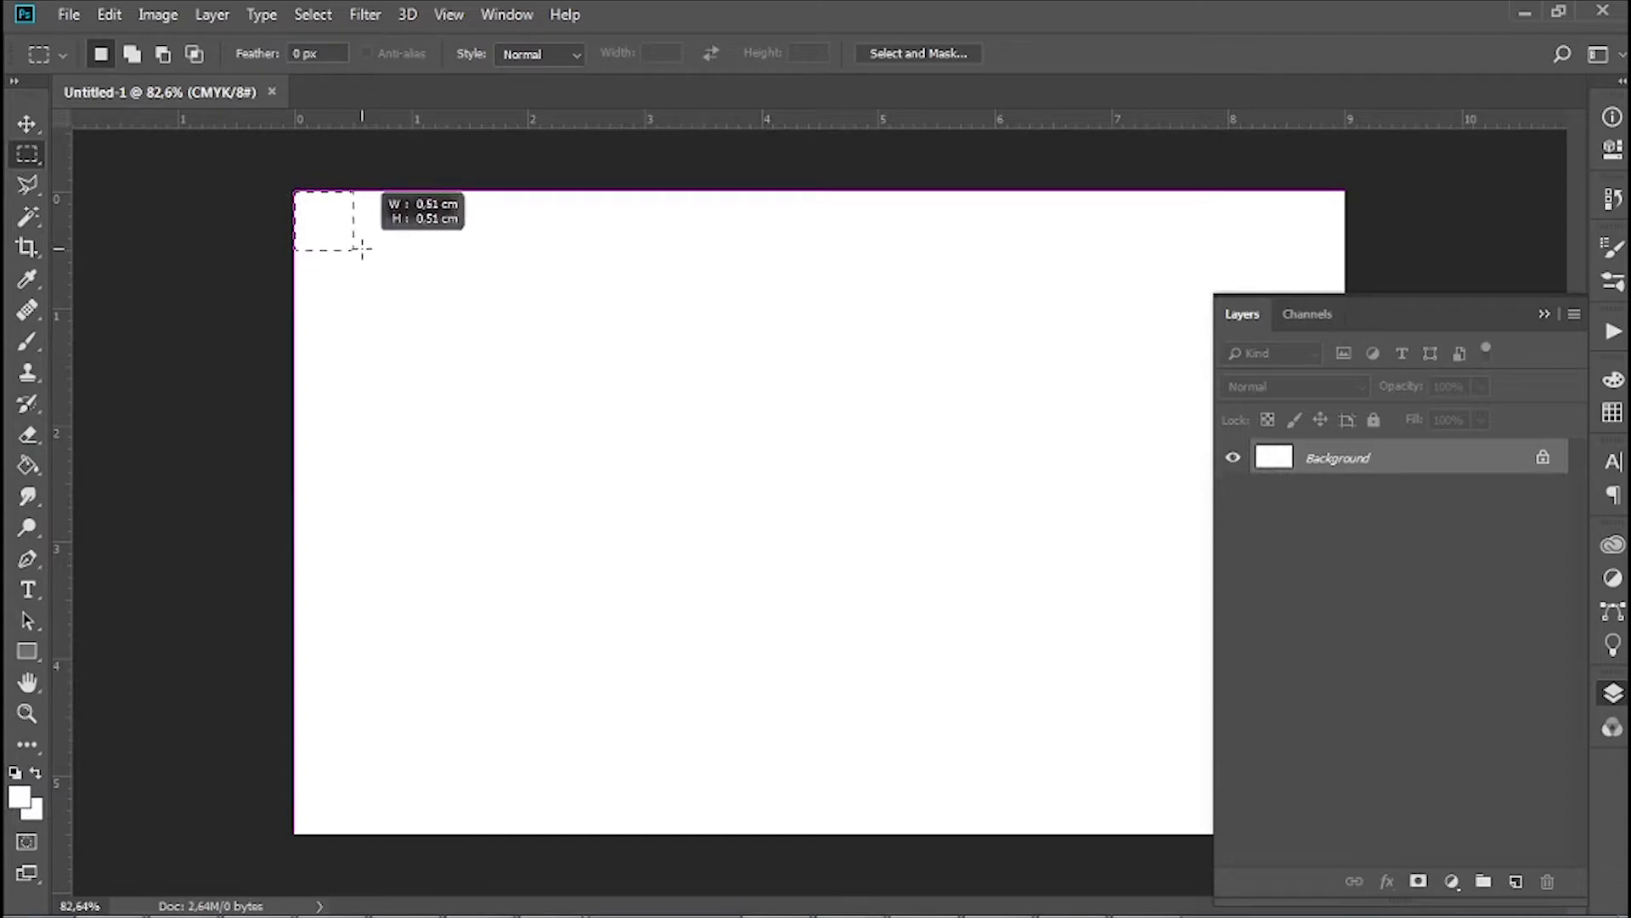
{"action": "left_click", "coordinate": [761, 383]}
{"action": "left_click_drag", "start_coordinate": [233, 246], "coordinate": [342, 336]}
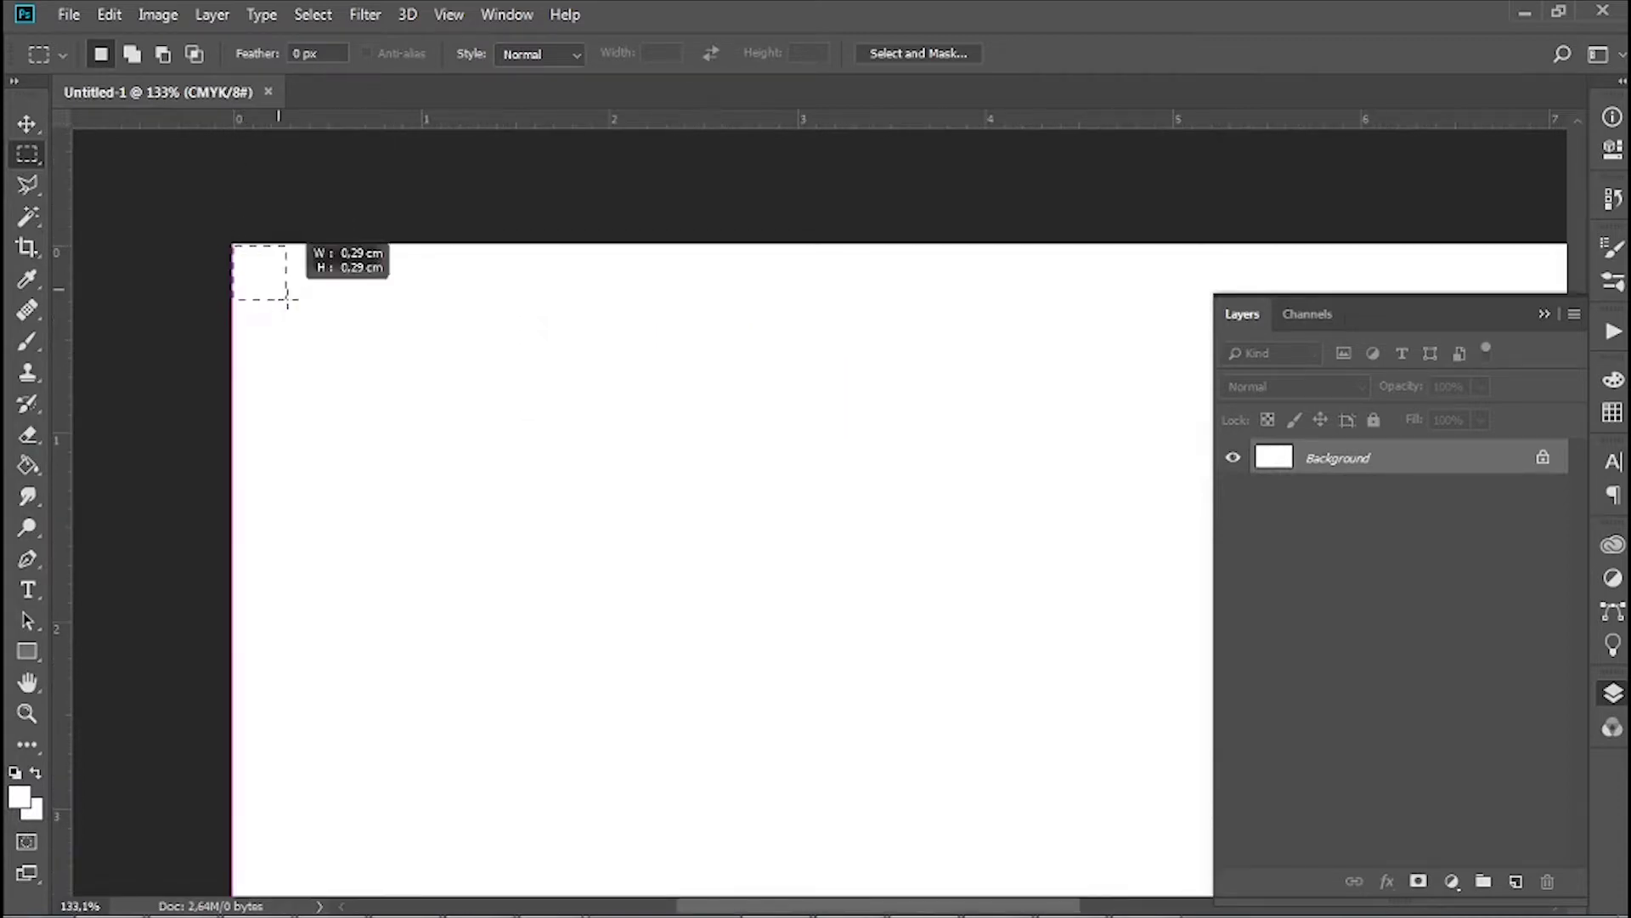
{"action": "left_click_drag", "start_coordinate": [451, 119], "coordinate": [451, 338]}
{"action": "mouse_move", "coordinate": [60, 240]}
{"action": "left_mouse_down"}
{"action": "mouse_move", "coordinate": [131, 241]}
{"action": "mouse_move", "coordinate": [326, 320]}
{"action": "left_mouse_up"}
Marquee the bottom-right corner margin, add the bottom and right guides, then deselect
{"action": "key", "text": "ctrl+0"}
{"action": "key", "text": "F7"}
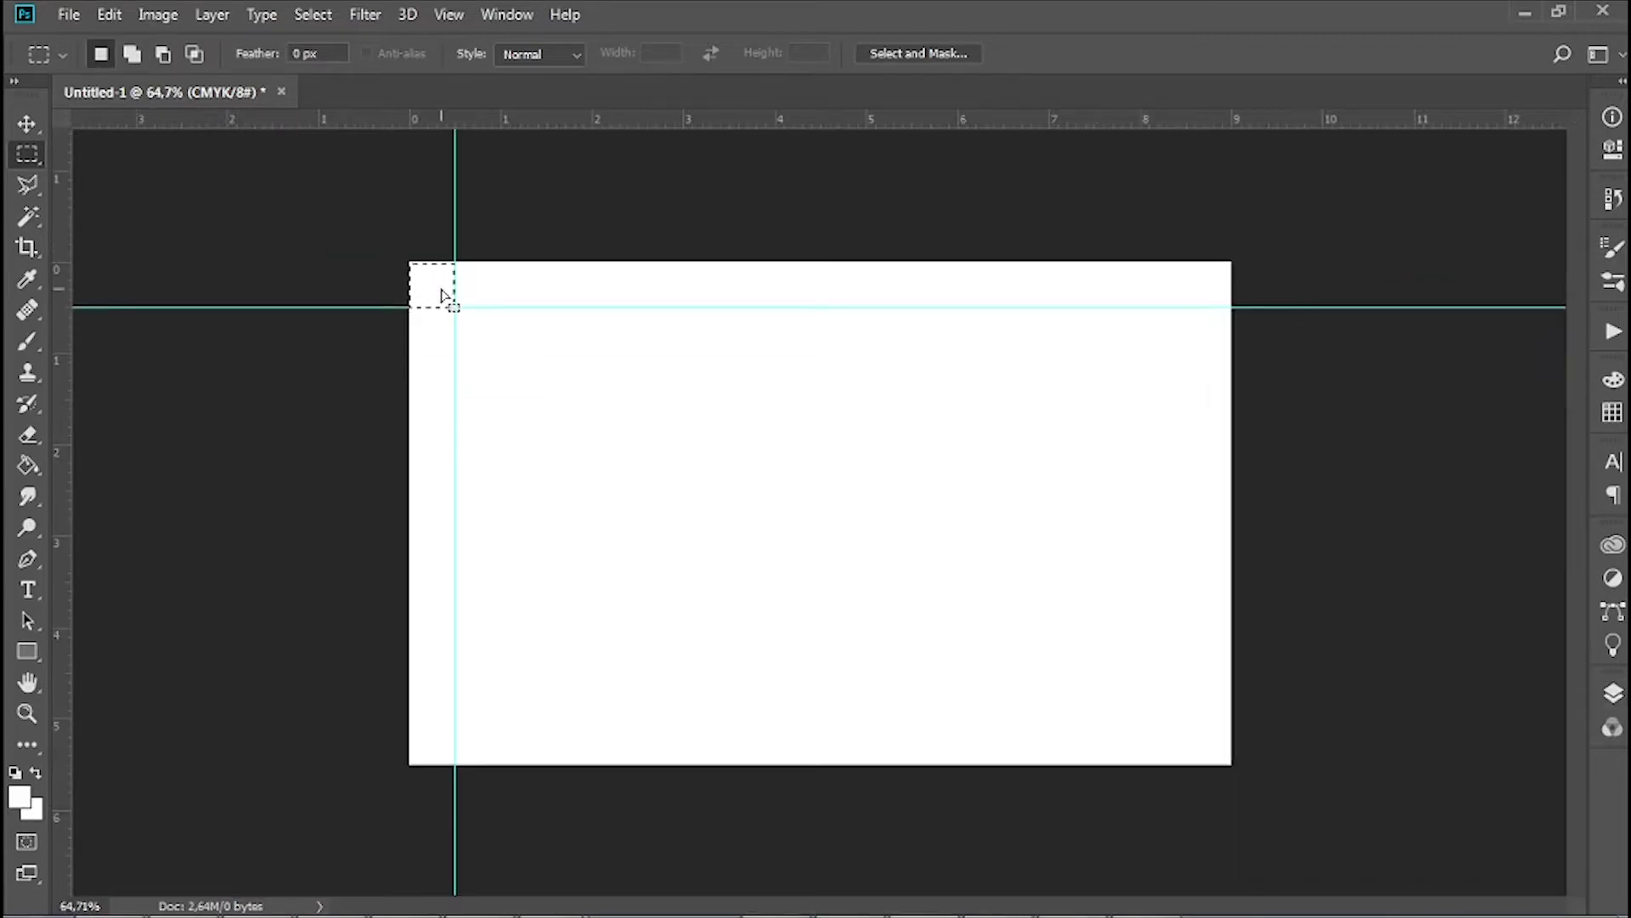
{"action": "mouse_move", "coordinate": [440, 292]}
{"action": "left_mouse_down"}
{"action": "mouse_move", "coordinate": [1221, 695]}
{"action": "mouse_move", "coordinate": [1229, 764]}
{"action": "left_mouse_up"}
{"action": "left_click_drag", "start_coordinate": [1257, 123], "coordinate": [1292, 715]}
{"action": "mouse_move", "coordinate": [56, 506]}
{"action": "left_mouse_down"}
{"action": "mouse_move", "coordinate": [619, 506]}
{"action": "mouse_move", "coordinate": [1185, 604]}
{"action": "left_mouse_up"}
{"action": "key", "text": "ctrl+d"}
{"action": "key", "text": "v"}
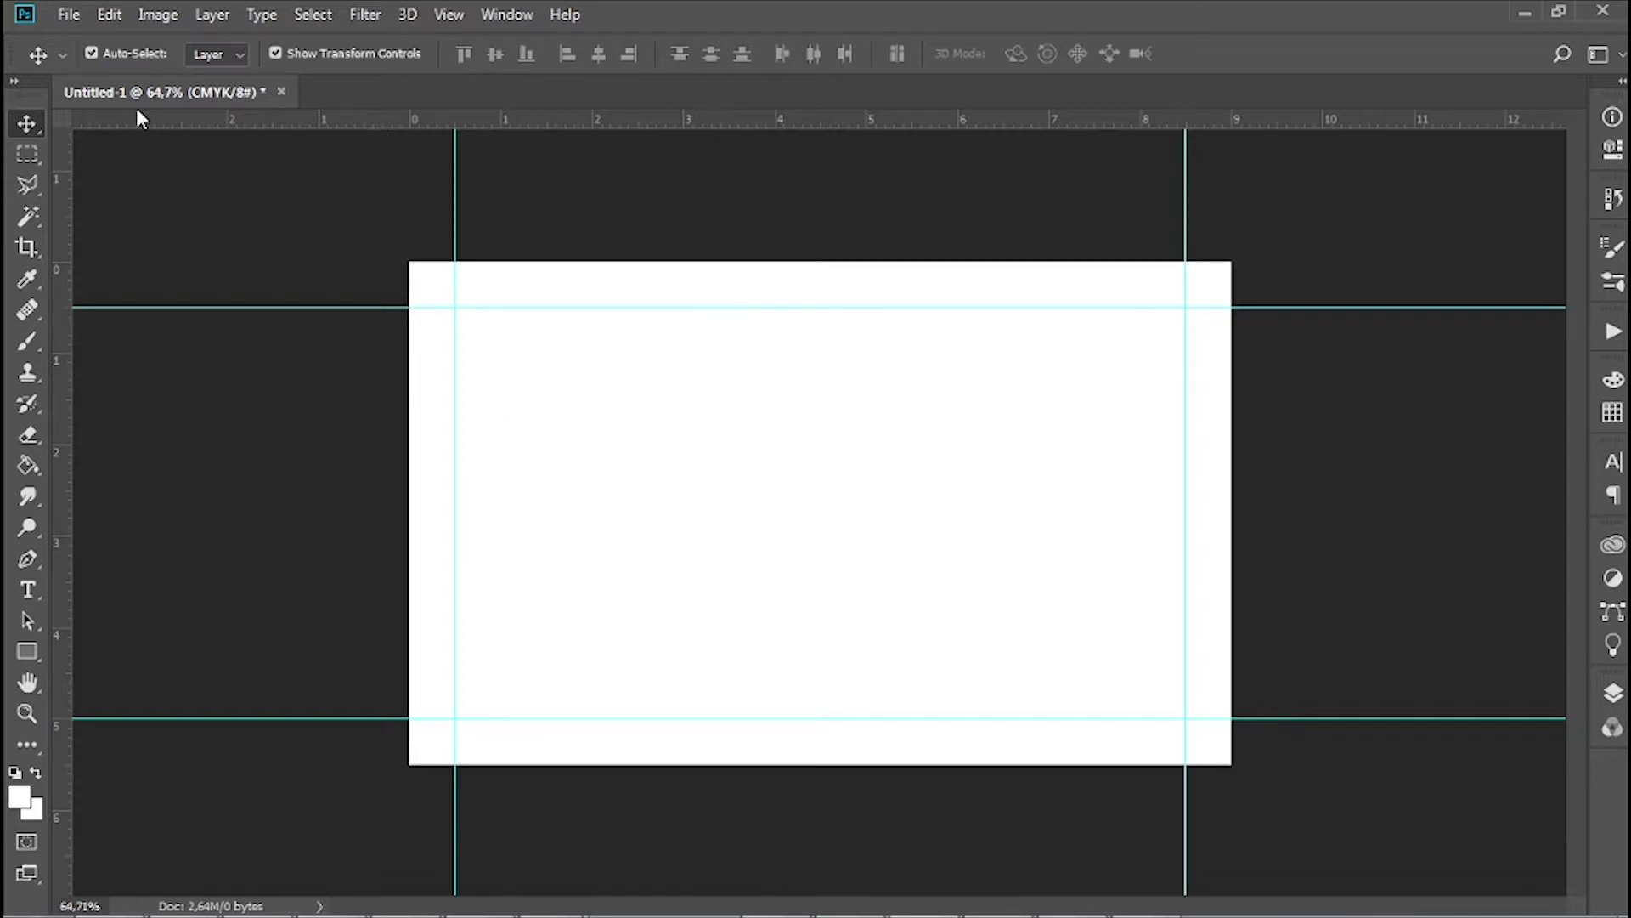
{"action": "left_click", "coordinate": [67, 13]}
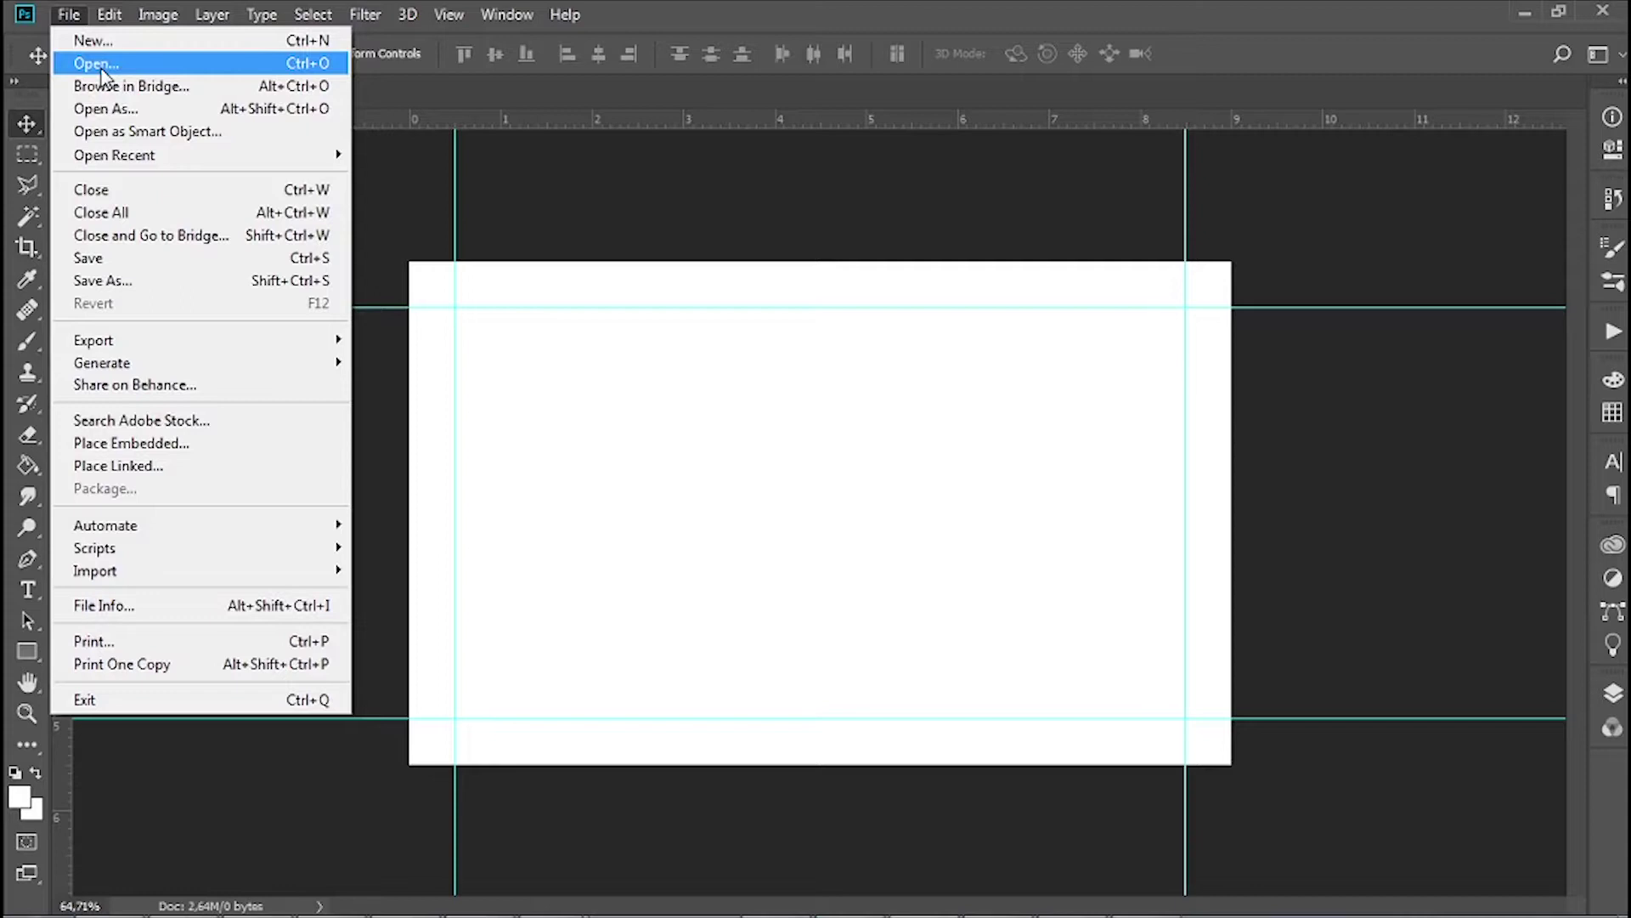
Open parcel.png, drag its DE PARCEL logo onto the card as a layer, and close parcel.png
{"action": "left_click", "coordinate": [98, 64]}
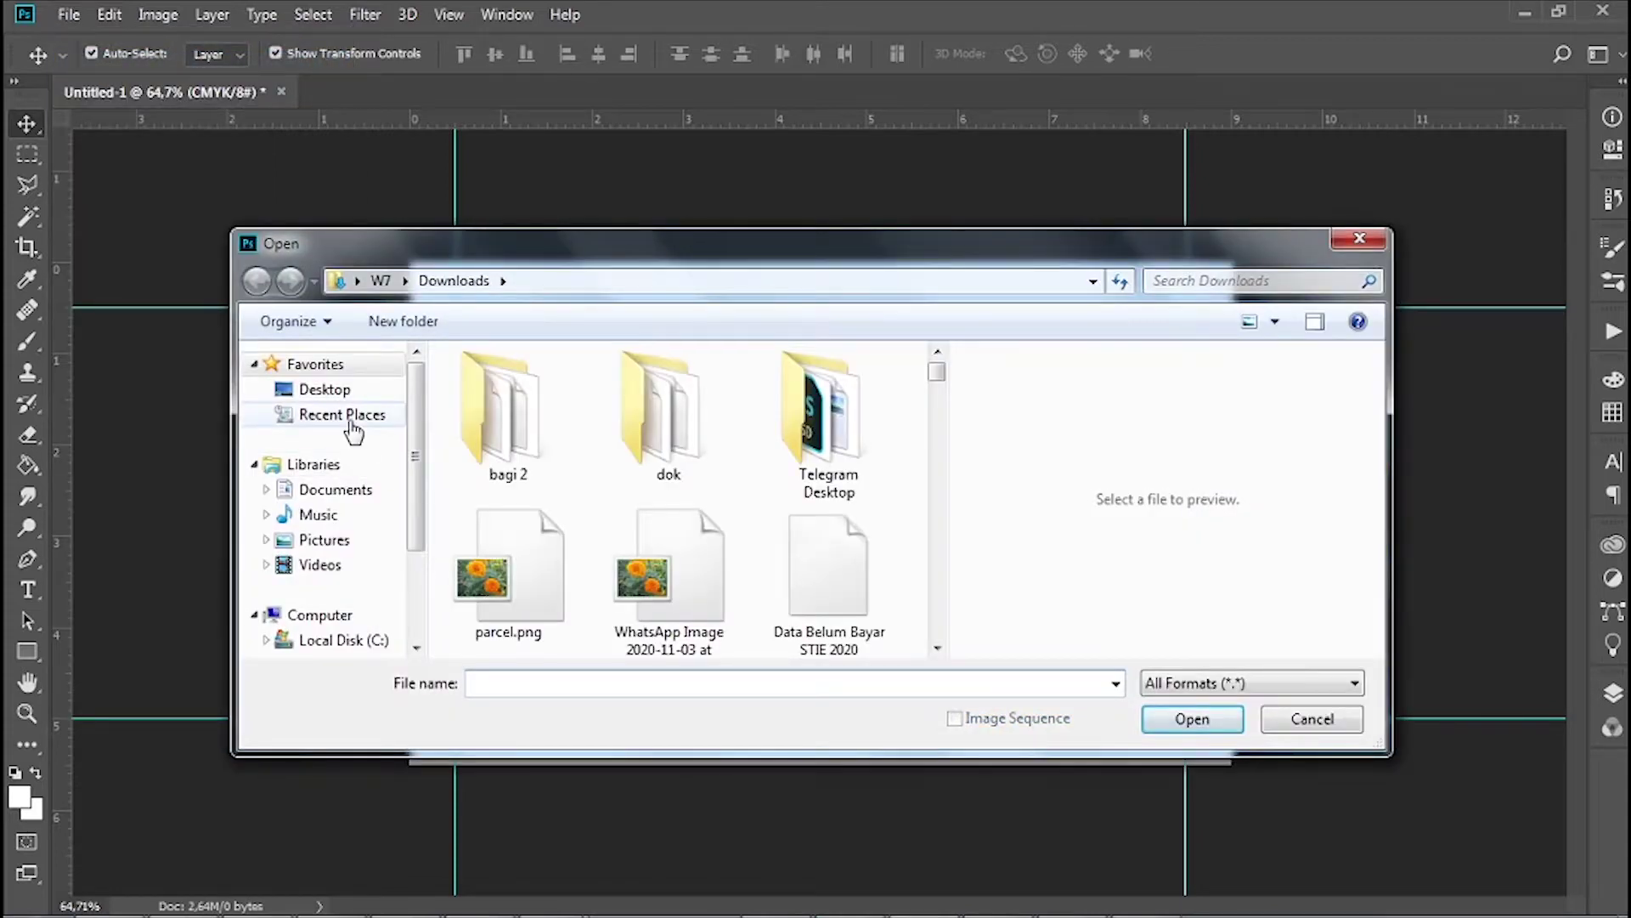
{"action": "left_click", "coordinate": [558, 587]}
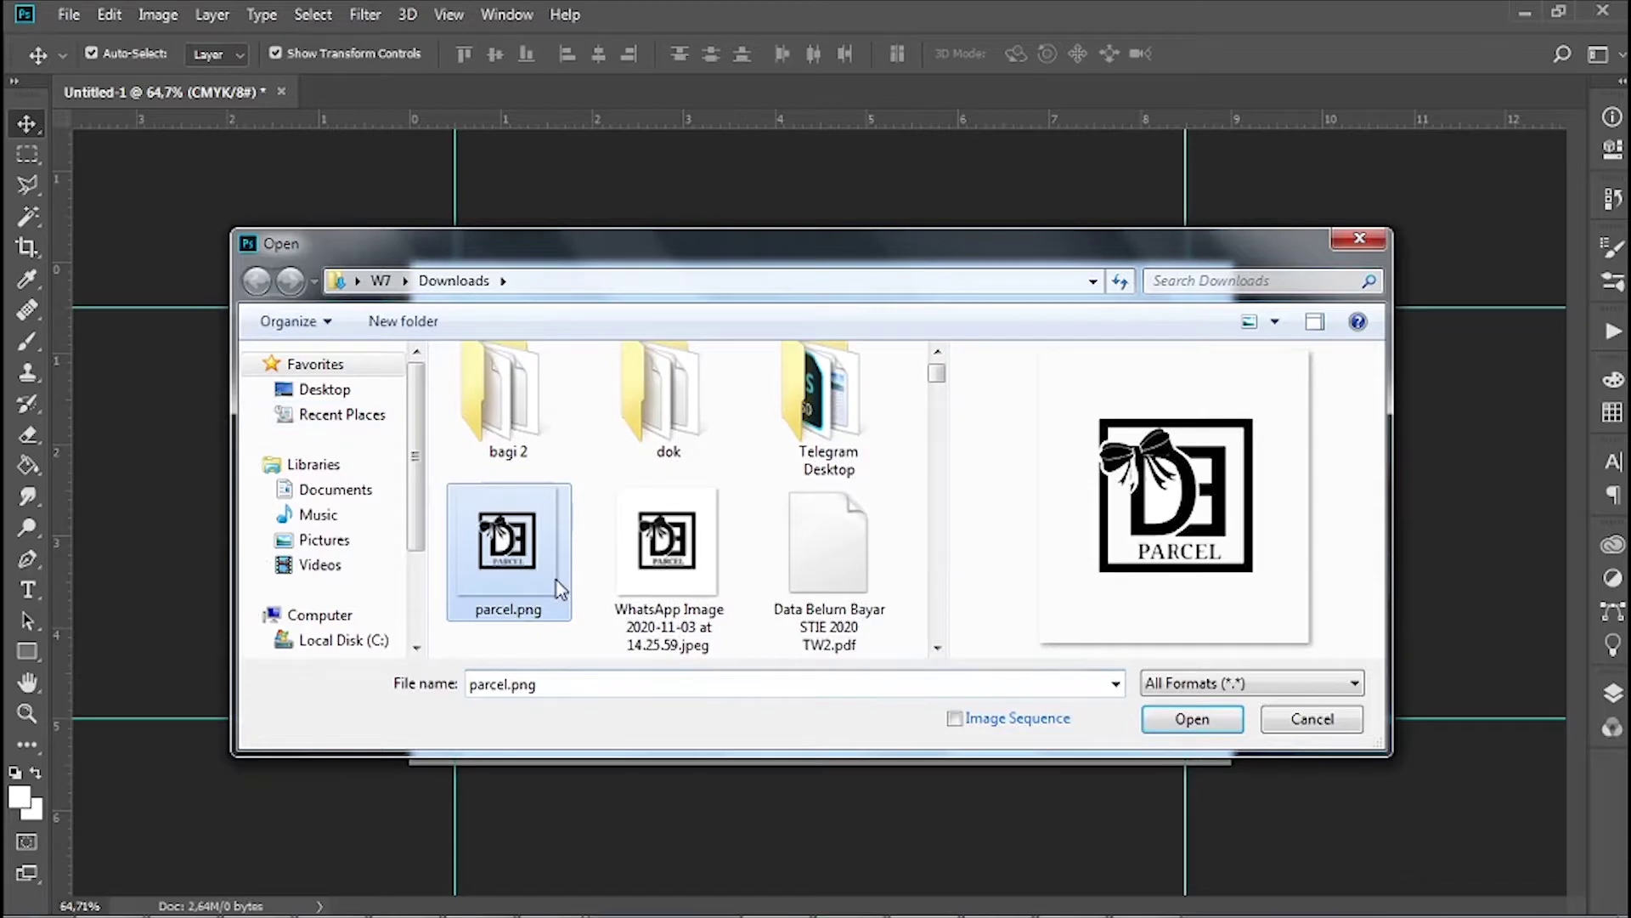
{"action": "mouse_move", "coordinate": [510, 561]}
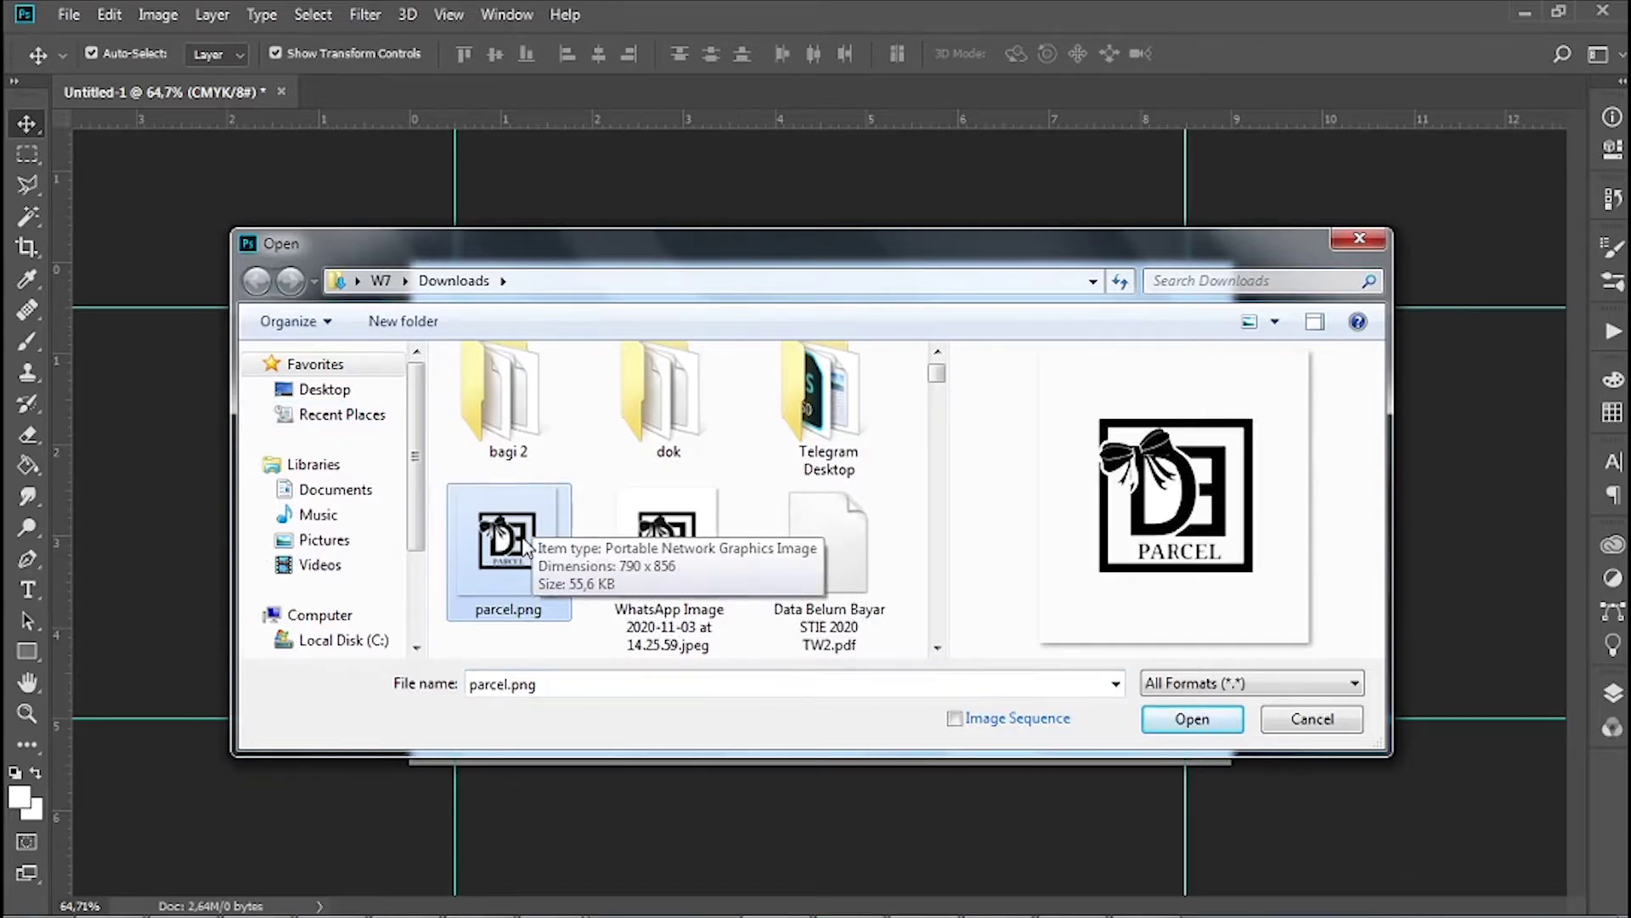
{"action": "double_click", "coordinate": [525, 548]}
{"action": "left_click_drag", "start_coordinate": [815, 476], "coordinate": [225, 93]}
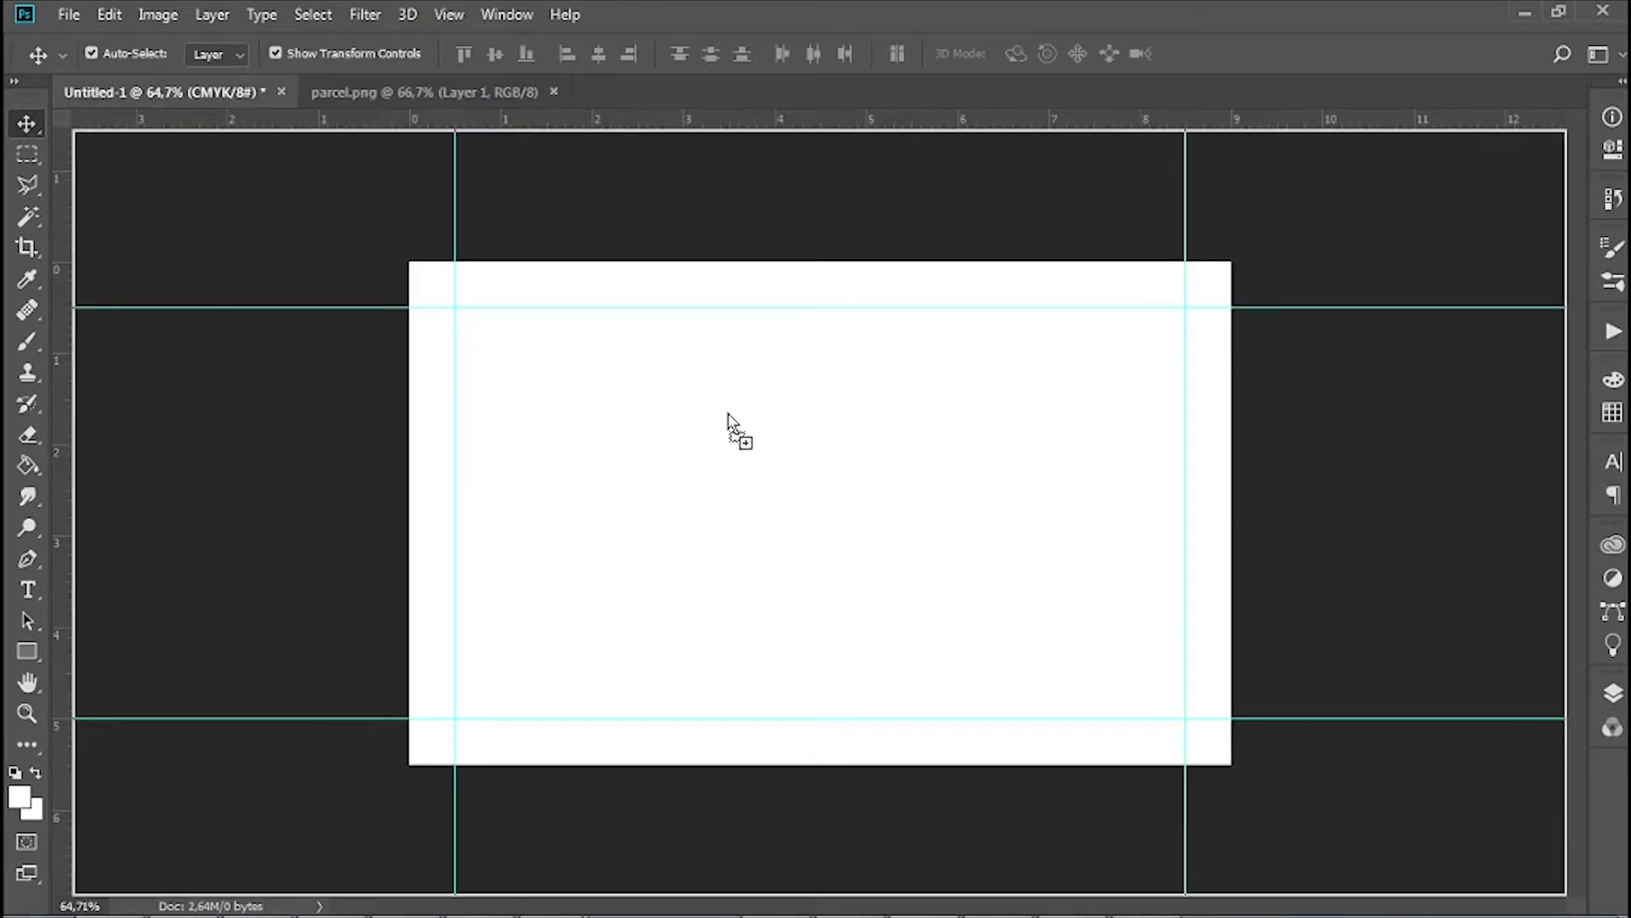
{"action": "left_click_drag", "start_coordinate": [225, 94], "coordinate": [902, 486]}
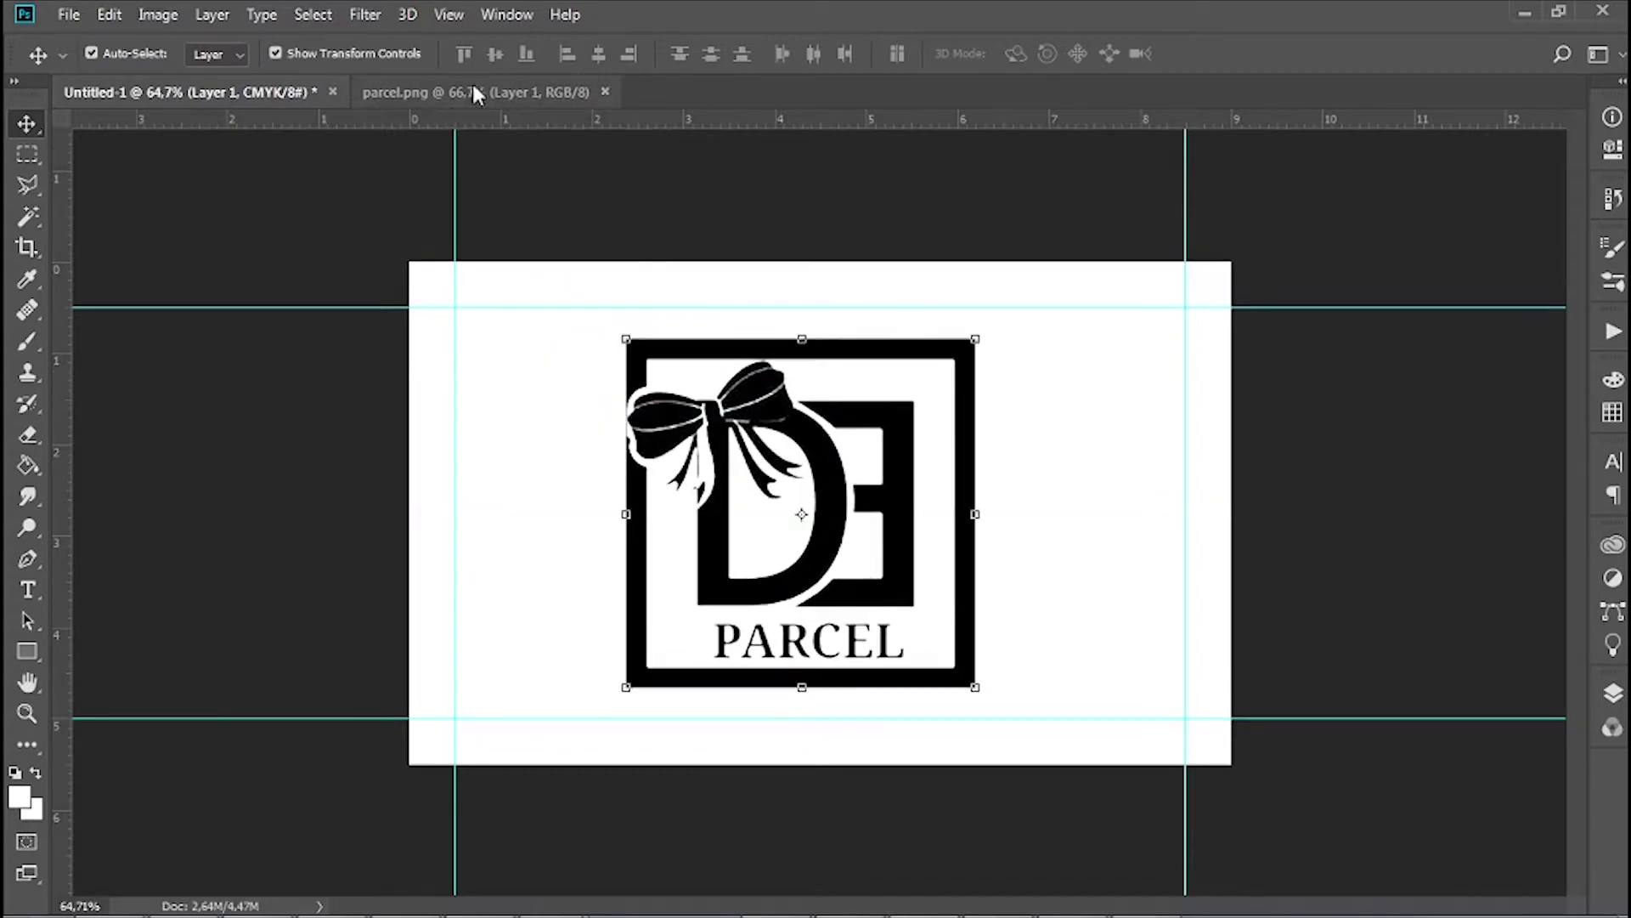
{"action": "left_click", "coordinate": [606, 91]}
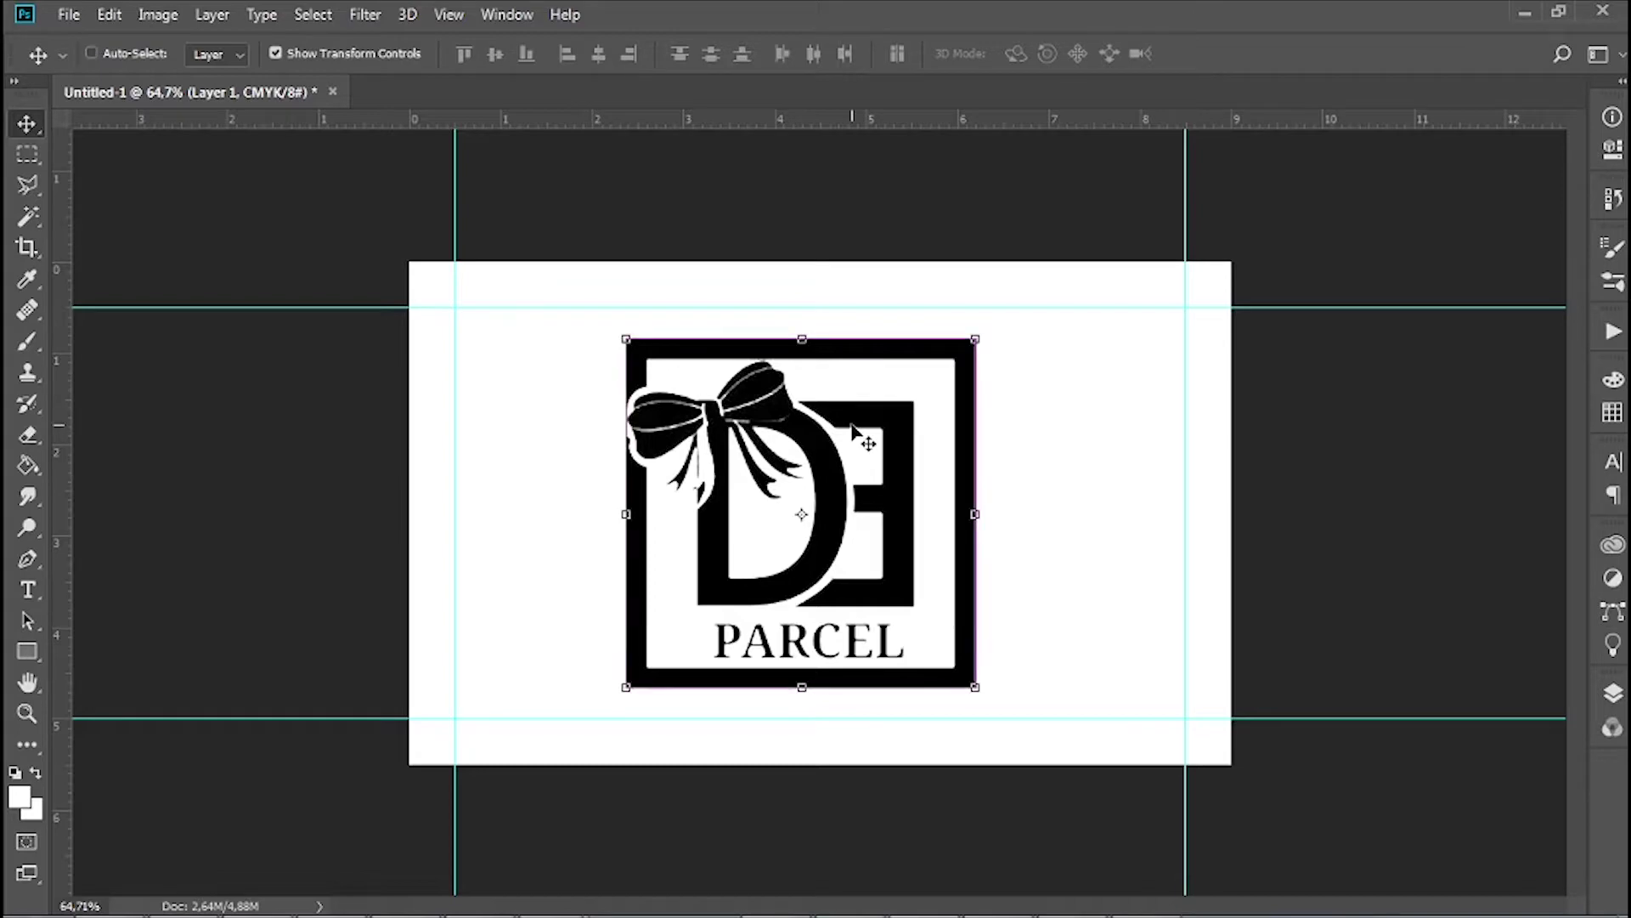
{"action": "key", "text": "ctrl"}
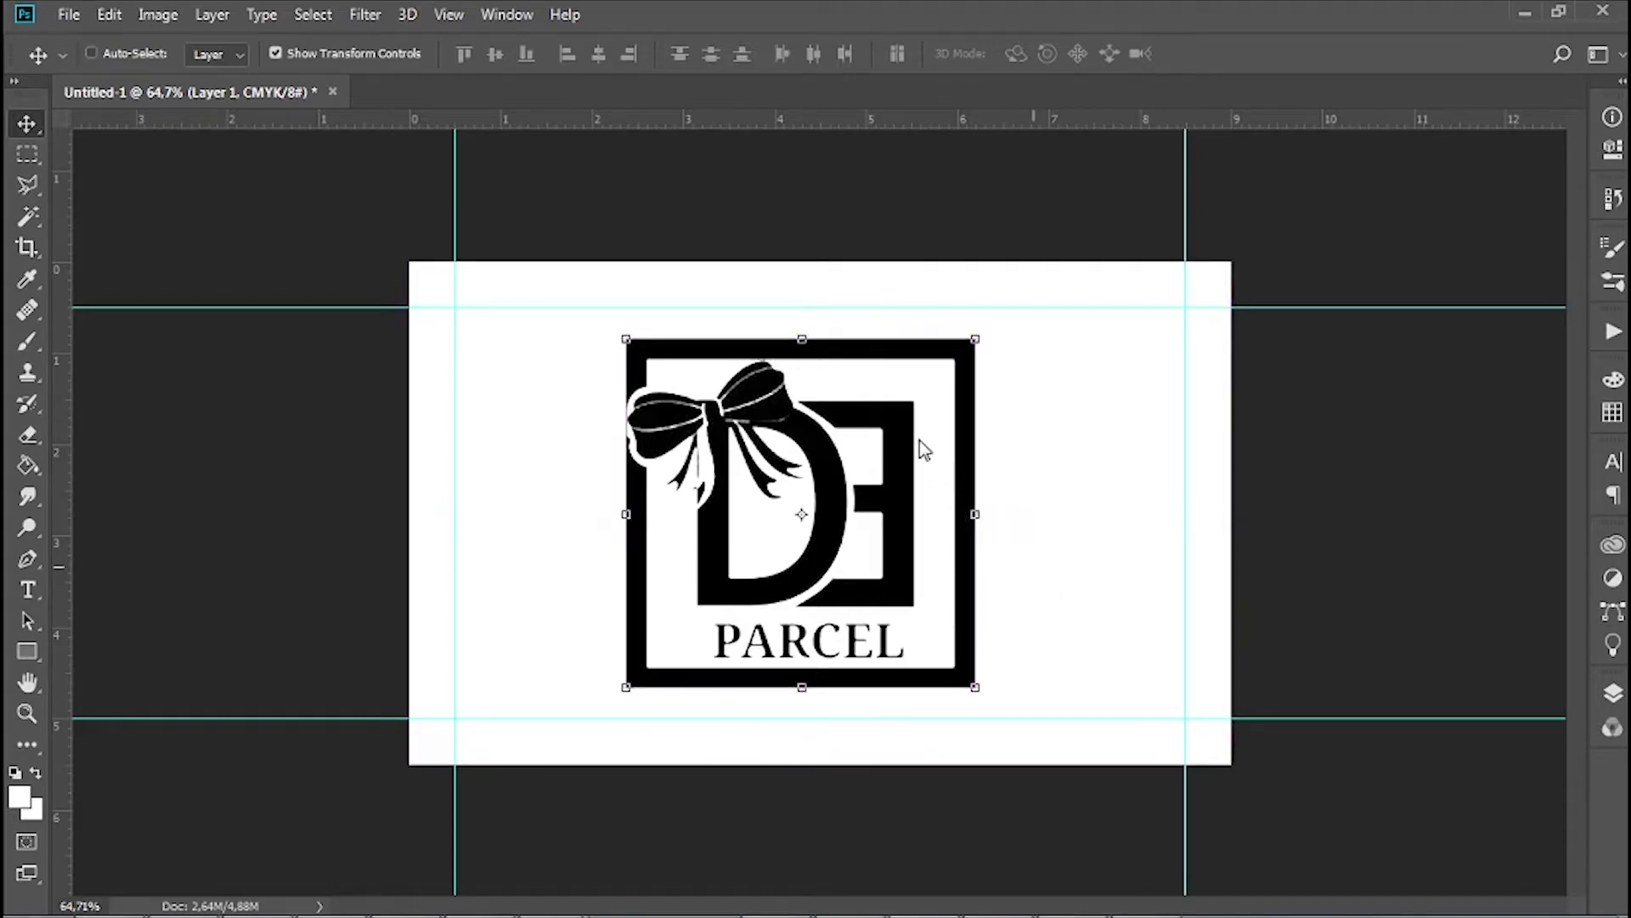
Start Save As and browse to DATA (E:) > DATA PROJECT > 2020 > KARTU NAMA
{"action": "key", "text": "ctrl+shift+s"}
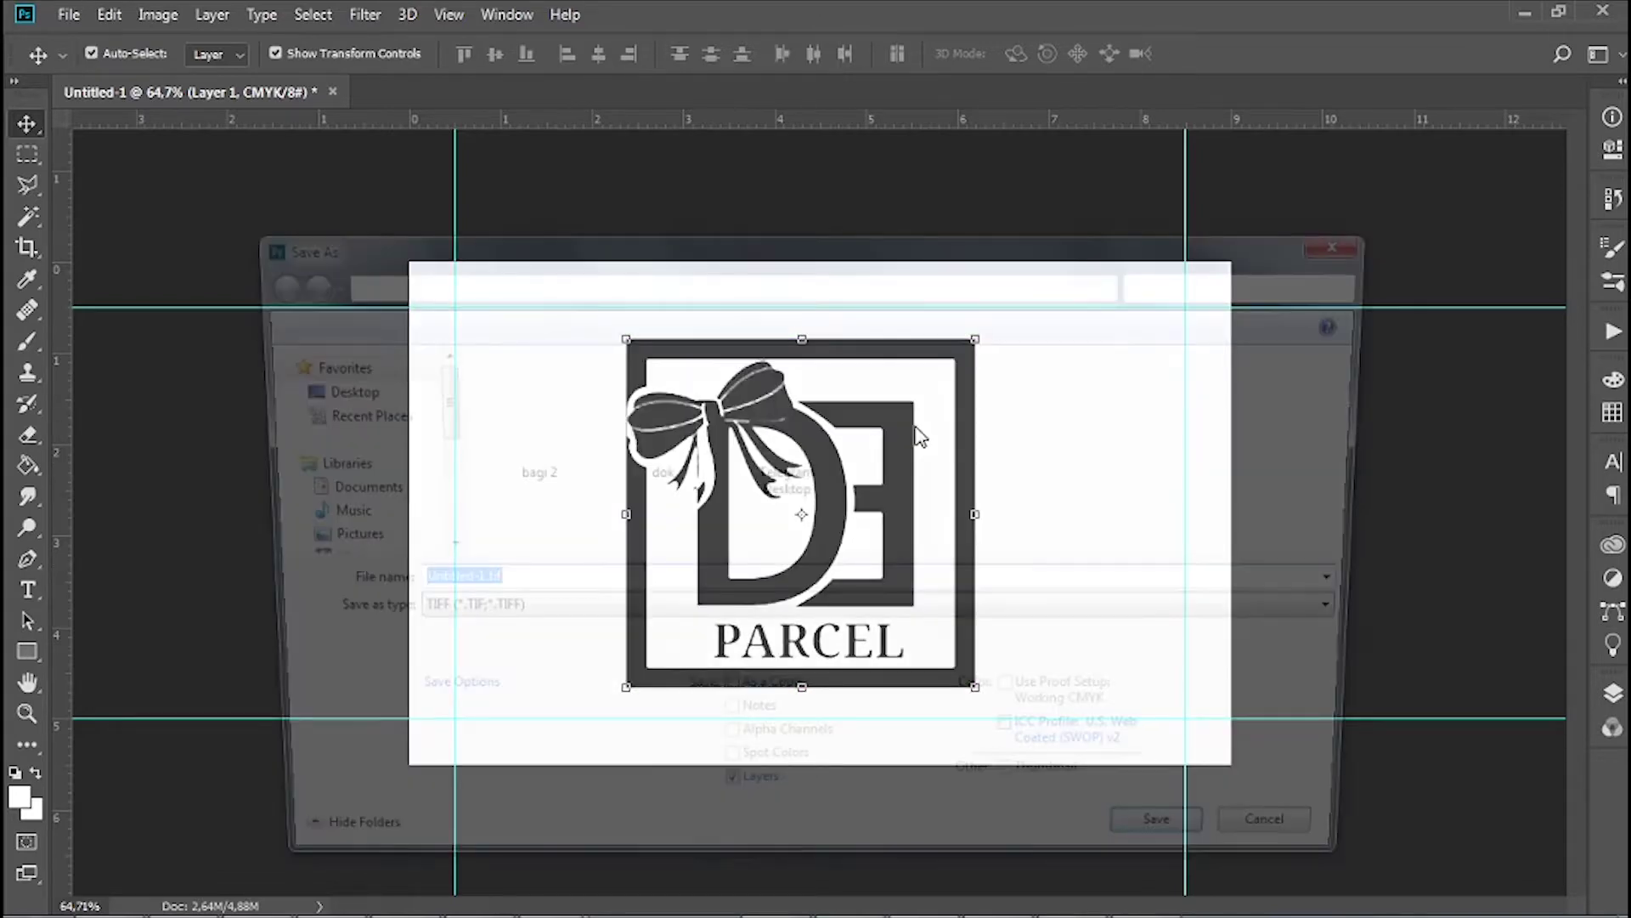
{"action": "scroll", "coordinate": [383, 476], "scroll_direction": "down", "scroll_amount": 5}
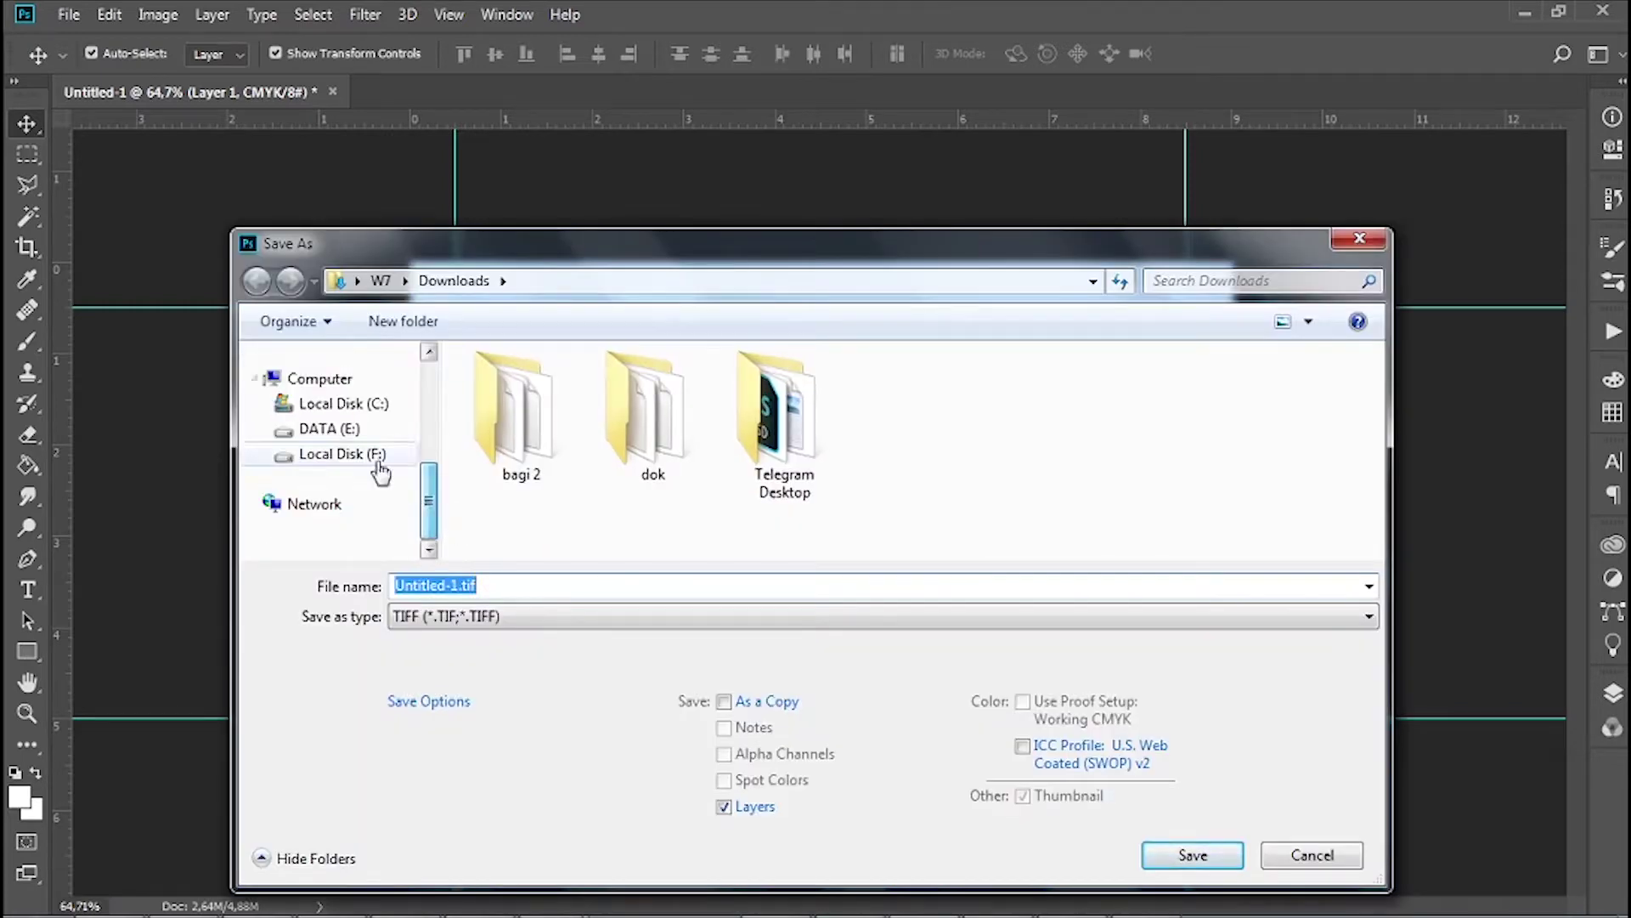
{"action": "left_click", "coordinate": [334, 429]}
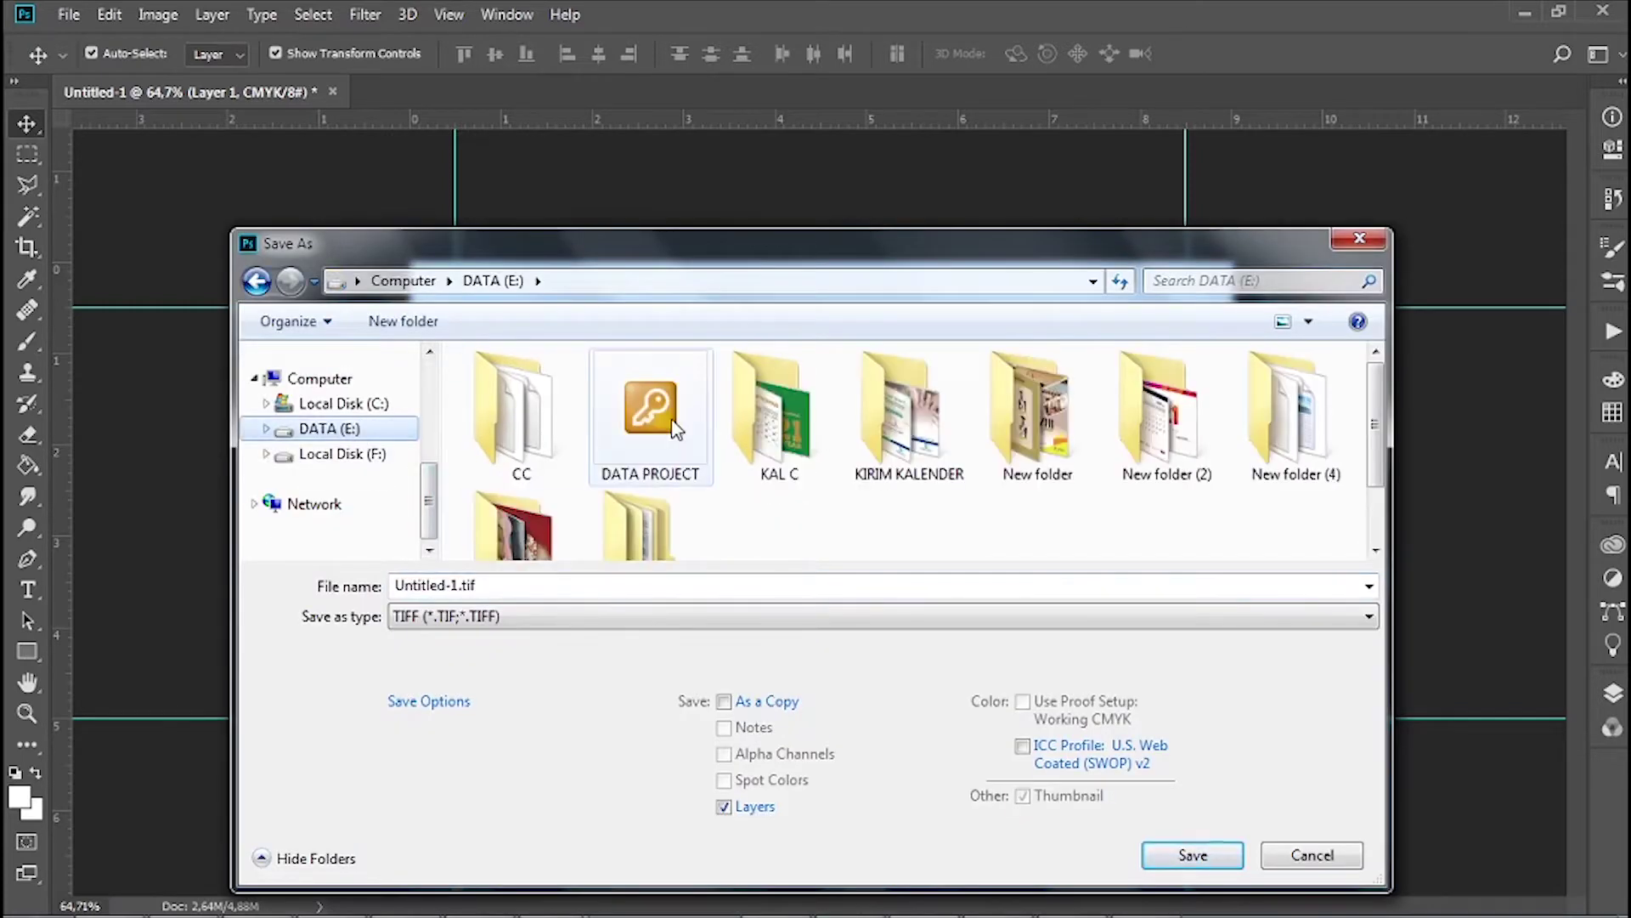
{"action": "double_click", "coordinate": [676, 429]}
{"action": "left_click", "coordinate": [514, 420]}
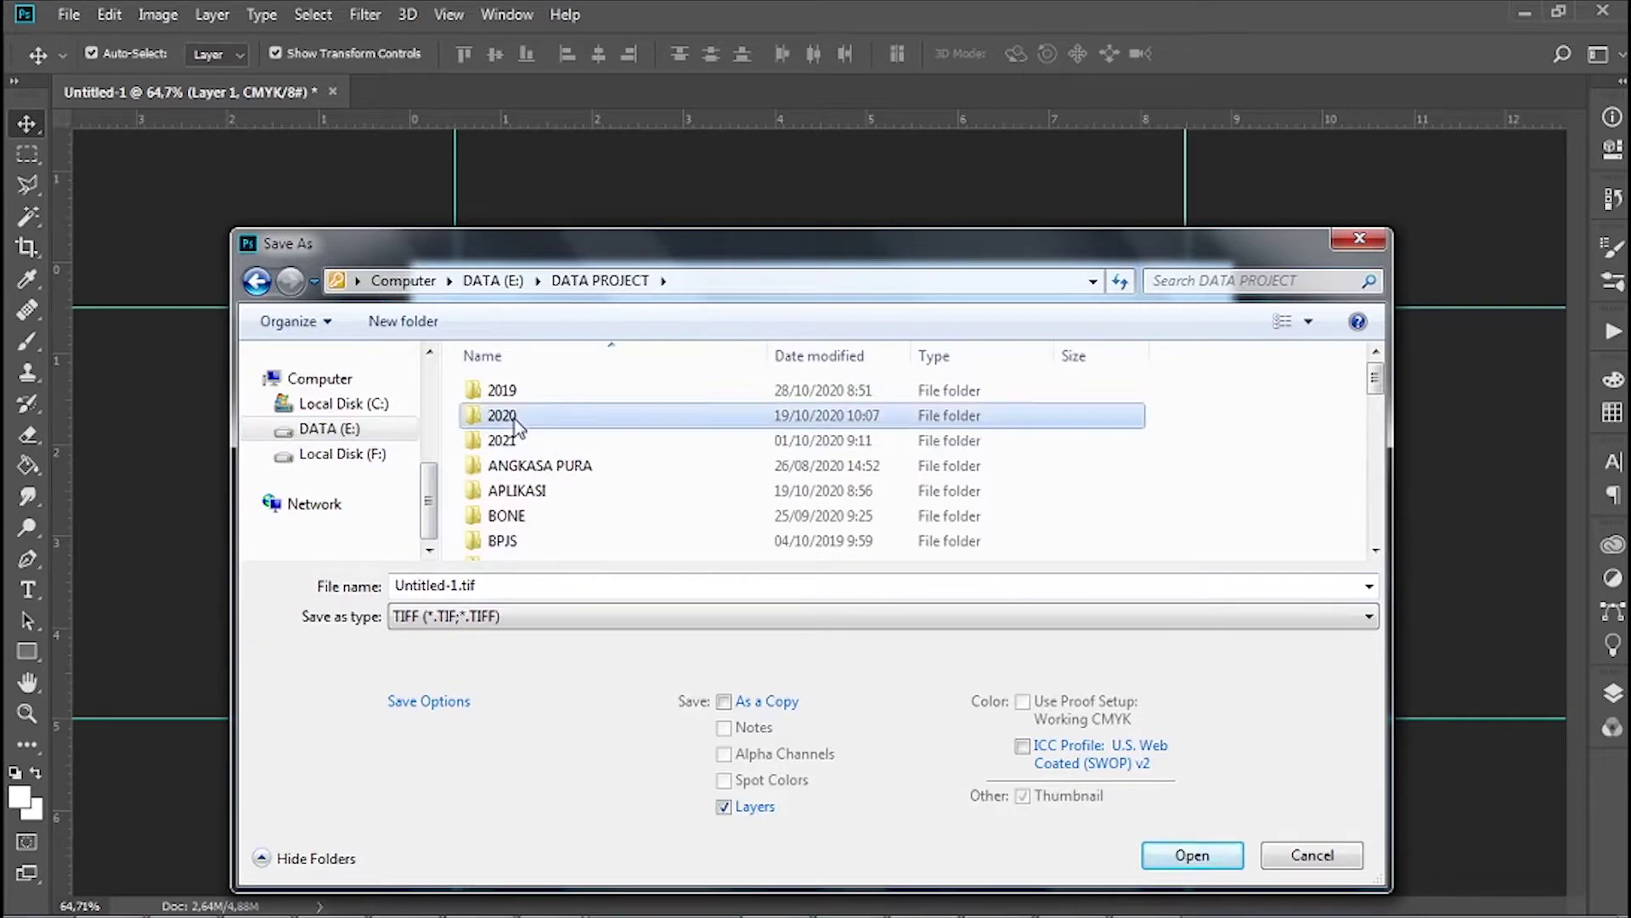
{"action": "double_click", "coordinate": [516, 418]}
{"action": "left_click", "coordinate": [778, 418]}
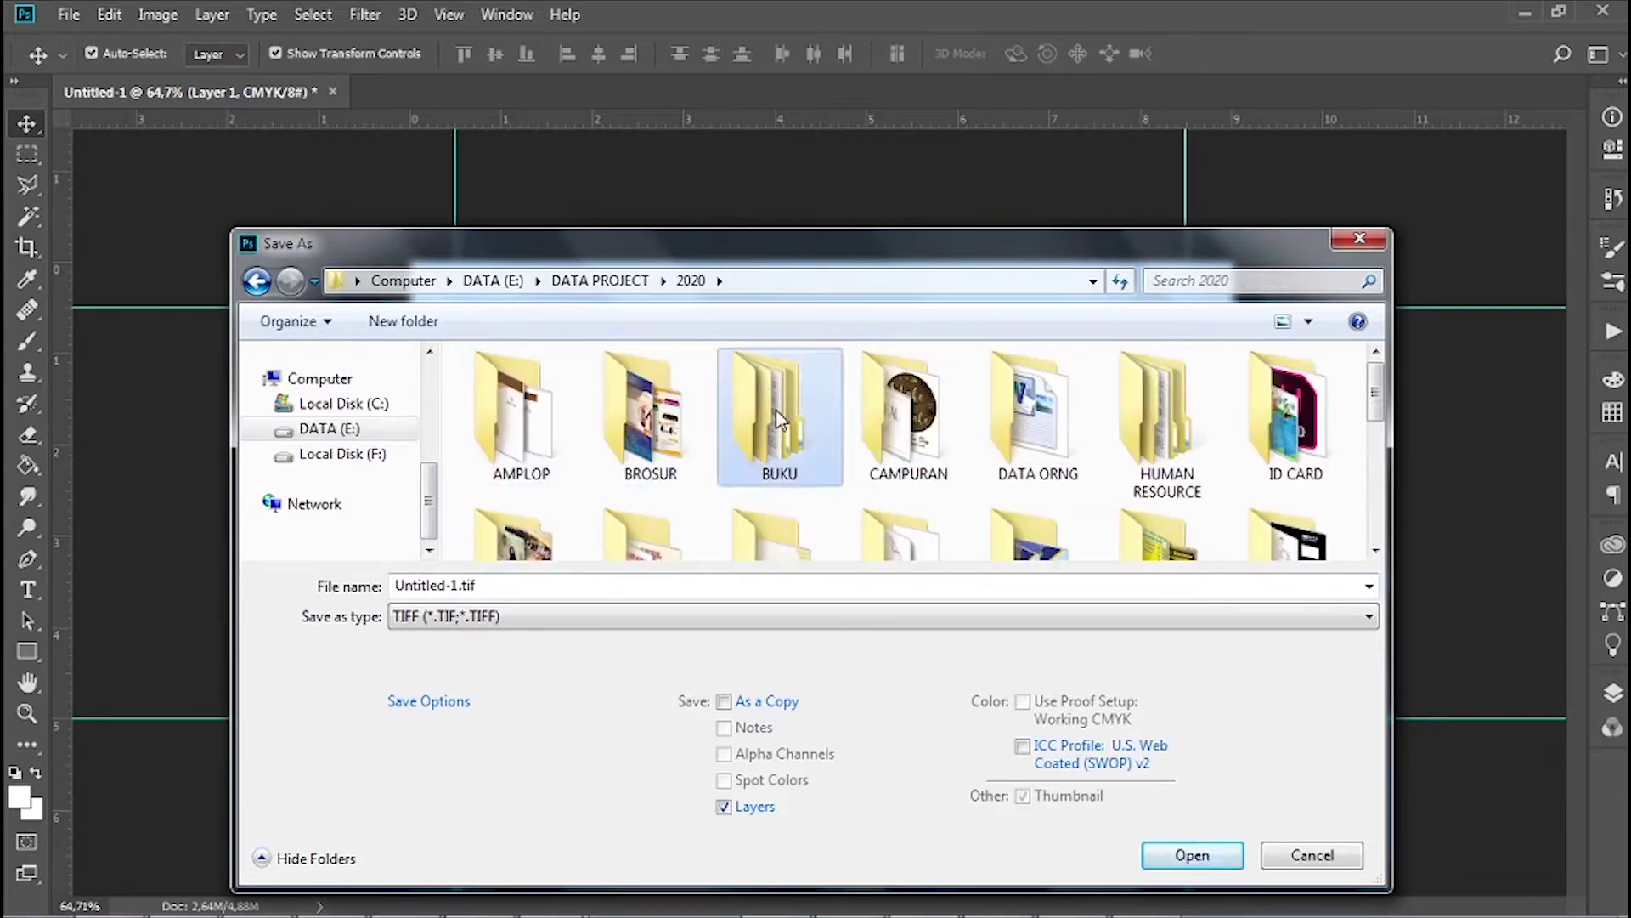
{"action": "scroll", "coordinate": [778, 418], "scroll_direction": "down", "scroll_amount": 2}
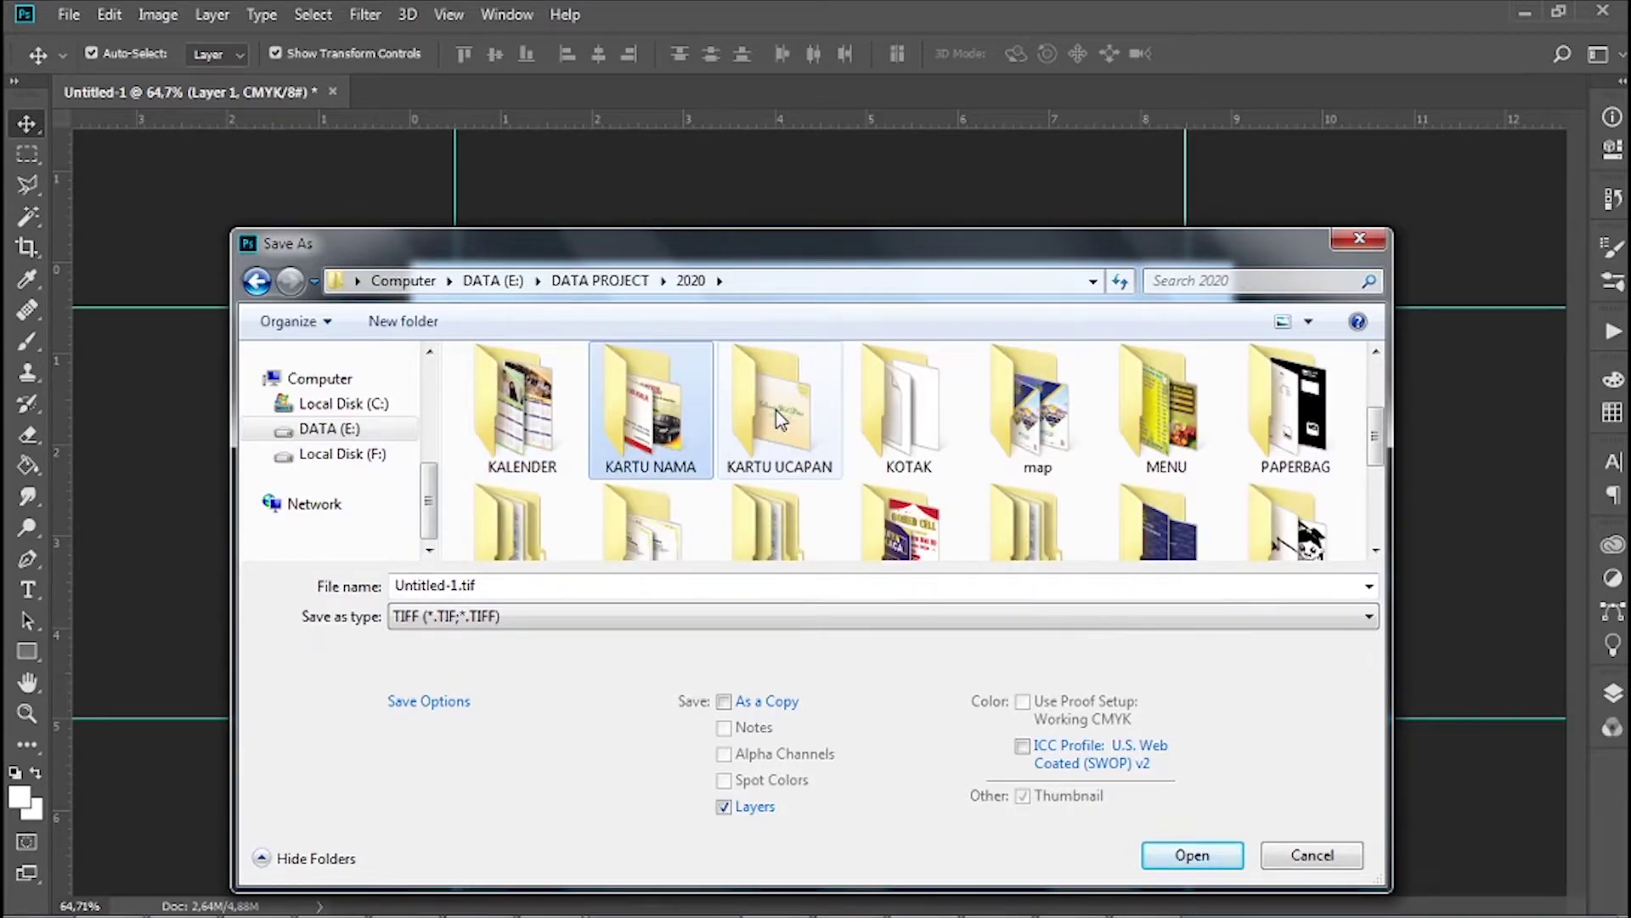
{"action": "key", "text": "Return"}
Name the file 'deparcel' and save it as a TIFF, accepting the TIFF options
{"action": "double_click", "coordinate": [496, 578]}
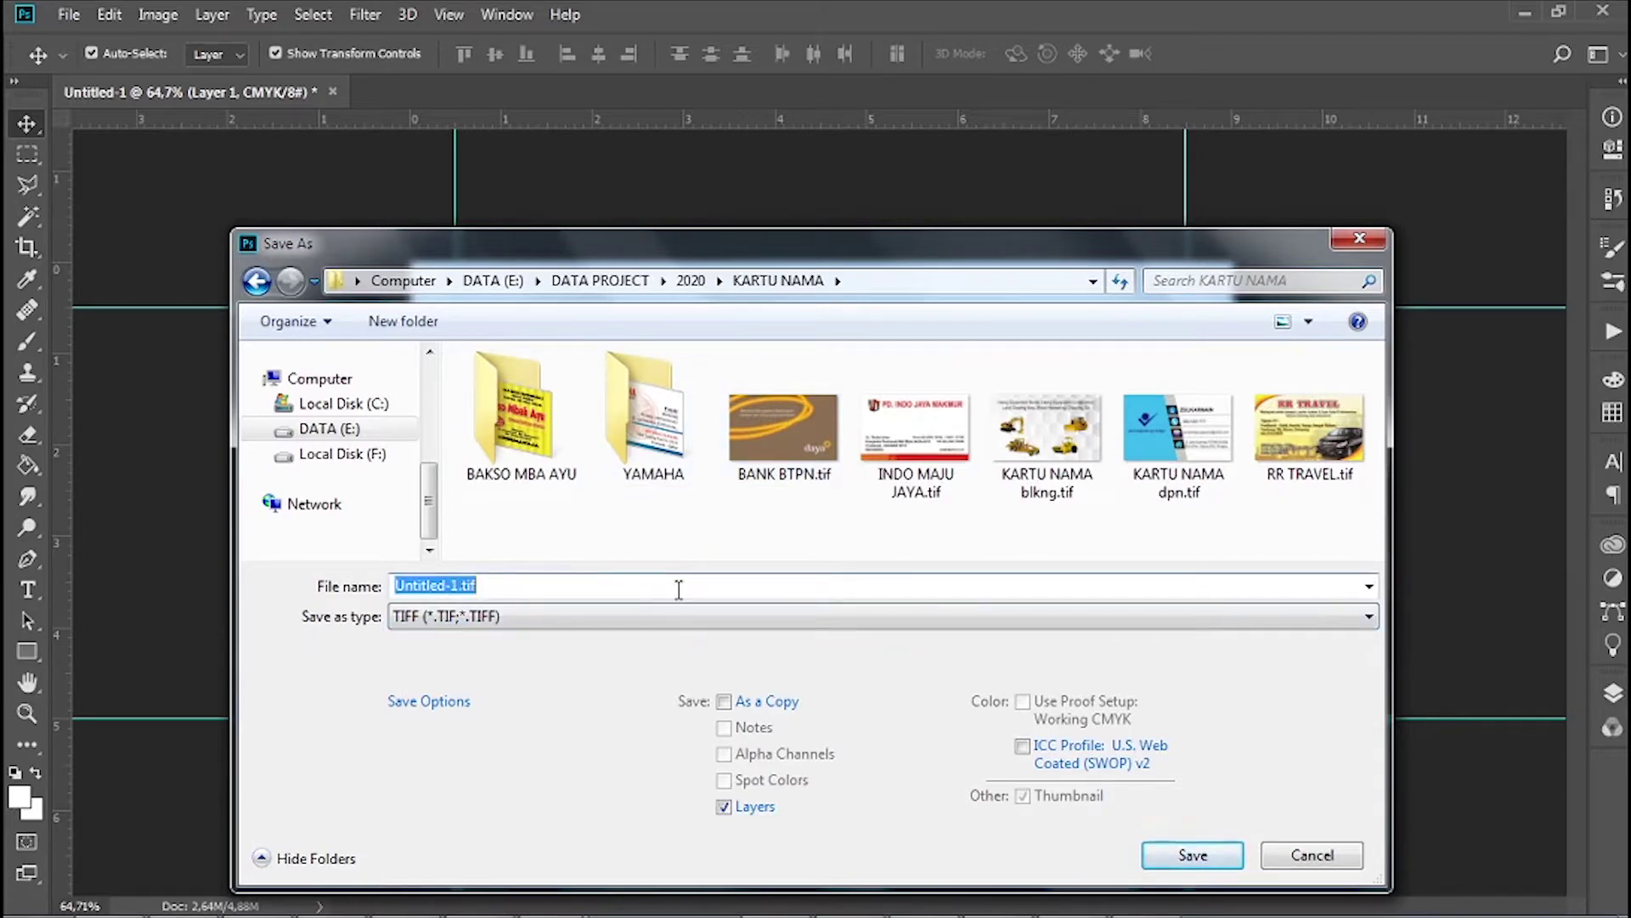
{"action": "type", "text": "deparc"}
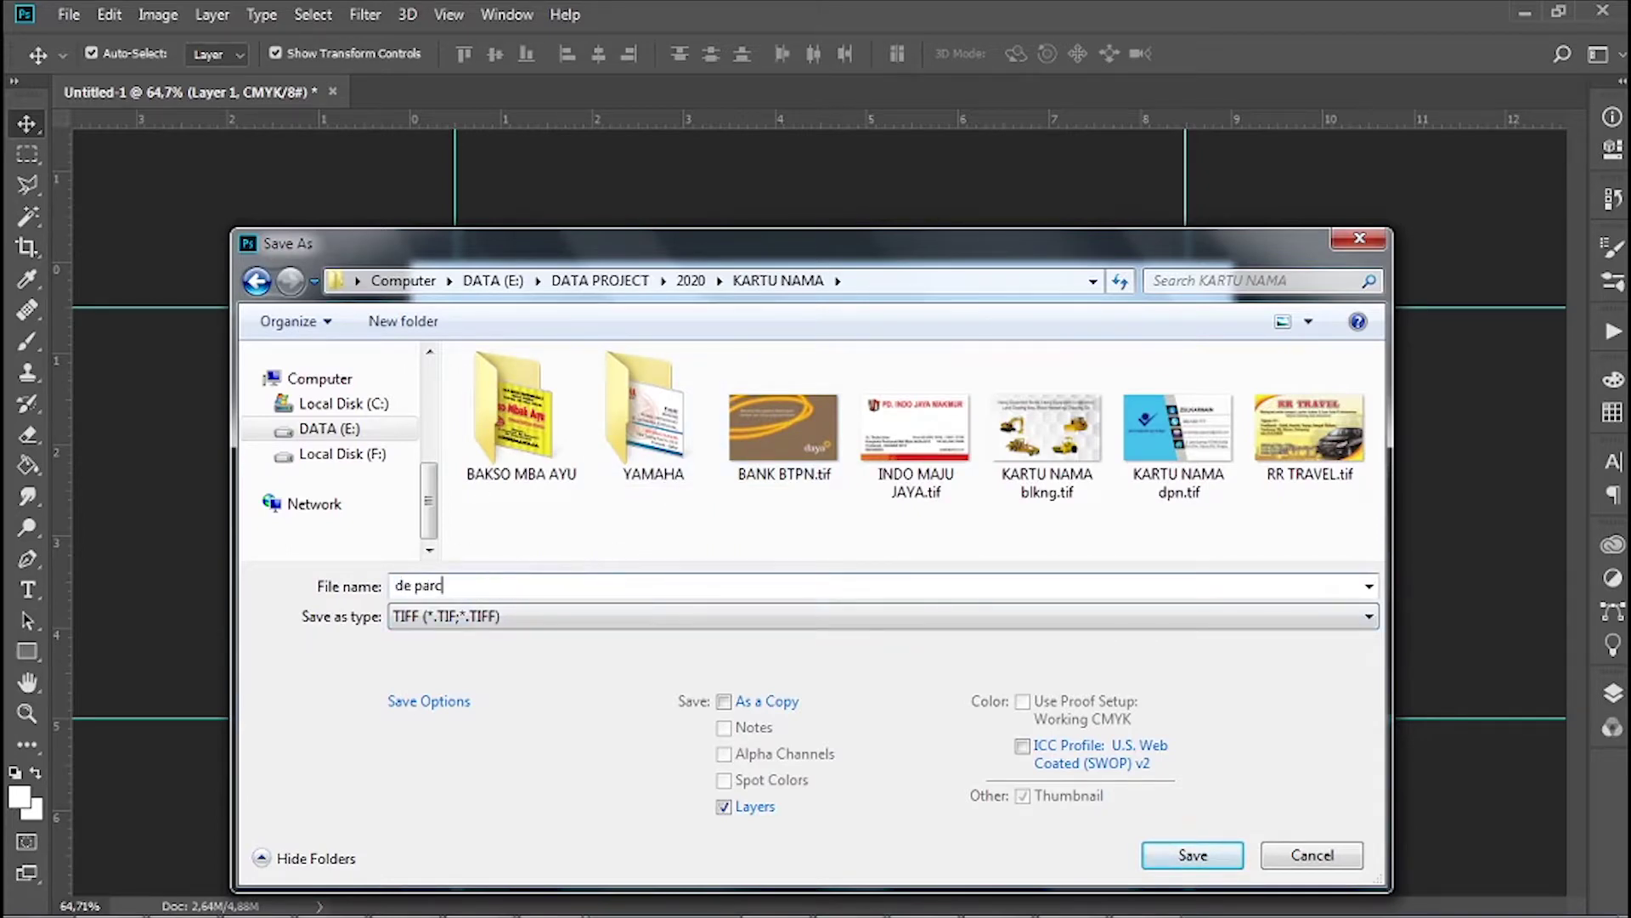
{"action": "type", "text": "el"}
{"action": "left_click", "coordinate": [1198, 856]}
{"action": "left_click", "coordinate": [1024, 194]}
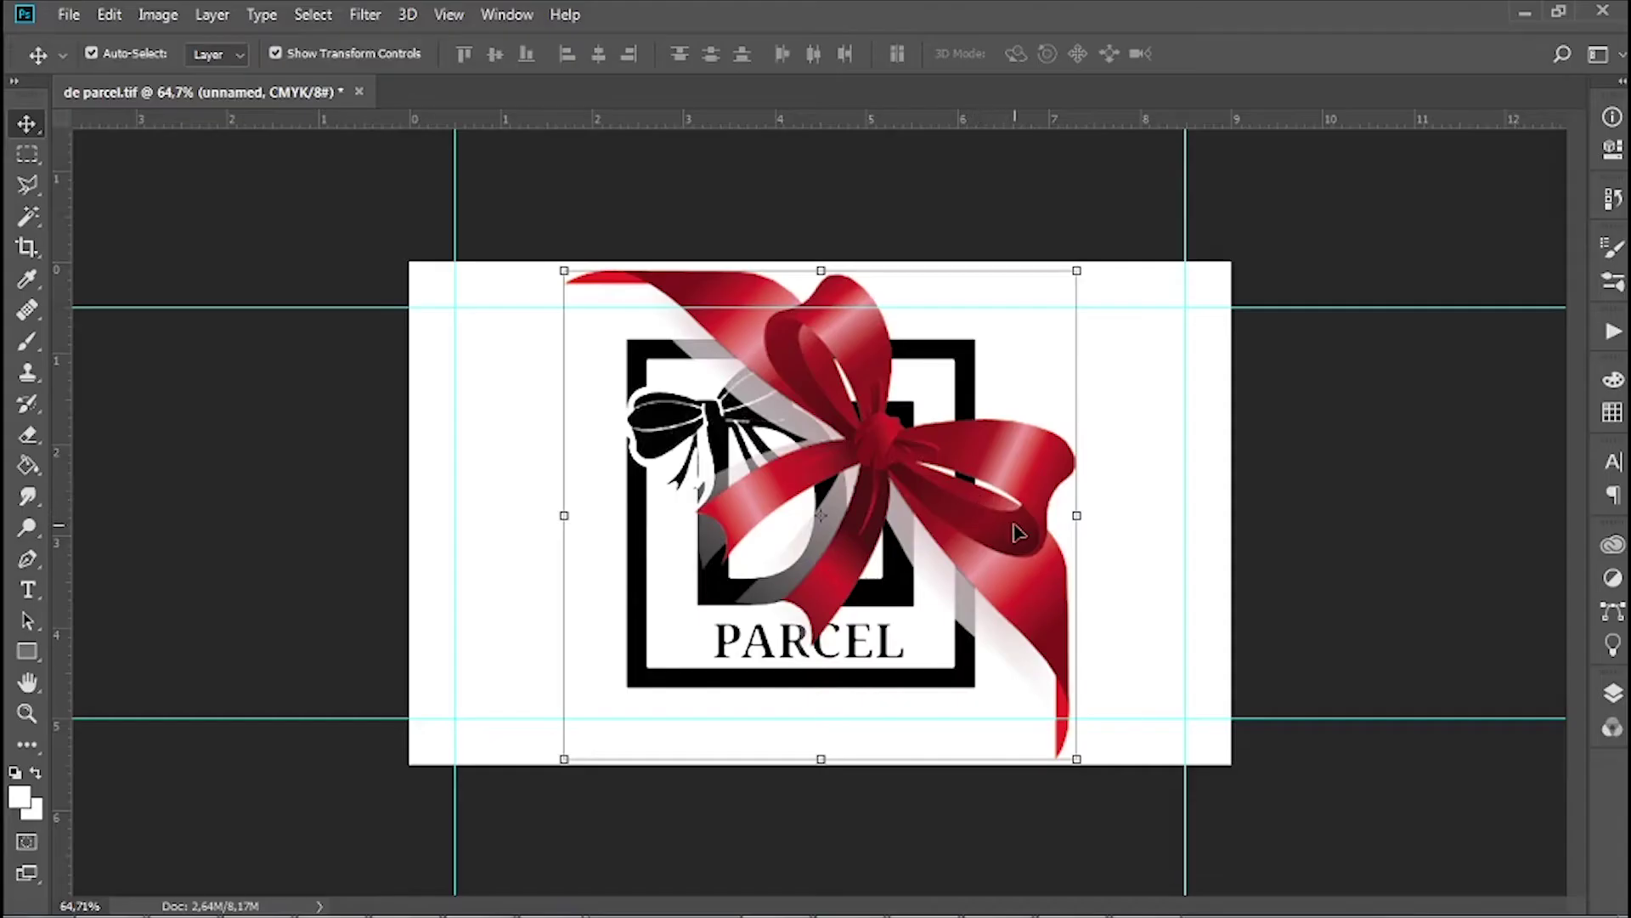
Drag the downloaded red ribbon image onto the business card
{"action": "left_click_drag", "start_coordinate": [1018, 532], "coordinate": [1100, 525]}
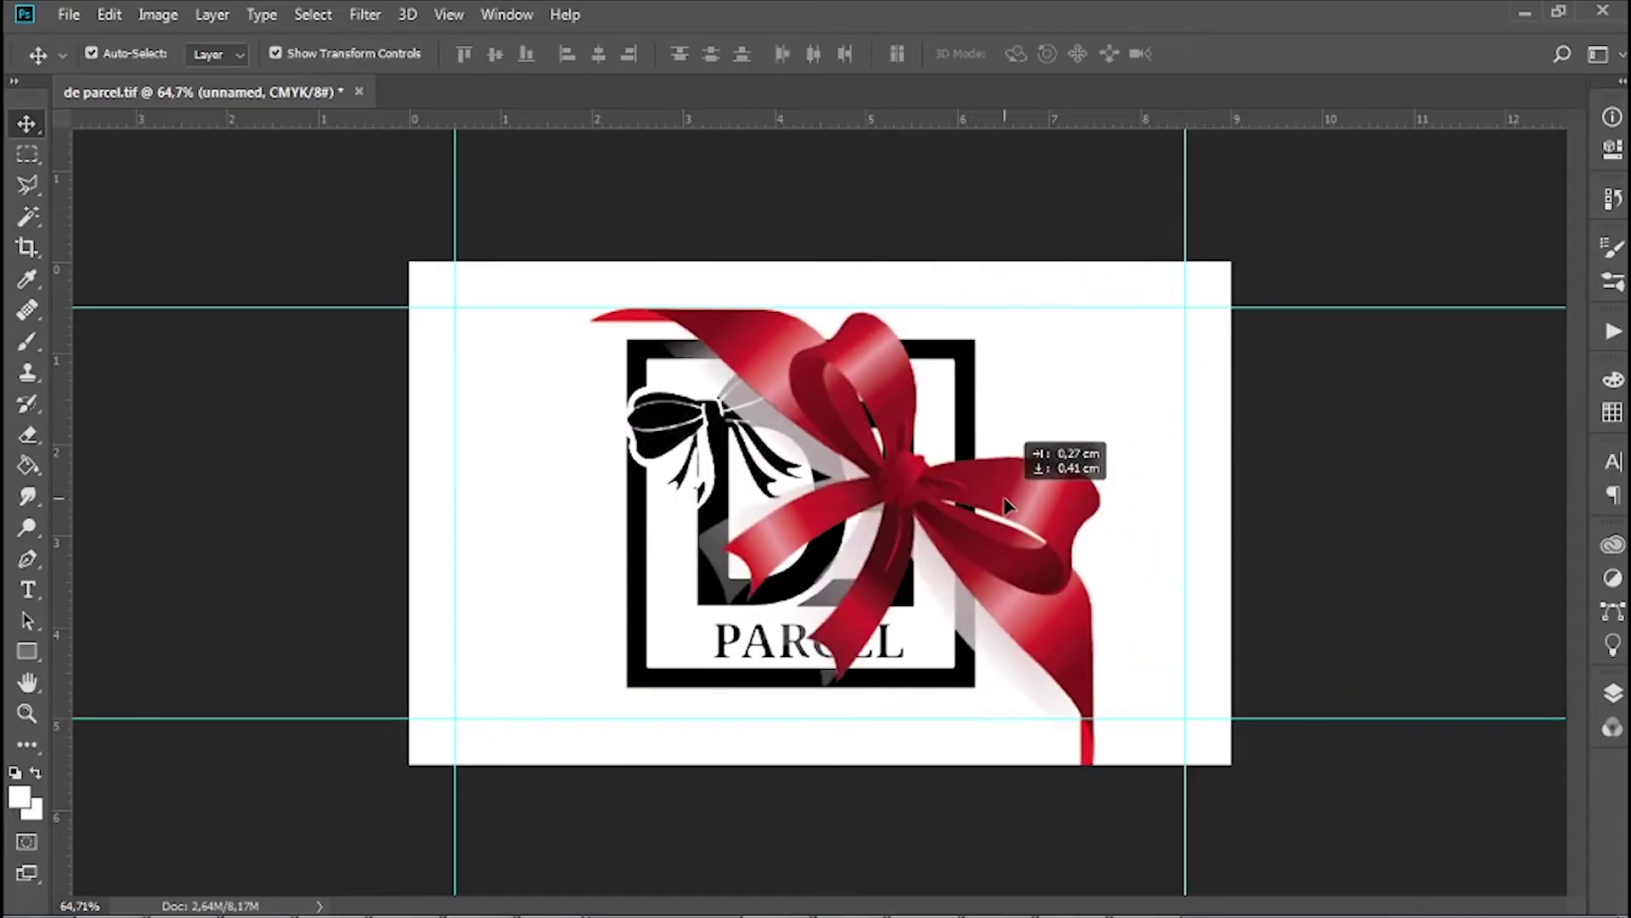
Scale the red ribbon down into the card's top-right corner and apply the transform
{"action": "left_click_drag", "start_coordinate": [1101, 524], "coordinate": [922, 522]}
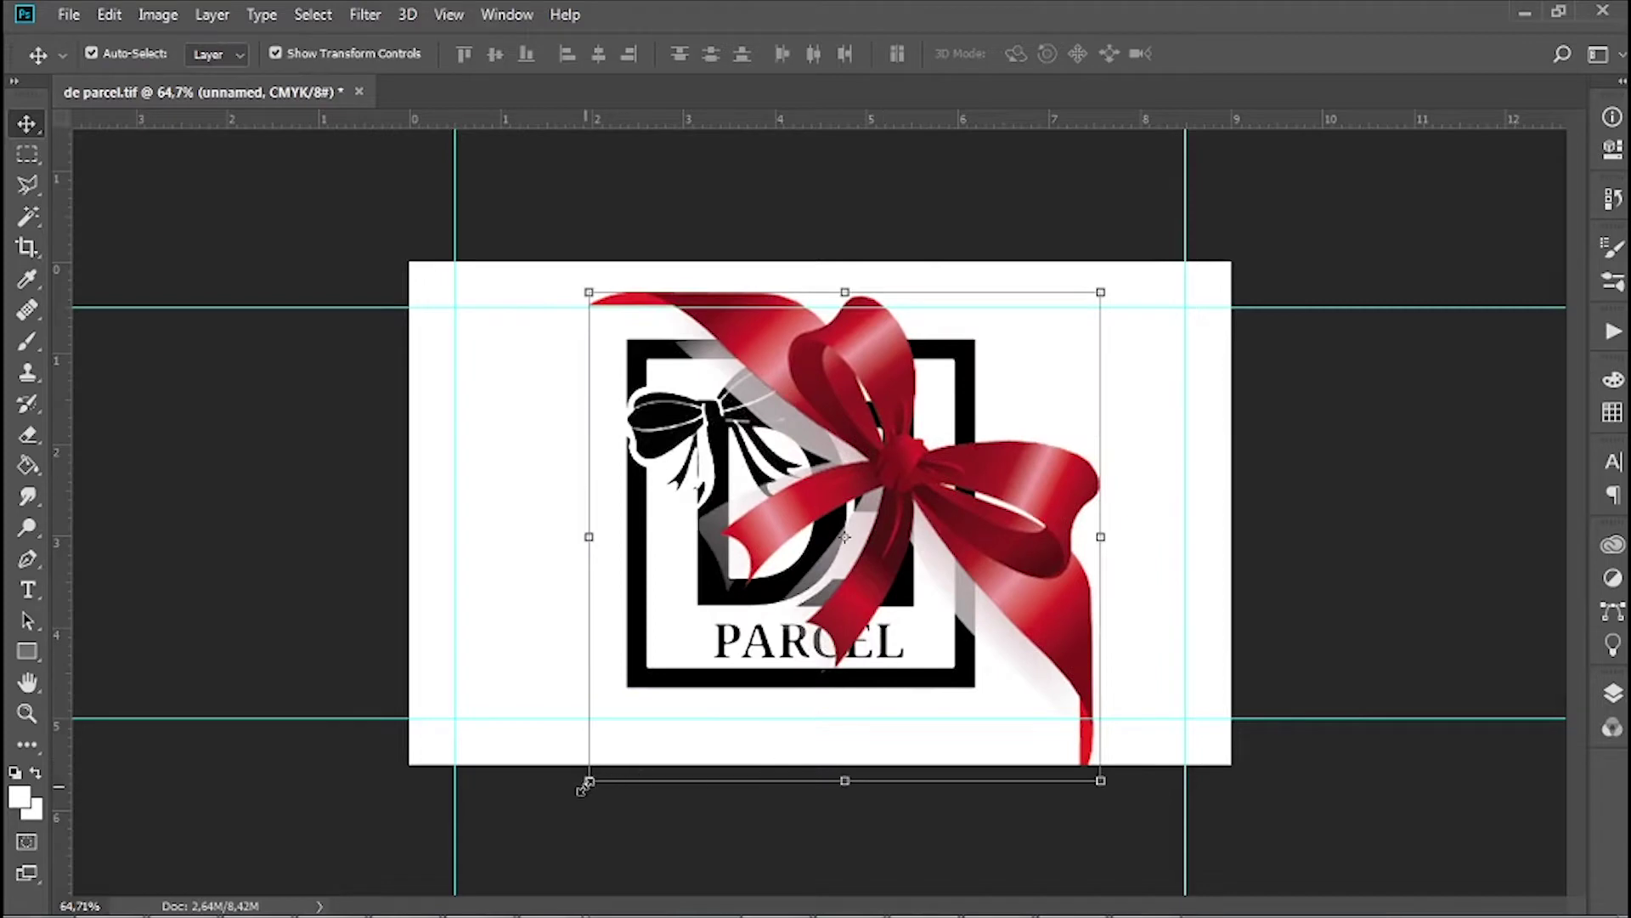
{"action": "left_click_drag", "start_coordinate": [589, 779], "coordinate": [660, 756]}
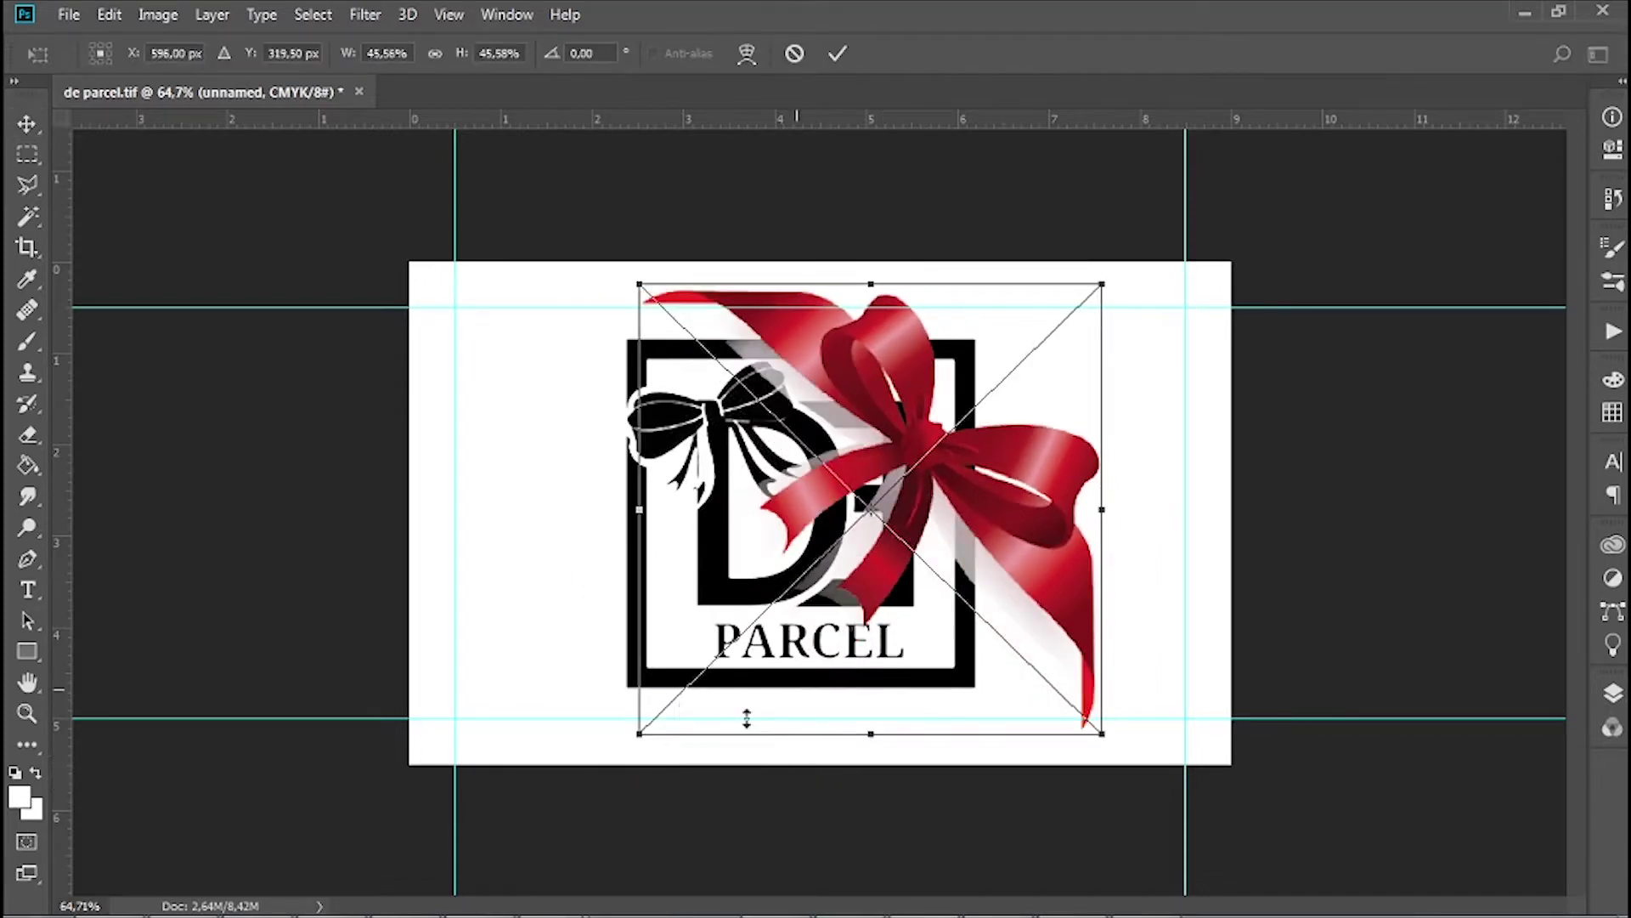
{"action": "mouse_move", "coordinate": [1038, 466]}
{"action": "left_mouse_down"}
{"action": "mouse_move", "coordinate": [1073, 448]}
{"action": "mouse_move", "coordinate": [1159, 455]}
{"action": "left_mouse_up"}
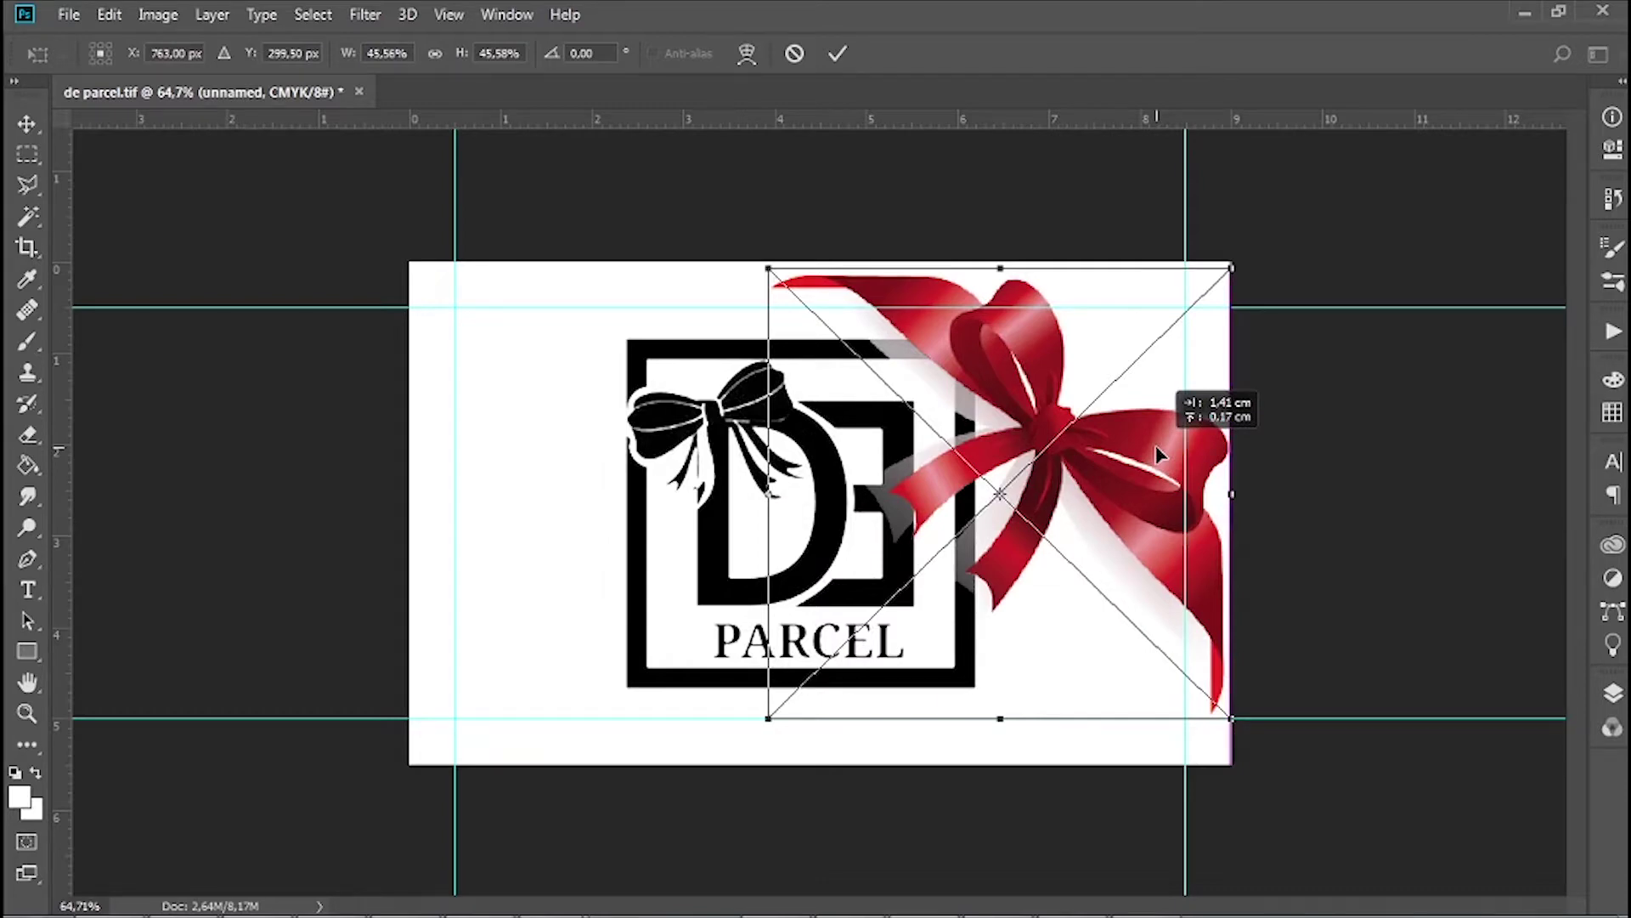
{"action": "left_click_drag", "start_coordinate": [1160, 454], "coordinate": [1160, 448]}
{"action": "left_click_drag", "start_coordinate": [768, 718], "coordinate": [969, 516]}
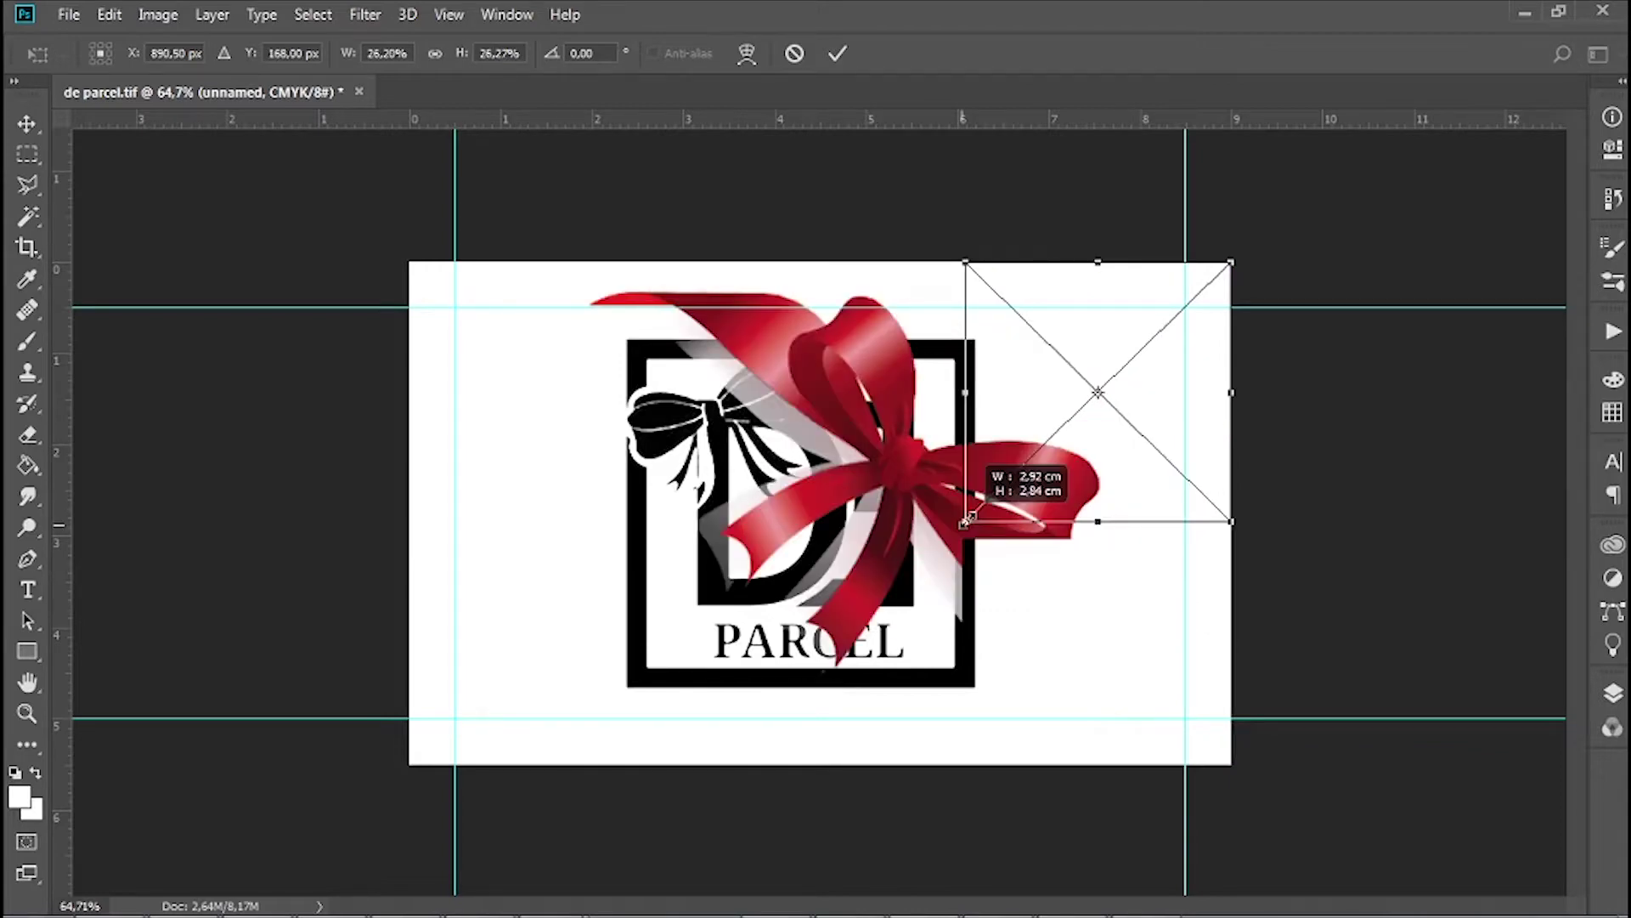
{"action": "left_click_drag", "start_coordinate": [968, 518], "coordinate": [1000, 488]}
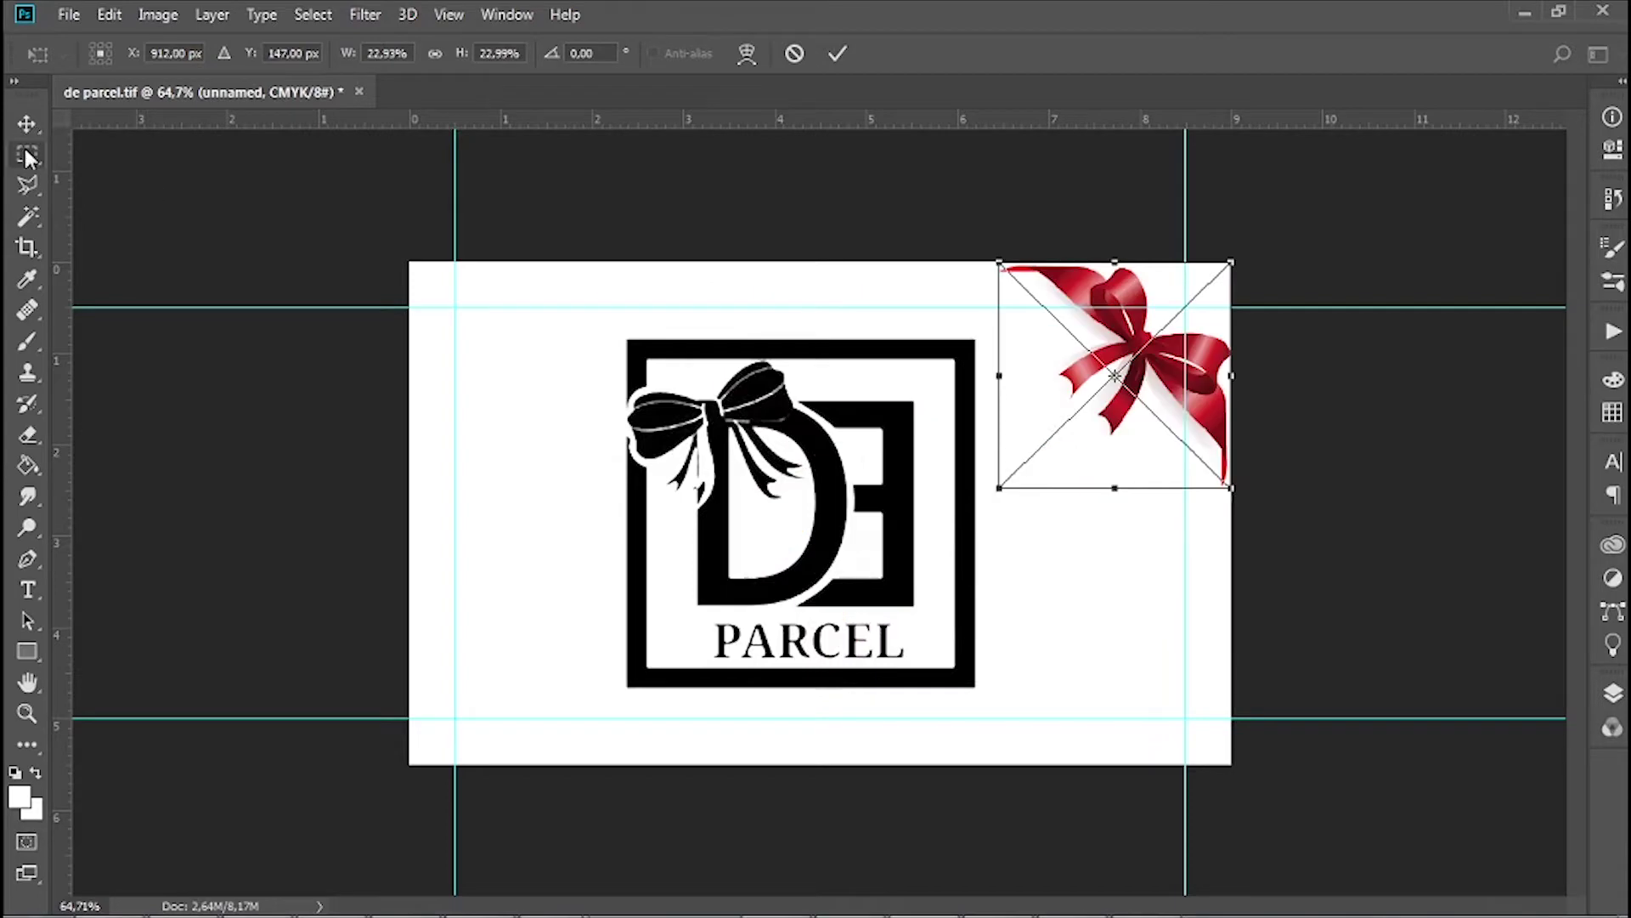
{"action": "left_click", "coordinate": [26, 156]}
{"action": "left_click", "coordinate": [727, 359]}
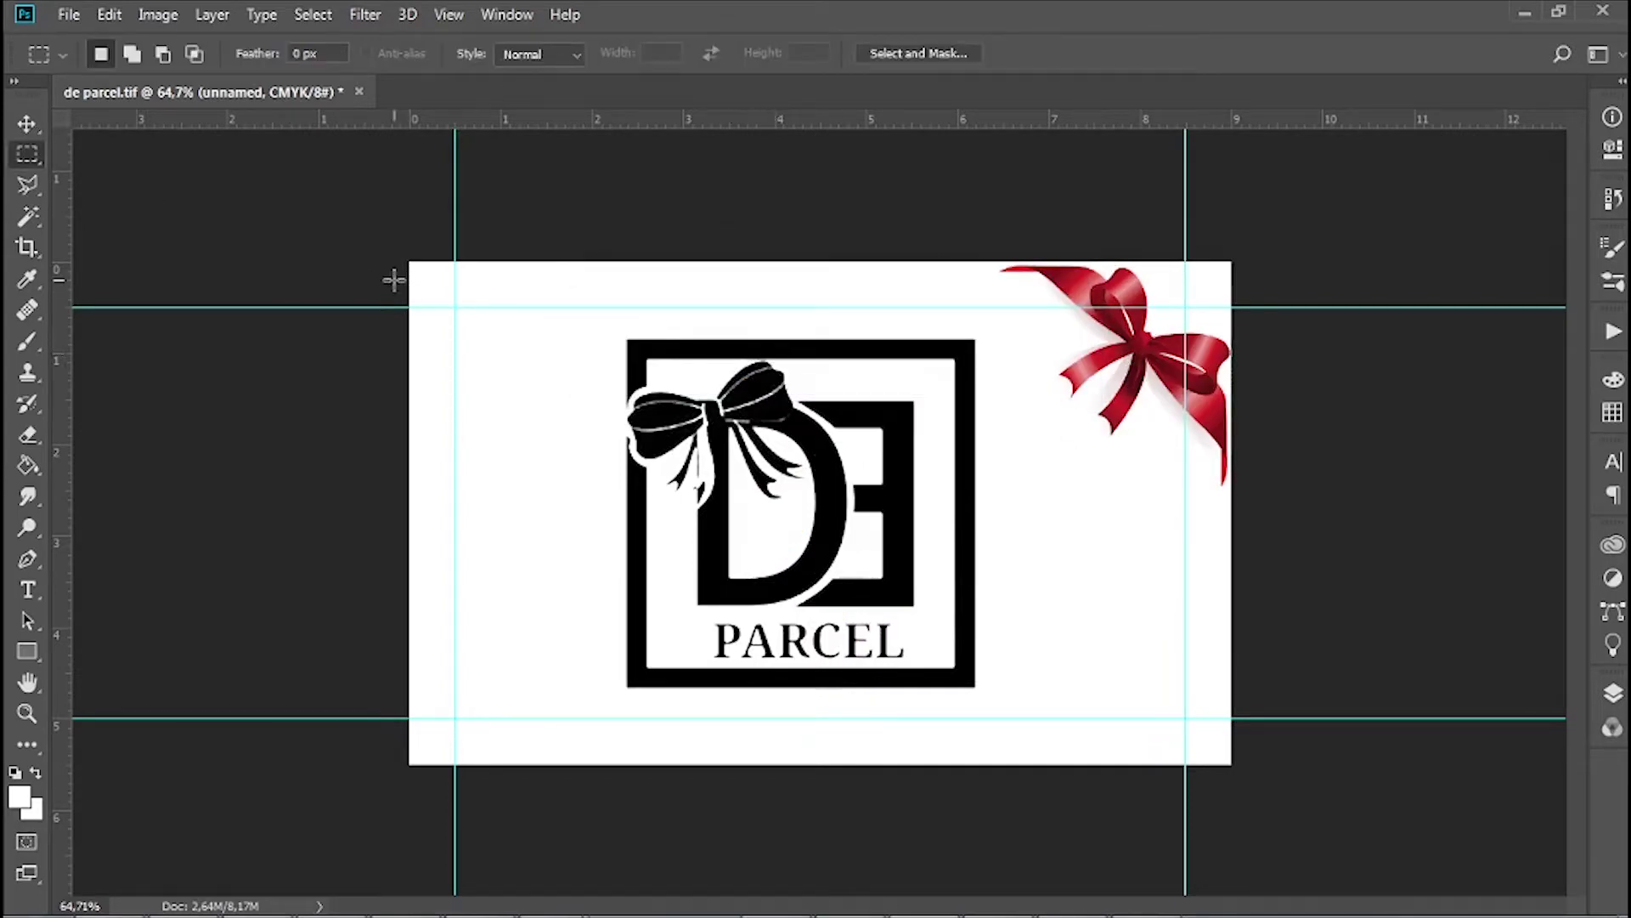
Duplicate the Background into Layer 2 and stretch its height to 101.11%
{"action": "left_click_drag", "start_coordinate": [396, 277], "coordinate": [1221, 765]}
{"action": "left_click", "coordinate": [1613, 694]}
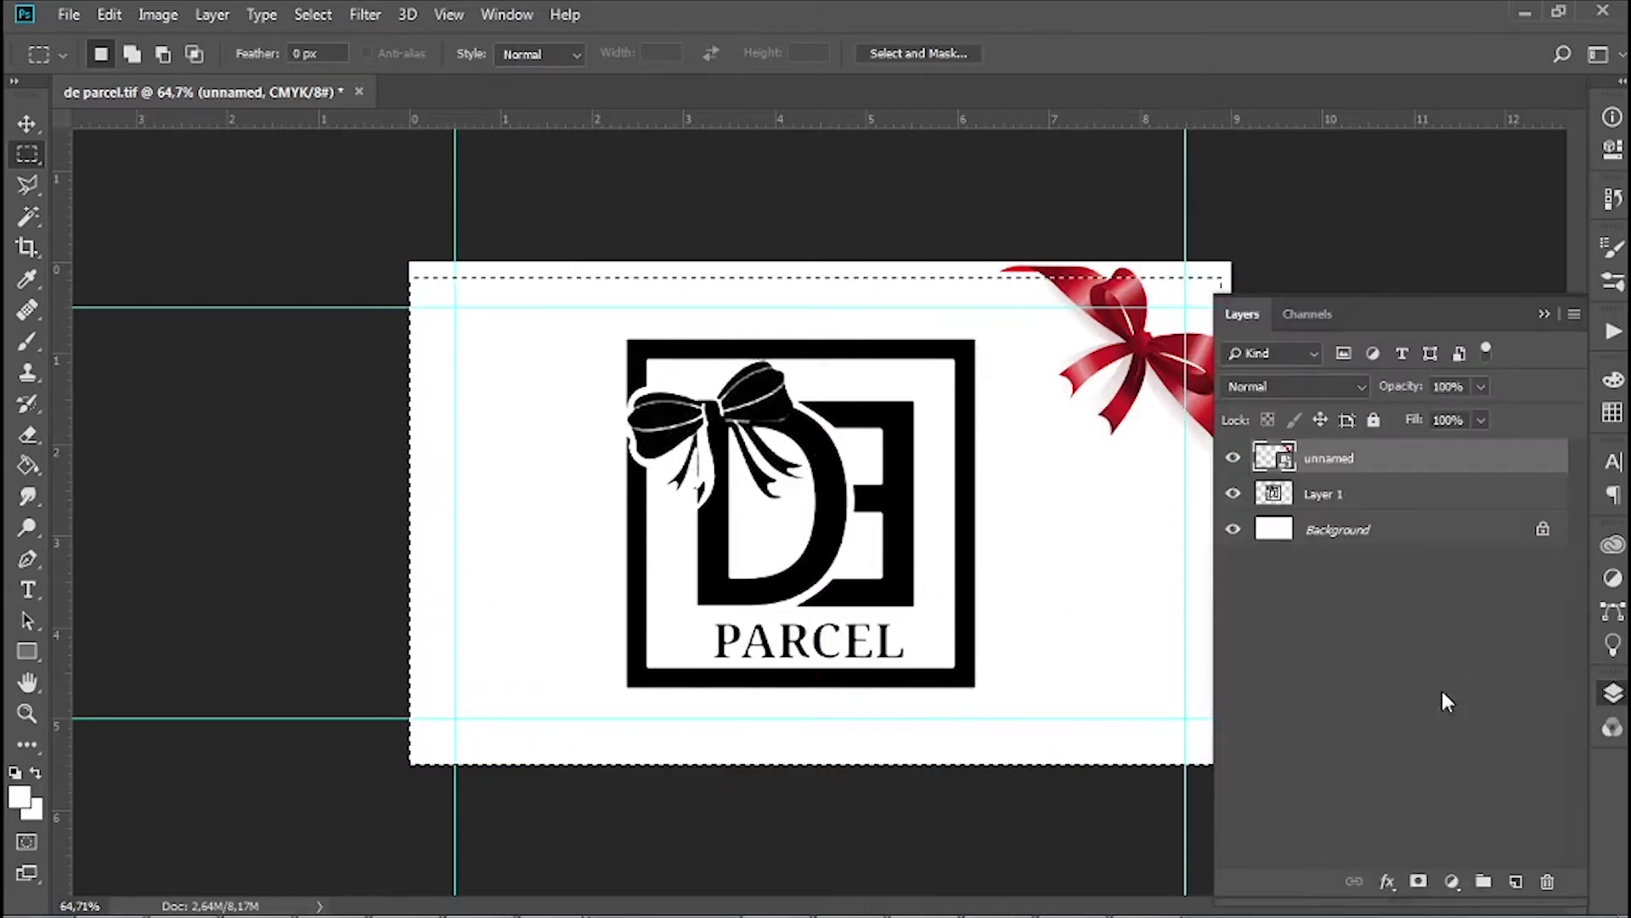
{"action": "left_click", "coordinate": [1370, 536]}
{"action": "key", "text": "ctrl+j"}
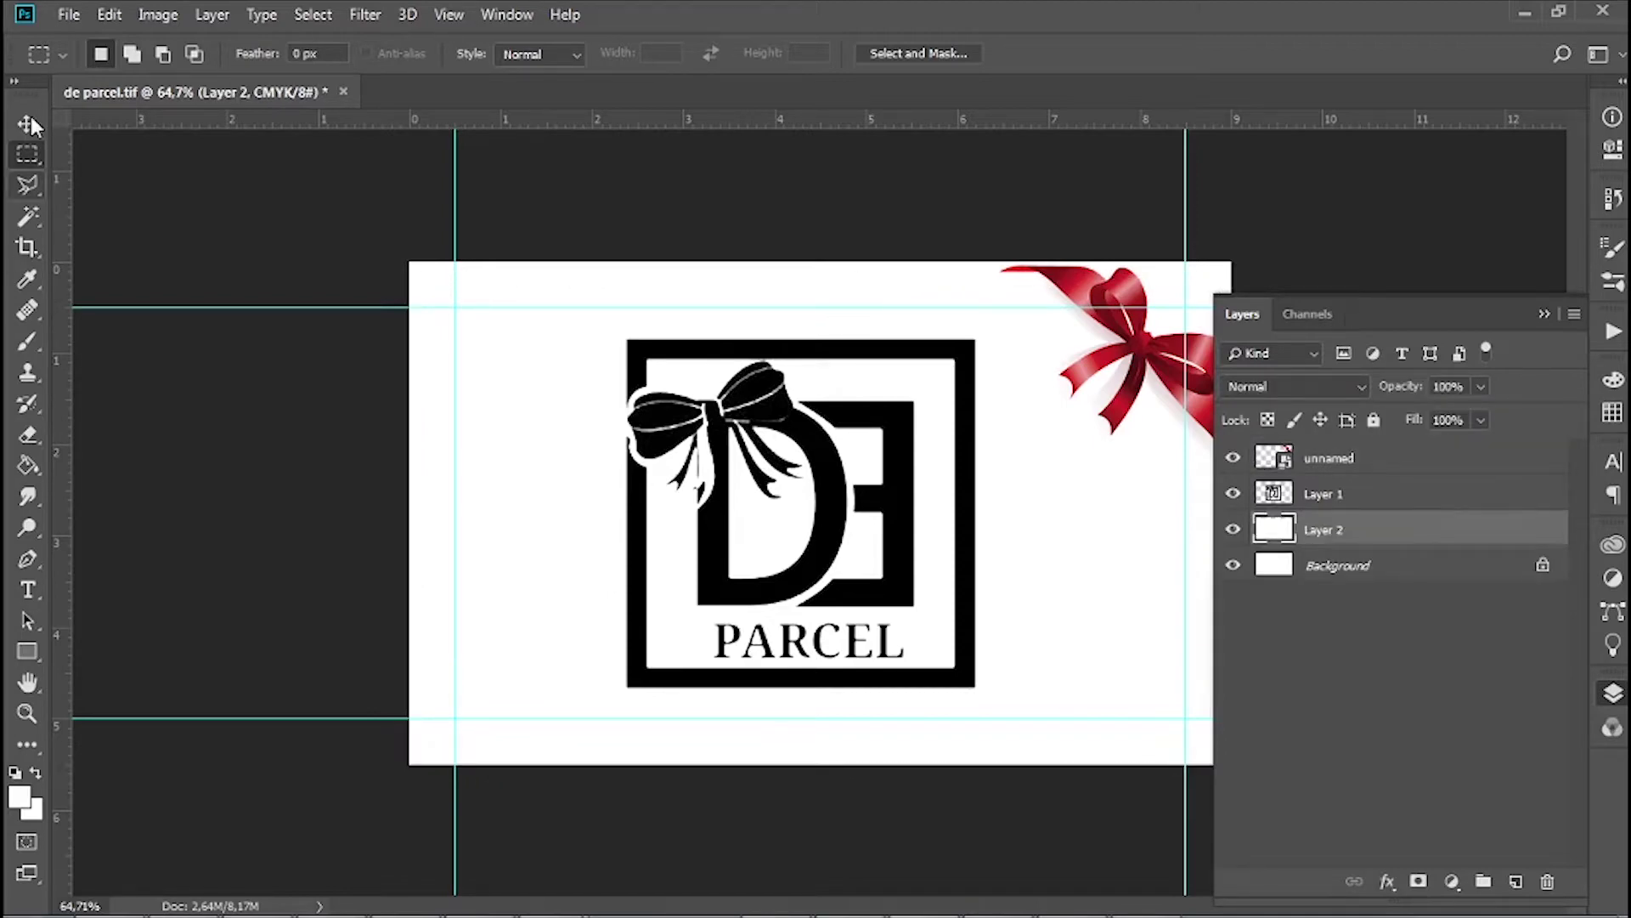
{"action": "key", "text": "ctrl+t"}
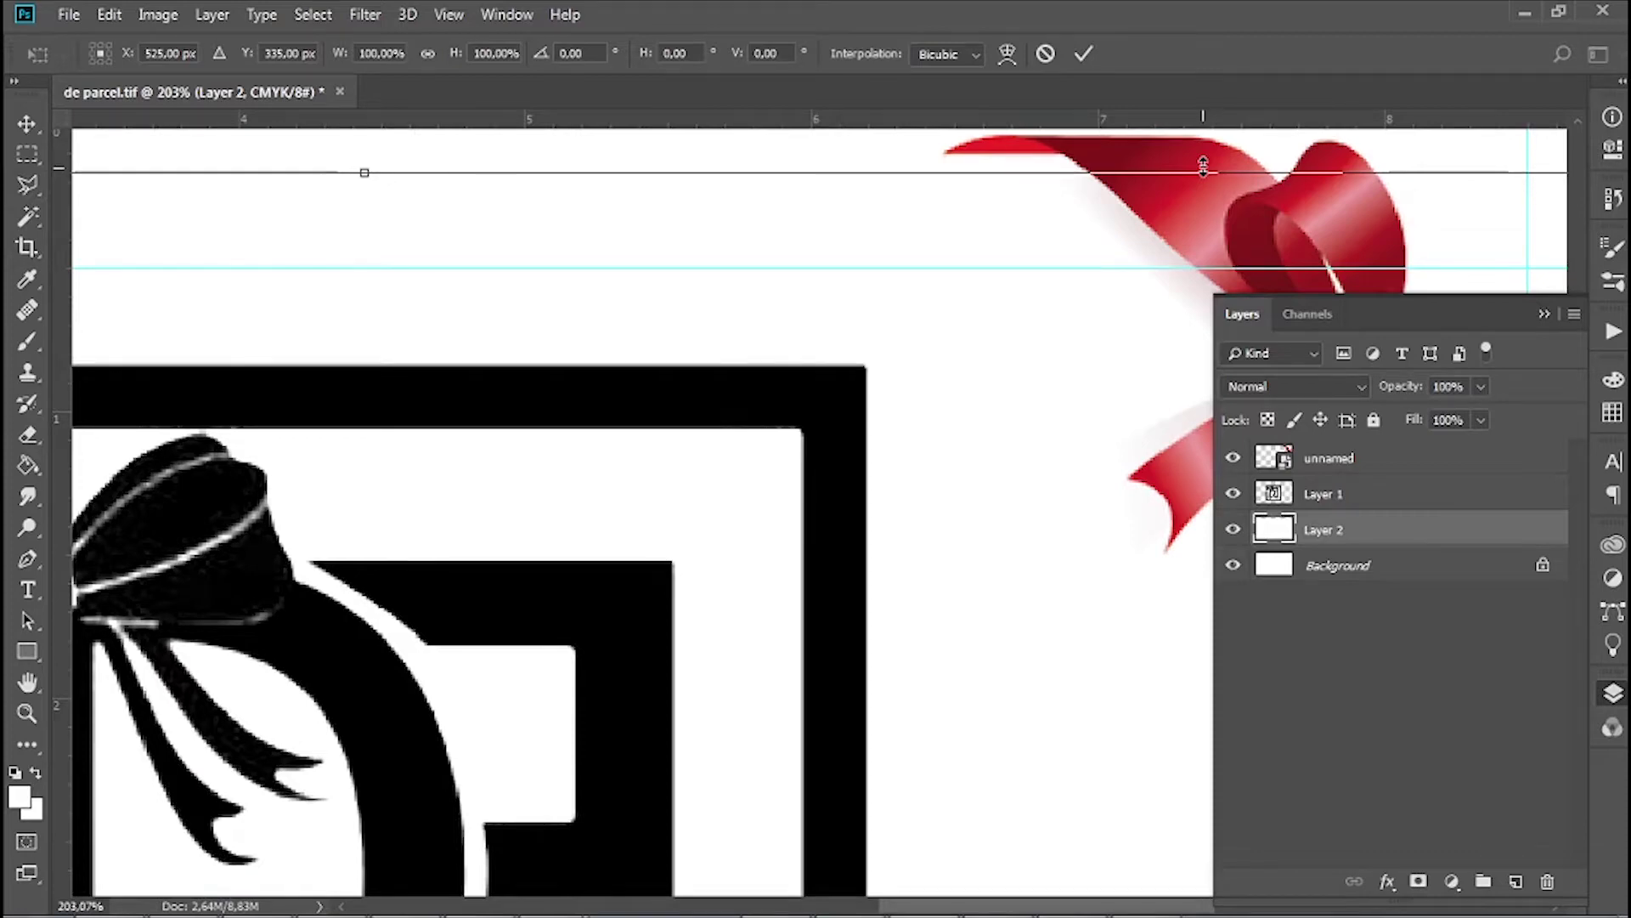
{"action": "scroll", "coordinate": [1203, 167], "scroll_direction": "down", "scroll_amount": 5}
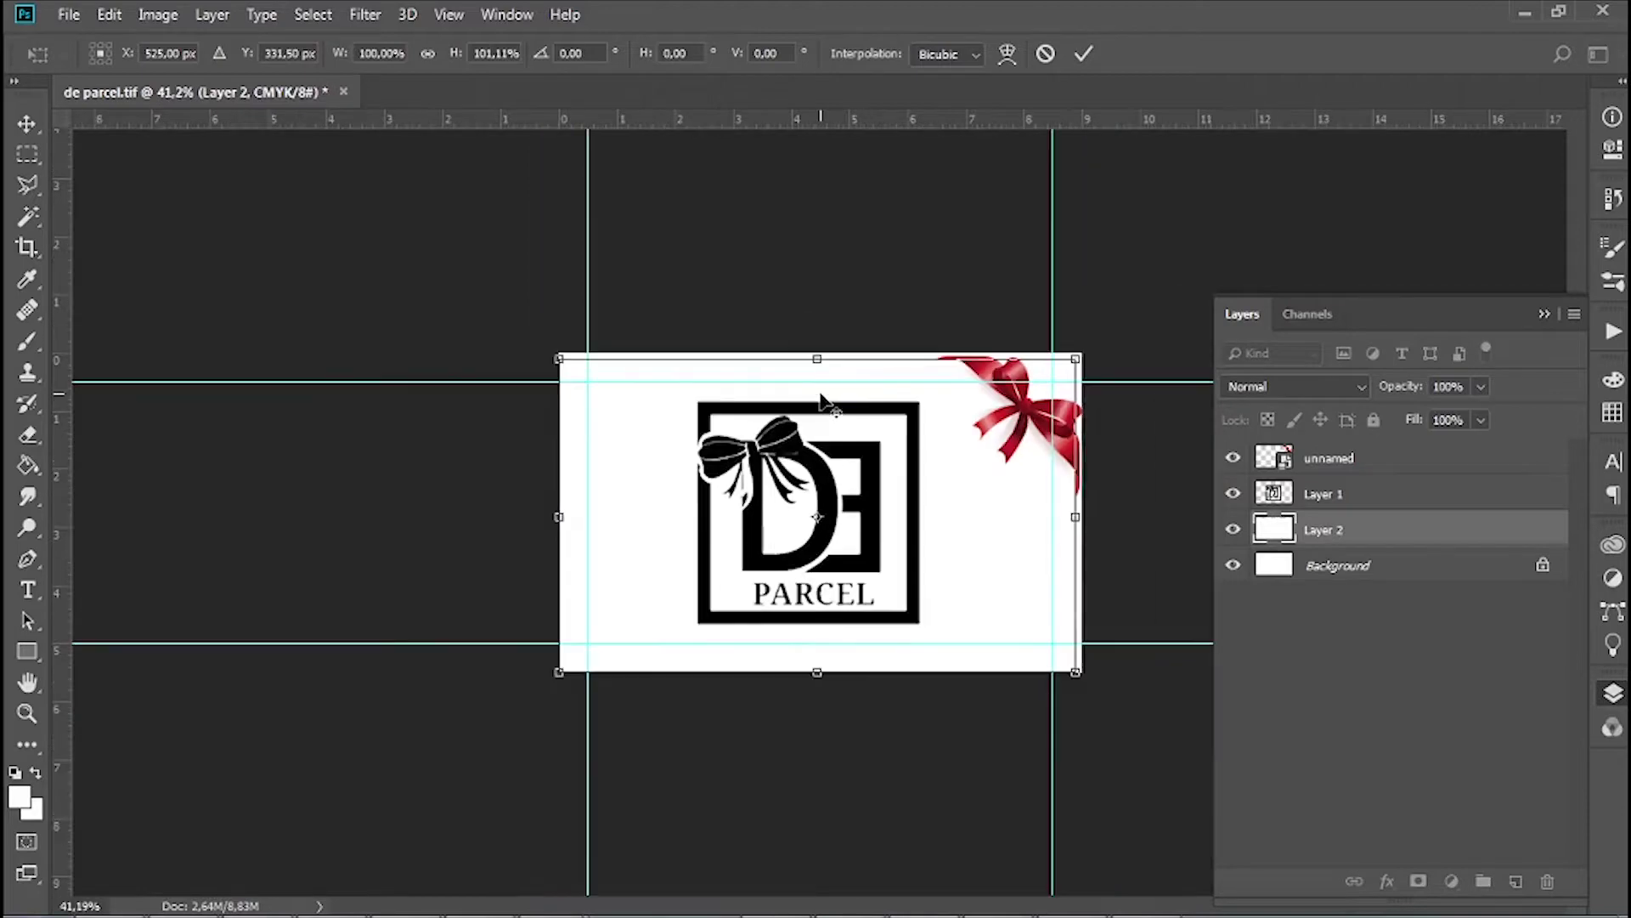
{"action": "left_click", "coordinate": [27, 185]}
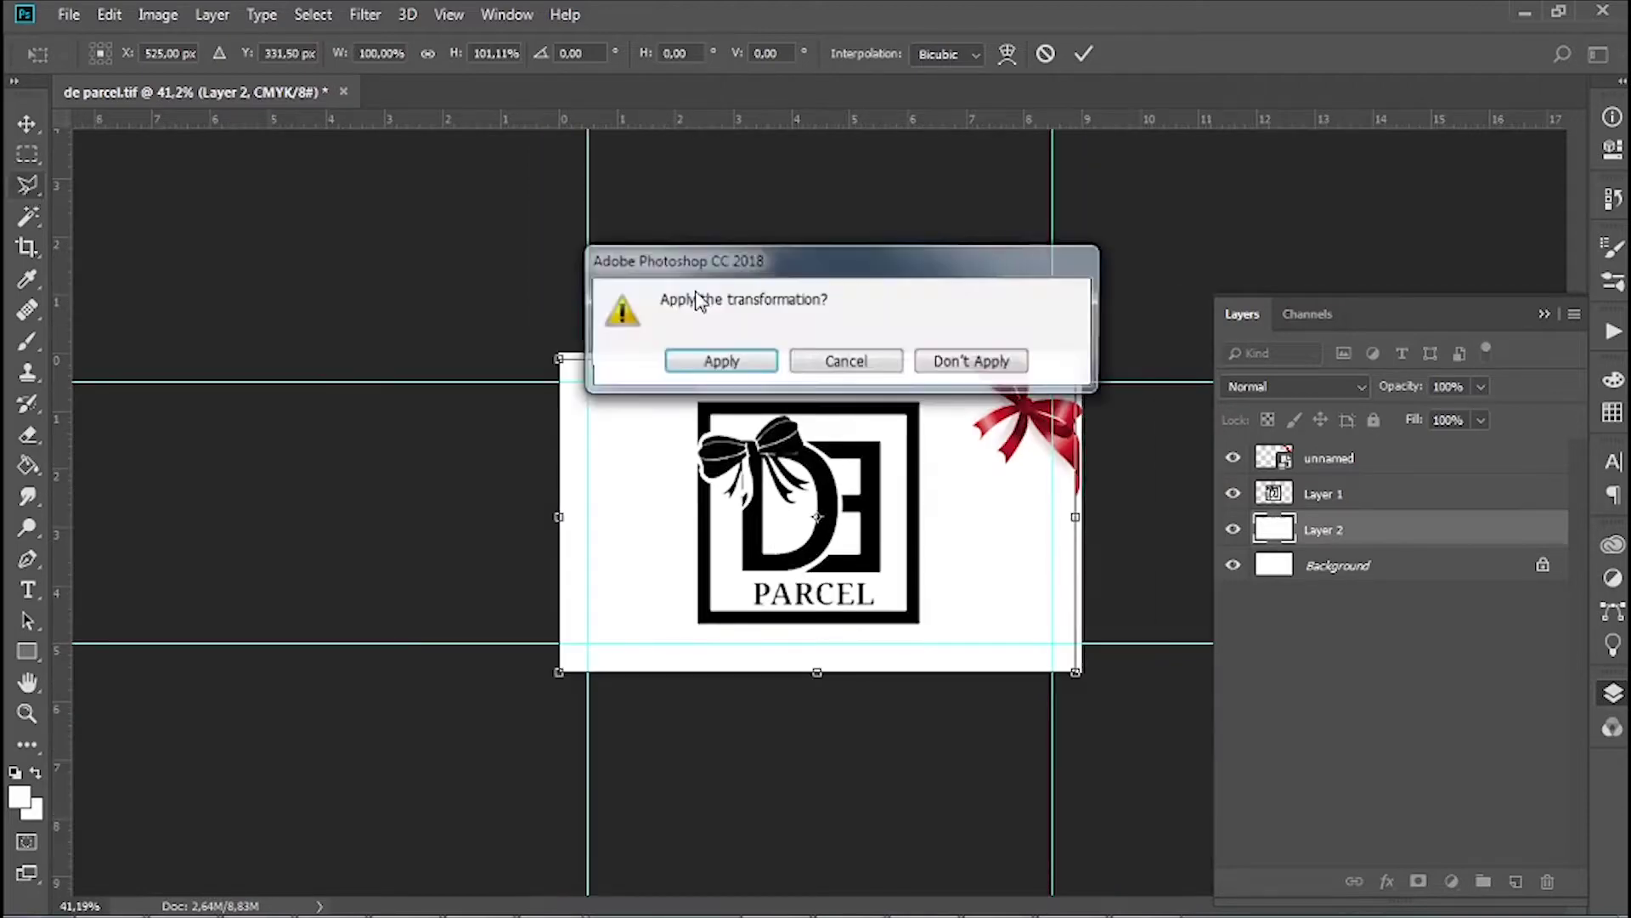
{"action": "left_click", "coordinate": [713, 360]}
{"action": "scroll", "coordinate": [1049, 357], "scroll_direction": "up", "scroll_amount": 1}
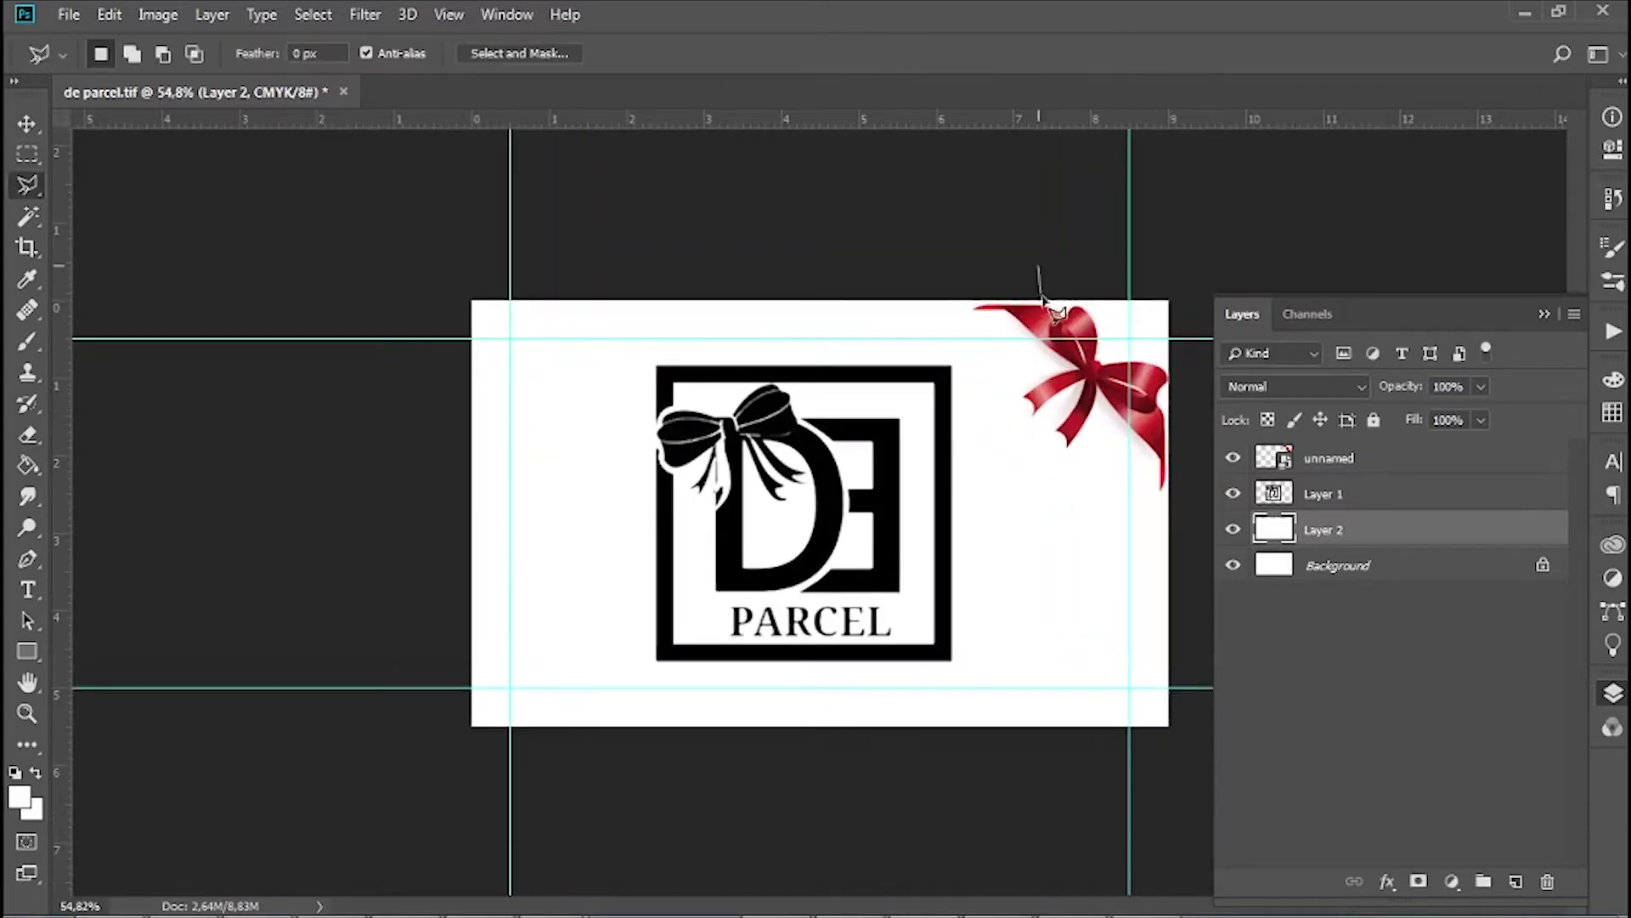
Try and cancel a lasso selection around the bow, then choose the Paint Bucket tool
{"action": "left_click_drag", "start_coordinate": [1051, 330], "coordinate": [1187, 409]}
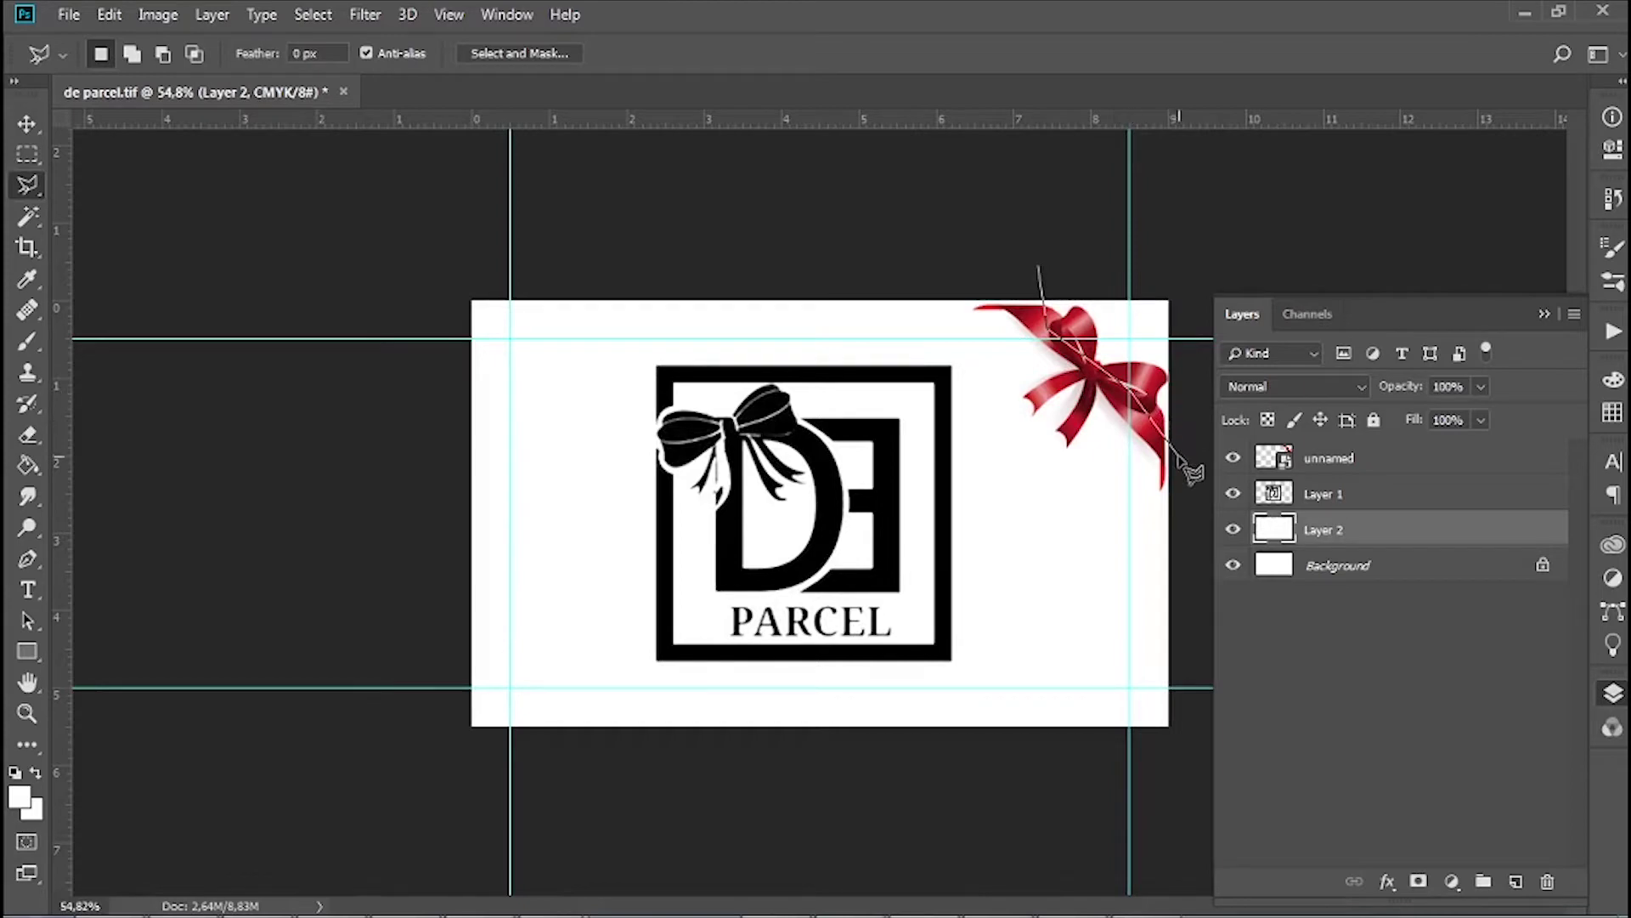
{"action": "left_click_drag", "start_coordinate": [1187, 409], "coordinate": [1040, 271]}
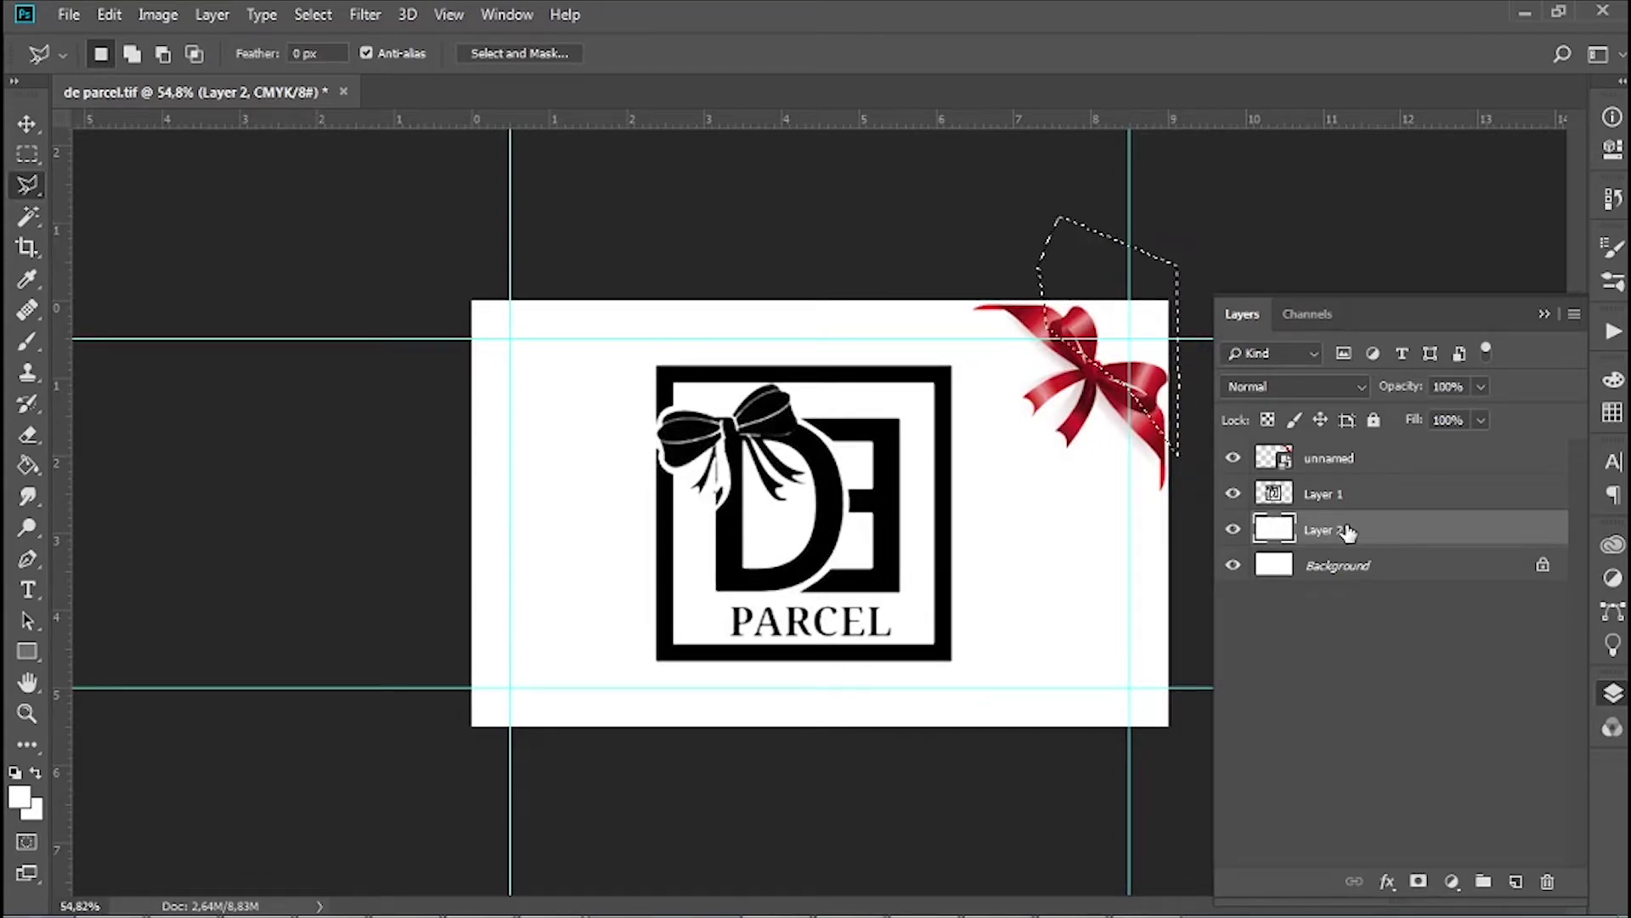
{"action": "left_click", "coordinate": [1108, 299]}
{"action": "key", "text": "Escape"}
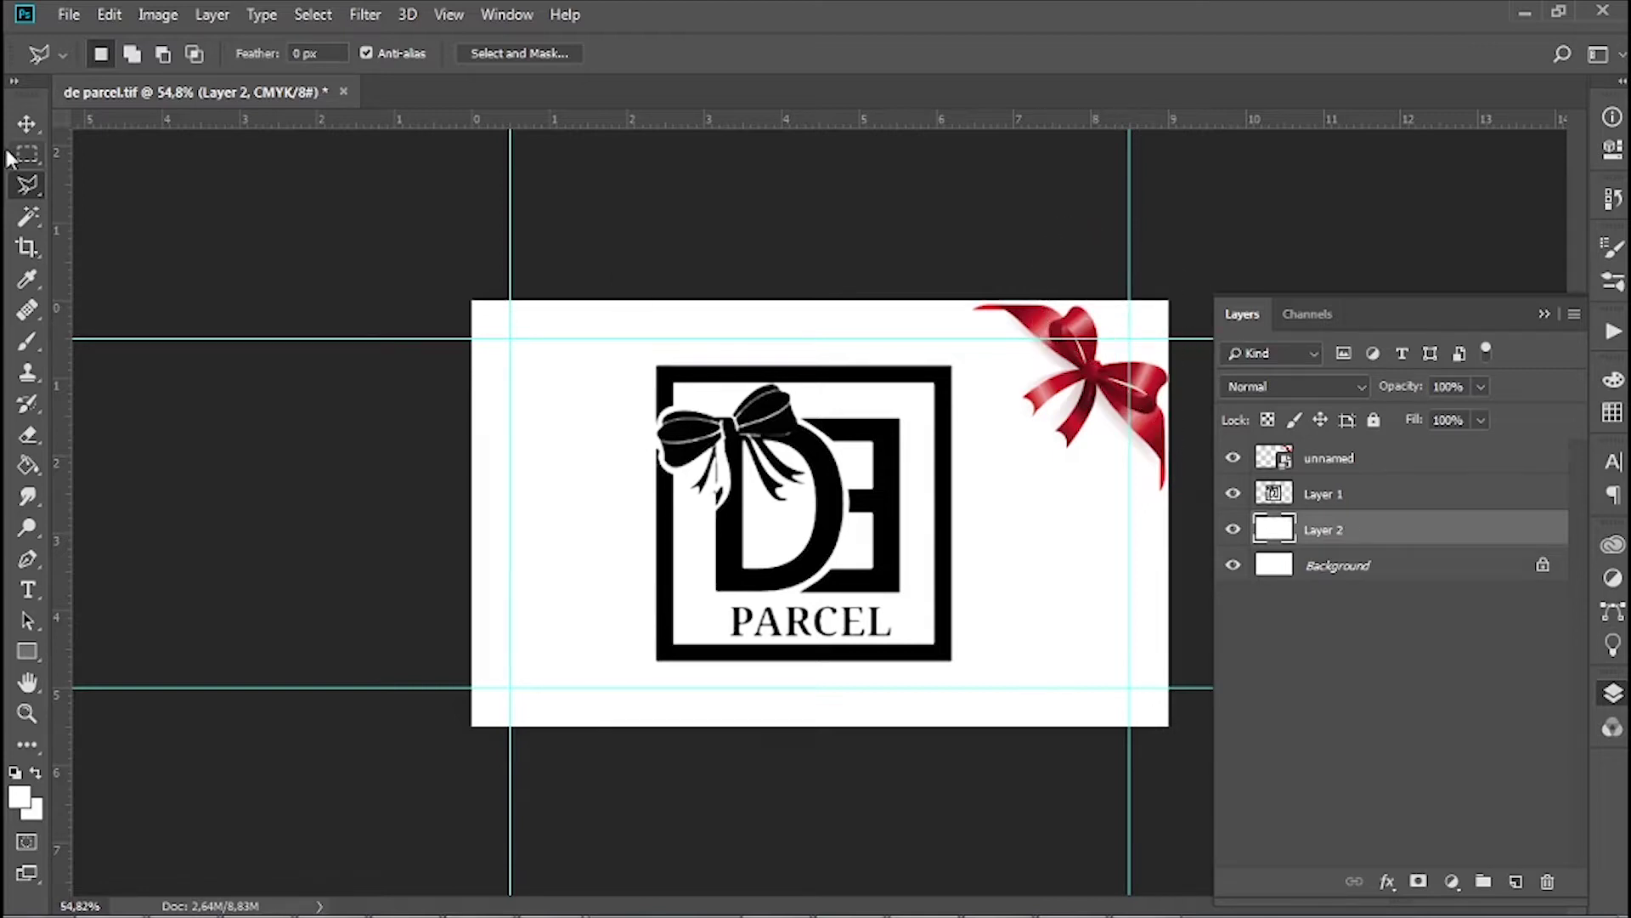
{"action": "left_click", "coordinate": [27, 123]}
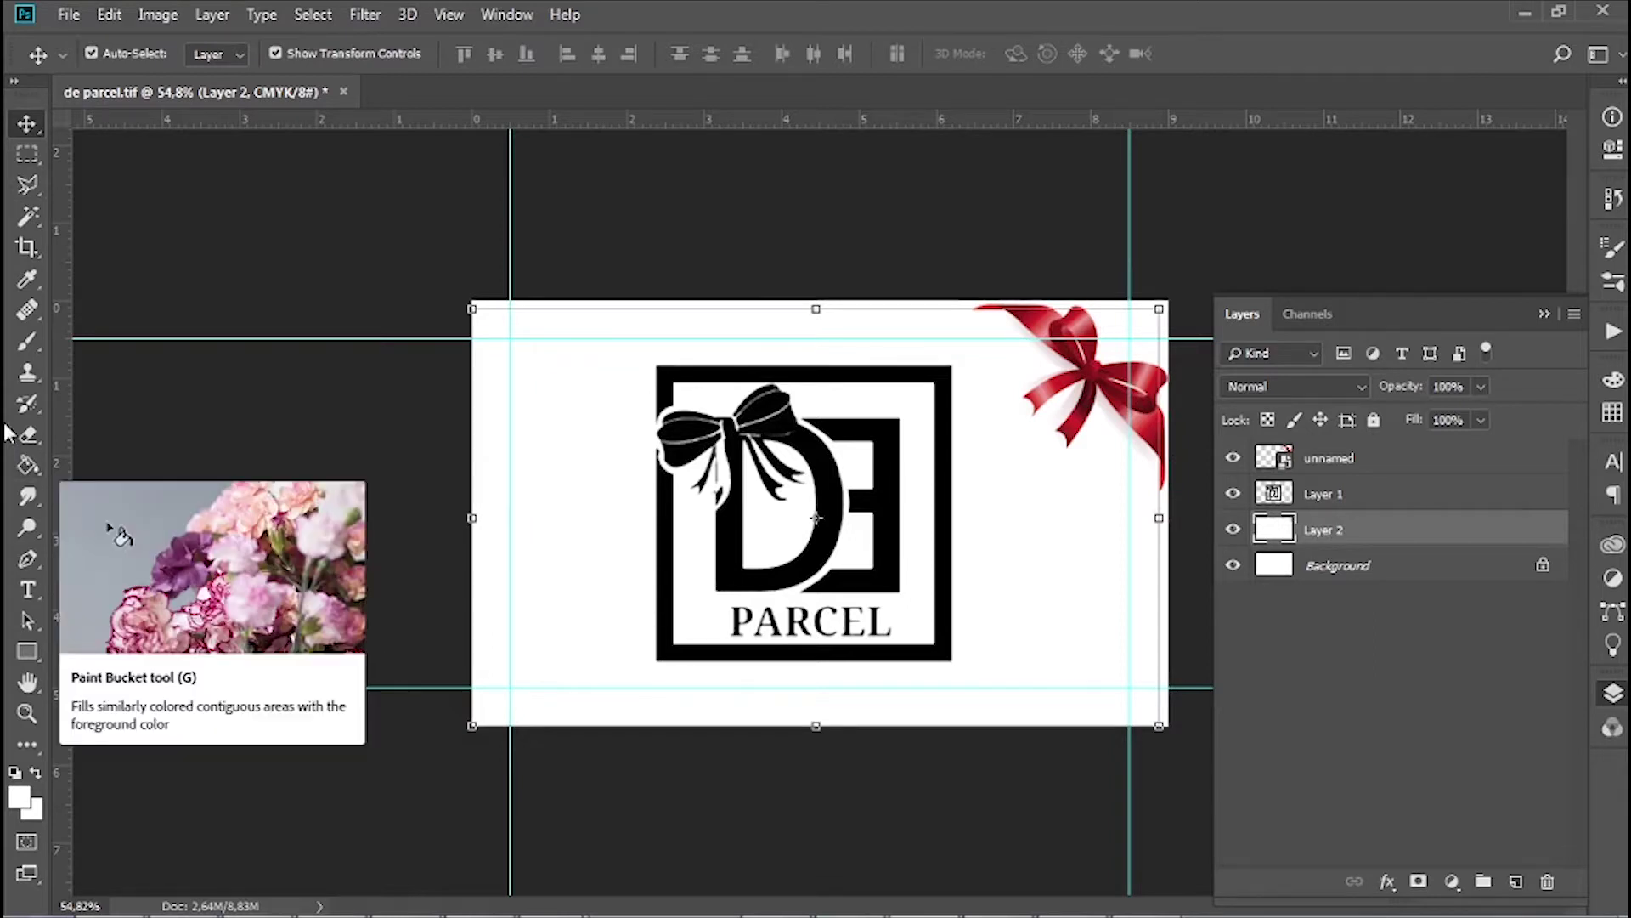
{"action": "left_click", "coordinate": [27, 464]}
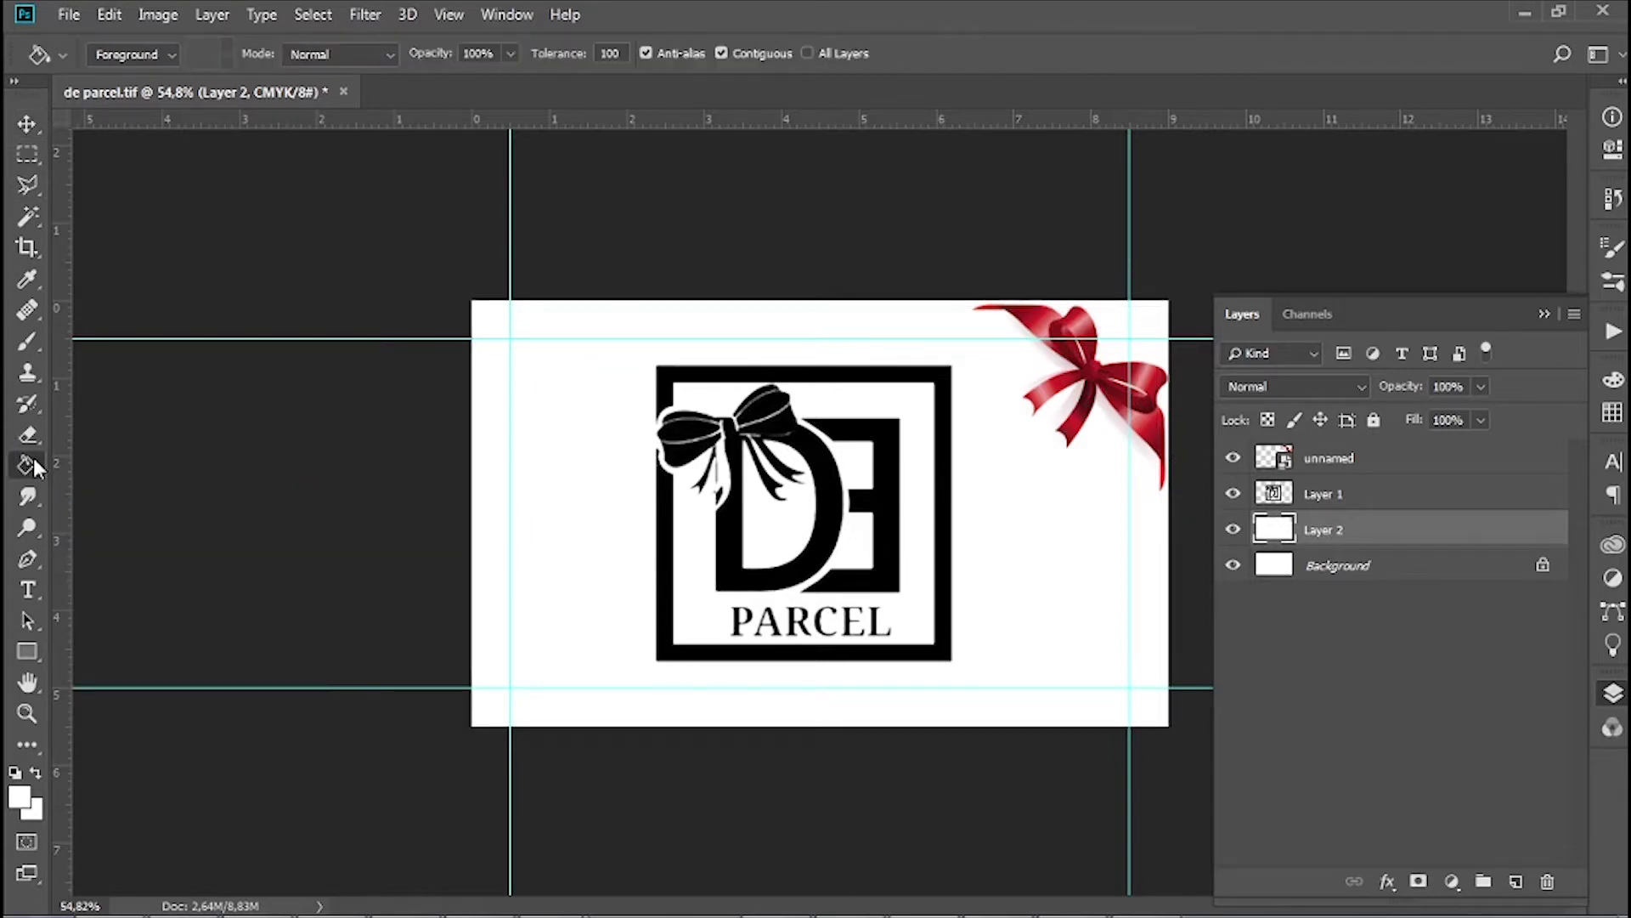
{"action": "left_click", "coordinate": [18, 797]}
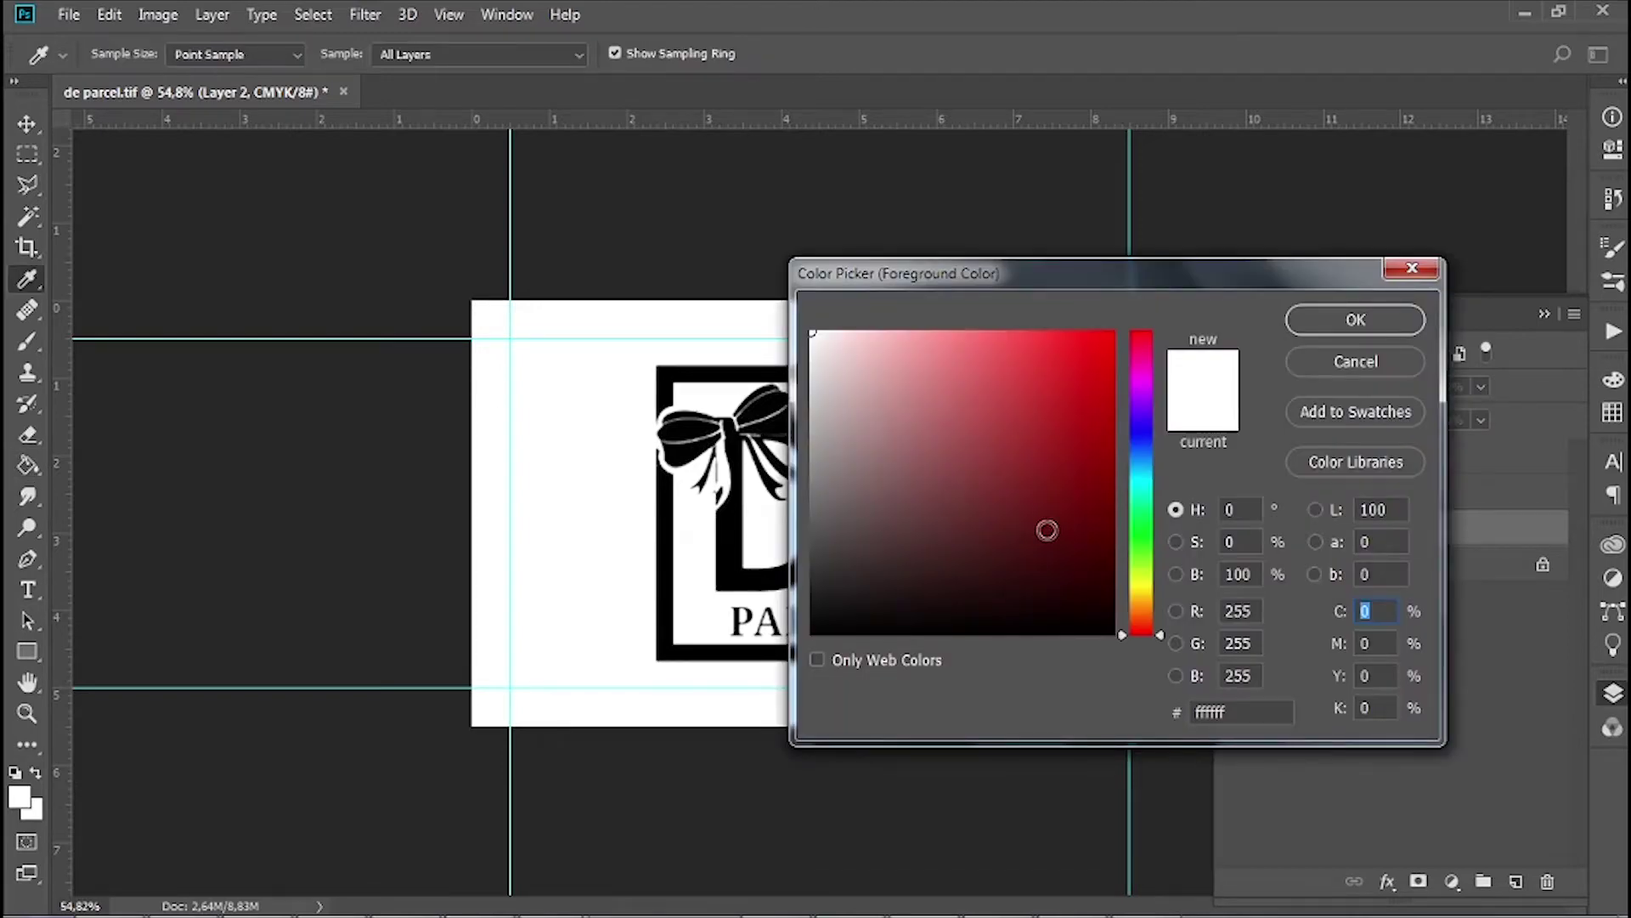
Set the foreground colour to pale lavender e7d2ff and fill Layer 2 with it
{"action": "type", "text": "100"}
{"action": "key", "text": "Tab"}
{"action": "type", "text": "1"}
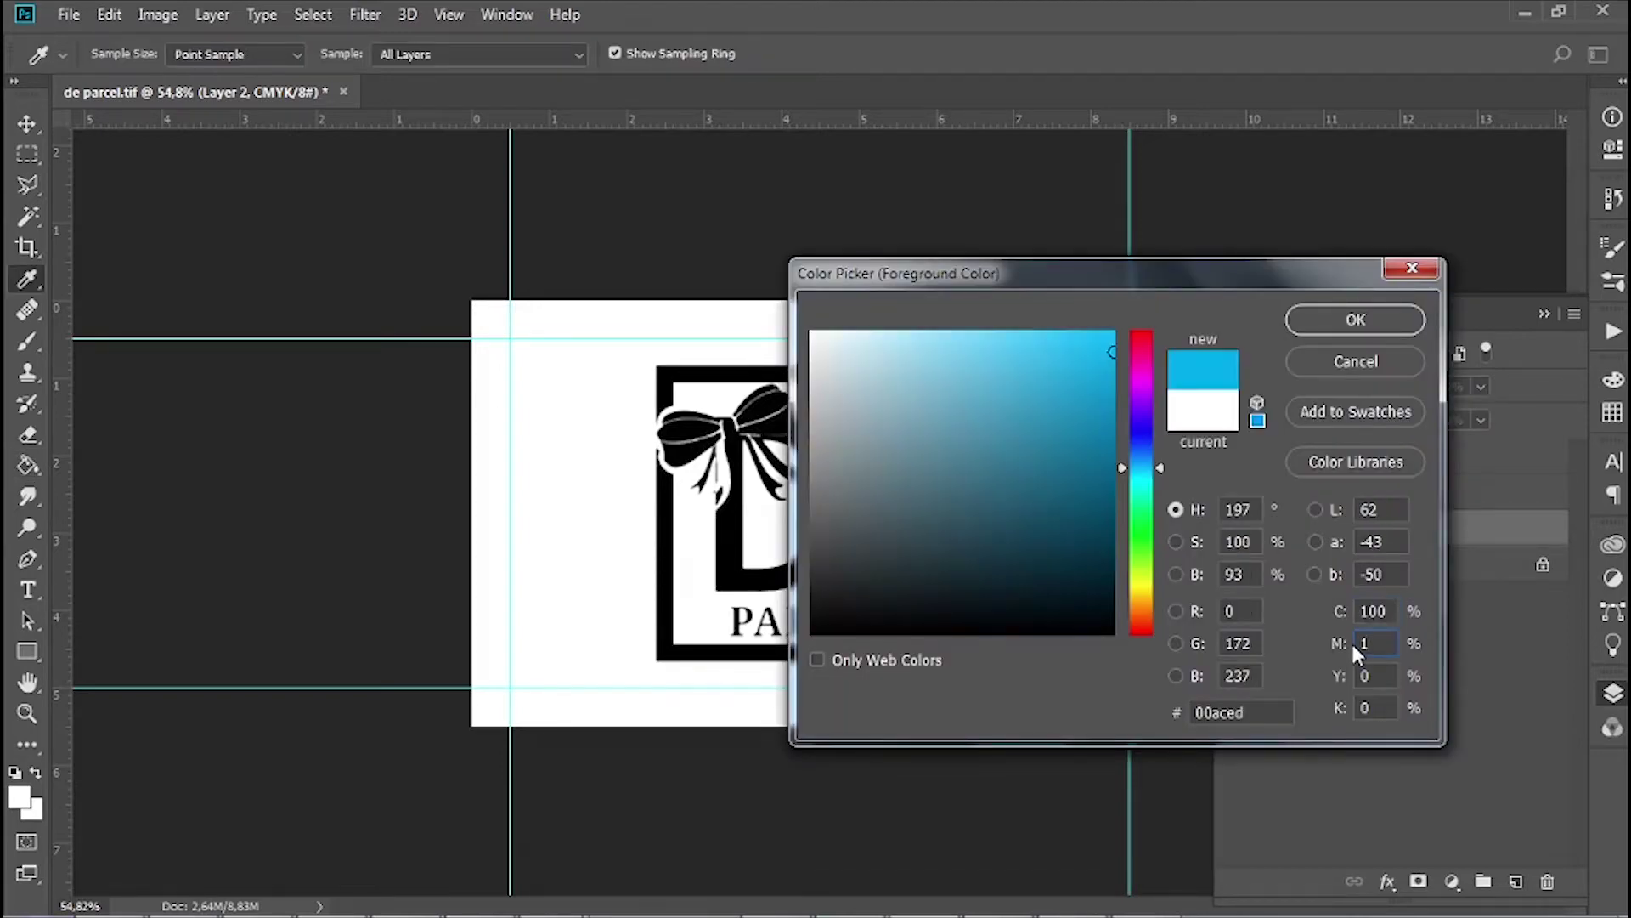
{"action": "type", "text": "00"}
{"action": "key", "text": "shift+Tab"}
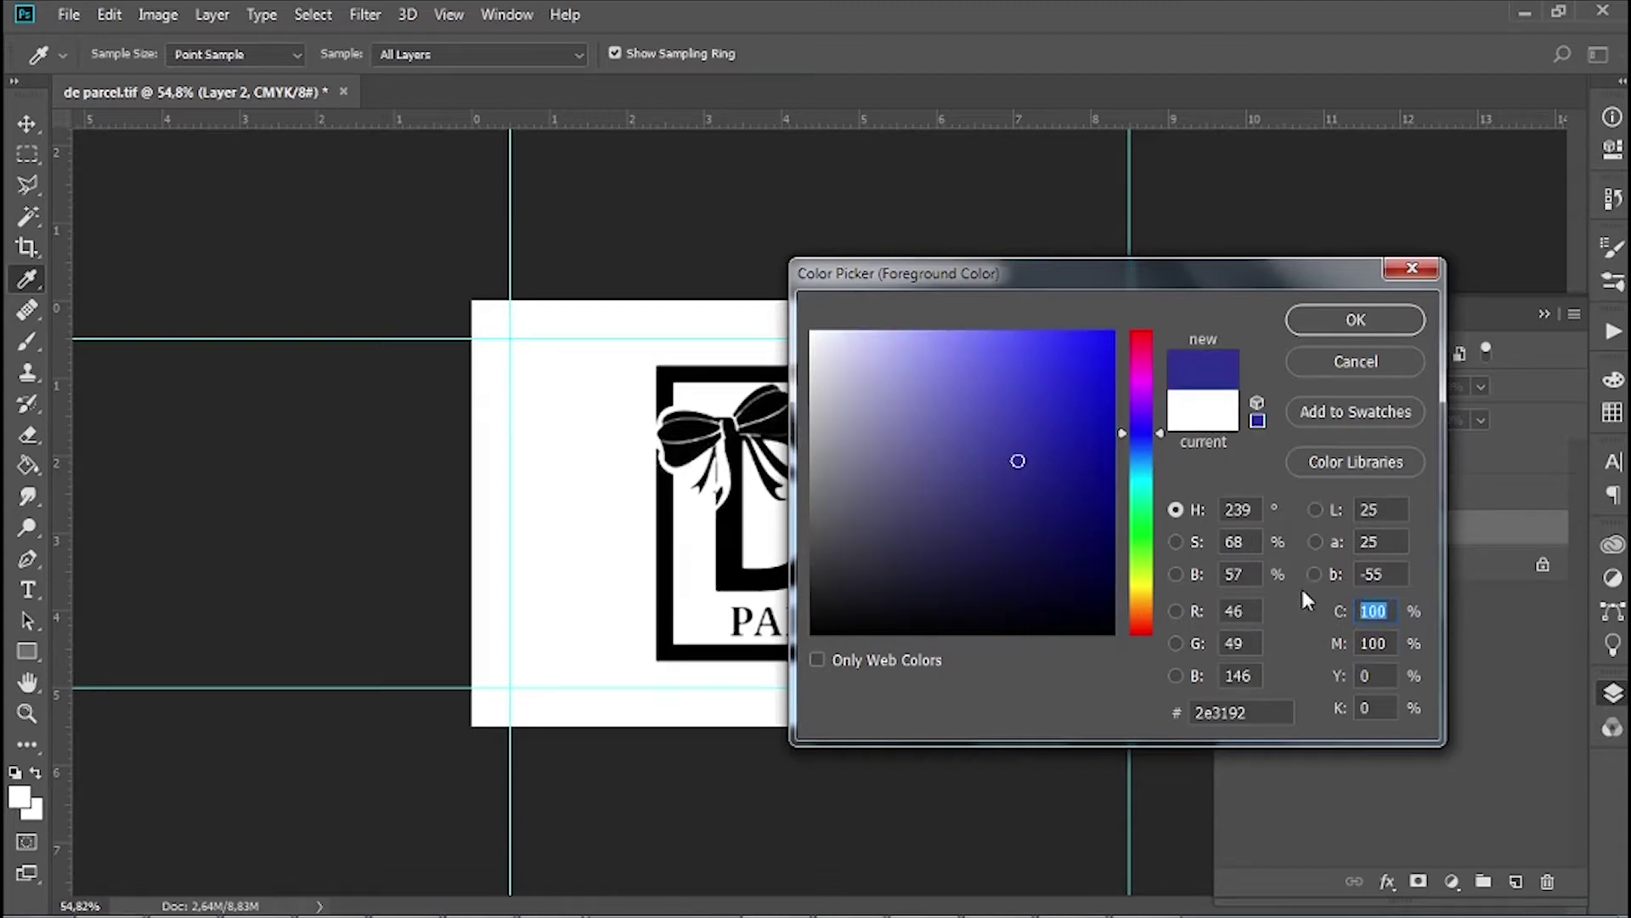
{"action": "type", "text": "80"}
{"action": "mouse_move", "coordinate": [999, 436]}
{"action": "left_mouse_down"}
{"action": "mouse_move", "coordinate": [880, 317]}
{"action": "mouse_move", "coordinate": [895, 283]}
{"action": "mouse_move", "coordinate": [864, 281]}
{"action": "left_mouse_up"}
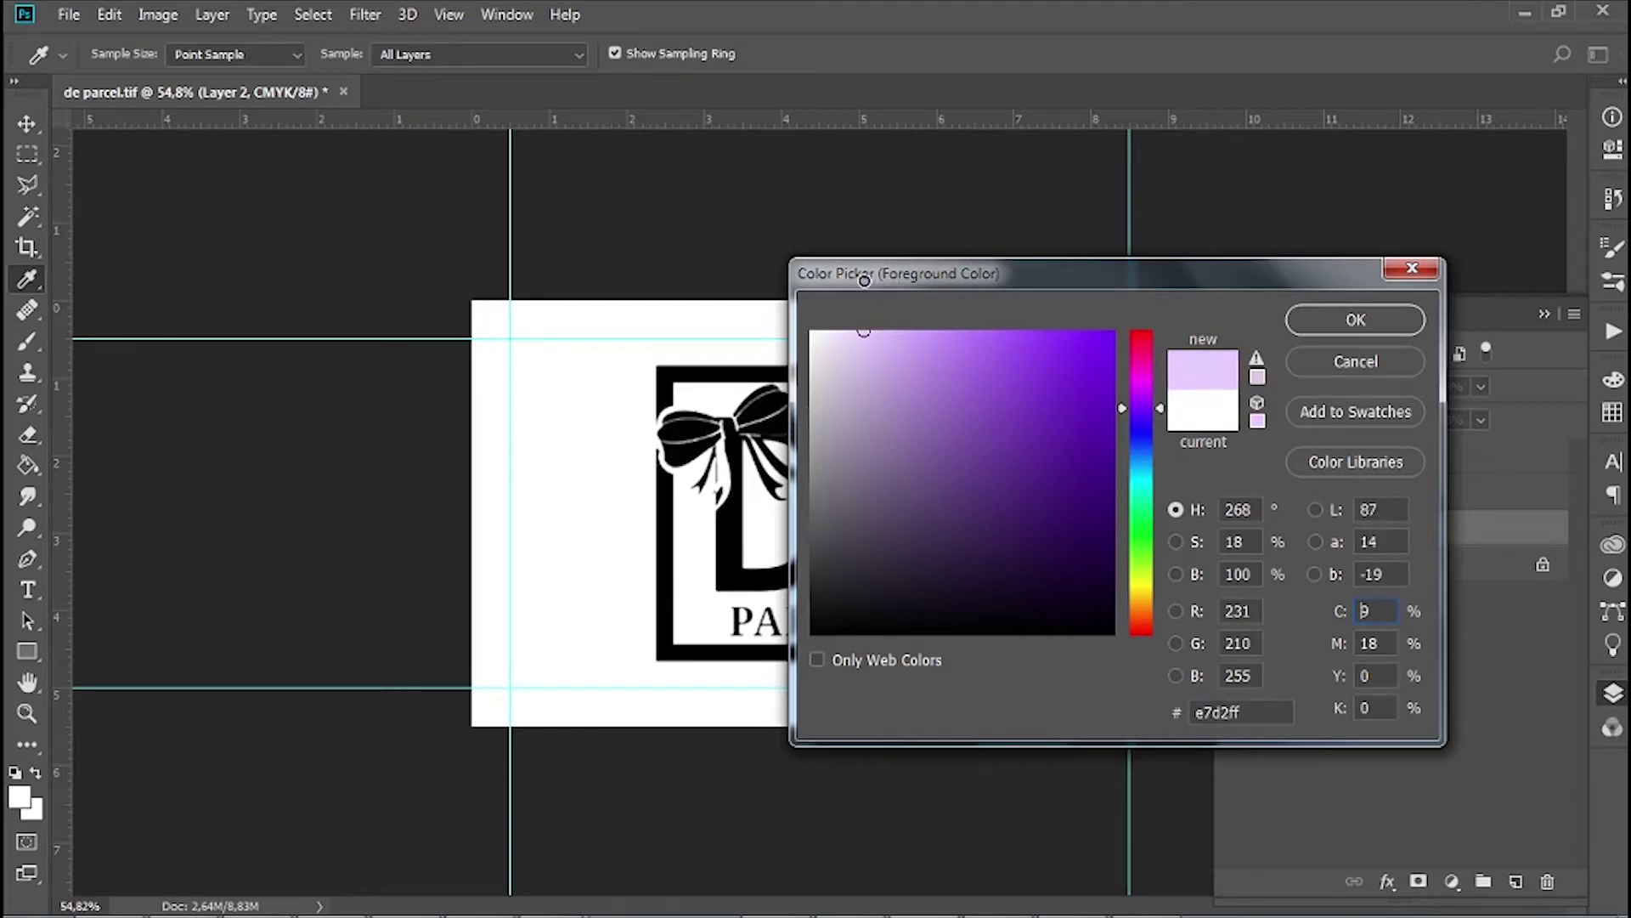
{"action": "left_click", "coordinate": [1351, 319]}
{"action": "key", "text": "g"}
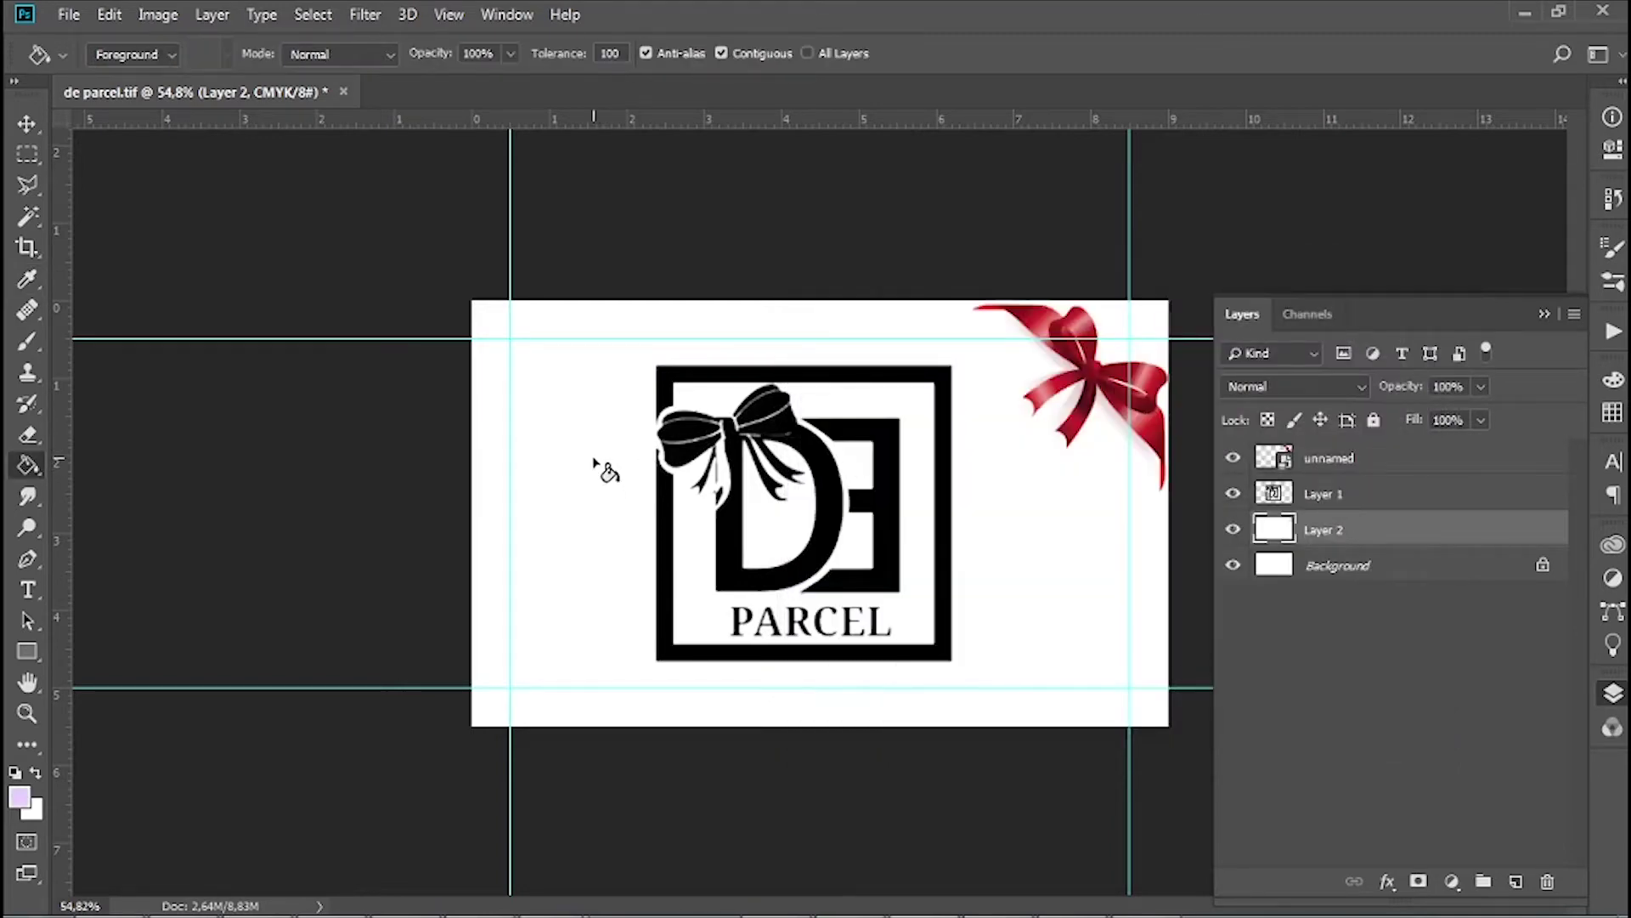
{"action": "left_click", "coordinate": [594, 459]}
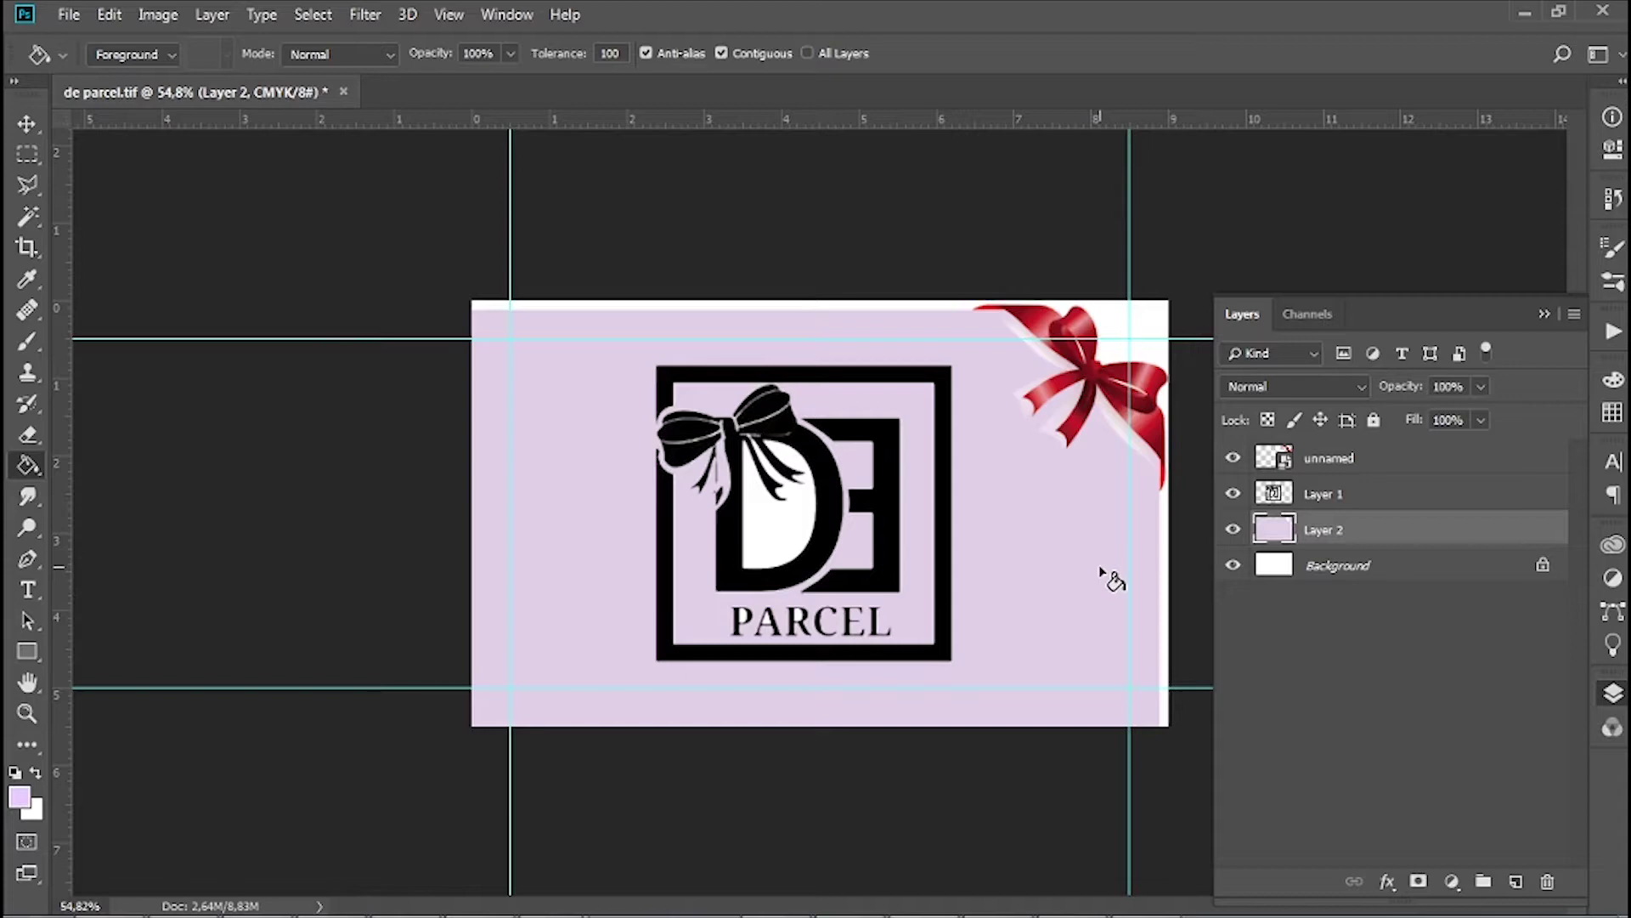
Duplicate the Background layer and swap the foreground and background colours
{"action": "left_click", "coordinate": [1339, 566]}
{"action": "key", "text": "ctrl+j"}
{"action": "key", "text": "x"}
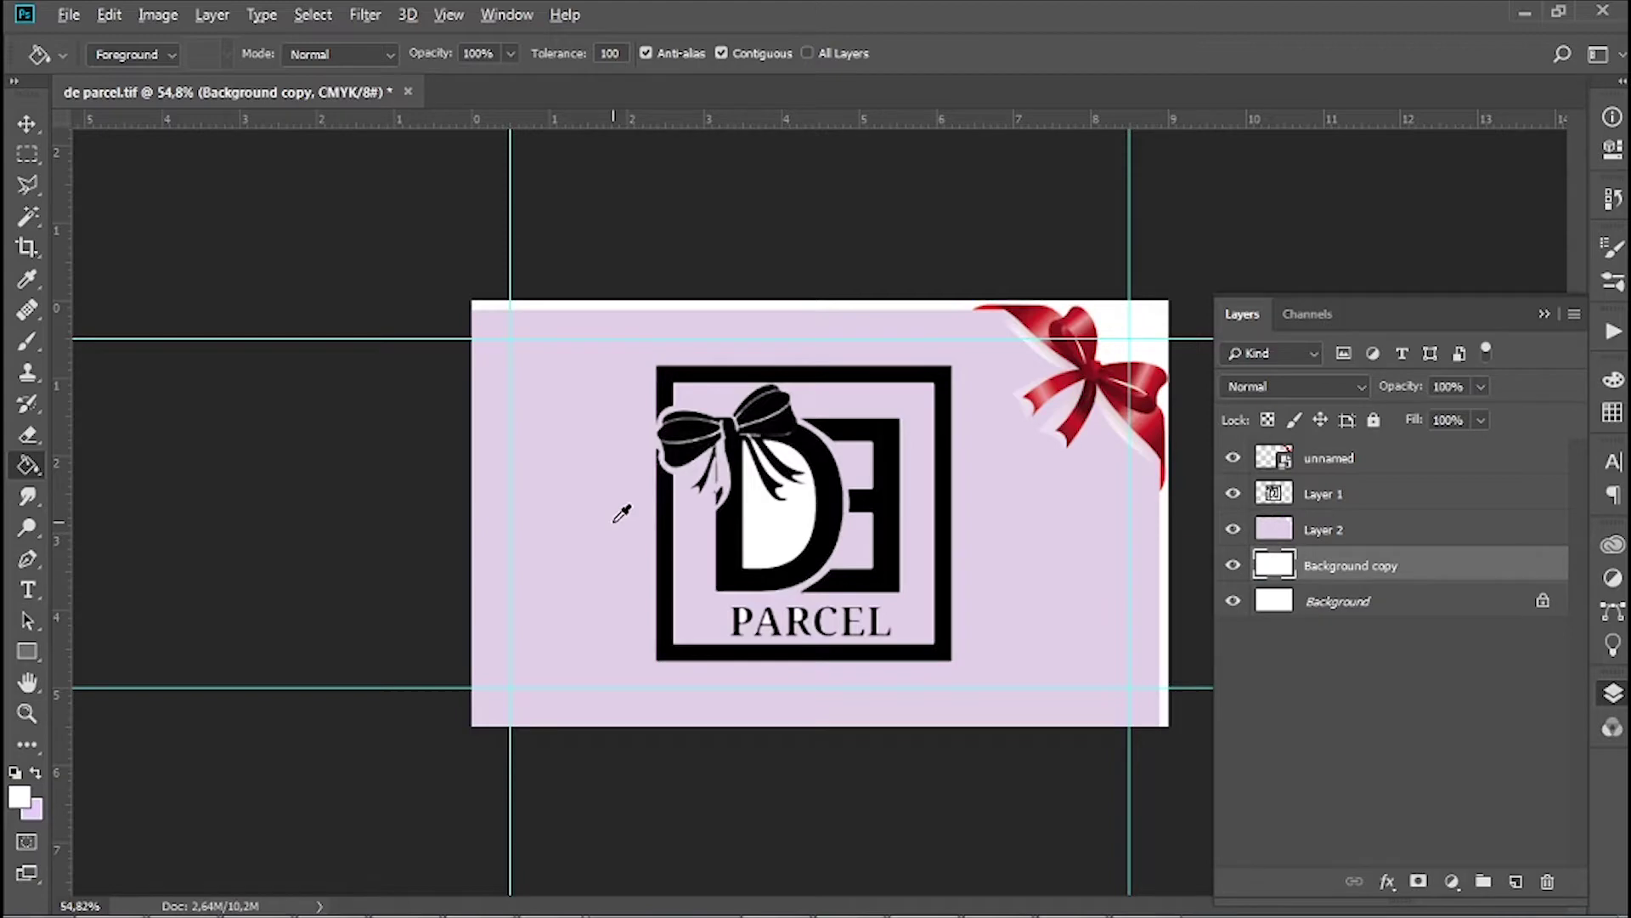
Fill the Background copy layer with medium purple b76acc
{"action": "left_click", "coordinate": [622, 513], "text": "alt"}
{"action": "left_click", "coordinate": [19, 797]}
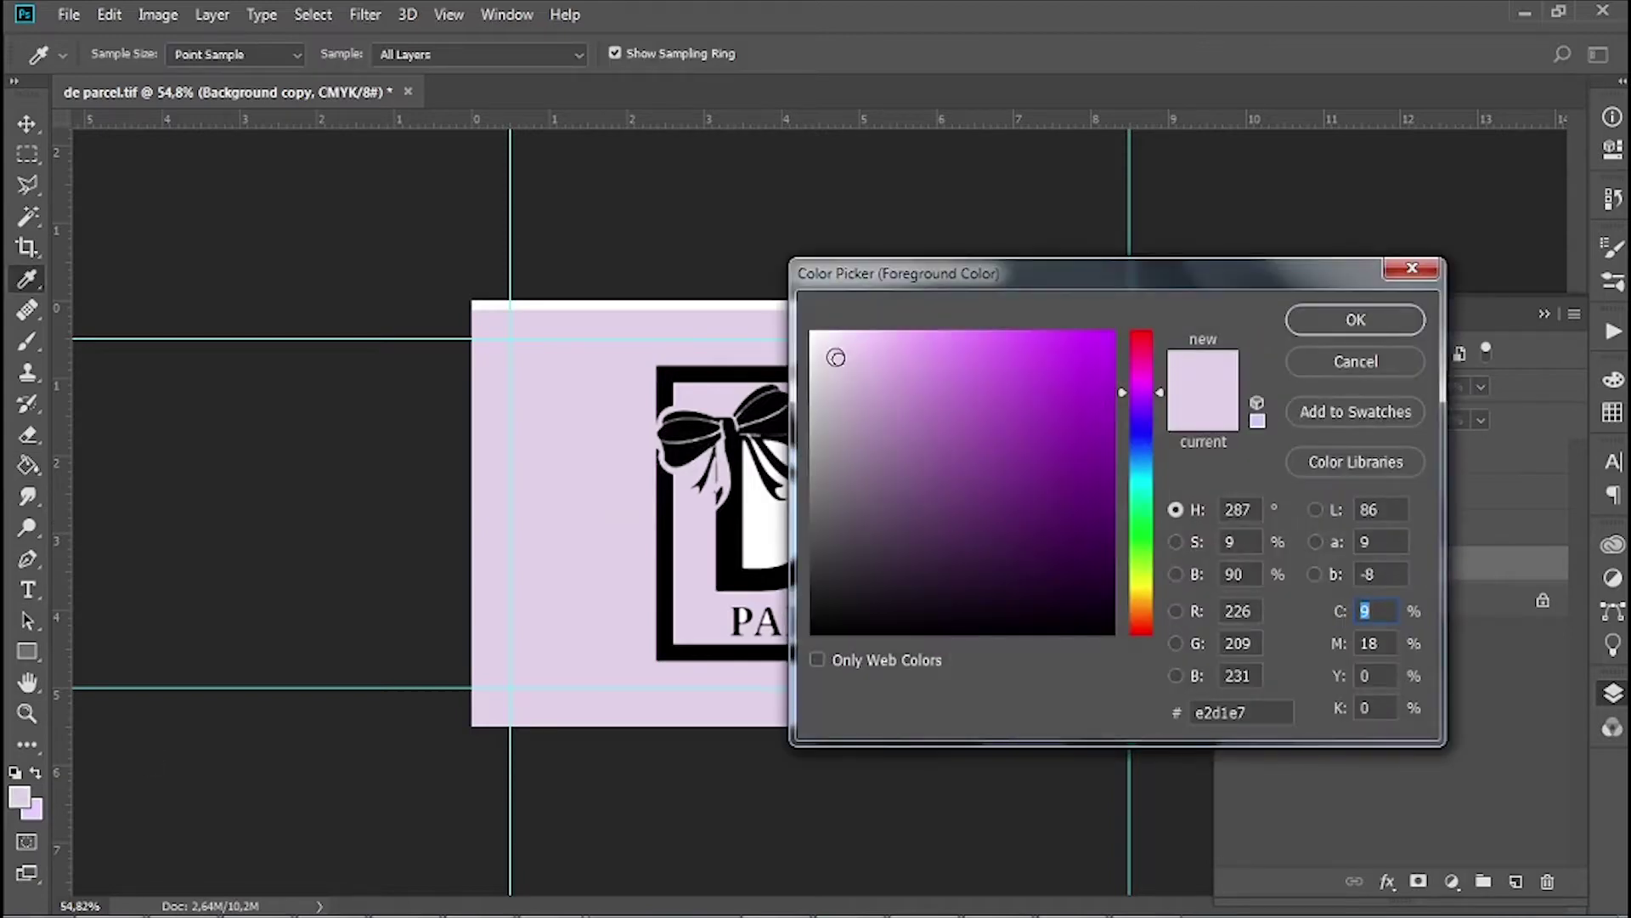
{"action": "left_click_drag", "start_coordinate": [836, 358], "coordinate": [960, 396]}
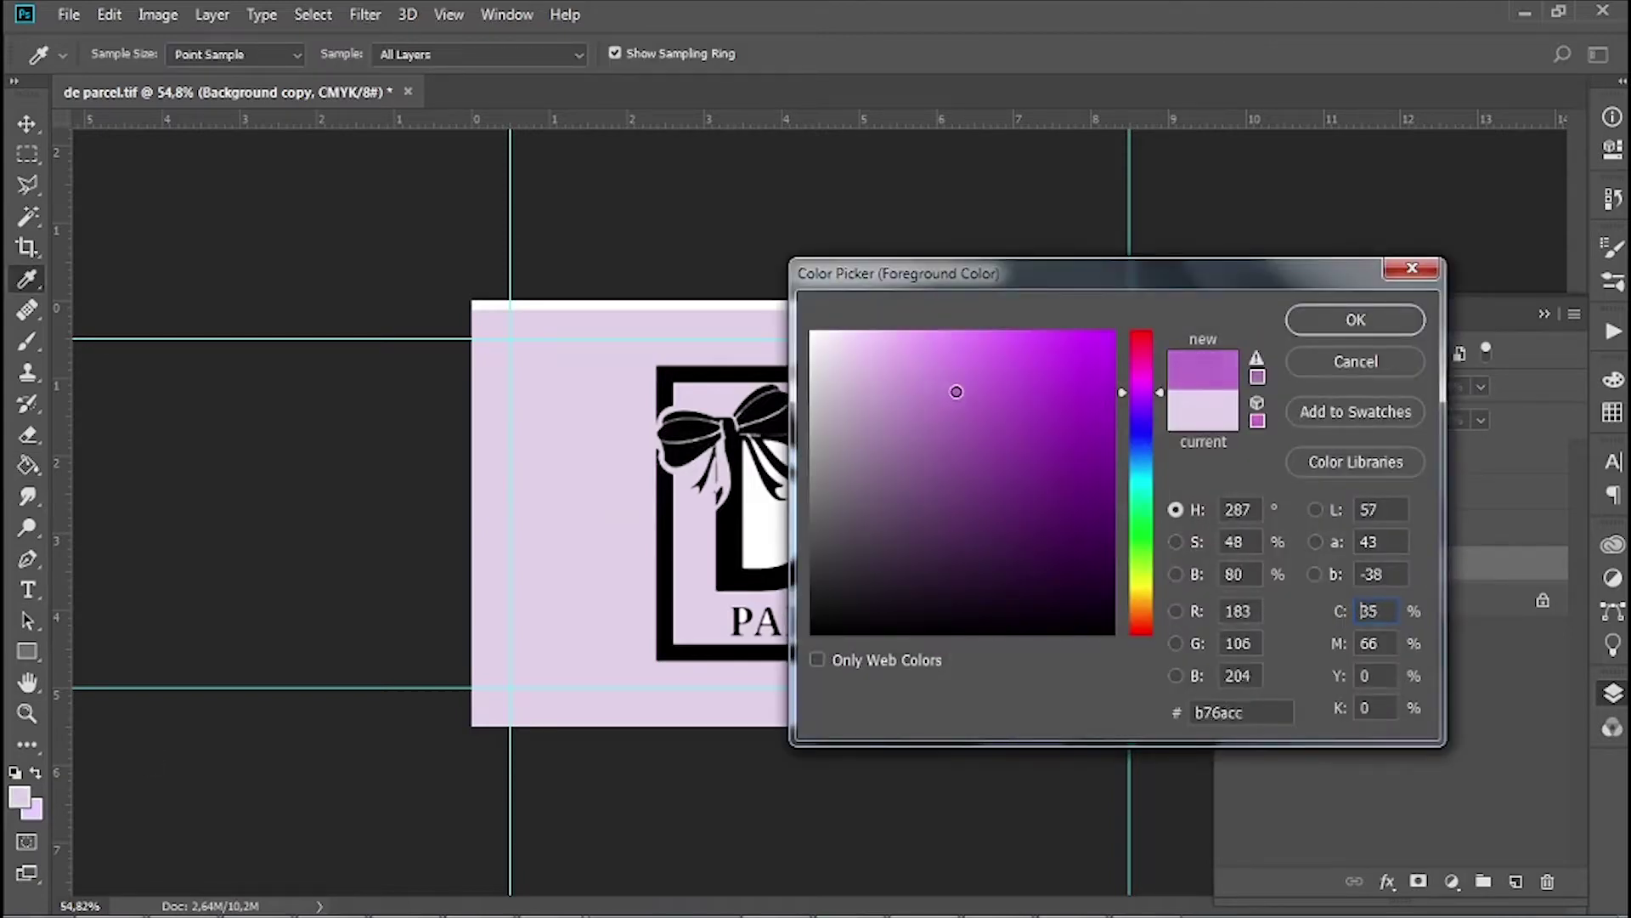
{"action": "left_click", "coordinate": [1380, 314]}
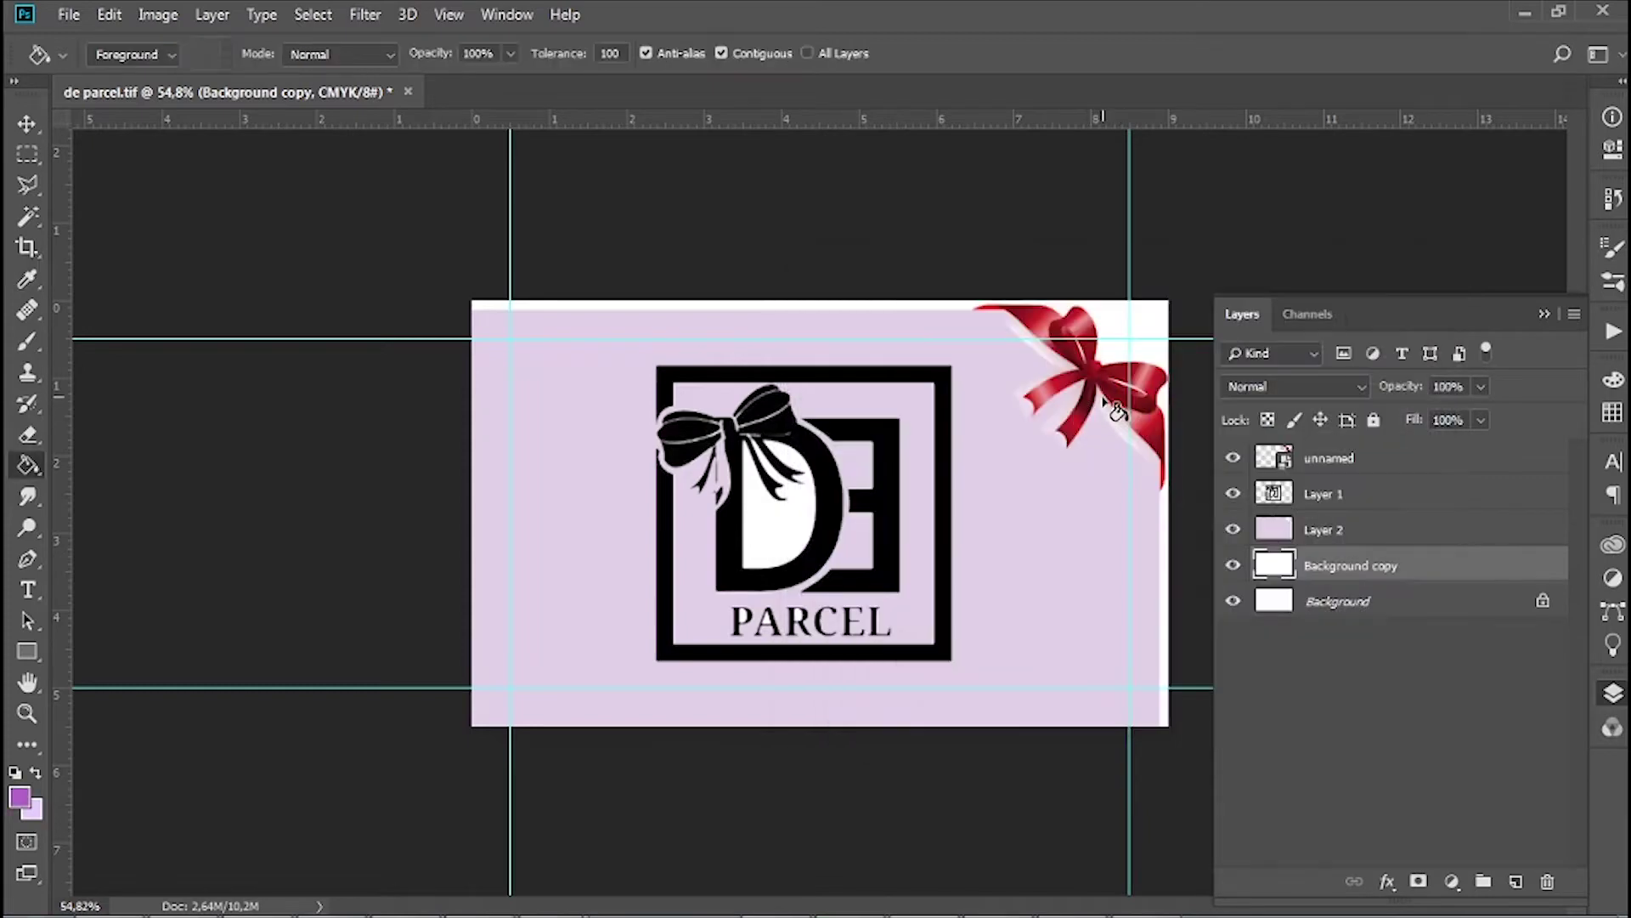
{"action": "left_click", "coordinate": [1109, 396]}
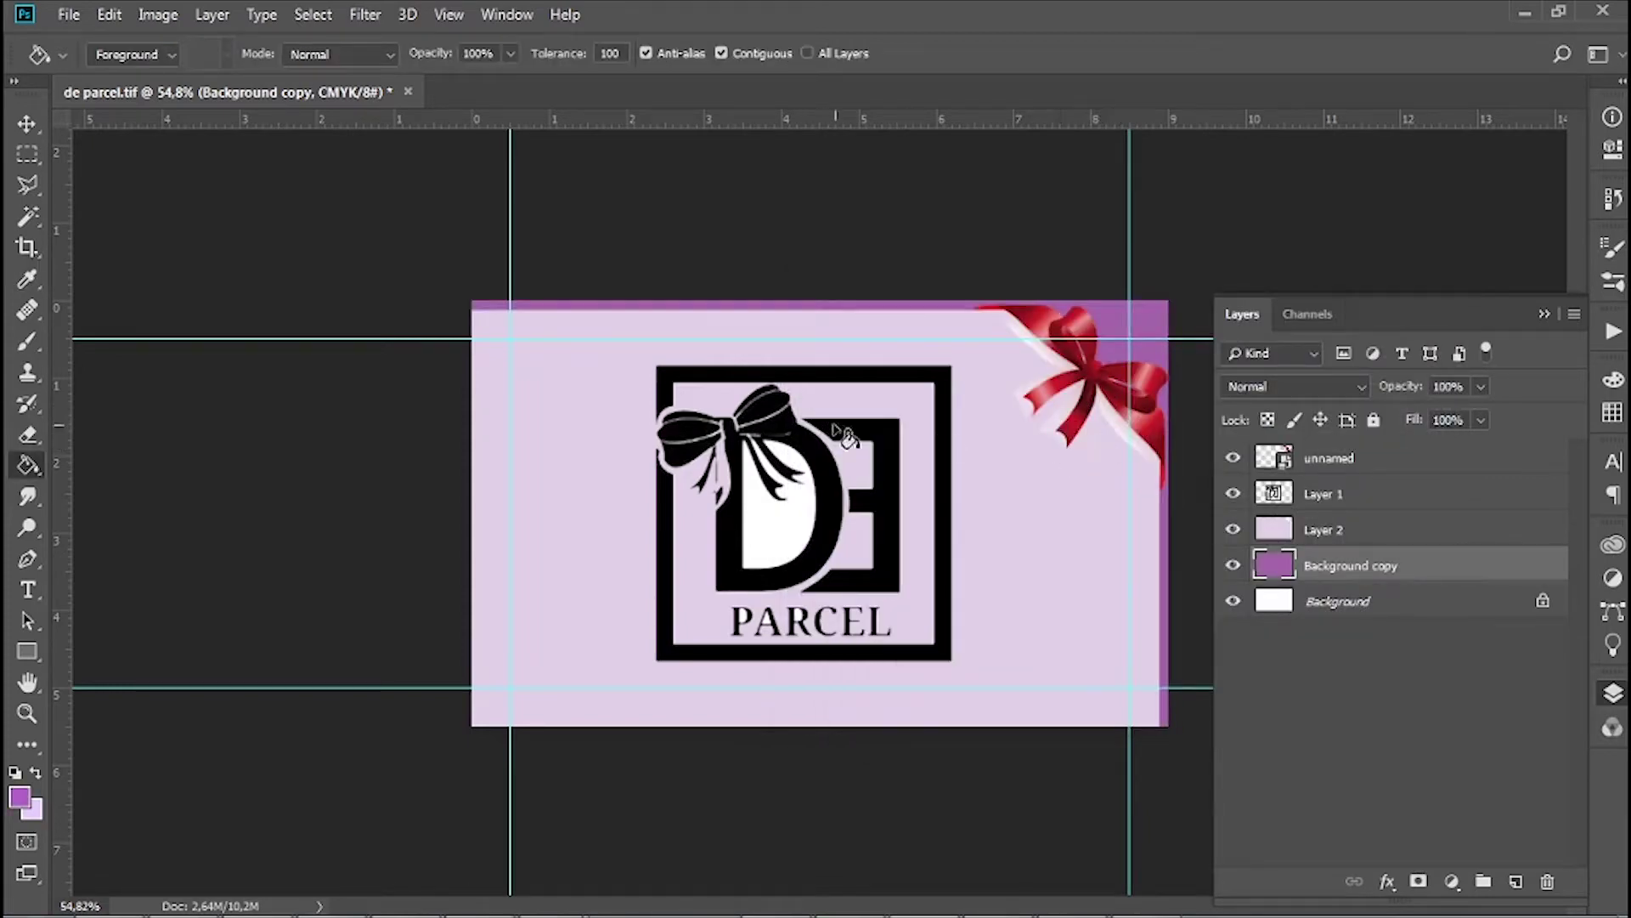
{"action": "left_click", "coordinate": [32, 159]}
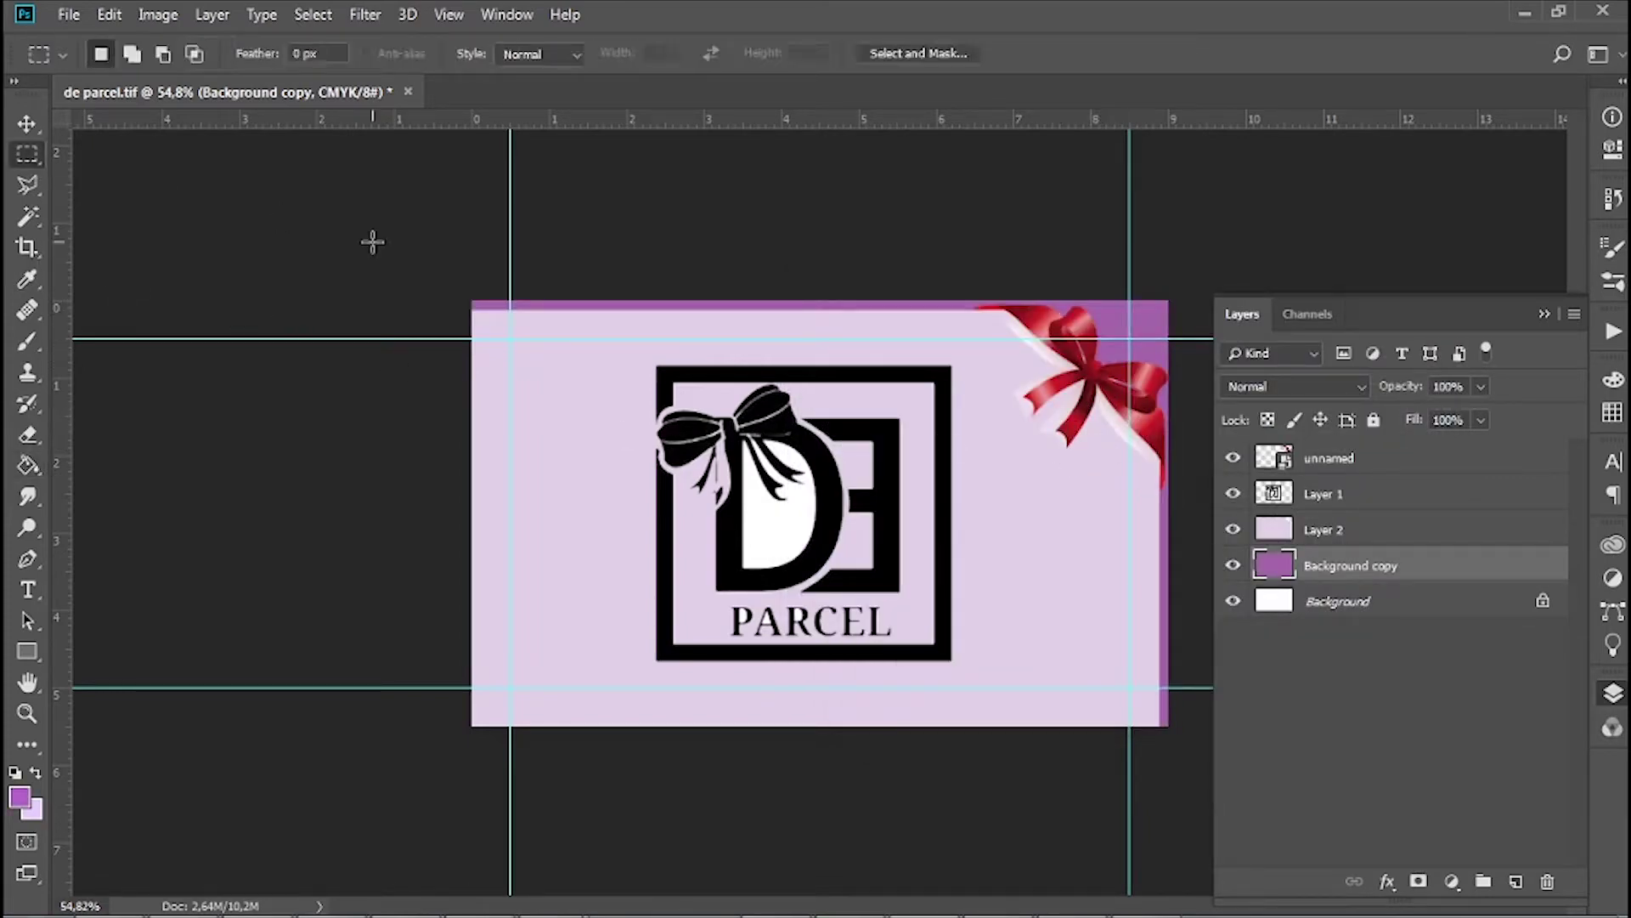
{"action": "left_click", "coordinate": [27, 123]}
{"action": "key", "text": "ctrl+plus"}
Nudge the bow and lavender layers together slightly left and down to widen the purple border
{"action": "key", "text": "ctrl+minus"}
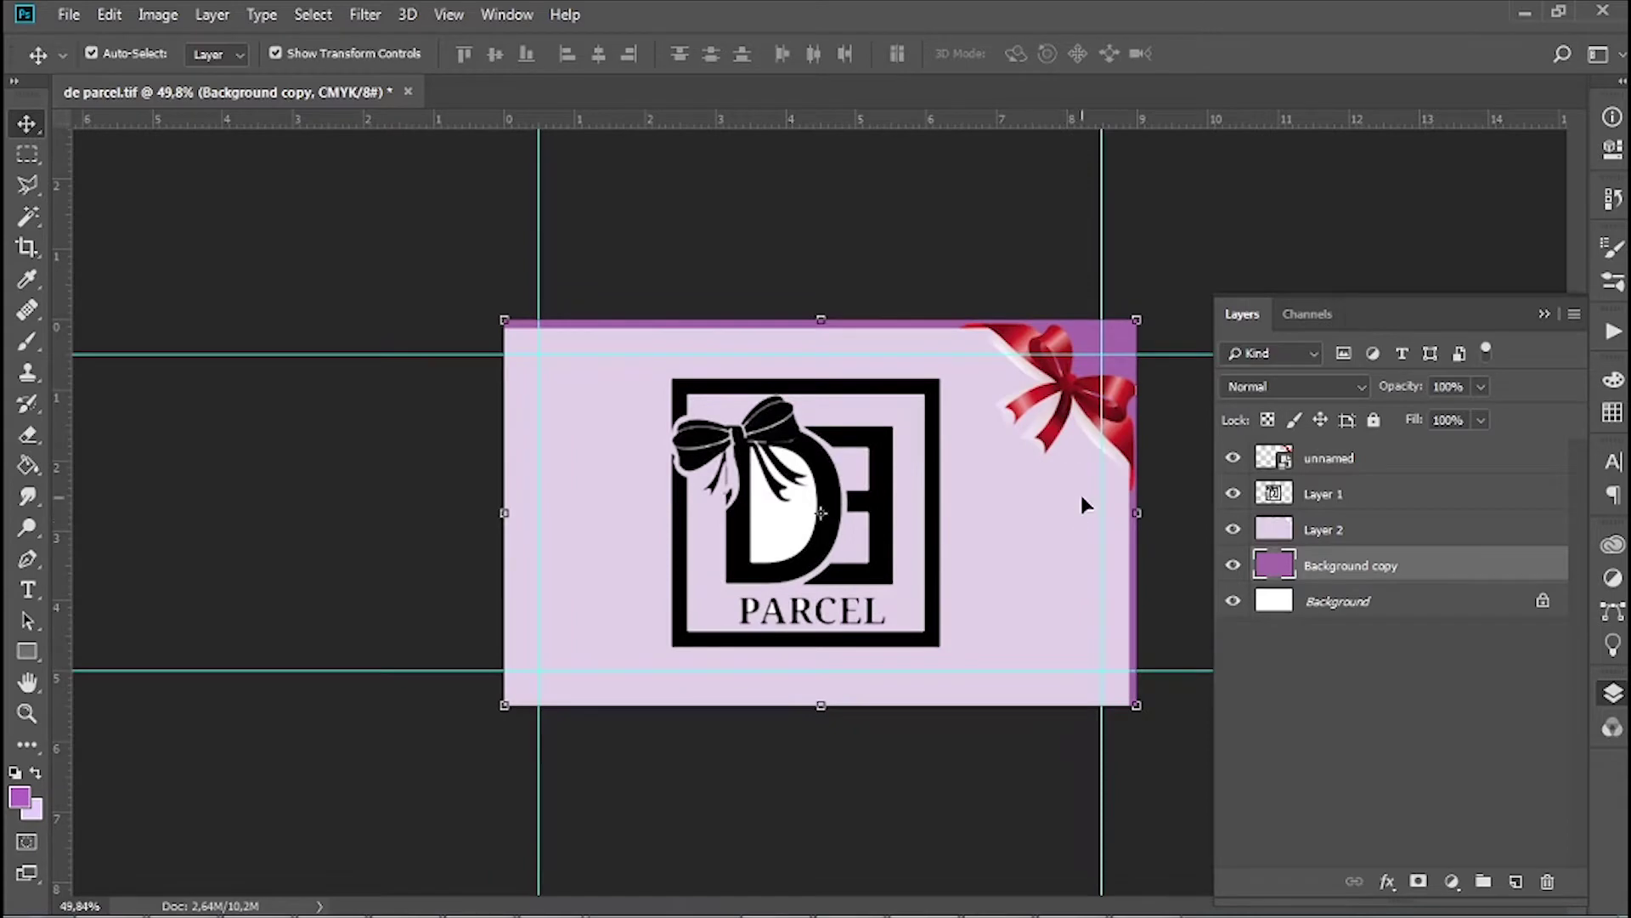
{"action": "left_click", "coordinate": [1300, 463]}
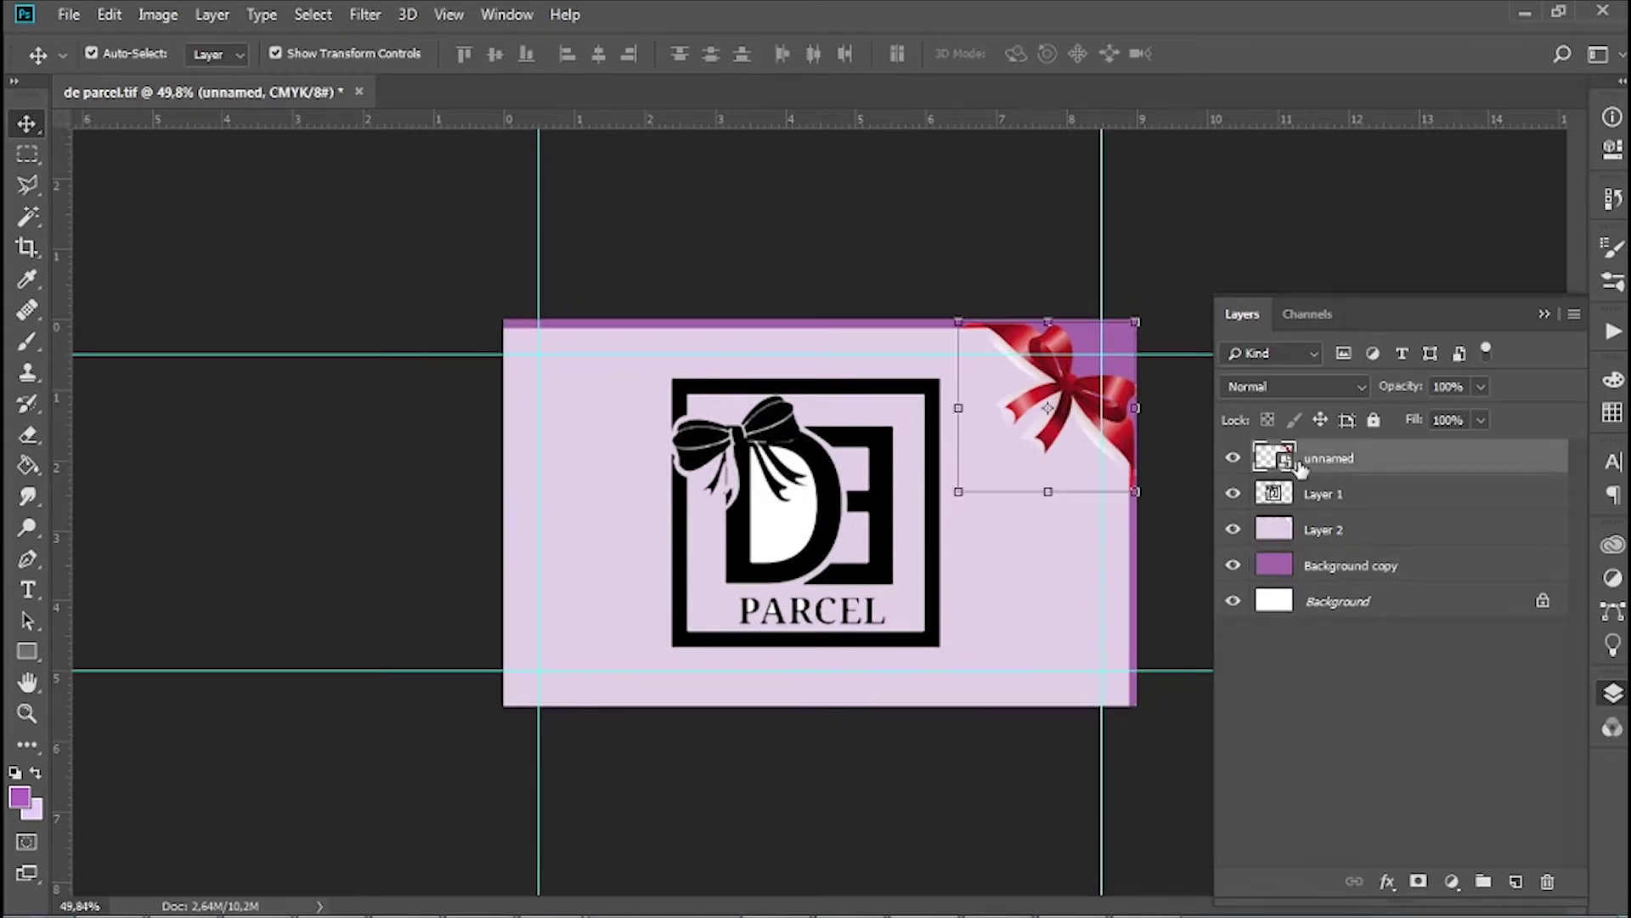
{"action": "left_click", "coordinate": [1356, 533], "text": "ctrl"}
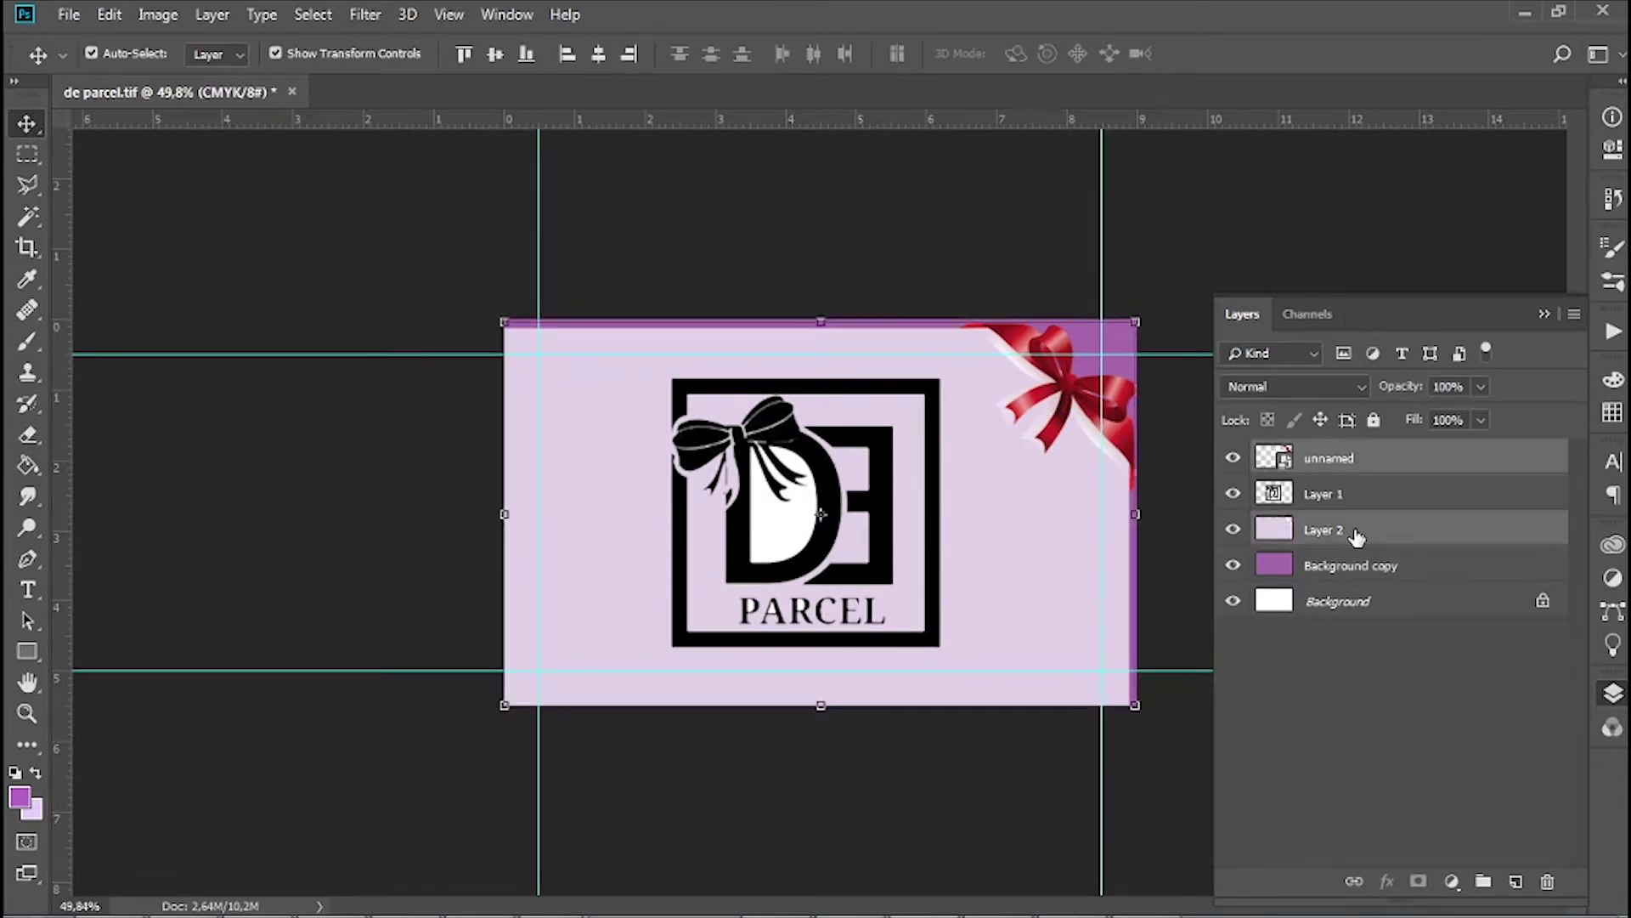
{"action": "key", "text": "shift+Down"}
{"action": "key", "text": "shift+Left"}
{"action": "key", "text": "shift+Left"}
{"action": "key", "text": "shift+Left"}
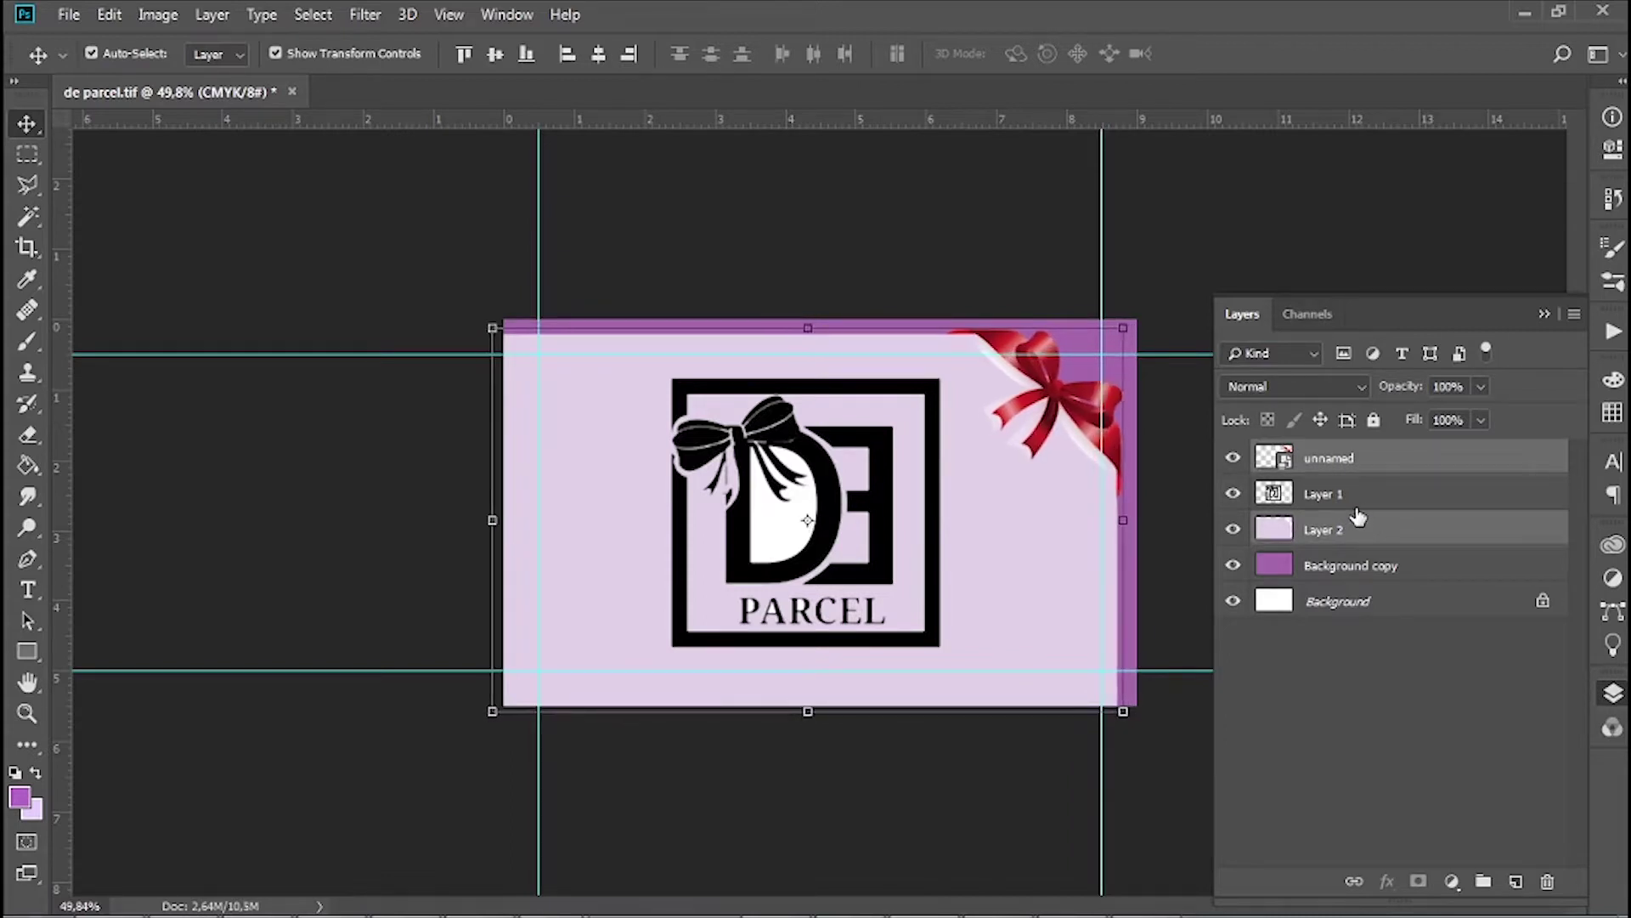
Rasterize the unnamed bow layer
{"action": "left_click", "coordinate": [1222, 277]}
{"action": "left_click", "coordinate": [1092, 429]}
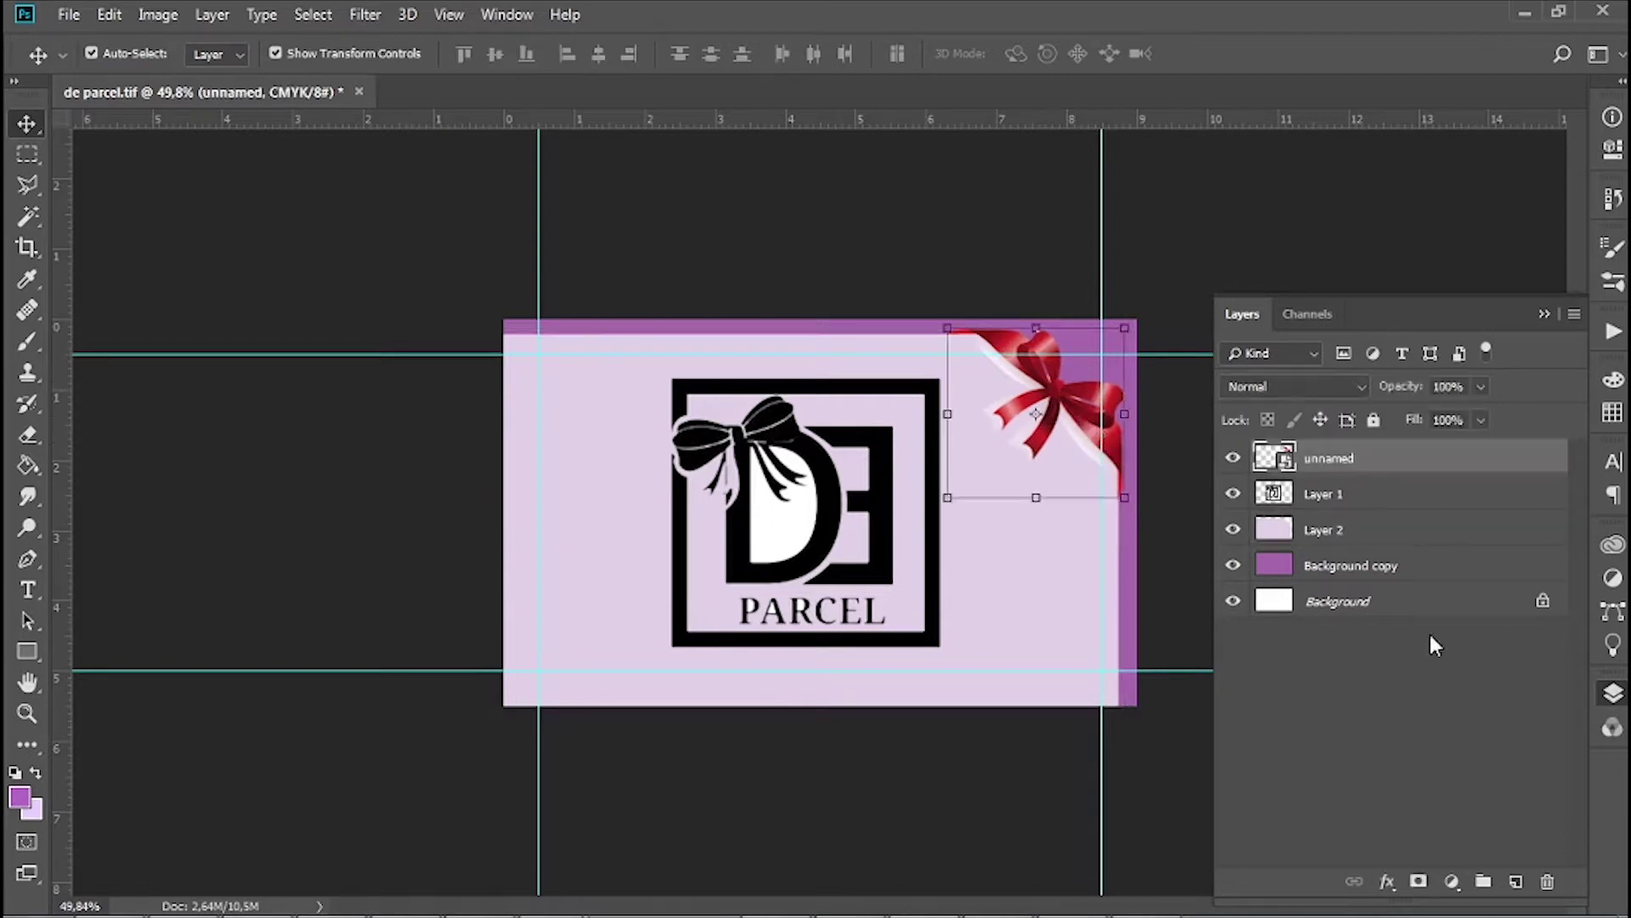
{"action": "right_click", "coordinate": [1330, 463]}
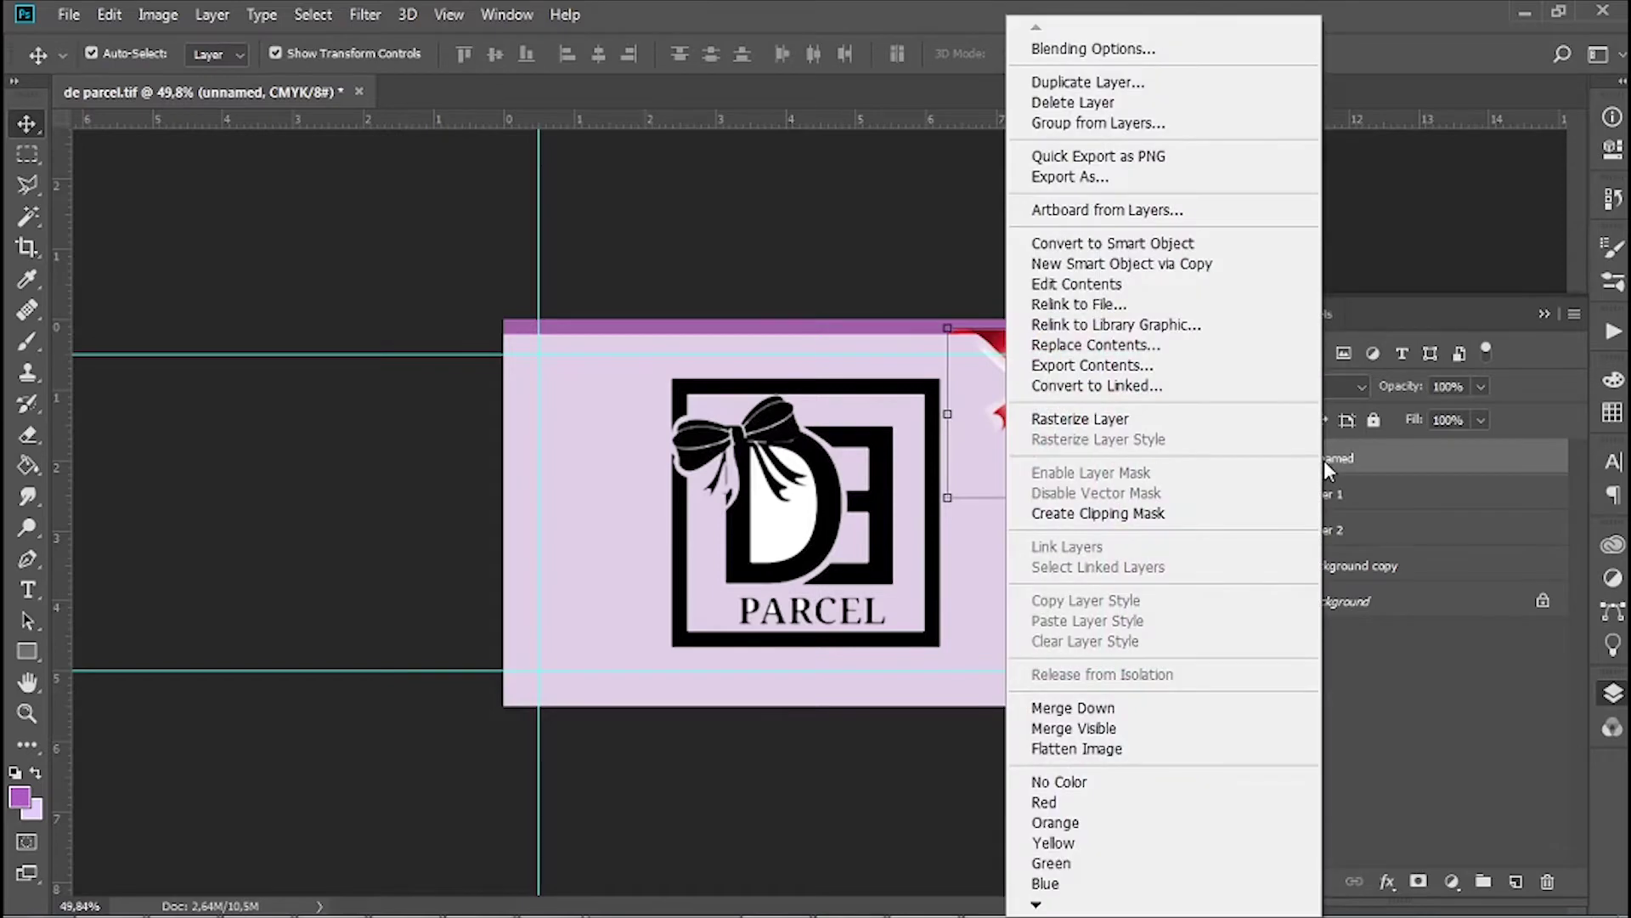
{"action": "left_click", "coordinate": [1141, 421]}
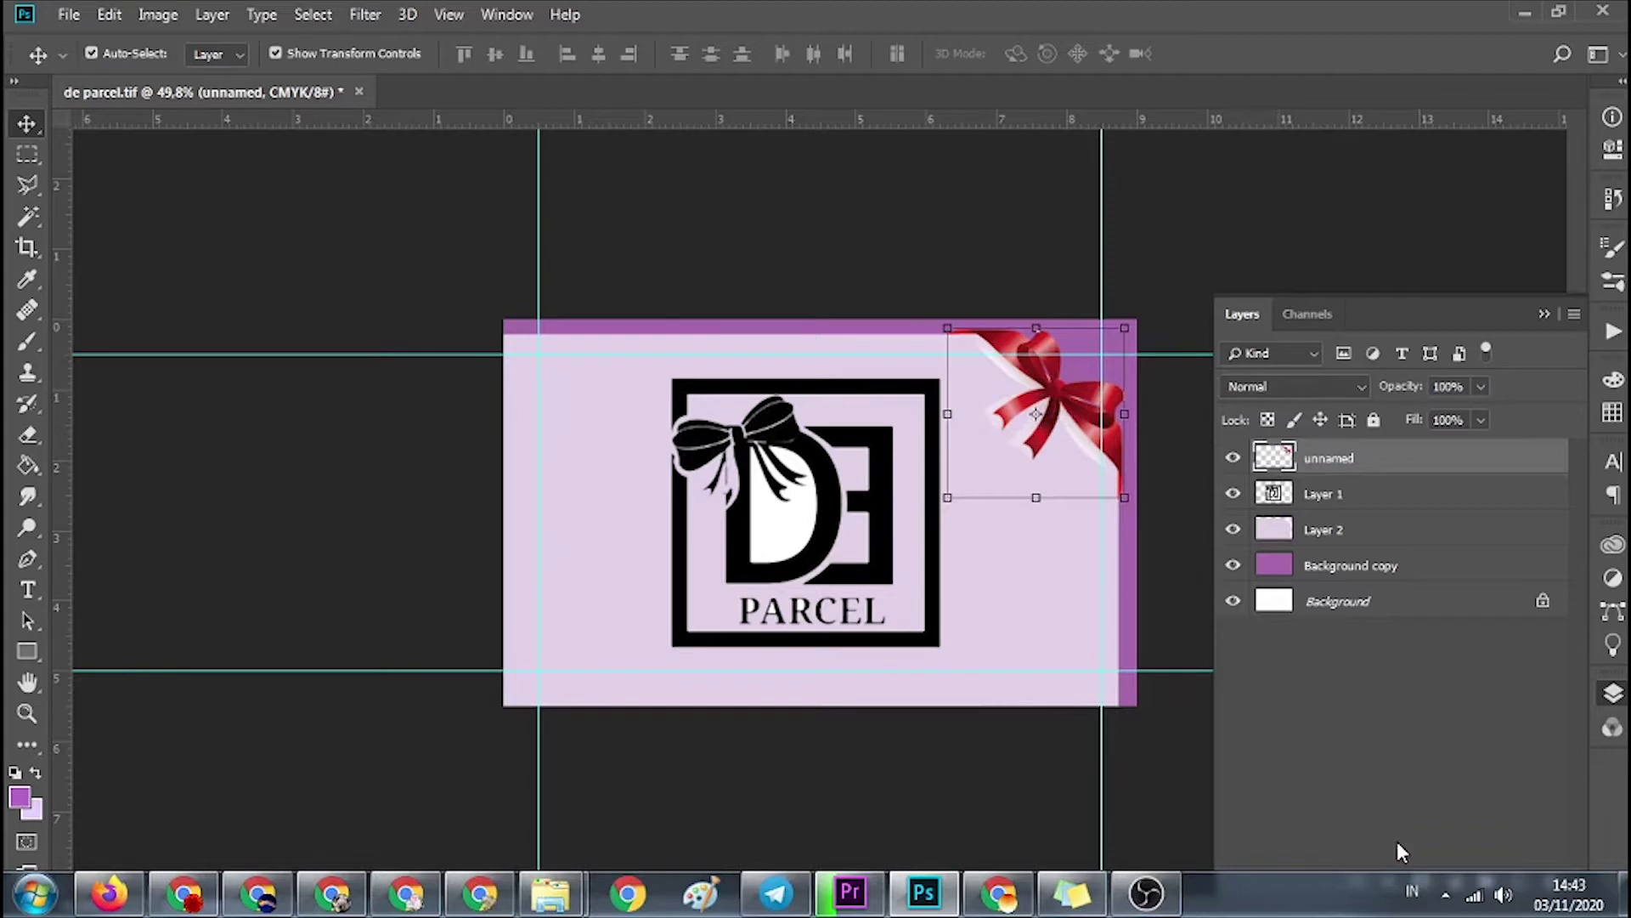
Enable a Color Overlay effect in the bow layer's Layer Style
{"action": "double_click", "coordinate": [1359, 463]}
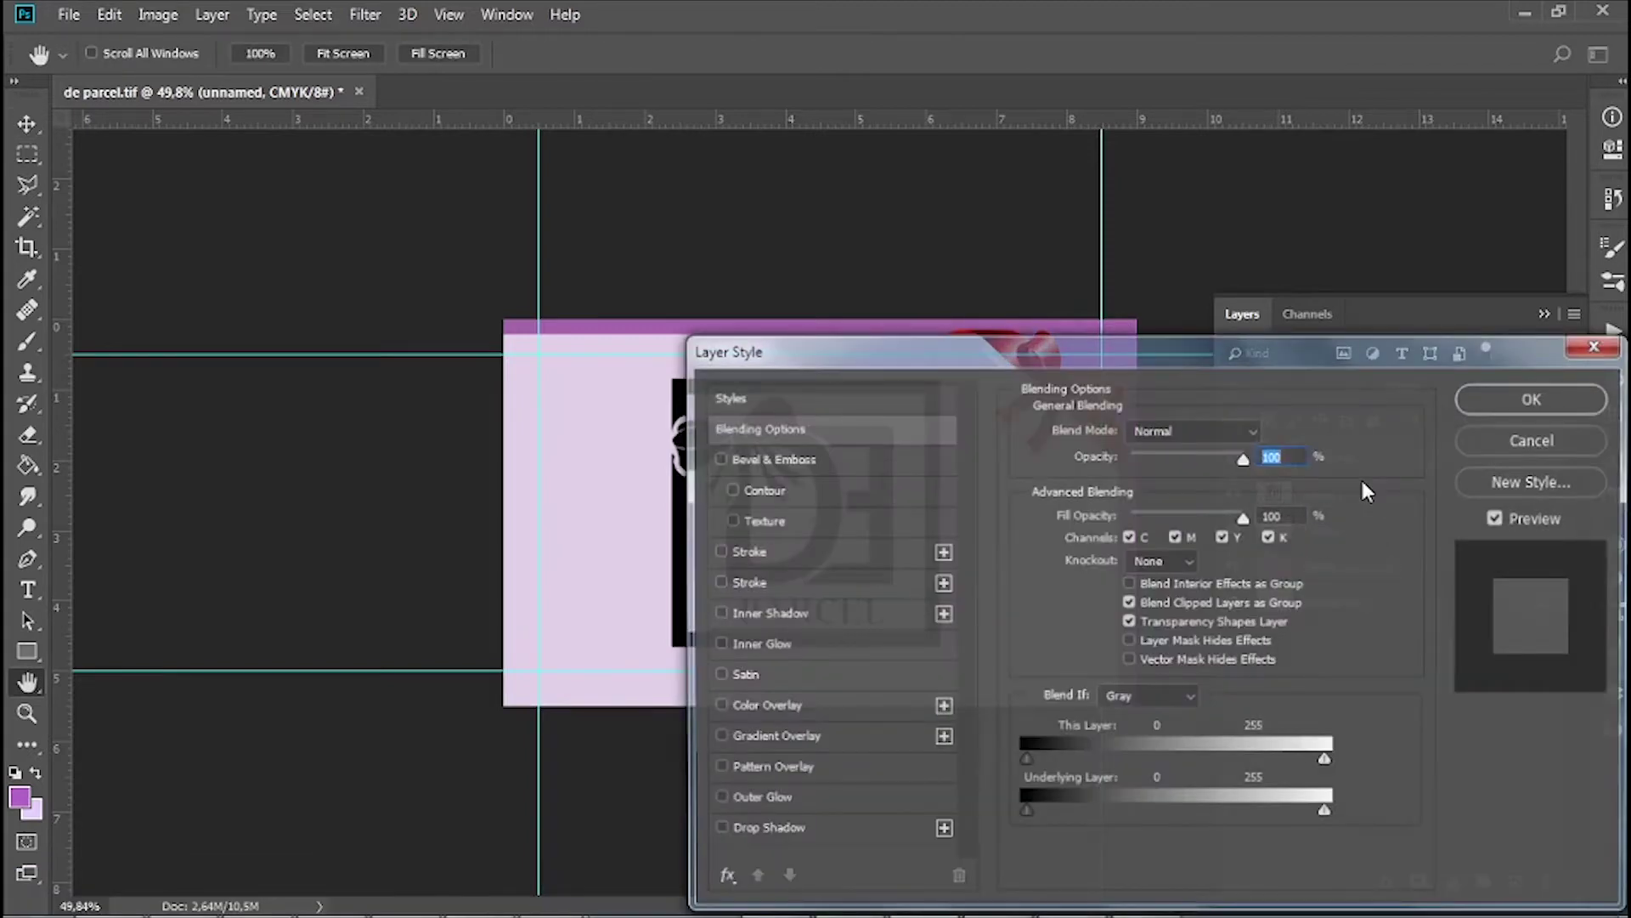
{"action": "left_click", "coordinate": [1163, 702]}
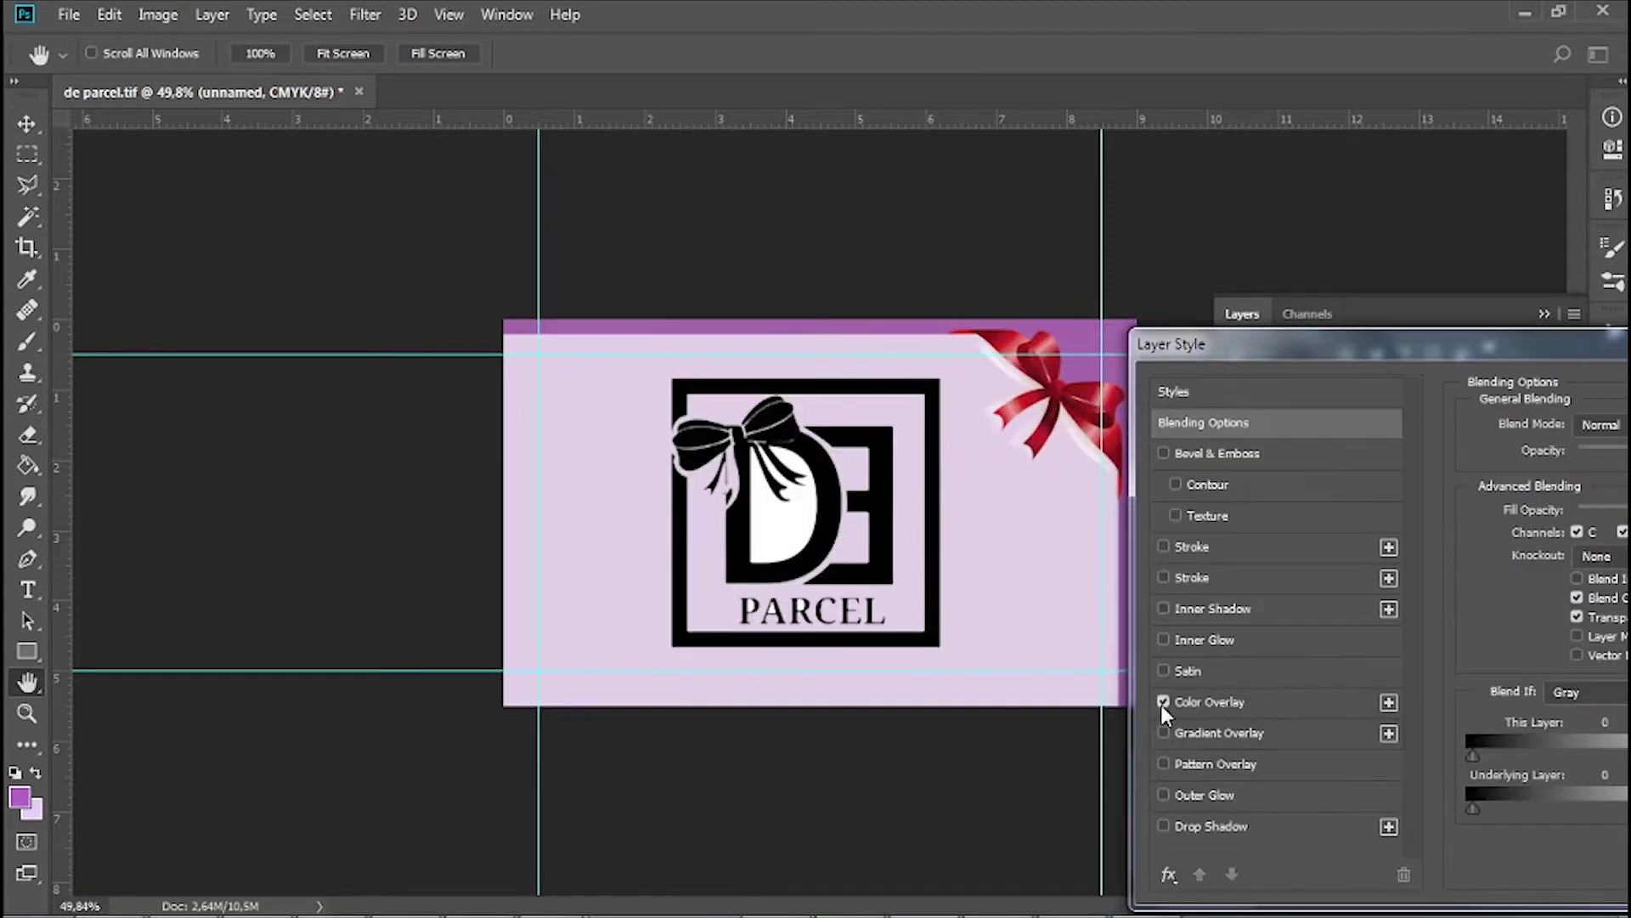
{"action": "mouse_move", "coordinate": [1551, 338]}
{"action": "left_mouse_down"}
{"action": "mouse_move", "coordinate": [550, 270]}
{"action": "mouse_move", "coordinate": [354, 286]}
{"action": "left_mouse_up"}
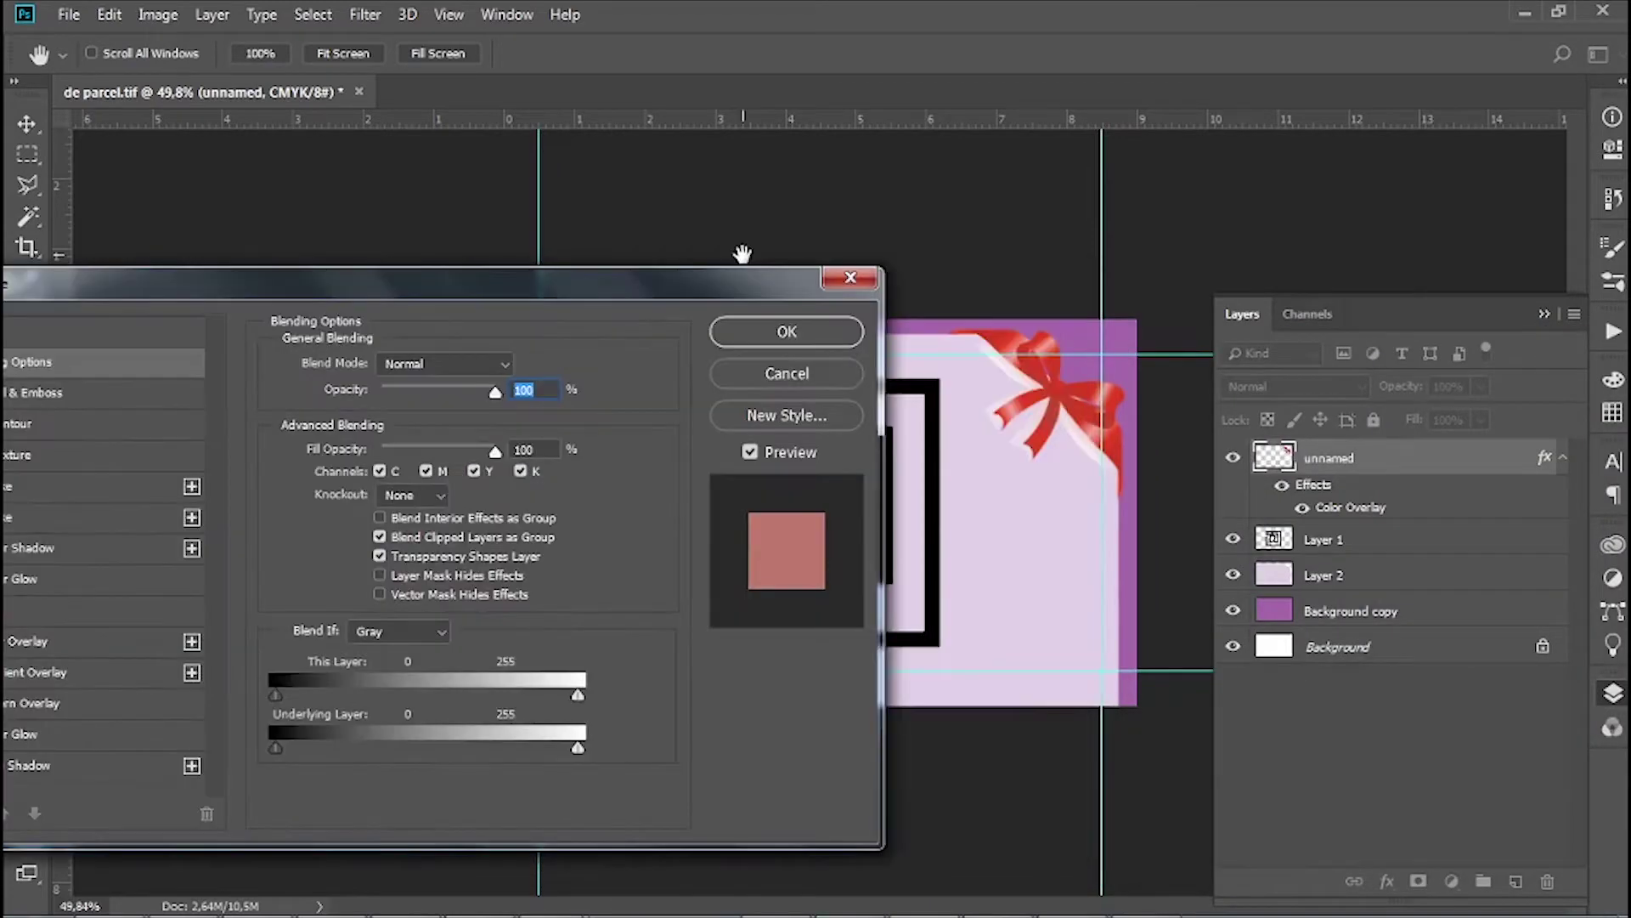
{"action": "mouse_move", "coordinate": [742, 281]}
{"action": "left_mouse_down"}
{"action": "mouse_move", "coordinate": [840, 248]}
{"action": "mouse_move", "coordinate": [494, 272]}
{"action": "left_mouse_up"}
{"action": "left_click", "coordinate": [177, 606]}
{"action": "left_click", "coordinate": [327, 354]}
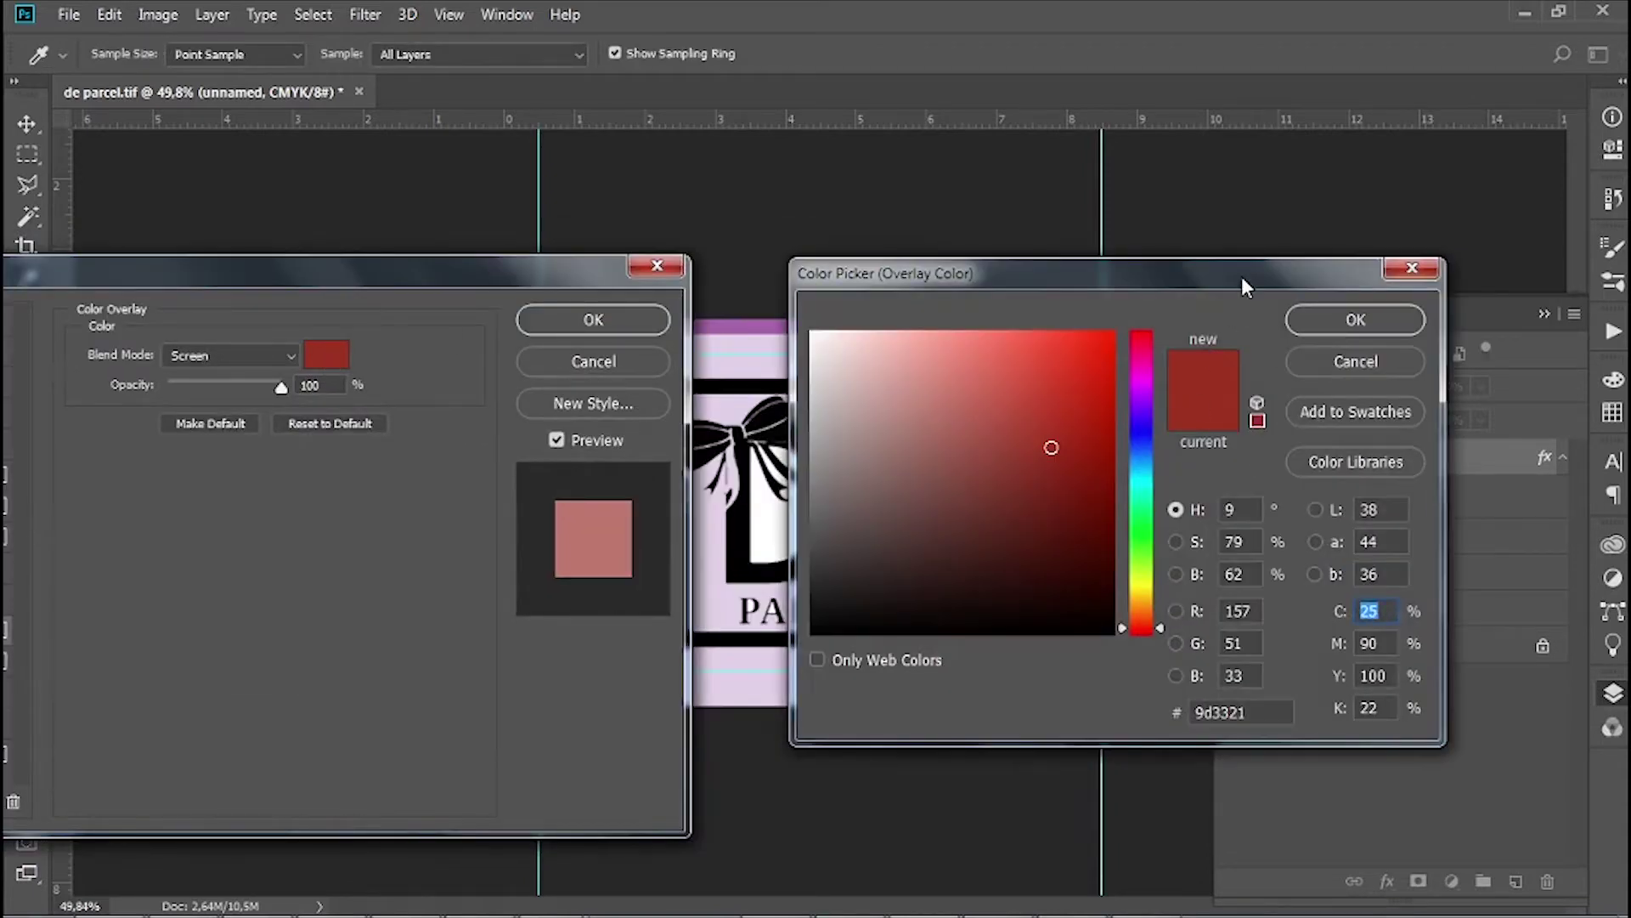
Set the overlay colour to magenta, C0 M100 Y0 K0
{"action": "left_click_drag", "start_coordinate": [1241, 277], "coordinate": [1375, 675]}
{"action": "left_click", "coordinate": [1109, 583]}
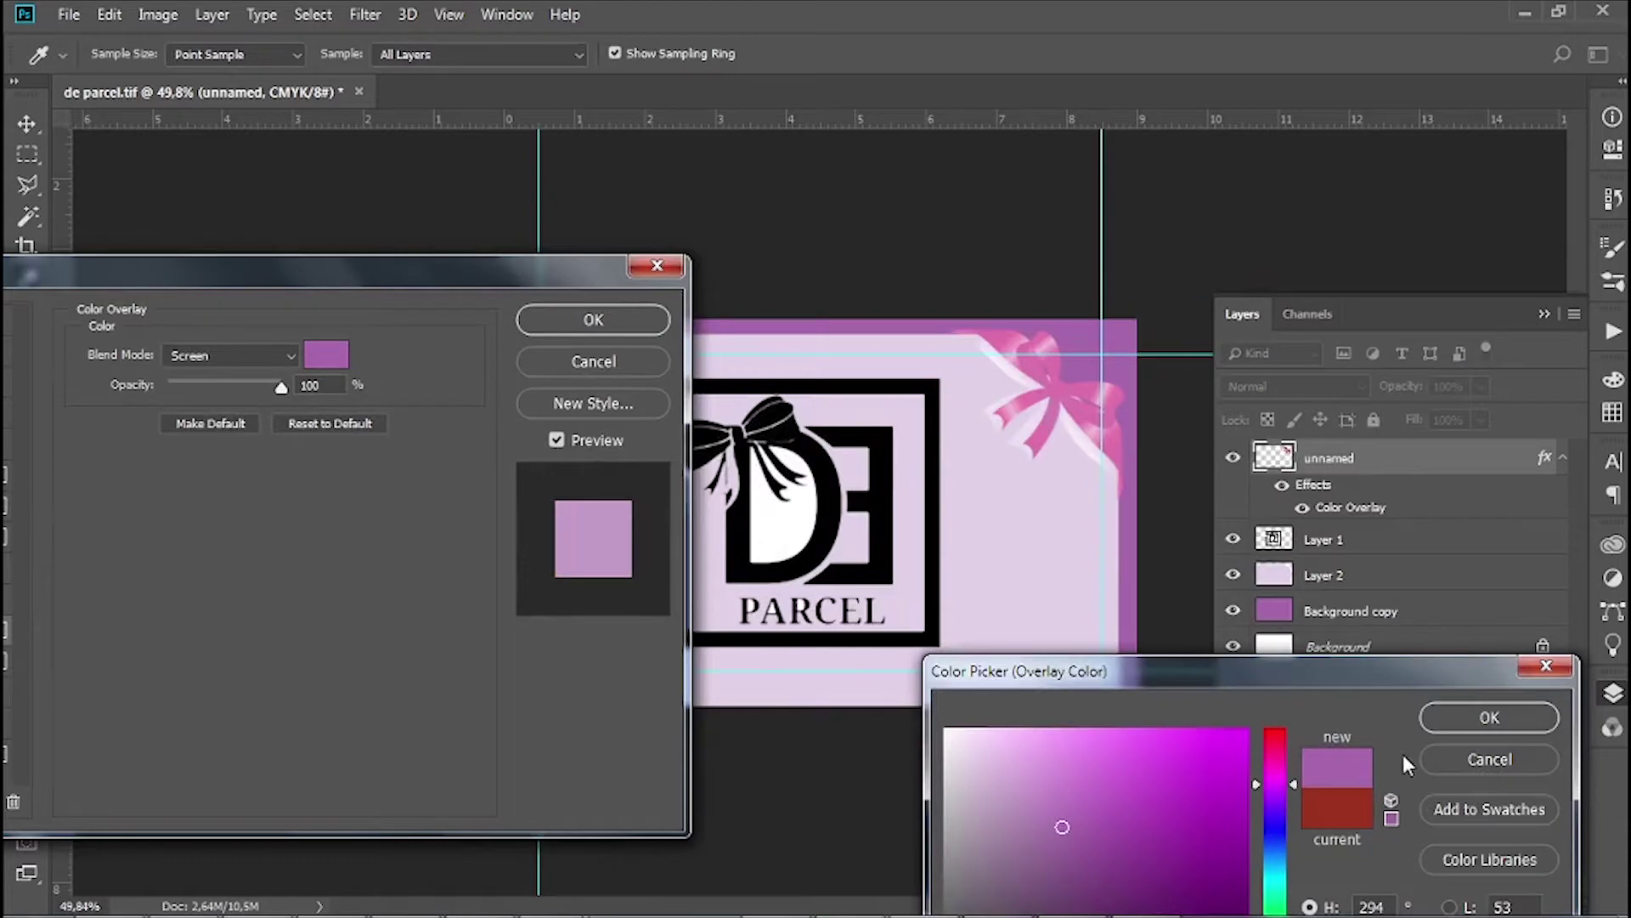
{"action": "left_click", "coordinate": [1273, 587]}
{"action": "left_click_drag", "start_coordinate": [1190, 671], "coordinate": [1156, 441]}
{"action": "type", "text": "0"}
{"action": "key", "text": "Tab"}
{"action": "type", "text": "100"}
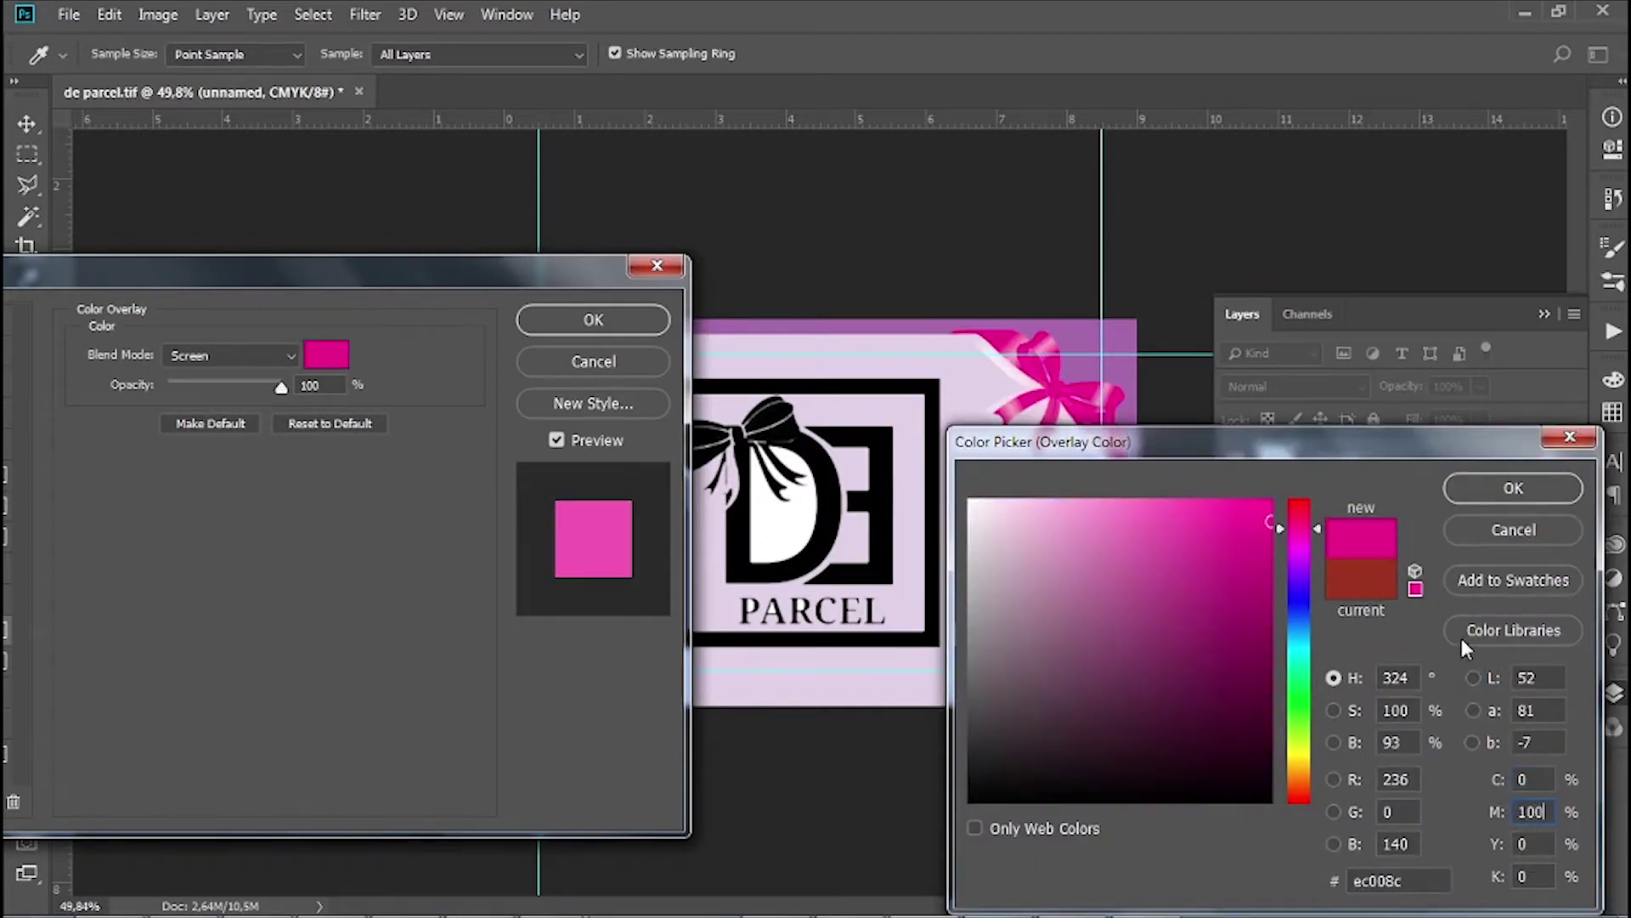
{"action": "left_click", "coordinate": [1513, 488]}
Preview several overlay blend modes, settling near Hard Light, and apply the overlay
{"action": "left_click", "coordinate": [229, 355]}
{"action": "left_click", "coordinate": [221, 10]}
{"action": "key", "text": "Down"}
{"action": "key", "text": "Down"}
{"action": "key", "text": "Down"}
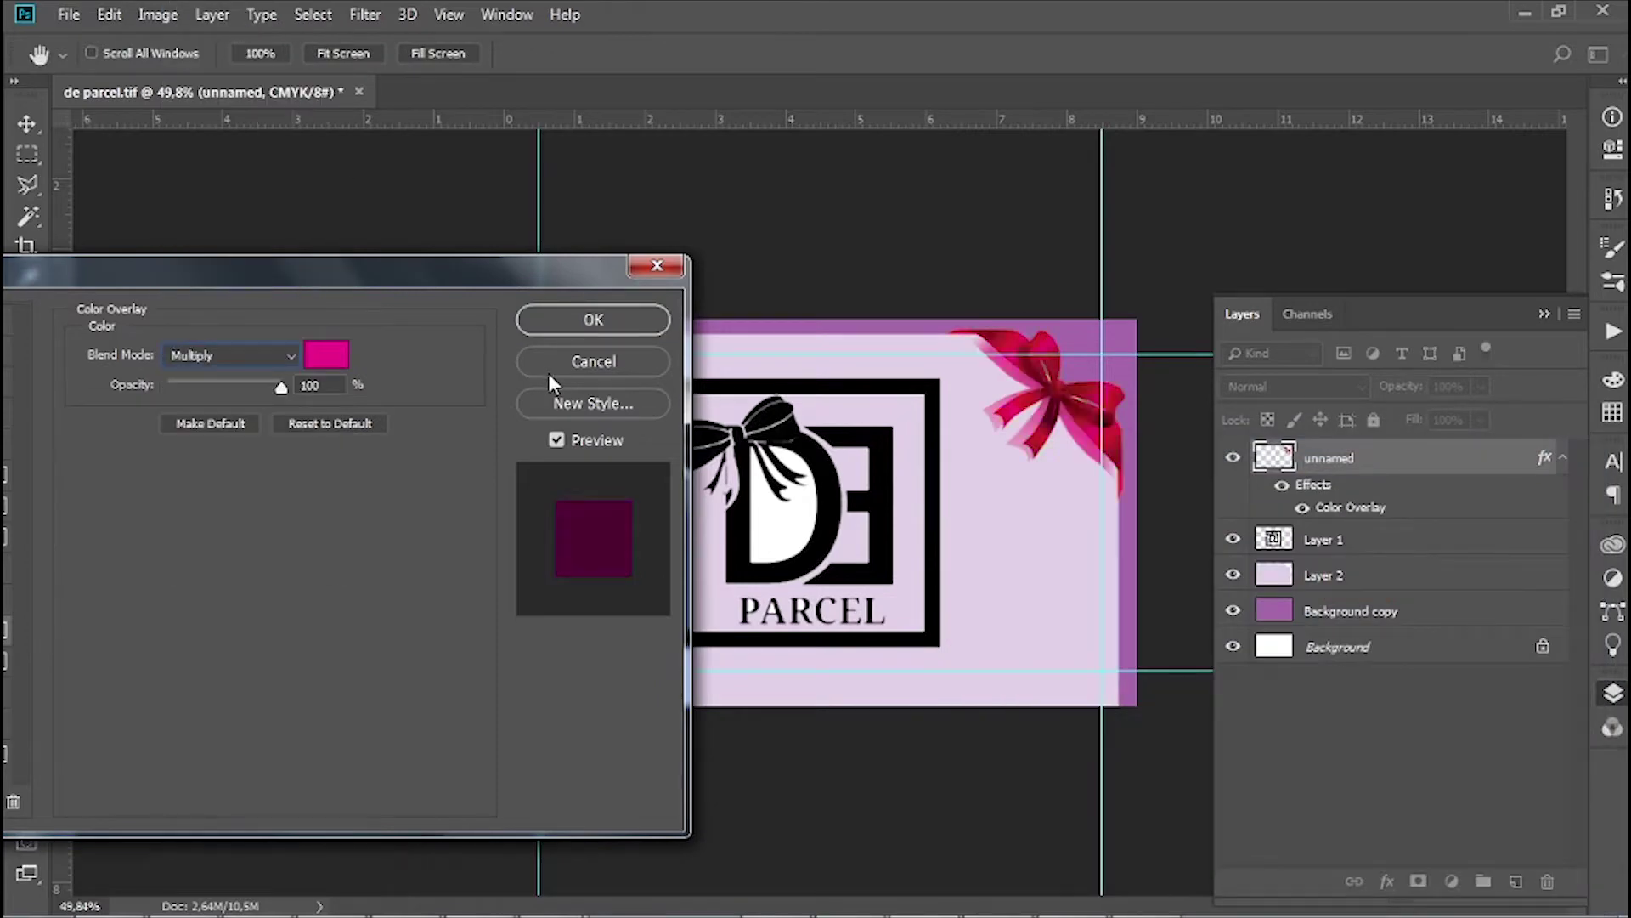
{"action": "key", "text": "Down"}
{"action": "key", "text": "Down"}
{"action": "key", "text": "Down"}
{"action": "key", "text": "Down"}
{"action": "key", "text": "Down"}
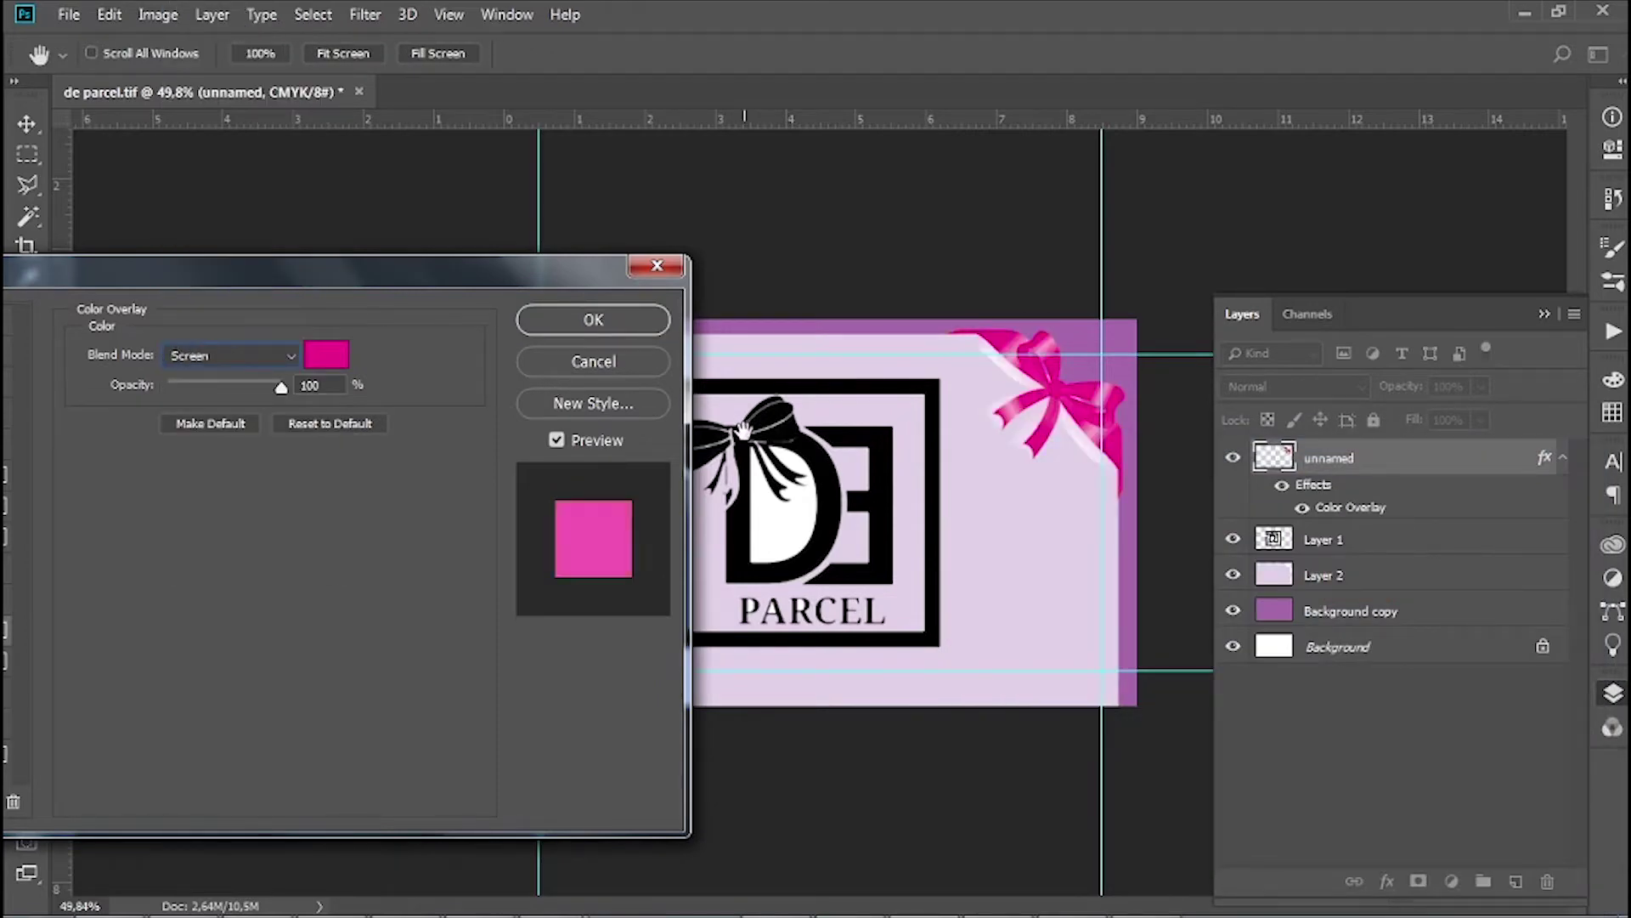
{"action": "key", "text": "Down"}
{"action": "key", "text": "Down"}
{"action": "key", "text": "Down"}
{"action": "key", "text": "Down"}
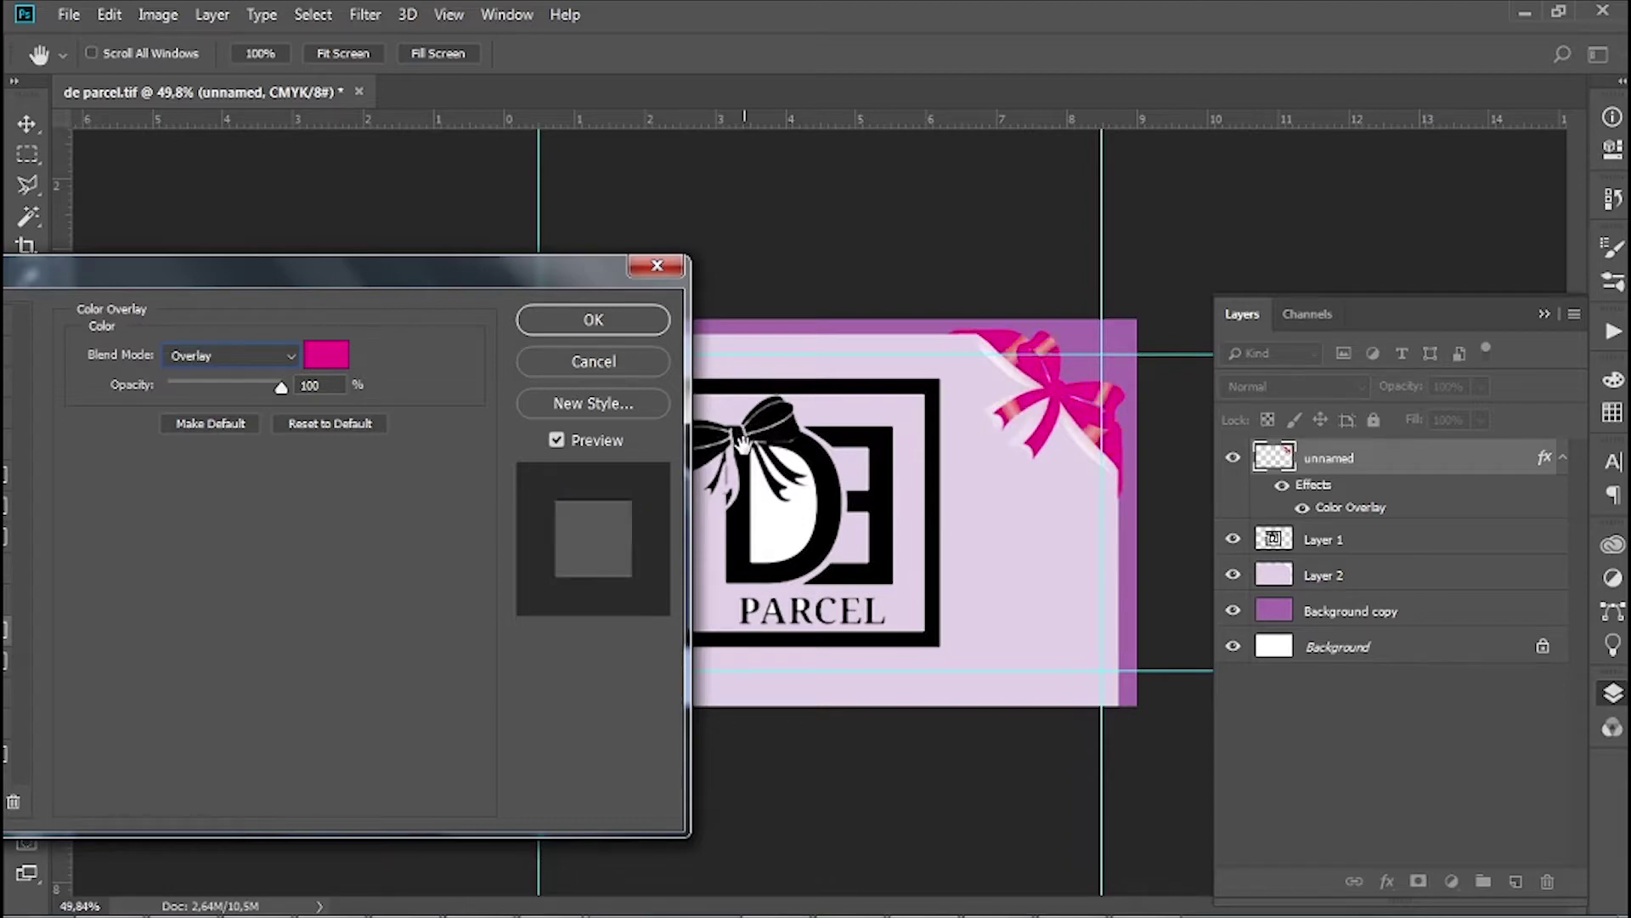
{"action": "key", "text": "Down"}
{"action": "key", "text": "Down"}
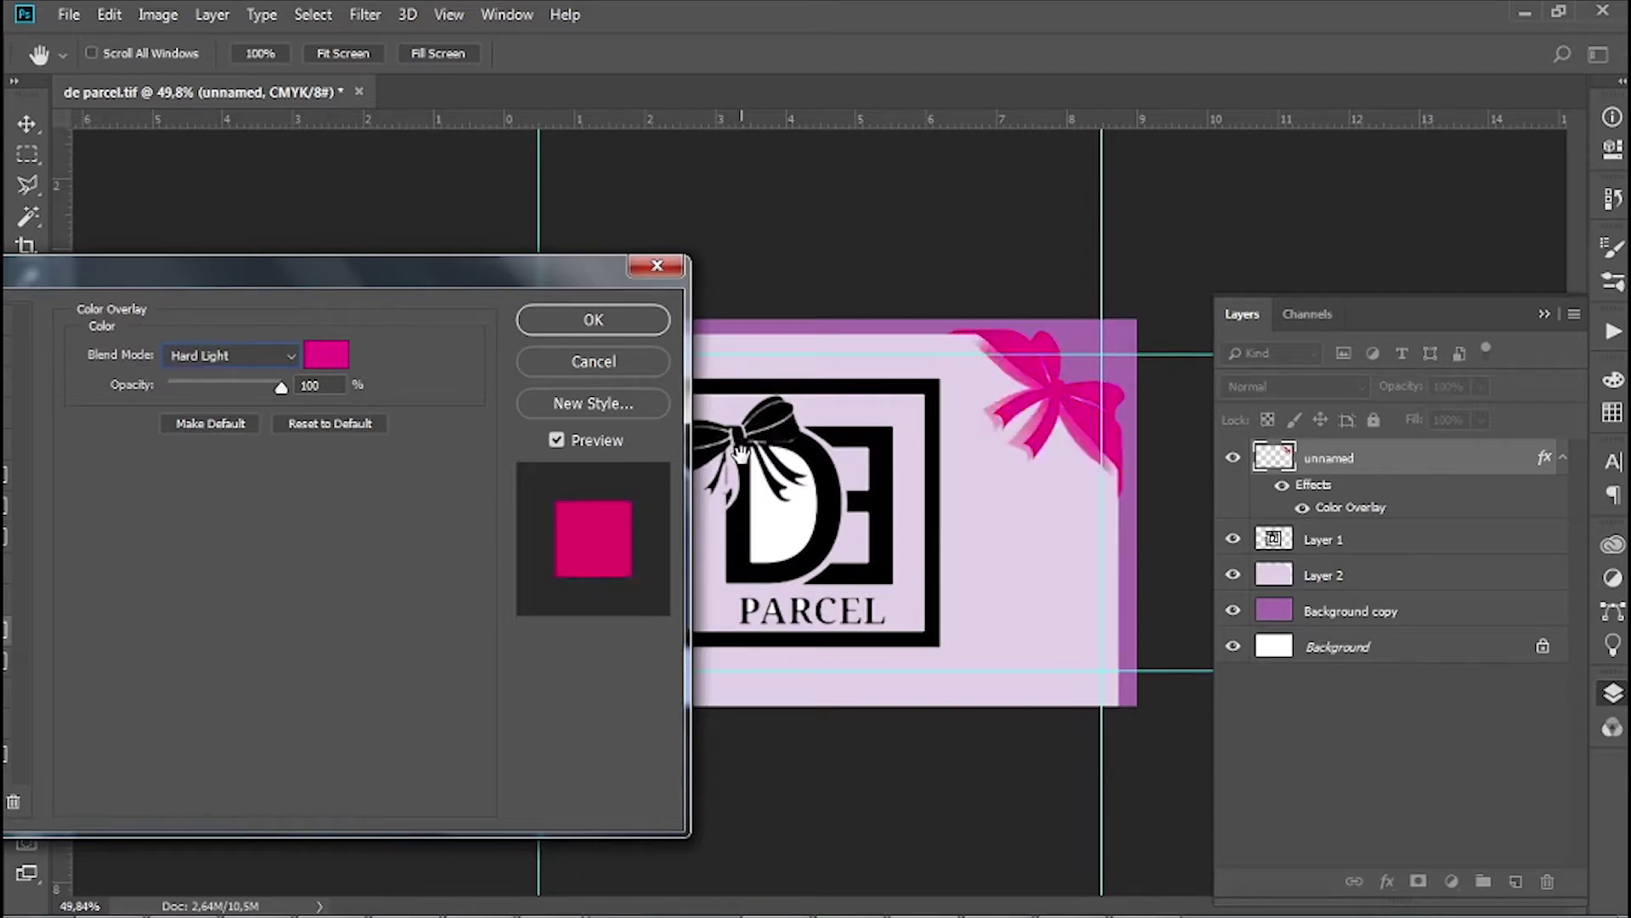
{"action": "key", "text": "Up"}
{"action": "key", "text": "Down"}
{"action": "key", "text": "Down"}
{"action": "key", "text": "Down"}
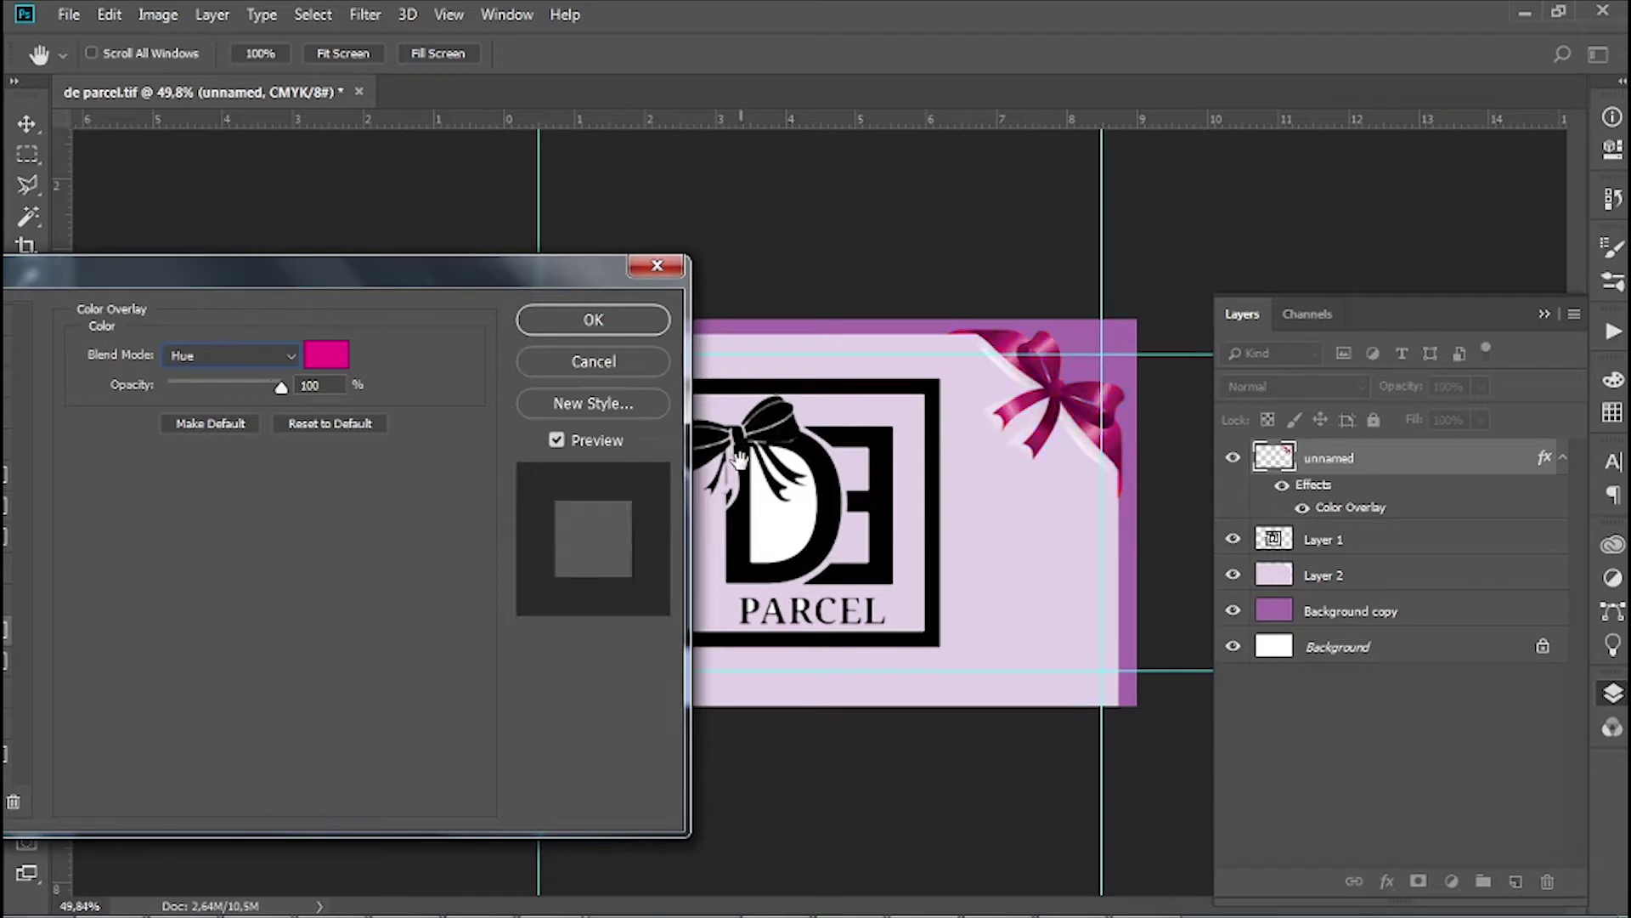
{"action": "left_click", "coordinate": [617, 322]}
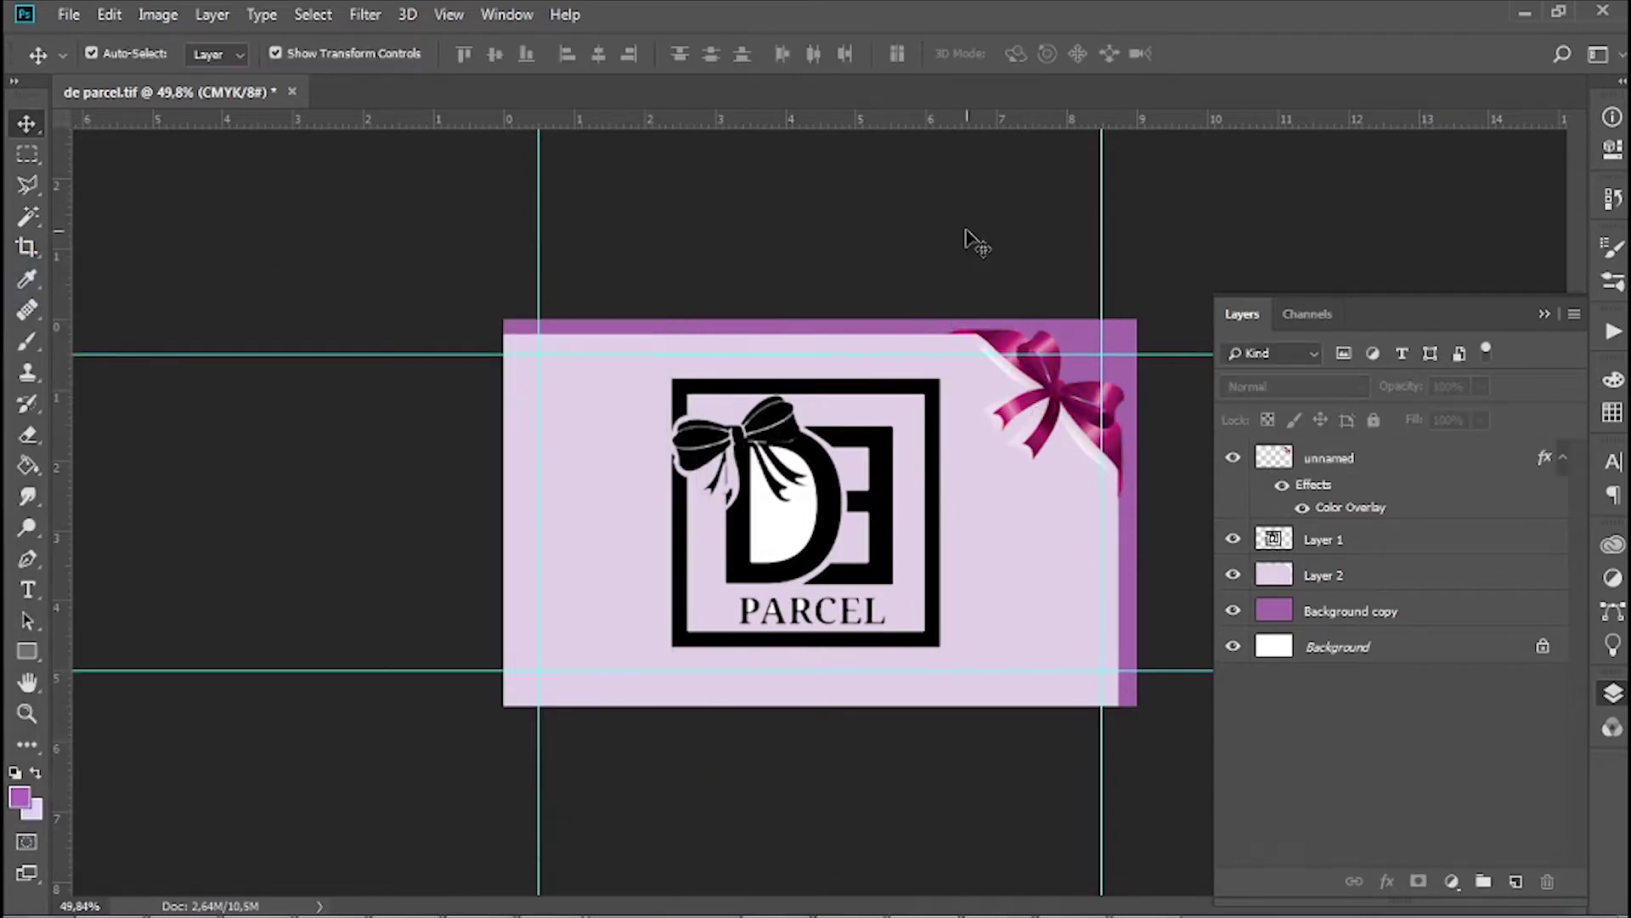
Magic Wand the transparent area around the ribbon, including along its lower tail
{"action": "scroll", "coordinate": [1105, 527], "scroll_direction": "down", "scroll_amount": 1}
{"action": "scroll", "coordinate": [1118, 535], "scroll_direction": "up", "scroll_amount": 3}
{"action": "scroll", "coordinate": [1165, 298], "scroll_direction": "up", "scroll_amount": 3}
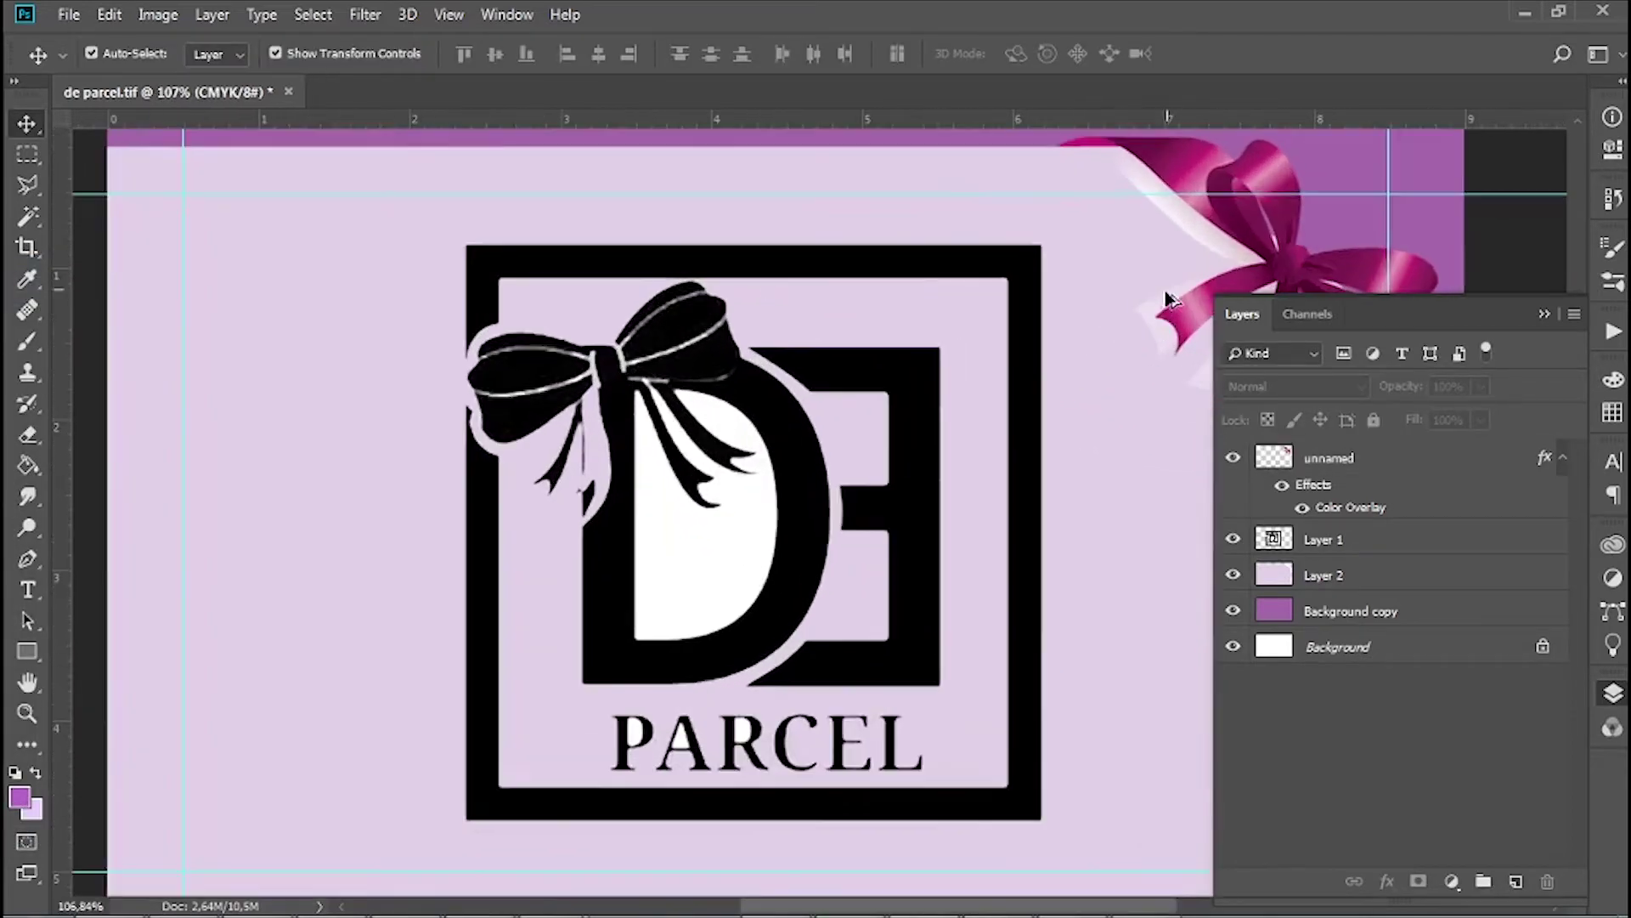
{"action": "scroll", "coordinate": [1166, 297], "scroll_direction": "right", "scroll_amount": 3}
{"action": "scroll", "coordinate": [934, 340], "scroll_direction": "right", "scroll_amount": 2}
{"action": "left_click", "coordinate": [977, 357]}
{"action": "scroll", "coordinate": [582, 385], "scroll_direction": "up", "scroll_amount": 1}
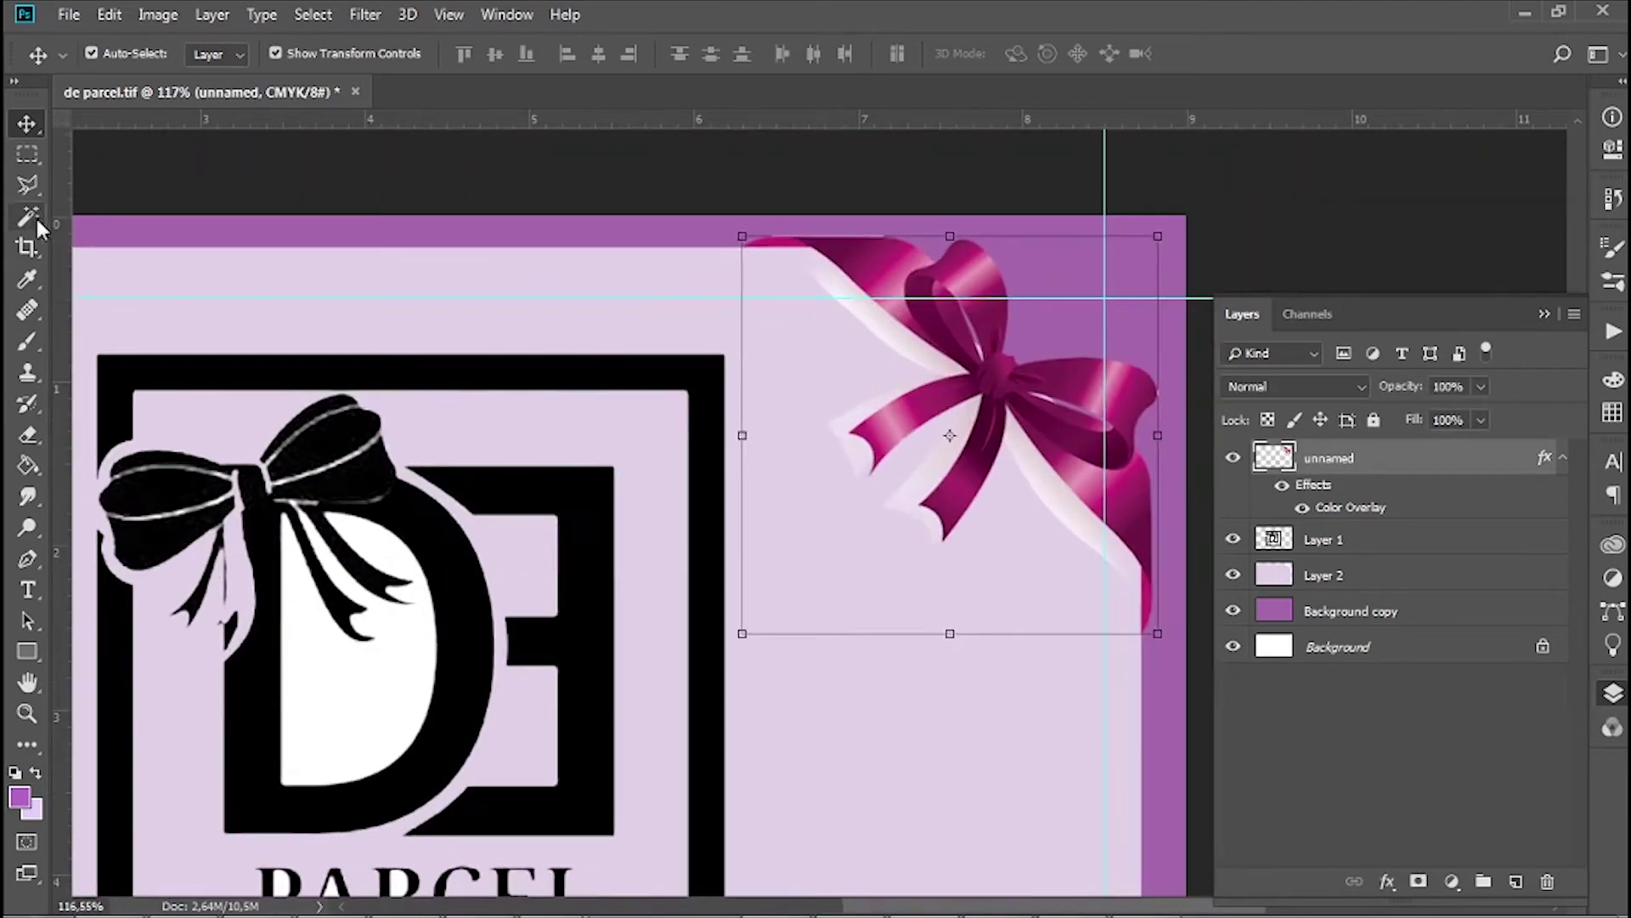
{"action": "left_click", "coordinate": [32, 219]}
{"action": "left_click", "coordinate": [863, 425]}
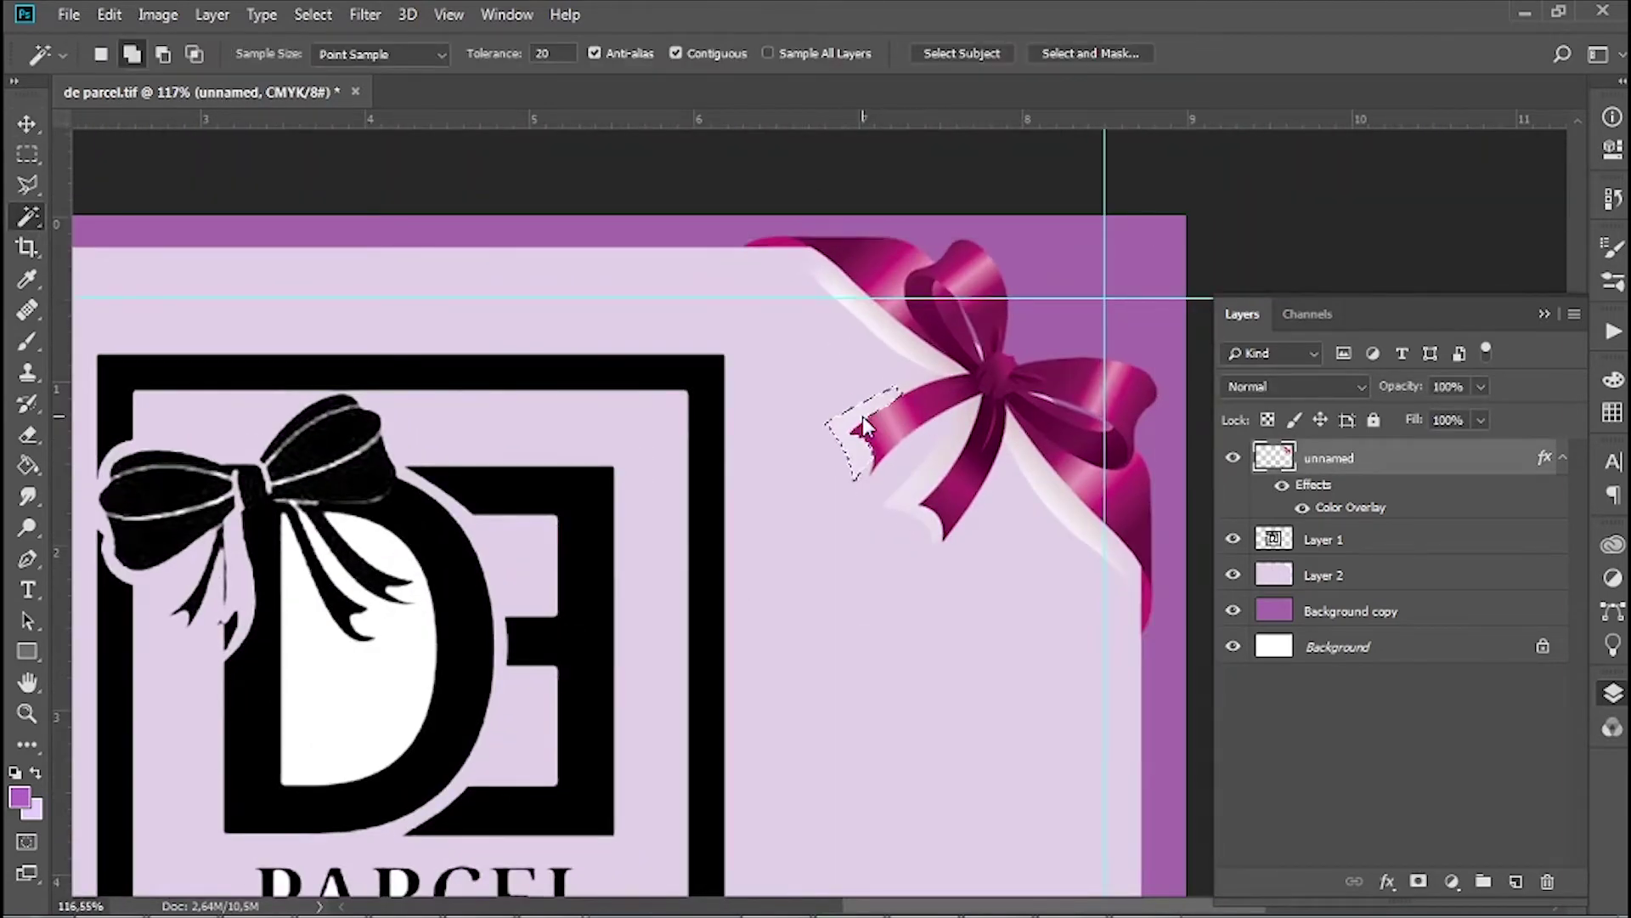
{"action": "left_click", "coordinate": [865, 355]}
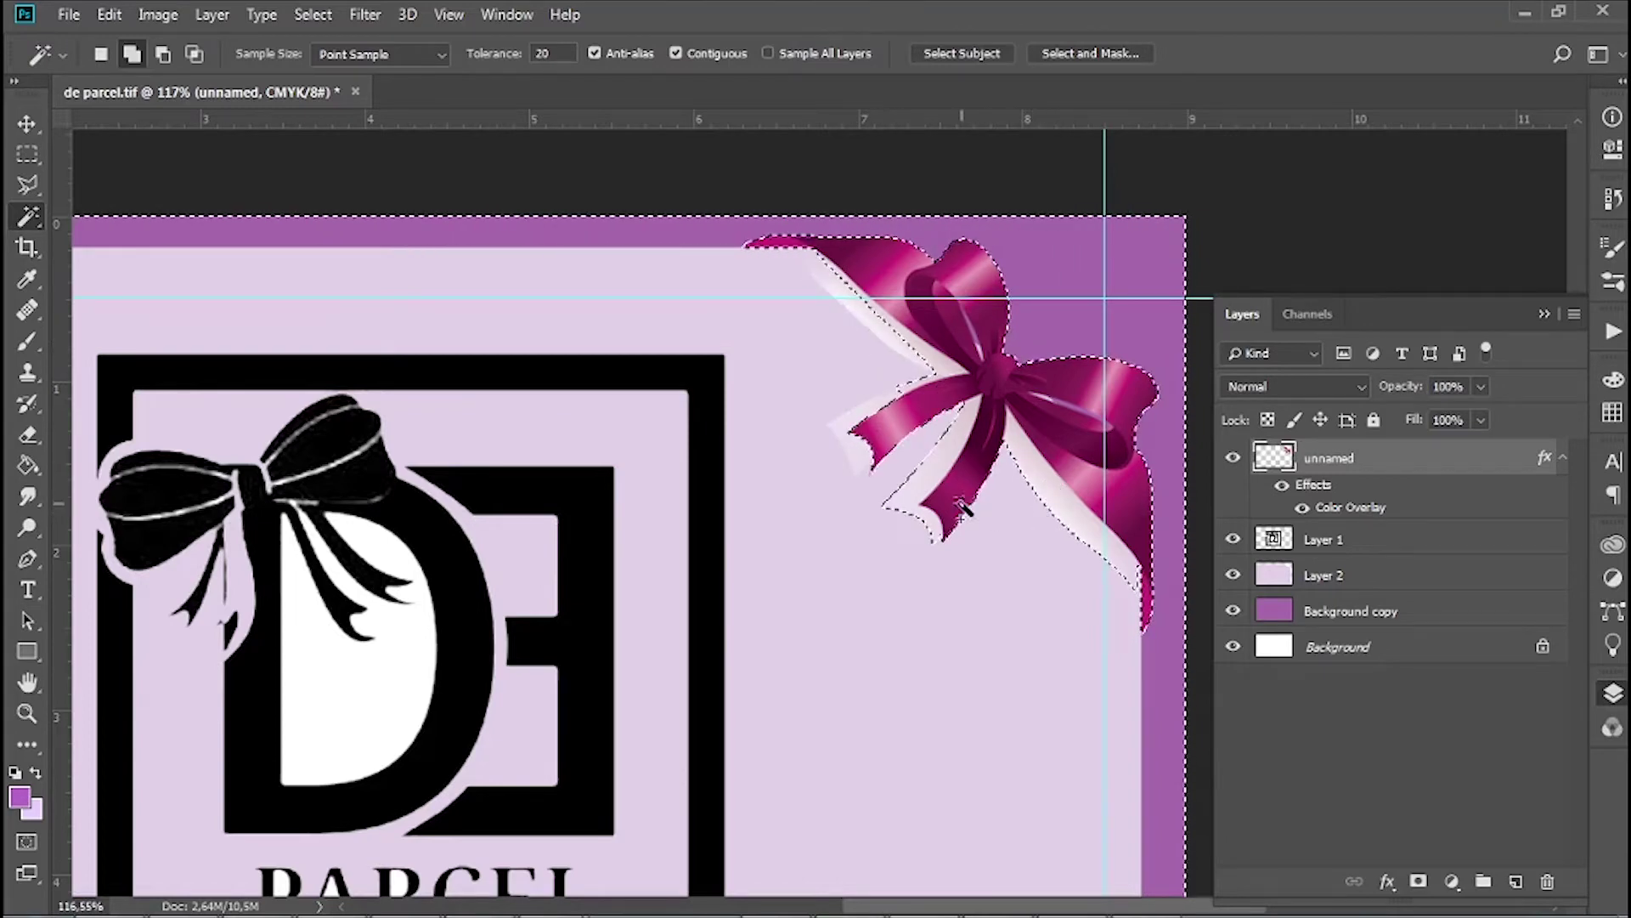
{"action": "left_click", "coordinate": [905, 500]}
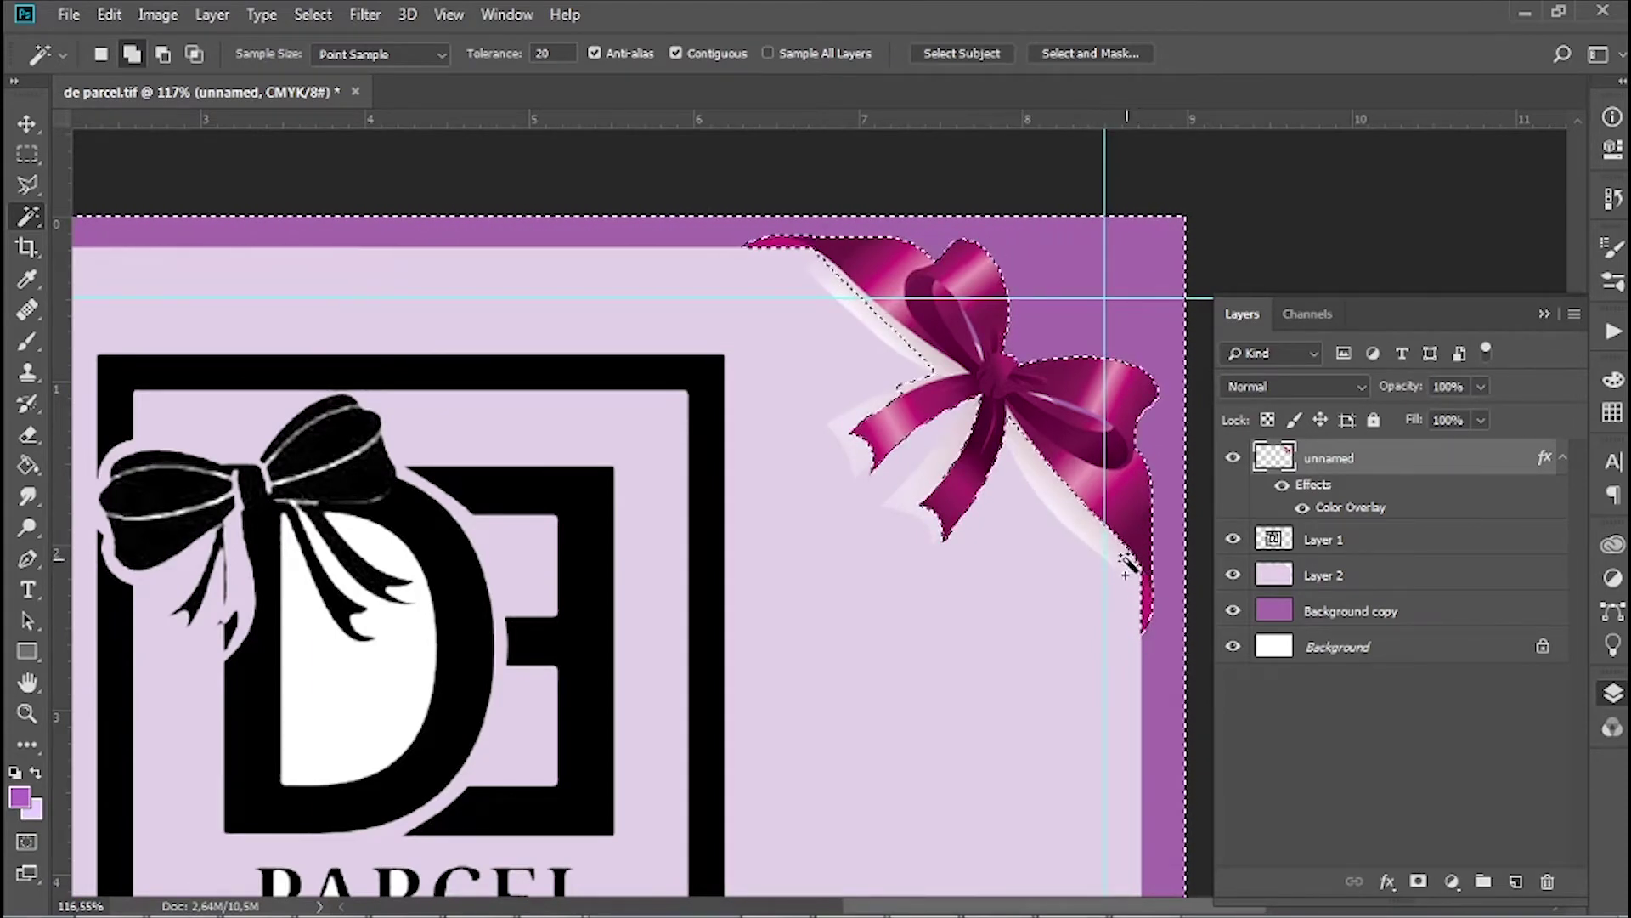
Feather the selection 2 px, delete the white fringe, and deselect
{"action": "right_click", "coordinate": [932, 384]}
{"action": "left_click", "coordinate": [1030, 726]}
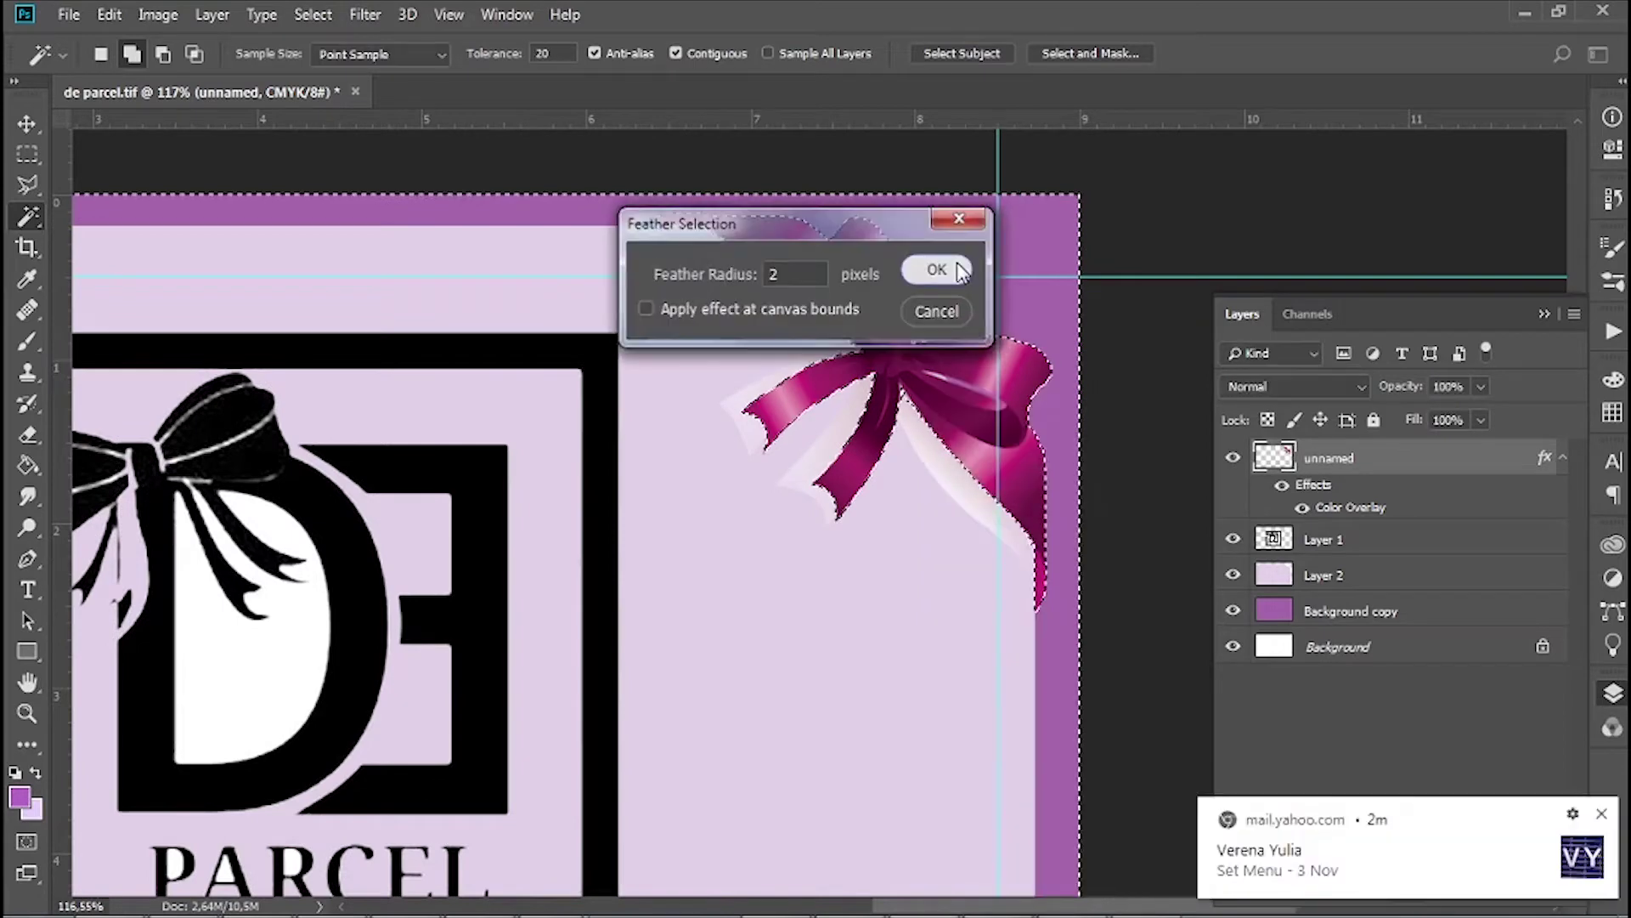
{"action": "left_click", "coordinate": [957, 262]}
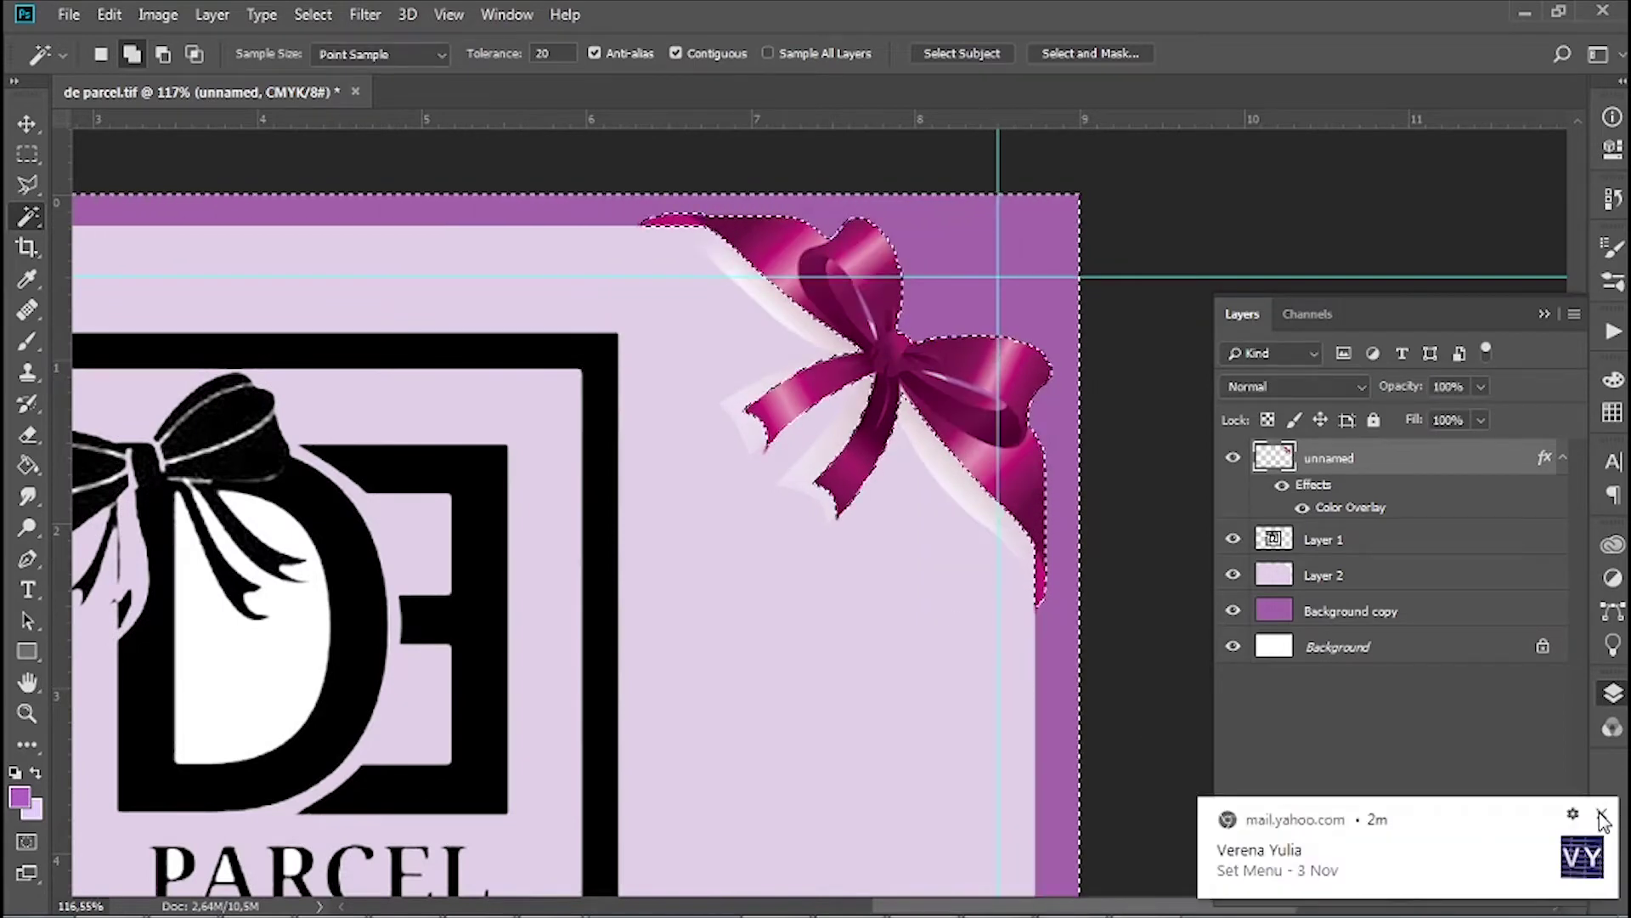
{"action": "left_click", "coordinate": [1600, 812]}
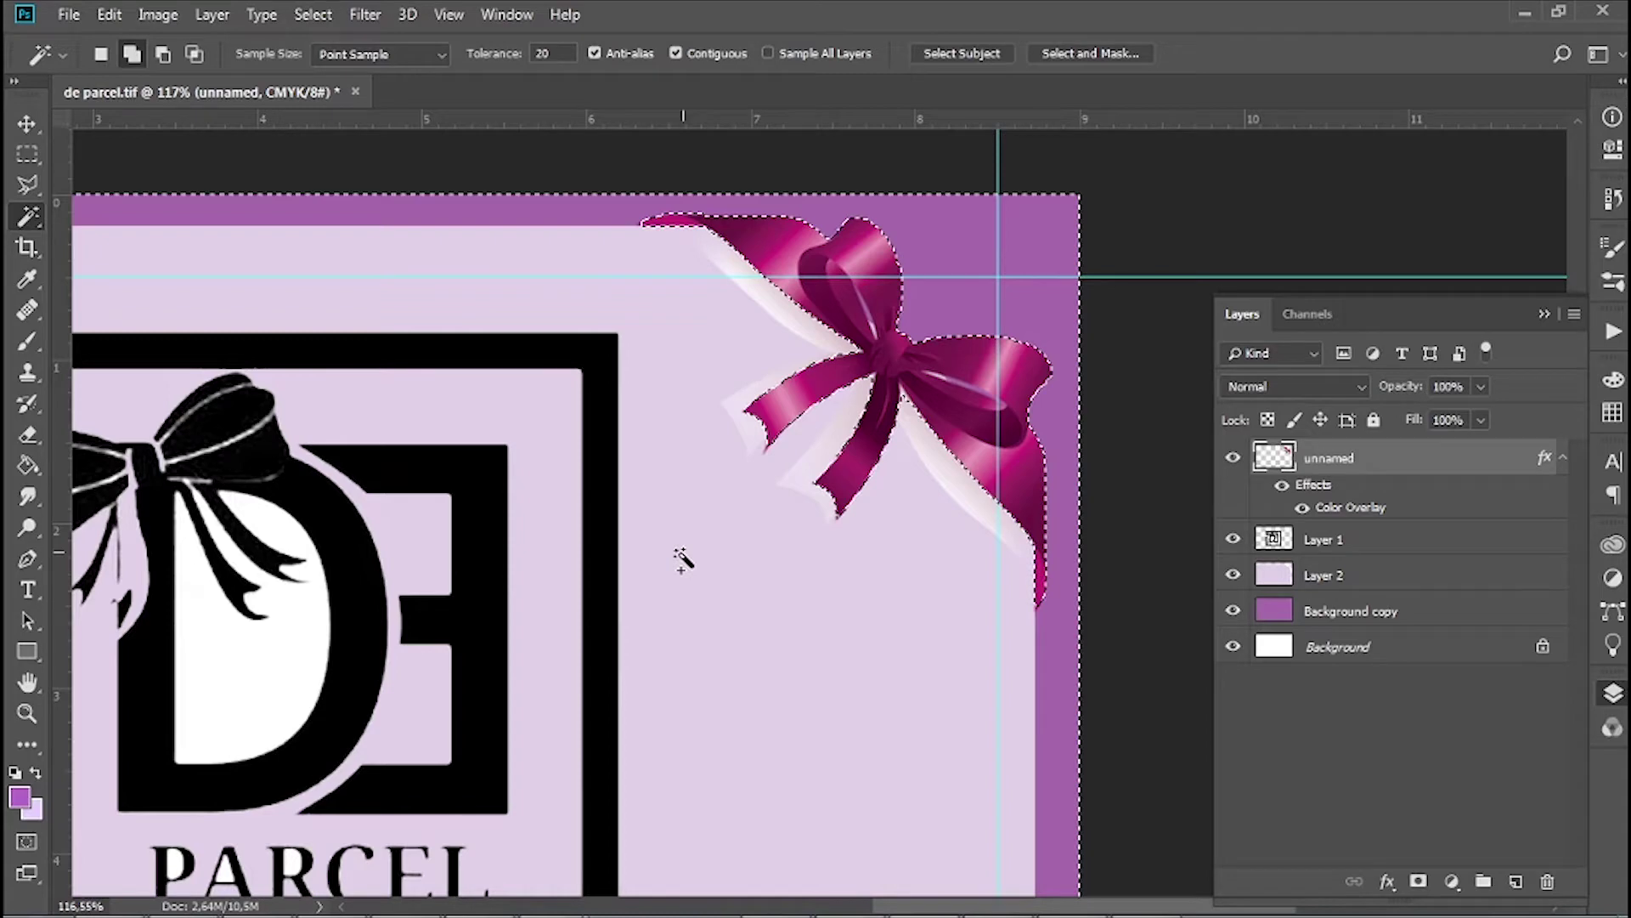
{"action": "key", "text": "Delete"}
{"action": "key", "text": "m"}
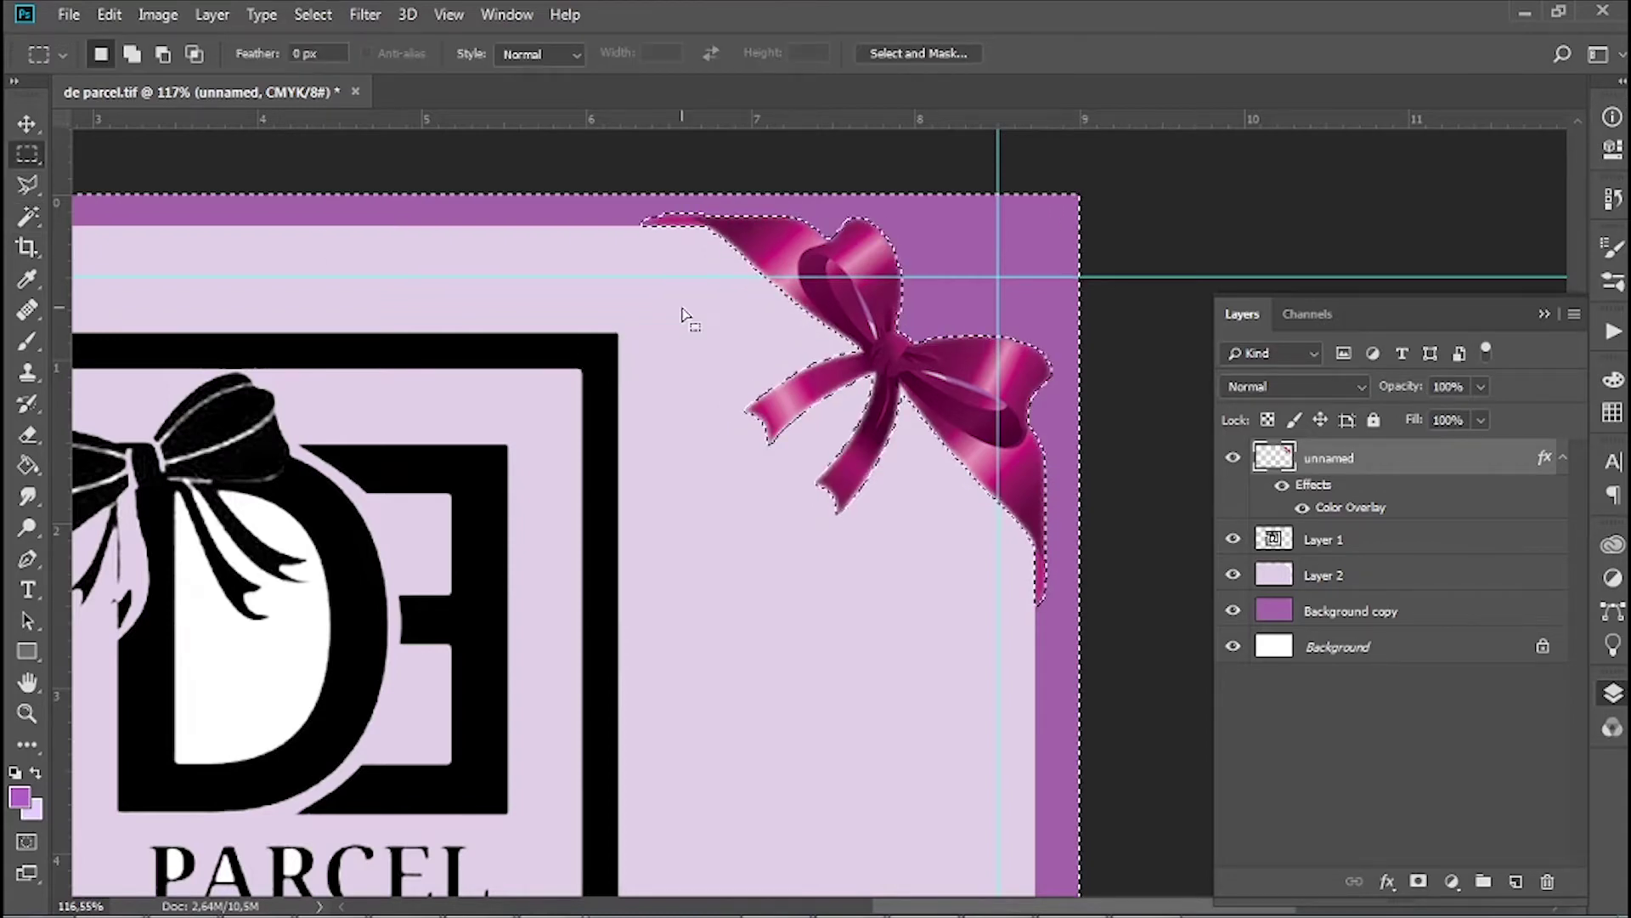
{"action": "left_click", "coordinate": [688, 319]}
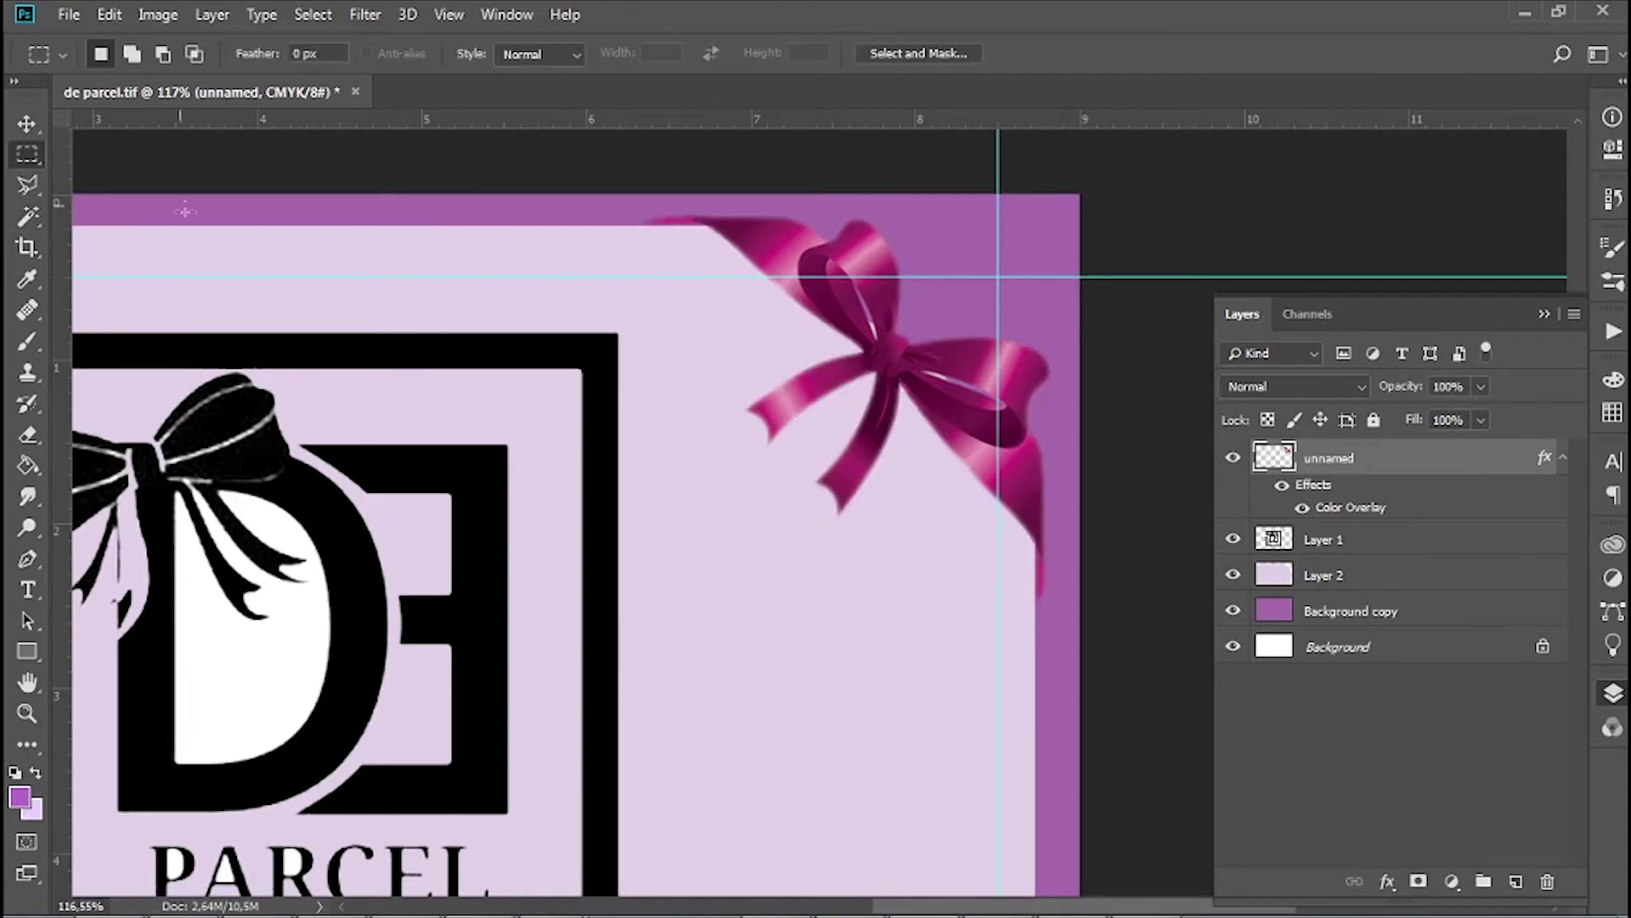
{"action": "left_click", "coordinate": [28, 126]}
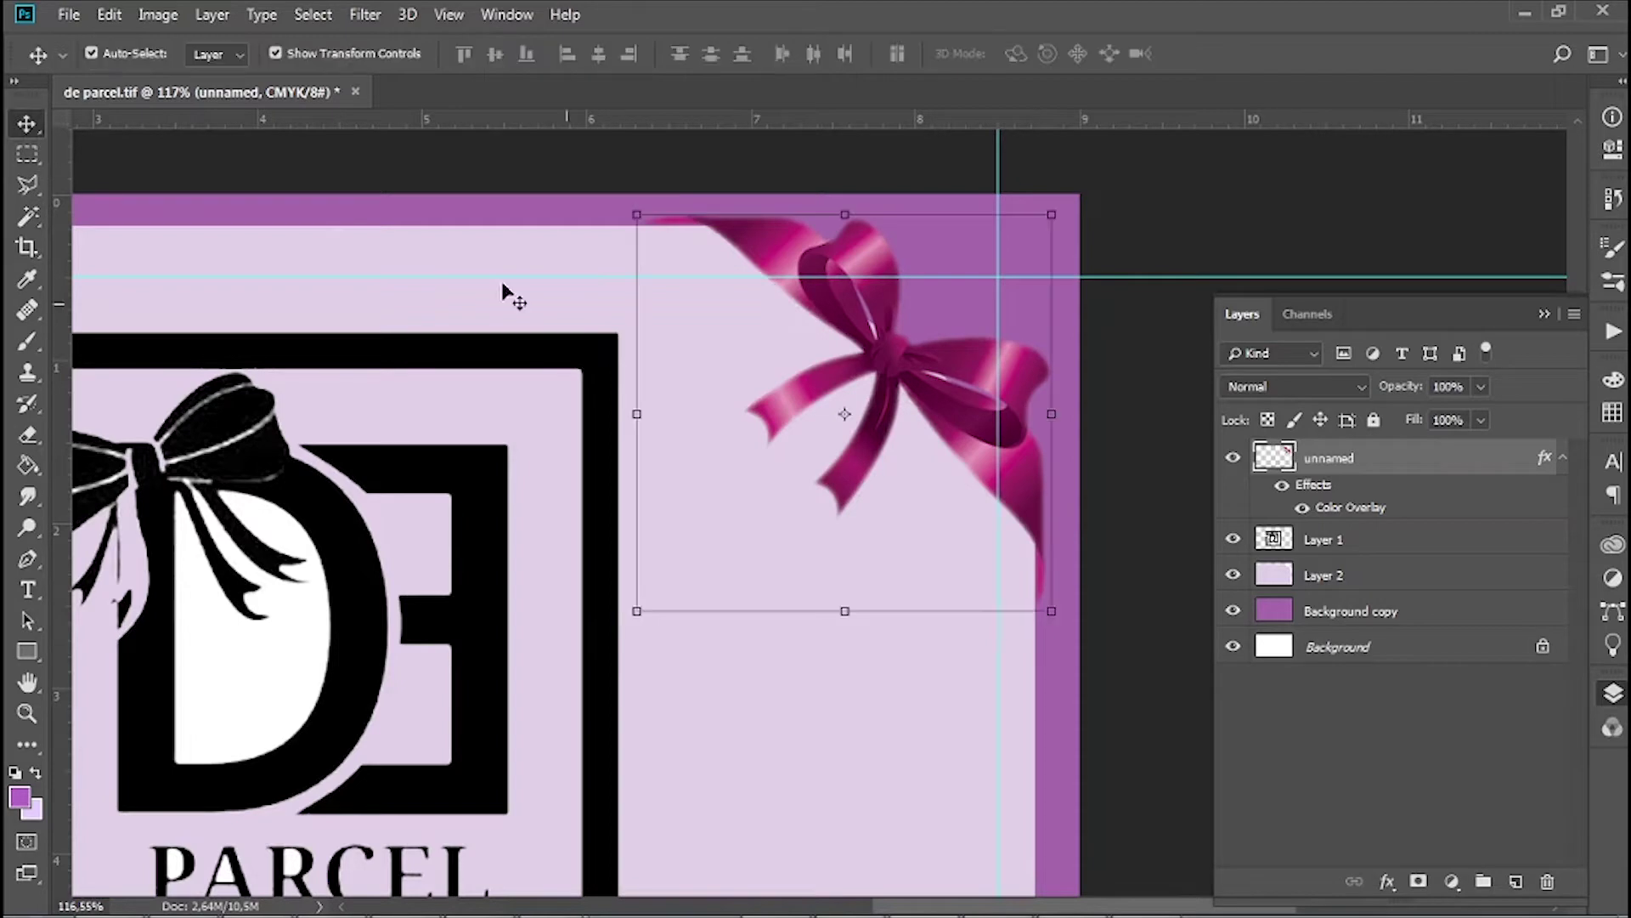
Add a ribbon drop shadow with distance 2 px, size 0 and 95% opacity
{"action": "left_click", "coordinate": [1387, 882]}
{"action": "key", "text": "Escape"}
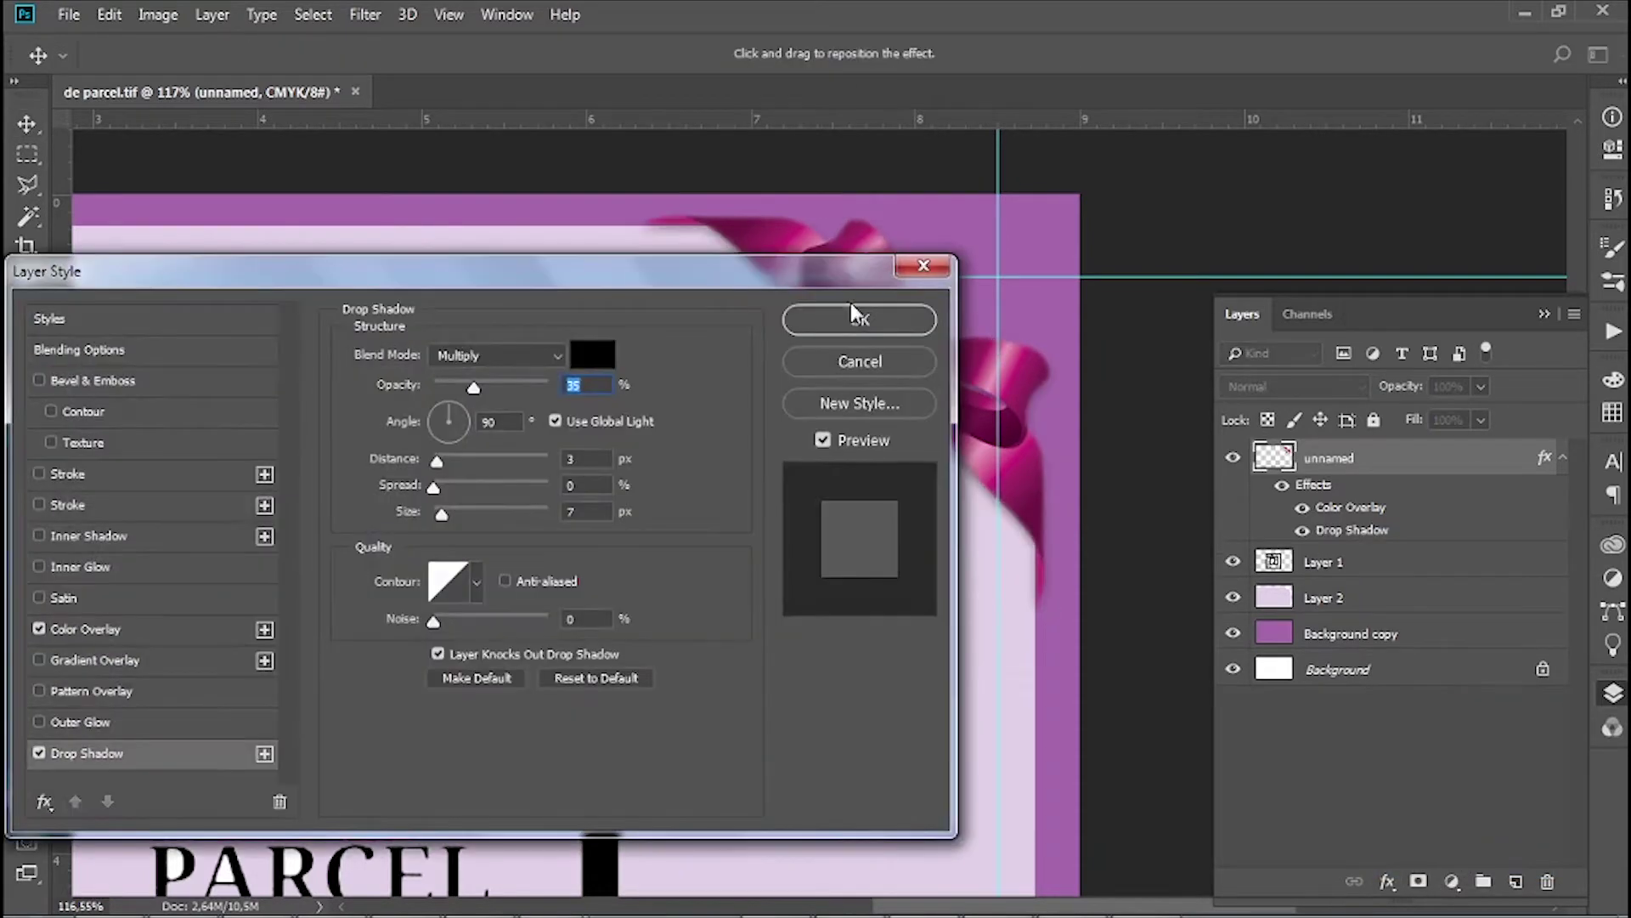
{"action": "mouse_move", "coordinate": [714, 249]}
{"action": "left_mouse_down"}
{"action": "mouse_move", "coordinate": [749, 304]}
{"action": "mouse_move", "coordinate": [980, 452]}
{"action": "mouse_move", "coordinate": [747, 415]}
{"action": "left_mouse_up"}
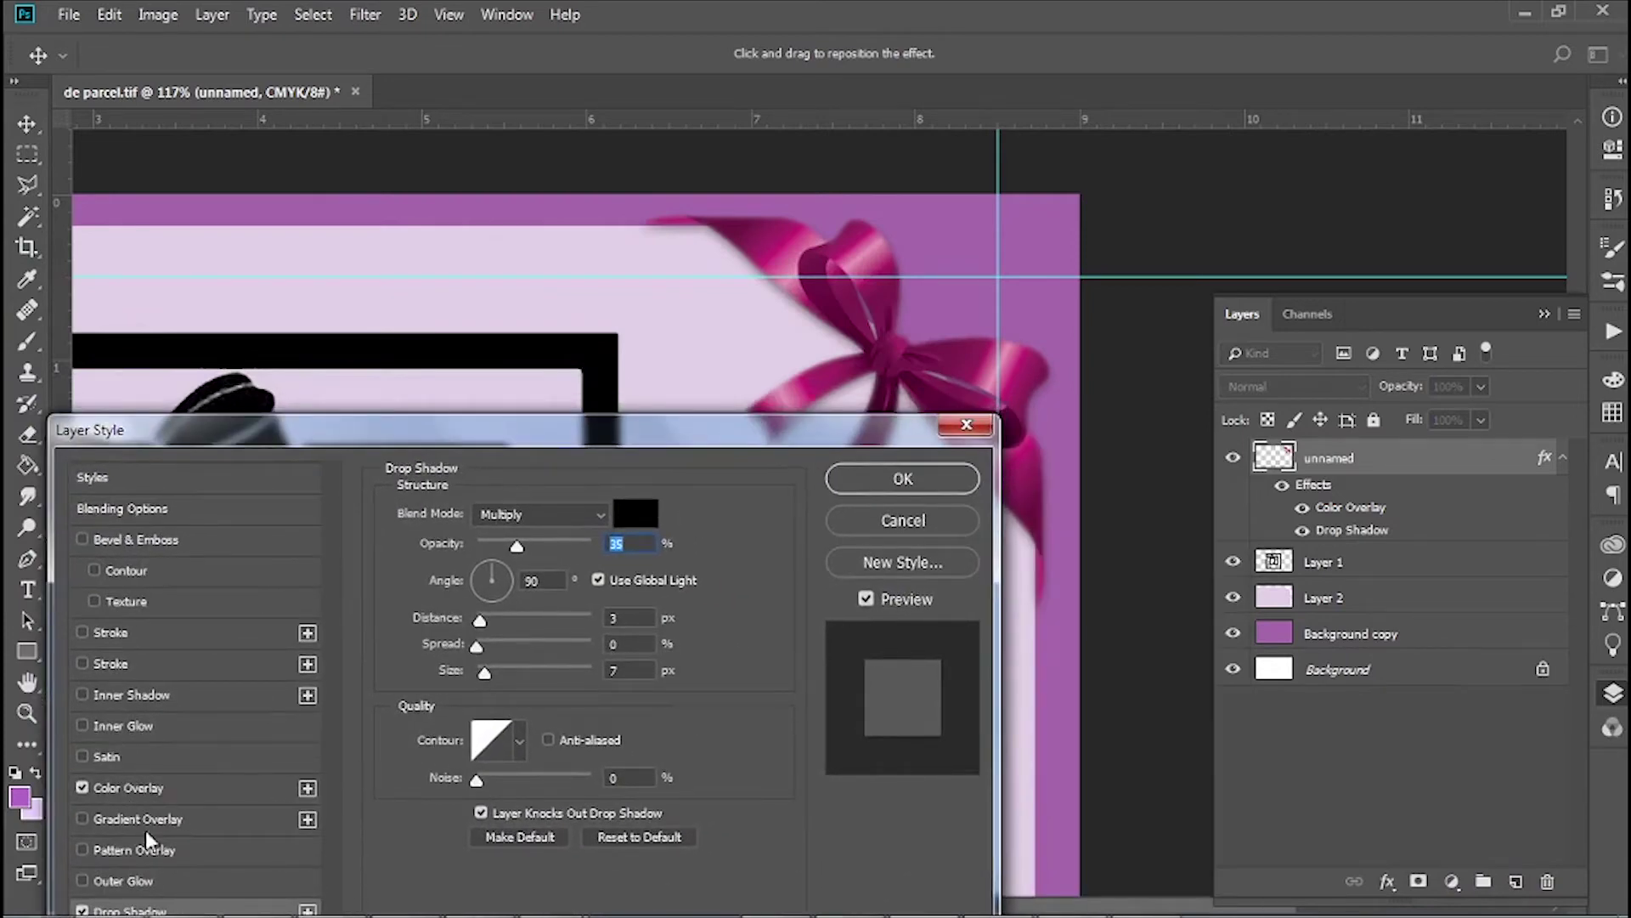
{"action": "mouse_move", "coordinate": [481, 619]}
{"action": "left_mouse_down"}
{"action": "mouse_move", "coordinate": [508, 625]}
{"action": "mouse_move", "coordinate": [477, 610]}
{"action": "left_mouse_up"}
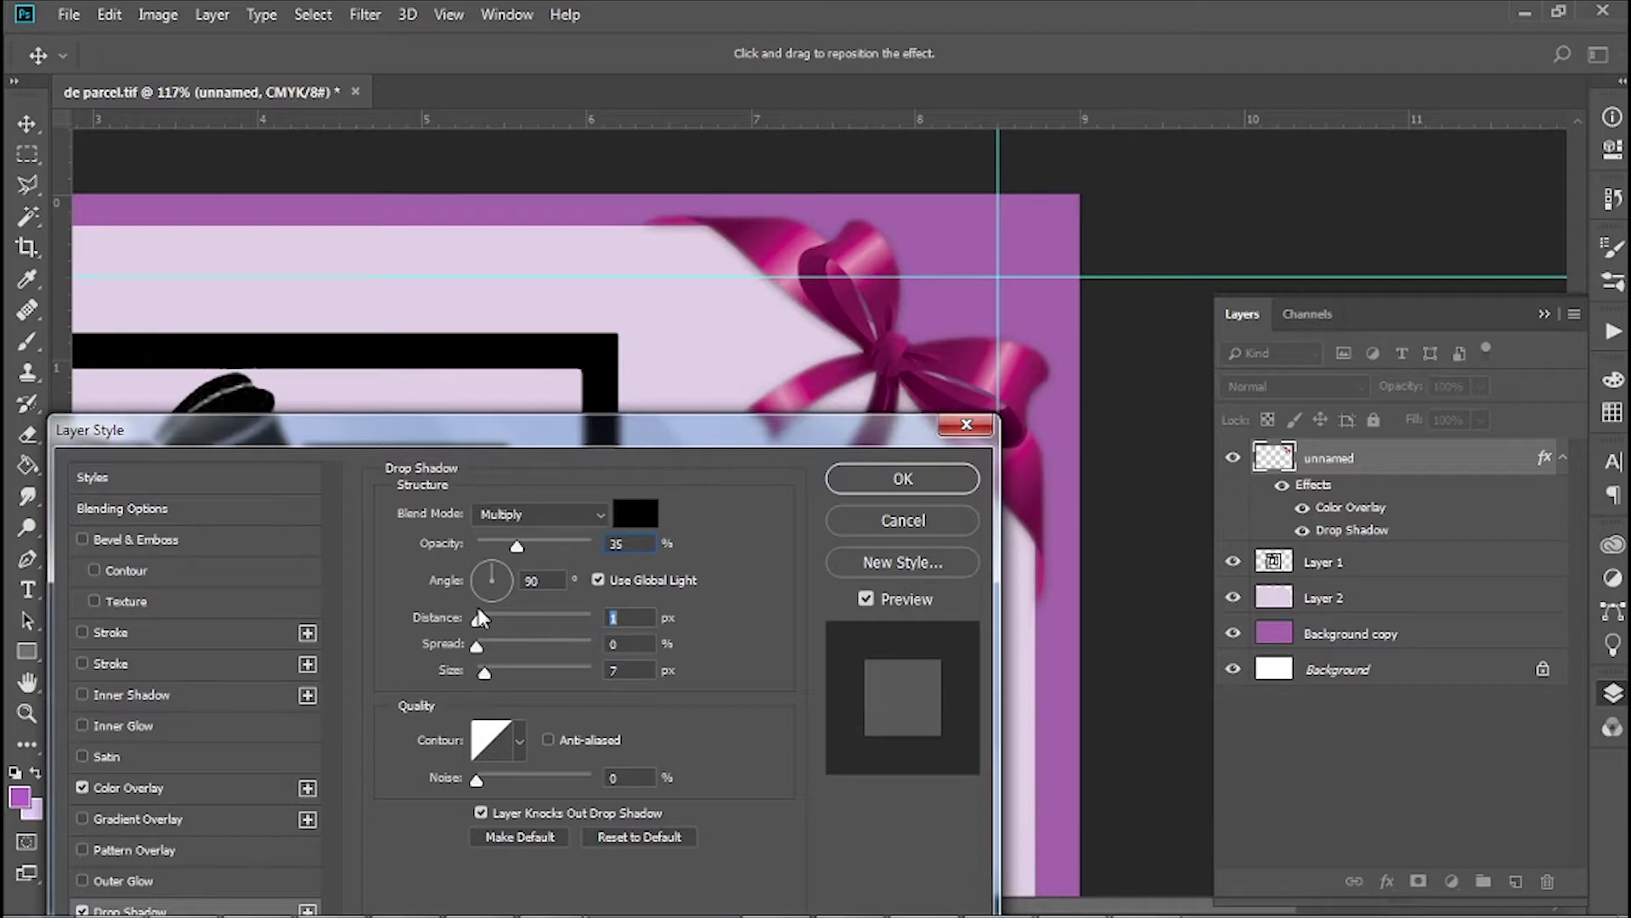
{"action": "left_click_drag", "start_coordinate": [480, 619], "coordinate": [480, 619]}
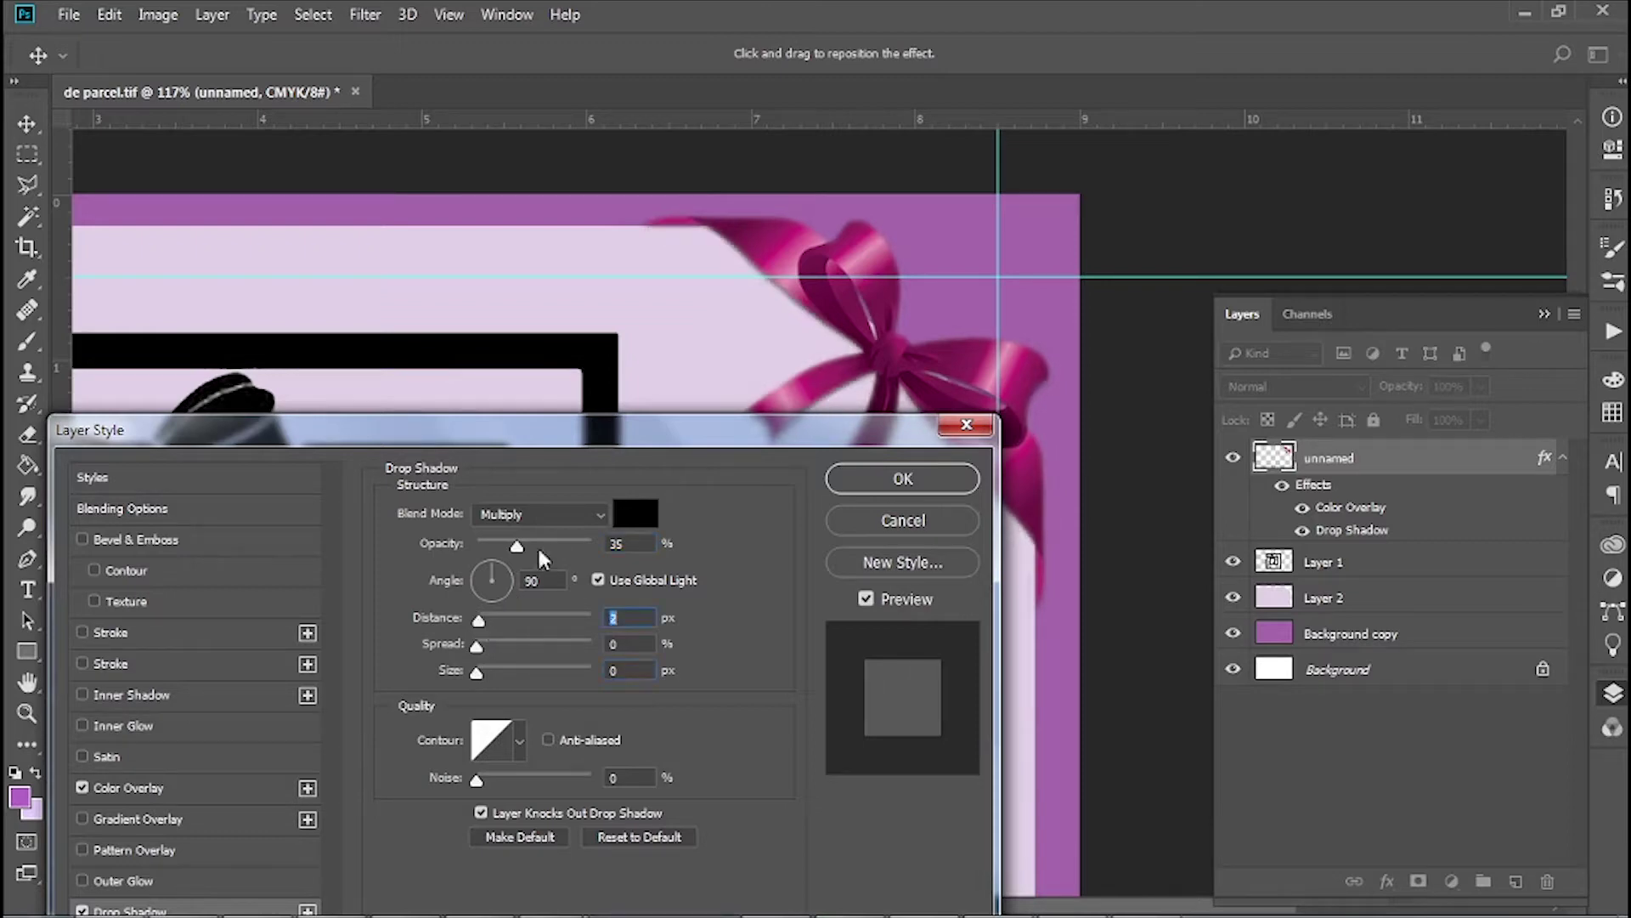
{"action": "left_click_drag", "start_coordinate": [514, 550], "coordinate": [587, 558]}
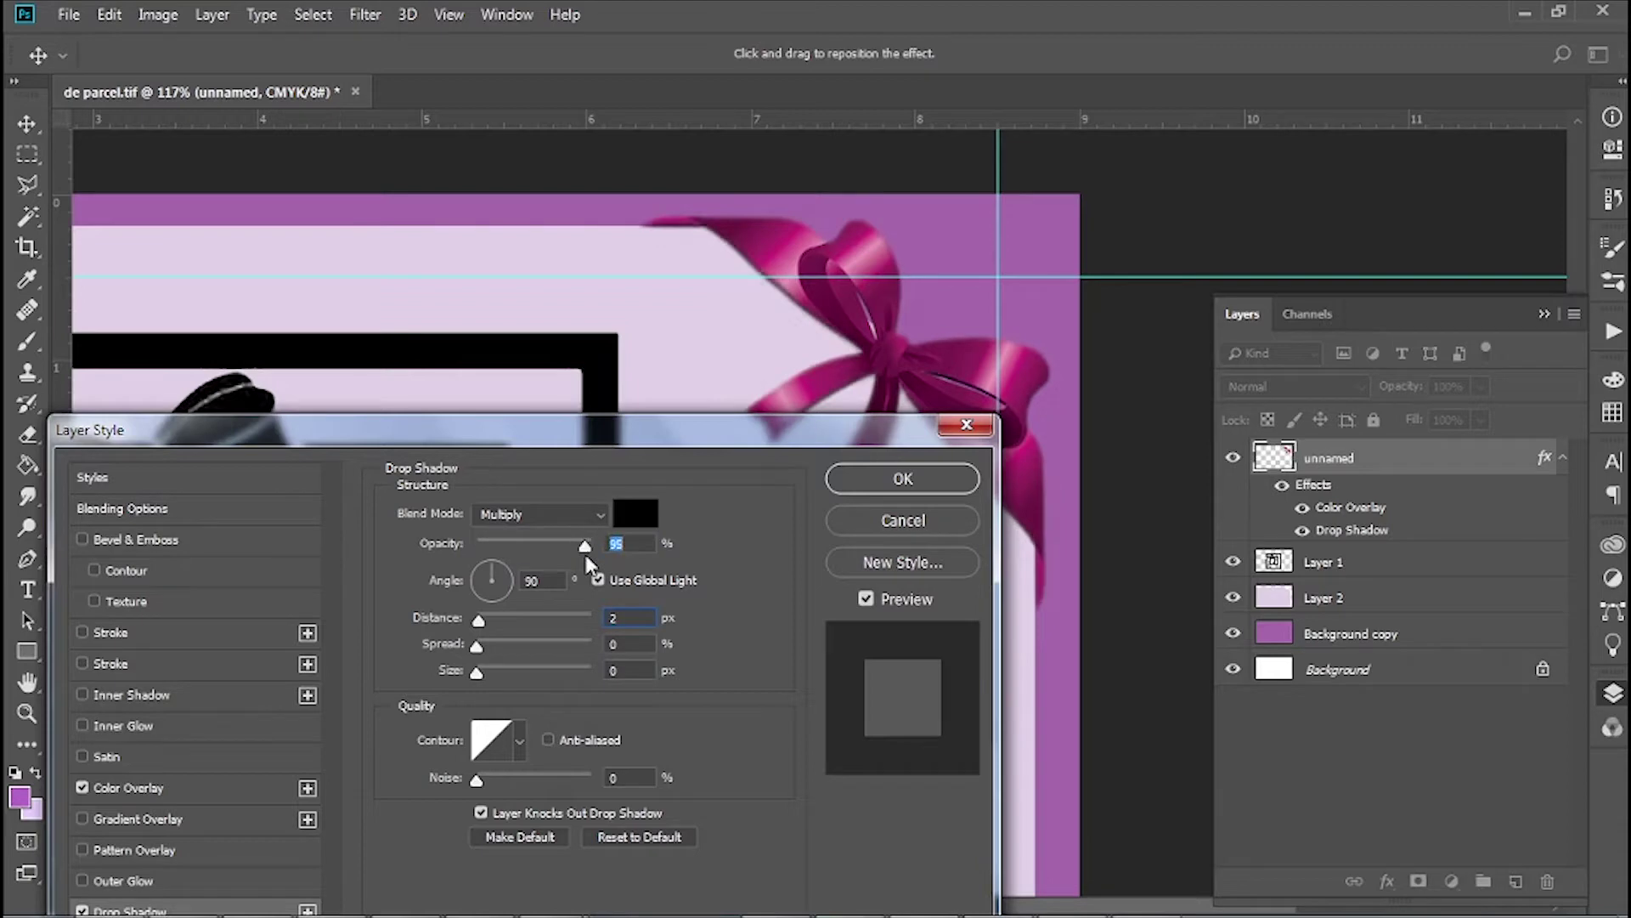
Apply the finished drop shadow to the corner ribbon
{"action": "left_click", "coordinate": [913, 478]}
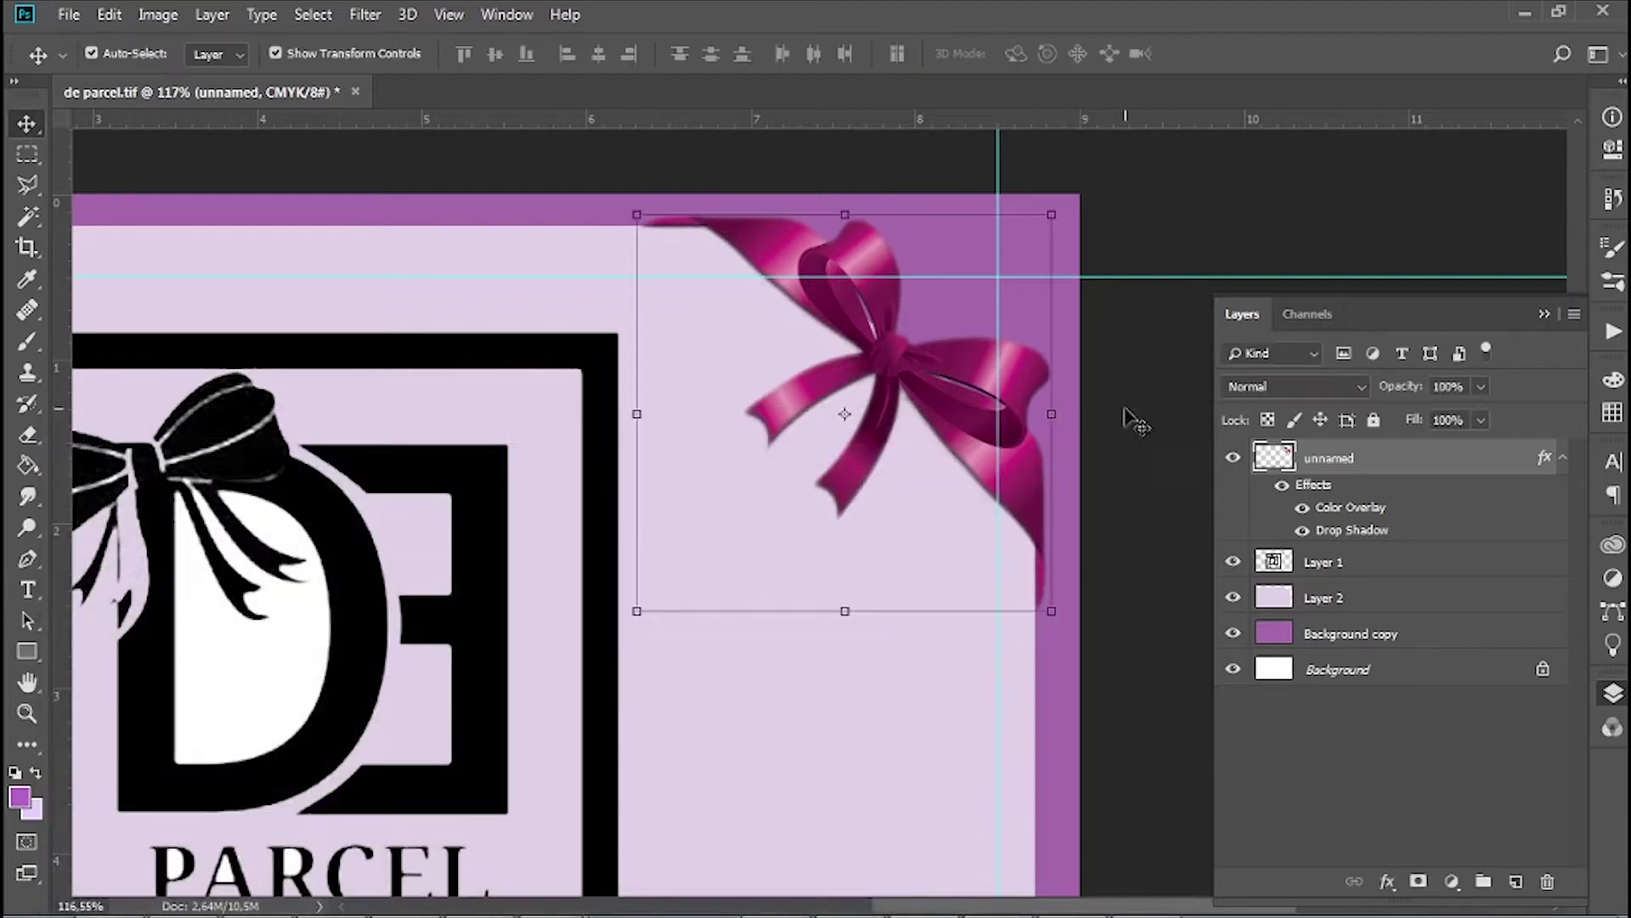
{"action": "scroll", "coordinate": [1154, 399], "scroll_direction": "down", "scroll_amount": 3}
{"action": "scroll", "coordinate": [1093, 439], "scroll_direction": "down", "scroll_amount": 3}
{"action": "scroll", "coordinate": [1056, 492], "scroll_direction": "down", "scroll_amount": 2}
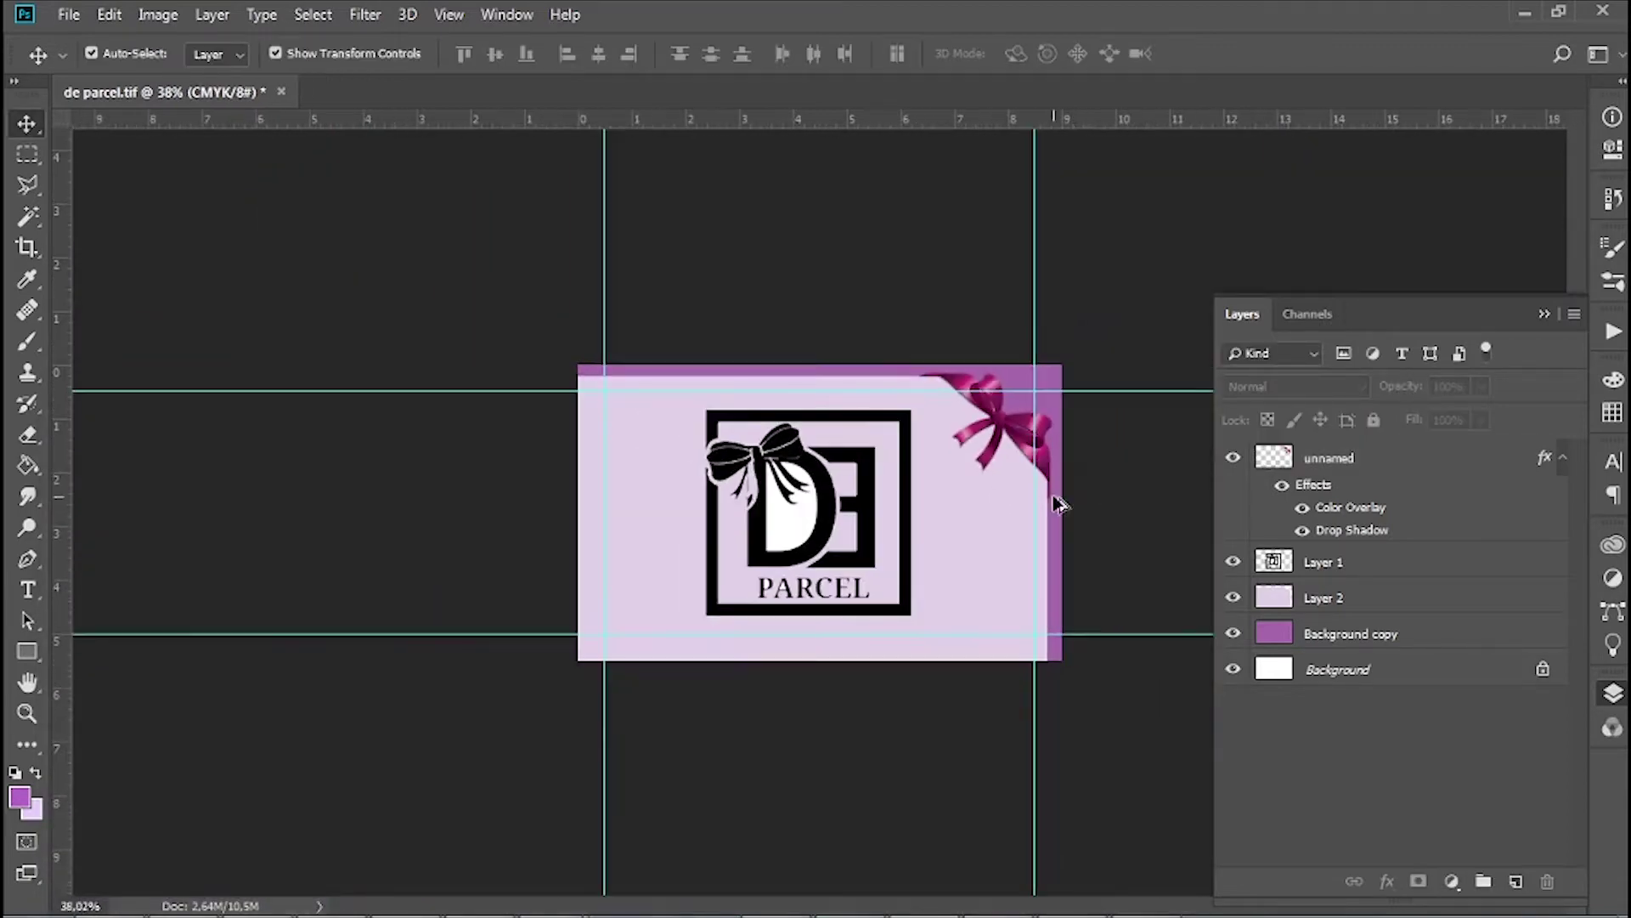
{"action": "scroll", "coordinate": [1062, 490], "scroll_direction": "up", "scroll_amount": 2}
{"action": "scroll", "coordinate": [796, 520], "scroll_direction": "up", "scroll_amount": 1}
Select the logo layer and Magic Wand the white inside of its D
{"action": "left_click", "coordinate": [797, 520]}
{"action": "scroll", "coordinate": [796, 520], "scroll_direction": "up", "scroll_amount": 1}
{"action": "scroll", "coordinate": [796, 520], "scroll_direction": "up", "scroll_amount": 1}
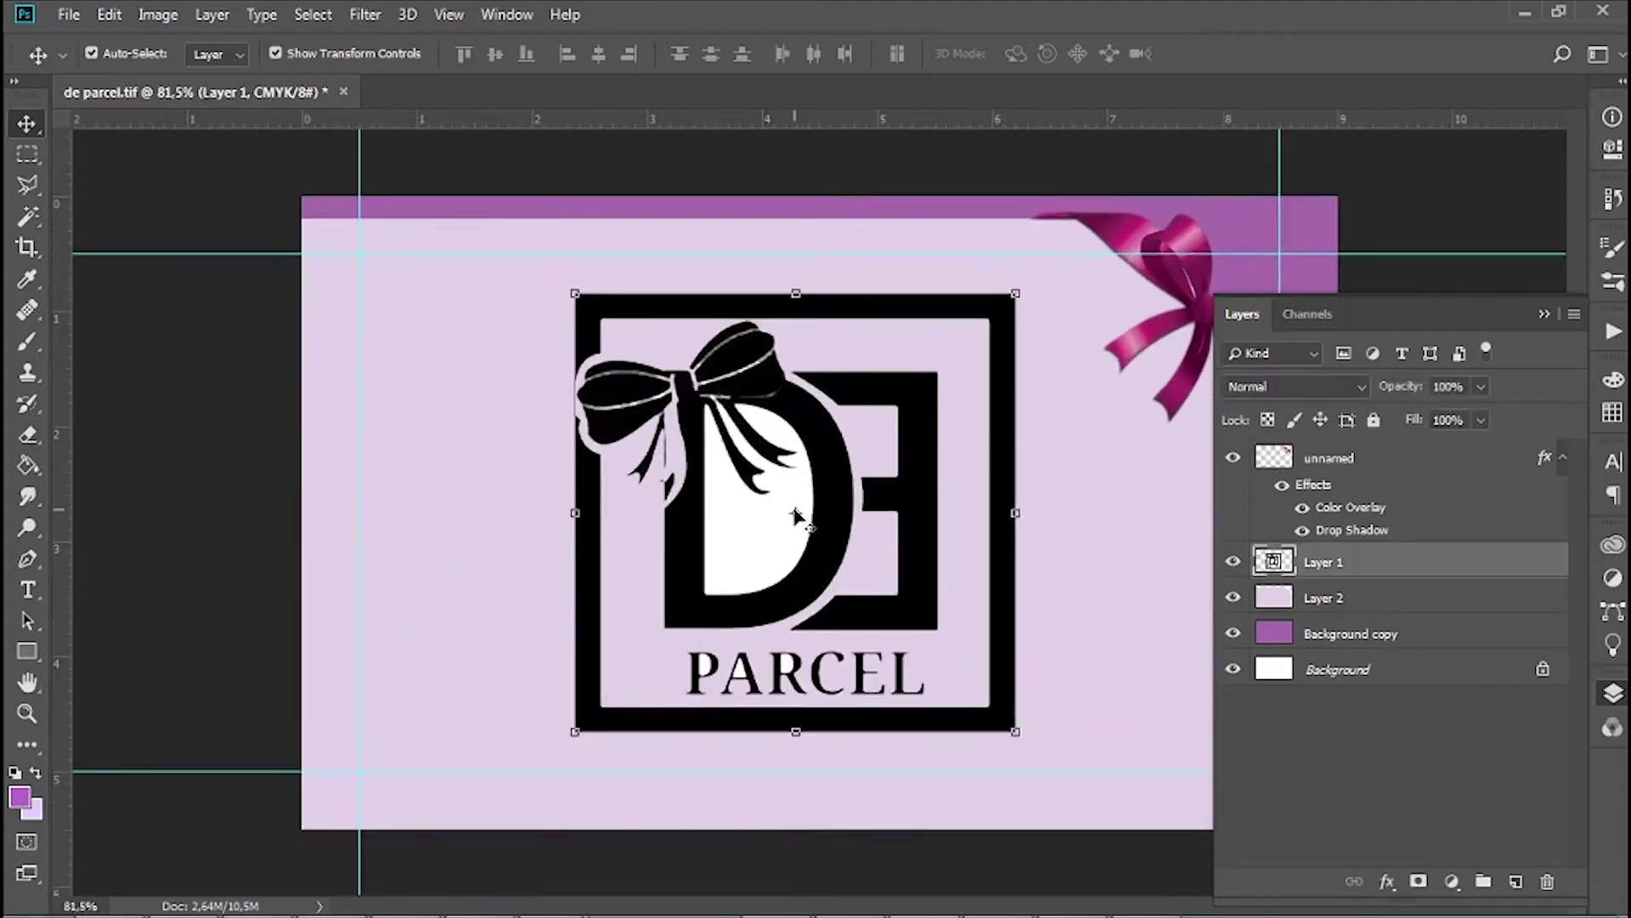
{"action": "scroll", "coordinate": [796, 520], "scroll_direction": "down", "scroll_amount": 1}
{"action": "key", "text": "w"}
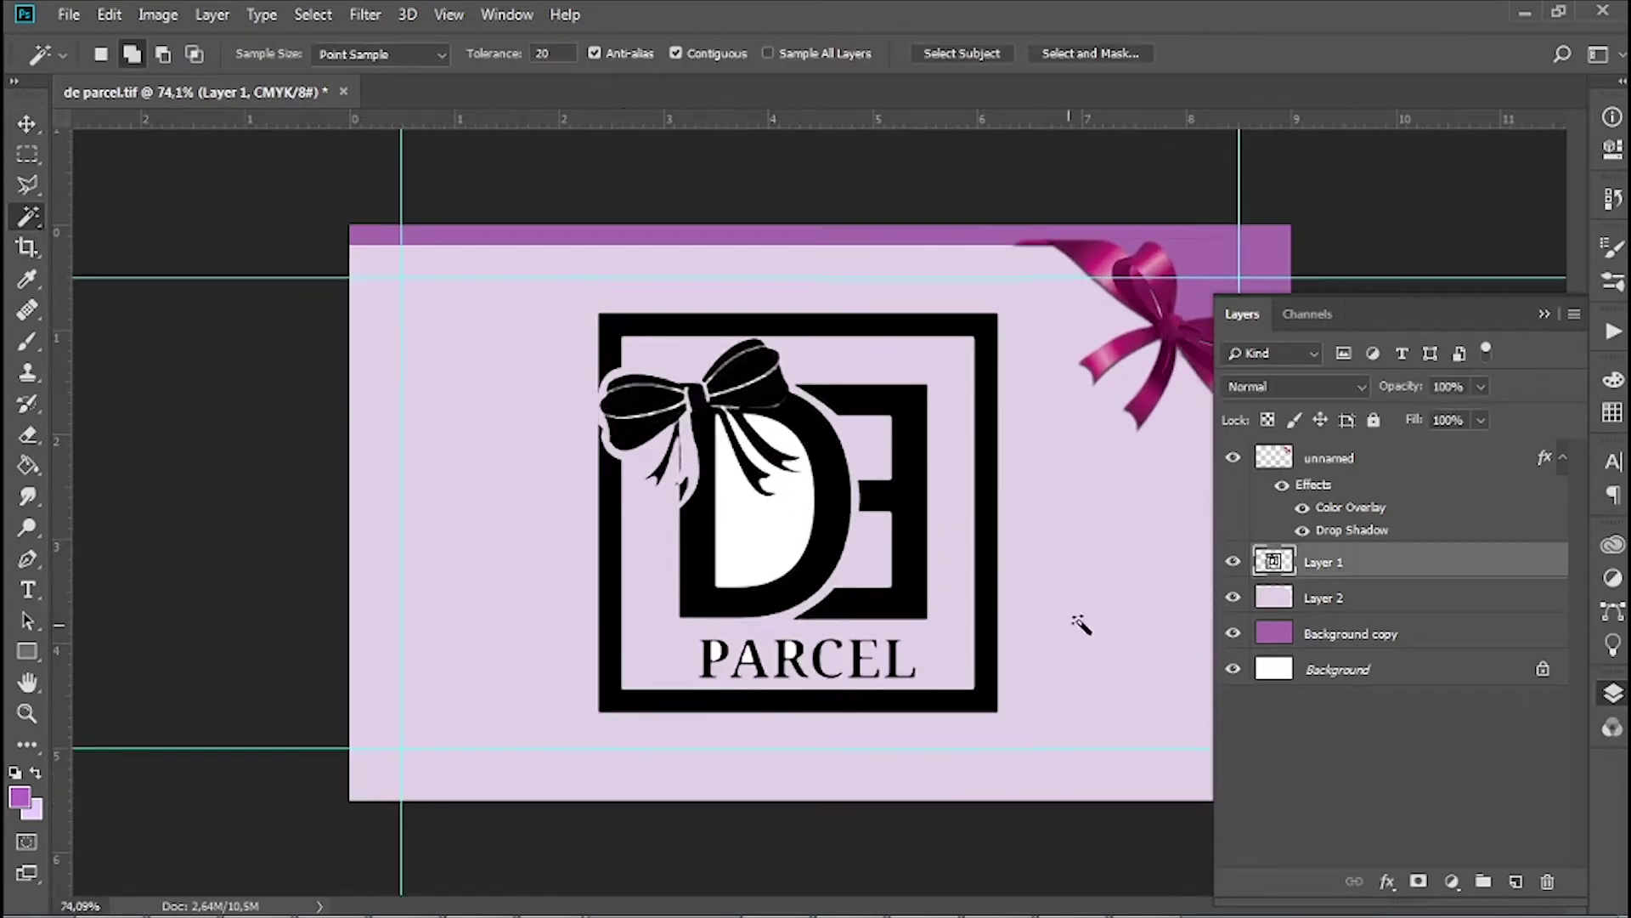
{"action": "left_click", "coordinate": [780, 529]}
{"action": "scroll", "coordinate": [773, 534], "scroll_direction": "up", "scroll_amount": 1}
{"action": "scroll", "coordinate": [765, 537], "scroll_direction": "up", "scroll_amount": 1}
{"action": "scroll", "coordinate": [755, 474], "scroll_direction": "up", "scroll_amount": 1}
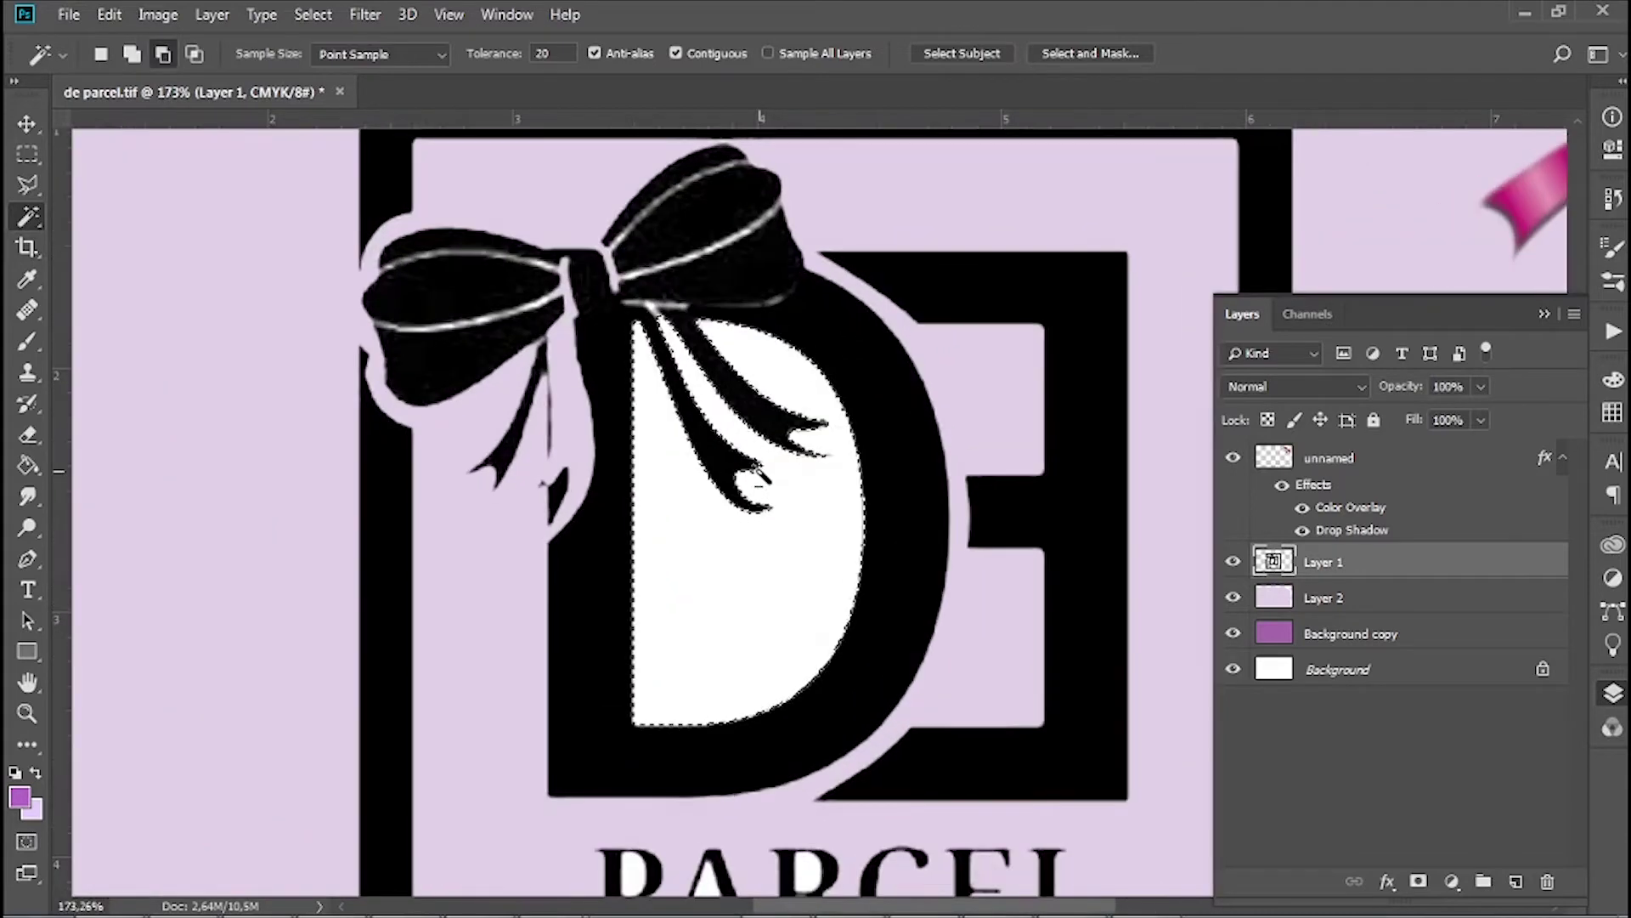
{"action": "scroll", "coordinate": [763, 477], "scroll_direction": "down", "scroll_amount": 3}
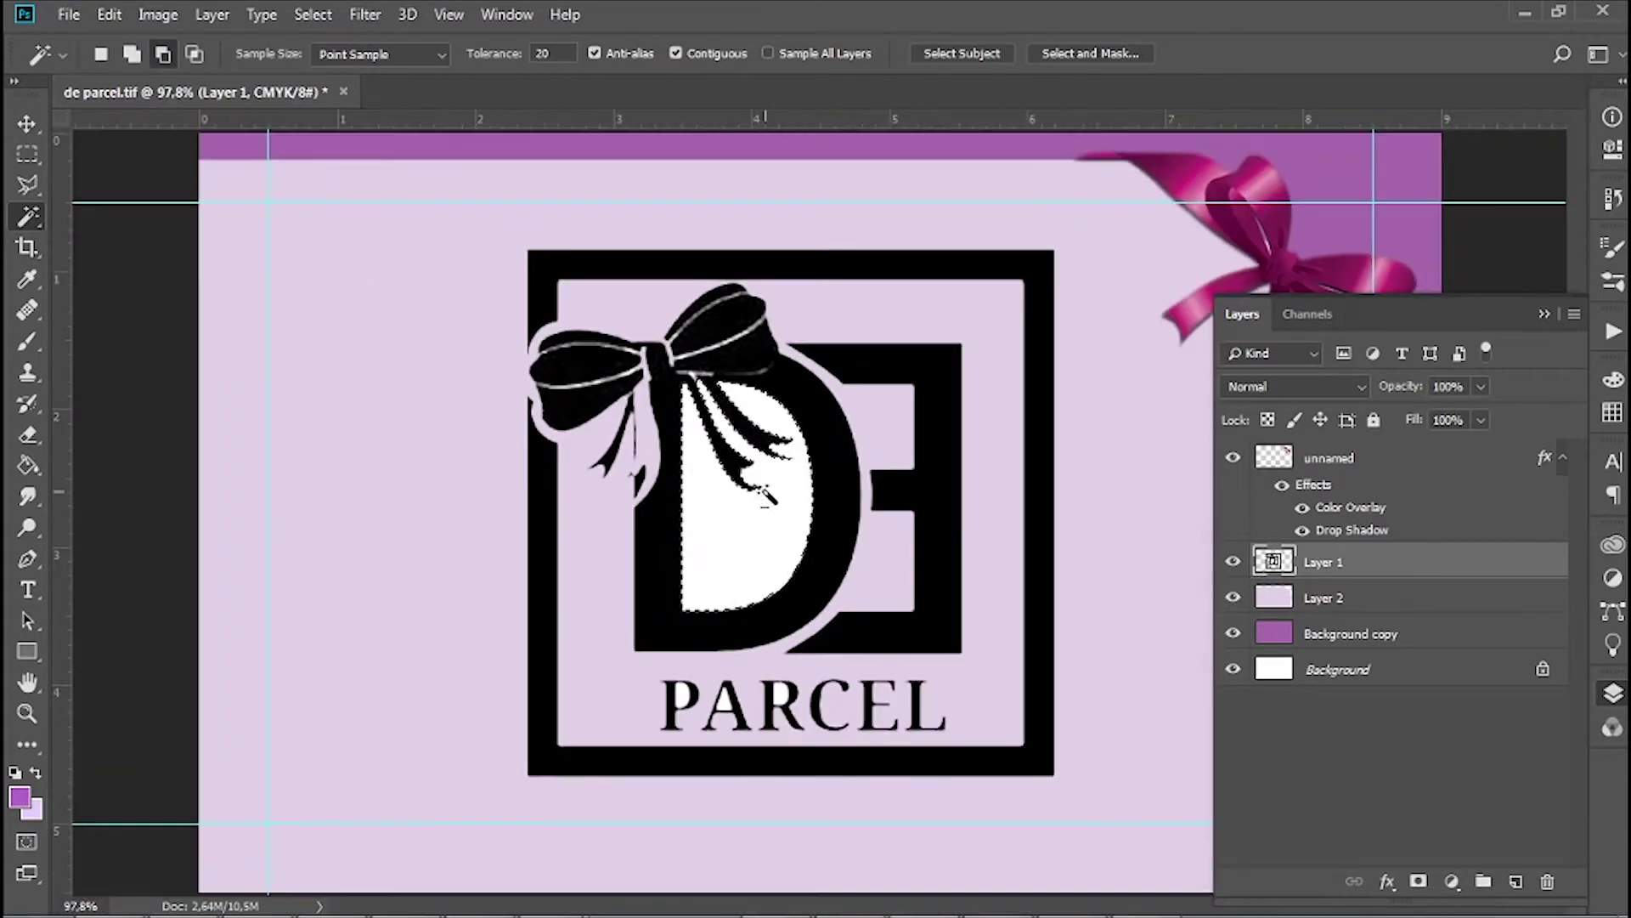
Zoom out to the whole card and save the document
{"action": "key", "text": "ctrl+minus"}
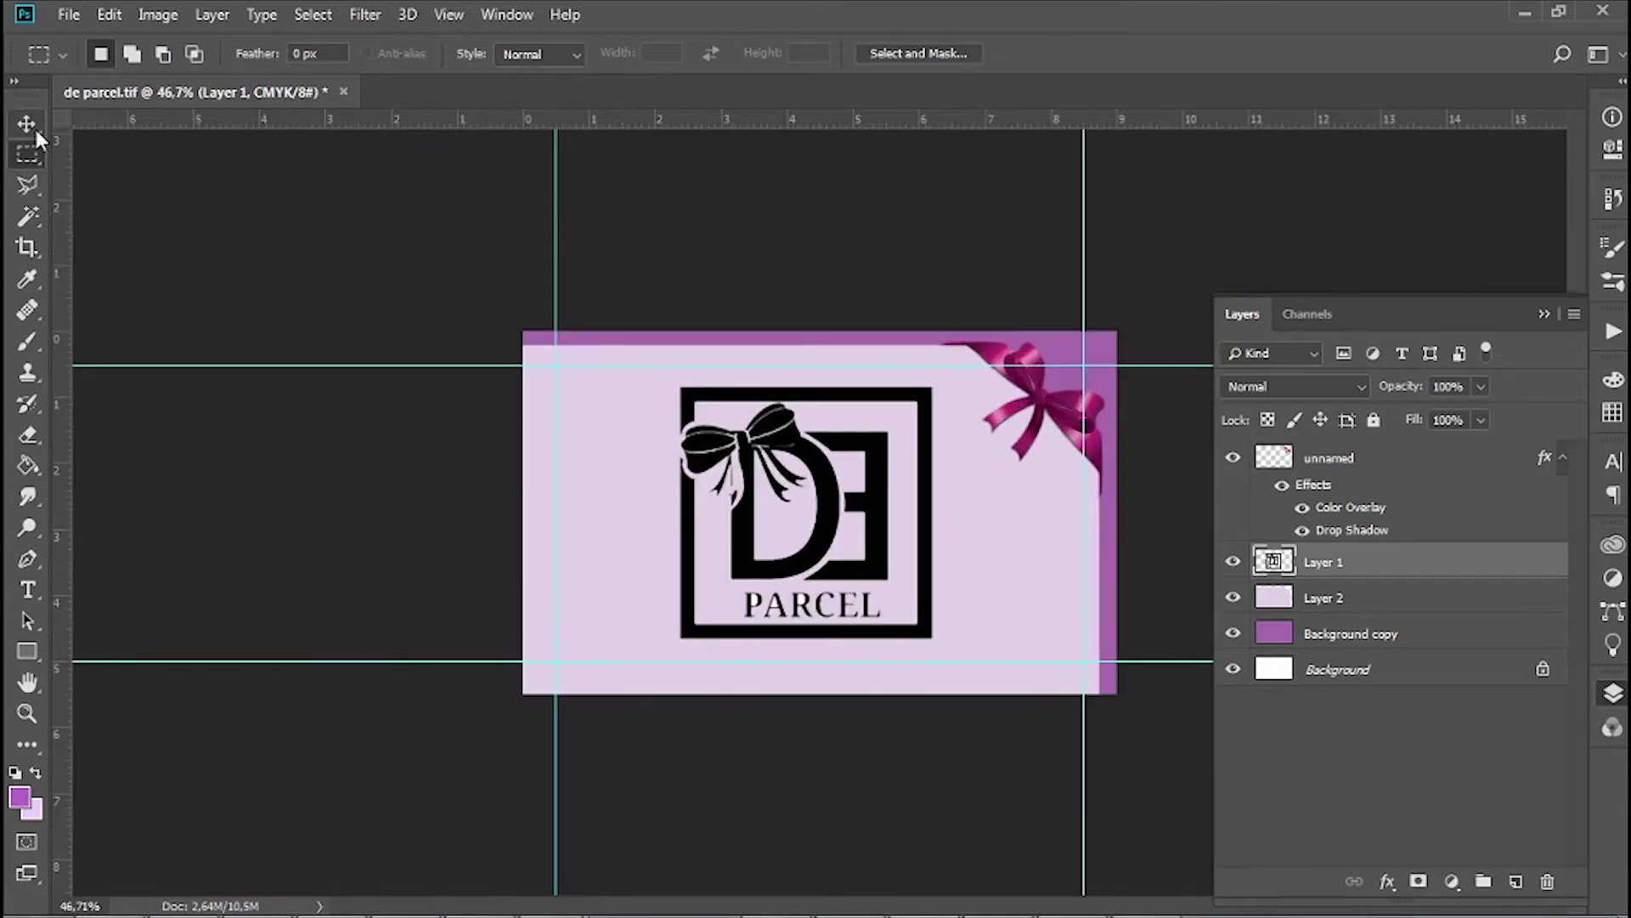
{"action": "key", "text": "v"}
{"action": "left_click", "coordinate": [1217, 671]}
{"action": "key", "text": "ctrl+s"}
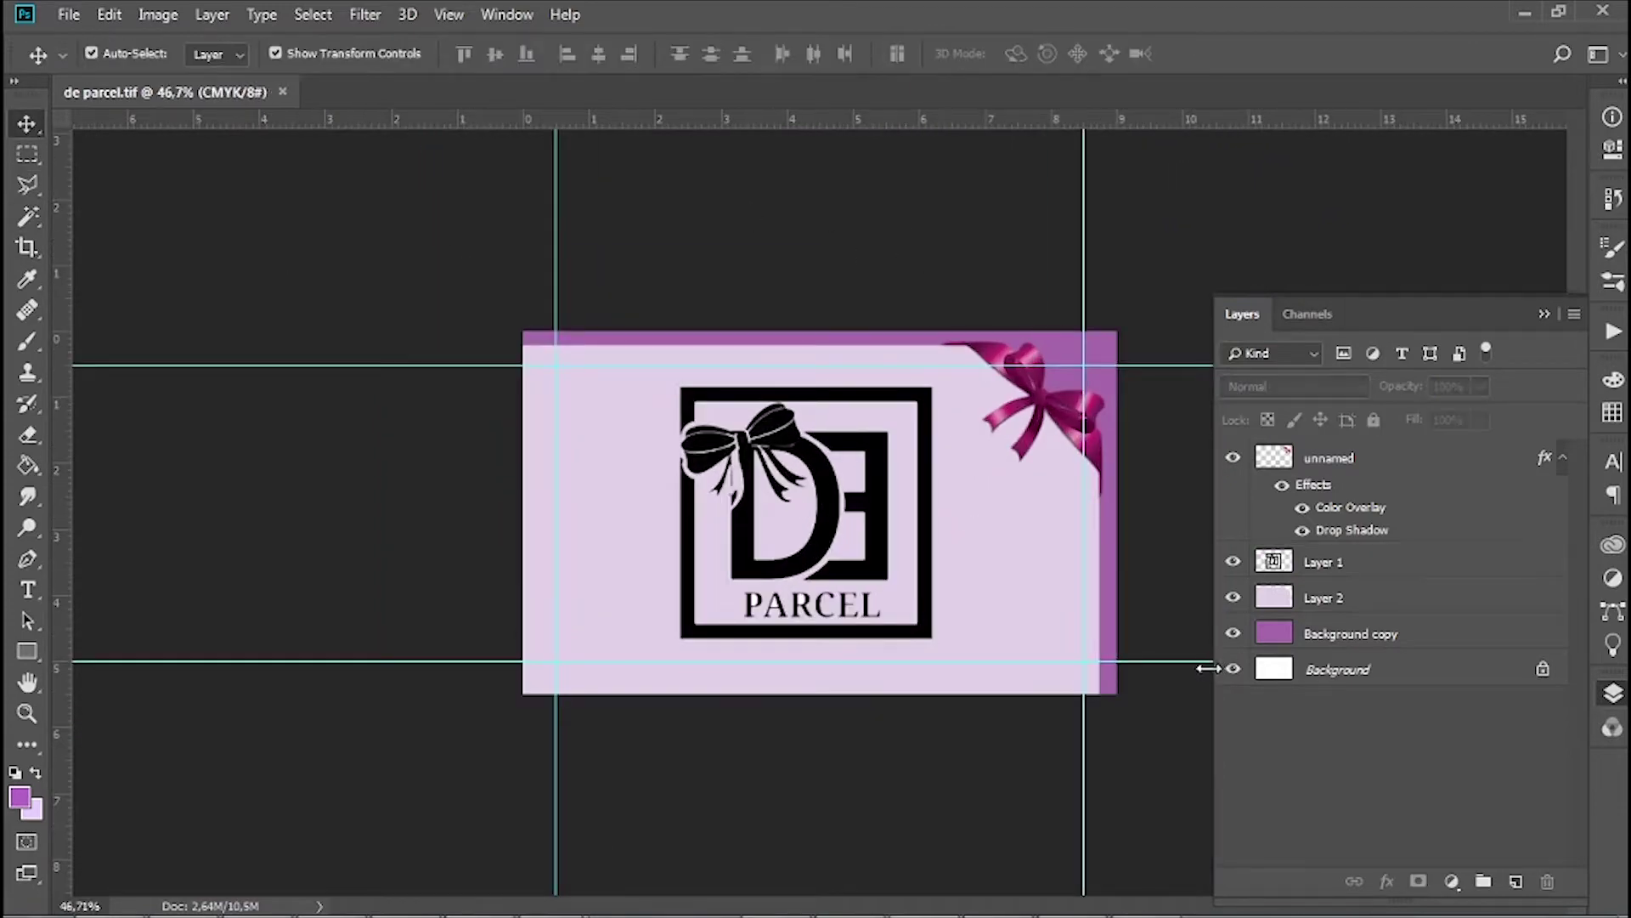
Shrink the logo to about half its size and shift it right and down
{"action": "left_click", "coordinate": [927, 629]}
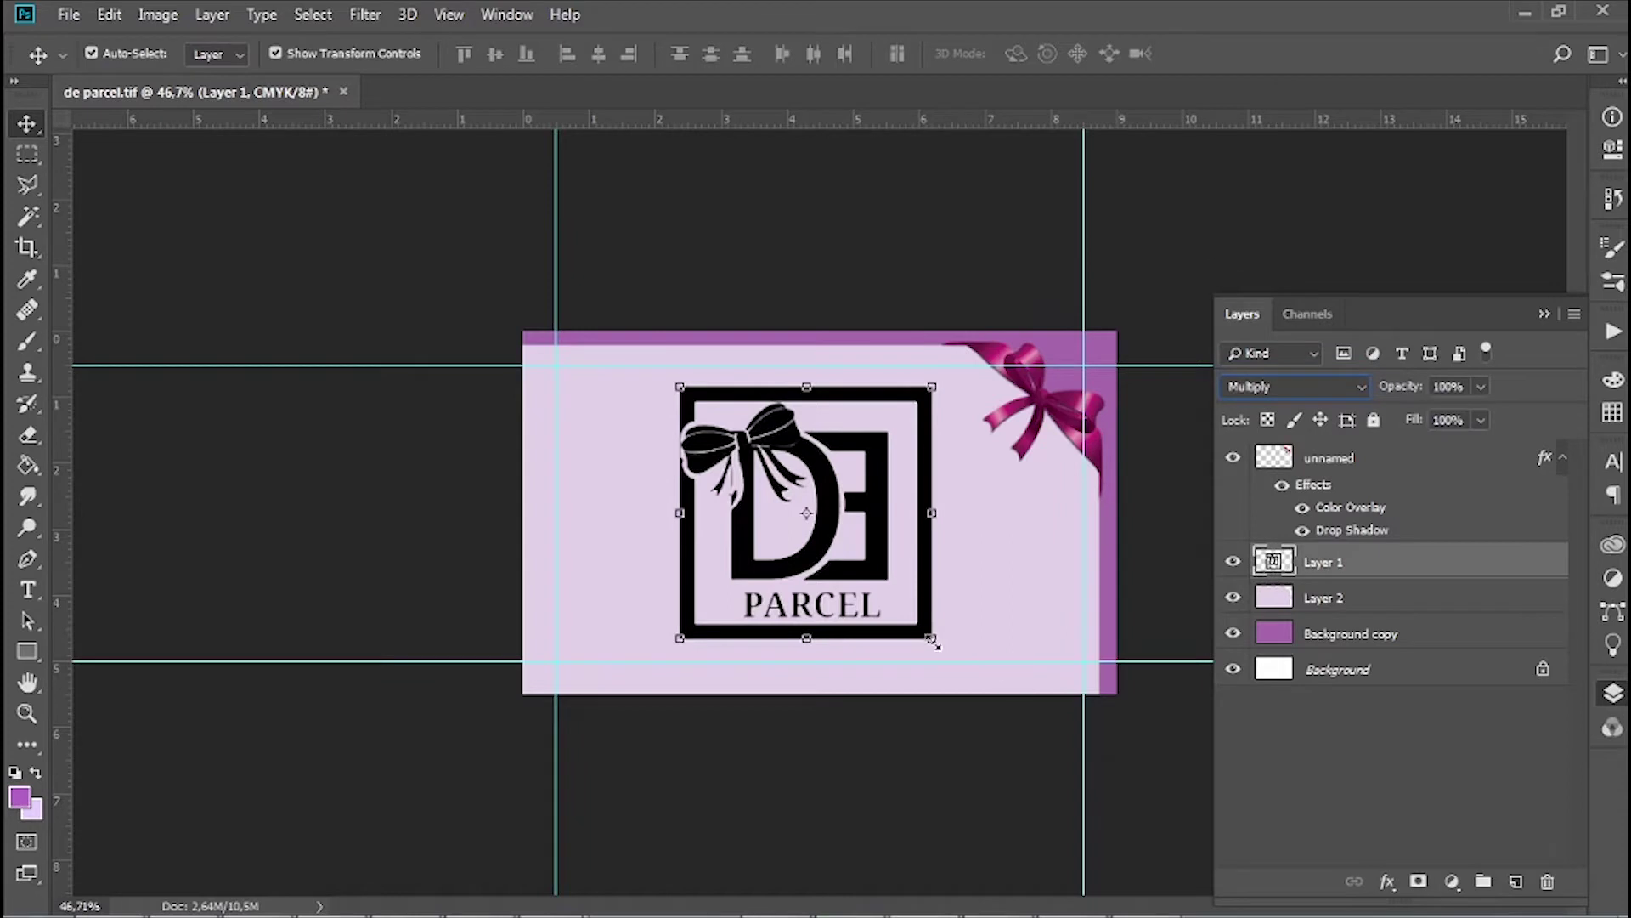
{"action": "left_click_drag", "start_coordinate": [933, 639], "coordinate": [796, 503]}
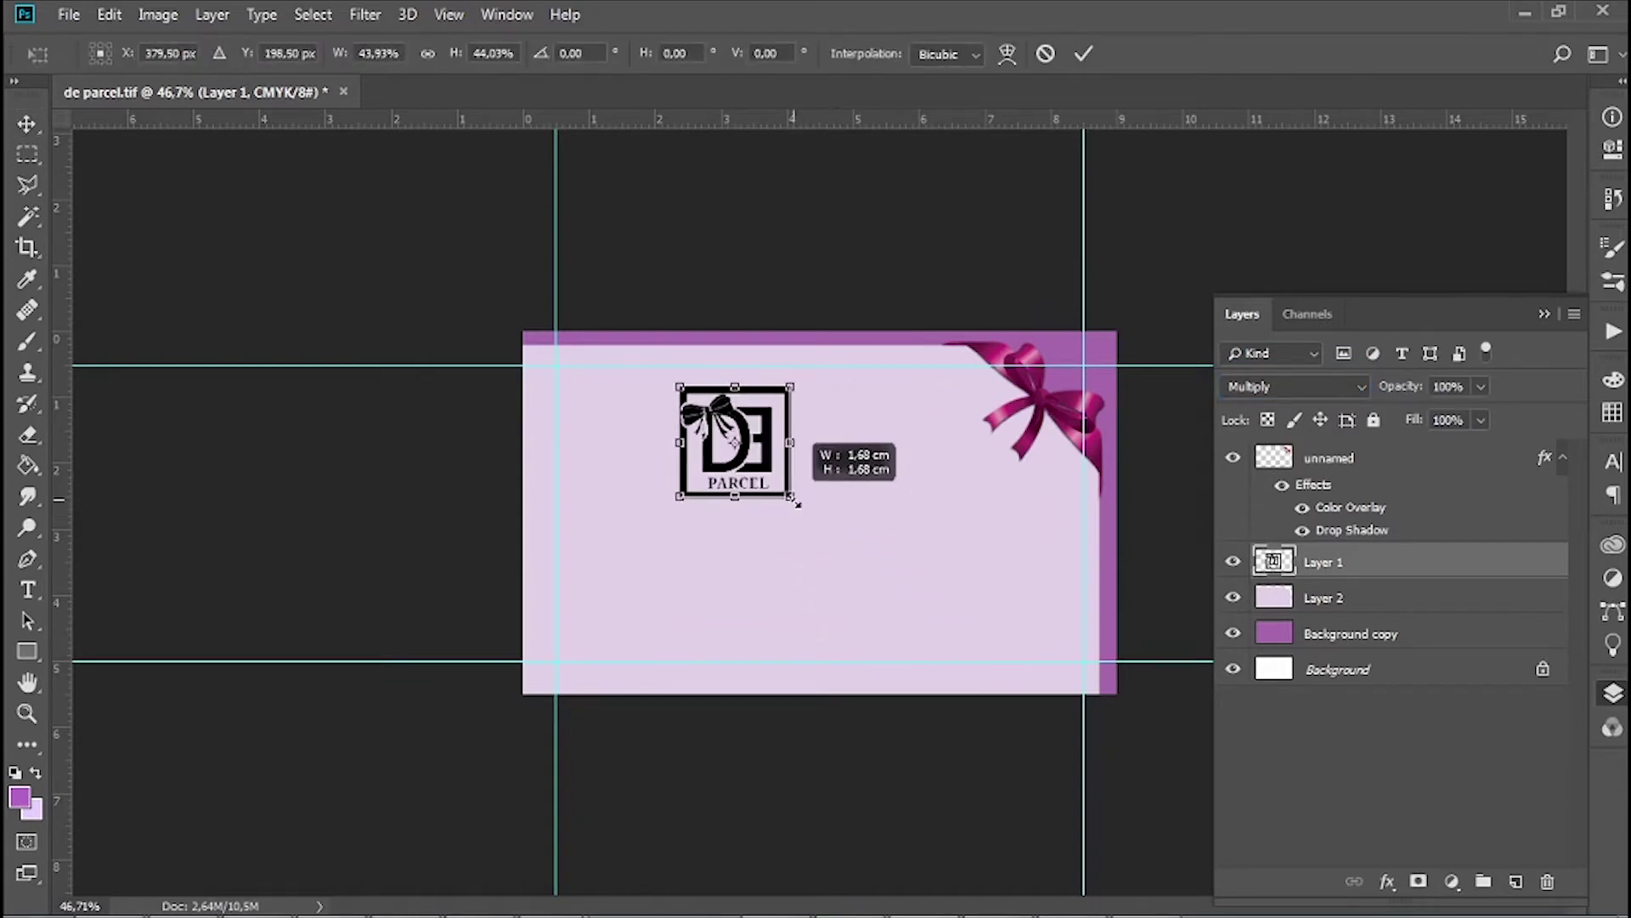
{"action": "left_click_drag", "start_coordinate": [769, 459], "coordinate": [785, 492]}
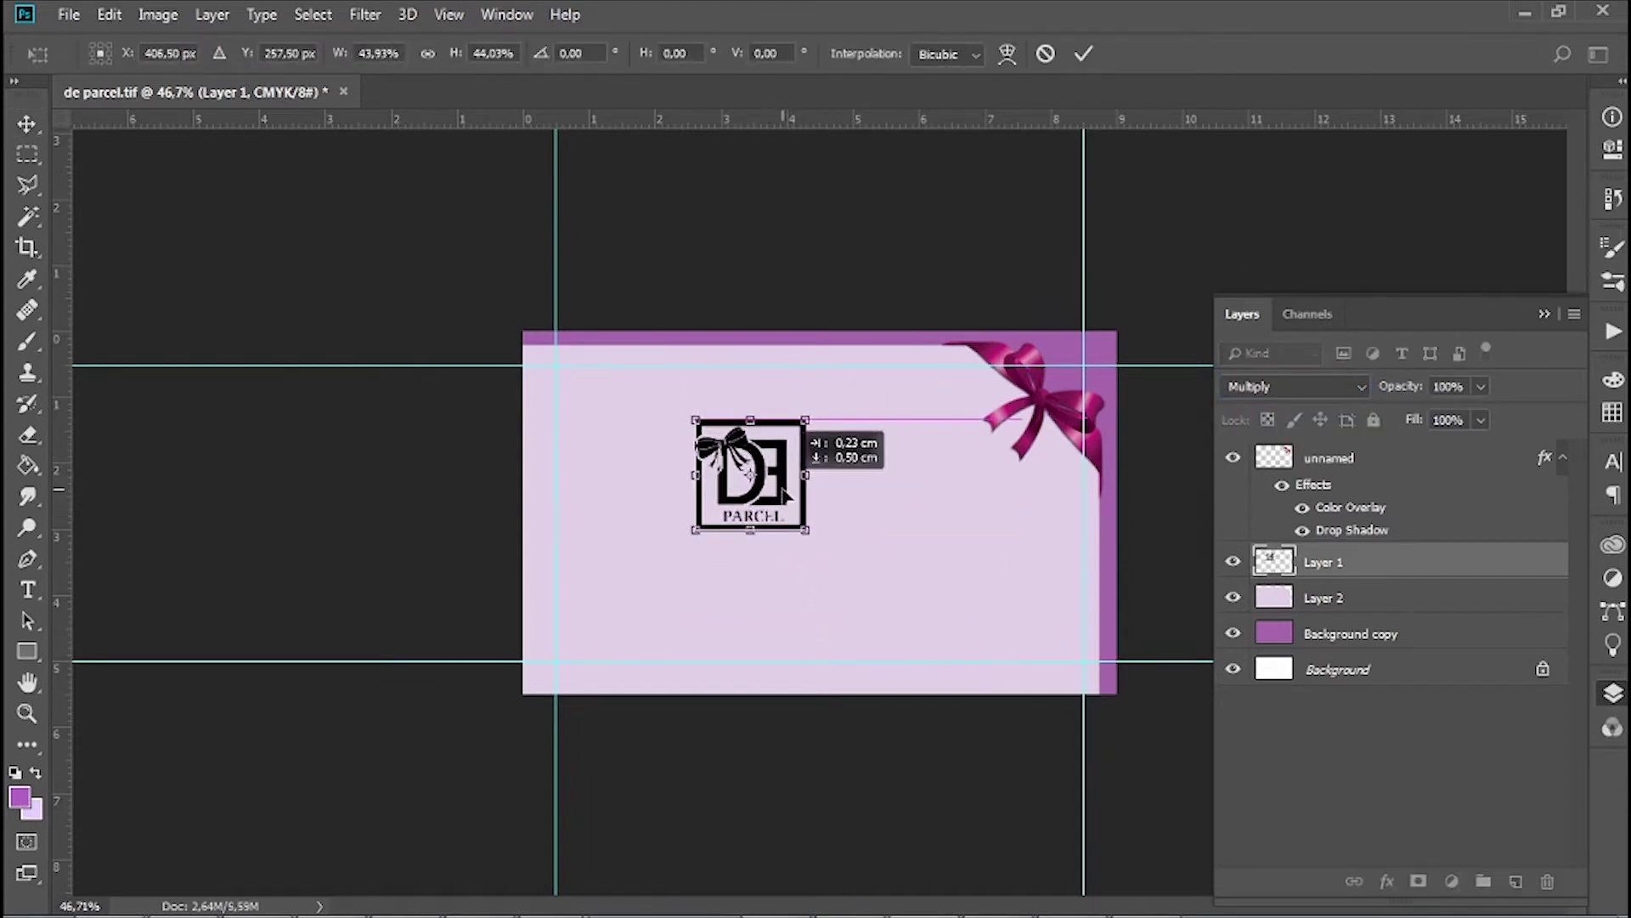
{"action": "left_click", "coordinate": [26, 117]}
{"action": "left_click", "coordinate": [722, 361]}
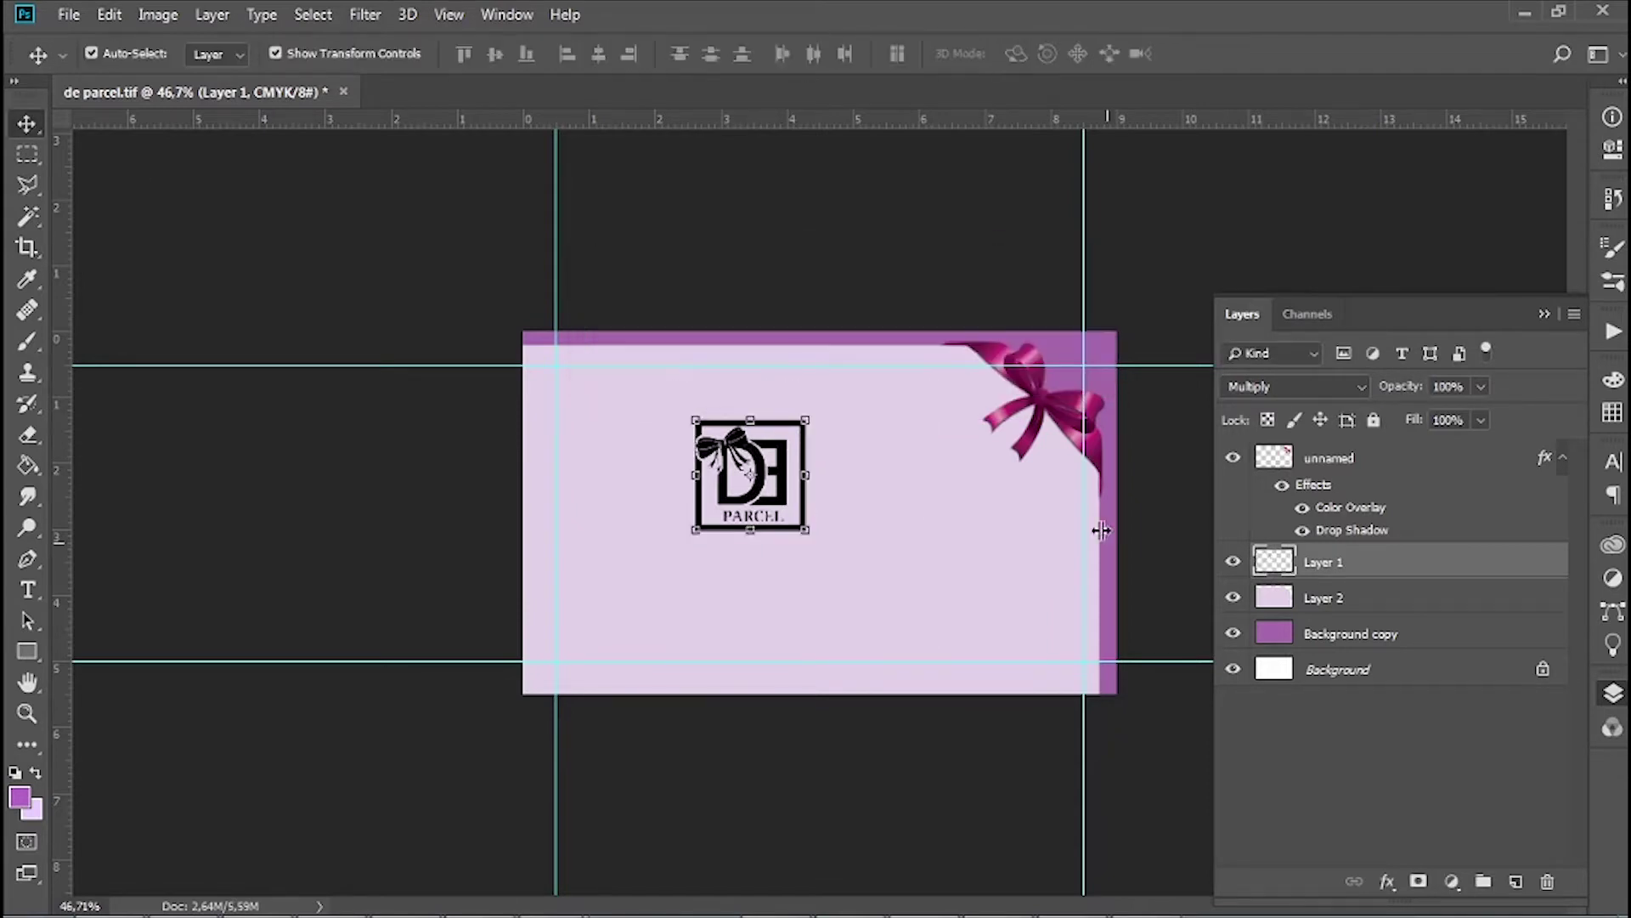
Drag a vertical guide to the card's centre
{"action": "left_click", "coordinate": [1339, 642]}
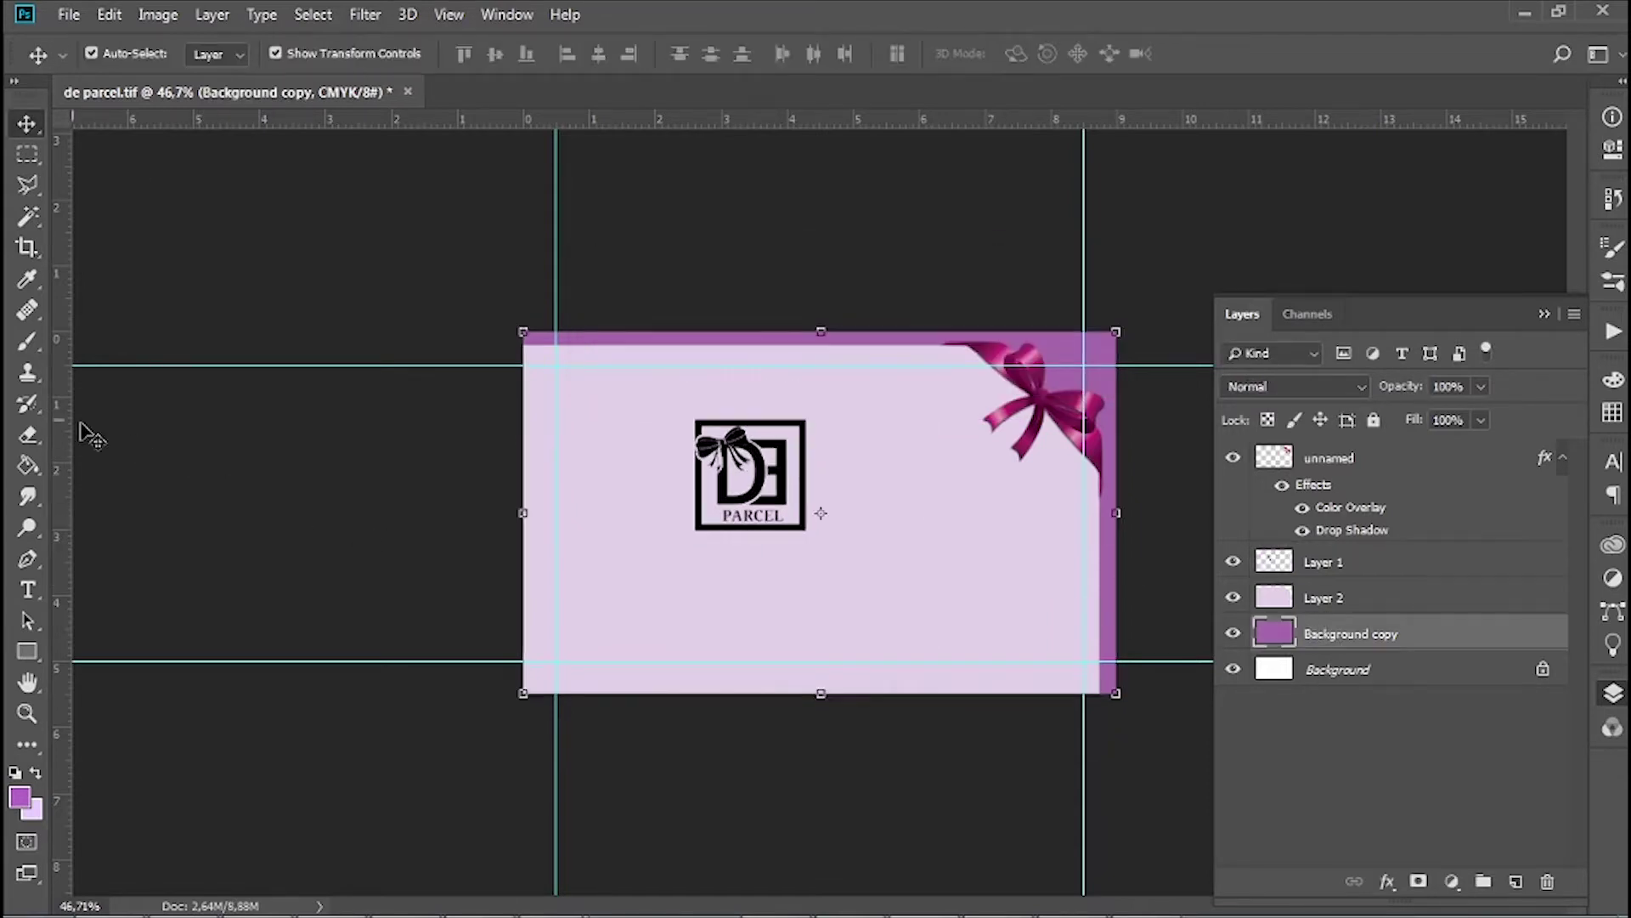
{"action": "left_click_drag", "start_coordinate": [61, 416], "coordinate": [797, 531]}
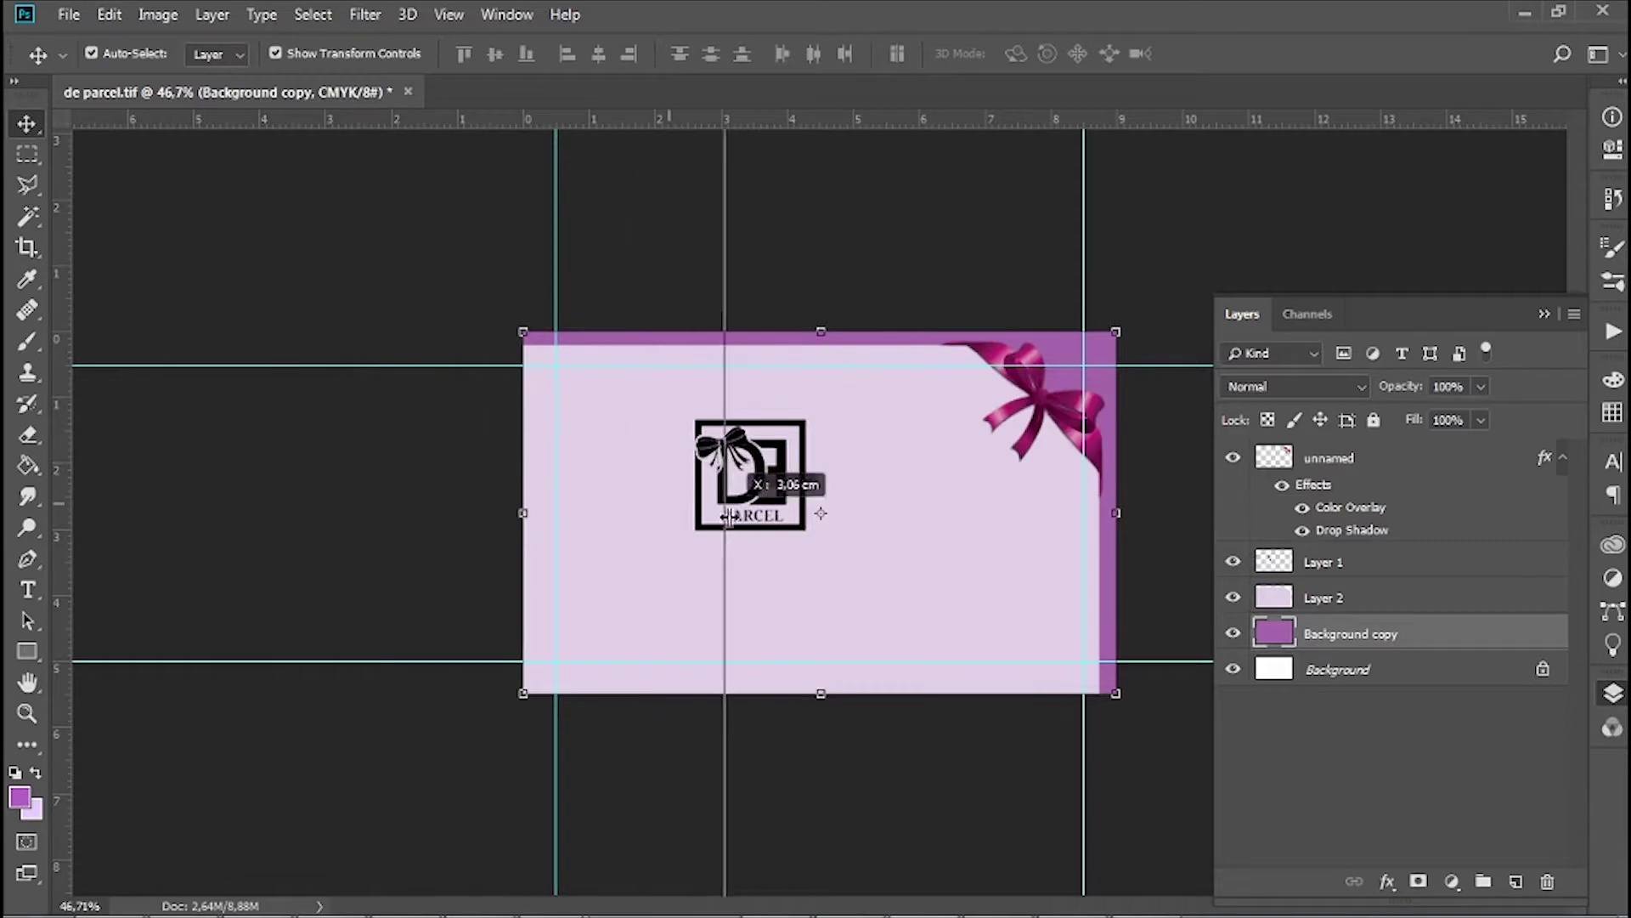
{"action": "left_click_drag", "start_coordinate": [796, 531], "coordinate": [820, 531]}
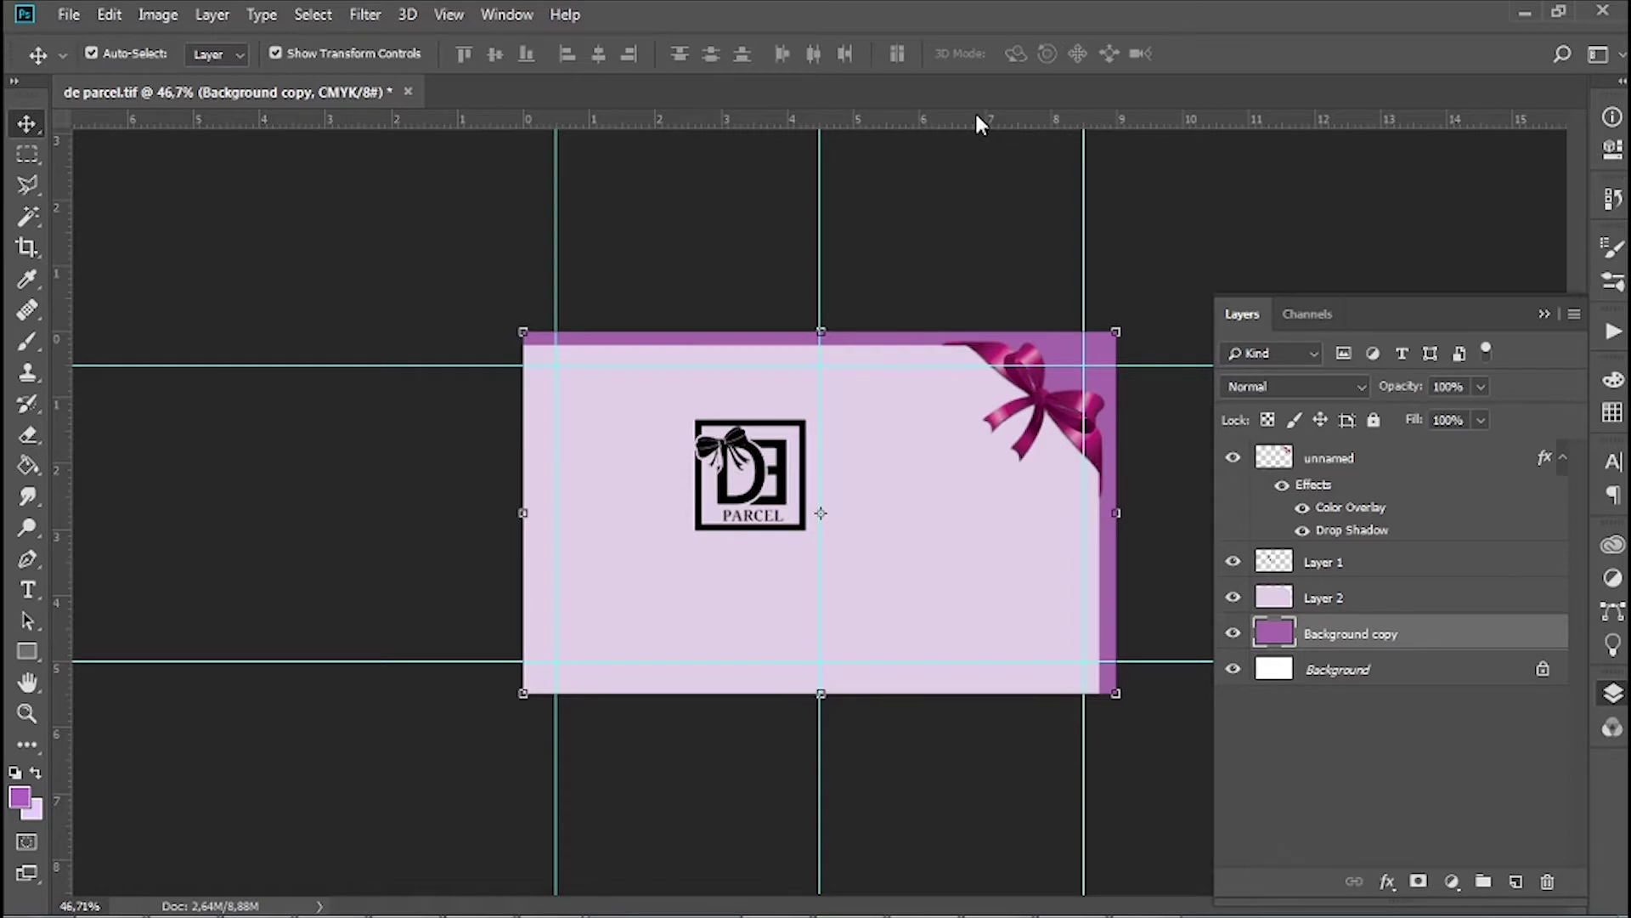
Move the logo up and left of centre and scale it to about 90%
{"action": "key", "text": "ctrl+1"}
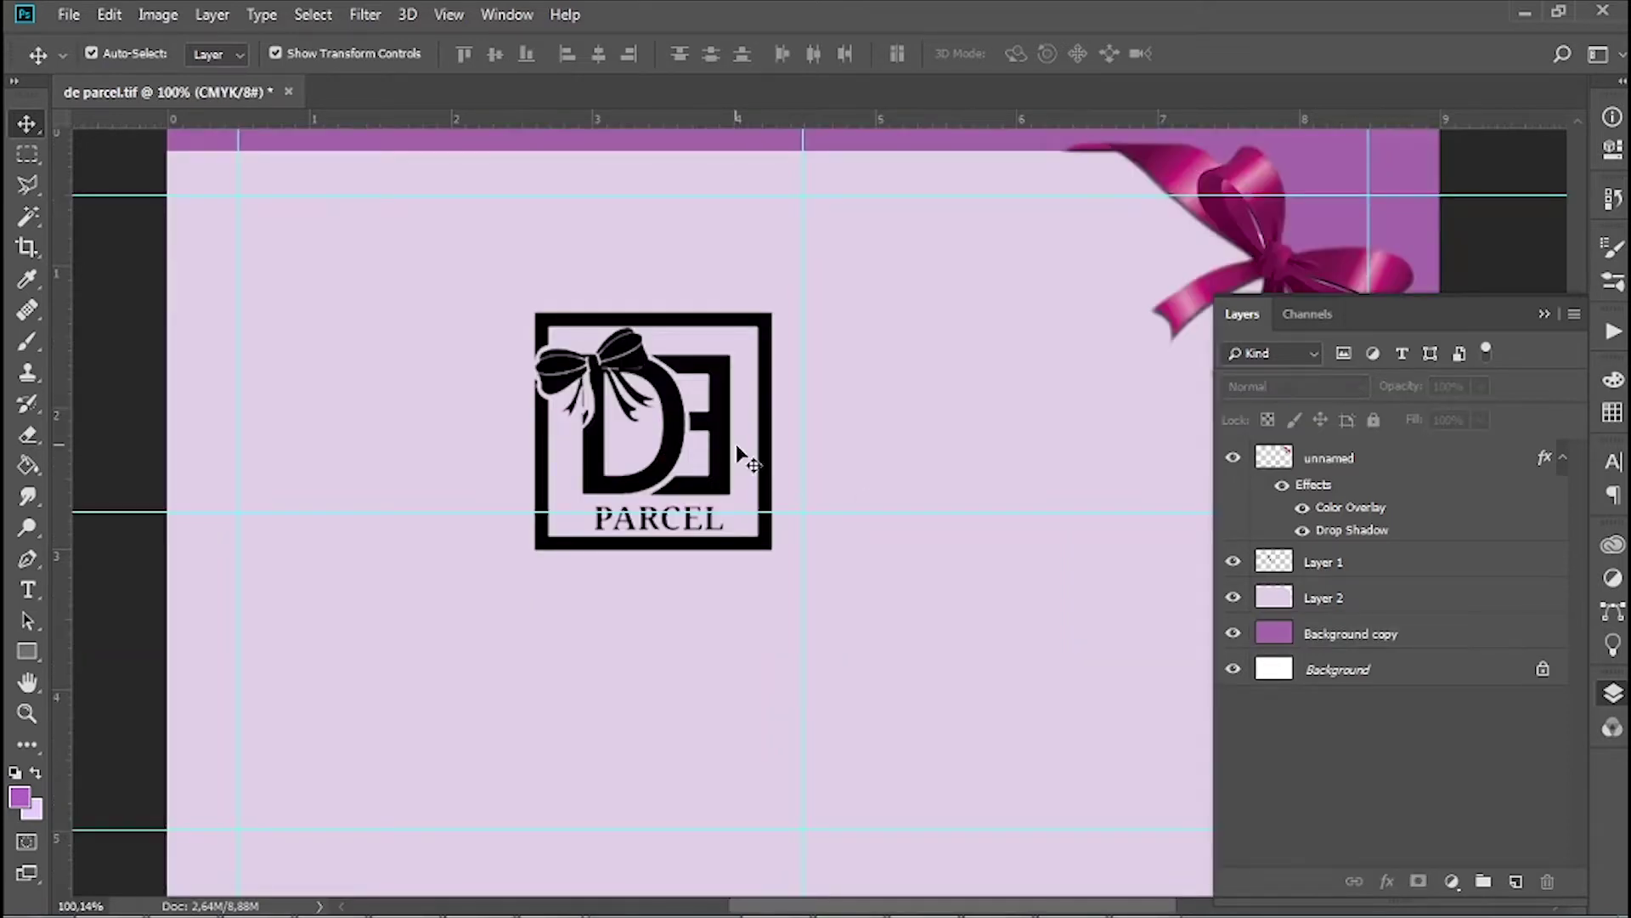
{"action": "left_click_drag", "start_coordinate": [736, 443], "coordinate": [717, 405]}
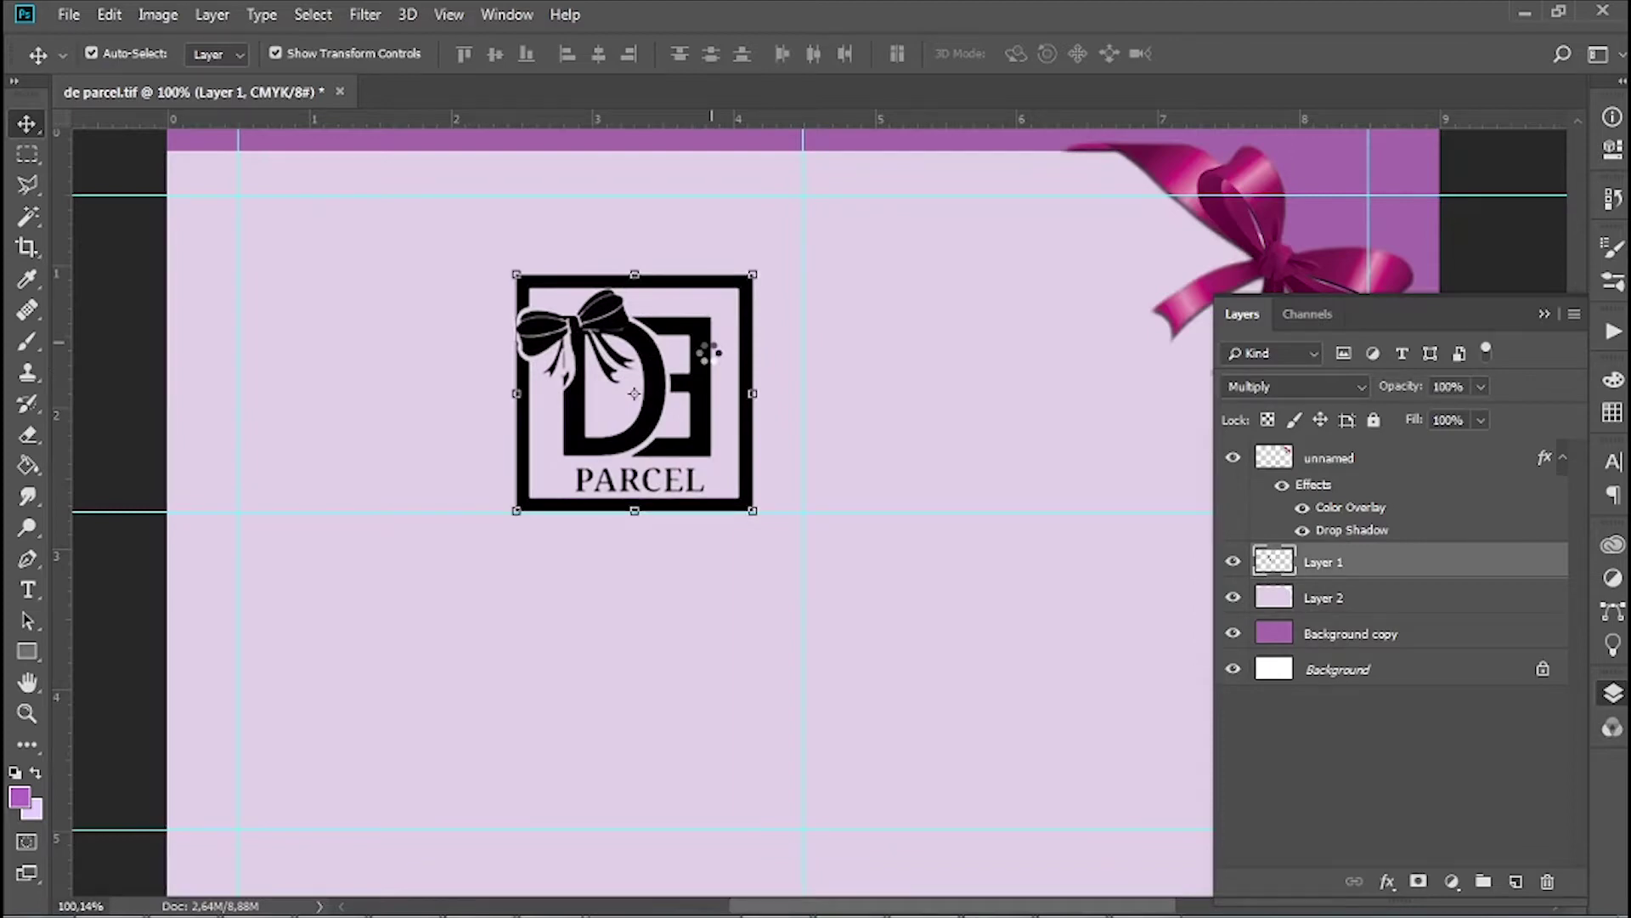
{"action": "left_click_drag", "start_coordinate": [753, 274], "coordinate": [729, 297]}
{"action": "key", "text": "t"}
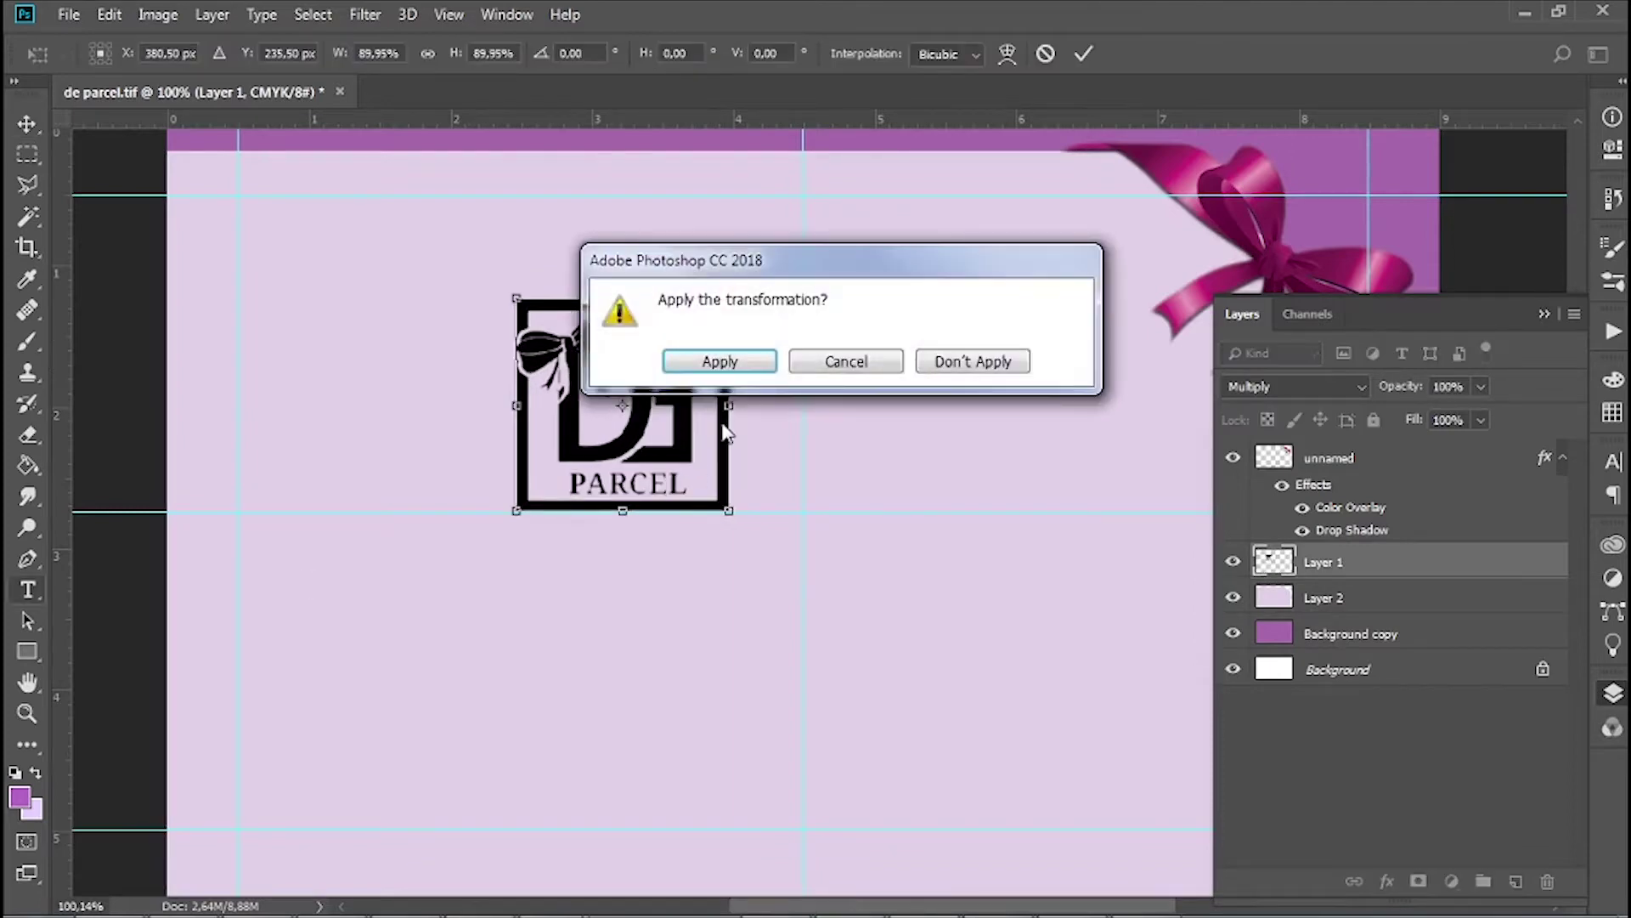
{"action": "key", "text": "Return"}
Type 'DE Parcel' right of the logo and colour it black (000000)
{"action": "left_click", "coordinate": [841, 416]}
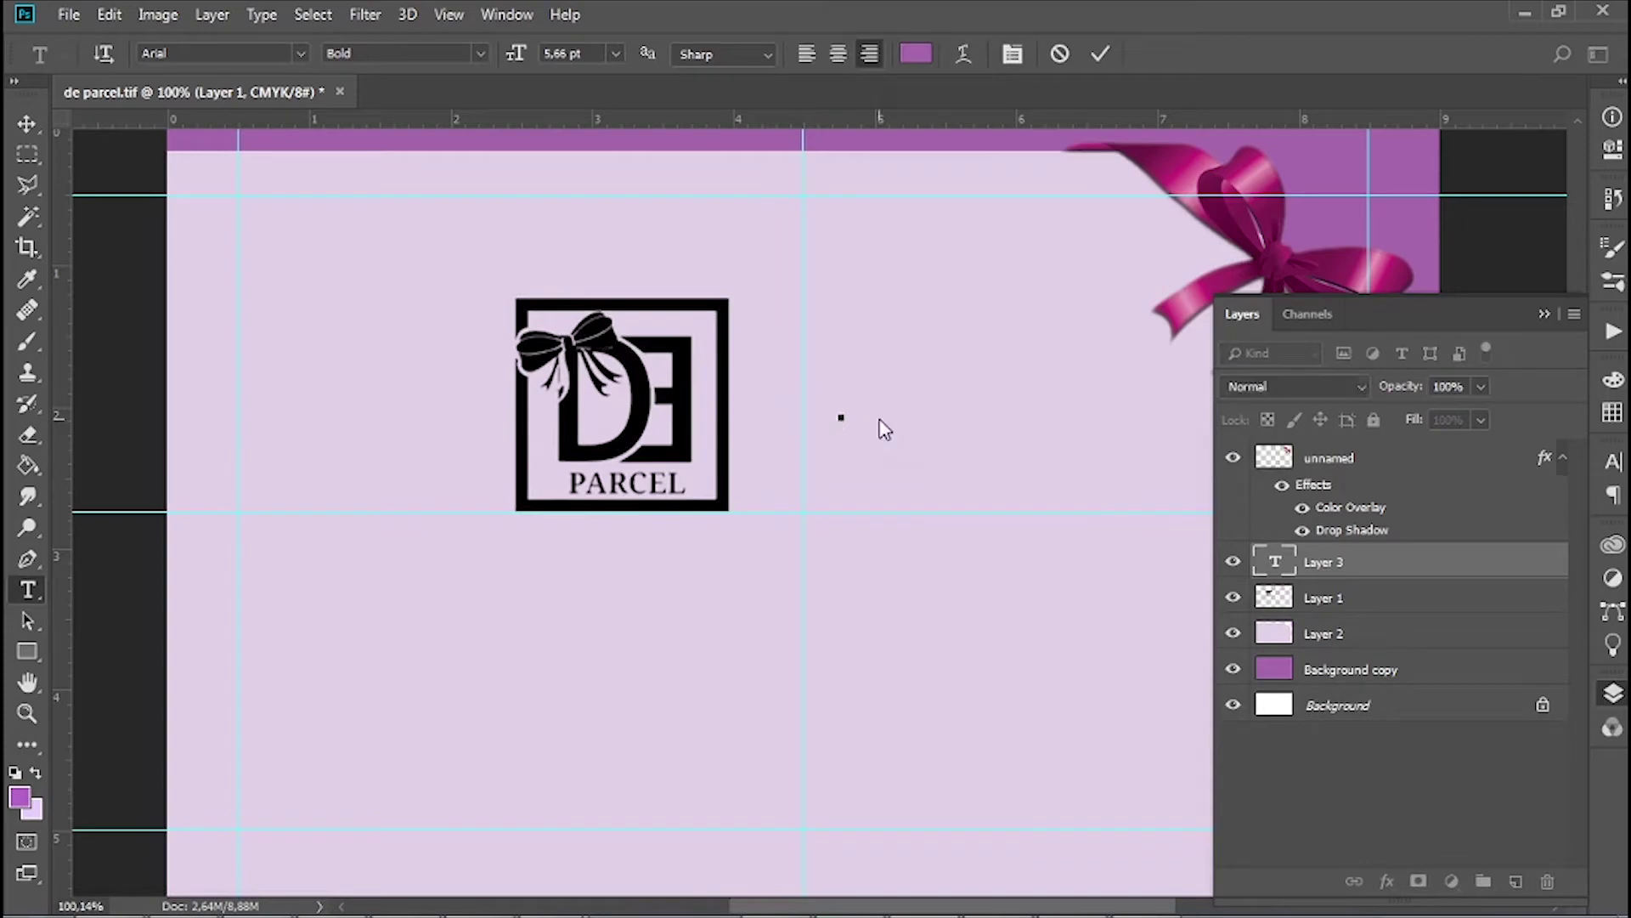
{"action": "type", "text": "DE"}
{"action": "type", "text": " Parcel"}
{"action": "key", "text": "ctrl+a"}
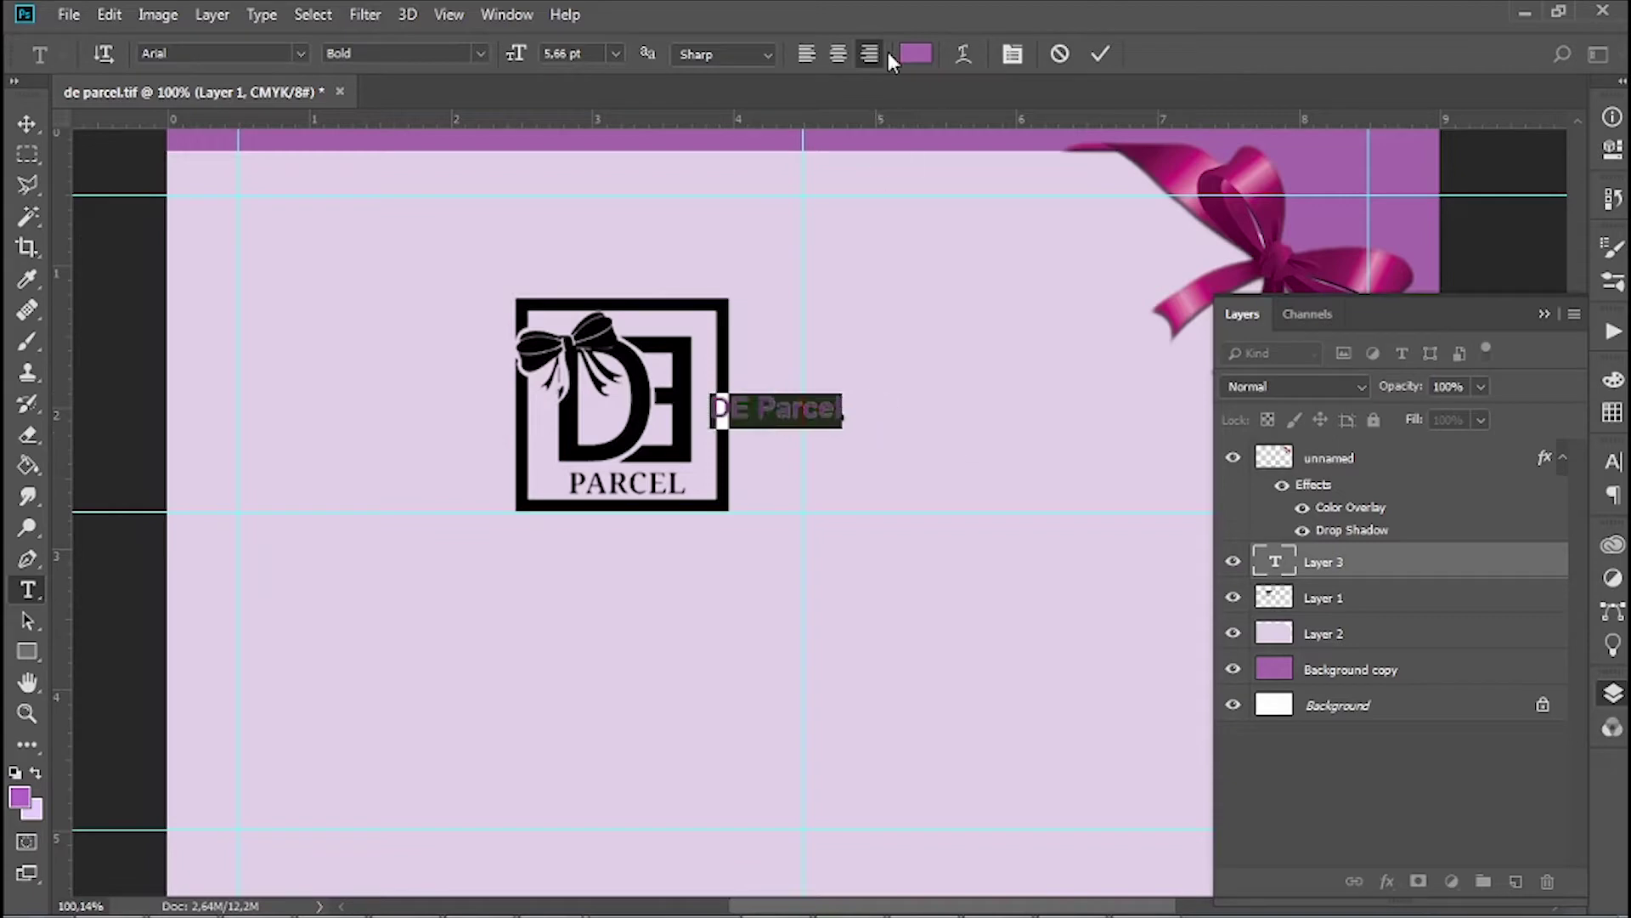
{"action": "left_click", "coordinate": [916, 53]}
{"action": "type", "text": "000000"}
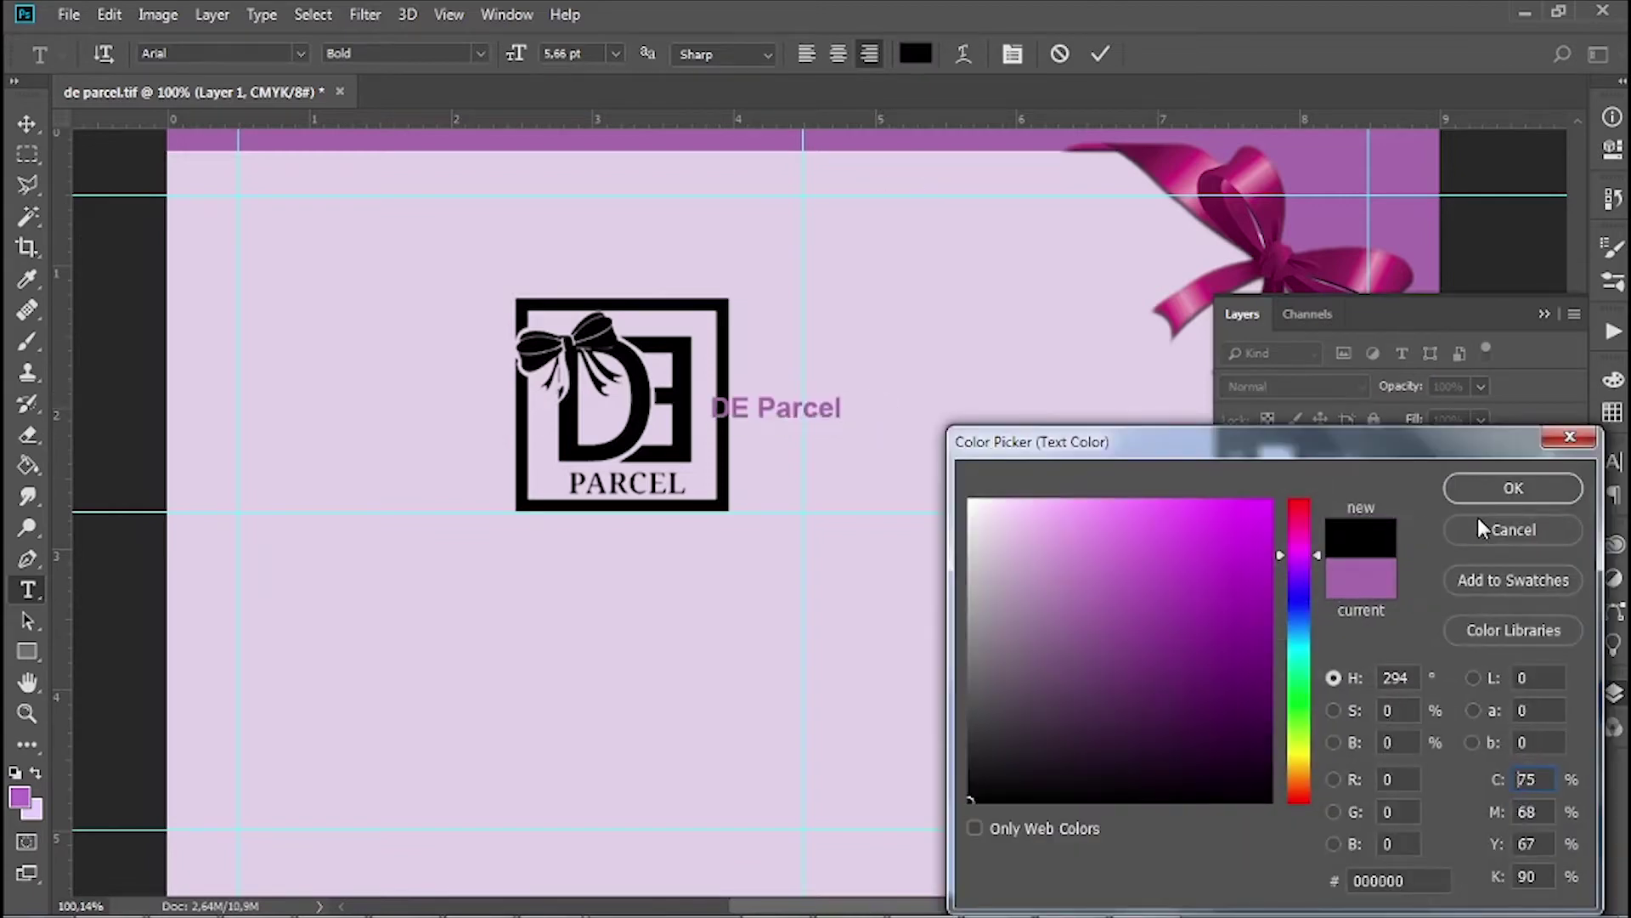
{"action": "left_click", "coordinate": [1444, 484]}
{"action": "left_click", "coordinate": [27, 126]}
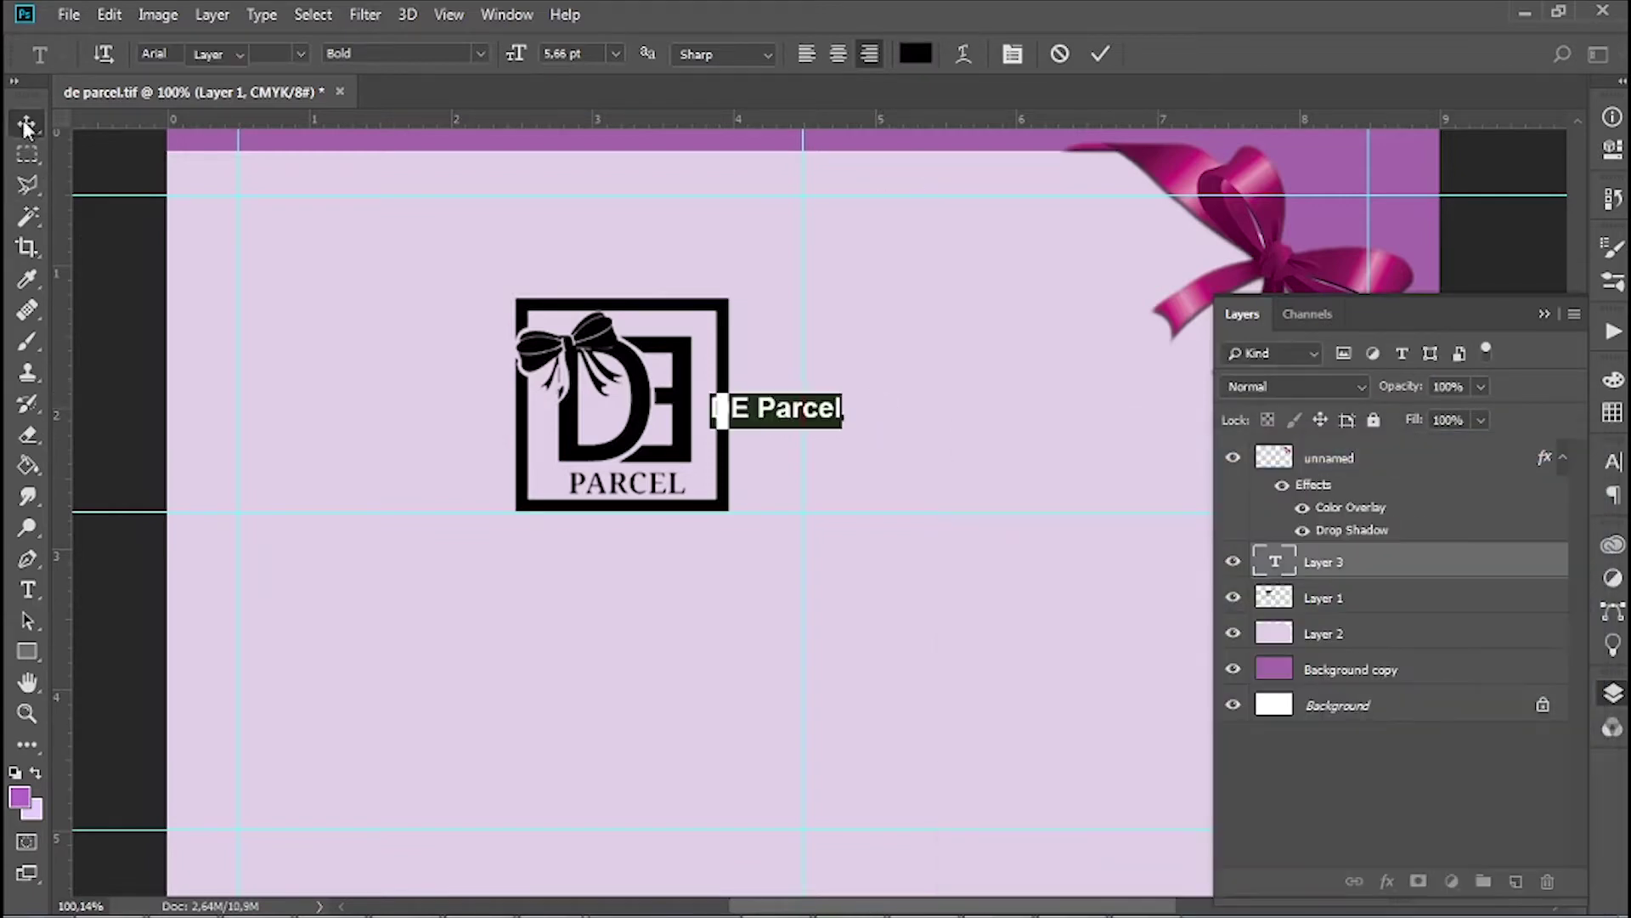
{"action": "scroll", "coordinate": [964, 455], "scroll_direction": "up", "scroll_amount": 3}
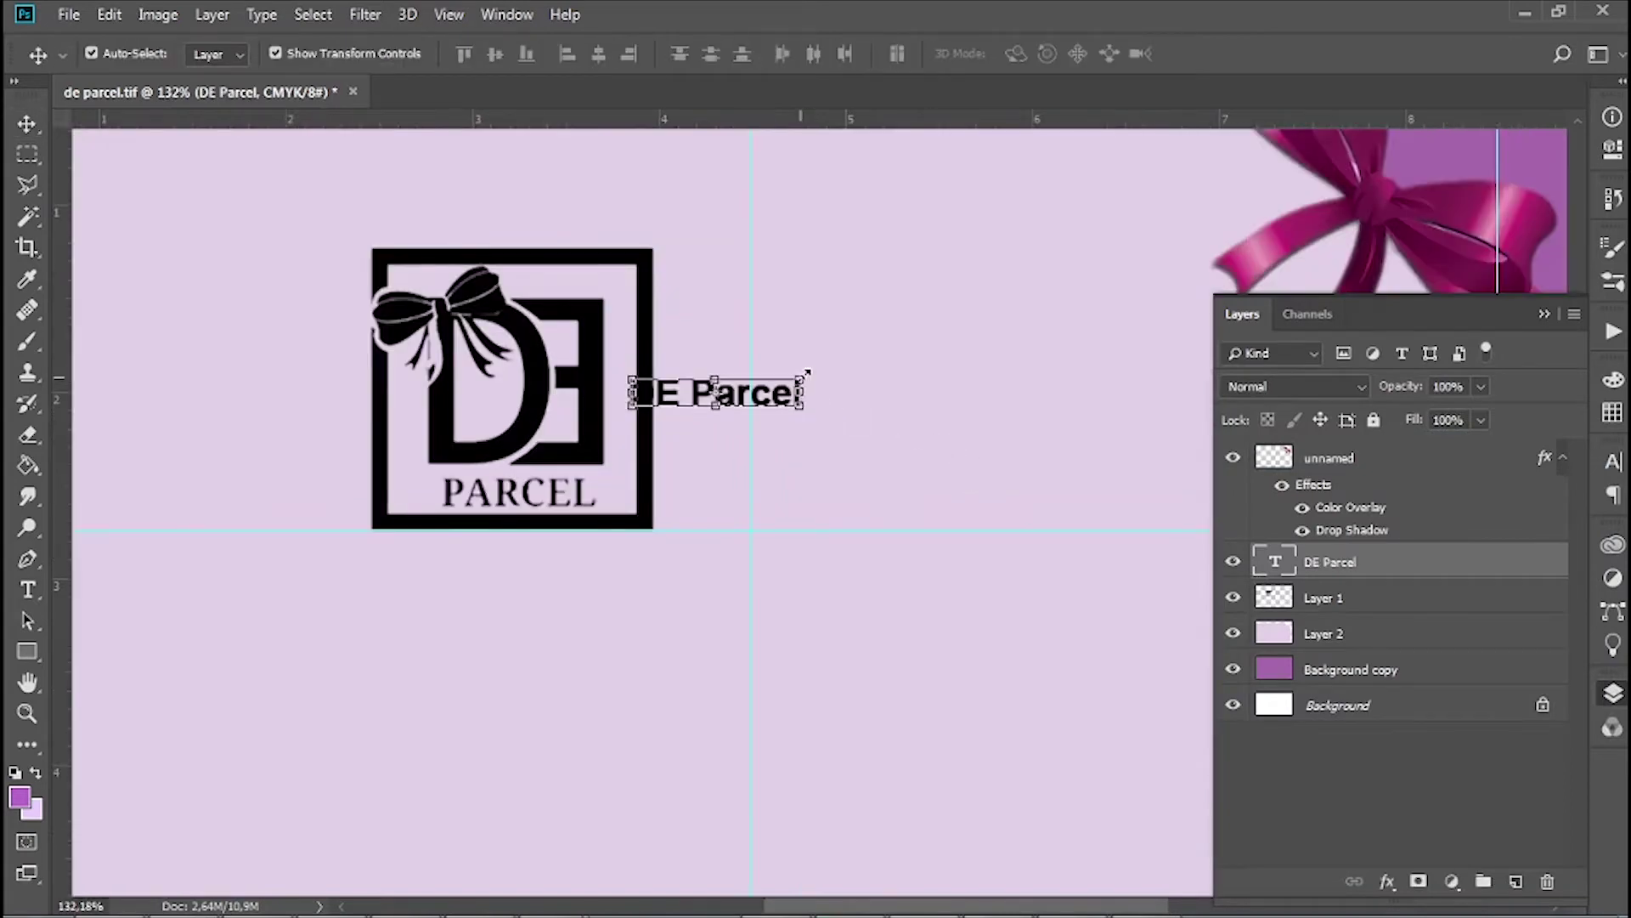
Enlarge the DE Parcel text, set it in Bellsmore Brush, and move it toward the logo
{"action": "left_click_drag", "start_coordinate": [806, 372], "coordinate": [975, 330]}
{"action": "key", "text": "Return"}
{"action": "scroll", "coordinate": [933, 487], "scroll_direction": "down", "scroll_amount": 3}
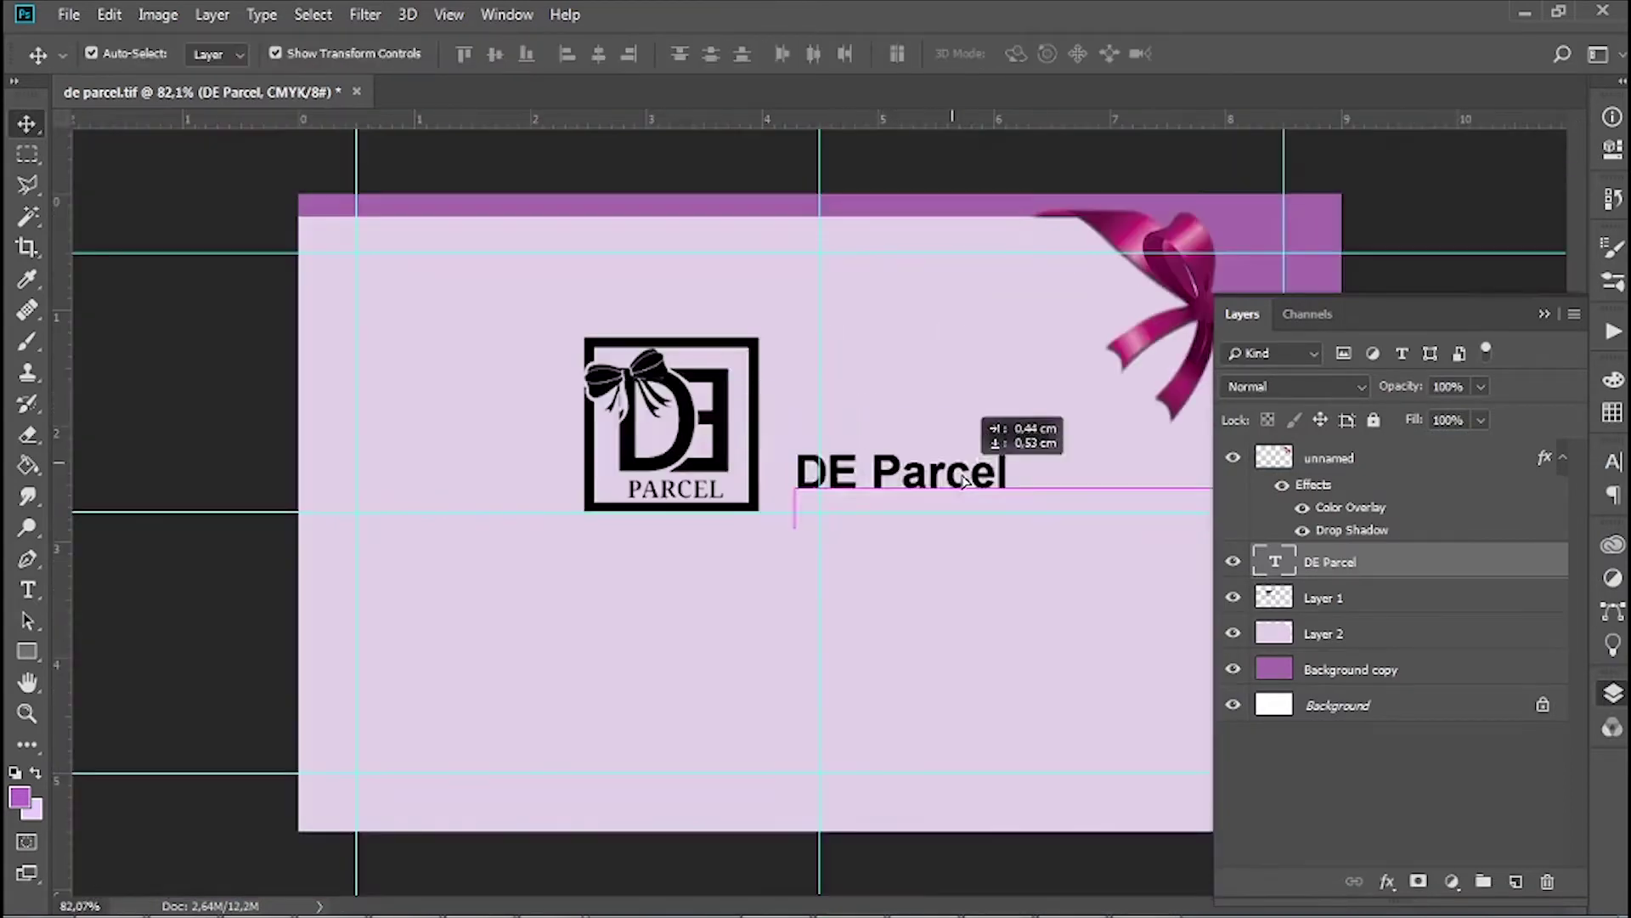
{"action": "left_click", "coordinate": [1613, 461]}
{"action": "left_click", "coordinate": [1473, 491]}
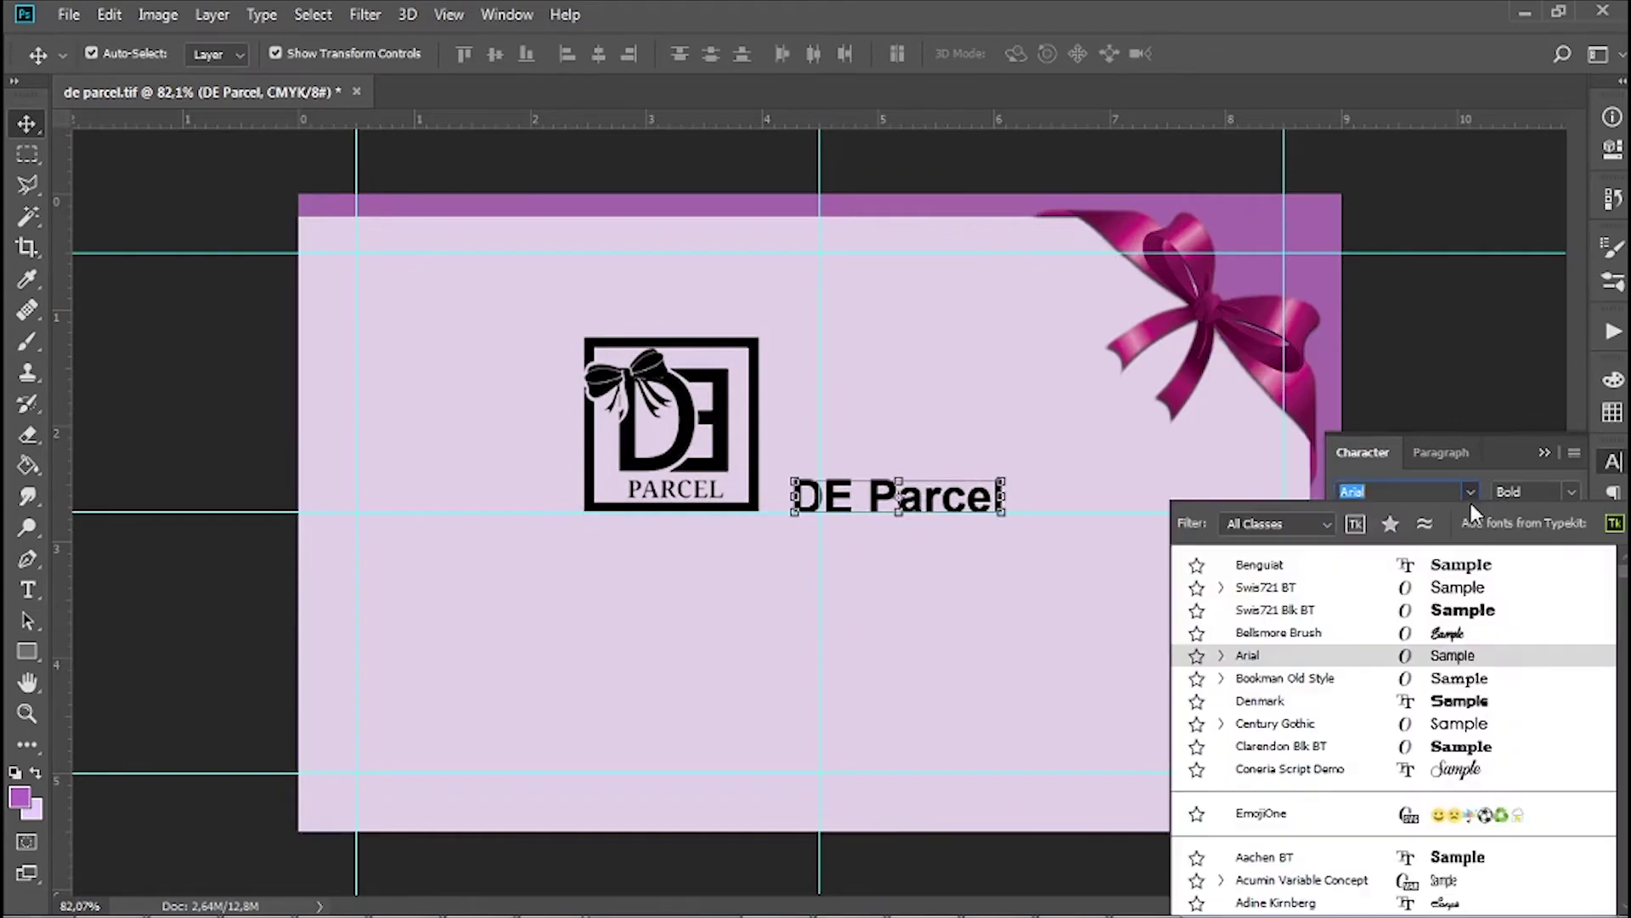
{"action": "left_click", "coordinate": [1445, 636]}
{"action": "key", "text": "ctrl+t"}
{"action": "left_click_drag", "start_coordinate": [1006, 478], "coordinate": [1150, 415]}
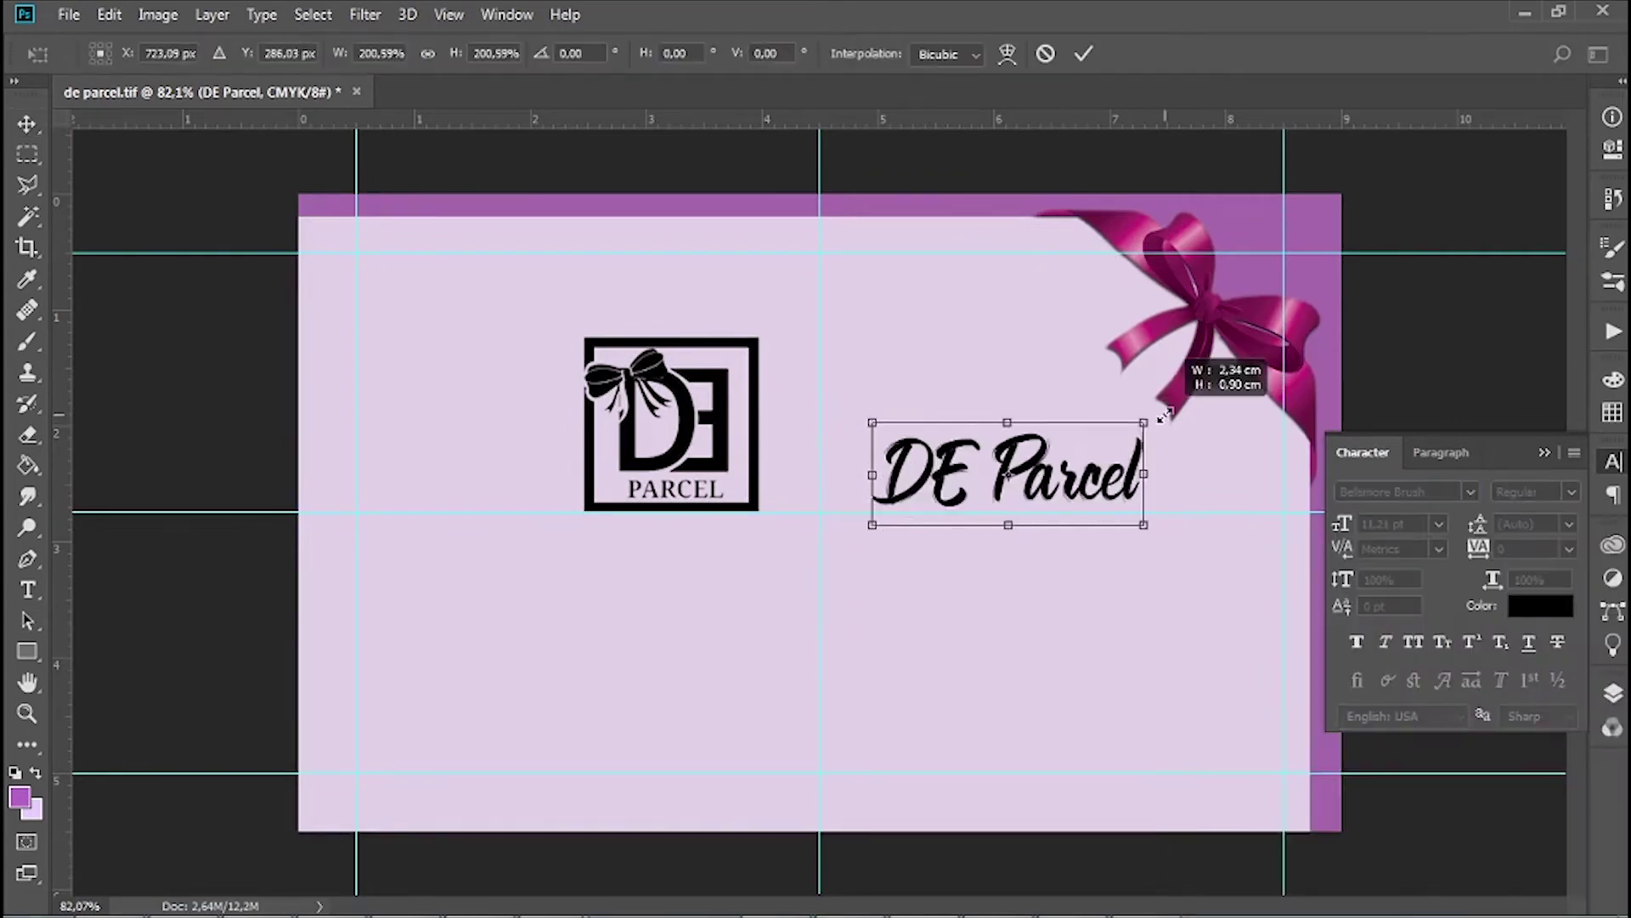
{"action": "left_click_drag", "start_coordinate": [1103, 474], "coordinate": [1005, 473]}
{"action": "left_click", "coordinate": [28, 590]}
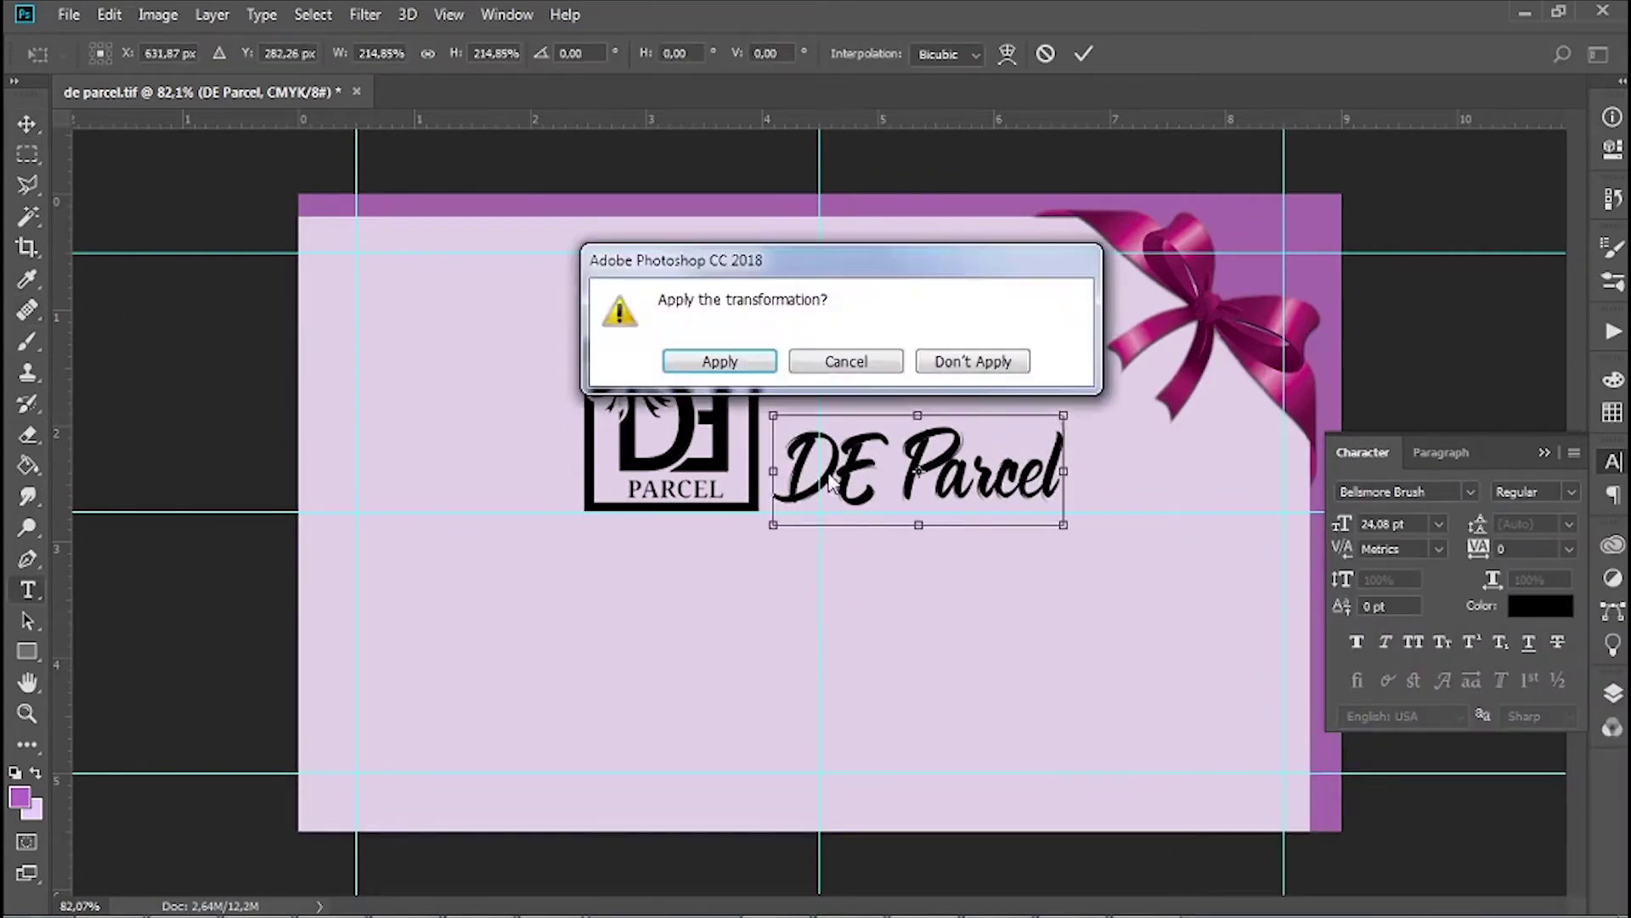
Set the word DE in Arial Bold
{"action": "key", "text": "Return"}
{"action": "double_click", "coordinate": [829, 468]}
{"action": "left_click", "coordinate": [1470, 491]}
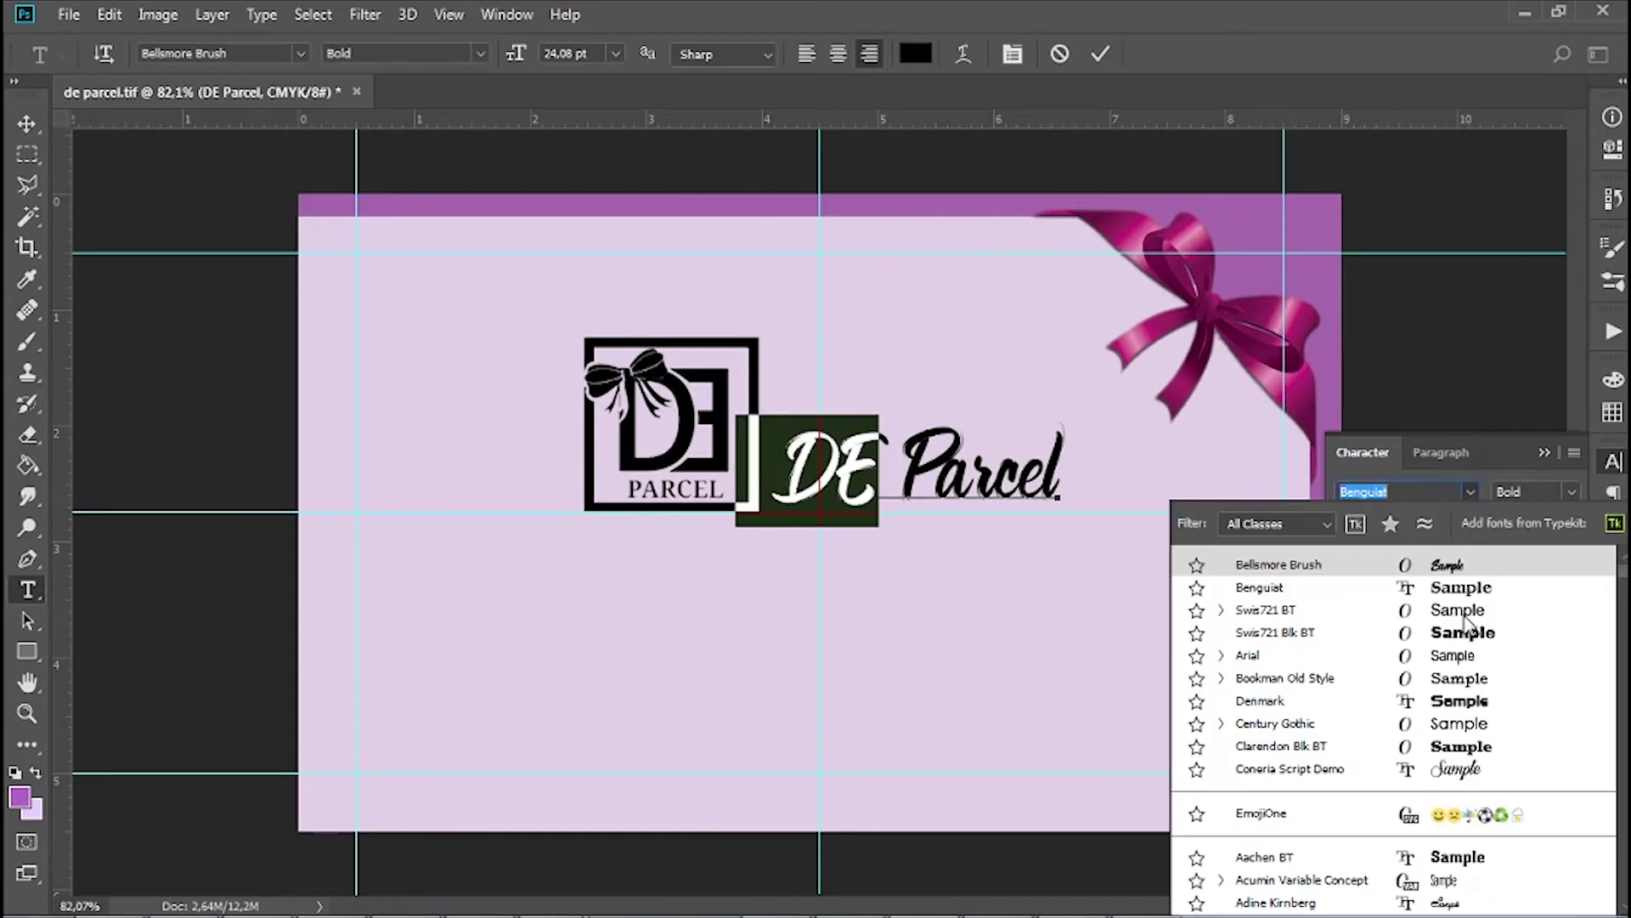
{"action": "scroll", "coordinate": [1461, 722], "scroll_direction": "down", "scroll_amount": 1}
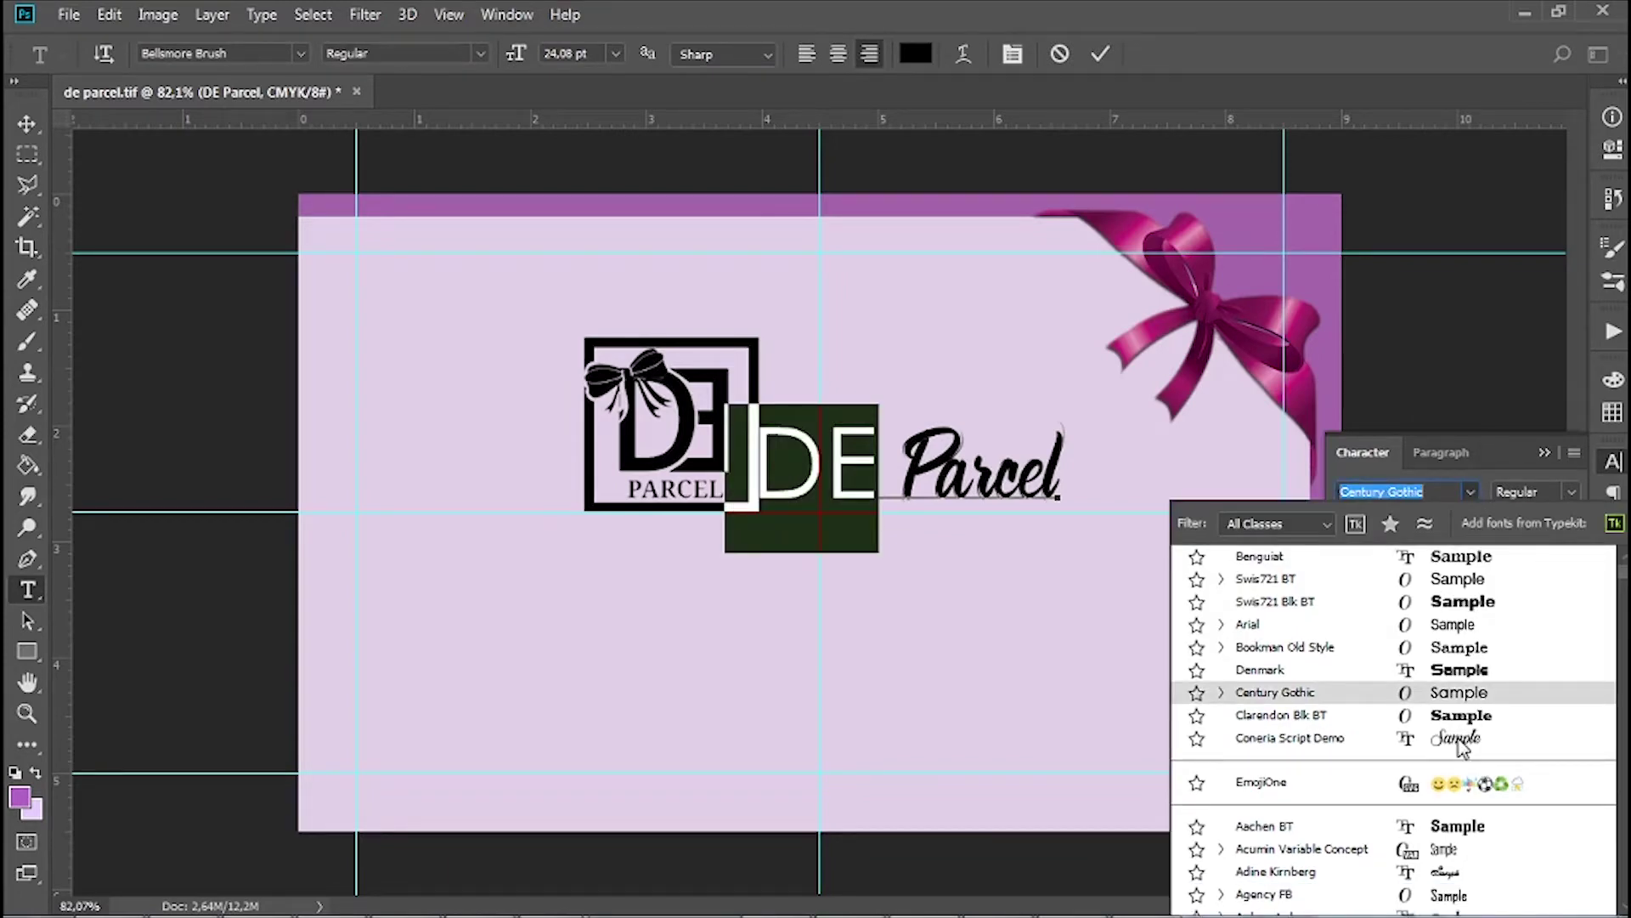
{"action": "left_click", "coordinate": [1247, 623]}
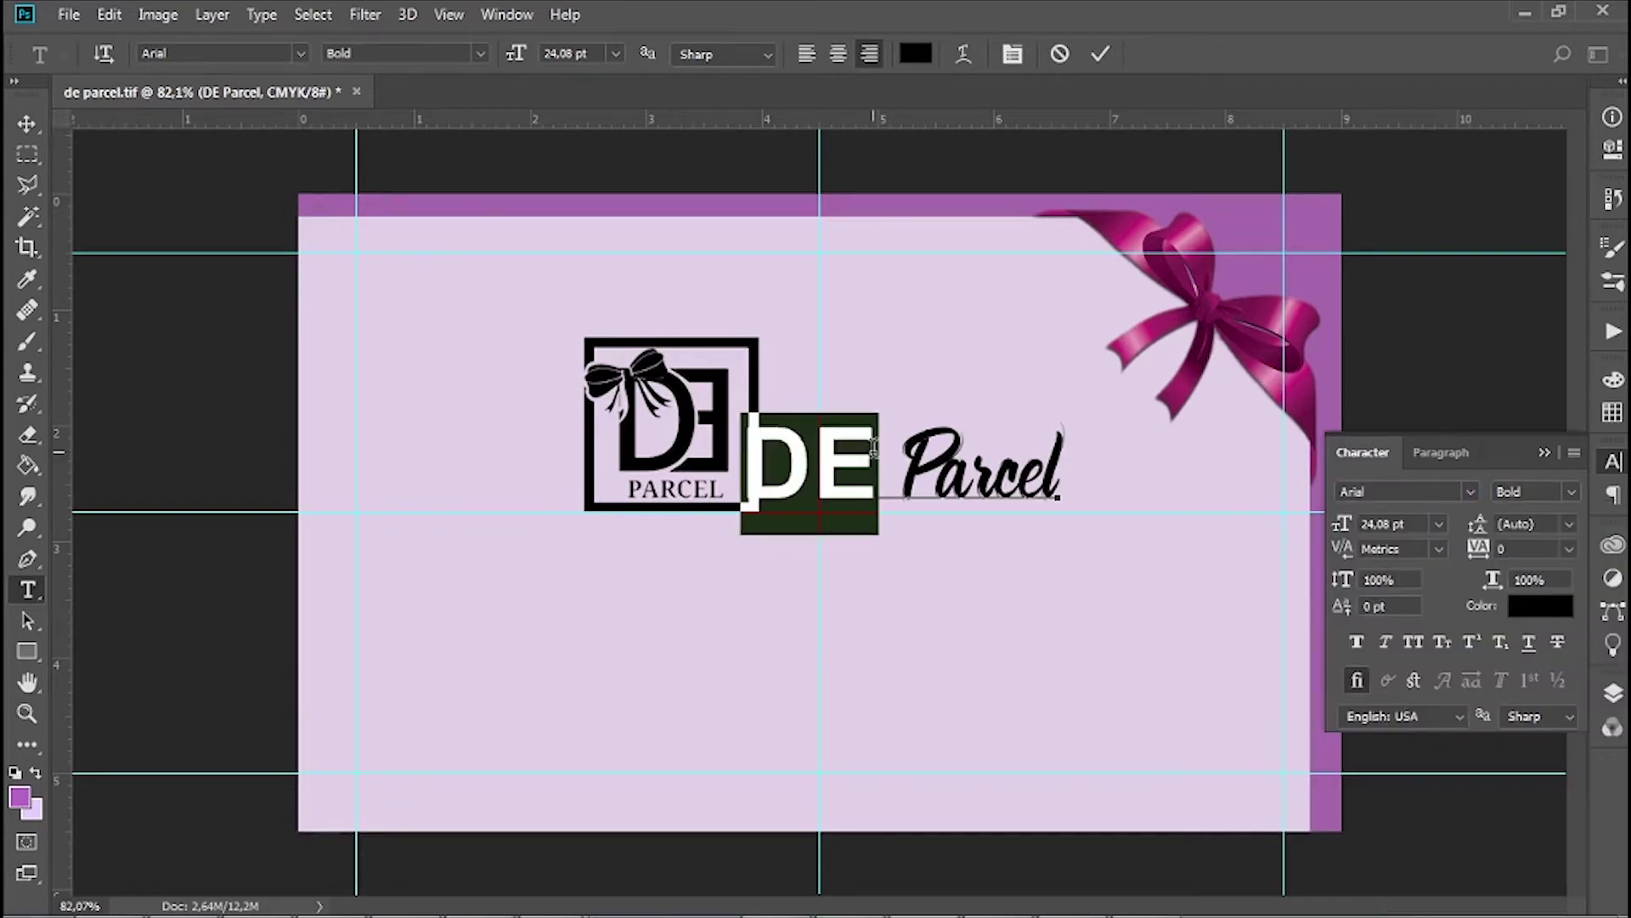
{"action": "key", "text": "ctrl+Return"}
Move DE Parcel right and down and shrink it slightly
{"action": "key", "text": "v"}
{"action": "left_click_drag", "start_coordinate": [905, 455], "coordinate": [941, 467]}
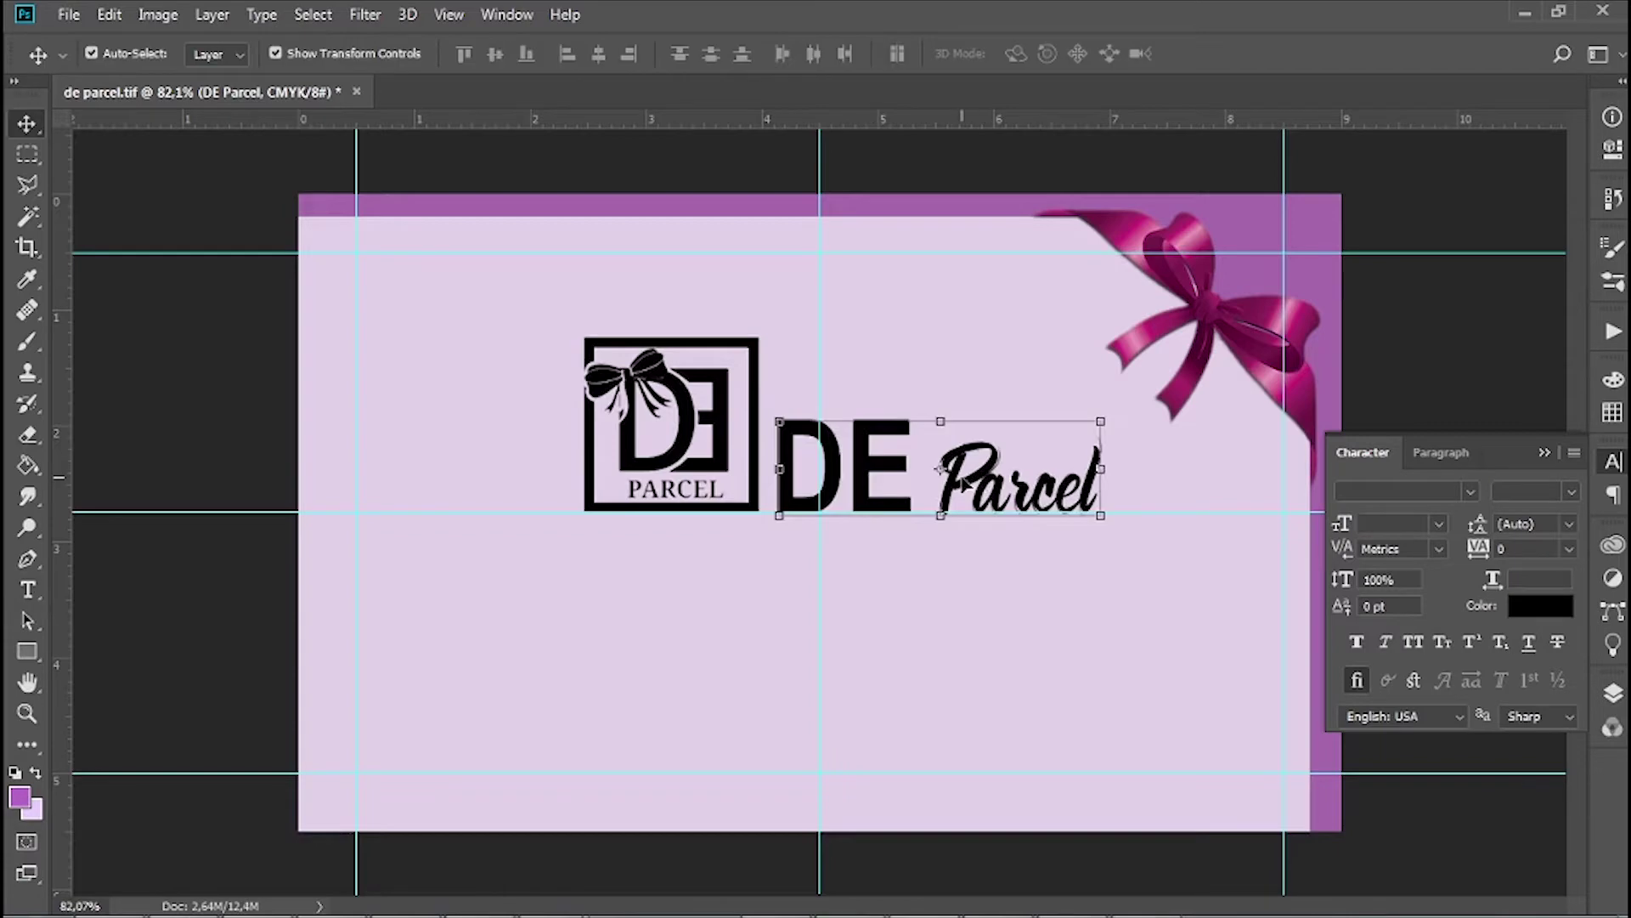
{"action": "left_click", "coordinate": [717, 360]}
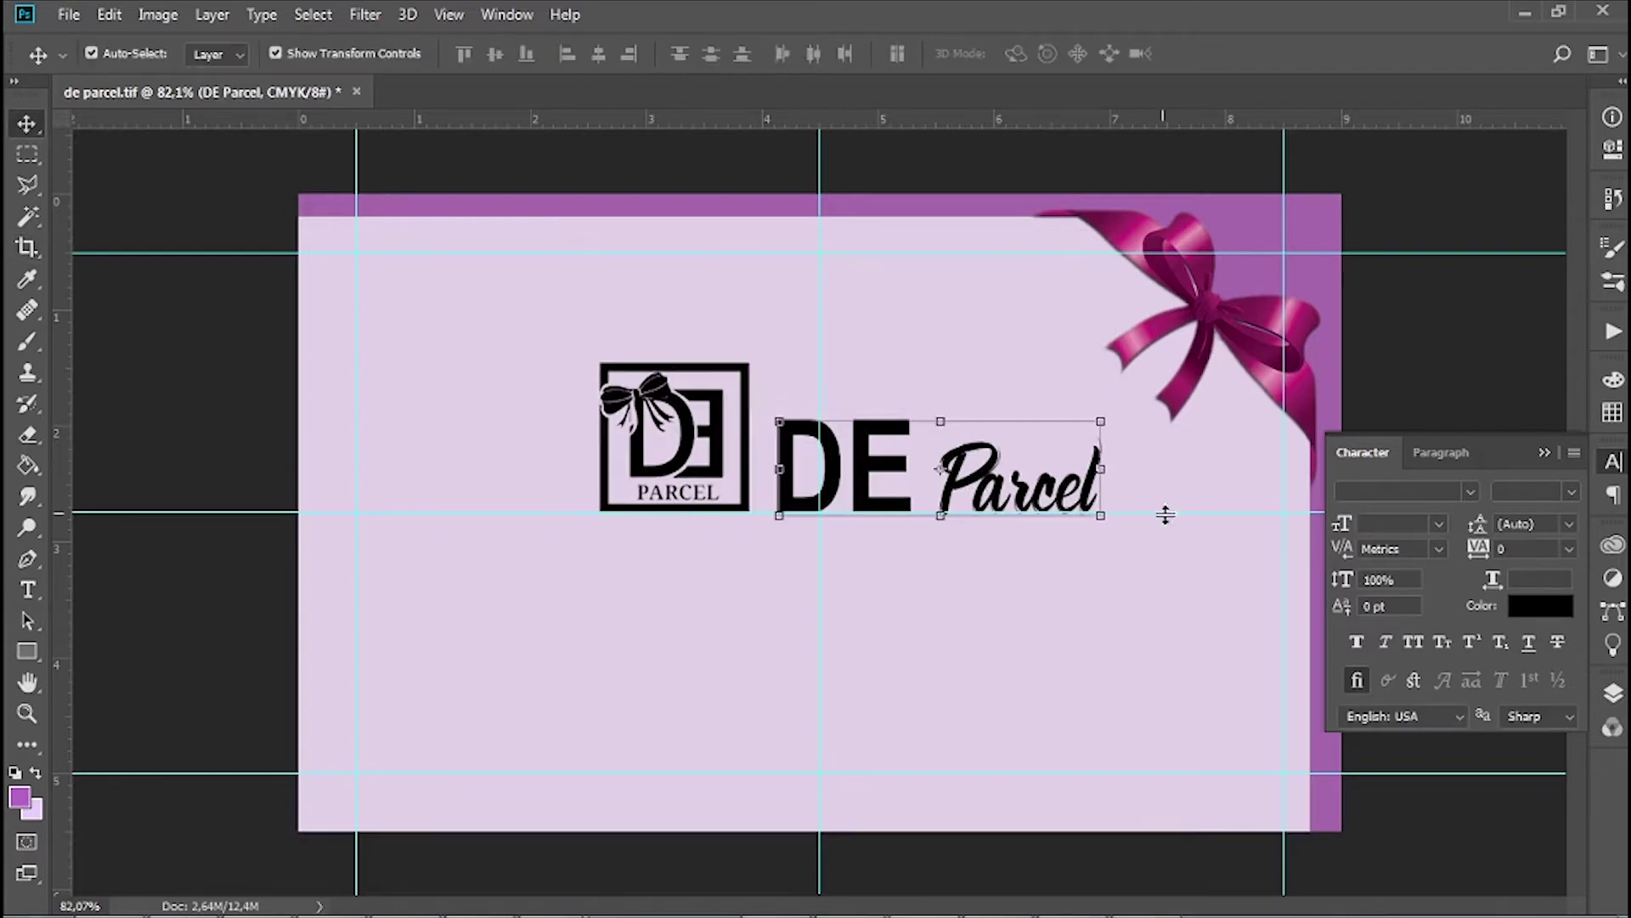
{"action": "left_click_drag", "start_coordinate": [1103, 418], "coordinate": [1097, 423]}
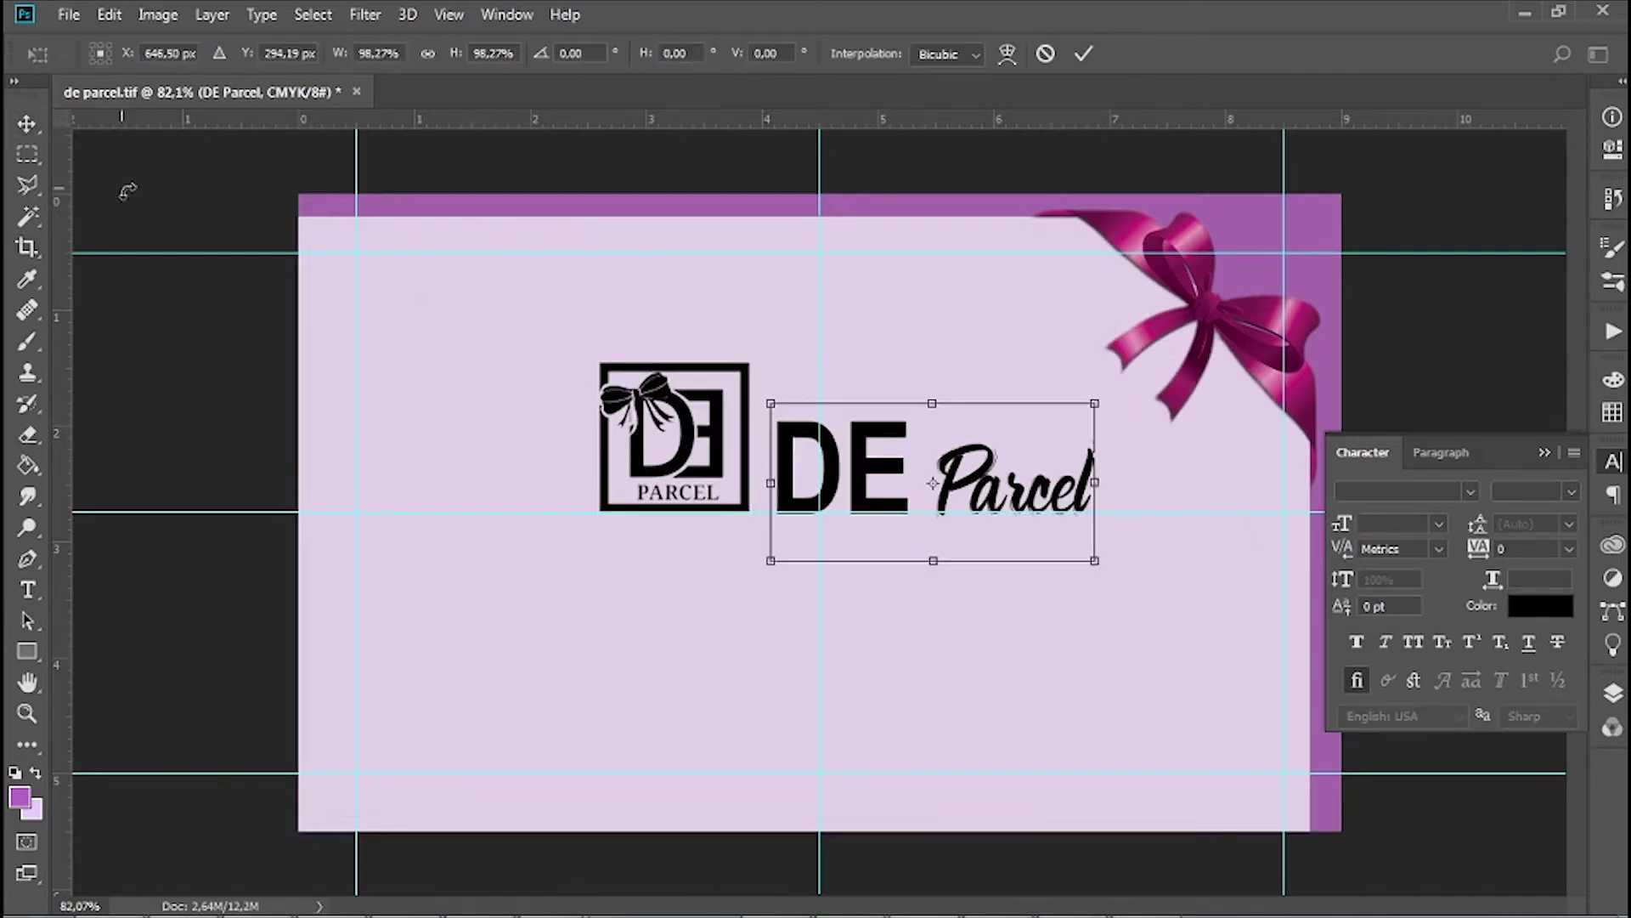
{"action": "key", "text": "Return"}
Scale the logo and name together to about 90%, move them up-left, and save
{"action": "left_click", "coordinate": [636, 463], "text": "shift"}
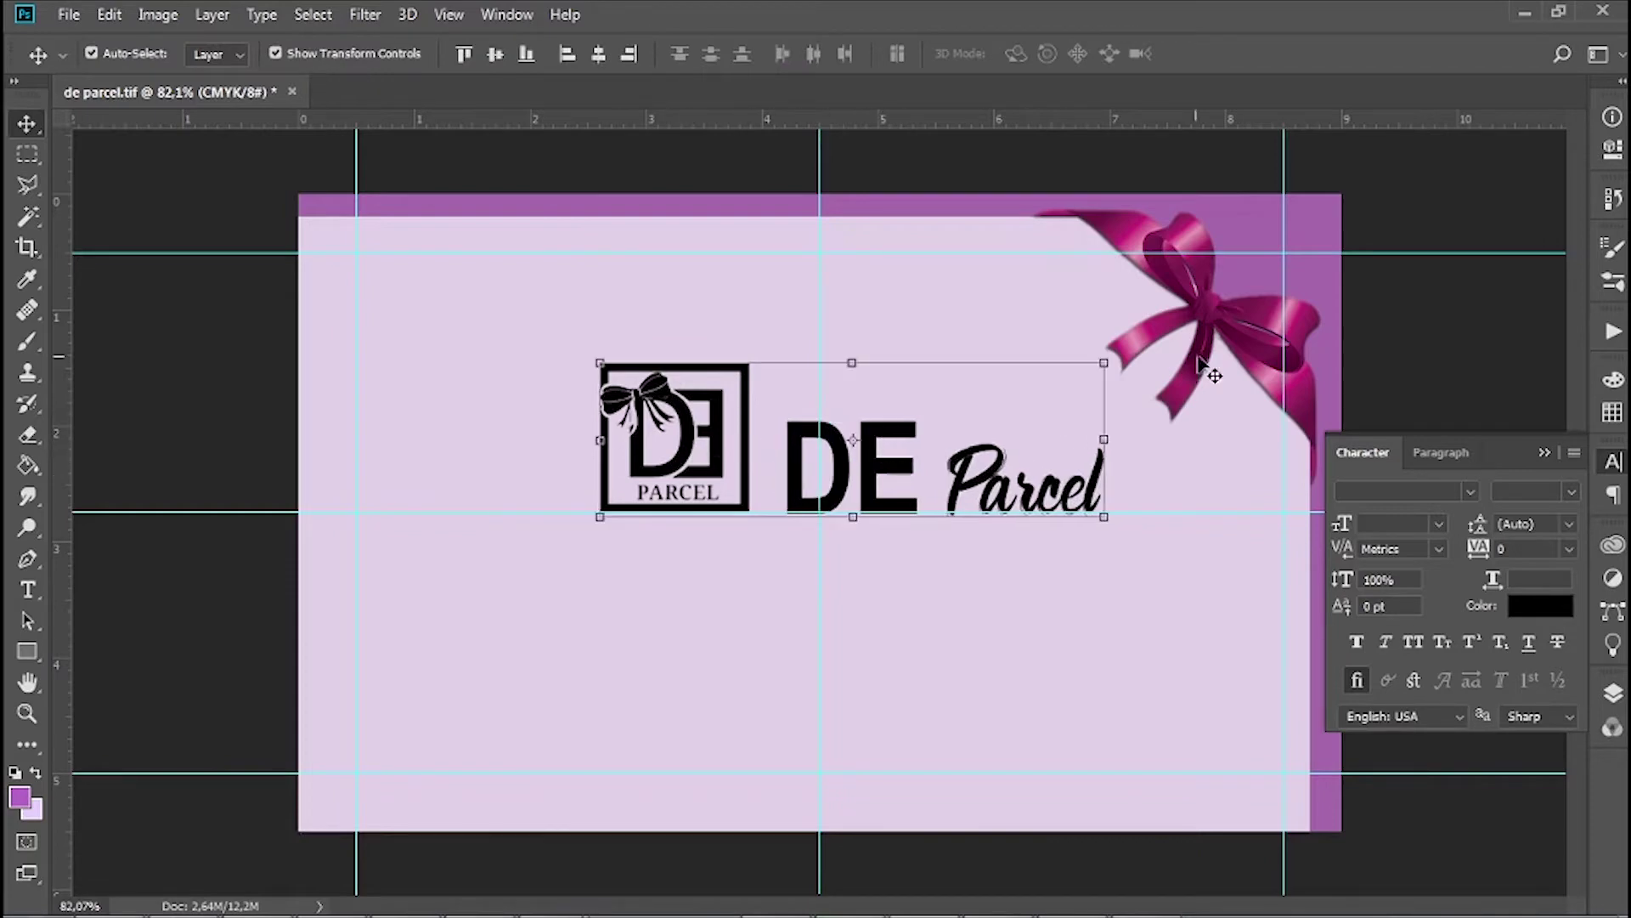
{"action": "key", "text": "ctrl+t"}
{"action": "left_click_drag", "start_coordinate": [1109, 362], "coordinate": [1053, 379]}
{"action": "left_click_drag", "start_coordinate": [876, 482], "coordinate": [869, 464]}
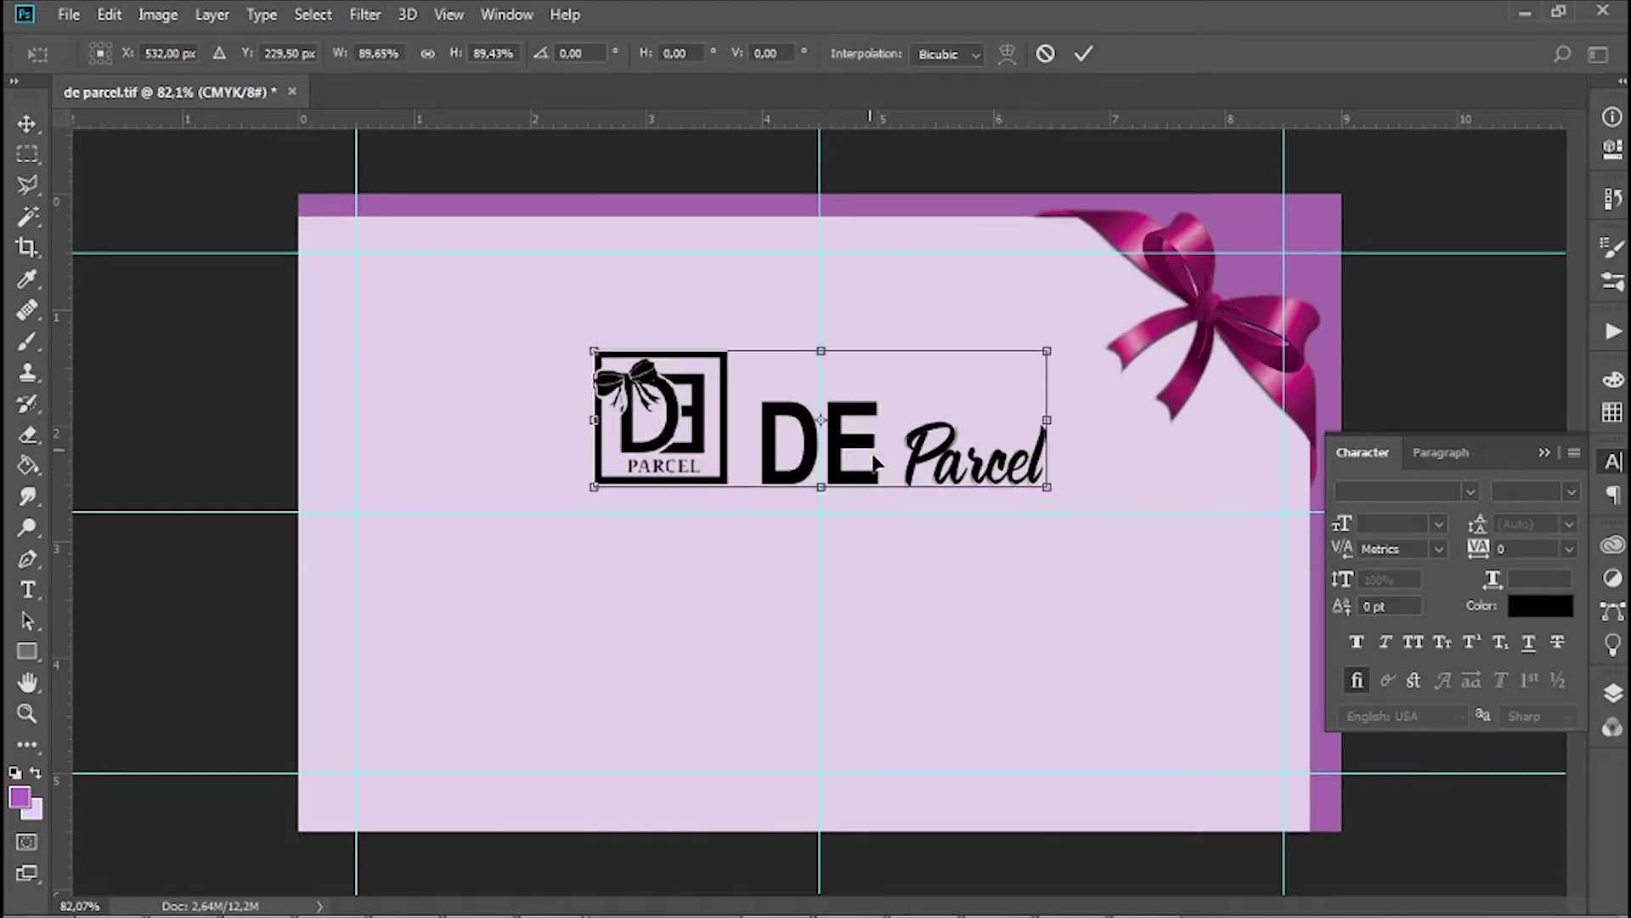
{"action": "key", "text": "Return"}
{"action": "key", "text": "ctrl+s"}
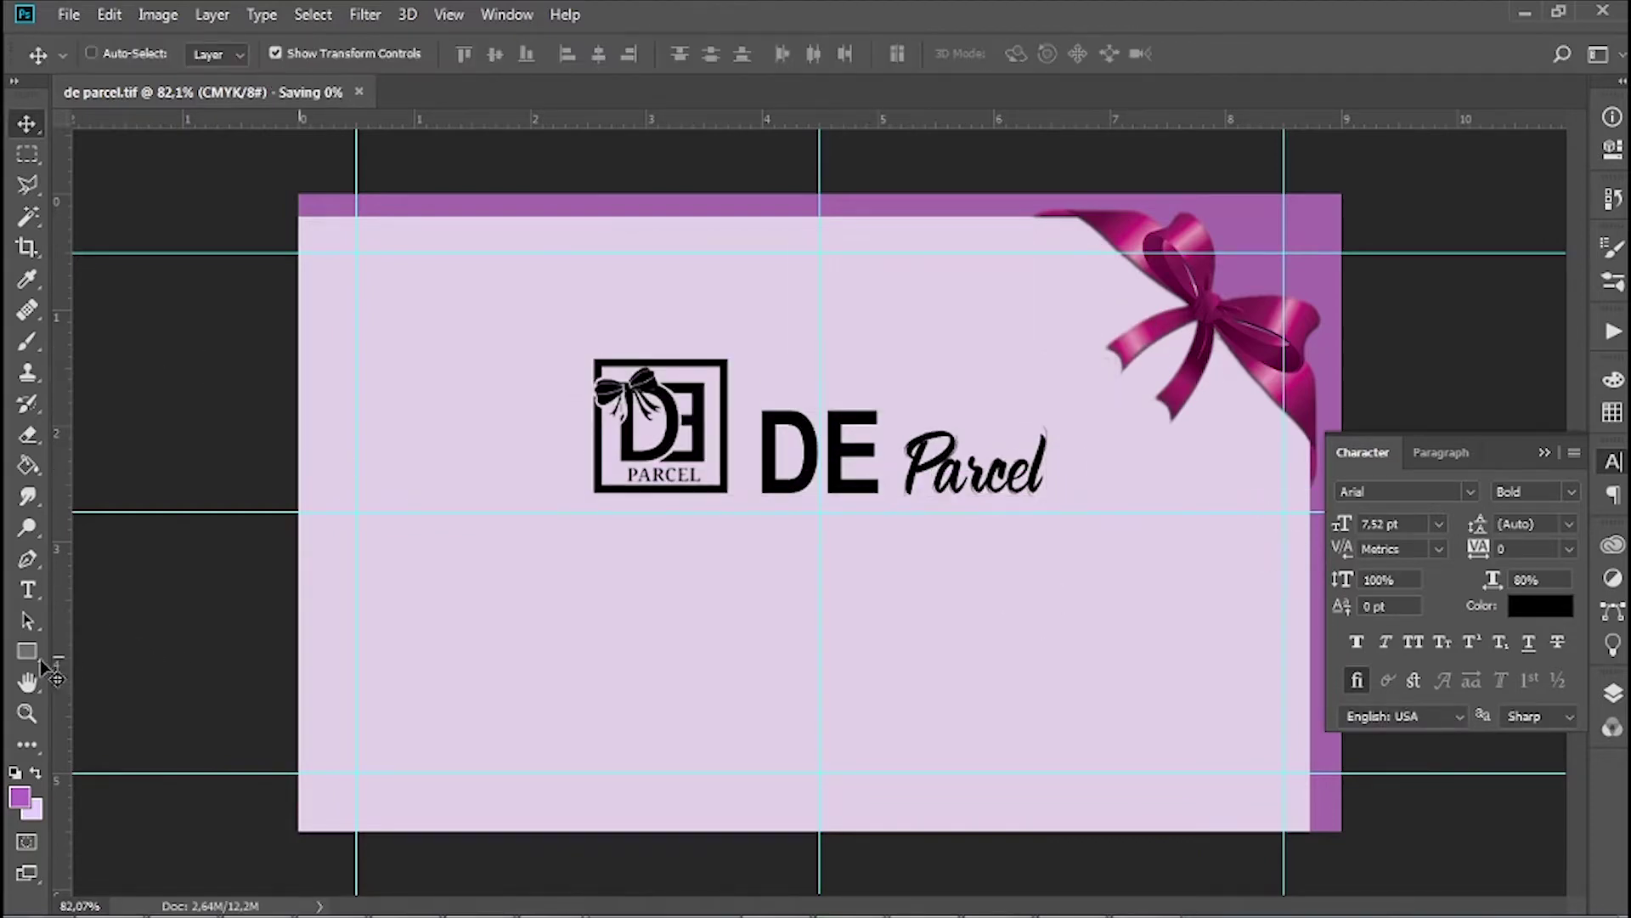
Draw a thin rectangle under the logo and DE Parcel text with no outline
{"action": "left_click", "coordinate": [27, 651]}
{"action": "left_click_drag", "start_coordinate": [593, 497], "coordinate": [1046, 507]}
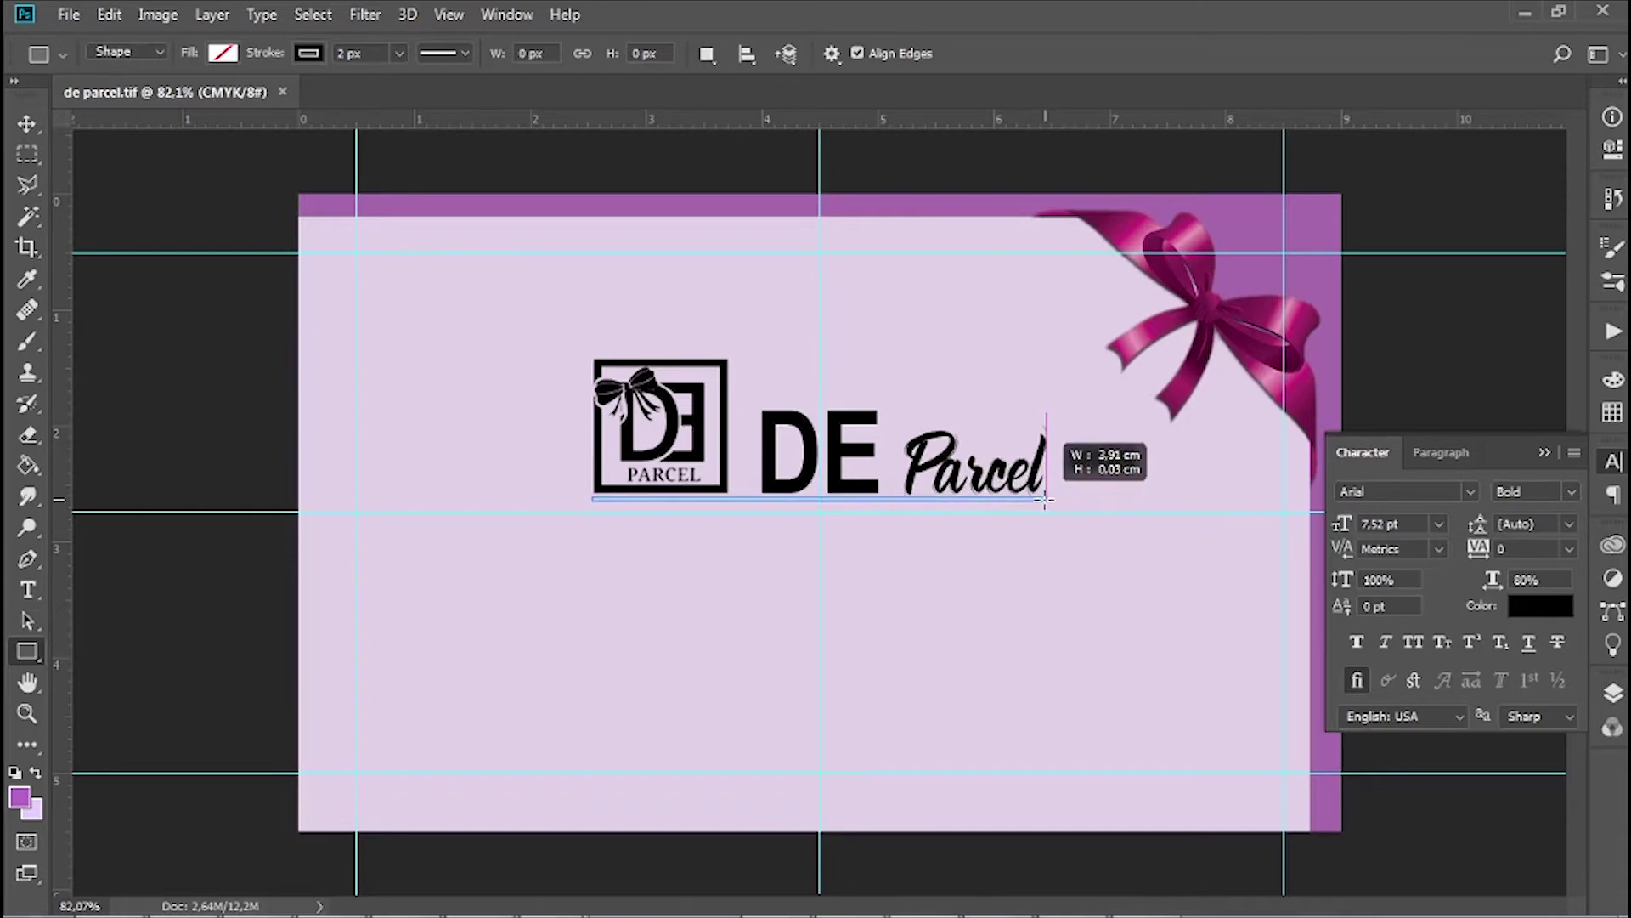
{"action": "left_click_drag", "start_coordinate": [1046, 507], "coordinate": [1046, 502]}
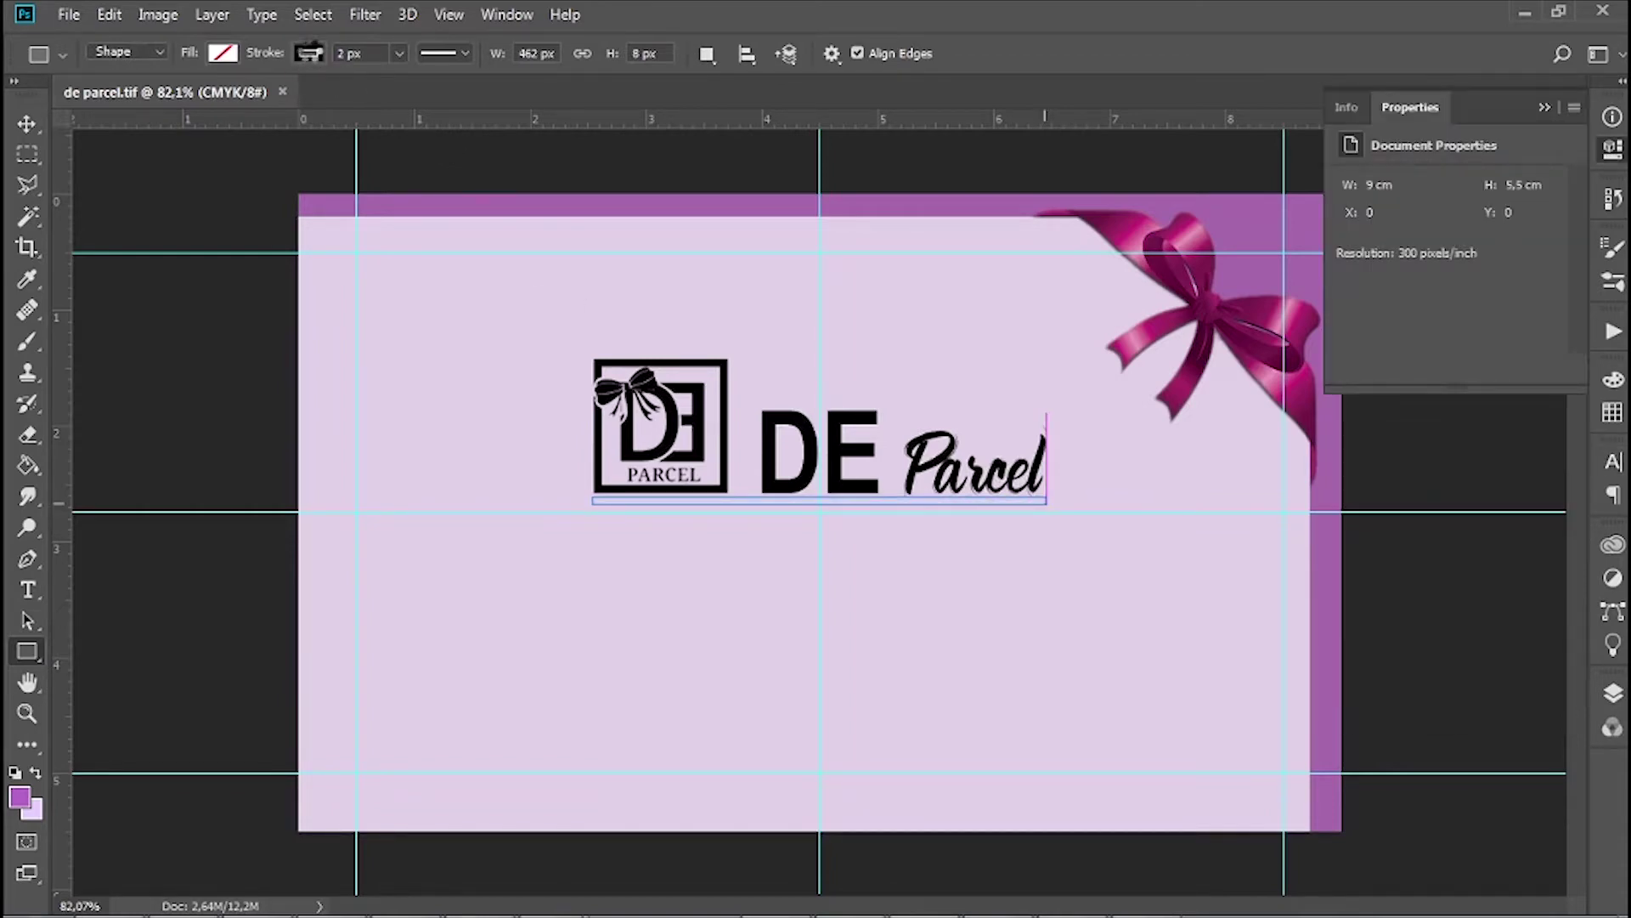
{"action": "left_click", "coordinate": [309, 52]}
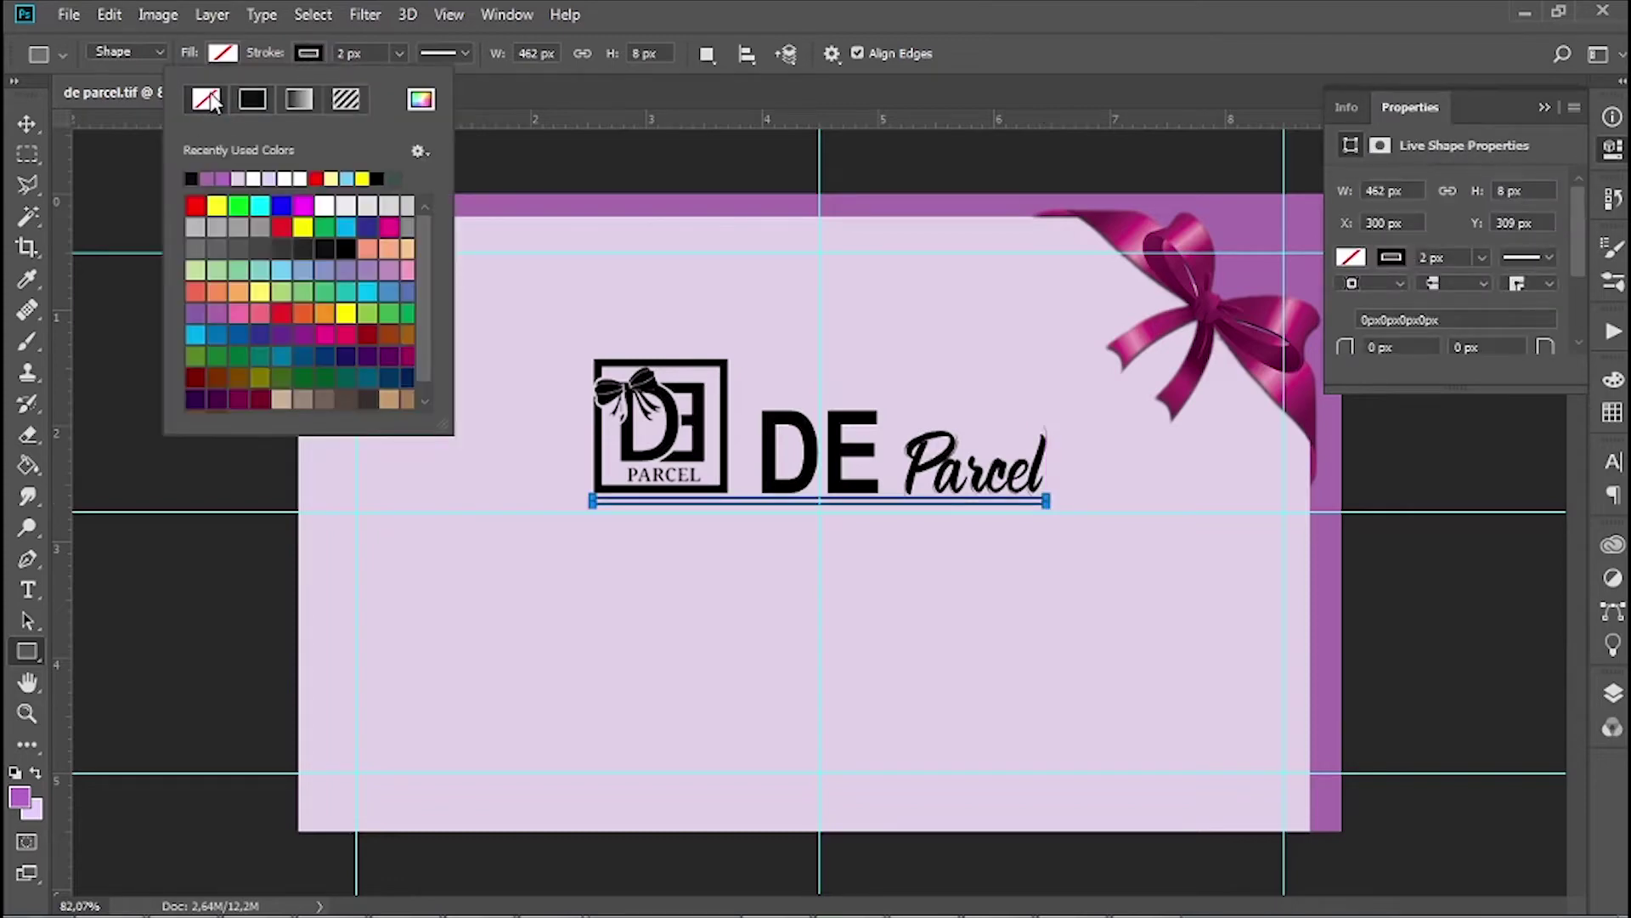
{"action": "left_click", "coordinate": [208, 99]}
Change the bar's fill from purple to solid black
{"action": "left_click", "coordinate": [226, 53]}
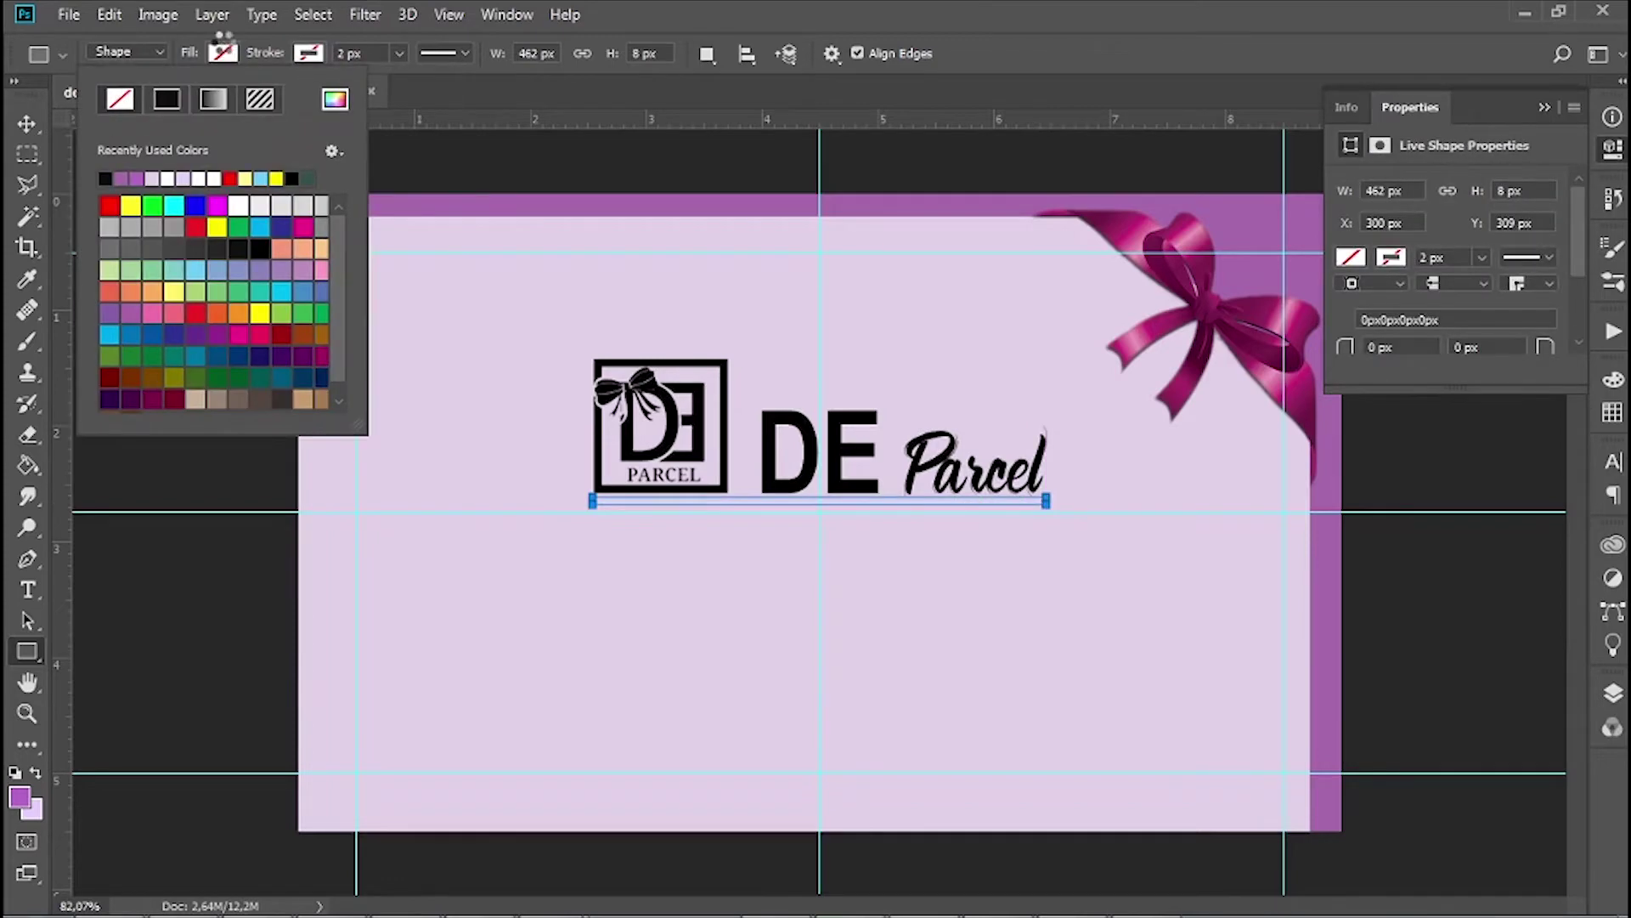
{"action": "left_click", "coordinate": [165, 101]}
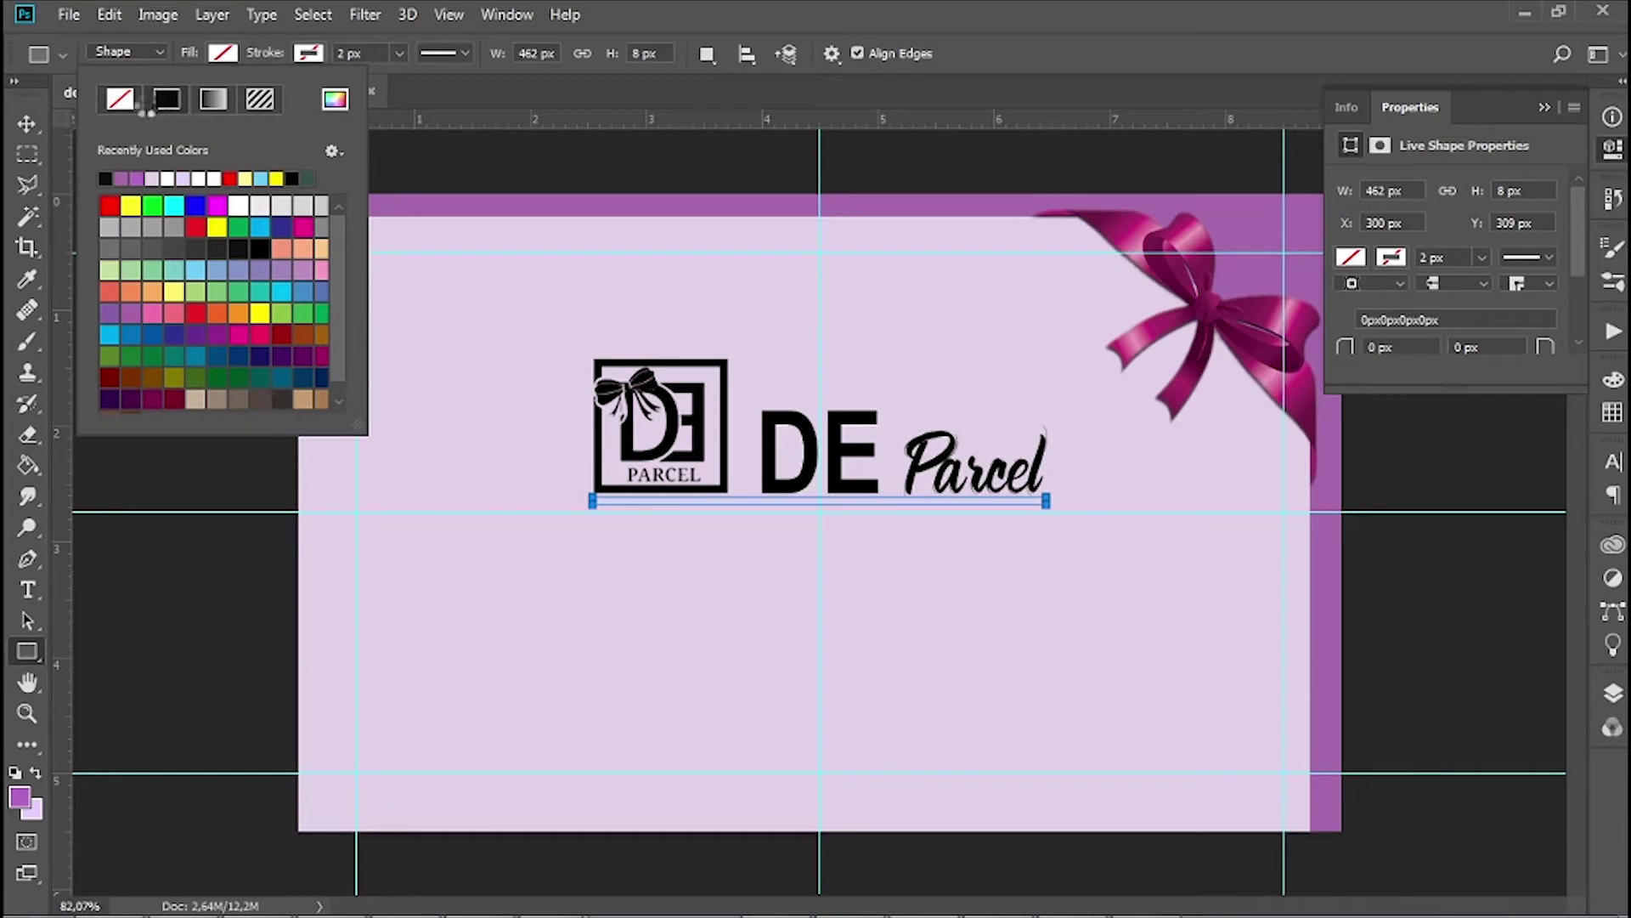
{"action": "left_click", "coordinate": [20, 125]}
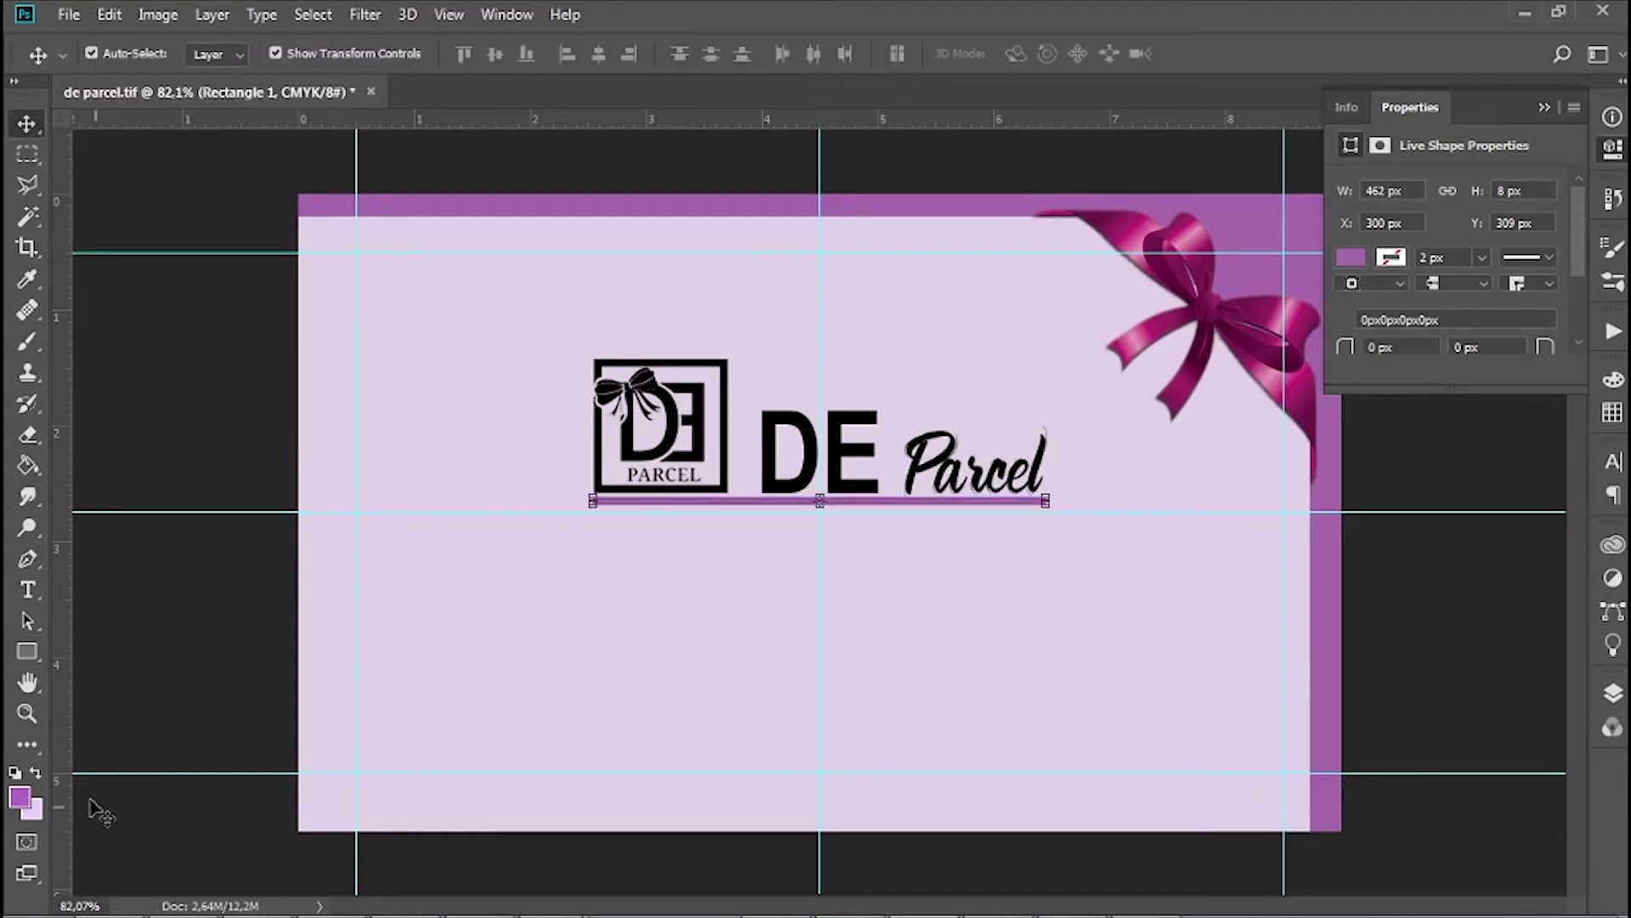
{"action": "left_click", "coordinate": [26, 650]}
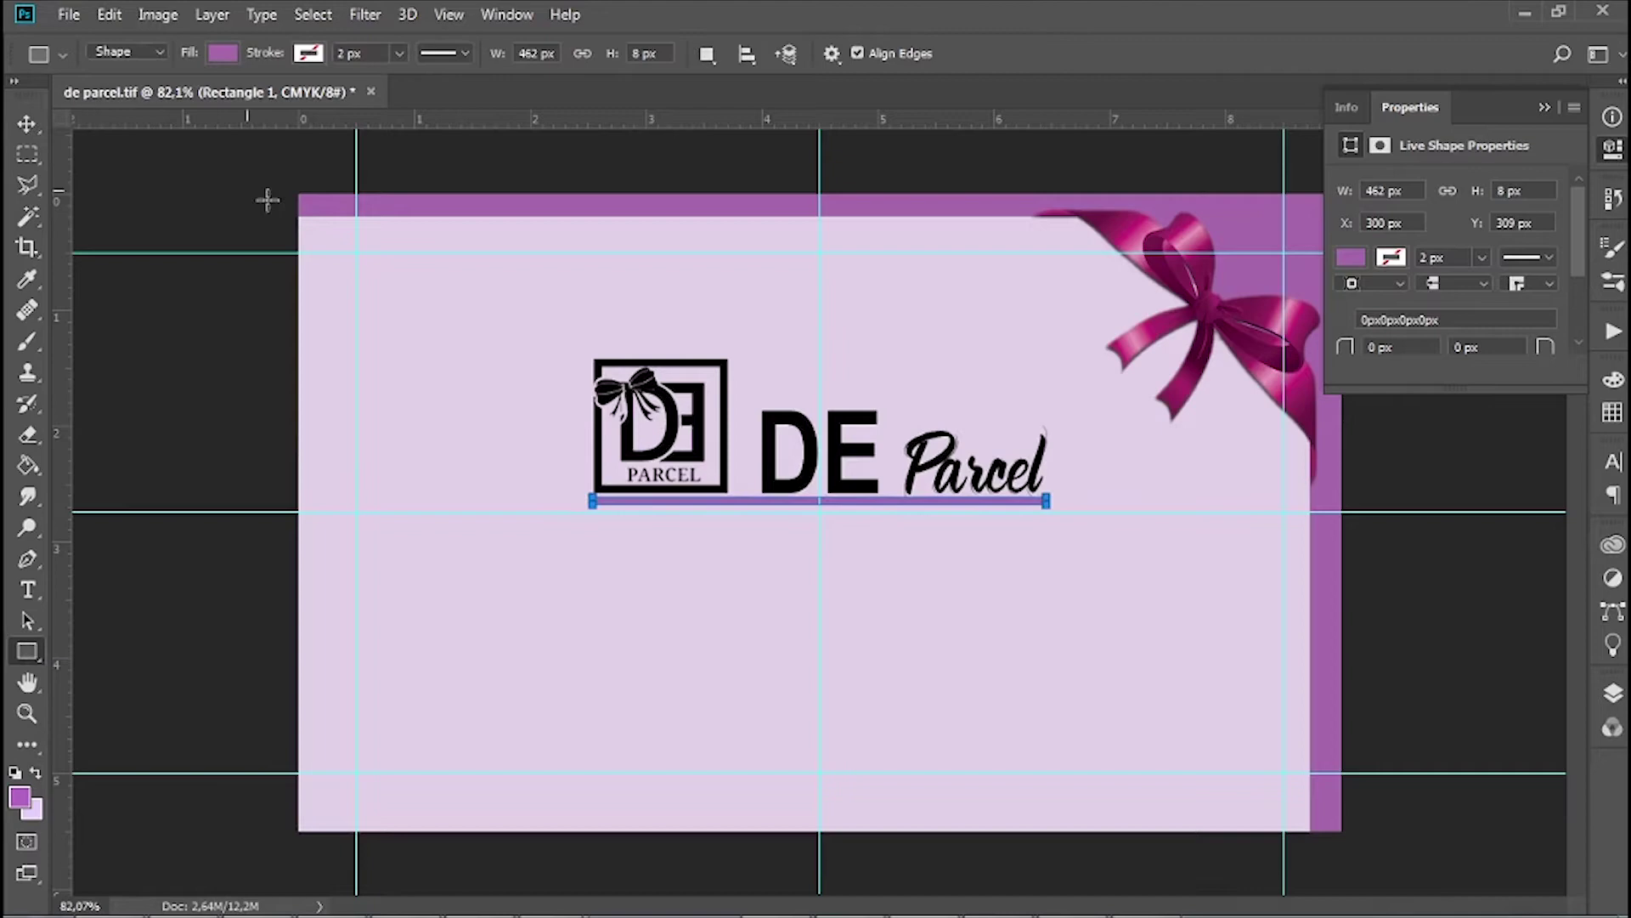
{"action": "left_click", "coordinate": [224, 53]}
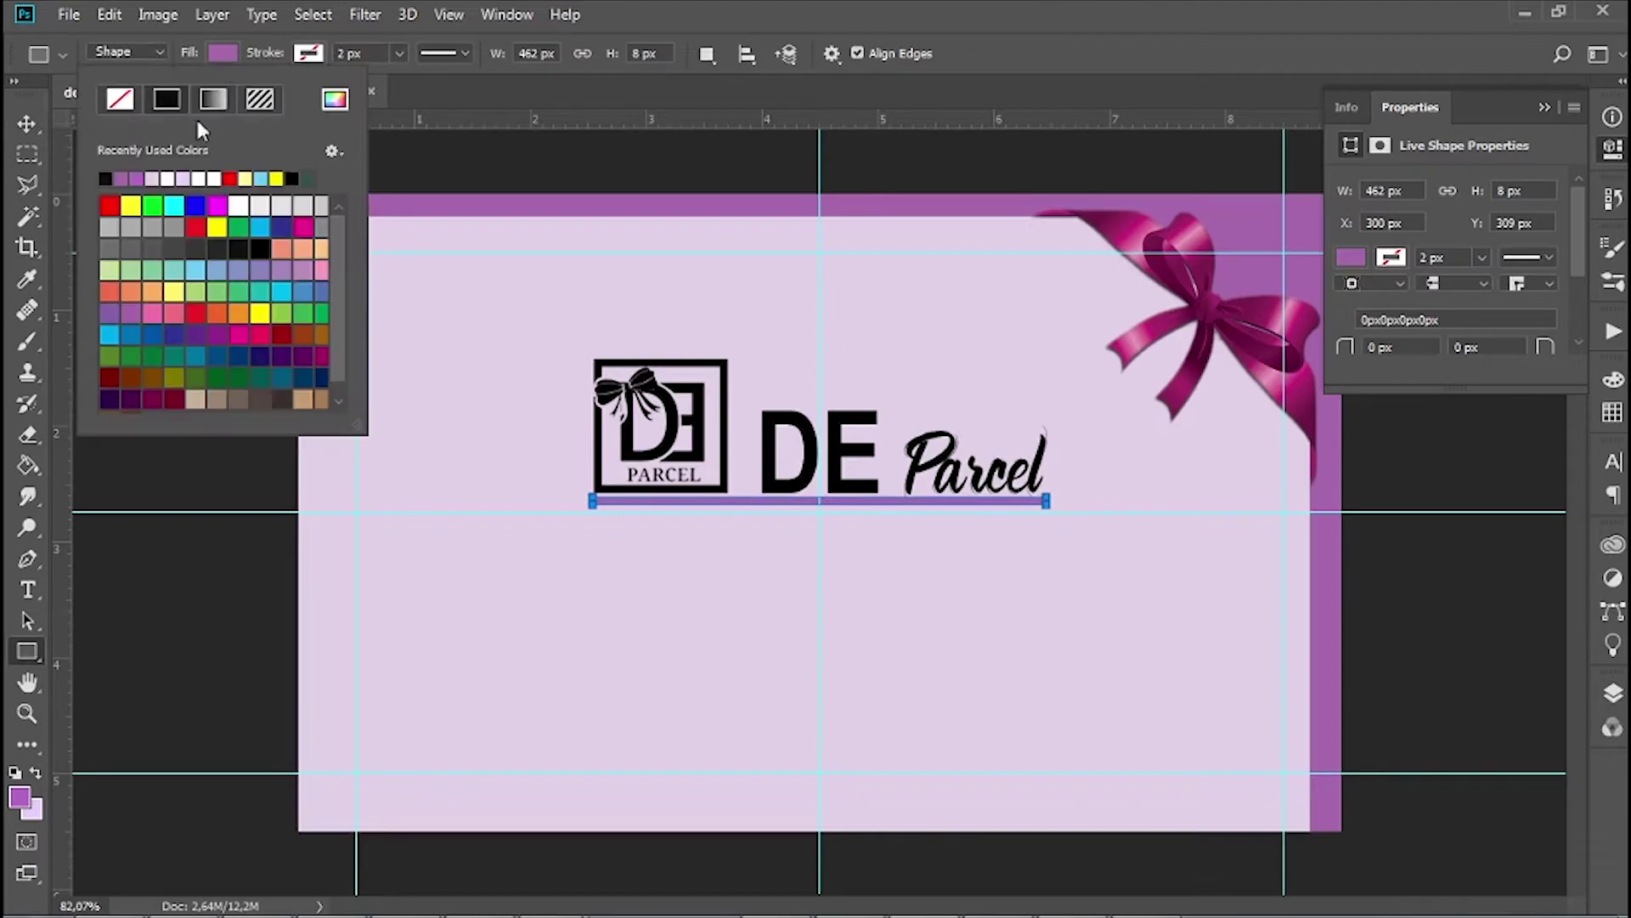
{"action": "left_click", "coordinate": [106, 177]}
{"action": "left_click", "coordinate": [27, 125]}
Reduce the bar's height with Free Transform, apply it, and deselect
{"action": "scroll", "coordinate": [991, 532], "scroll_direction": "up", "scroll_amount": 2}
{"action": "scroll", "coordinate": [805, 512], "scroll_direction": "up", "scroll_amount": 3}
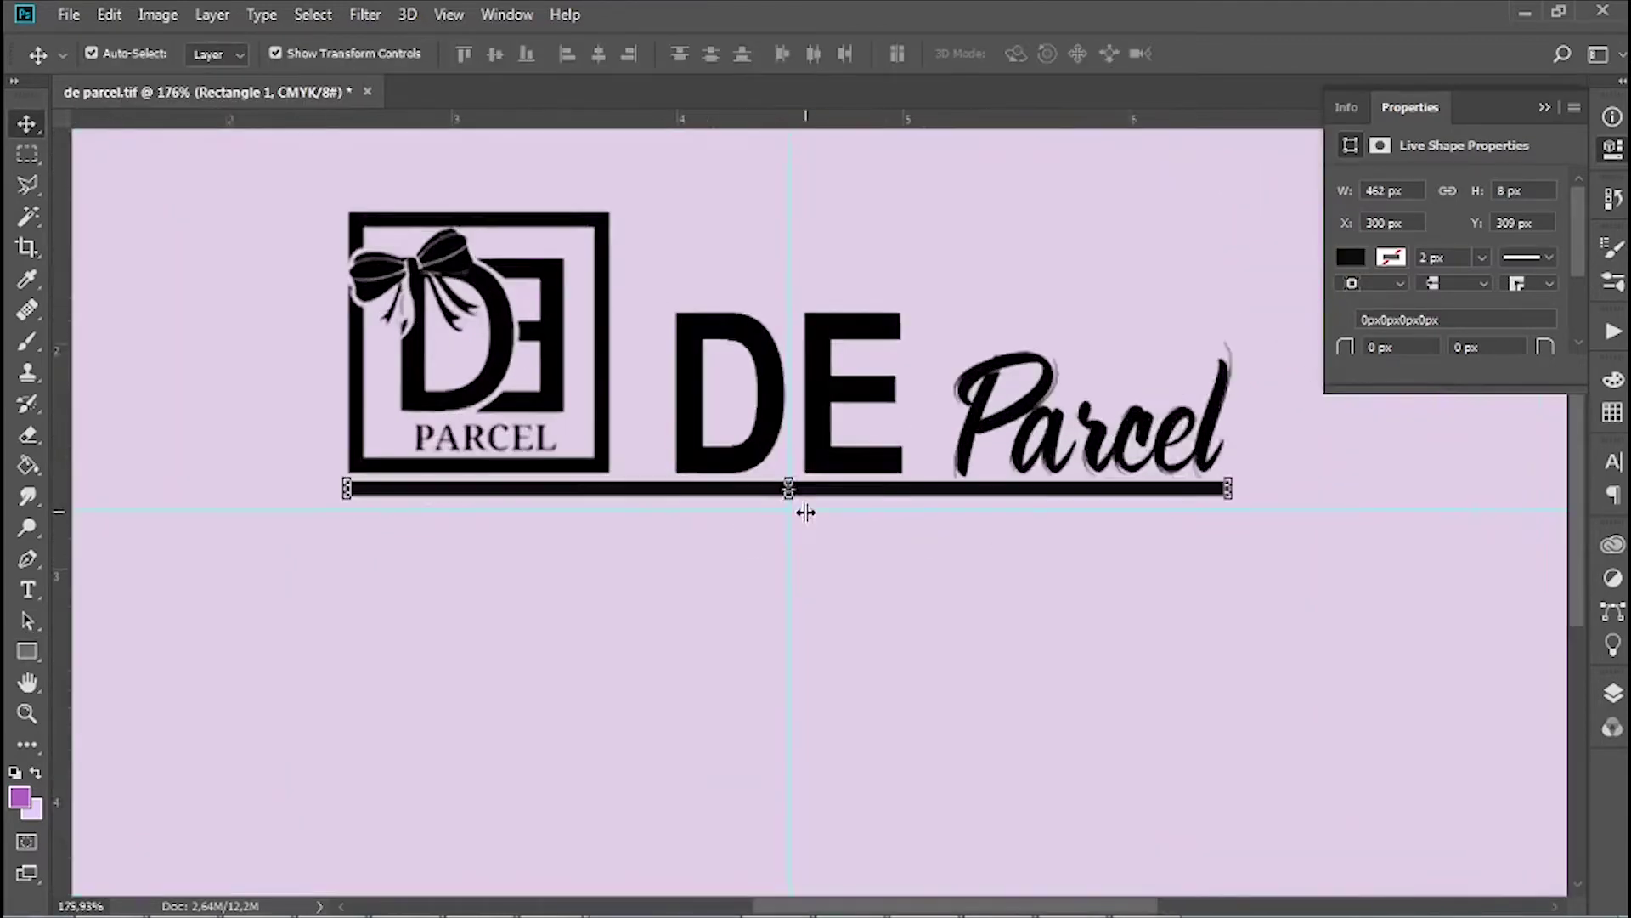
{"action": "scroll", "coordinate": [806, 512], "scroll_direction": "up", "scroll_amount": 3}
{"action": "key", "text": "ctrl+t"}
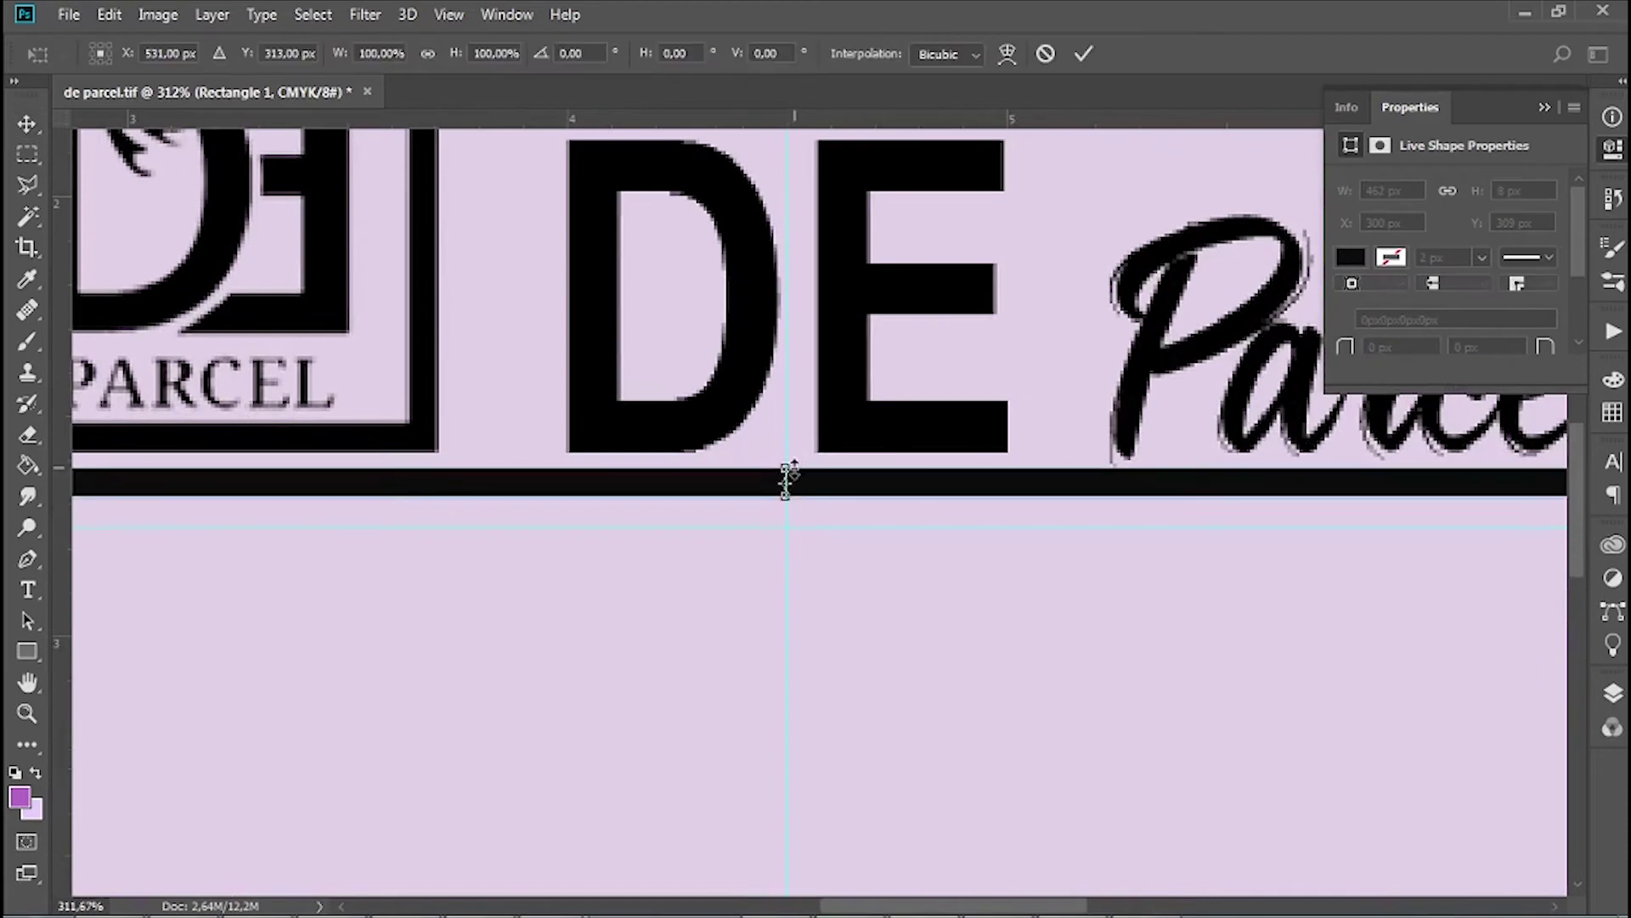
{"action": "left_click_drag", "start_coordinate": [790, 469], "coordinate": [808, 486]}
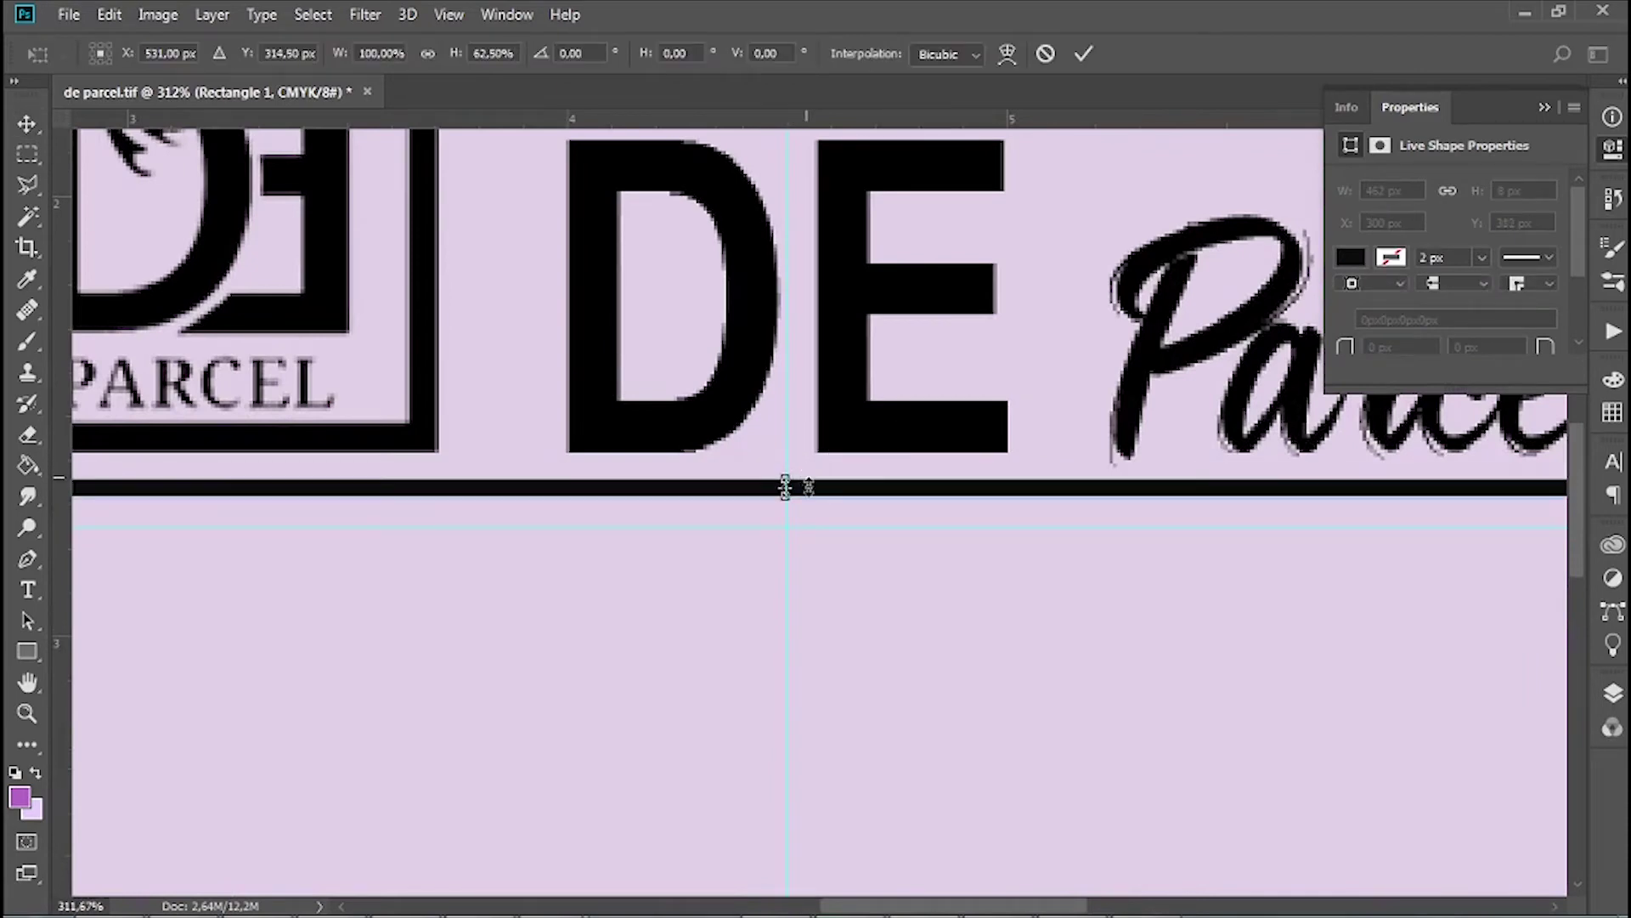
{"action": "scroll", "coordinate": [836, 541], "scroll_direction": "down", "scroll_amount": 3}
{"action": "scroll", "coordinate": [838, 547], "scroll_direction": "down", "scroll_amount": 2}
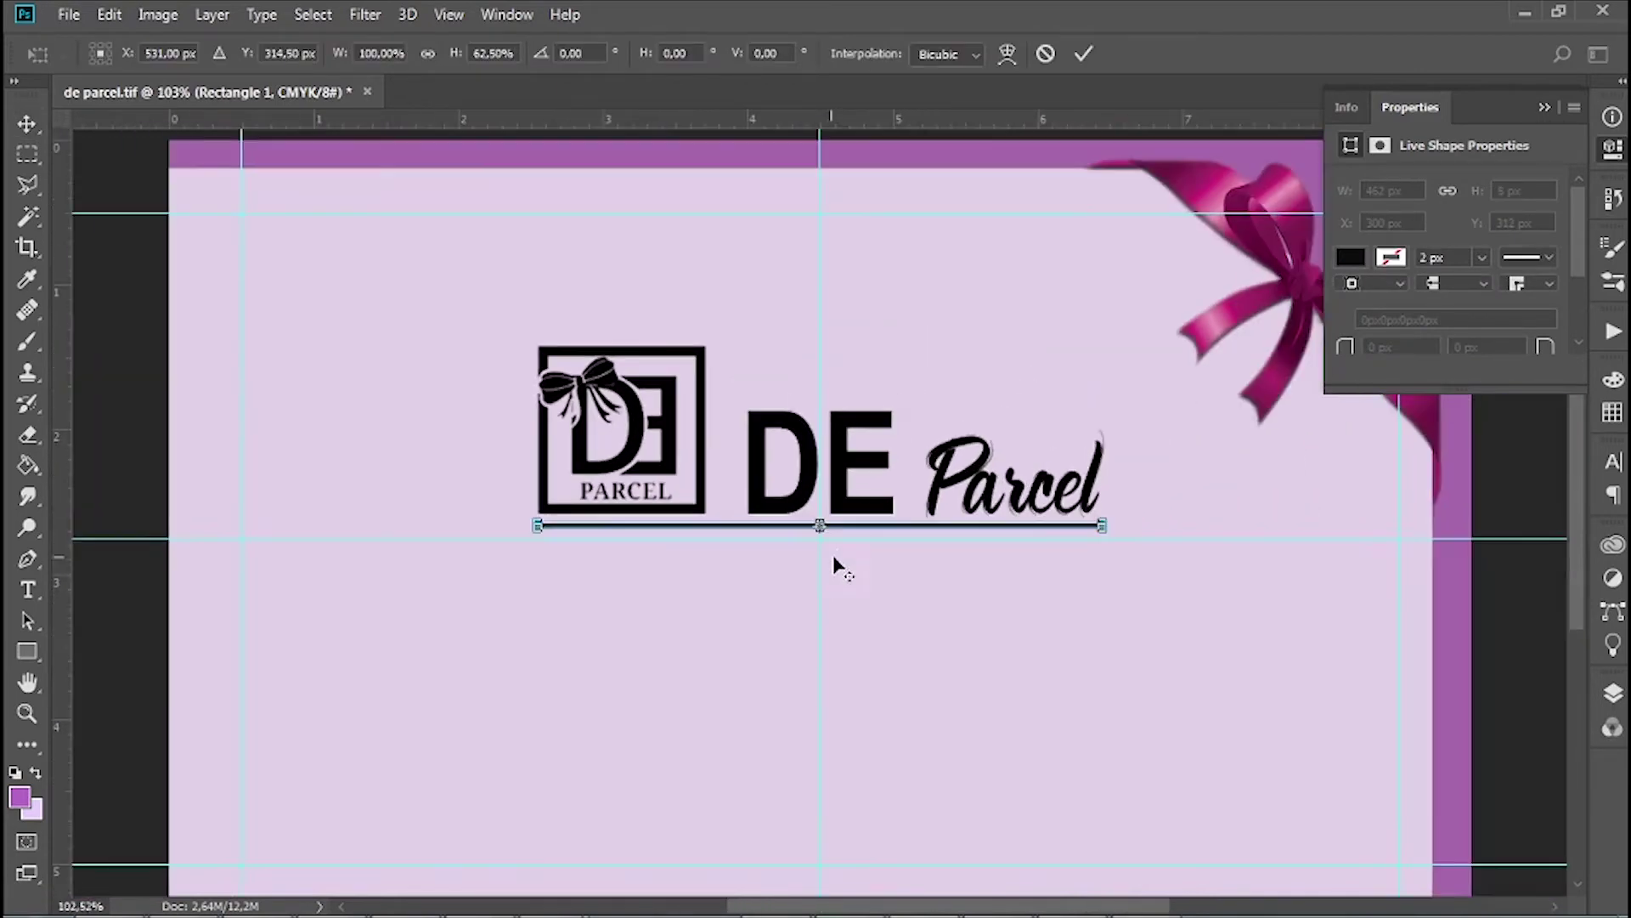
{"action": "left_click", "coordinate": [26, 123]}
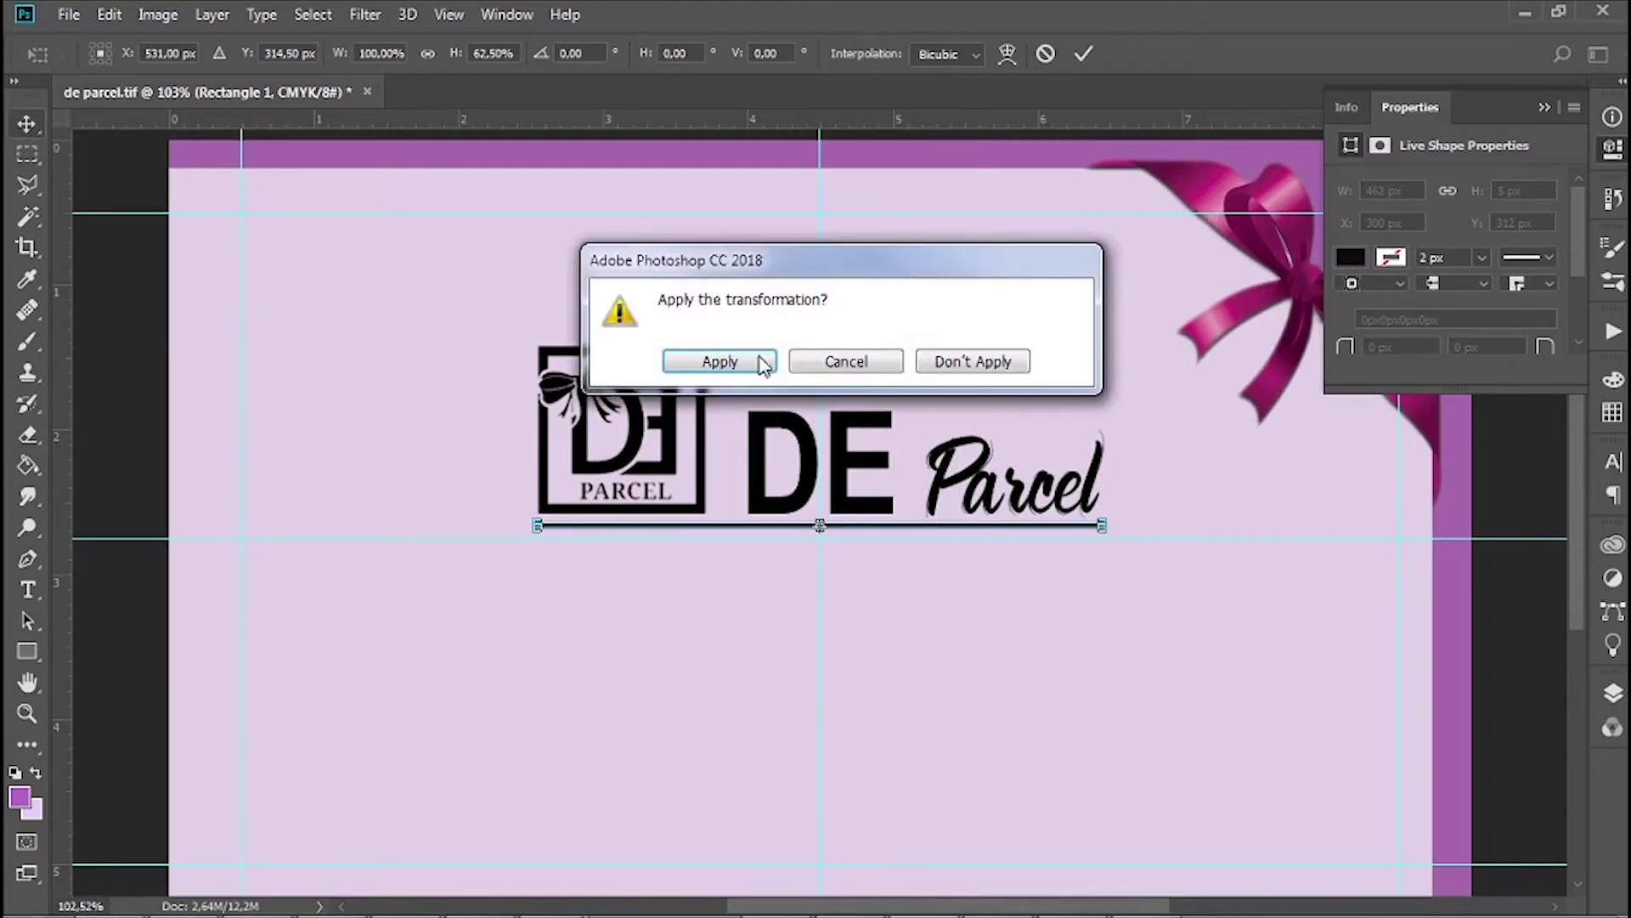
{"action": "left_click", "coordinate": [746, 374]}
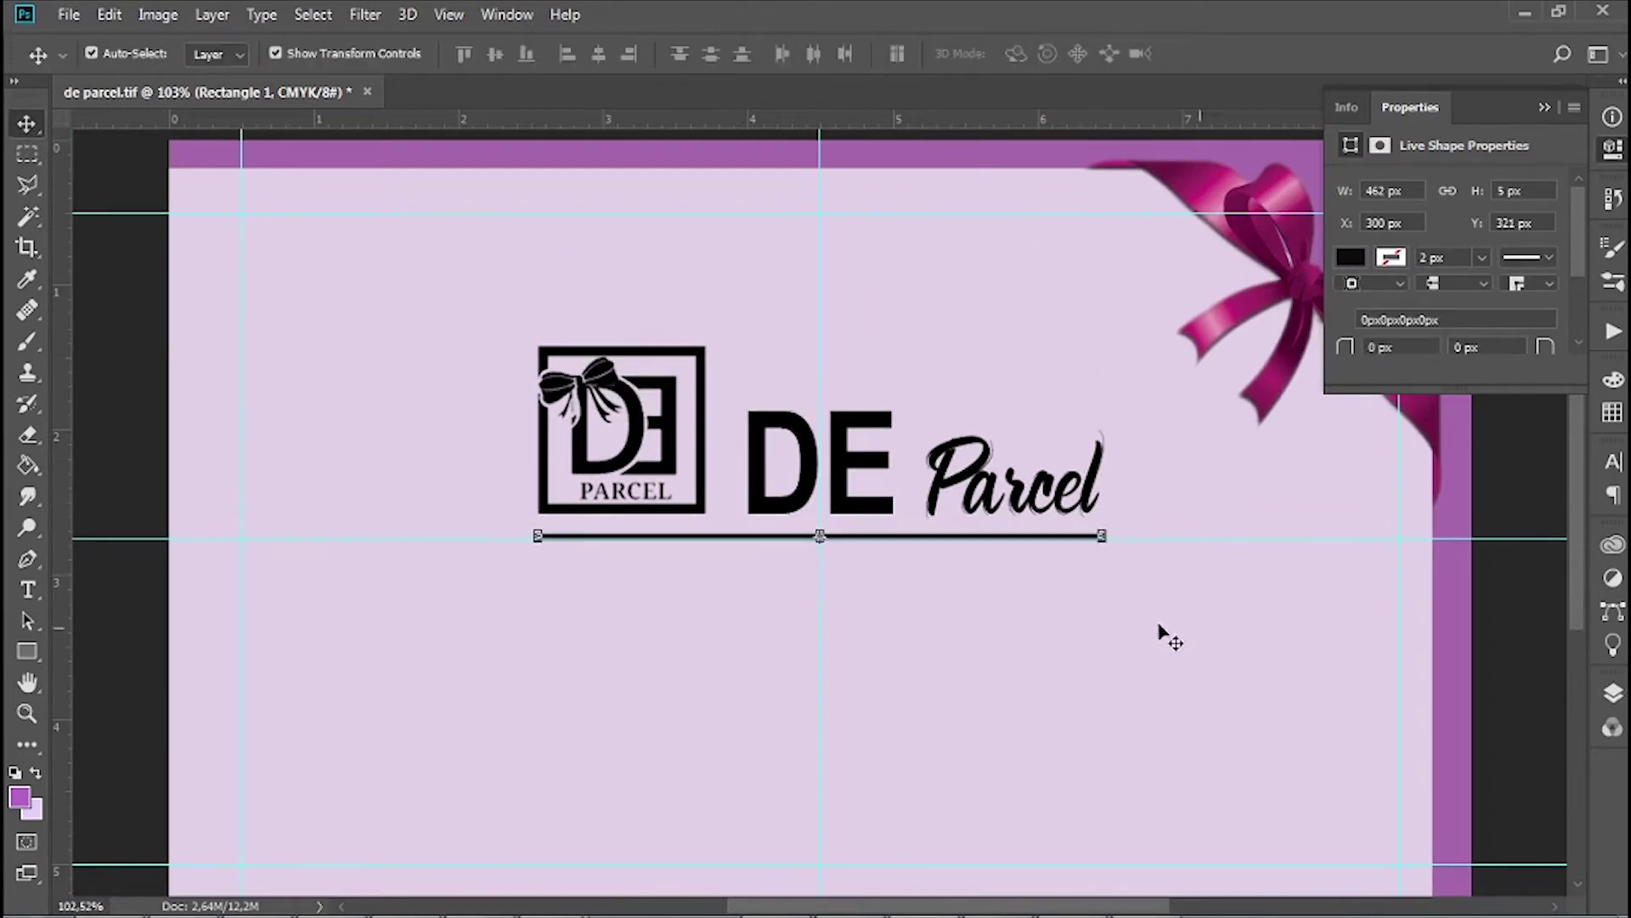
{"action": "left_click", "coordinate": [1509, 569]}
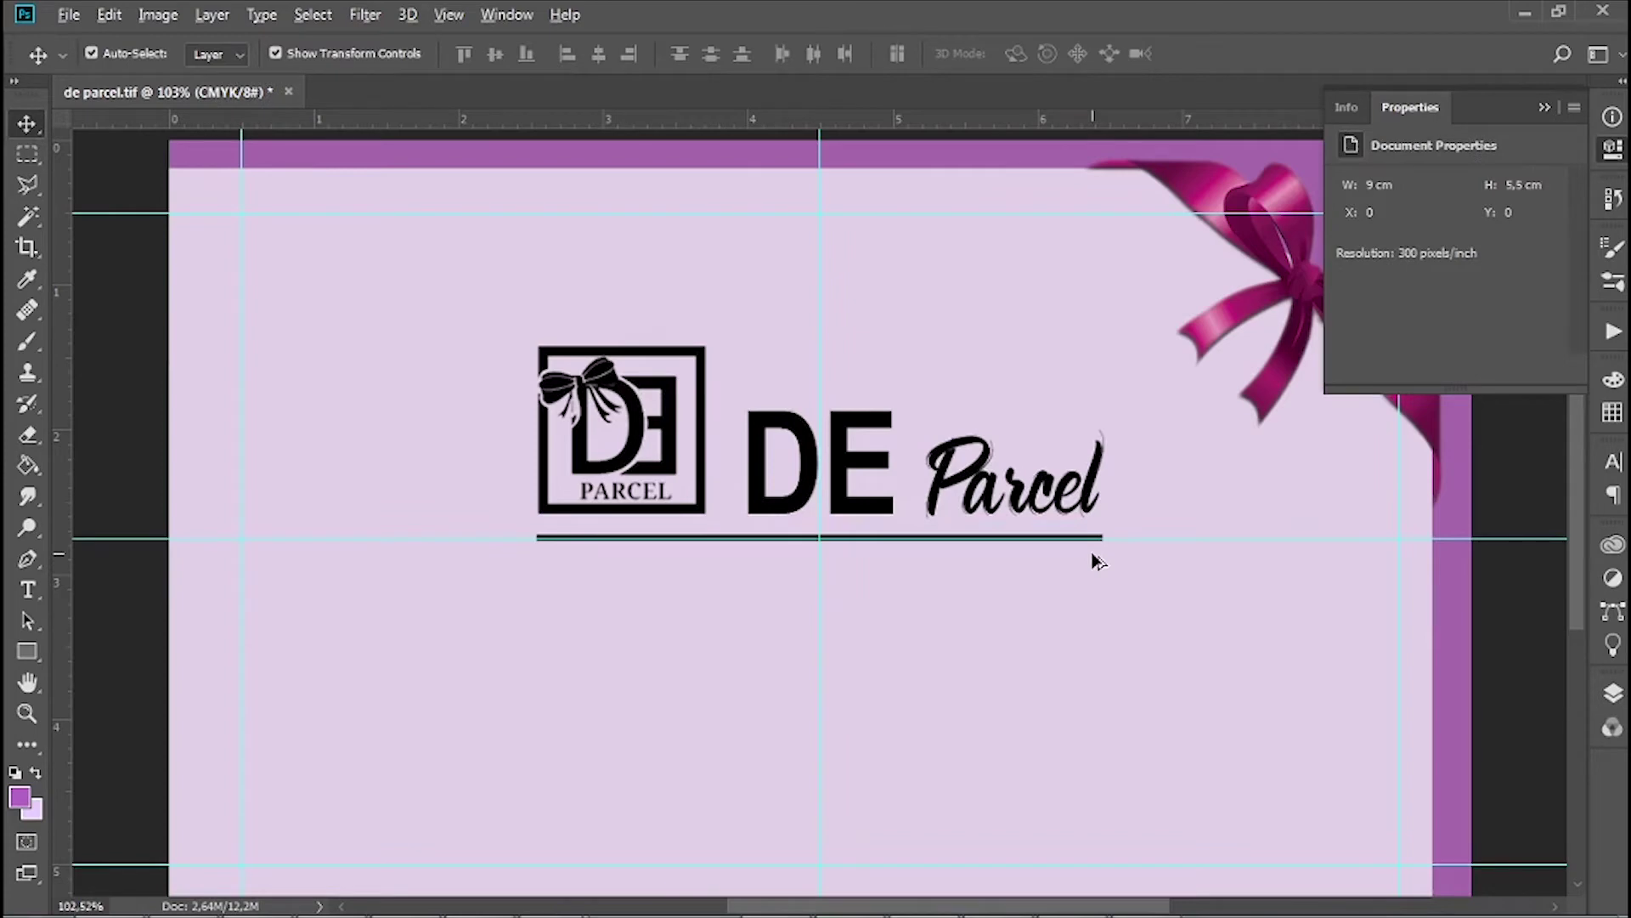
Select the DE Parcel text, logo and Rectangle 1 underline layers together
{"action": "scroll", "coordinate": [1096, 561], "scroll_direction": "down", "scroll_amount": 2}
{"action": "scroll", "coordinate": [934, 510], "scroll_direction": "up", "scroll_amount": 3}
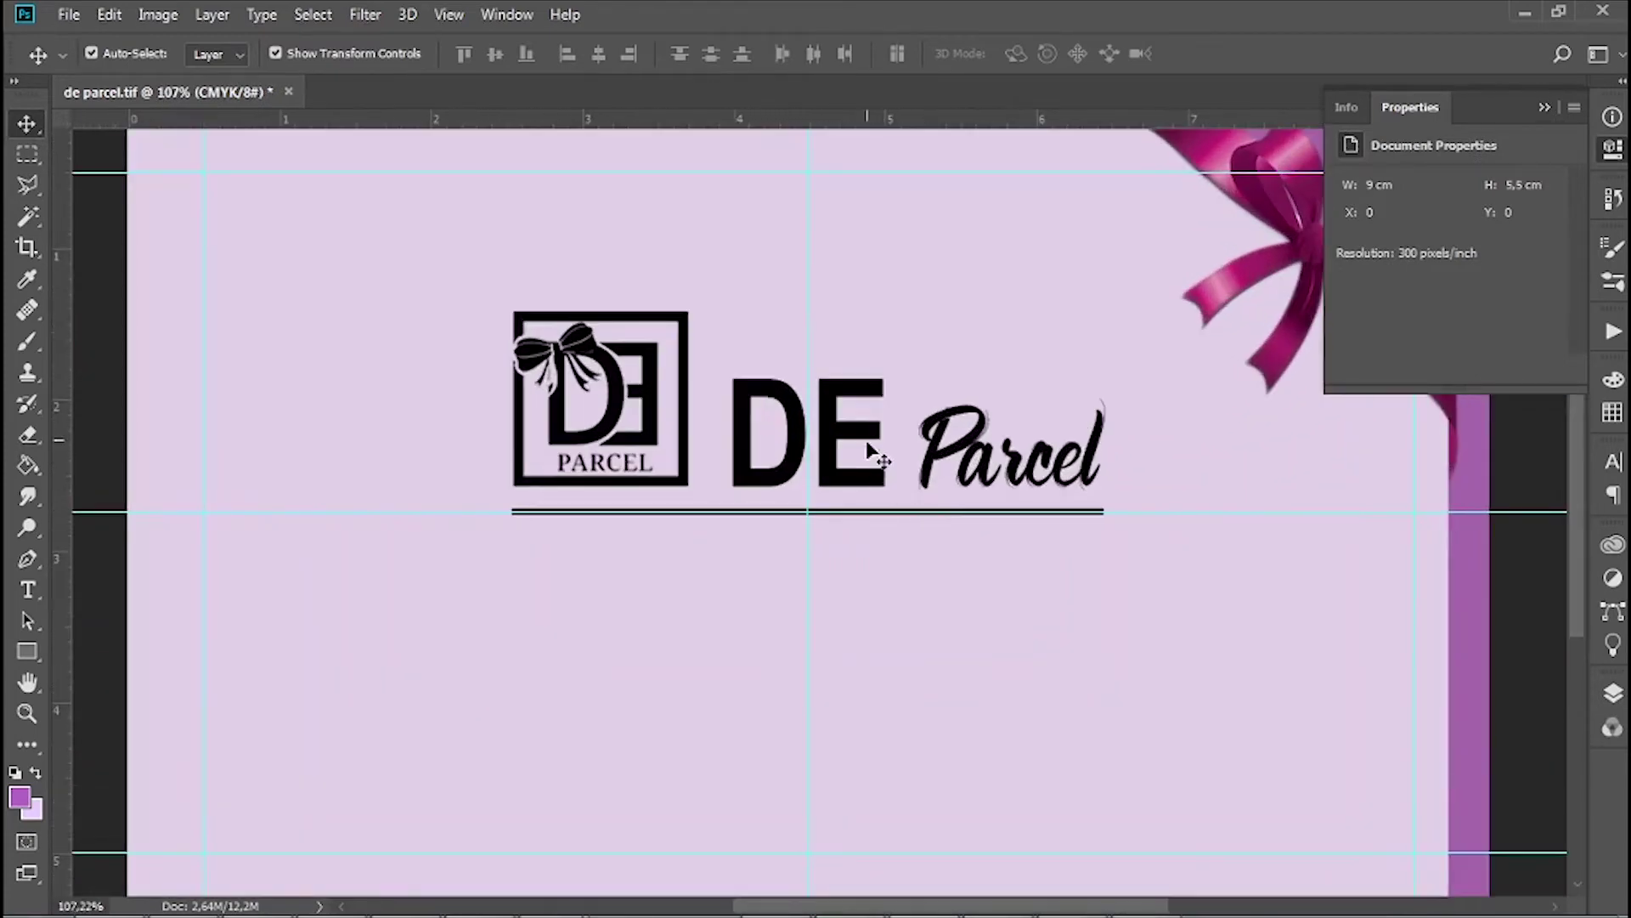
{"action": "left_click", "coordinate": [869, 433]}
{"action": "left_click", "coordinate": [608, 335], "text": "shift"}
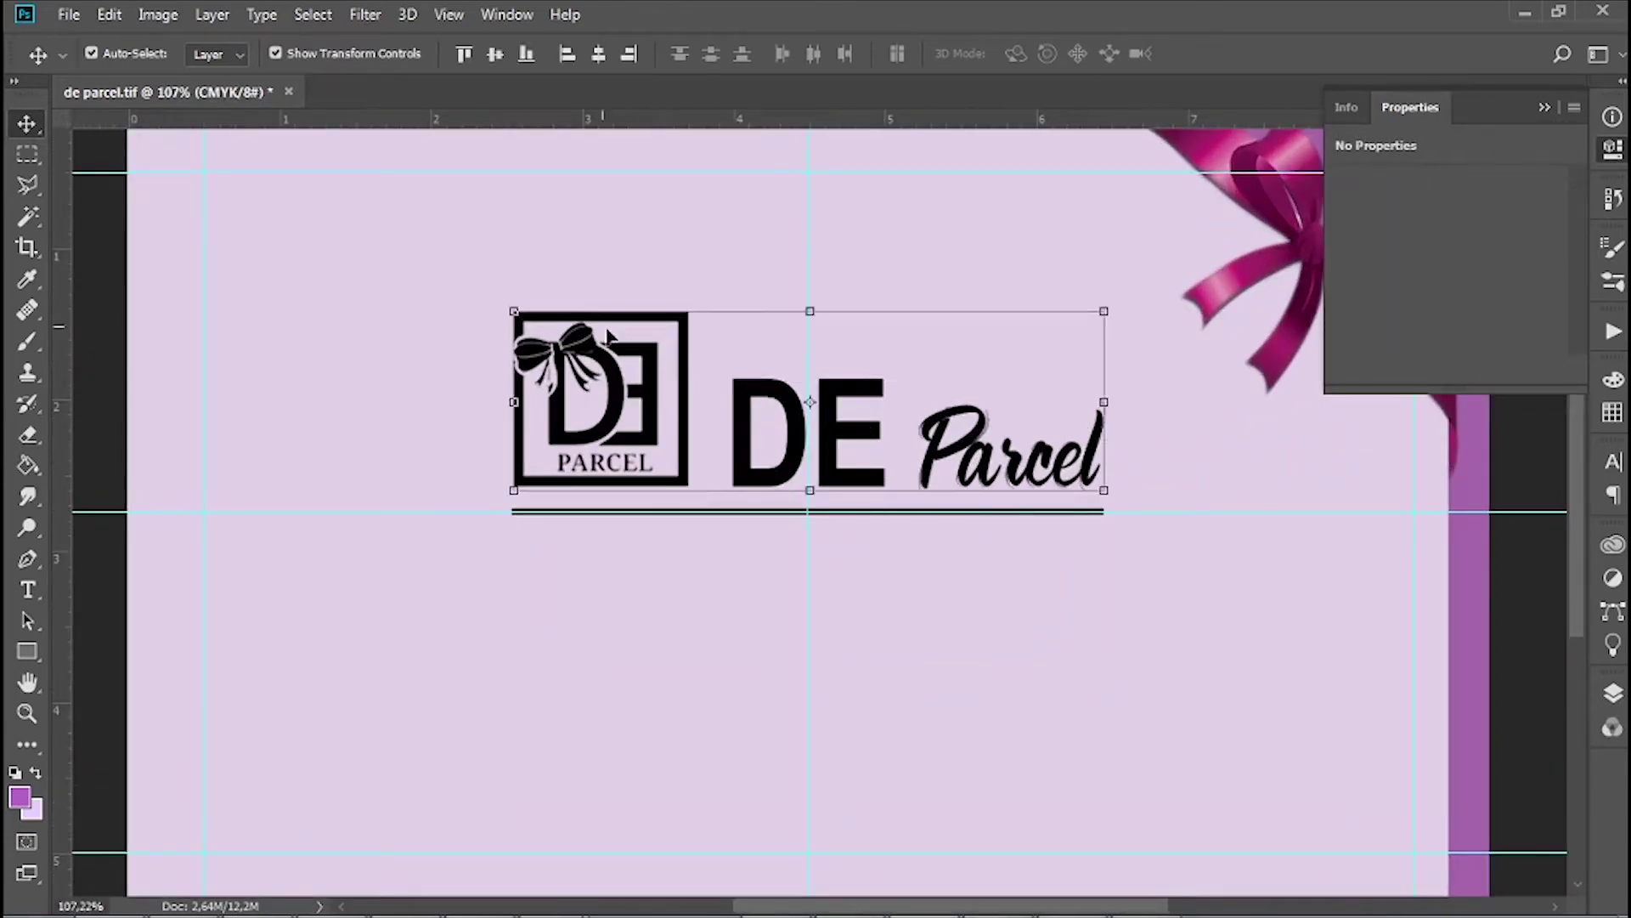
{"action": "right_click", "coordinate": [601, 510]}
{"action": "left_click", "coordinate": [672, 524]}
{"action": "scroll", "coordinate": [702, 450], "scroll_direction": "down", "scroll_amount": 2}
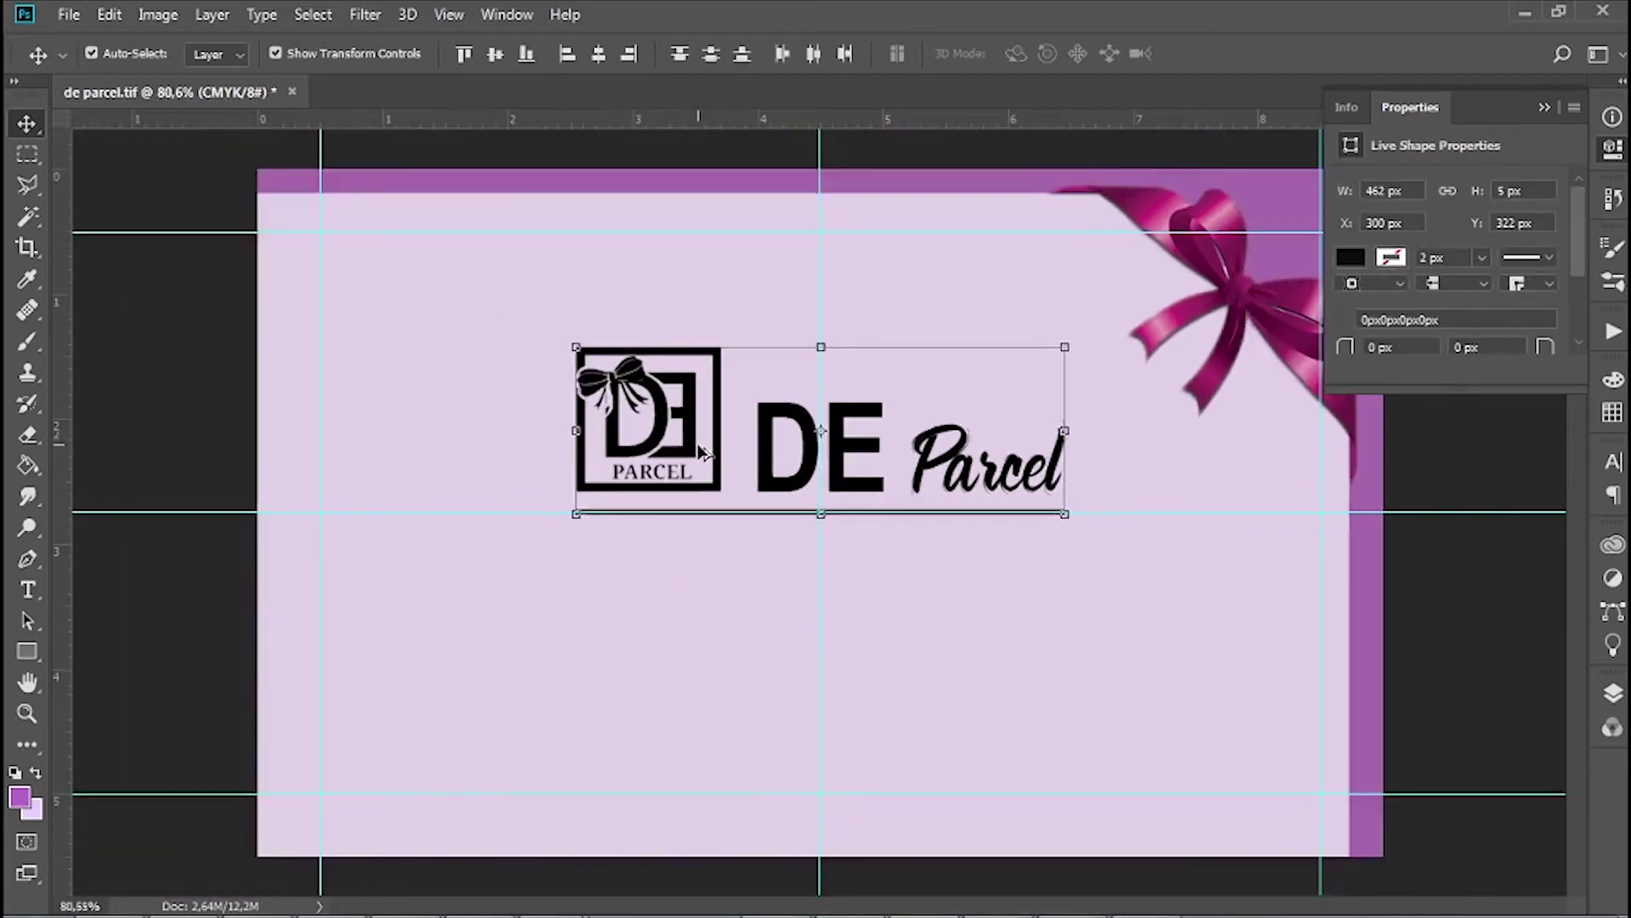
{"action": "scroll", "coordinate": [702, 451], "scroll_direction": "down", "scroll_amount": 1}
Scale the group to about 125%, recentre it on the card and apply
{"action": "key", "text": "ctrl+t"}
{"action": "mouse_move", "coordinate": [570, 359]}
{"action": "left_mouse_down"}
{"action": "mouse_move", "coordinate": [539, 292]}
{"action": "mouse_move", "coordinate": [538, 311]}
{"action": "left_mouse_up"}
{"action": "mouse_move", "coordinate": [970, 478]}
{"action": "left_mouse_down"}
{"action": "mouse_move", "coordinate": [1016, 481]}
{"action": "mouse_move", "coordinate": [990, 482]}
{"action": "left_mouse_up"}
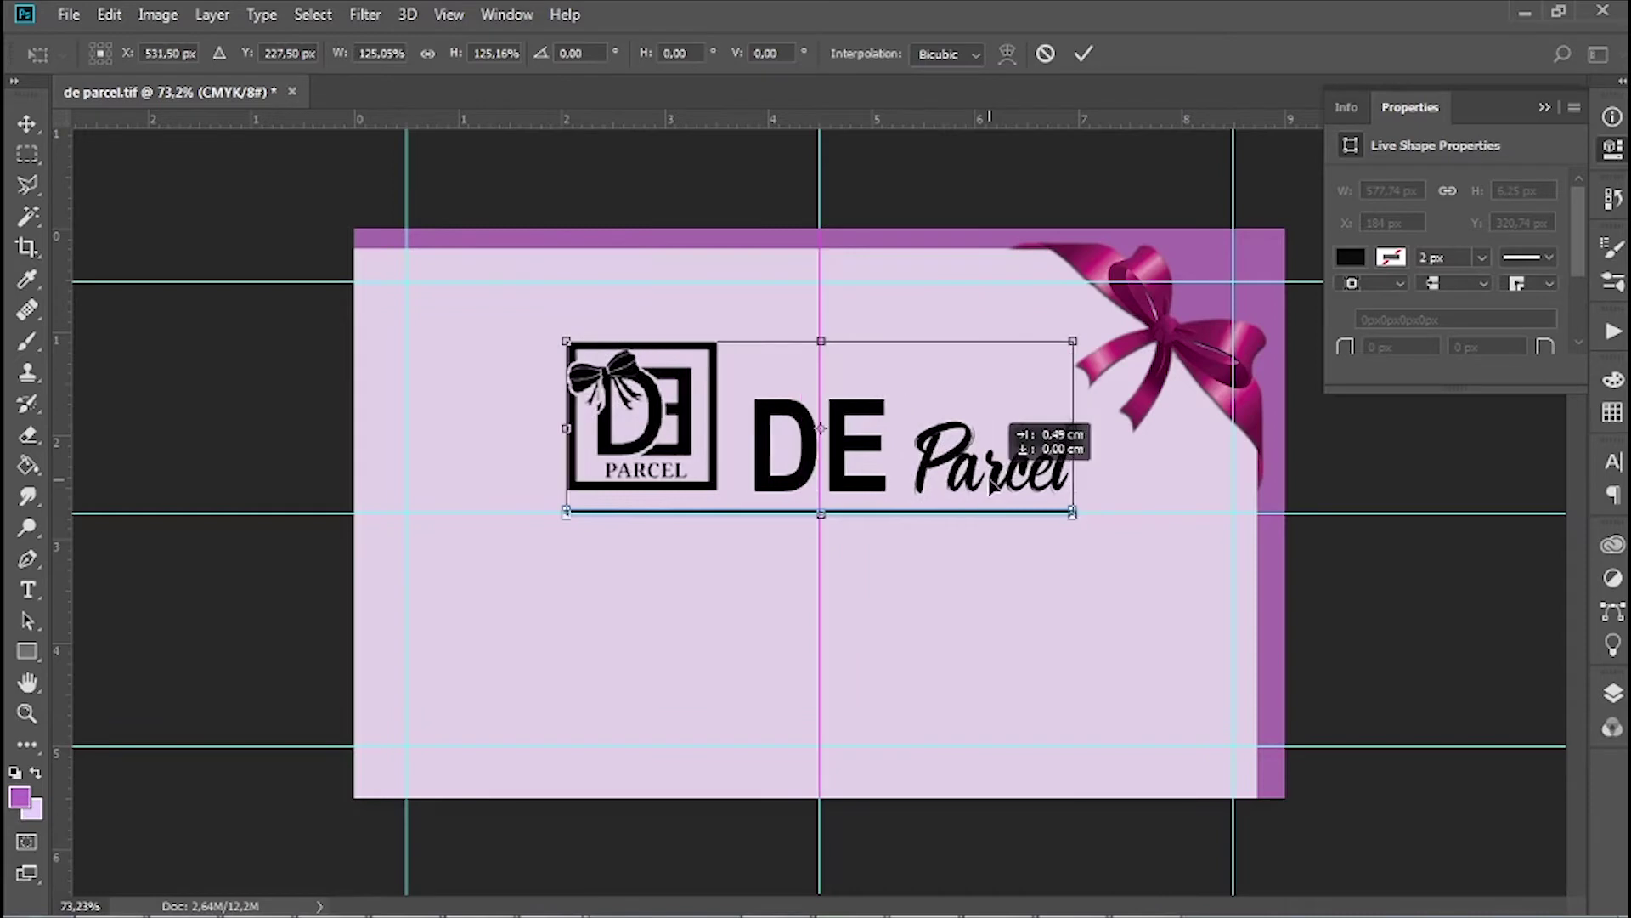
{"action": "left_click", "coordinate": [25, 123]}
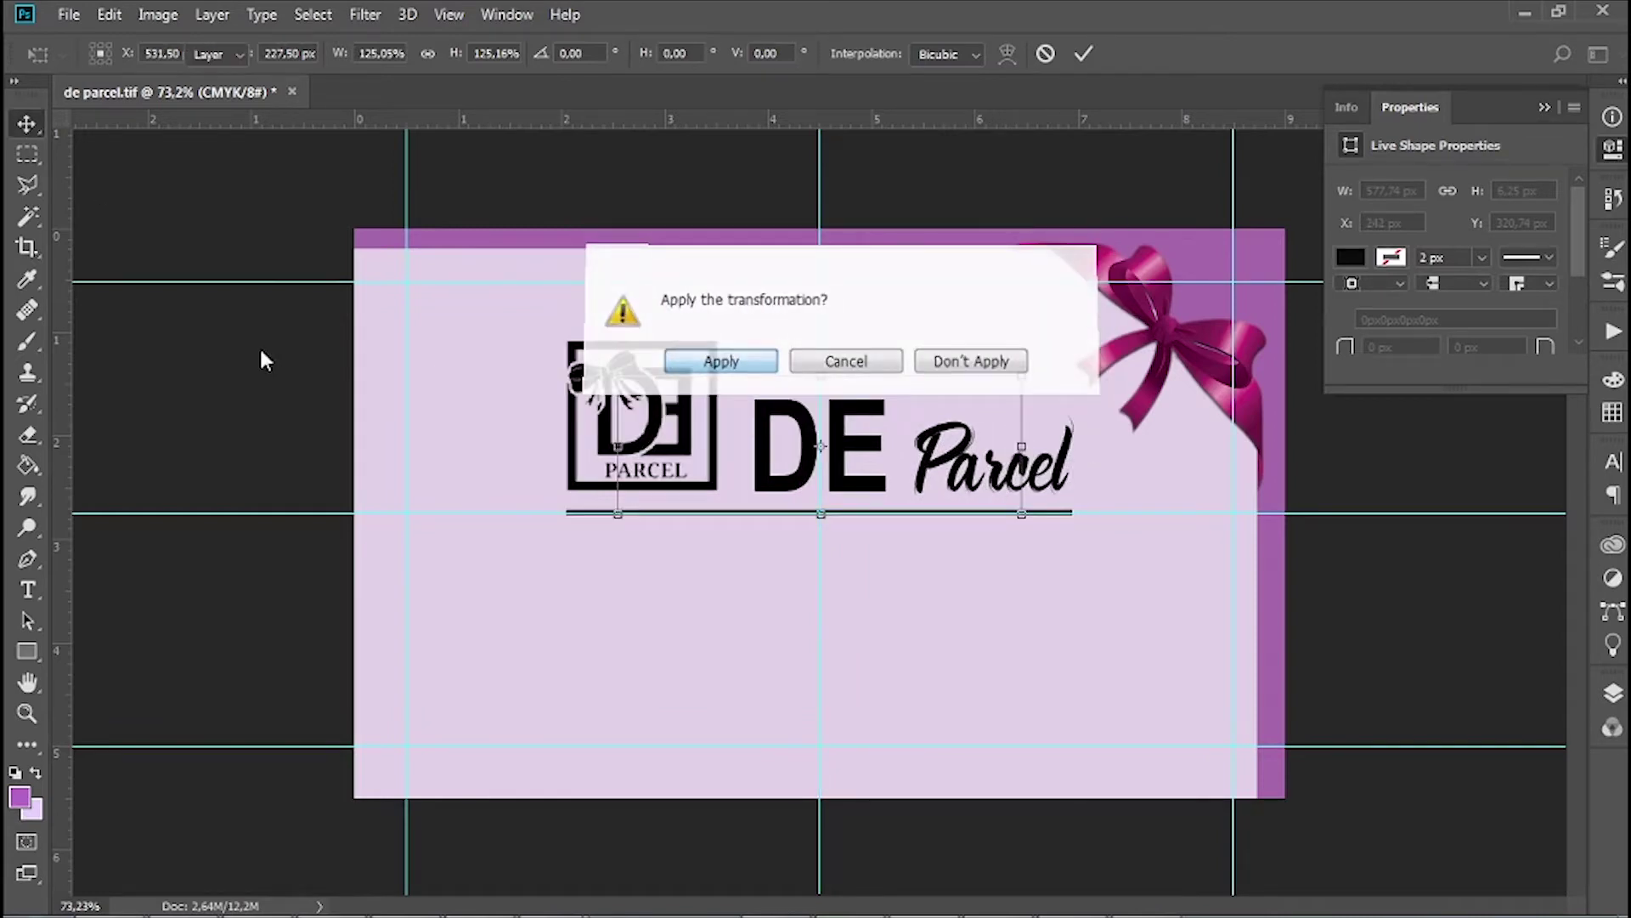
{"action": "key", "text": "Return"}
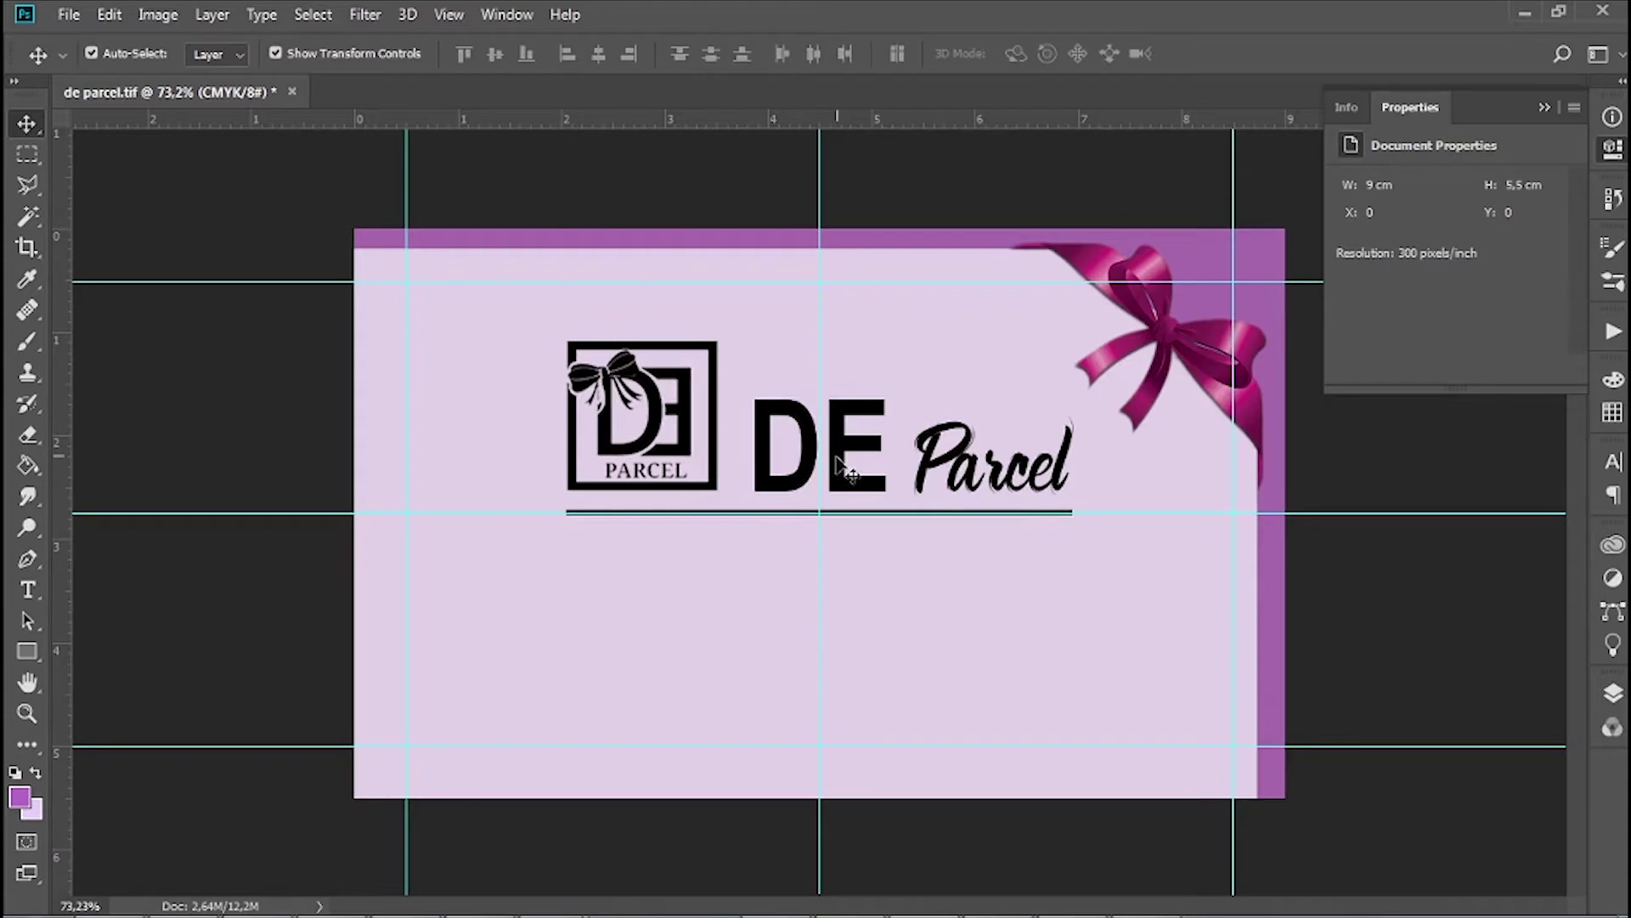
Make the DE Parcel text magenta and add a Color Overlay to the logo
{"action": "left_click", "coordinate": [841, 466]}
{"action": "left_click", "coordinate": [1612, 462]}
{"action": "left_click", "coordinate": [1542, 605]}
{"action": "left_click", "coordinate": [1143, 568]}
{"action": "double_click", "coordinate": [1534, 812]}
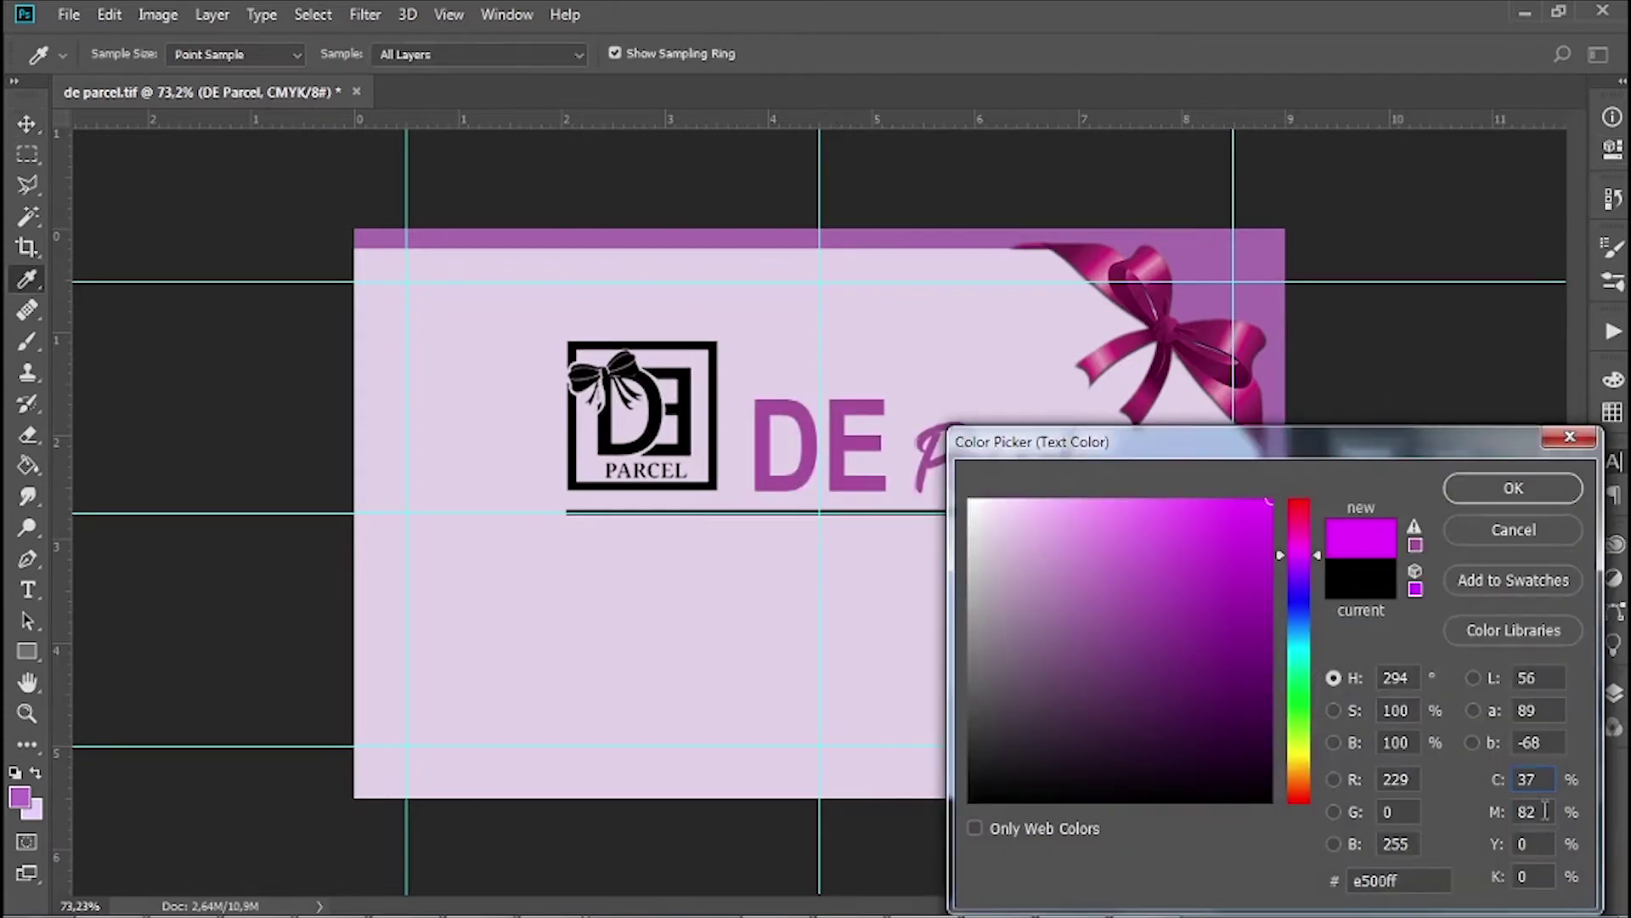
{"action": "type", "text": "10050"}
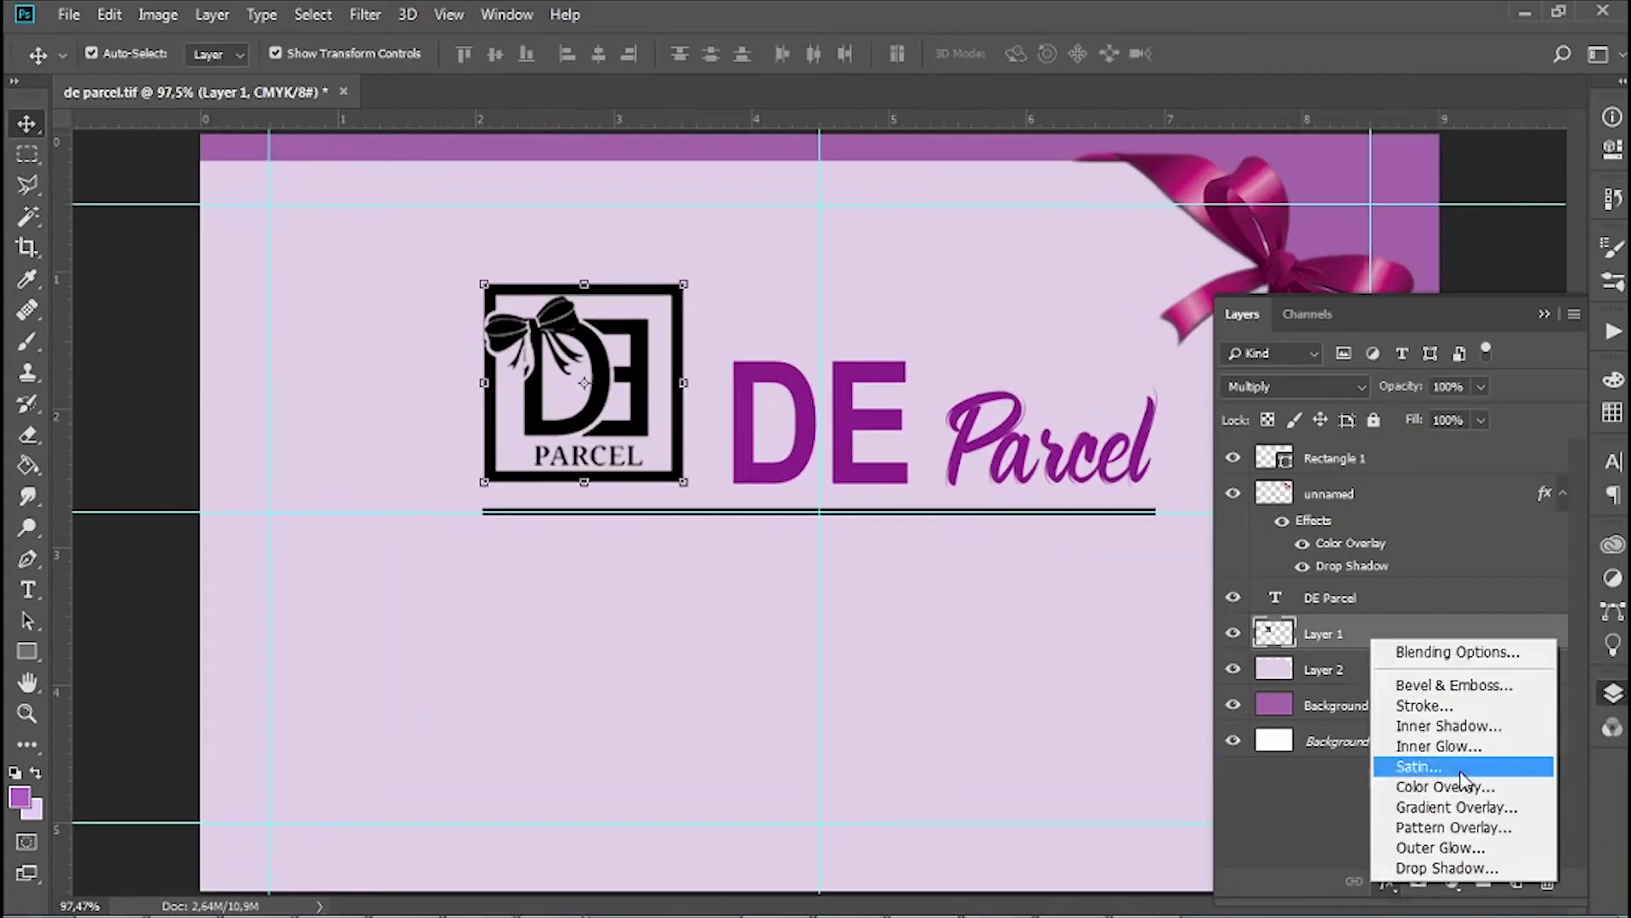
{"action": "left_click", "coordinate": [1461, 768]}
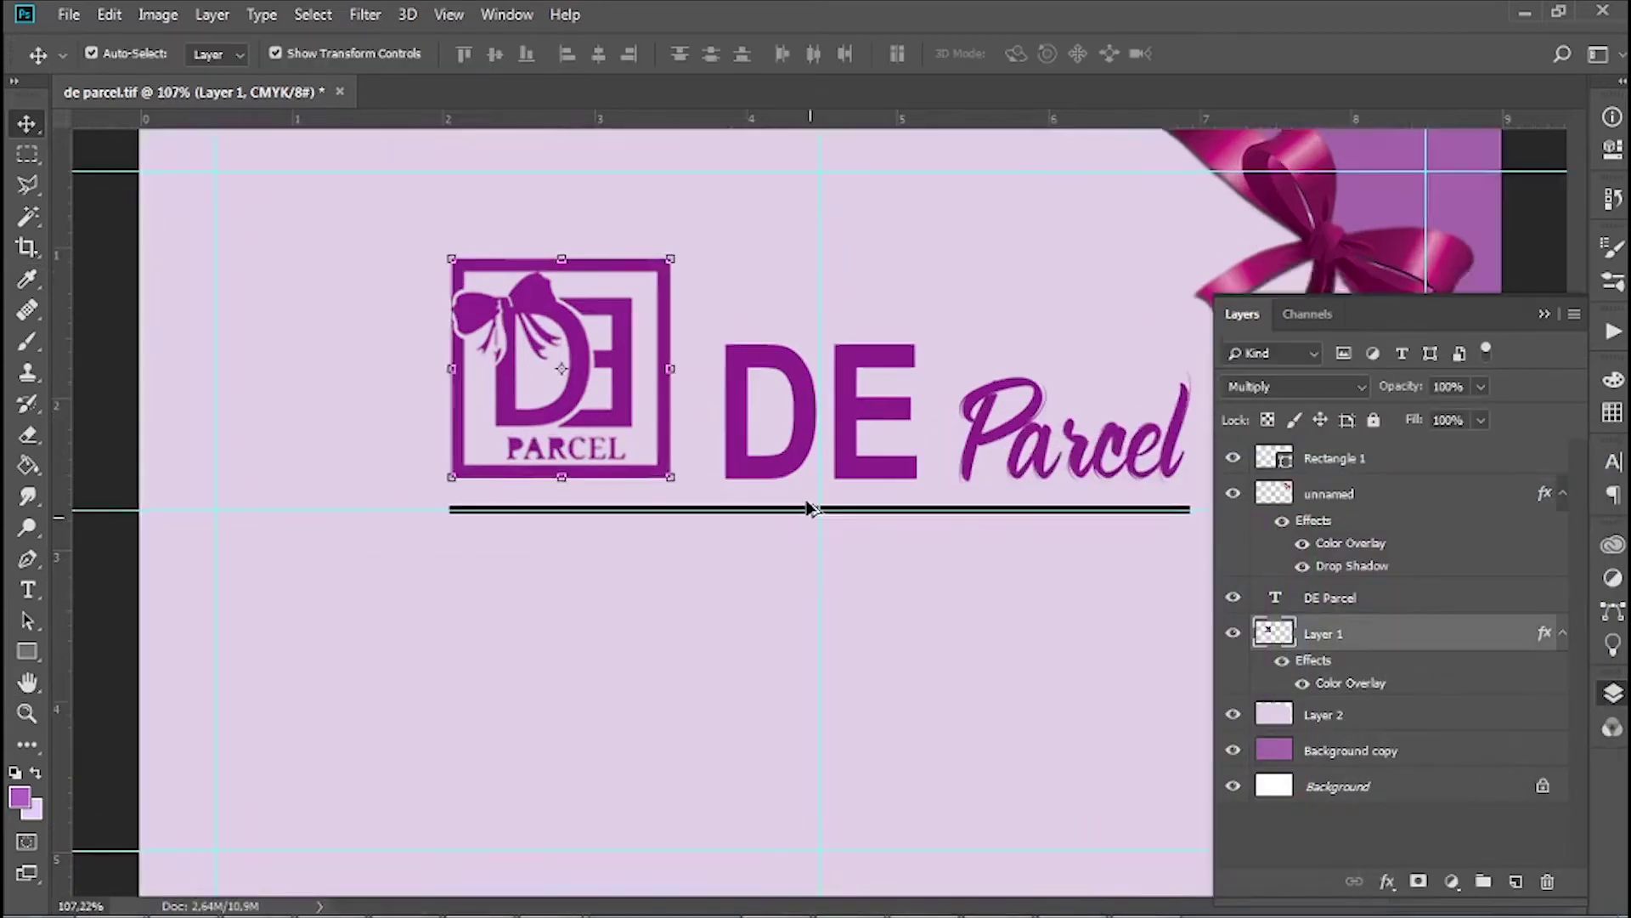
{"action": "left_click_drag", "start_coordinate": [809, 516], "coordinate": [819, 513]}
Select the logo layer and hide its purple Color Overlay effect
{"action": "left_click", "coordinate": [725, 362]}
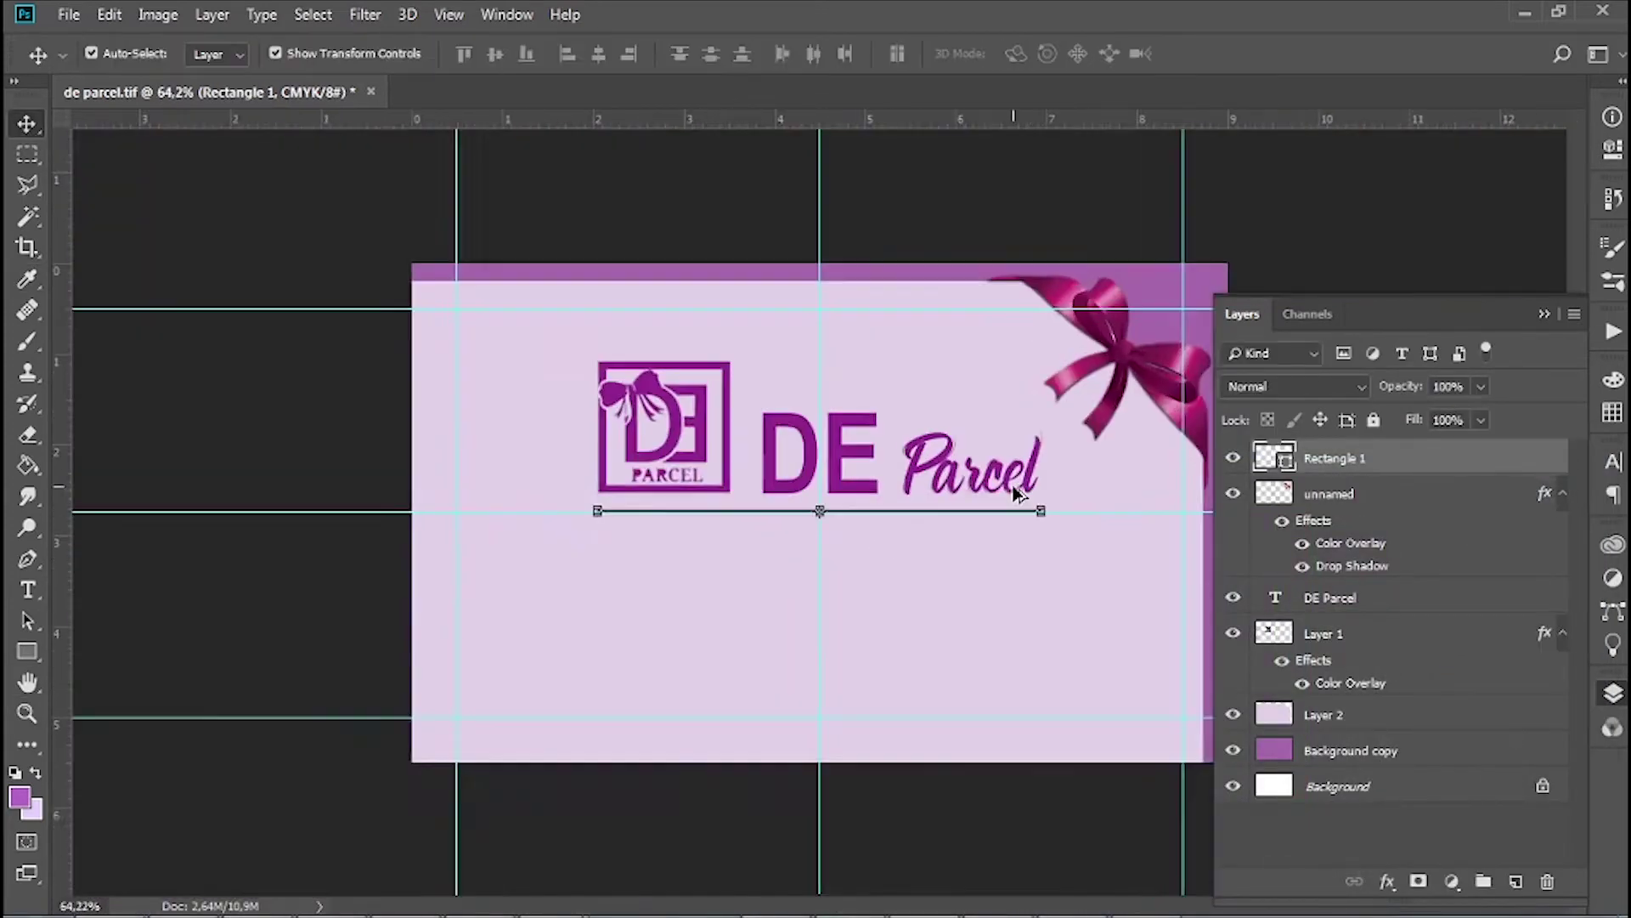
{"action": "left_click", "coordinate": [27, 559]}
{"action": "key", "text": "v"}
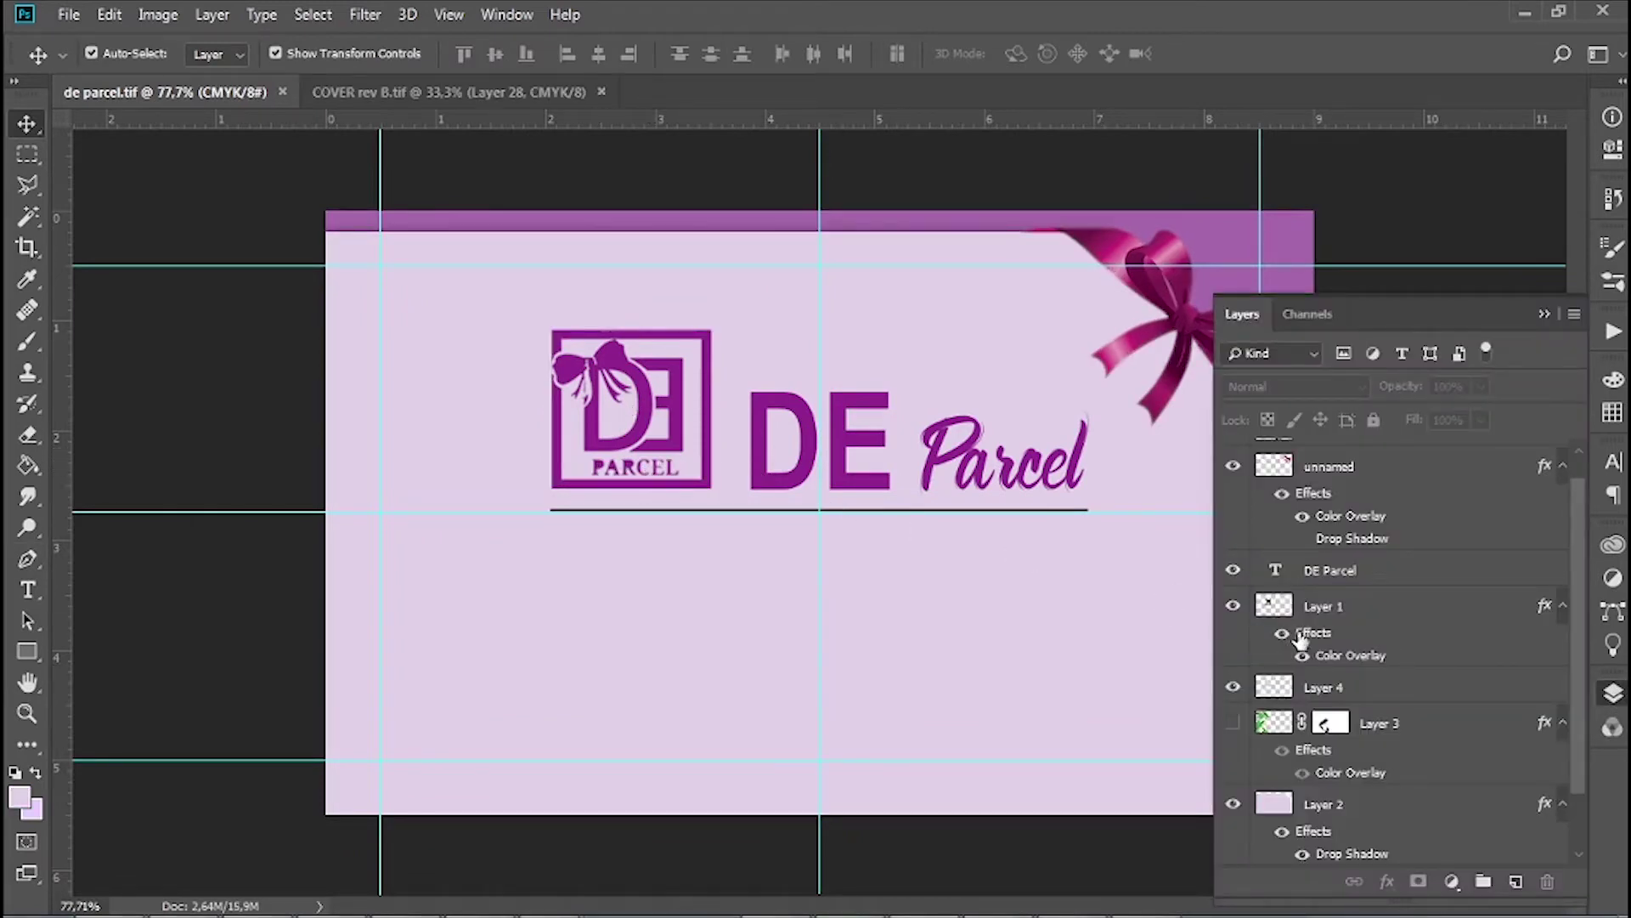
{"action": "left_click", "coordinate": [1363, 610]}
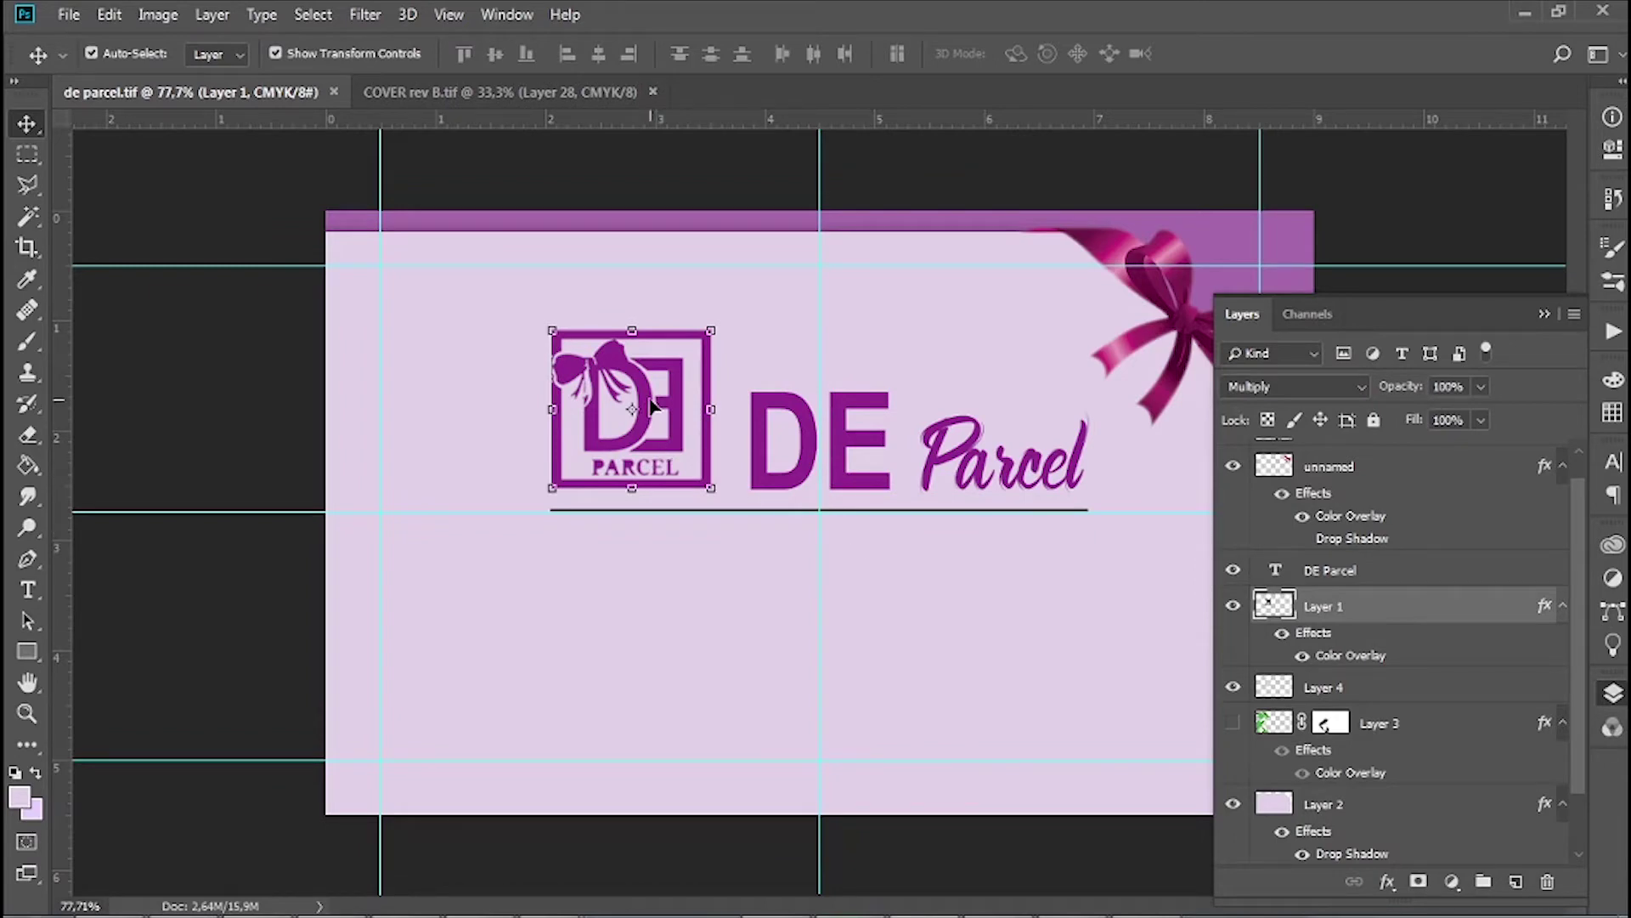
{"action": "left_click", "coordinate": [1282, 634]}
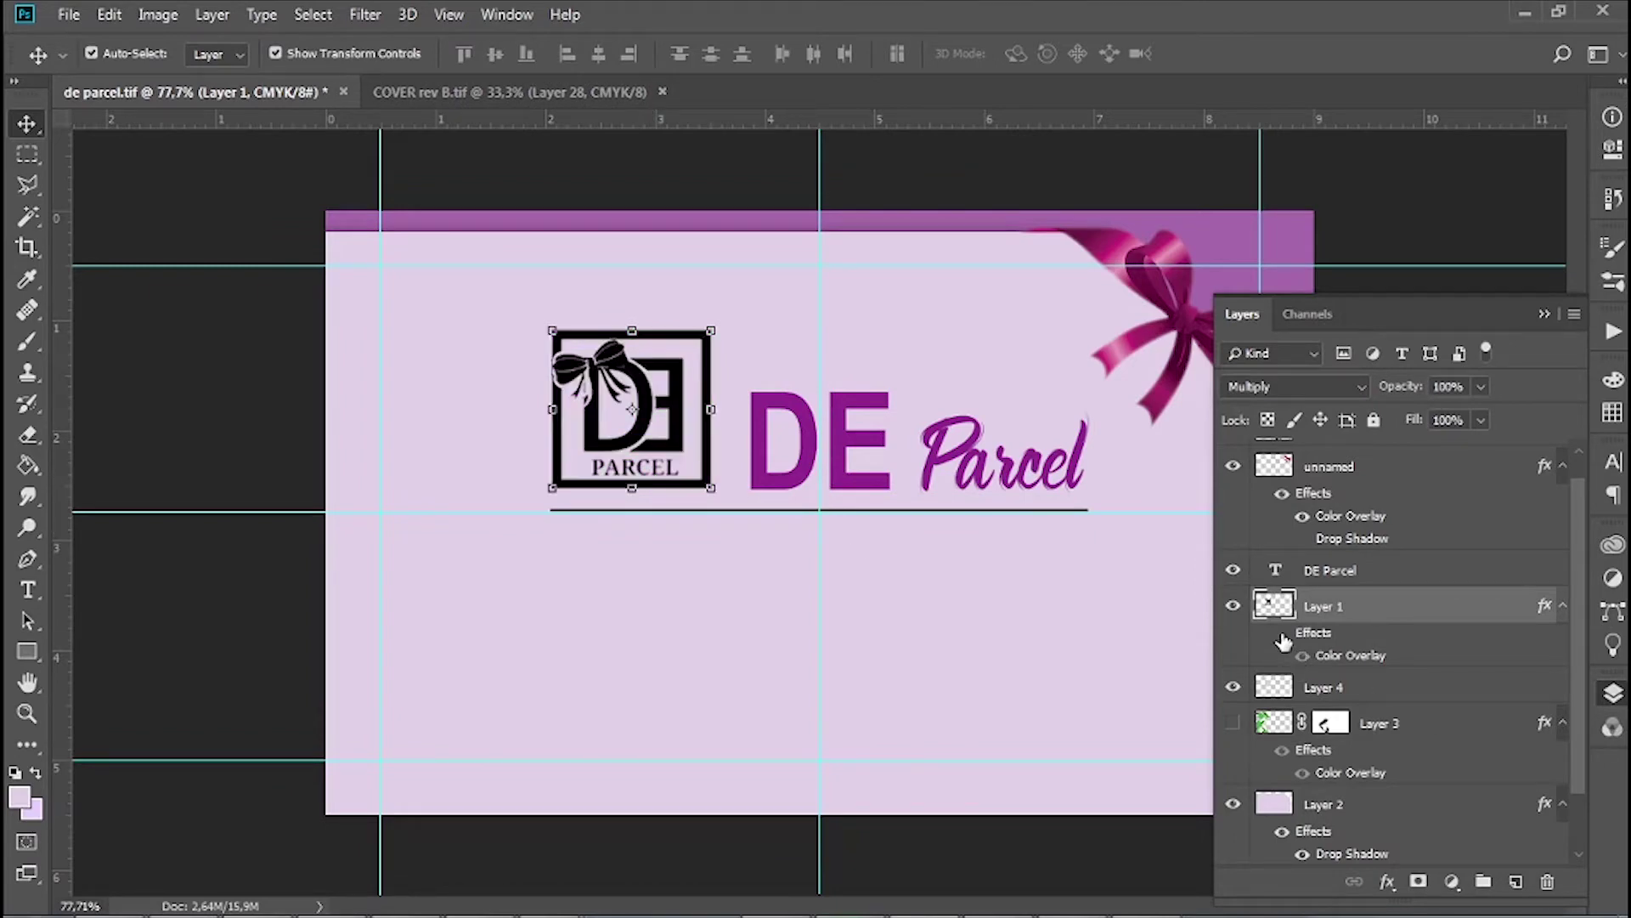
Change the logo layer's blend mode from Multiply to Normal
{"action": "scroll", "coordinate": [665, 443], "scroll_direction": "up", "scroll_amount": 2, "text": "alt"}
{"action": "scroll", "coordinate": [664, 443], "scroll_direction": "up", "scroll_amount": 2, "text": "alt"}
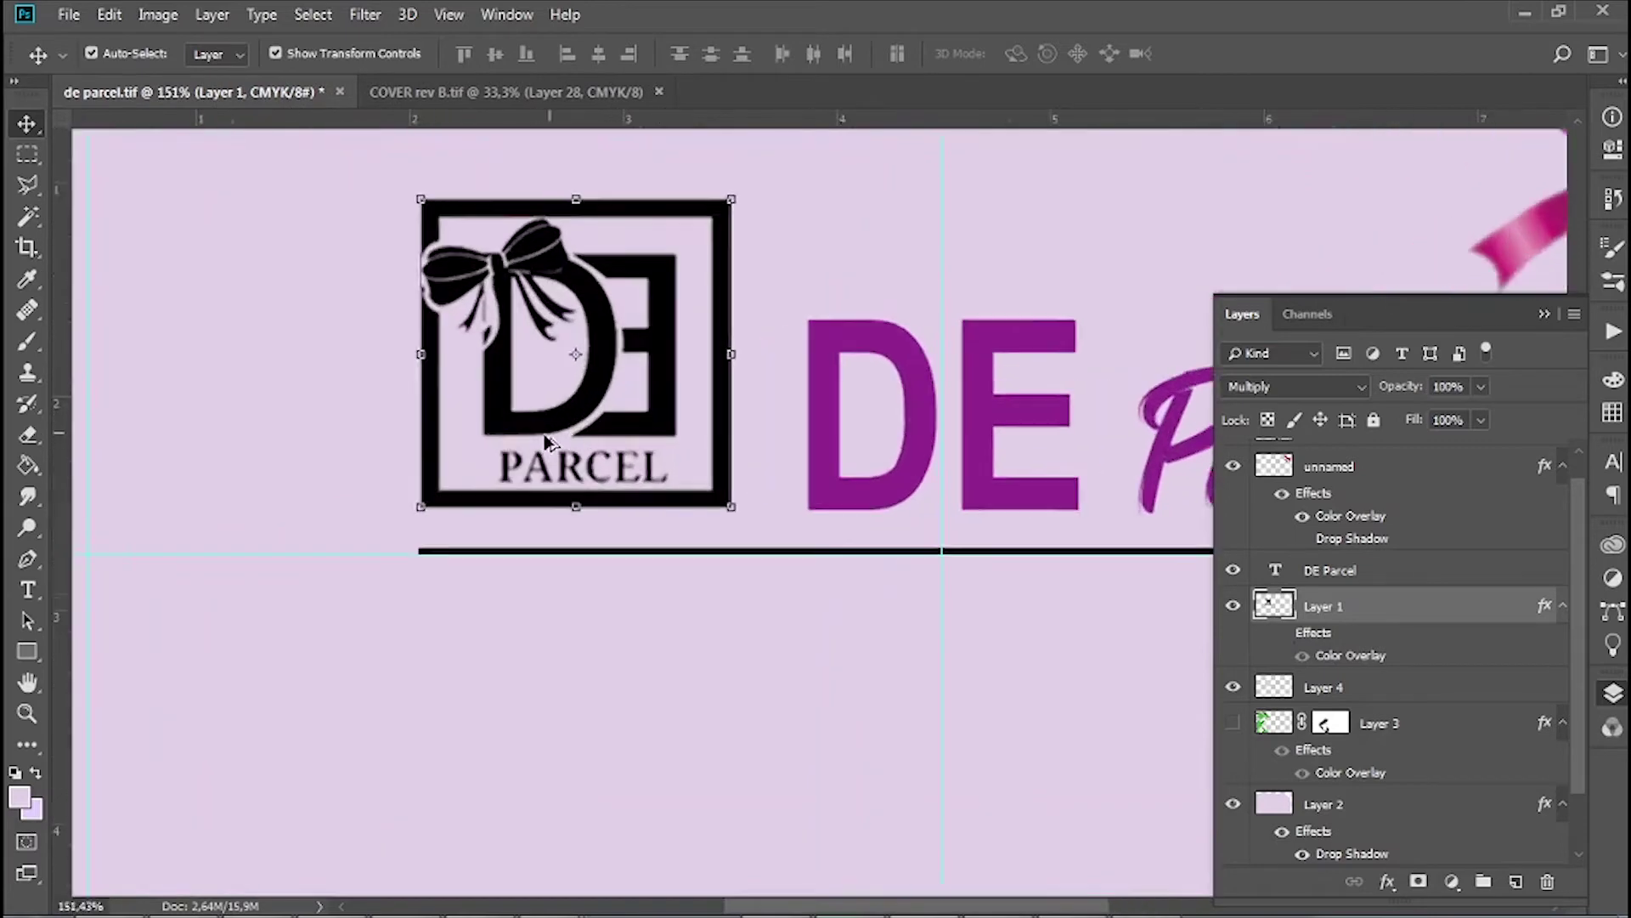
{"action": "scroll", "coordinate": [595, 438], "scroll_direction": "up", "scroll_amount": 2, "text": "alt"}
{"action": "scroll", "coordinate": [578, 437], "scroll_direction": "up", "scroll_amount": 2, "text": "alt"}
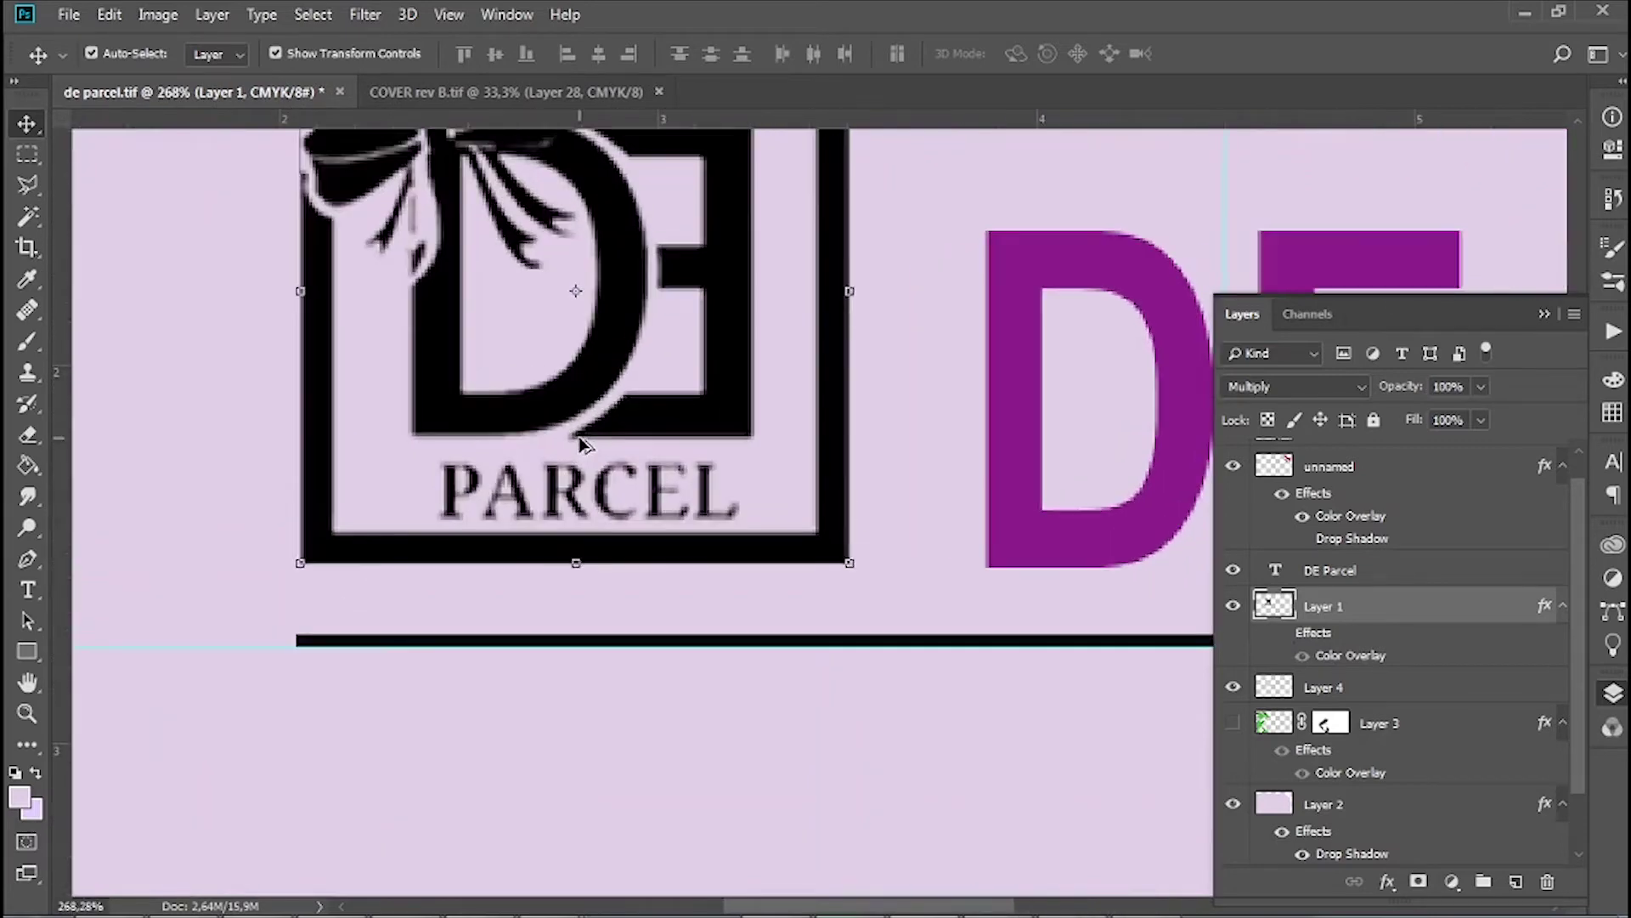
{"action": "left_click", "coordinate": [1338, 389]}
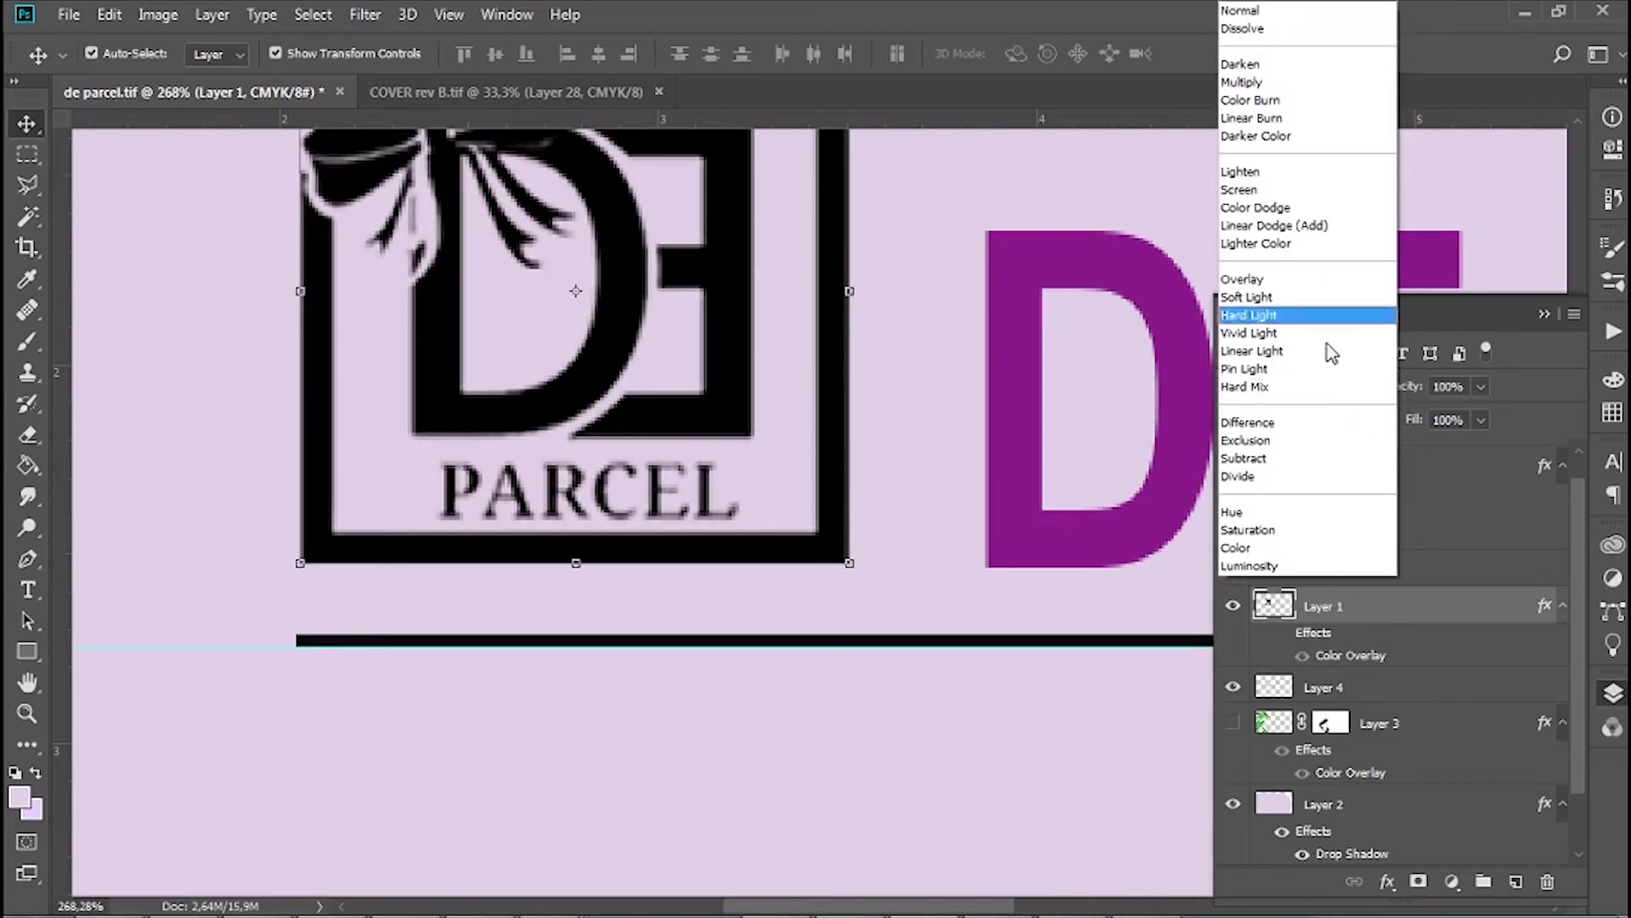
{"action": "left_click", "coordinate": [1251, 16]}
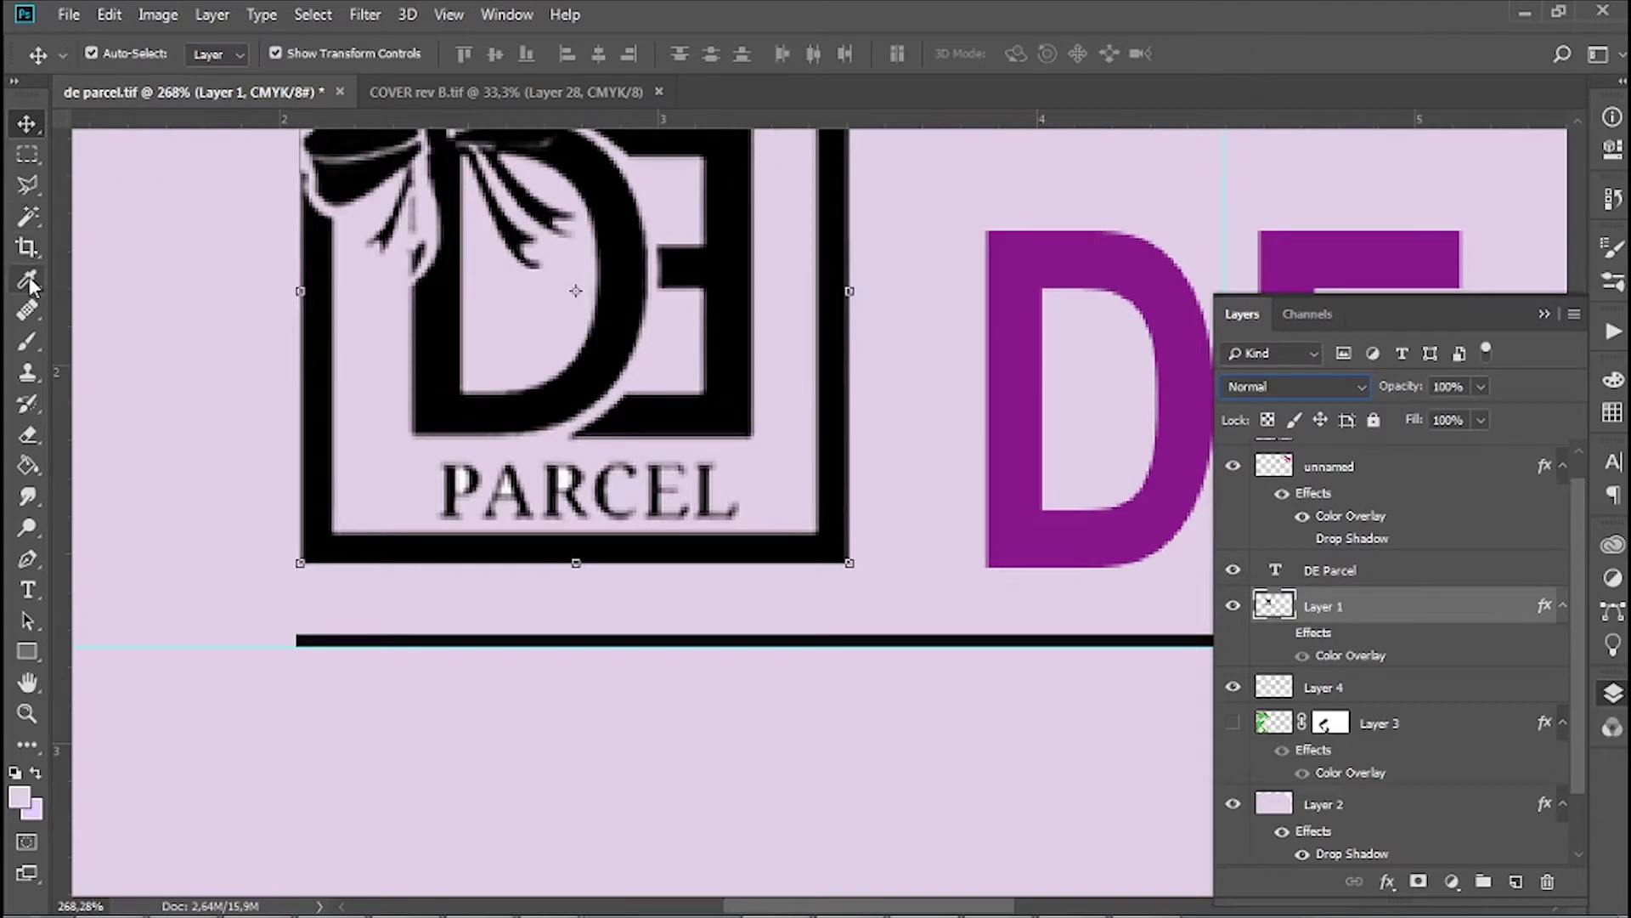
Try selecting the PARCEL letter gaps and letter R by colour
{"action": "left_click", "coordinate": [33, 213]}
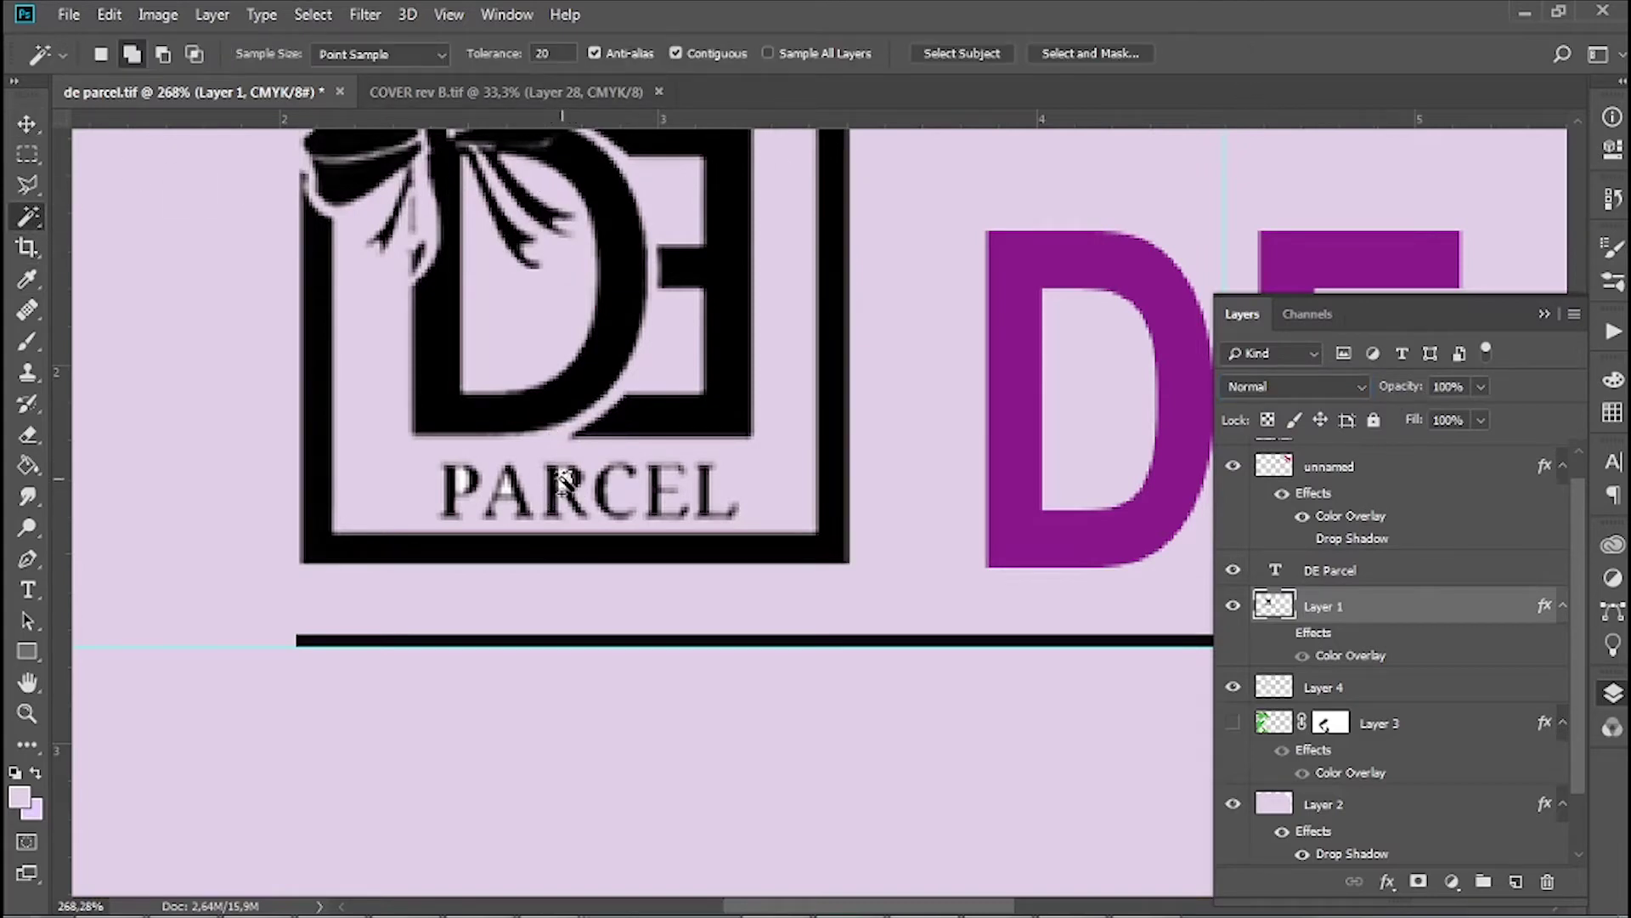
{"action": "left_click", "coordinate": [564, 476]}
{"action": "left_click", "coordinate": [463, 478], "text": "shift"}
{"action": "left_click", "coordinate": [553, 489], "text": "shift"}
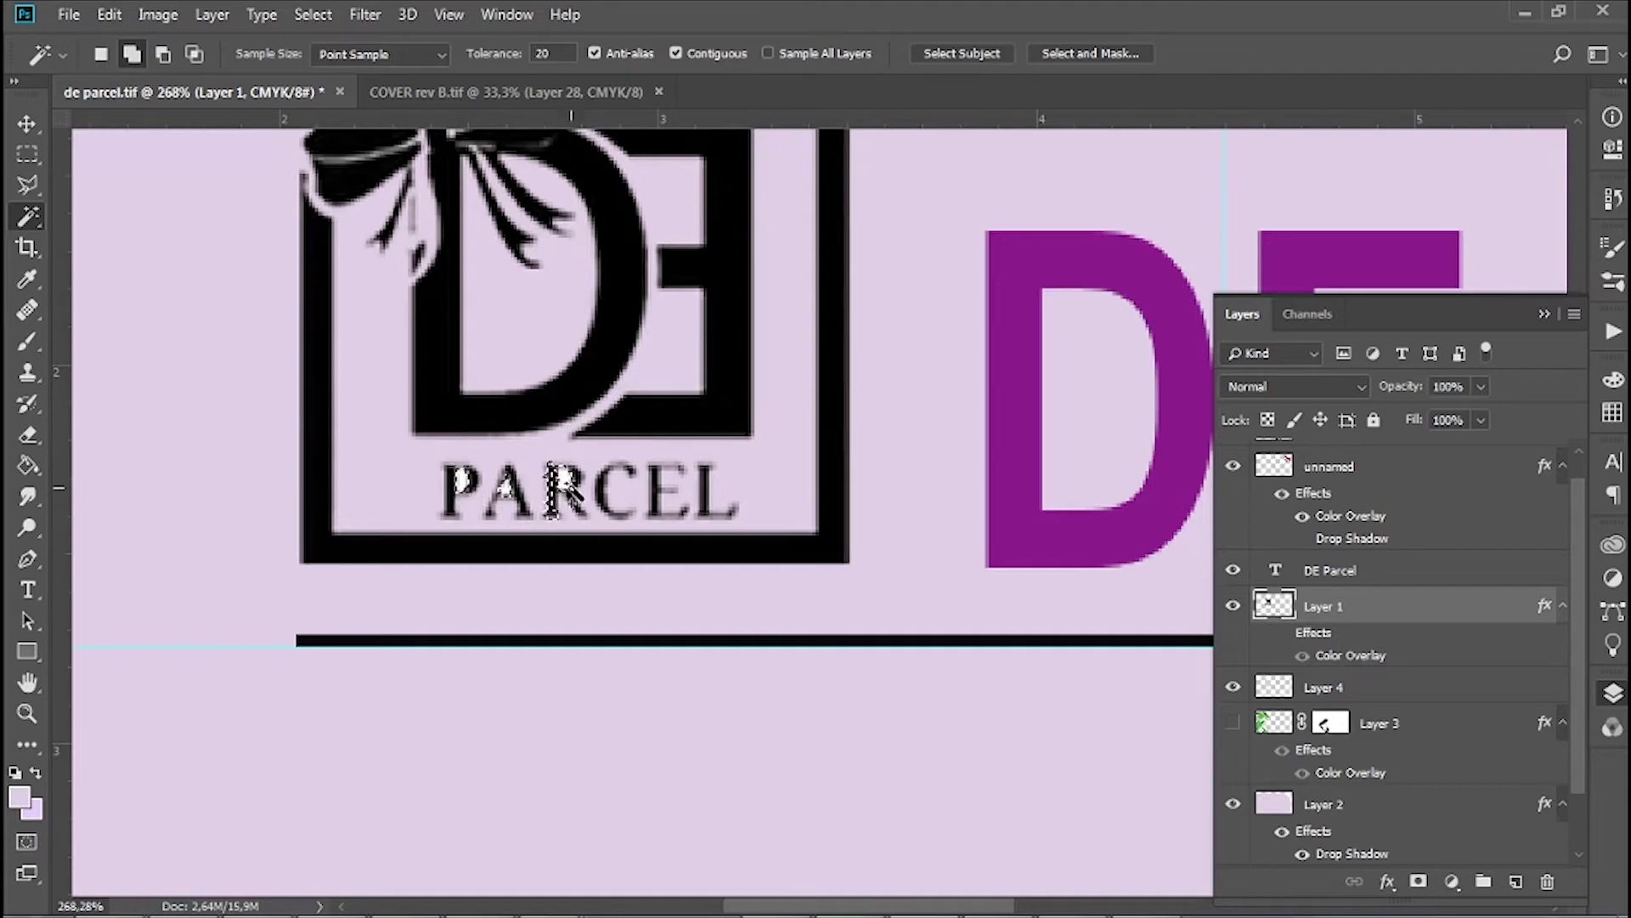
{"action": "left_click", "coordinate": [28, 128]}
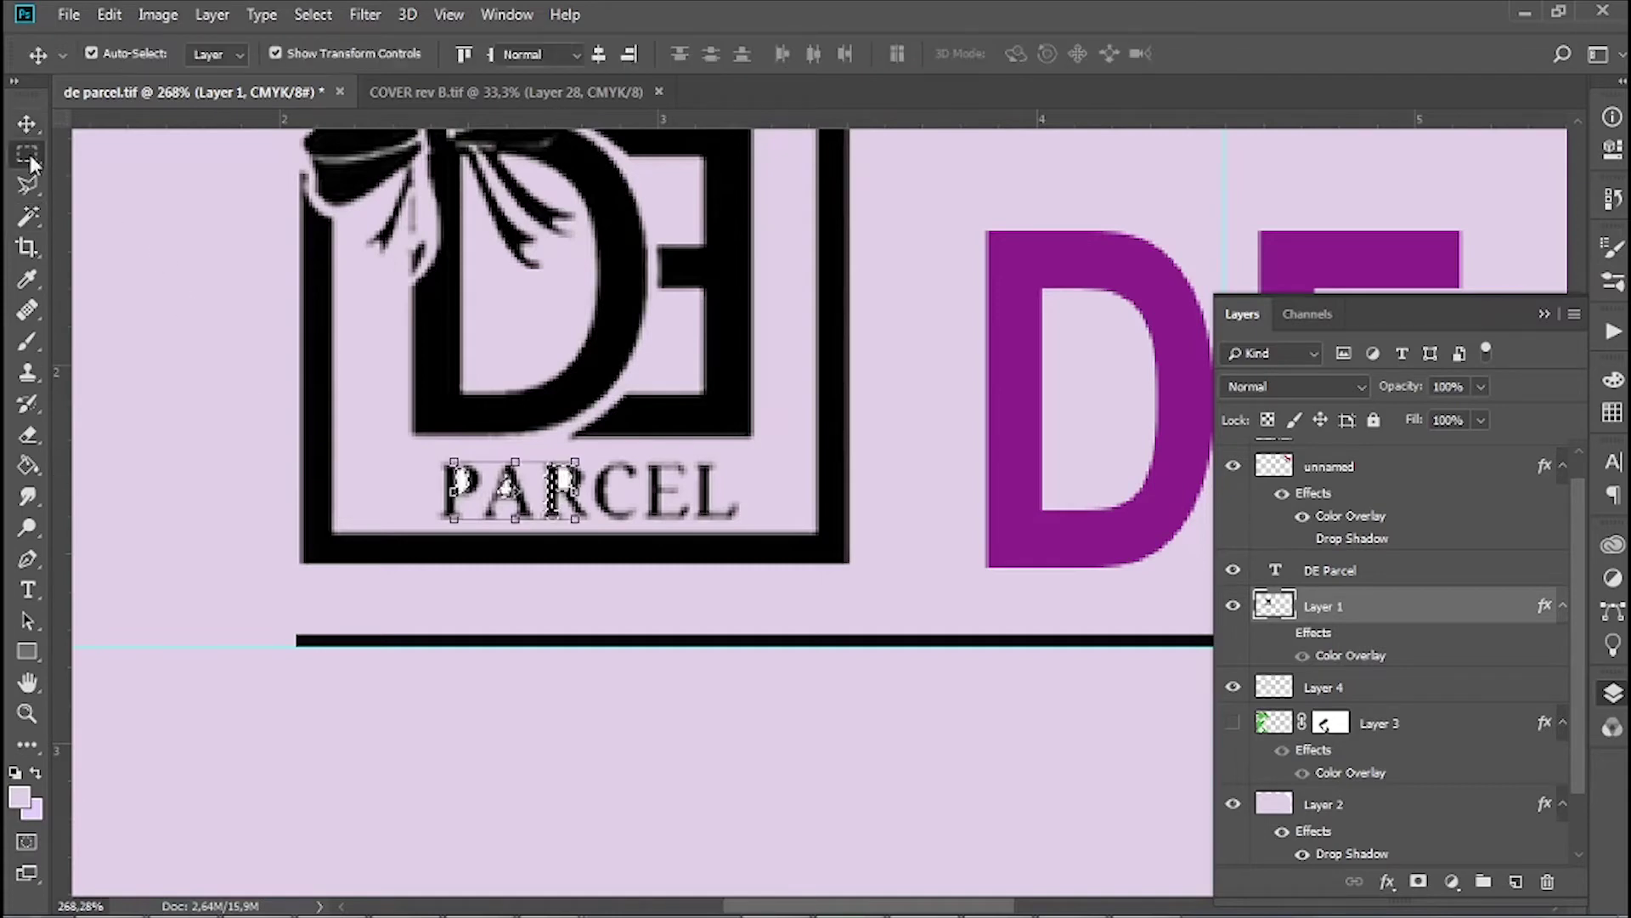
Select the logo's black with Color Range, sampling it and raising Fuzziness
{"action": "scroll", "coordinate": [408, 153], "scroll_direction": "up", "scroll_amount": 3}
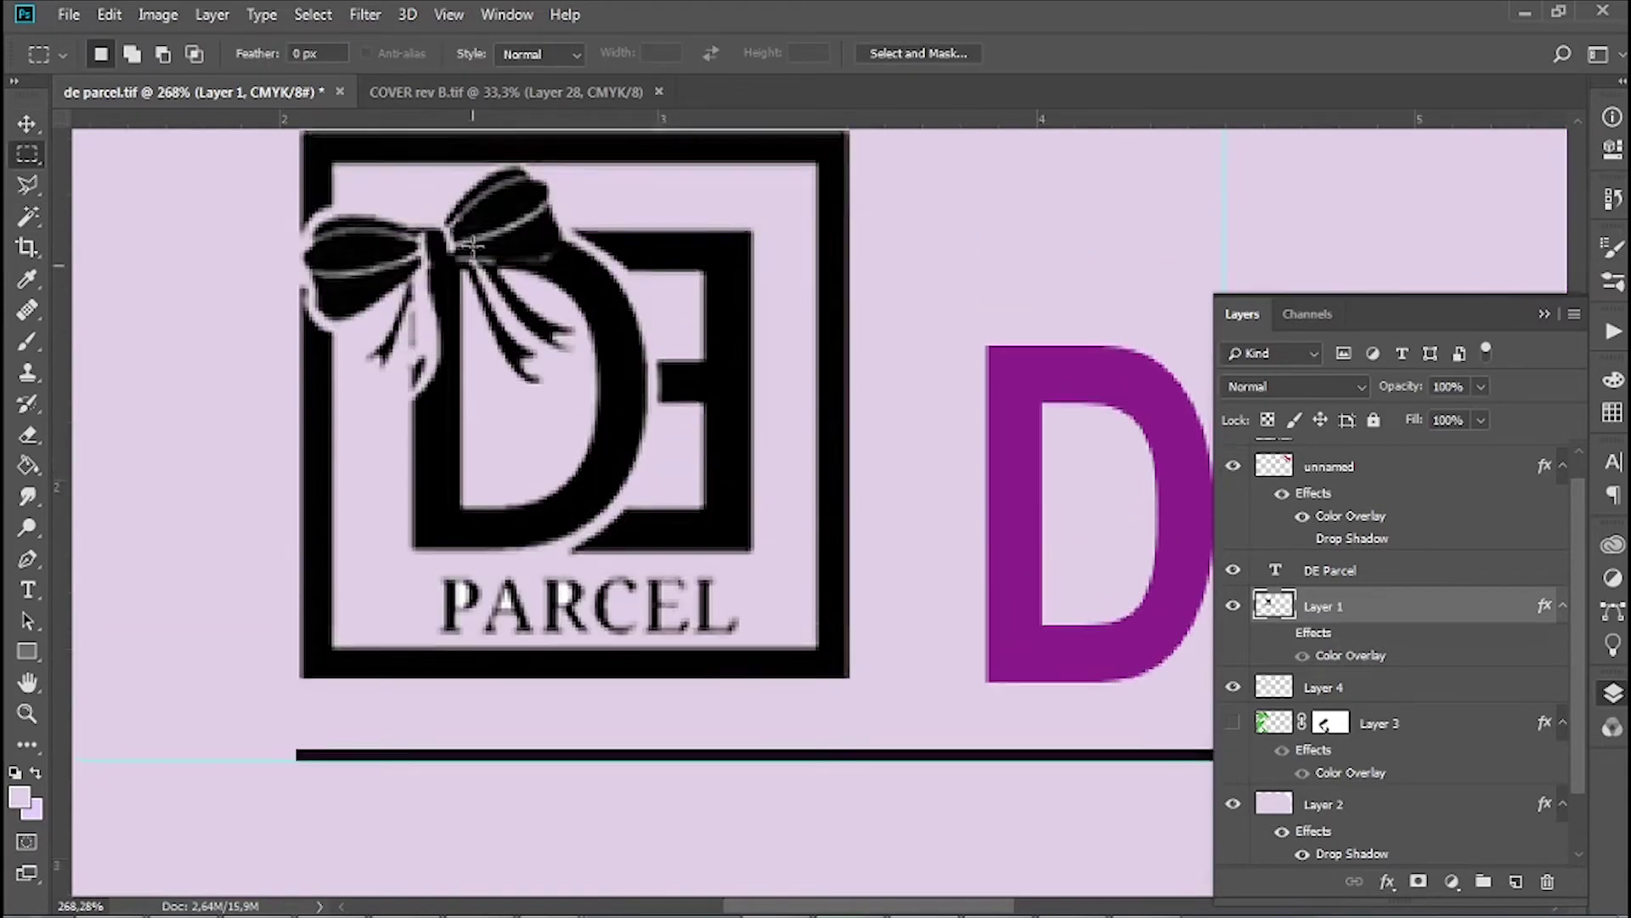
{"action": "scroll", "coordinate": [437, 204], "scroll_direction": "up", "scroll_amount": 1}
{"action": "left_click", "coordinate": [262, 14]}
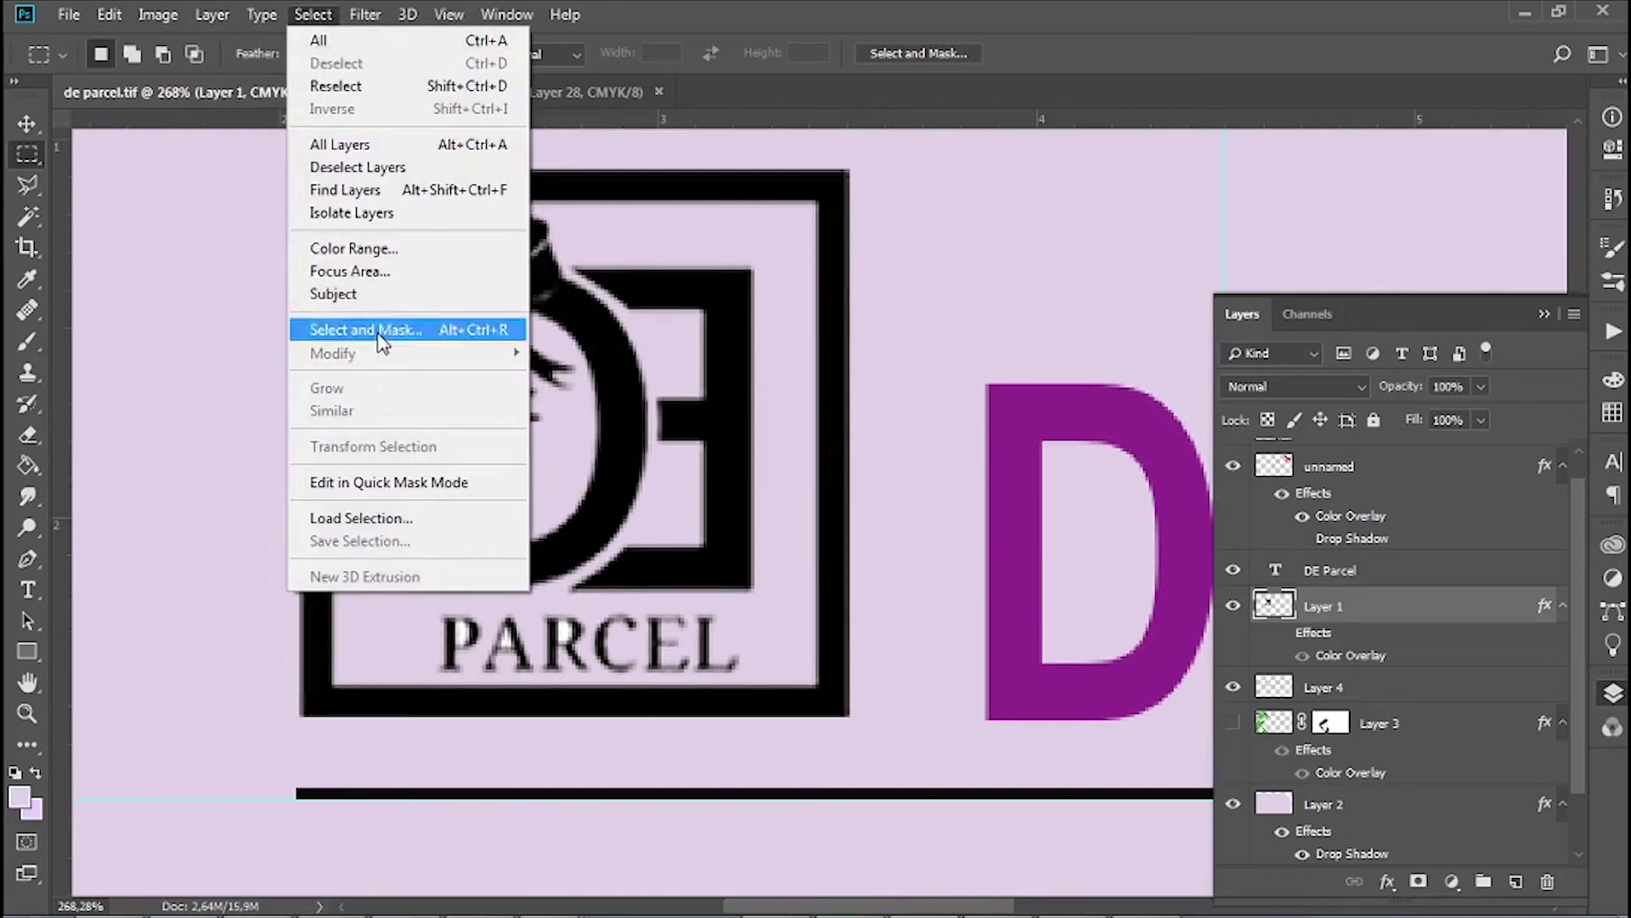
{"action": "left_click", "coordinate": [350, 248]}
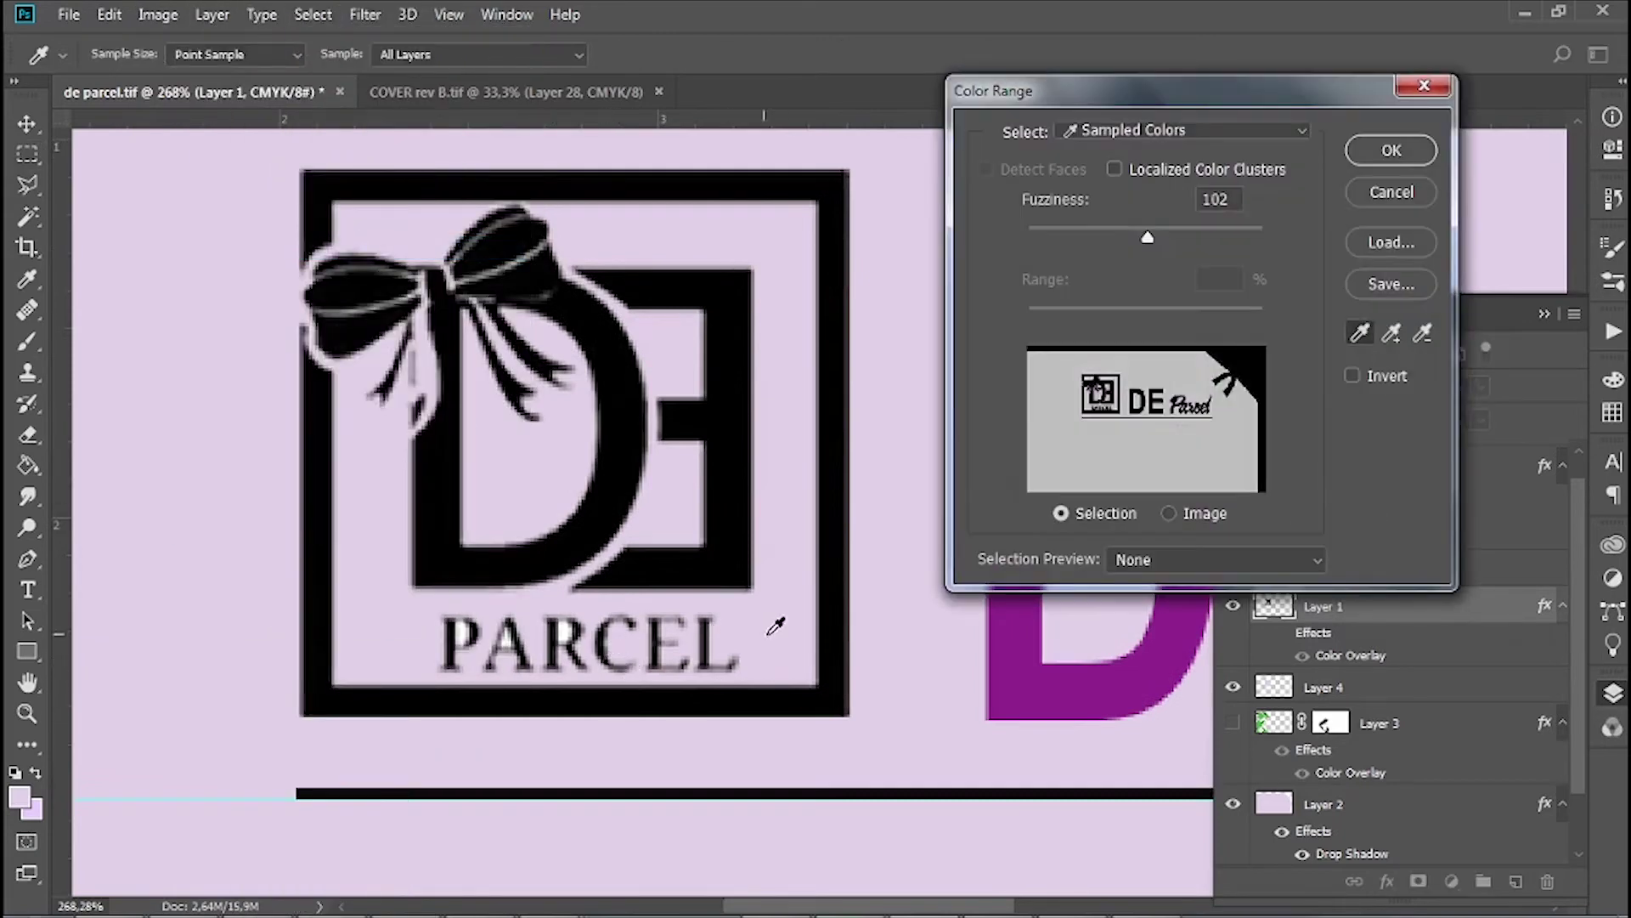
{"action": "left_click", "coordinate": [568, 626]}
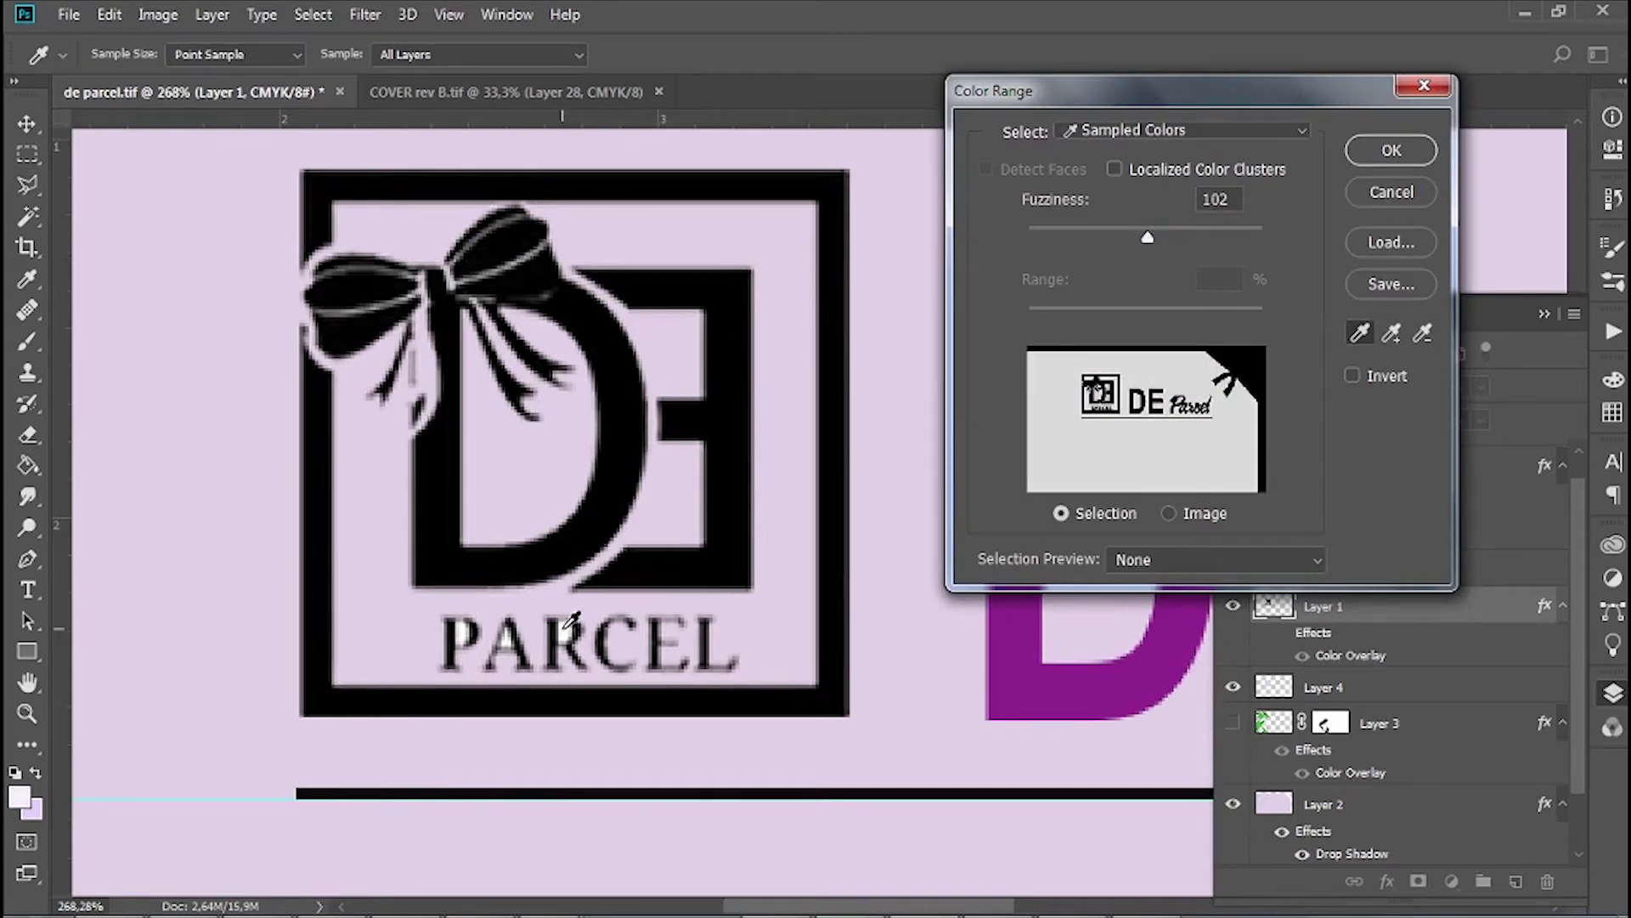
{"action": "mouse_move", "coordinate": [1133, 234]}
{"action": "left_mouse_down"}
{"action": "mouse_move", "coordinate": [1098, 242]}
{"action": "mouse_move", "coordinate": [1170, 233]}
{"action": "left_mouse_up"}
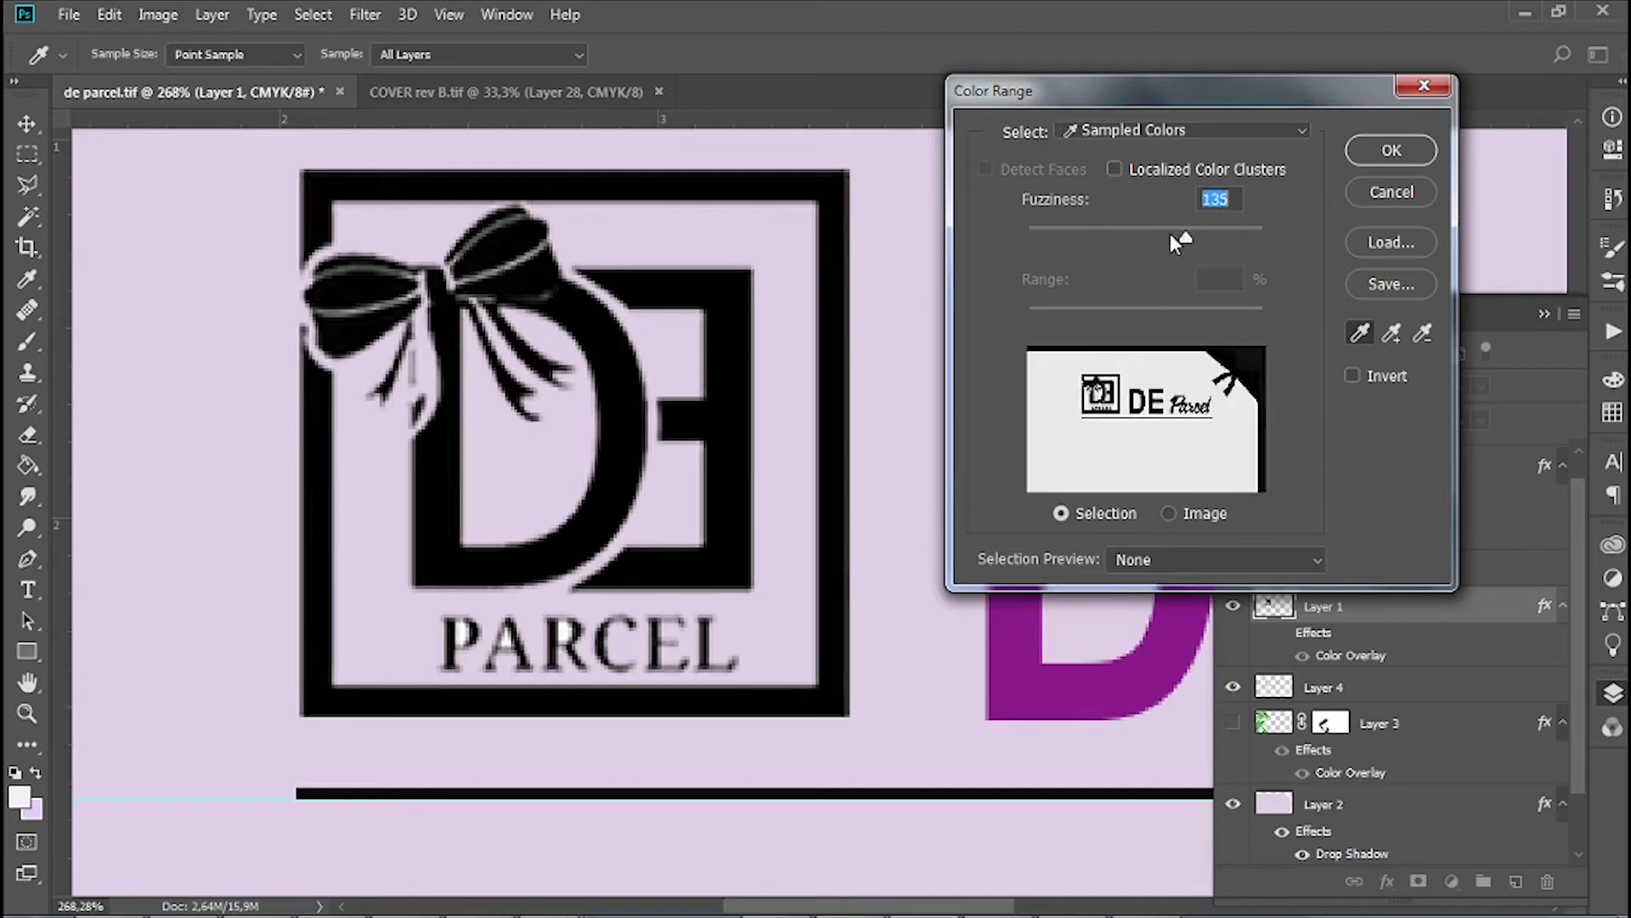
{"action": "left_click", "coordinate": [1411, 153]}
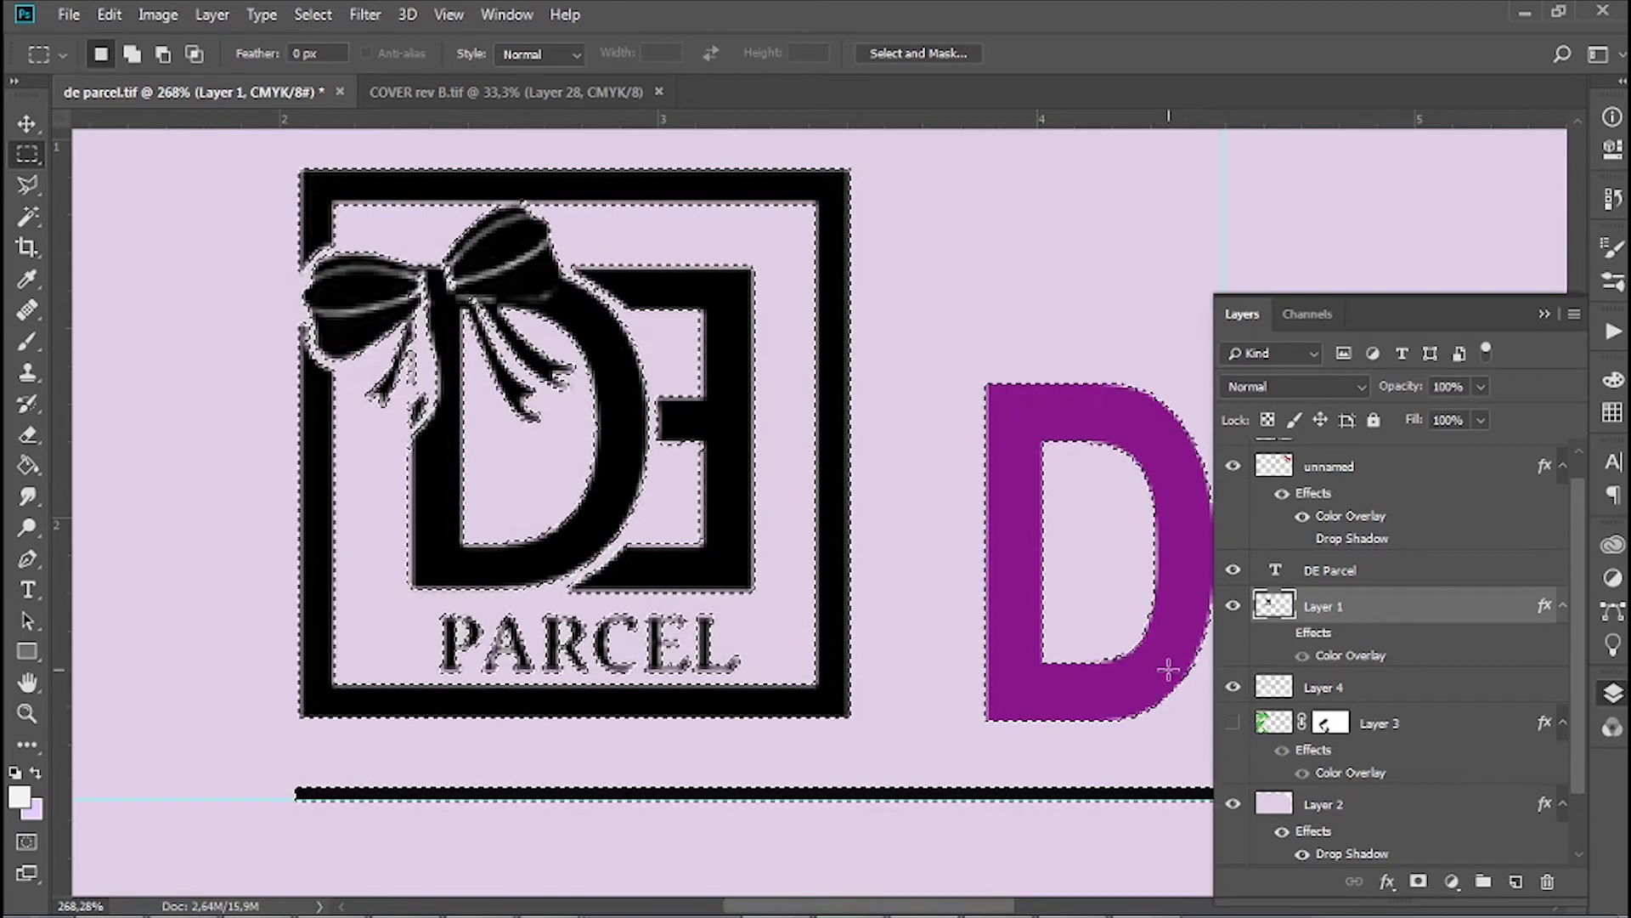
Deselect and re-enable Layer 1's Color Overlay so the logo shows purple
{"action": "key", "text": "ctrl+d"}
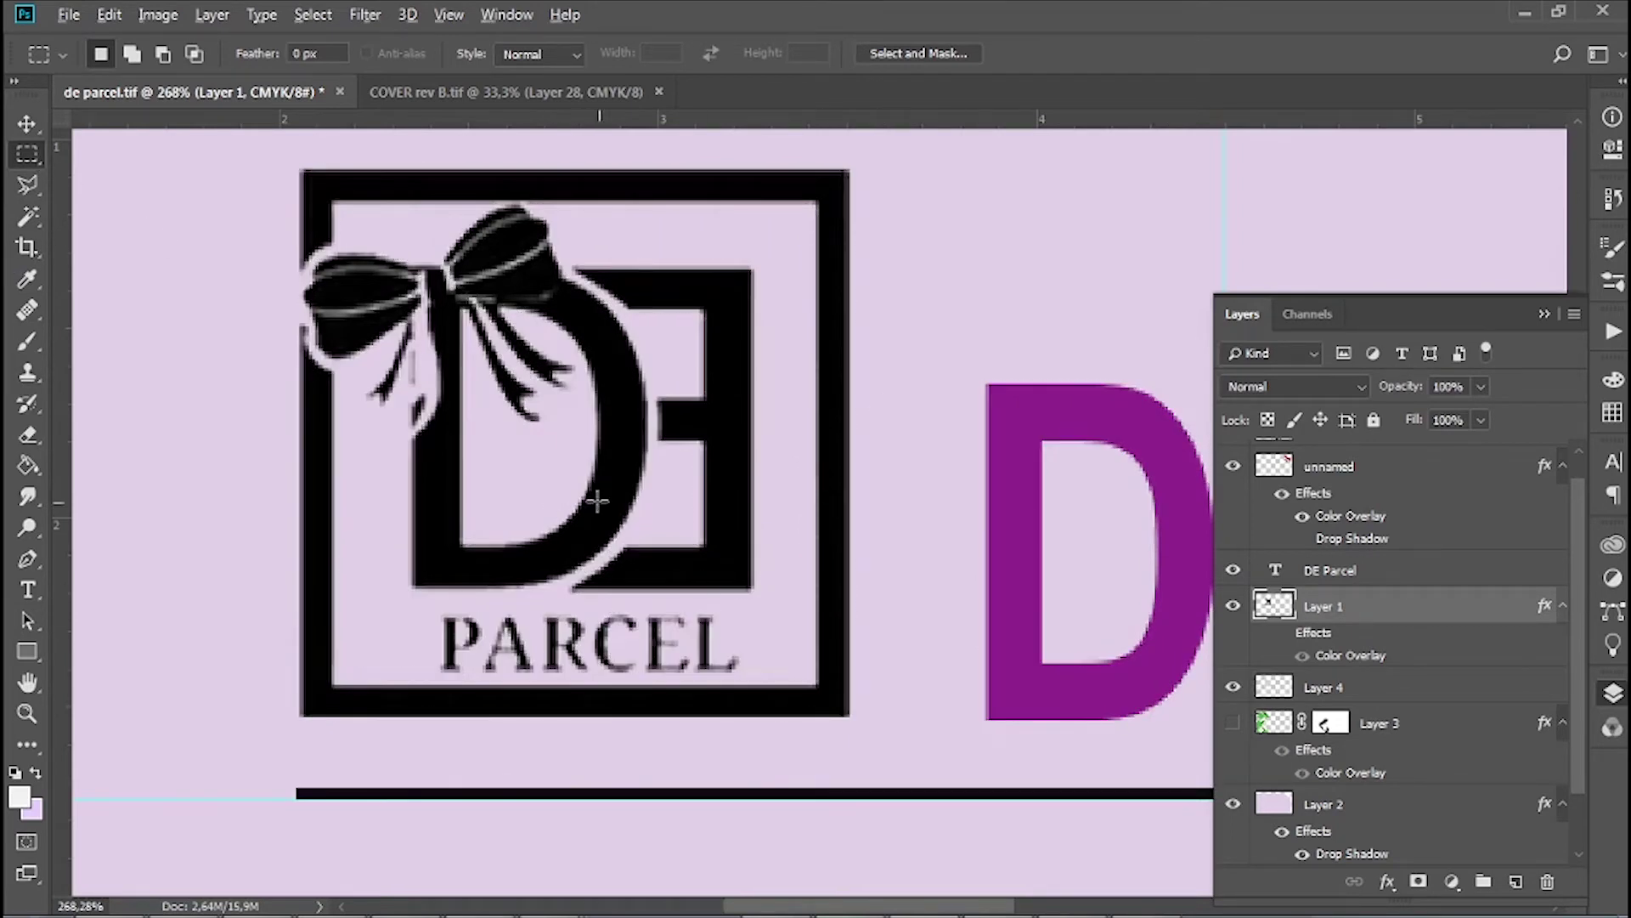
{"action": "scroll", "coordinate": [598, 501], "scroll_direction": "down", "scroll_amount": 3}
{"action": "scroll", "coordinate": [605, 509], "scroll_direction": "down", "scroll_amount": 2}
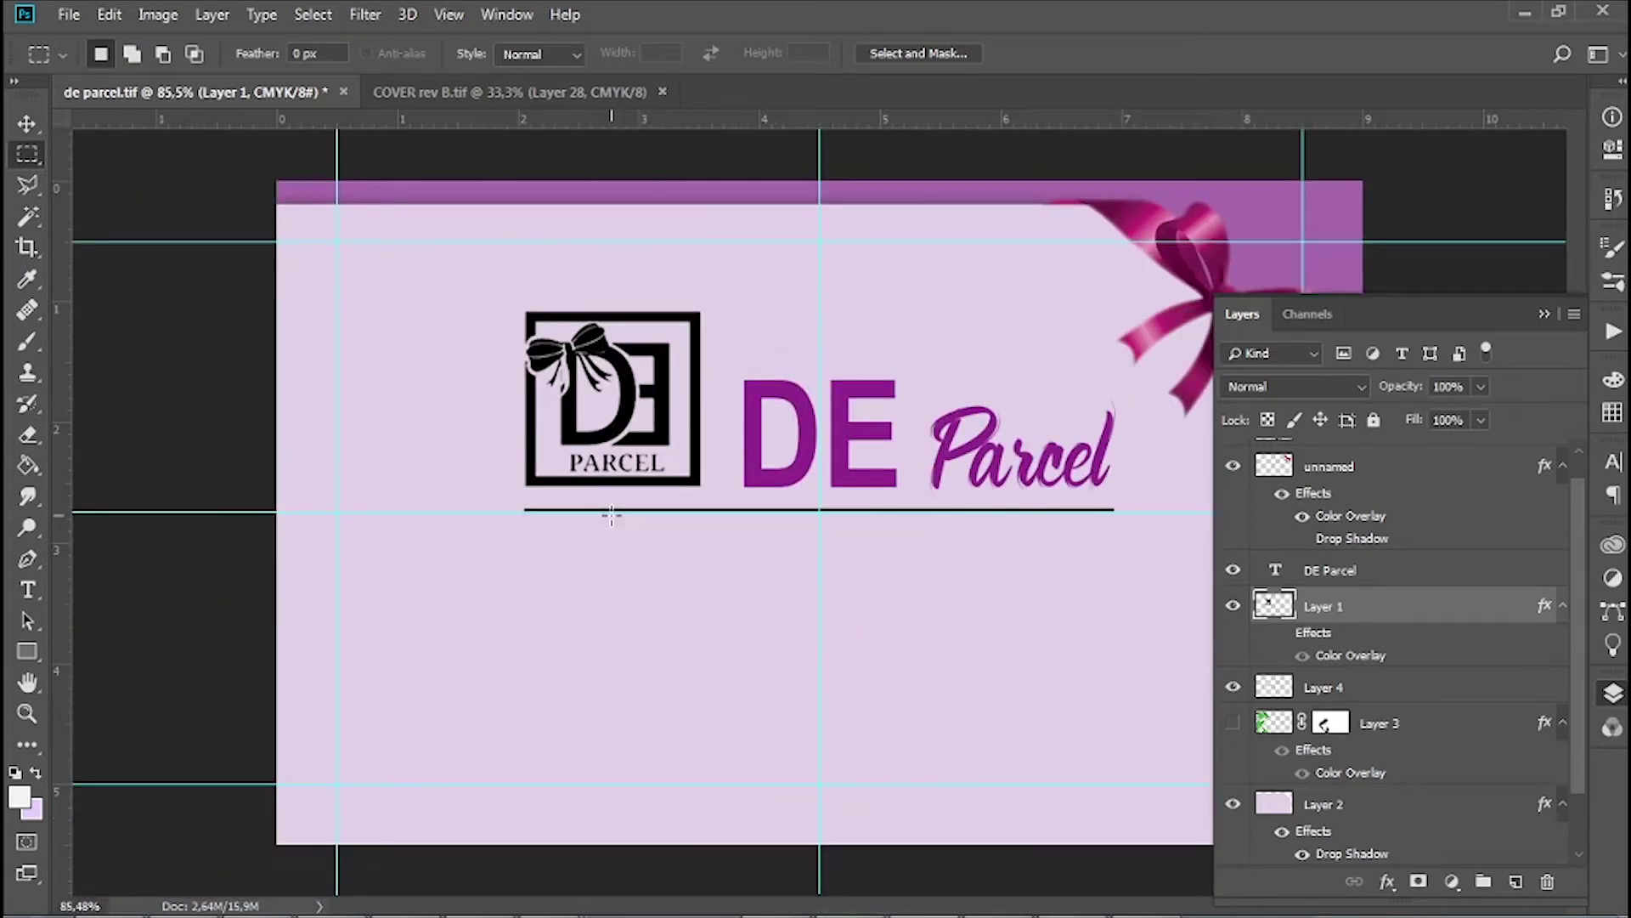
{"action": "scroll", "coordinate": [984, 568], "scroll_direction": "down", "scroll_amount": 1}
{"action": "scroll", "coordinate": [983, 568], "scroll_direction": "down", "scroll_amount": 1}
{"action": "scroll", "coordinate": [1054, 567], "scroll_direction": "down", "scroll_amount": 1}
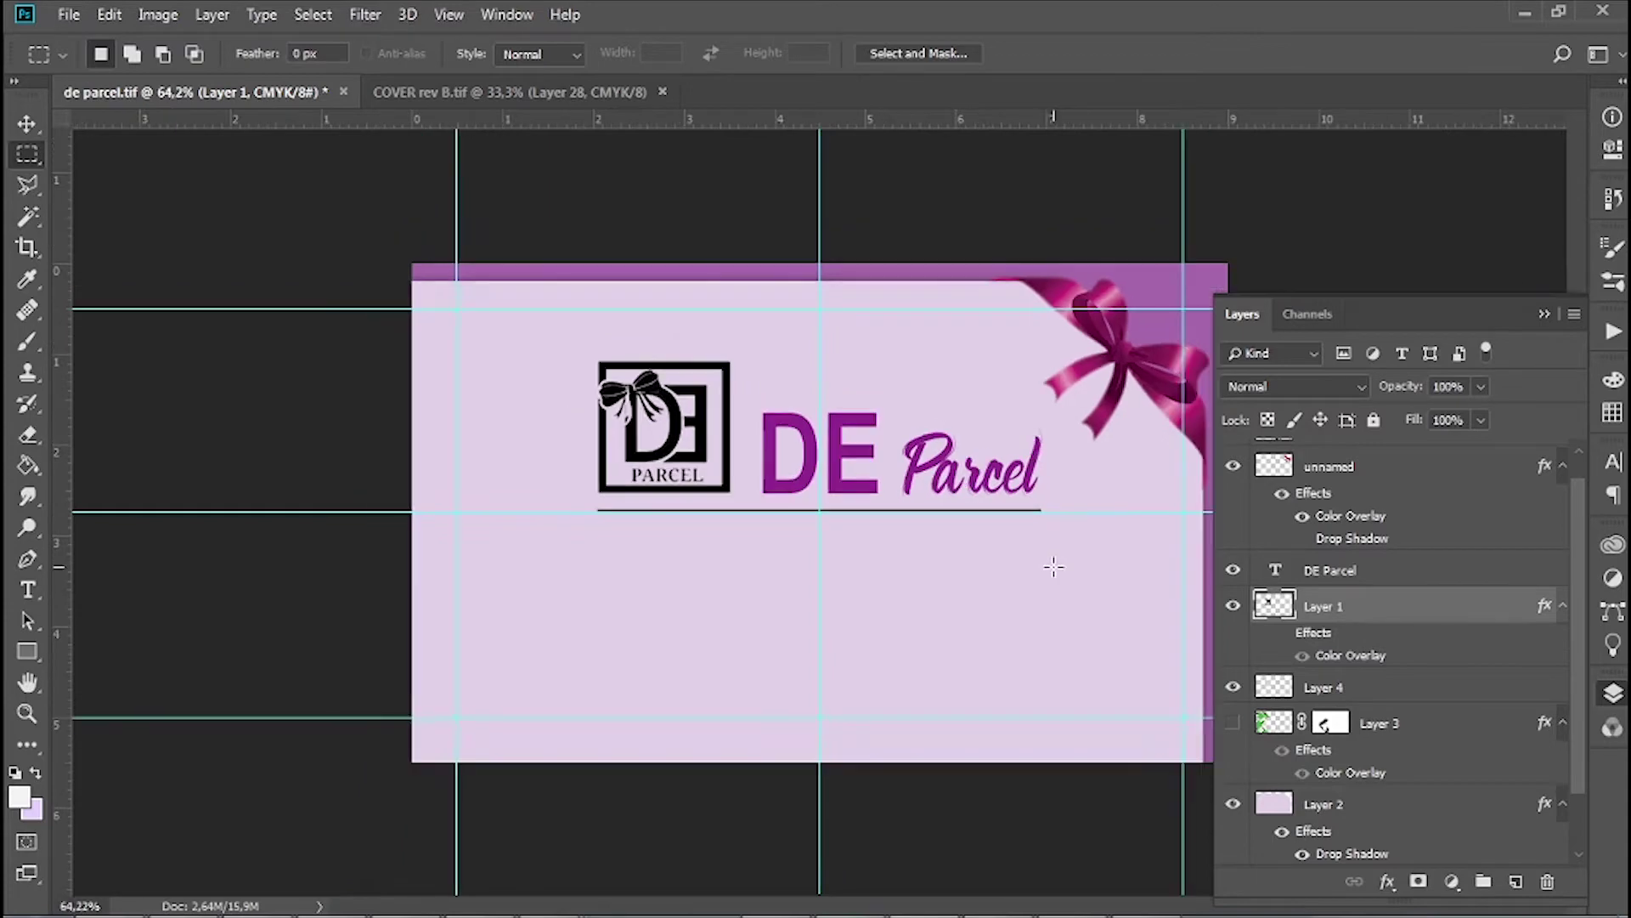
{"action": "scroll", "coordinate": [1045, 553], "scroll_direction": "up", "scroll_amount": 1}
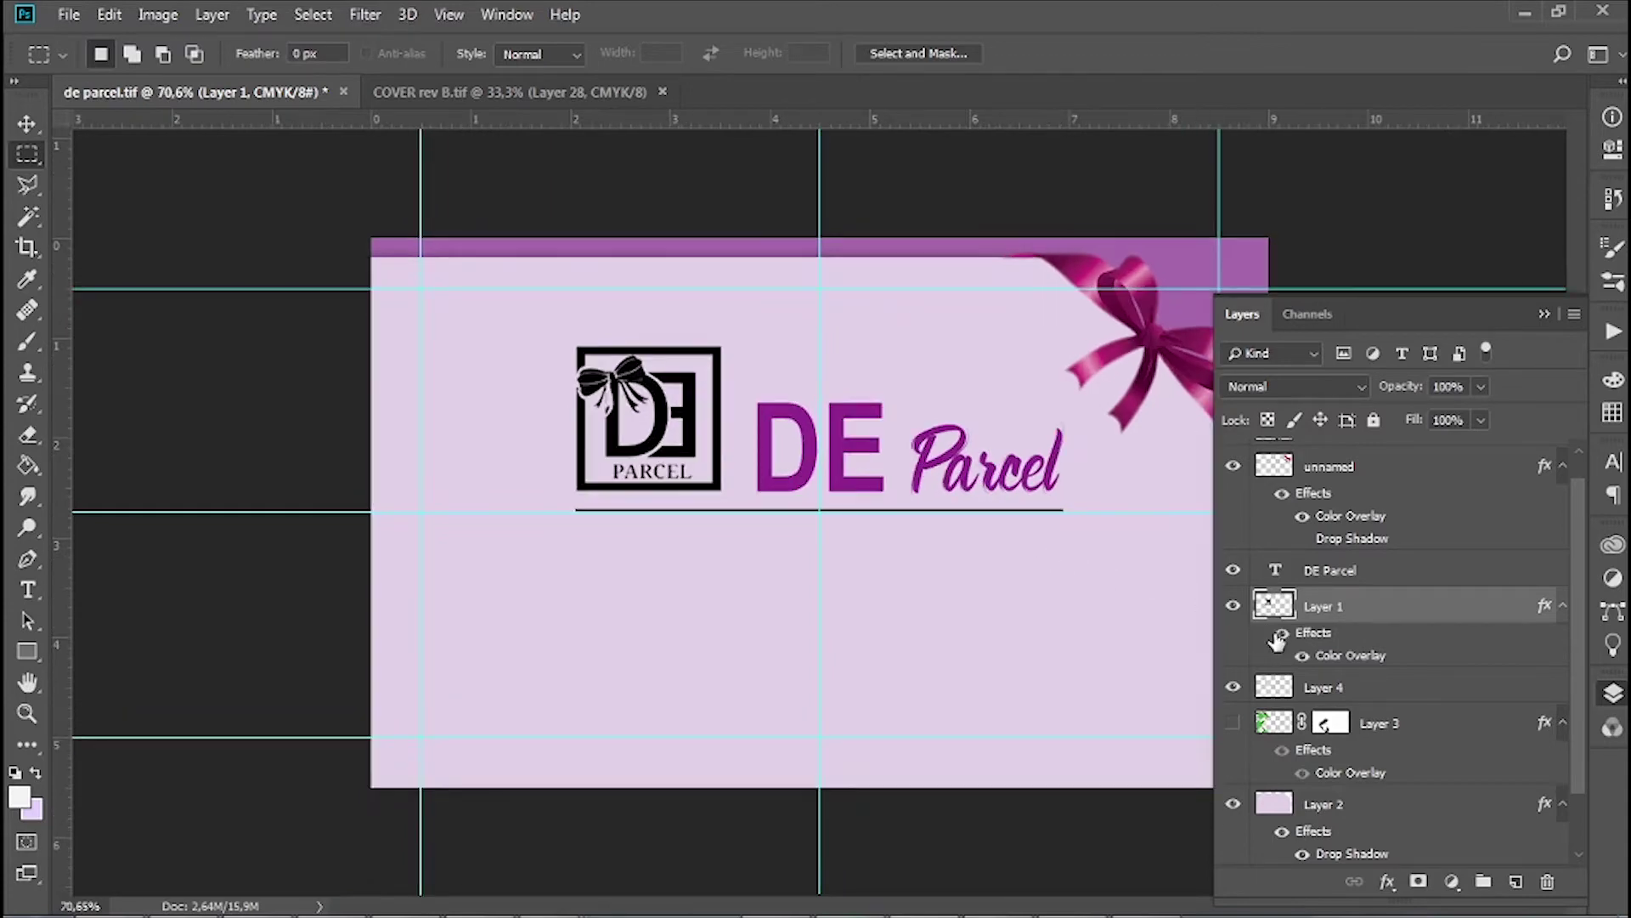
{"action": "left_click", "coordinate": [1280, 634]}
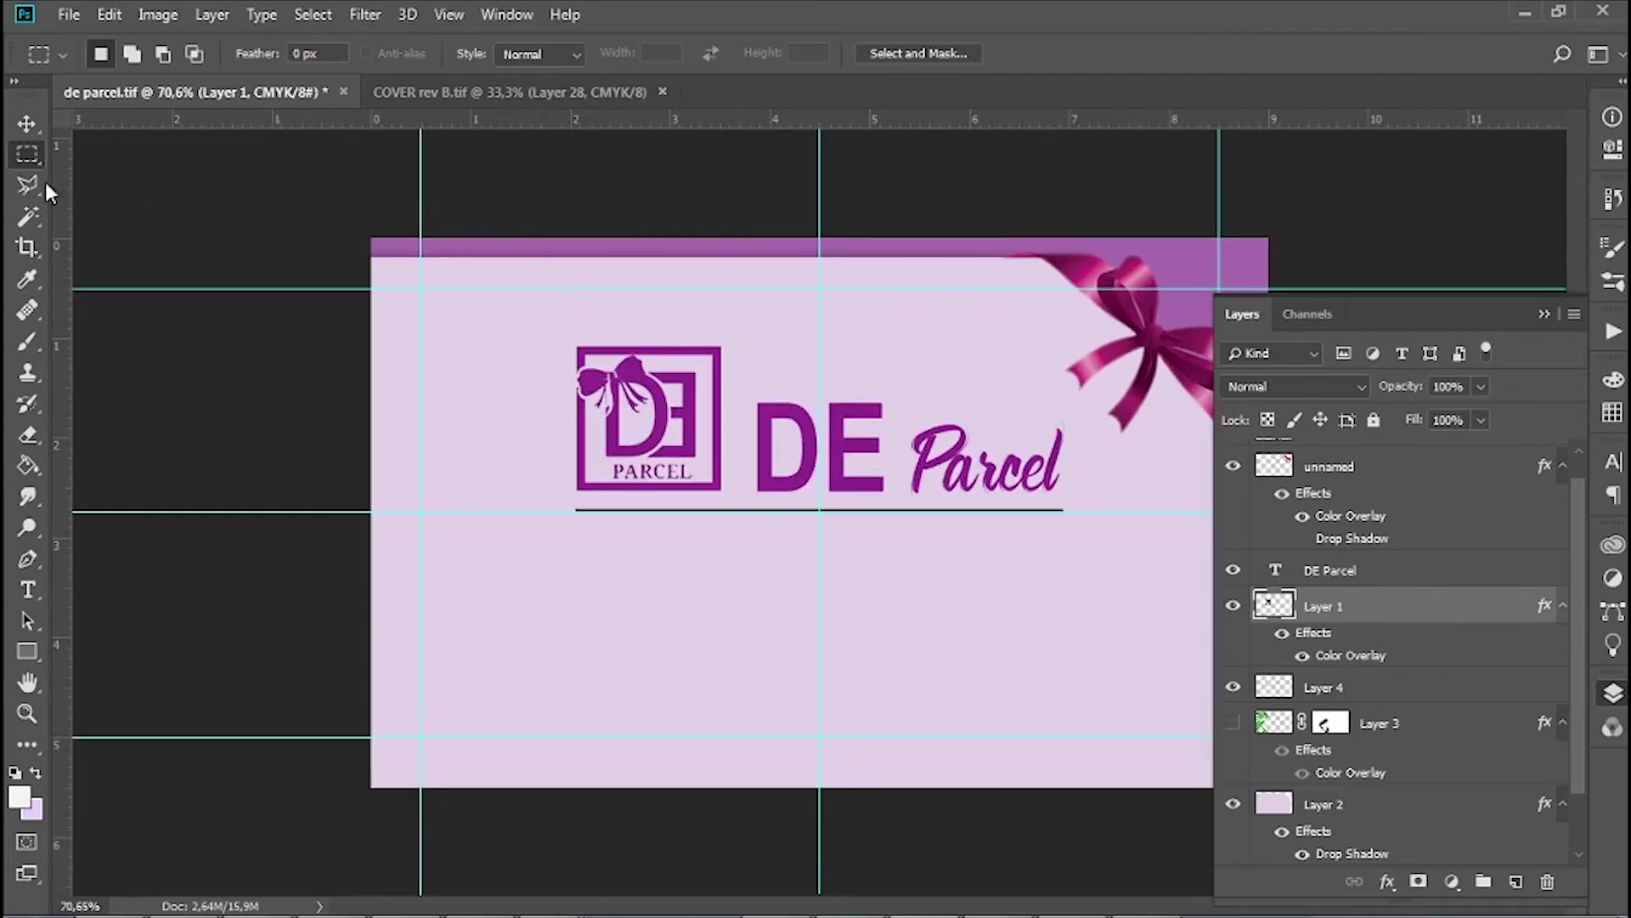
Pick the logo, then the card background layer, with the Move tool
{"action": "left_click", "coordinate": [26, 123]}
{"action": "left_click", "coordinate": [646, 416]}
{"action": "scroll", "coordinate": [845, 328], "scroll_direction": "up", "scroll_amount": 3}
{"action": "scroll", "coordinate": [846, 327], "scroll_direction": "up", "scroll_amount": 3}
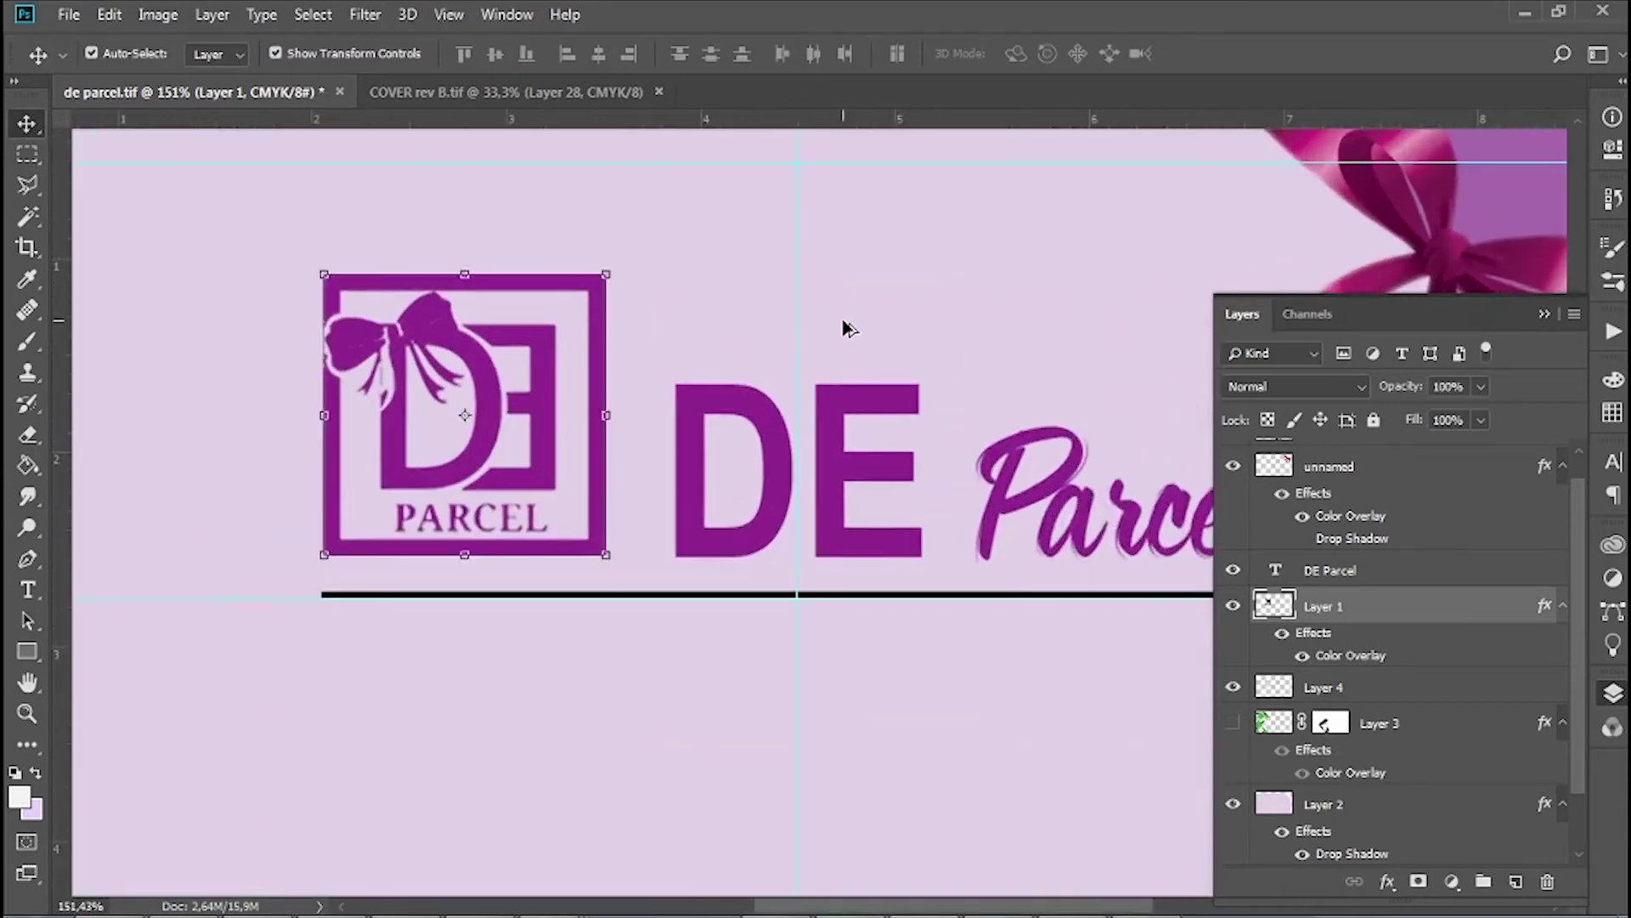
{"action": "scroll", "coordinate": [845, 324], "scroll_direction": "down", "scroll_amount": 1}
{"action": "scroll", "coordinate": [833, 346], "scroll_direction": "down", "scroll_amount": 2}
{"action": "scroll", "coordinate": [823, 375], "scroll_direction": "down", "scroll_amount": 2}
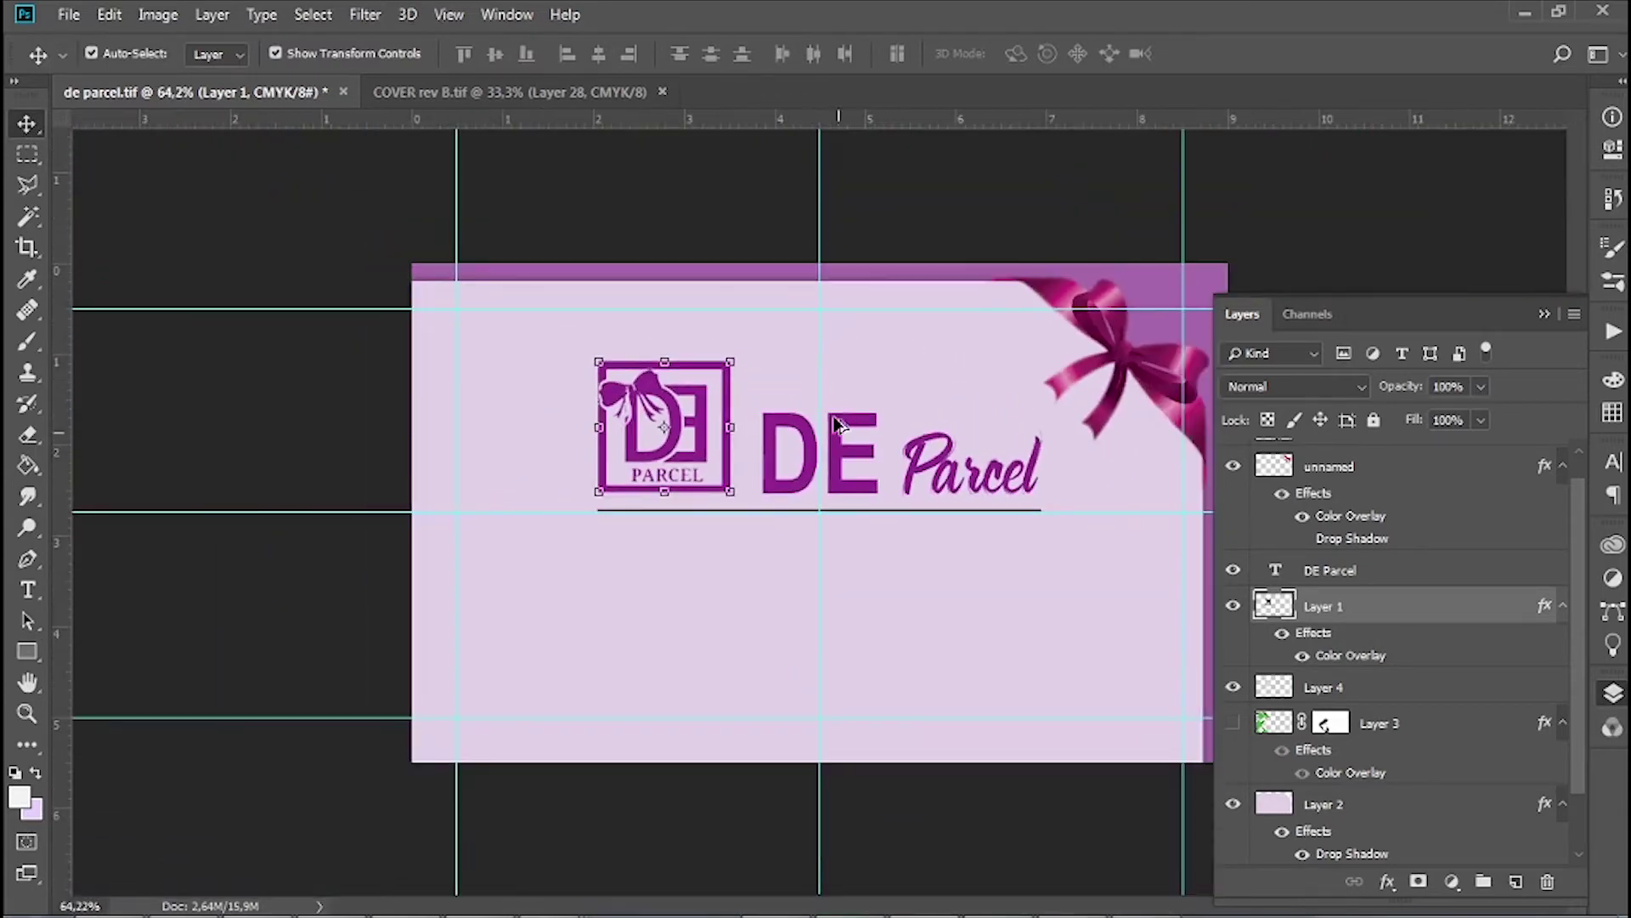
{"action": "scroll", "coordinate": [888, 510], "scroll_direction": "up", "scroll_amount": 2}
{"action": "left_click", "coordinate": [888, 514]}
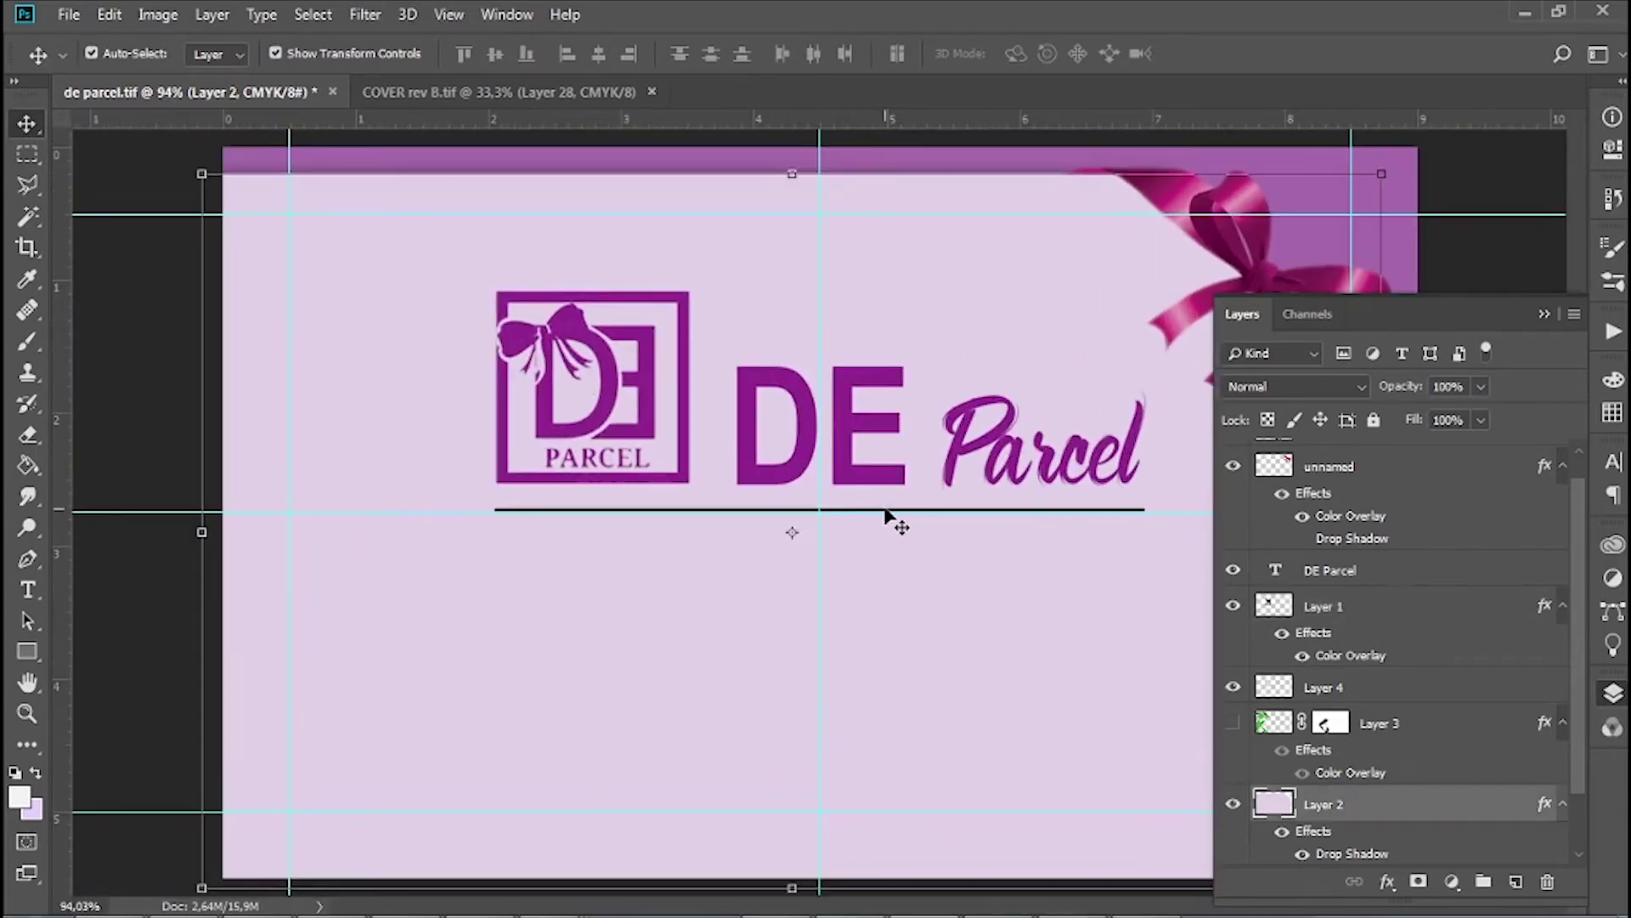
Select the Rectangle 1 underline layer in the Layers panel
{"action": "right_click", "coordinate": [887, 512]}
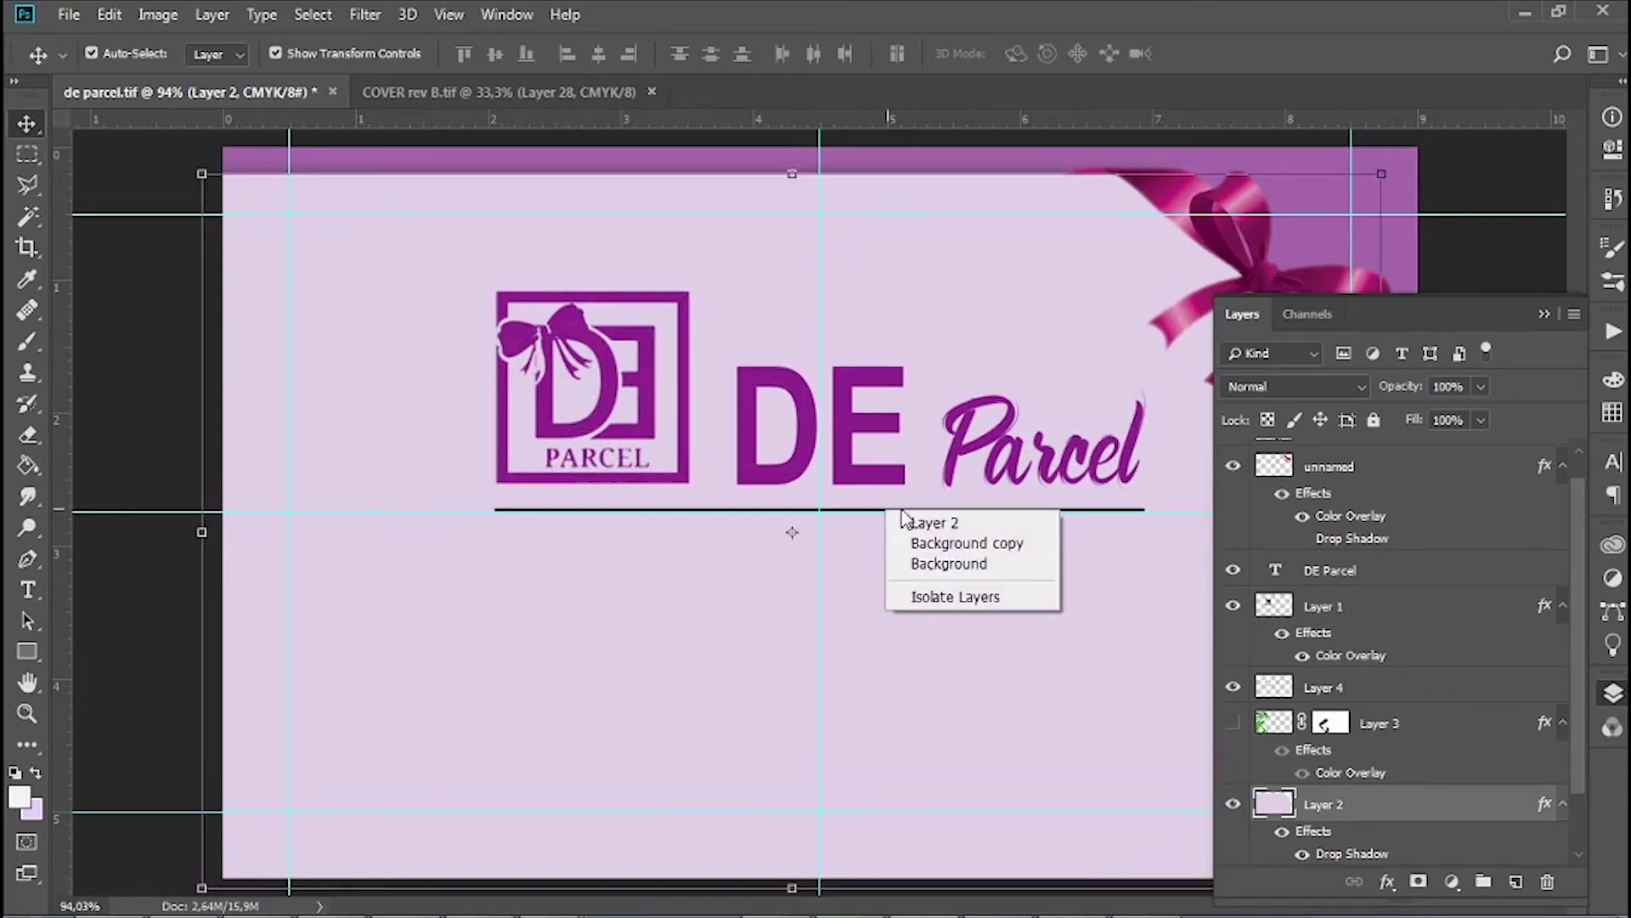
{"action": "left_click", "coordinate": [1342, 718]}
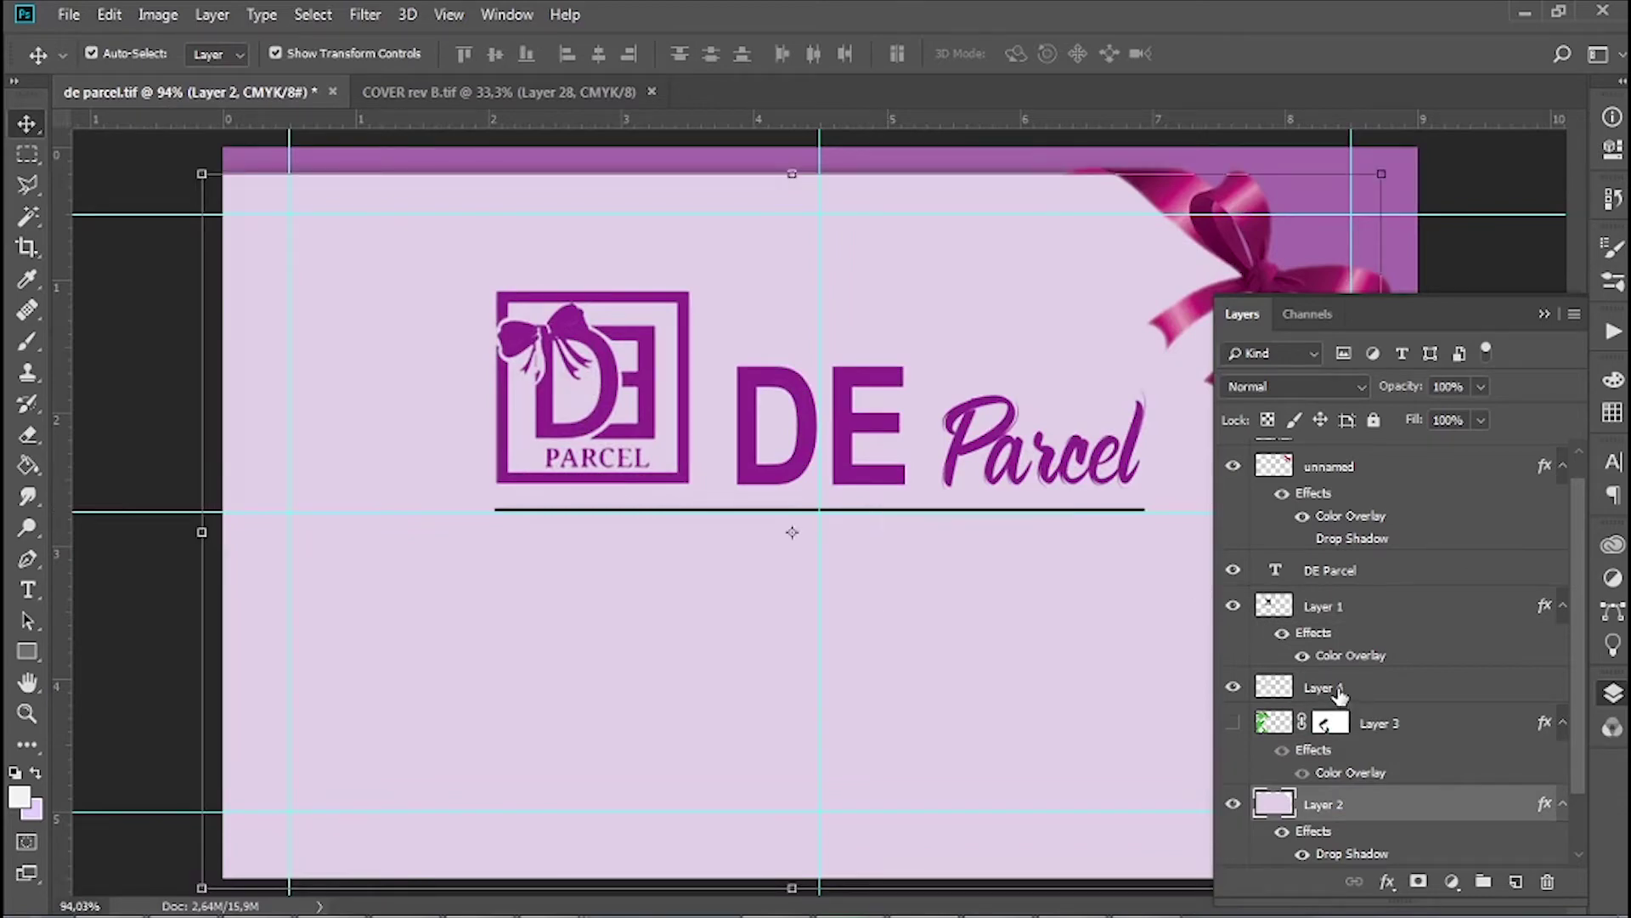
{"action": "left_click", "coordinate": [1340, 690]}
{"action": "scroll", "coordinate": [1339, 600], "scroll_direction": "up", "scroll_amount": 1}
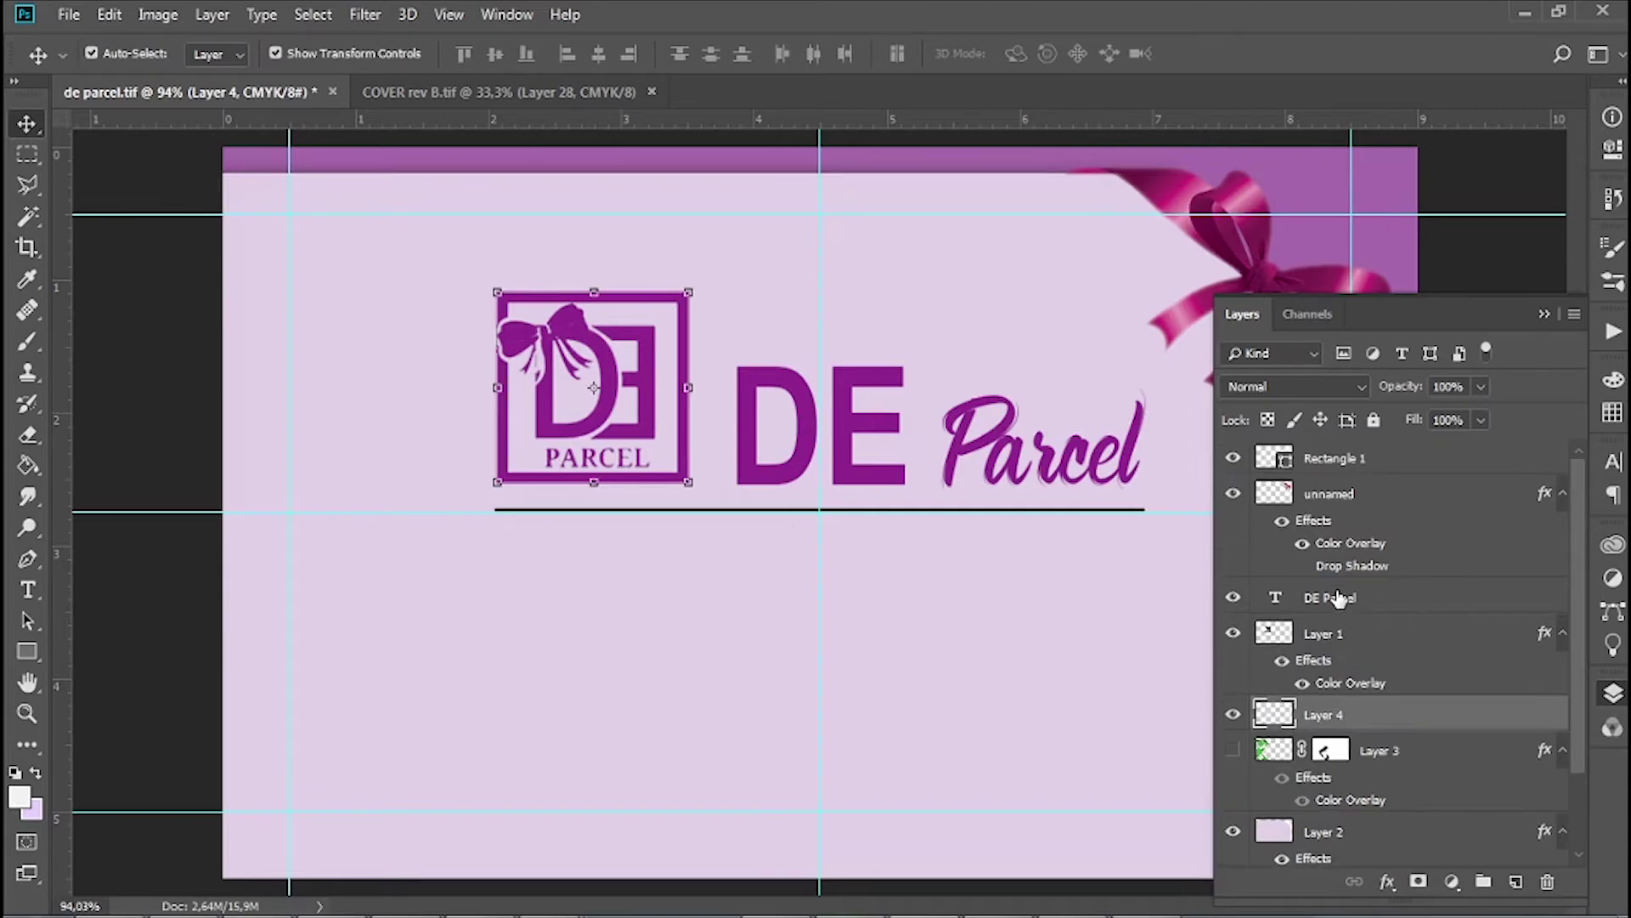
{"action": "left_click", "coordinate": [1351, 463]}
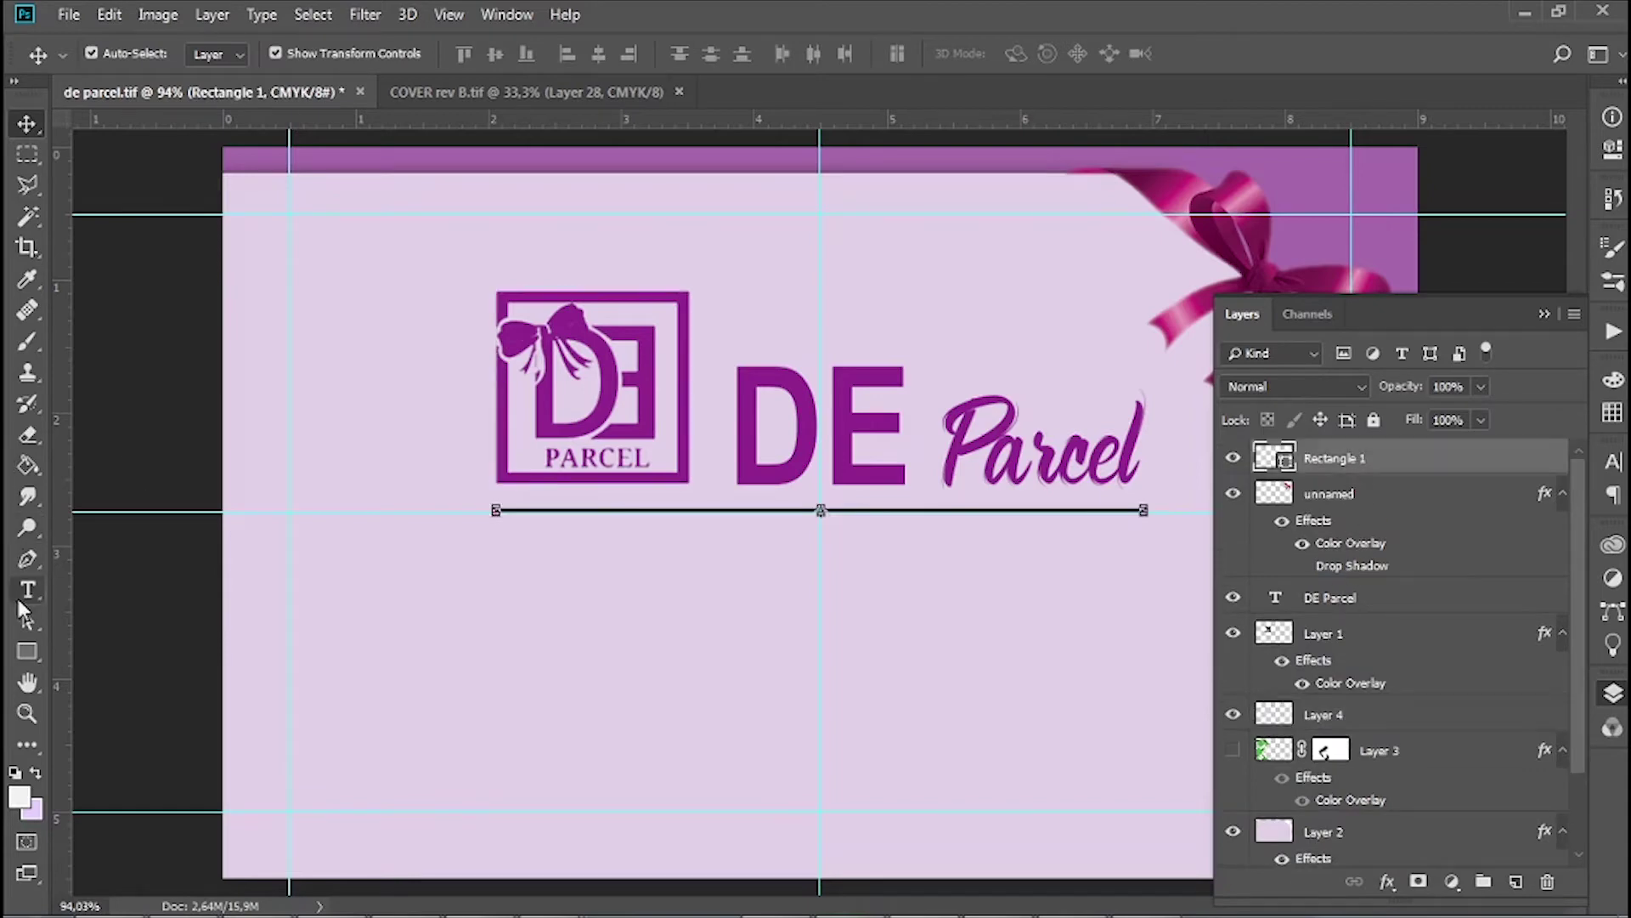
Set the underline's fill to the purple eyedropped from the DE letters
{"action": "left_click", "coordinate": [27, 651]}
{"action": "left_click", "coordinate": [221, 52]}
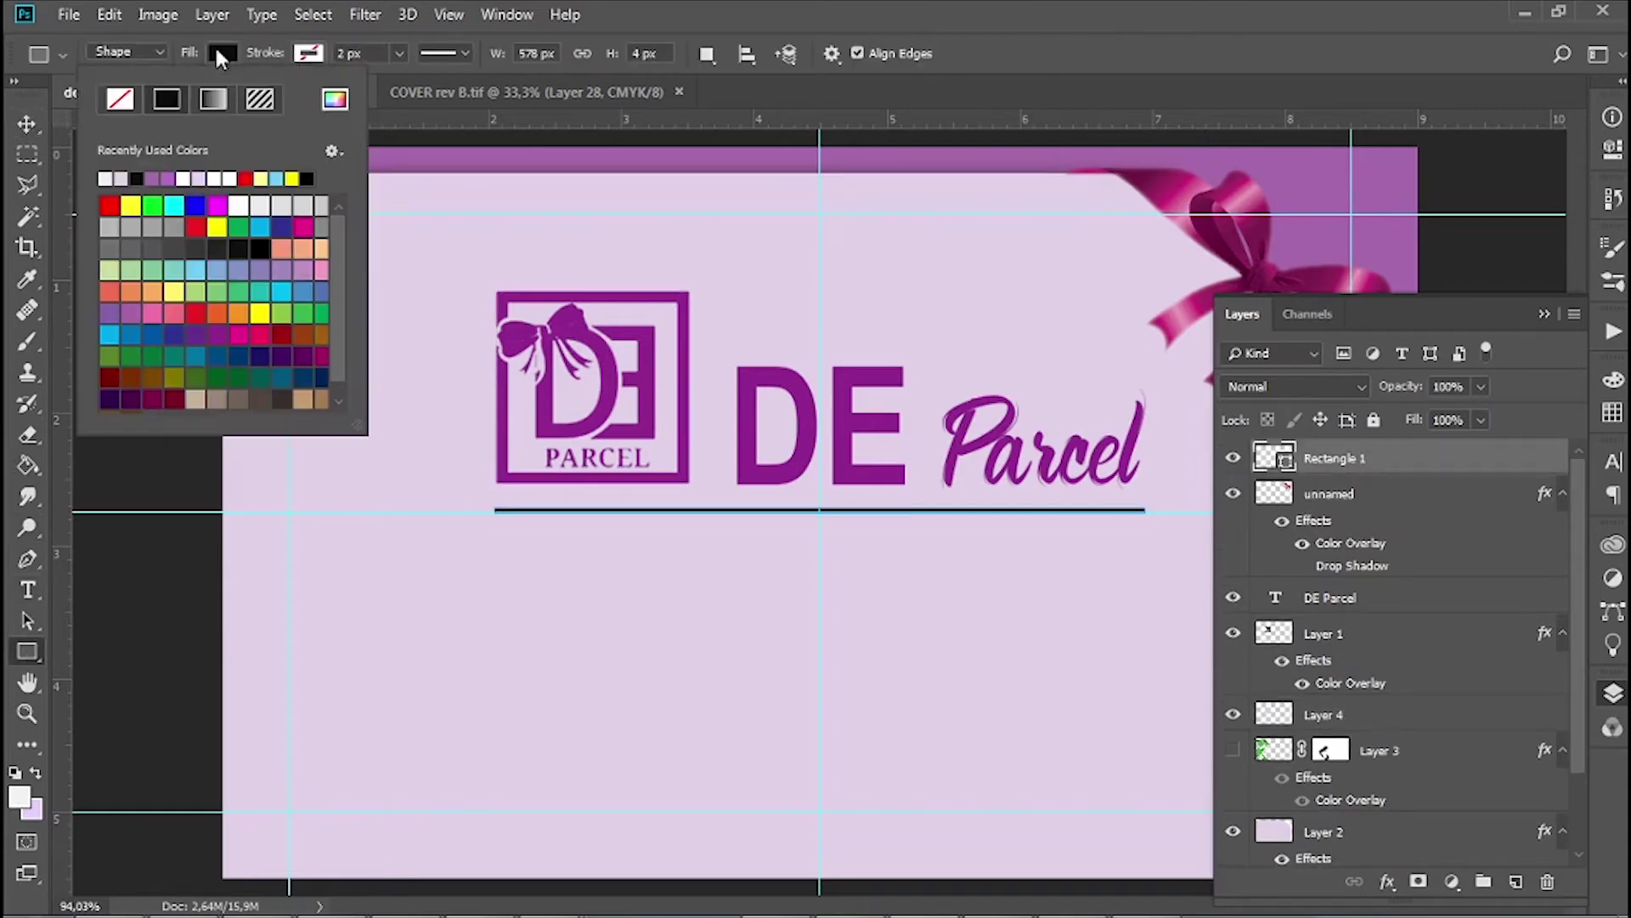
{"action": "left_click", "coordinate": [334, 99]}
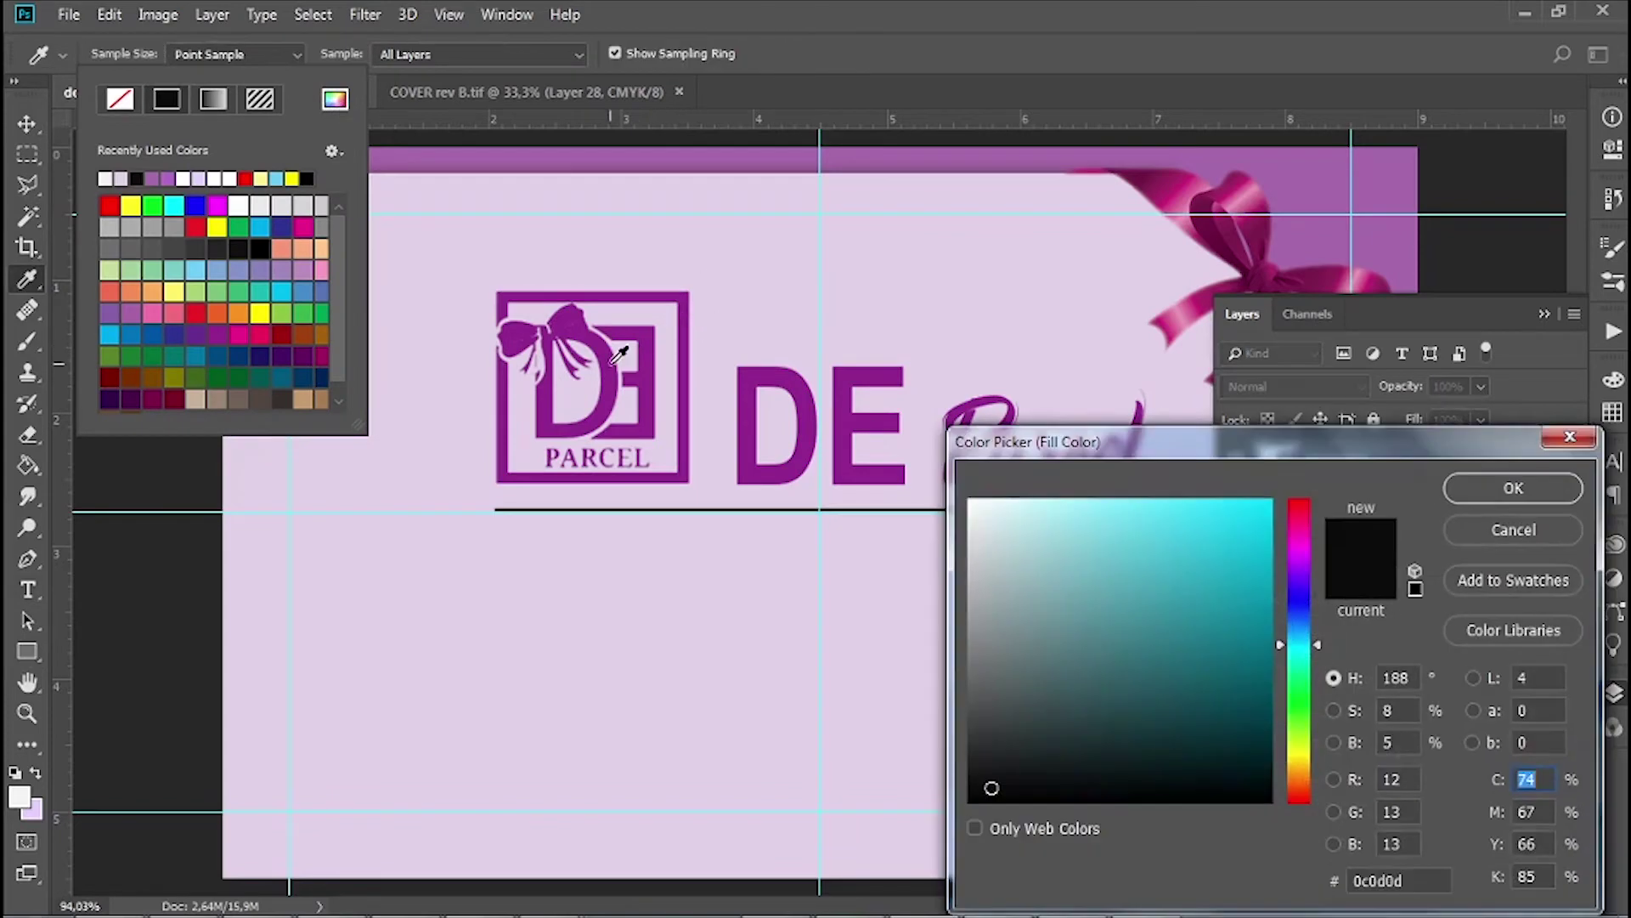
{"action": "left_click", "coordinate": [785, 389]}
{"action": "left_click", "coordinate": [1514, 488]}
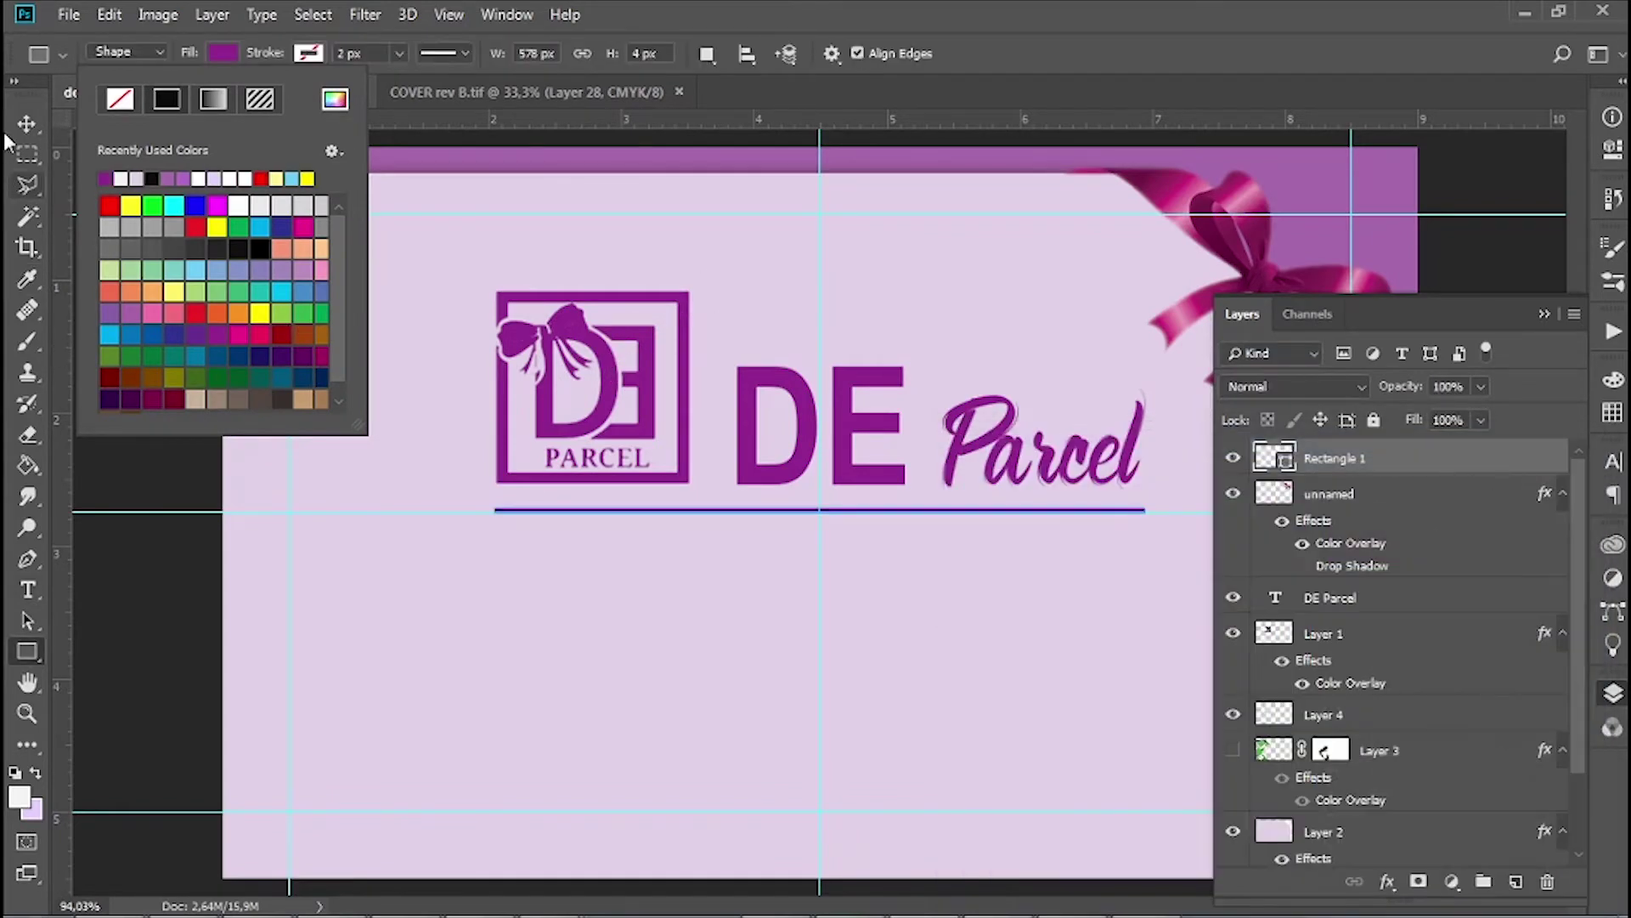
{"action": "key", "text": "Escape"}
{"action": "key", "text": "v"}
{"action": "left_click", "coordinate": [200, 291]}
{"action": "scroll", "coordinate": [754, 502], "scroll_direction": "down", "scroll_amount": 2}
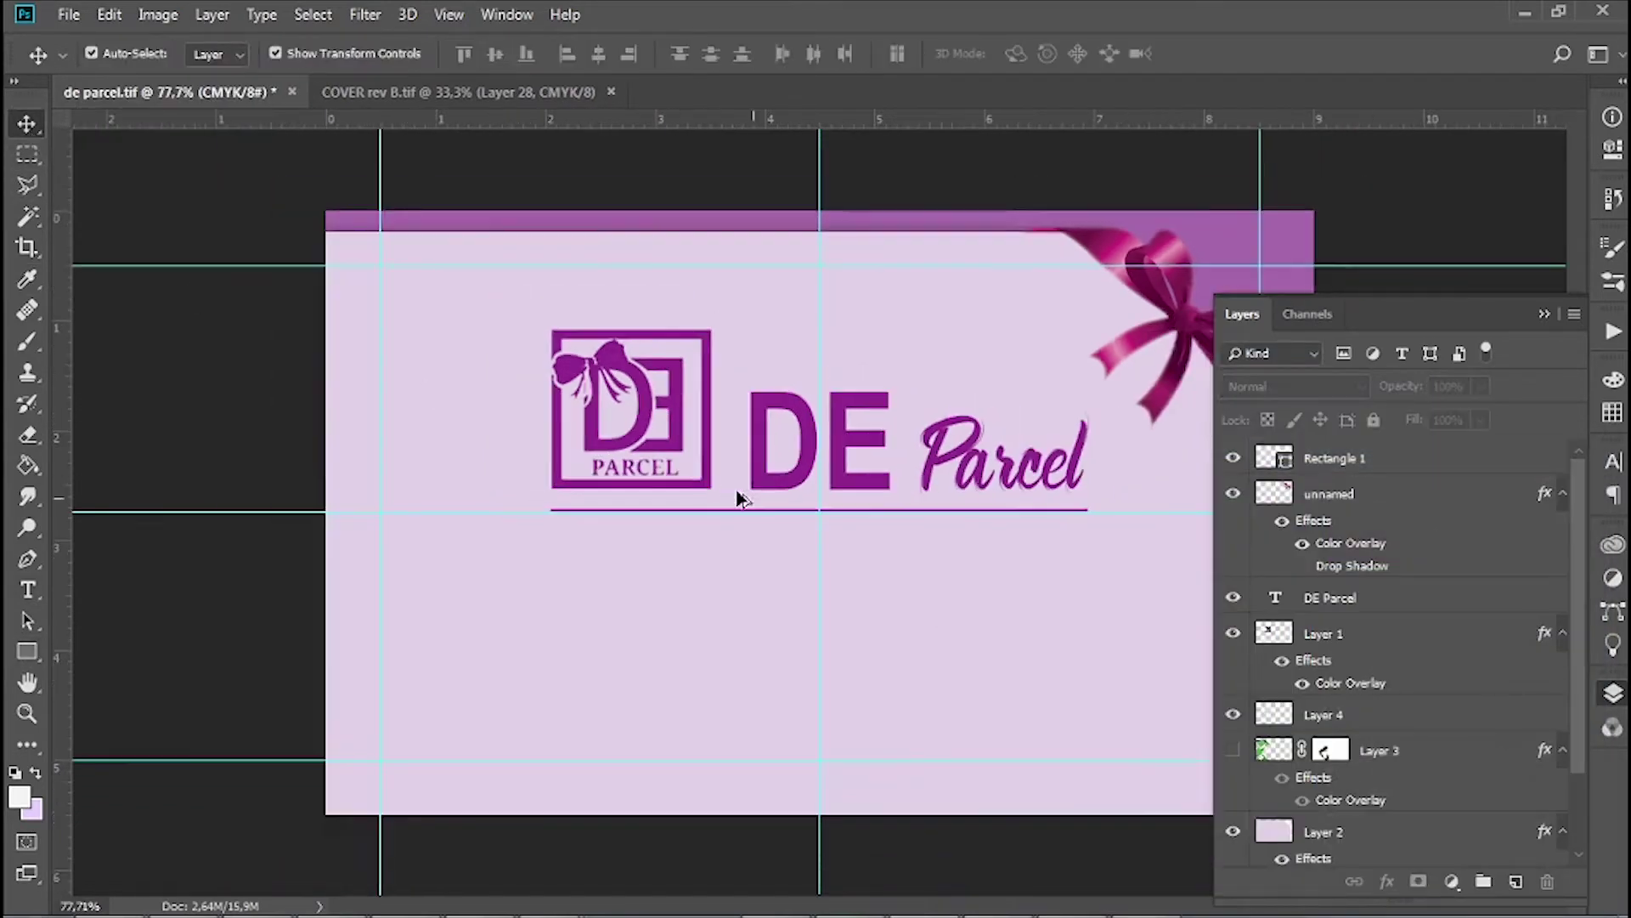
{"action": "scroll", "coordinate": [848, 532], "scroll_direction": "up", "scroll_amount": 2}
{"action": "left_click", "coordinate": [28, 592]}
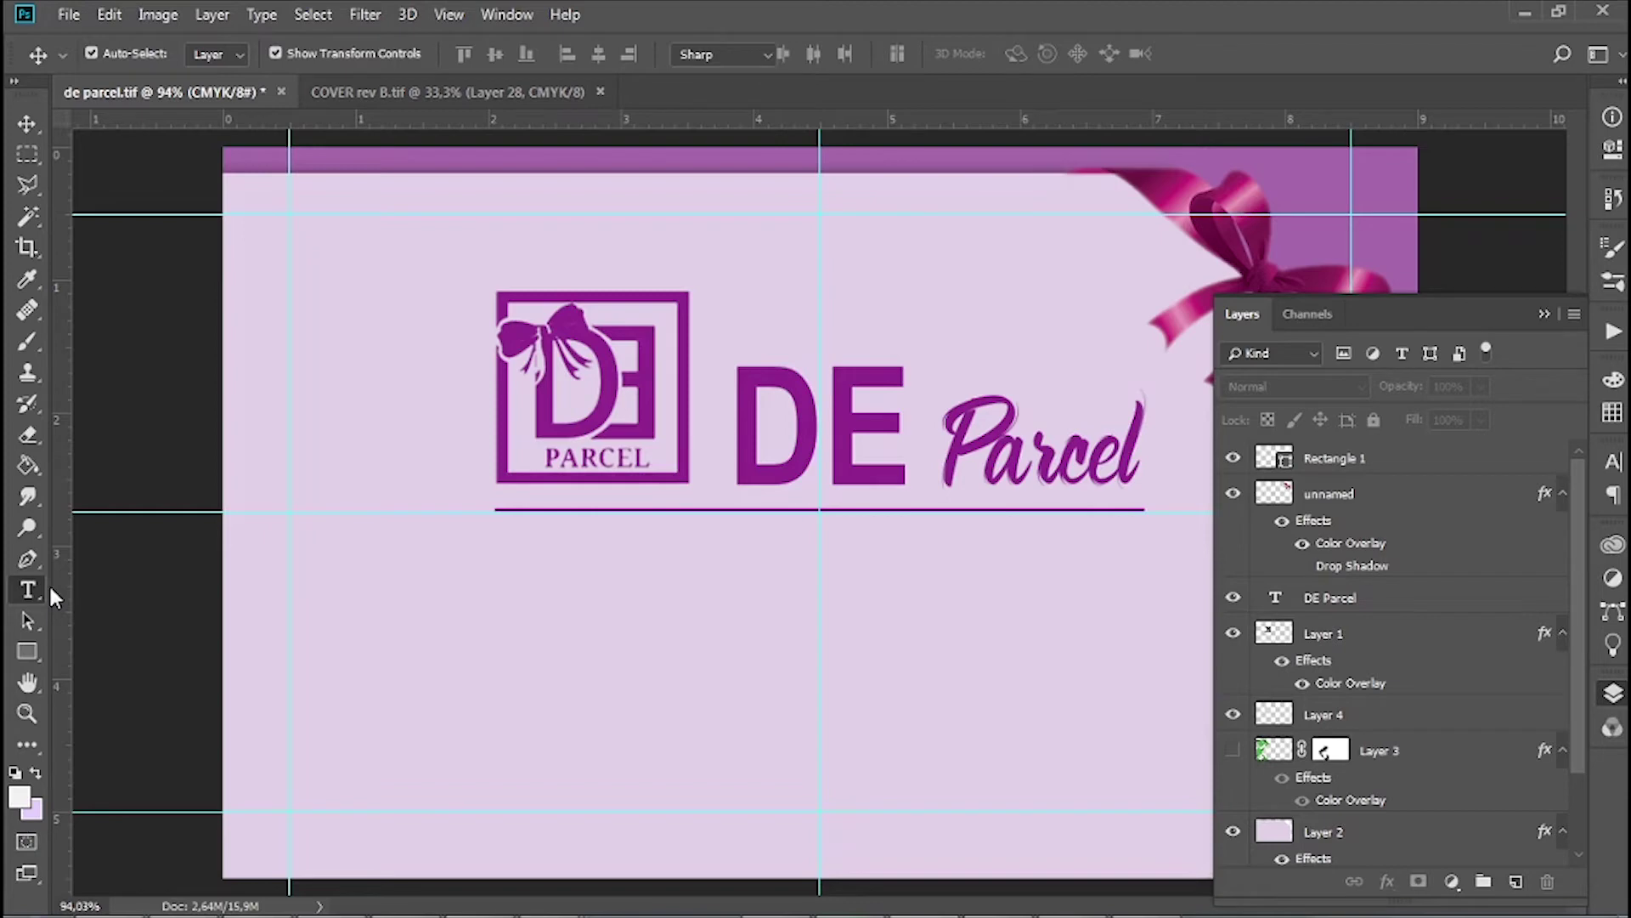
Type 'de.parcel' in black below the underline and commit it
{"action": "left_click", "coordinate": [806, 553]}
{"action": "type", "text": "de"}
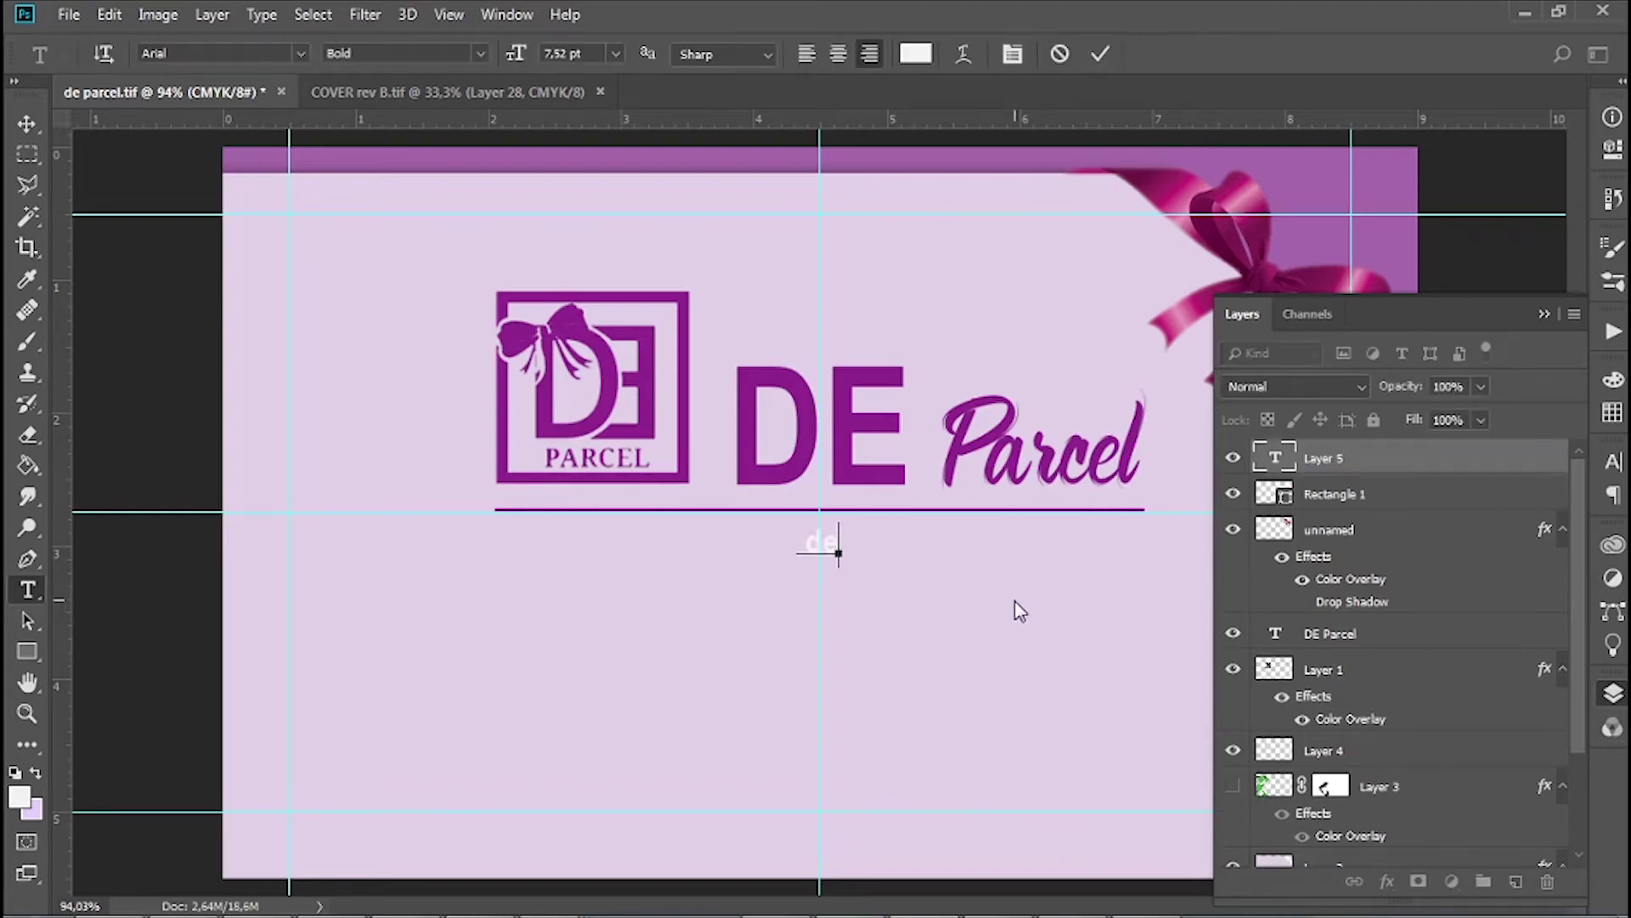
{"action": "type", "text": ".parcel"}
{"action": "left_click", "coordinate": [916, 54]}
{"action": "left_click_drag", "start_coordinate": [978, 790], "coordinate": [921, 790]}
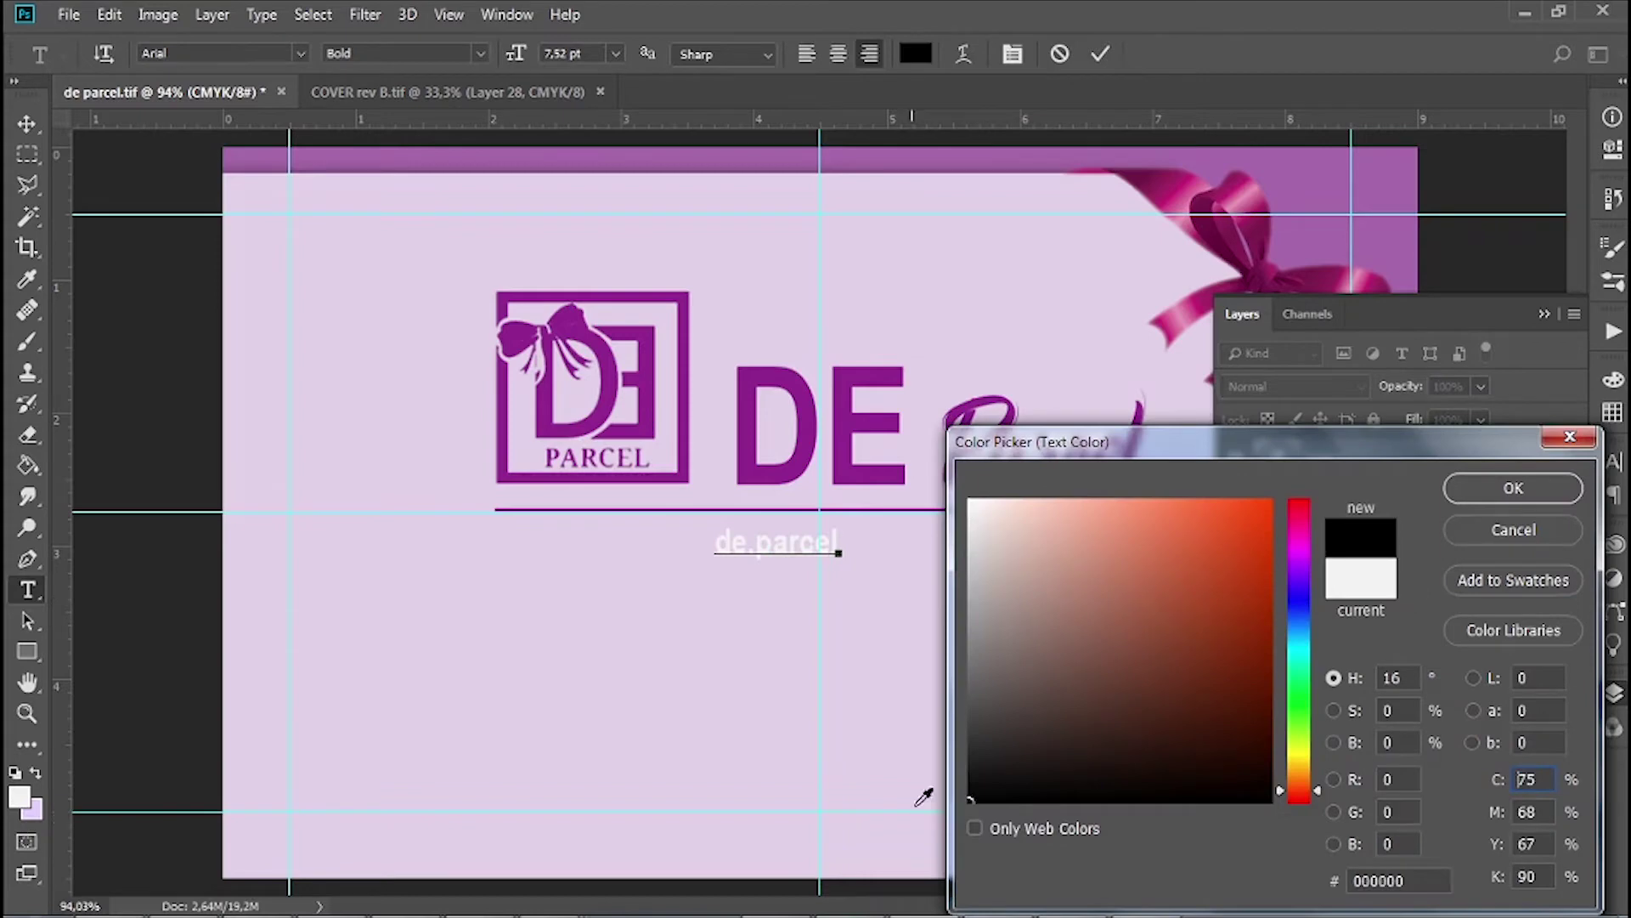
{"action": "left_click", "coordinate": [1489, 507]}
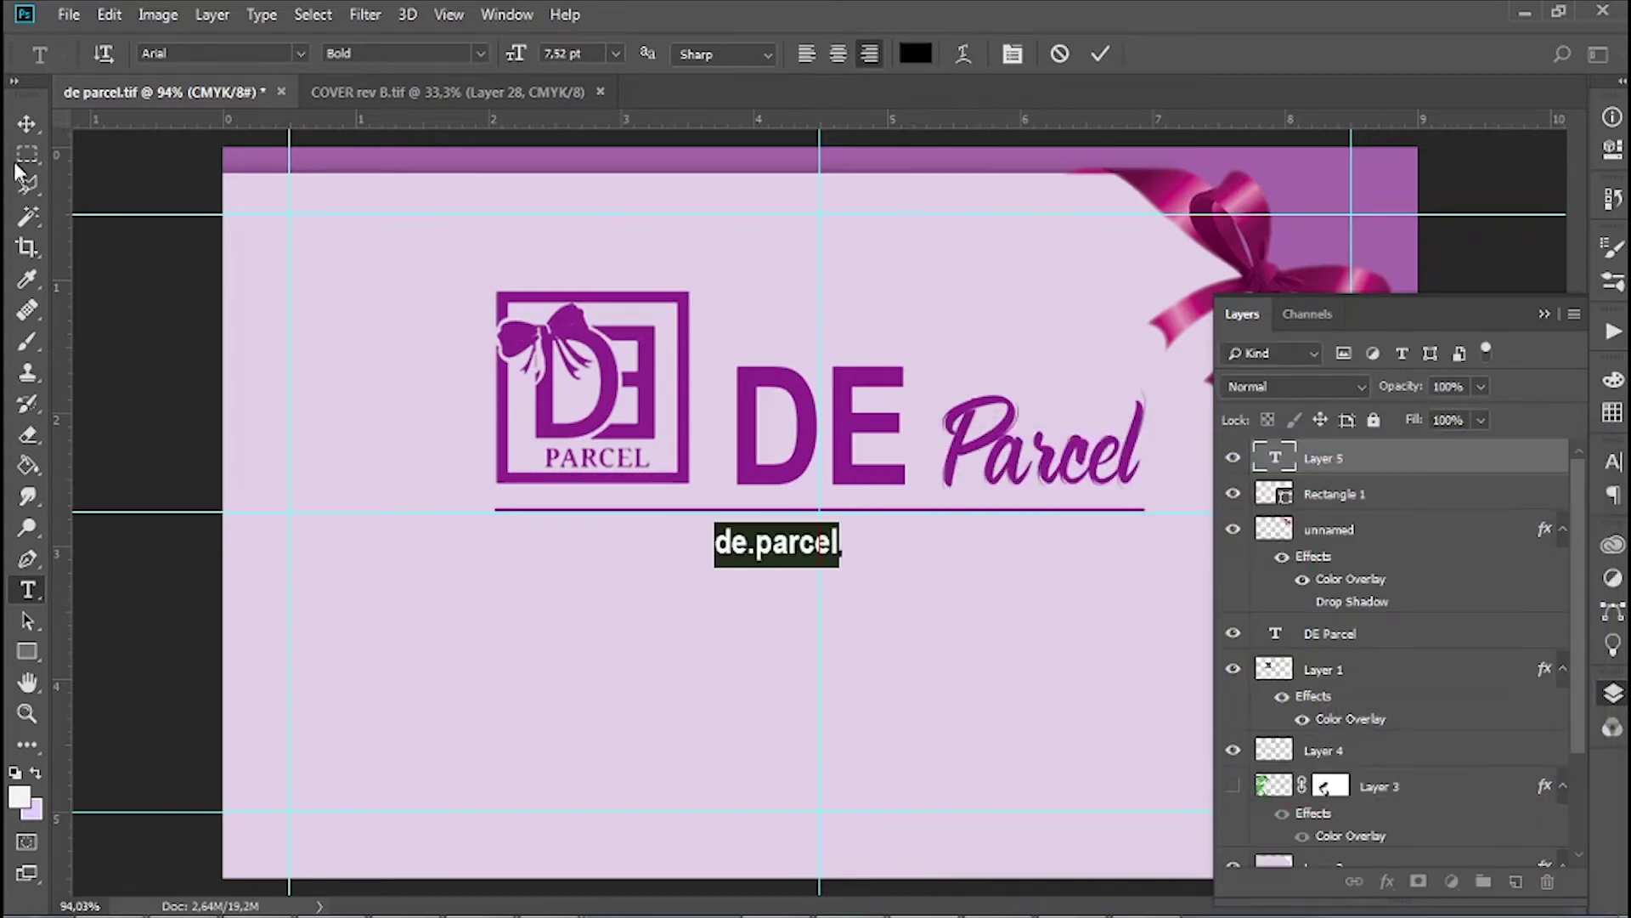
{"action": "left_click", "coordinate": [28, 123]}
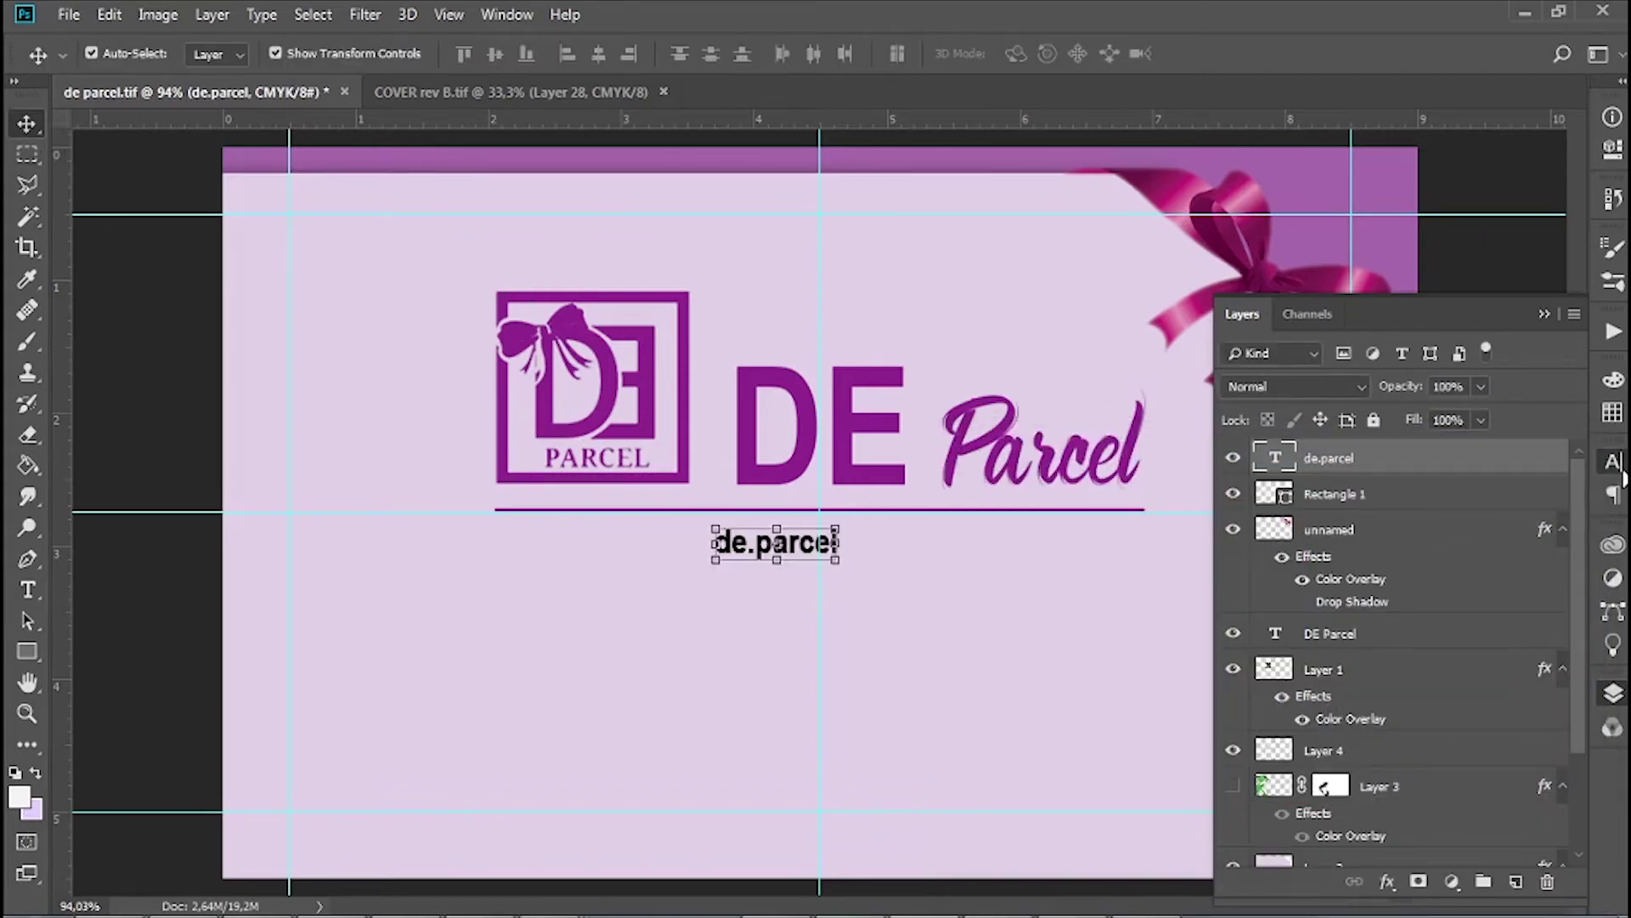
Make de.parcel Regular at 100% horizontal scale and centre it under the line
{"action": "left_click", "coordinate": [1612, 463]}
{"action": "left_click", "coordinate": [1563, 492]}
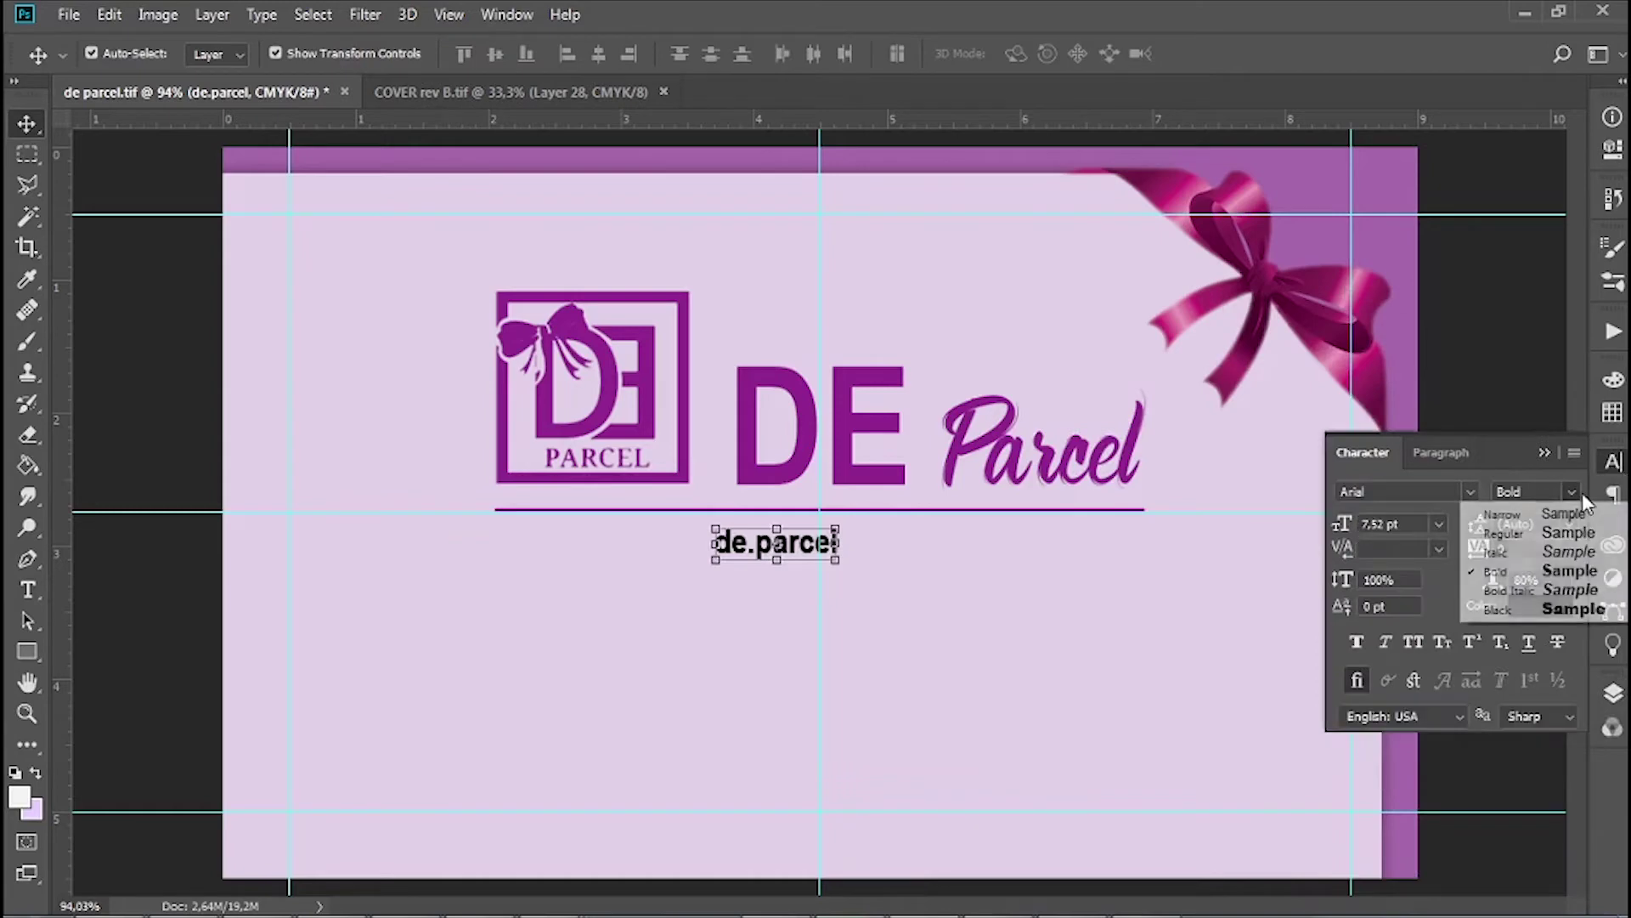
{"action": "left_click", "coordinate": [1545, 533]}
{"action": "left_click", "coordinate": [1496, 582]}
{"action": "type", "text": "100"}
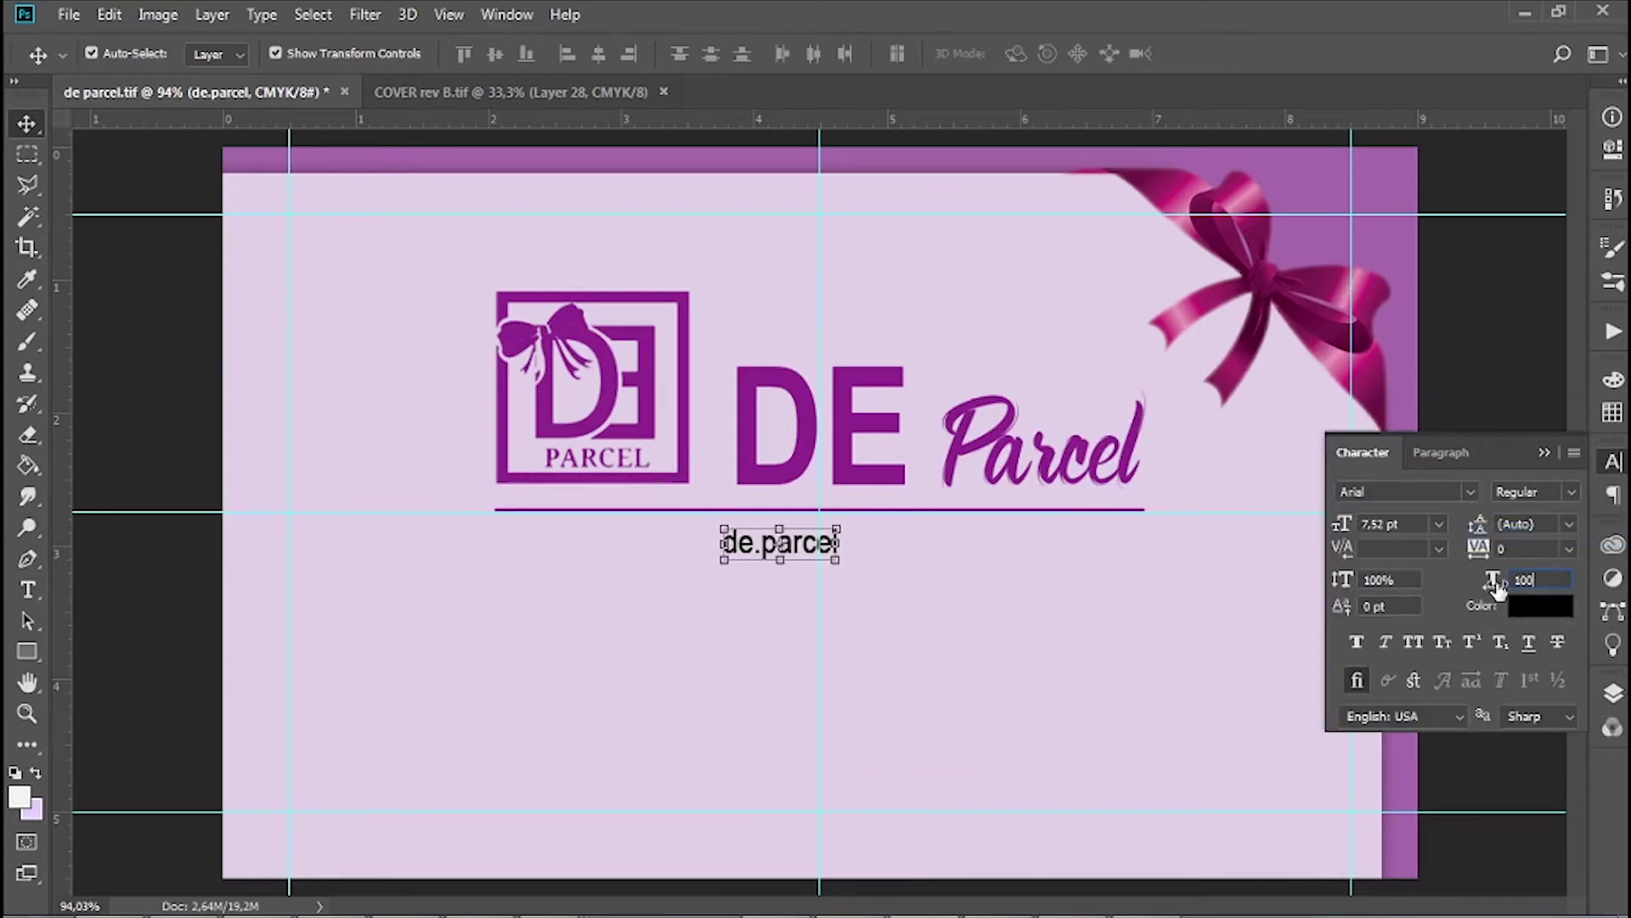
{"action": "key", "text": "Return"}
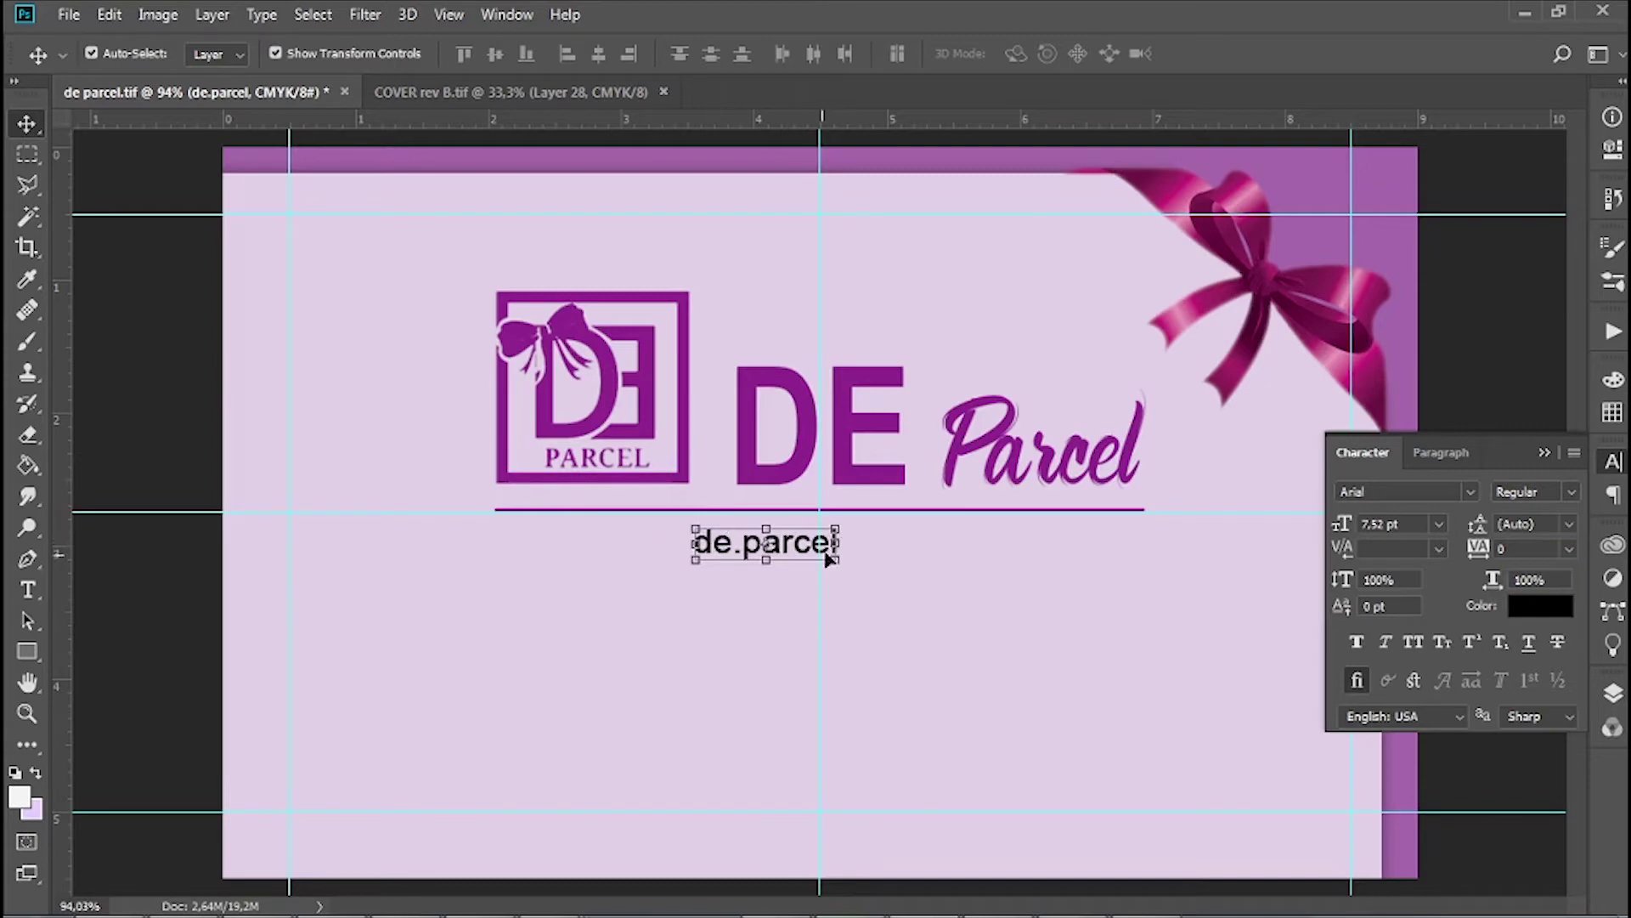
{"action": "left_click_drag", "start_coordinate": [812, 551], "coordinate": [910, 553]}
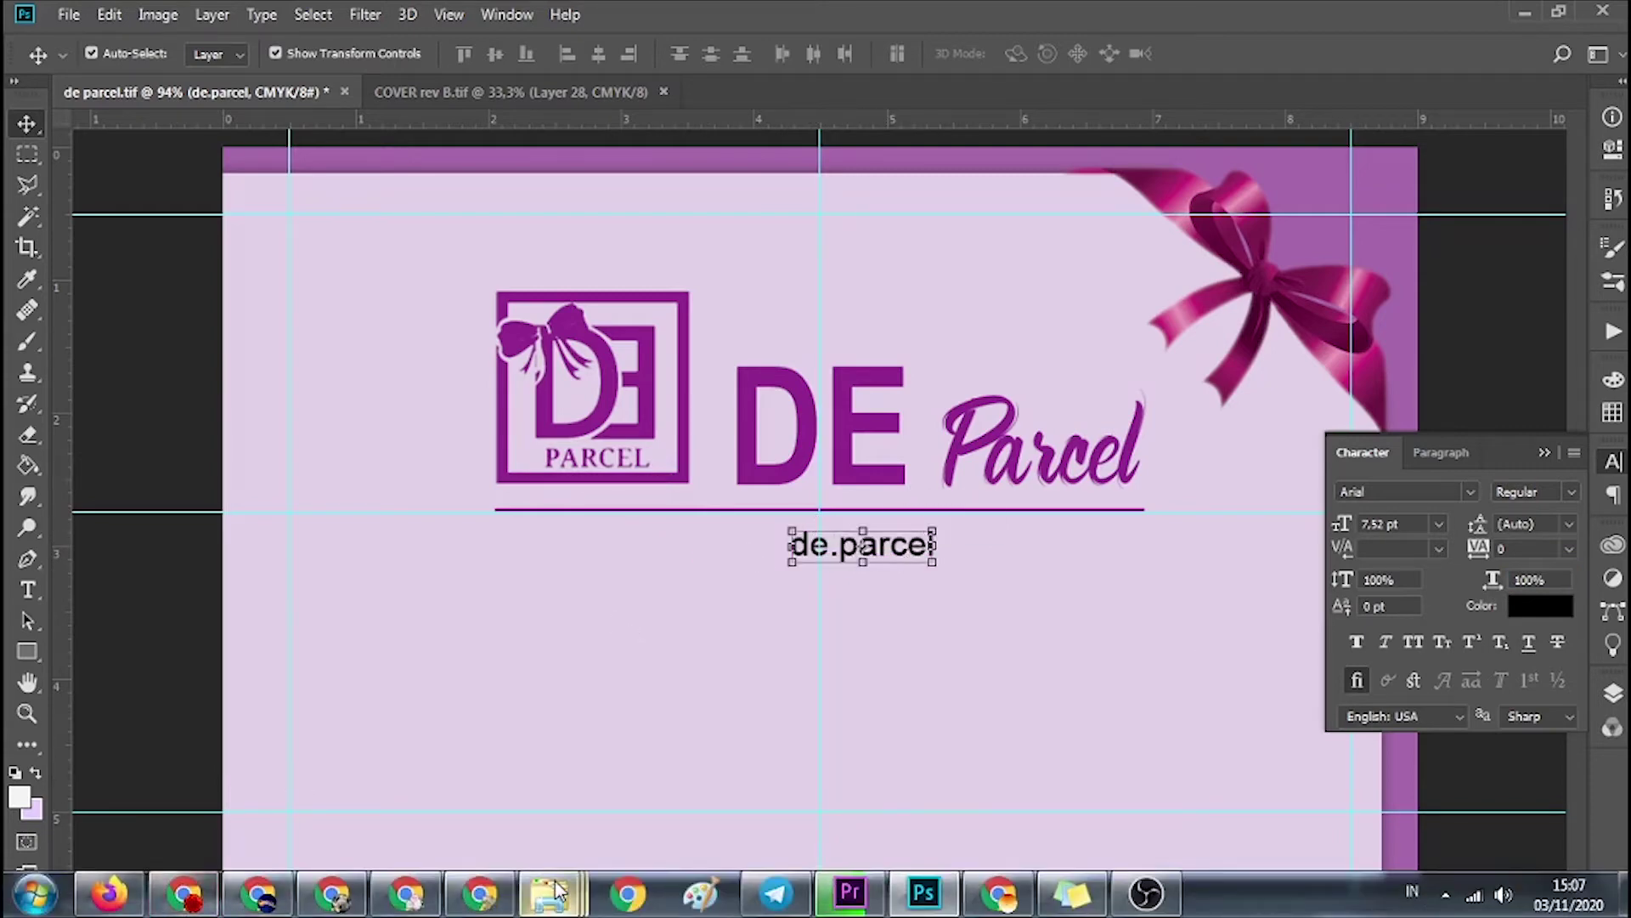
Open logo-ig-32473.png from the bahan kartu nama folder on the DATA drive
{"action": "left_click", "coordinate": [68, 14]}
{"action": "left_click", "coordinate": [88, 63]}
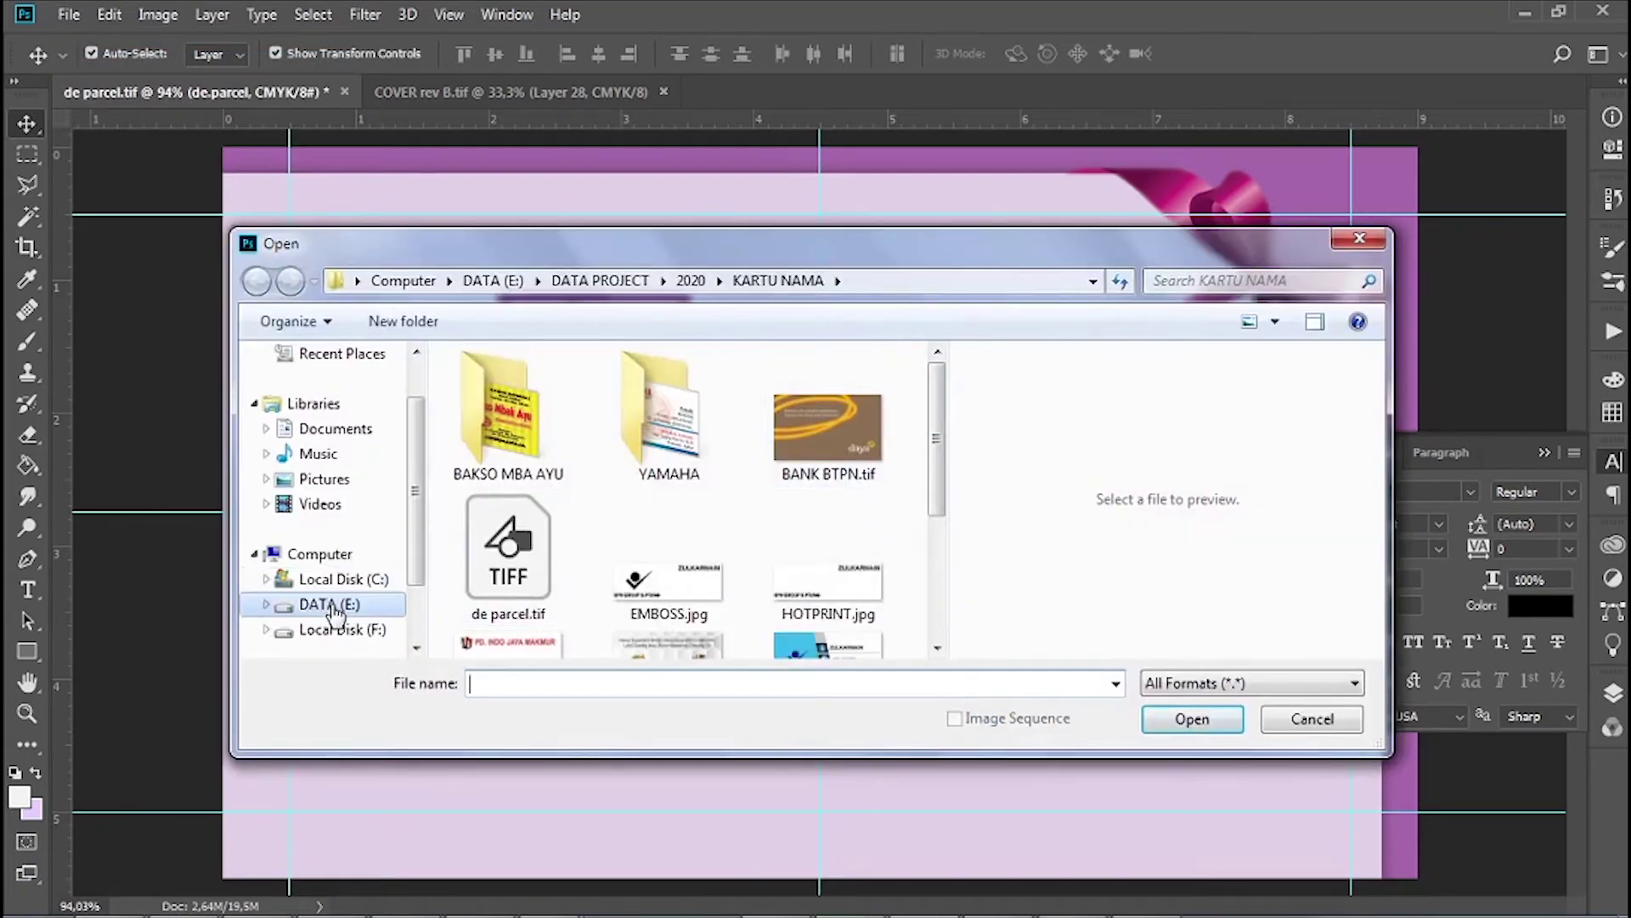
{"action": "left_click", "coordinate": [327, 604]}
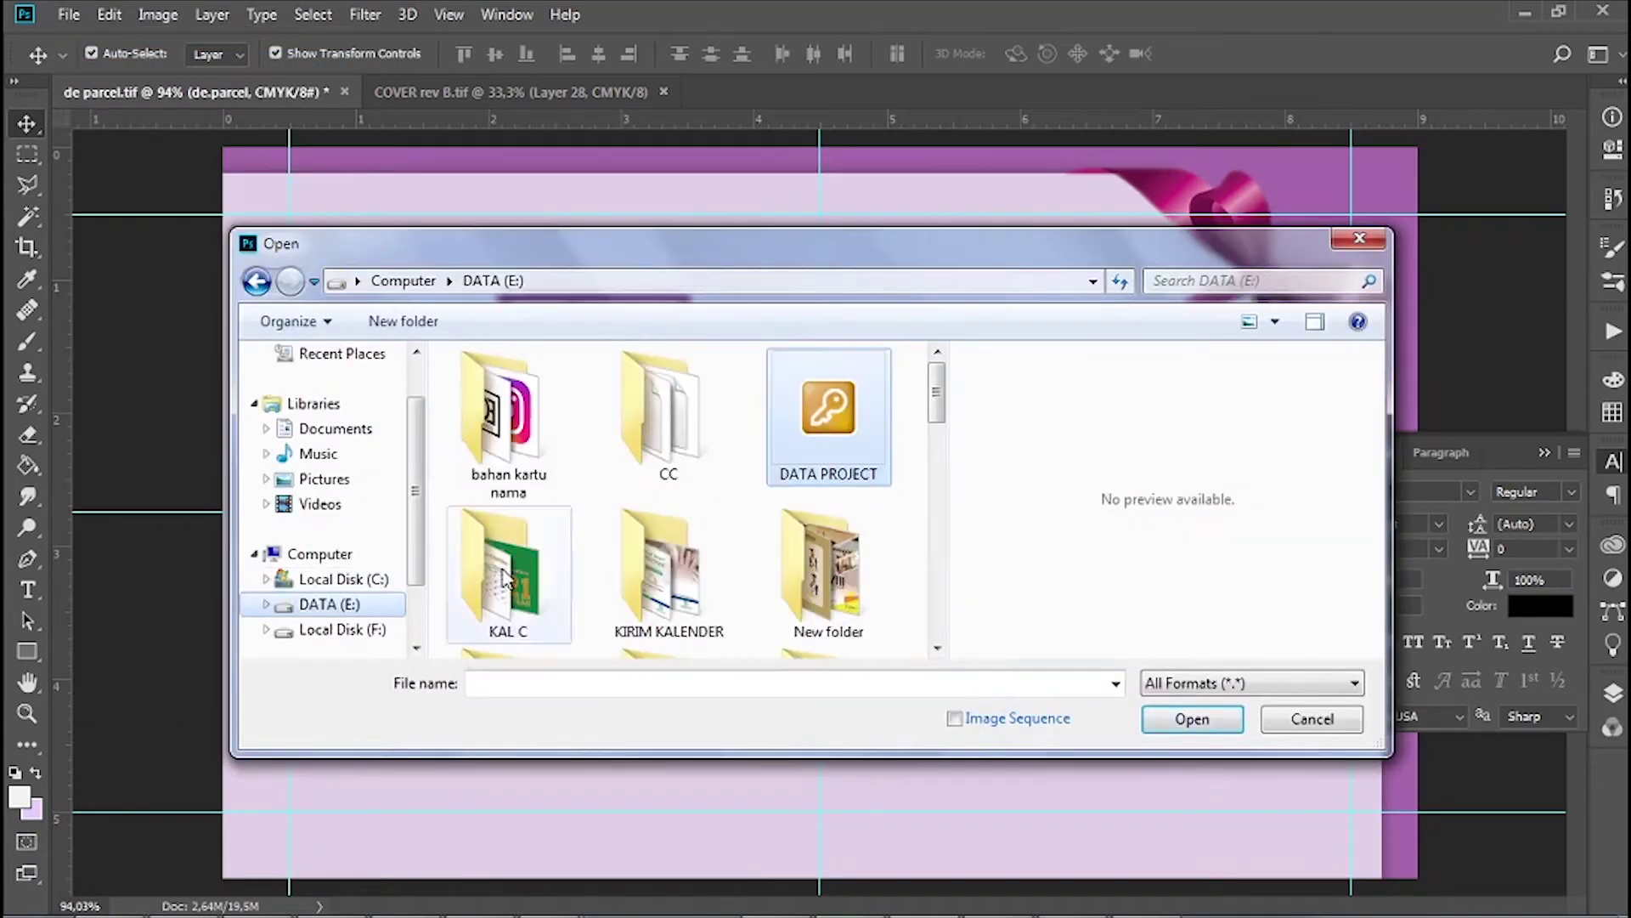
{"action": "double_click", "coordinate": [525, 414]}
{"action": "left_click", "coordinate": [527, 419]}
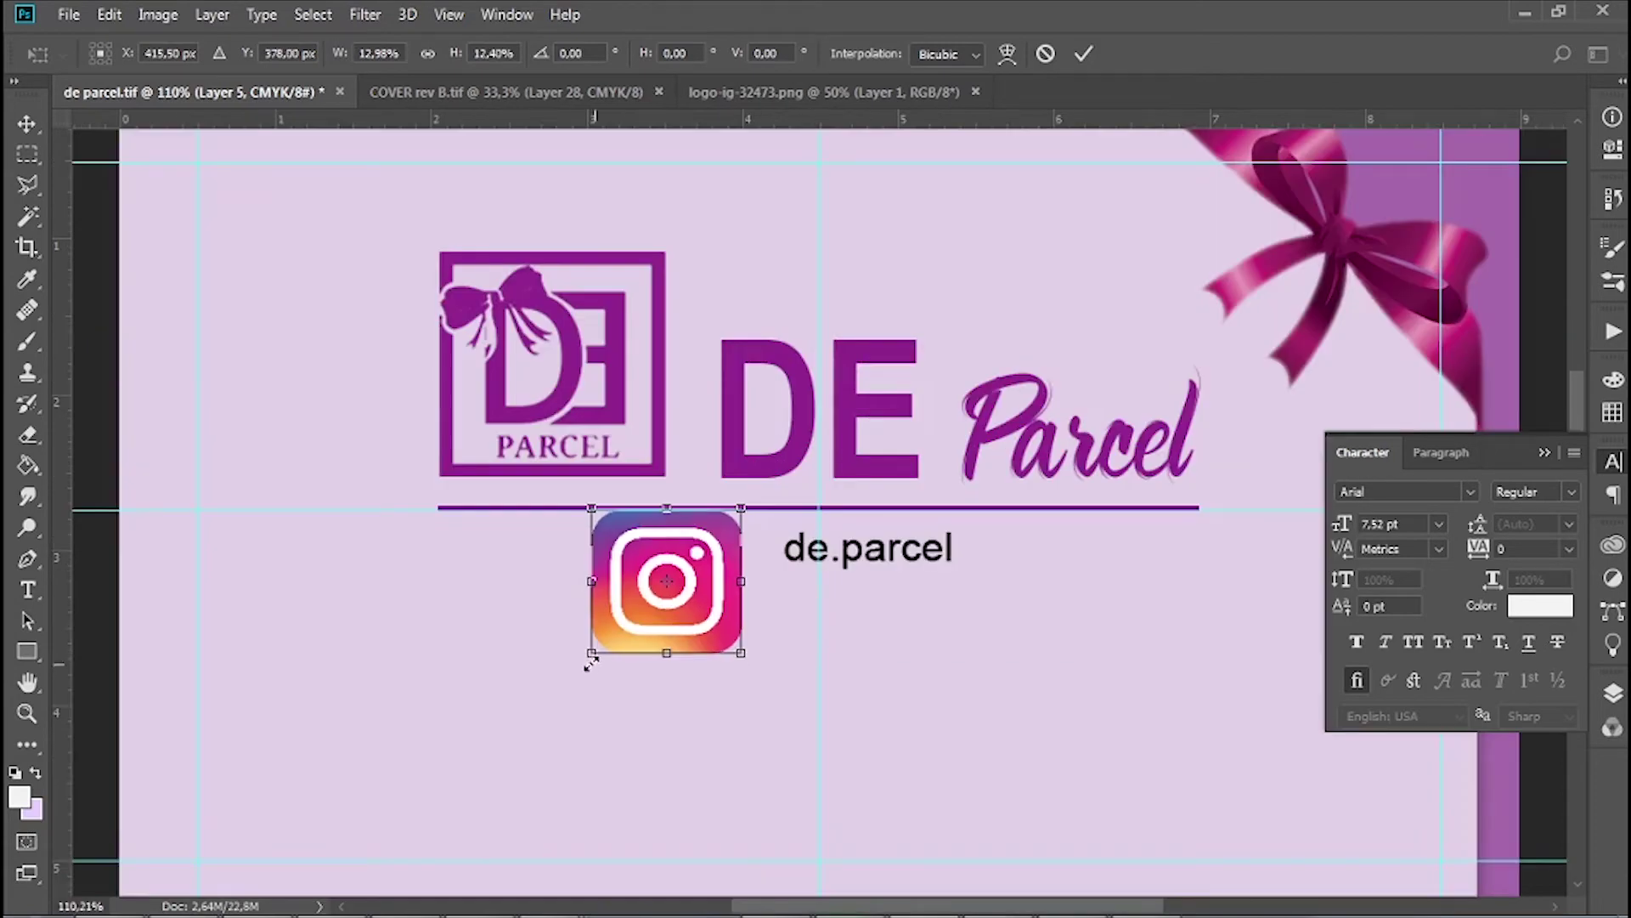
Shrink the Instagram icon and place it just left of the de.parcel handle
{"action": "left_click_drag", "start_coordinate": [585, 662], "coordinate": [699, 601]}
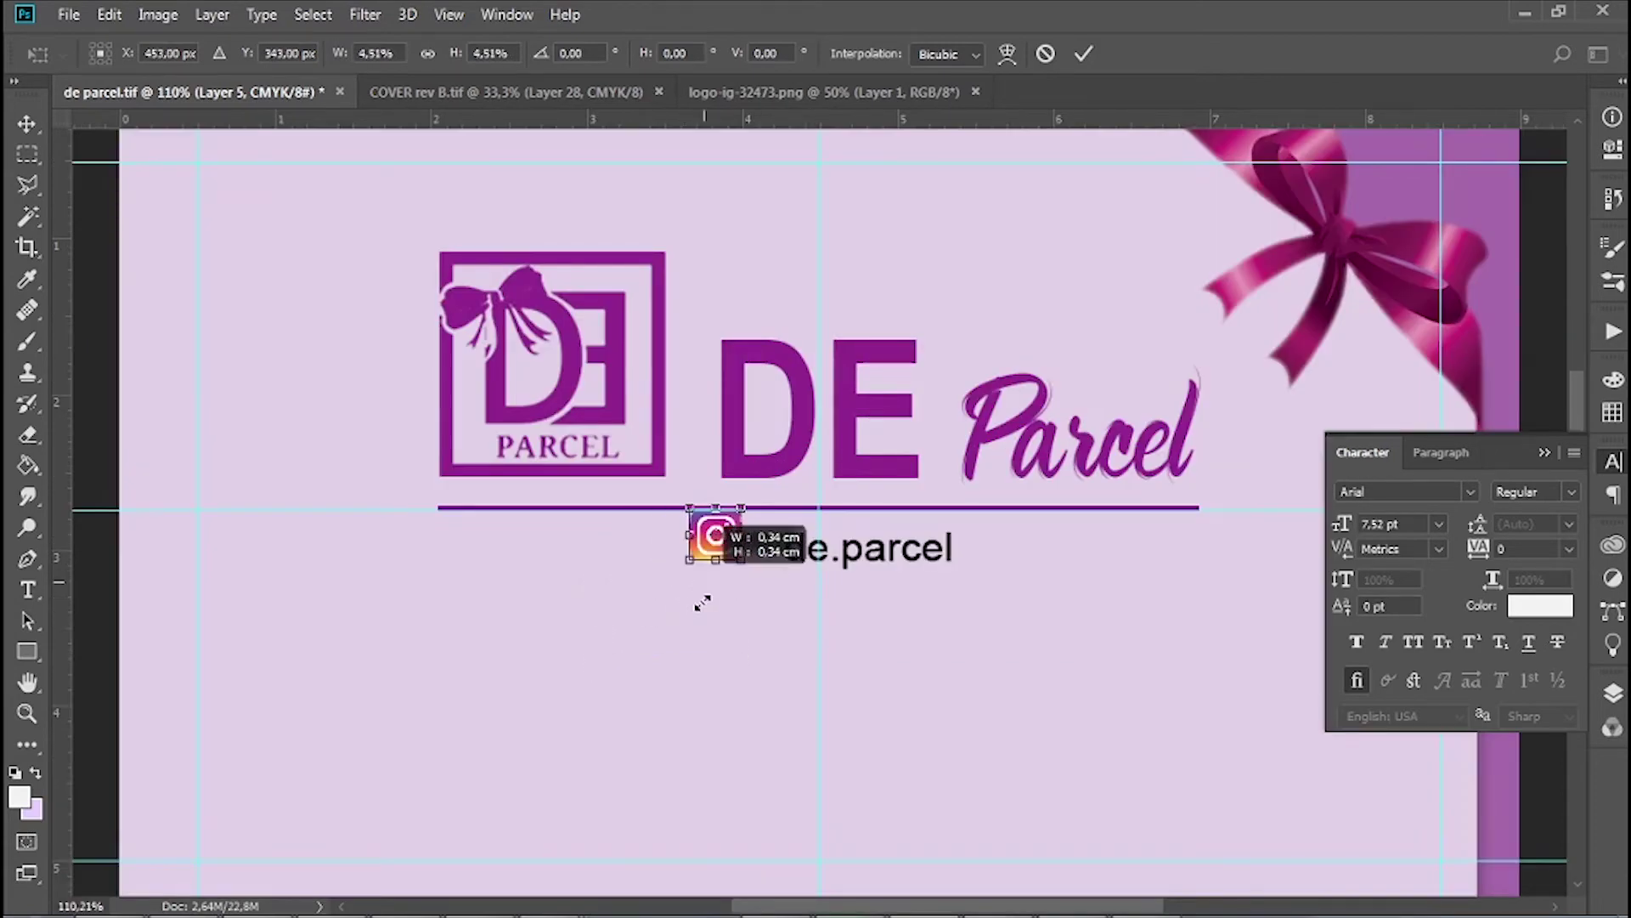
{"action": "key", "text": "v"}
{"action": "left_click", "coordinate": [721, 362]}
{"action": "scroll", "coordinate": [1004, 659], "scroll_direction": "up", "scroll_amount": 3}
{"action": "left_click_drag", "start_coordinate": [503, 421], "coordinate": [540, 454]}
{"action": "left_click_drag", "start_coordinate": [594, 554], "coordinate": [572, 539]}
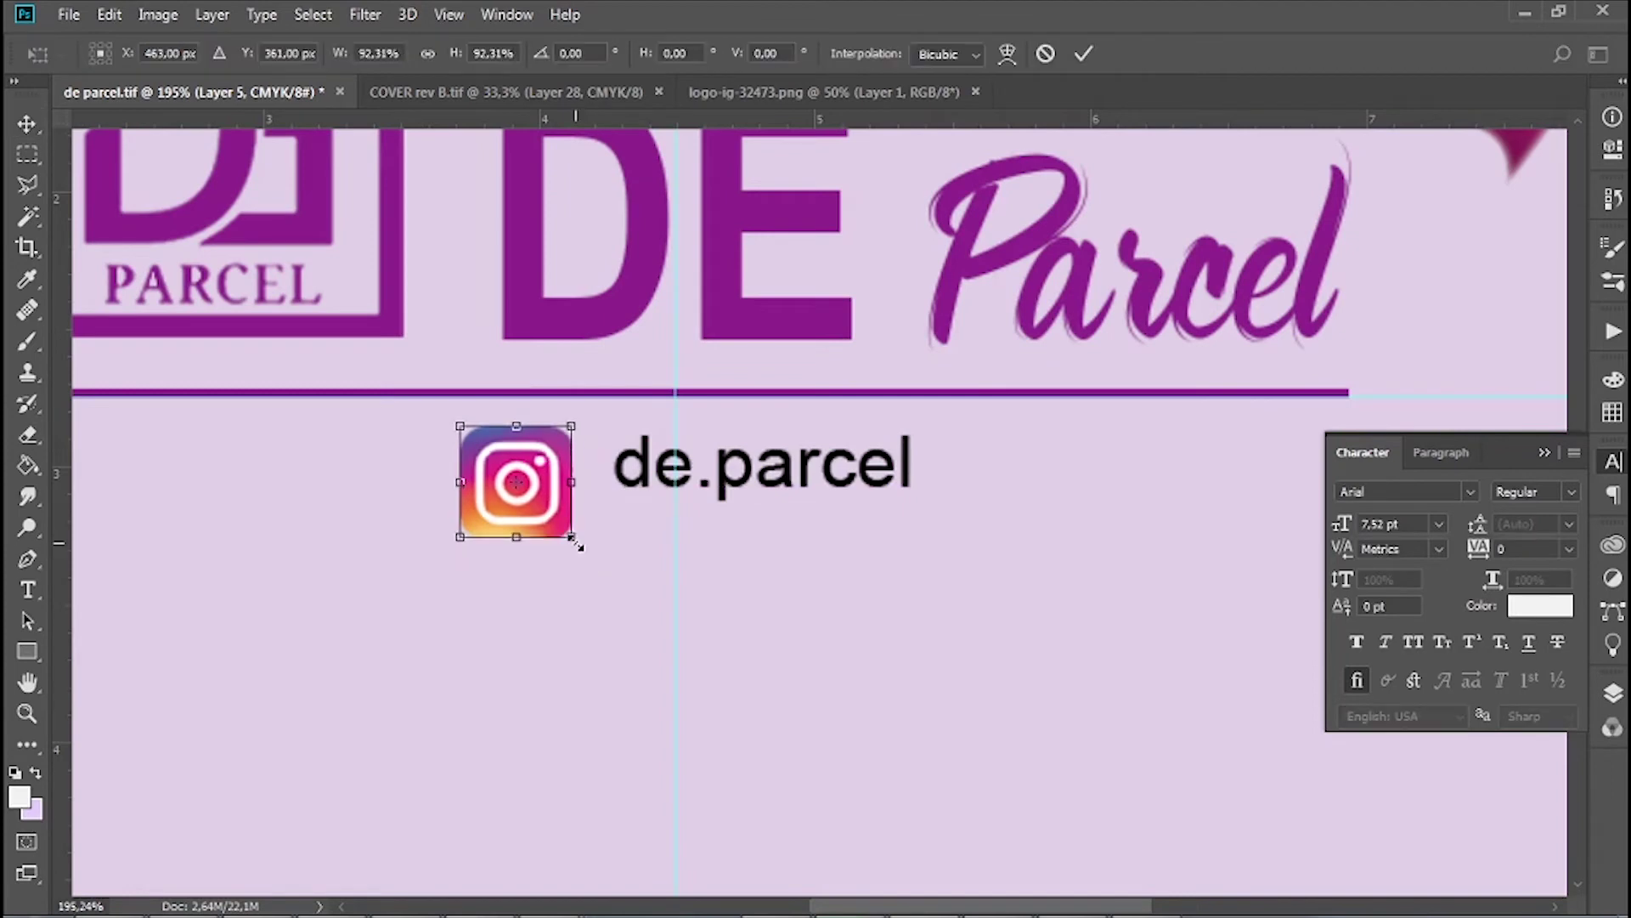
{"action": "key", "text": "Return"}
Set the de.parcel handle to 9 pt and nudge it beside the icon
{"action": "left_click", "coordinate": [763, 465]}
{"action": "type", "text": "9"}
{"action": "key", "text": "Return"}
{"action": "mouse_move", "coordinate": [763, 466]}
{"action": "left_mouse_down"}
{"action": "mouse_move", "coordinate": [765, 498]}
{"action": "mouse_move", "coordinate": [655, 495]}
{"action": "left_mouse_up"}
{"action": "scroll", "coordinate": [765, 498], "scroll_direction": "down", "scroll_amount": 3}
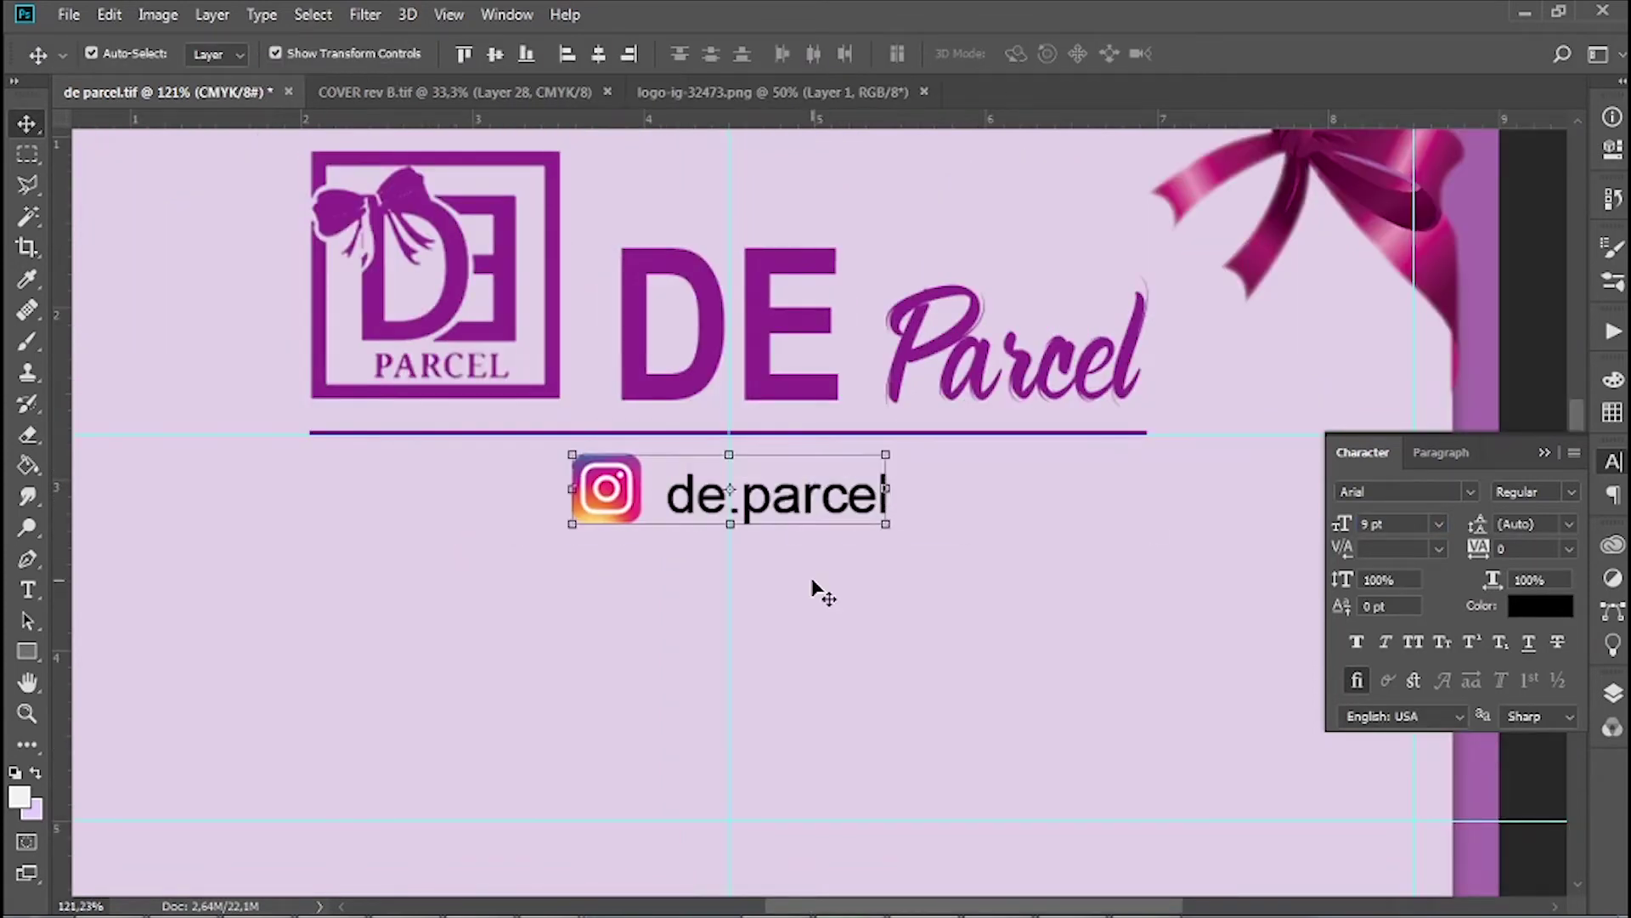
{"action": "key", "text": "t"}
{"action": "left_click", "coordinate": [669, 497]}
{"action": "type", "text": "@"}
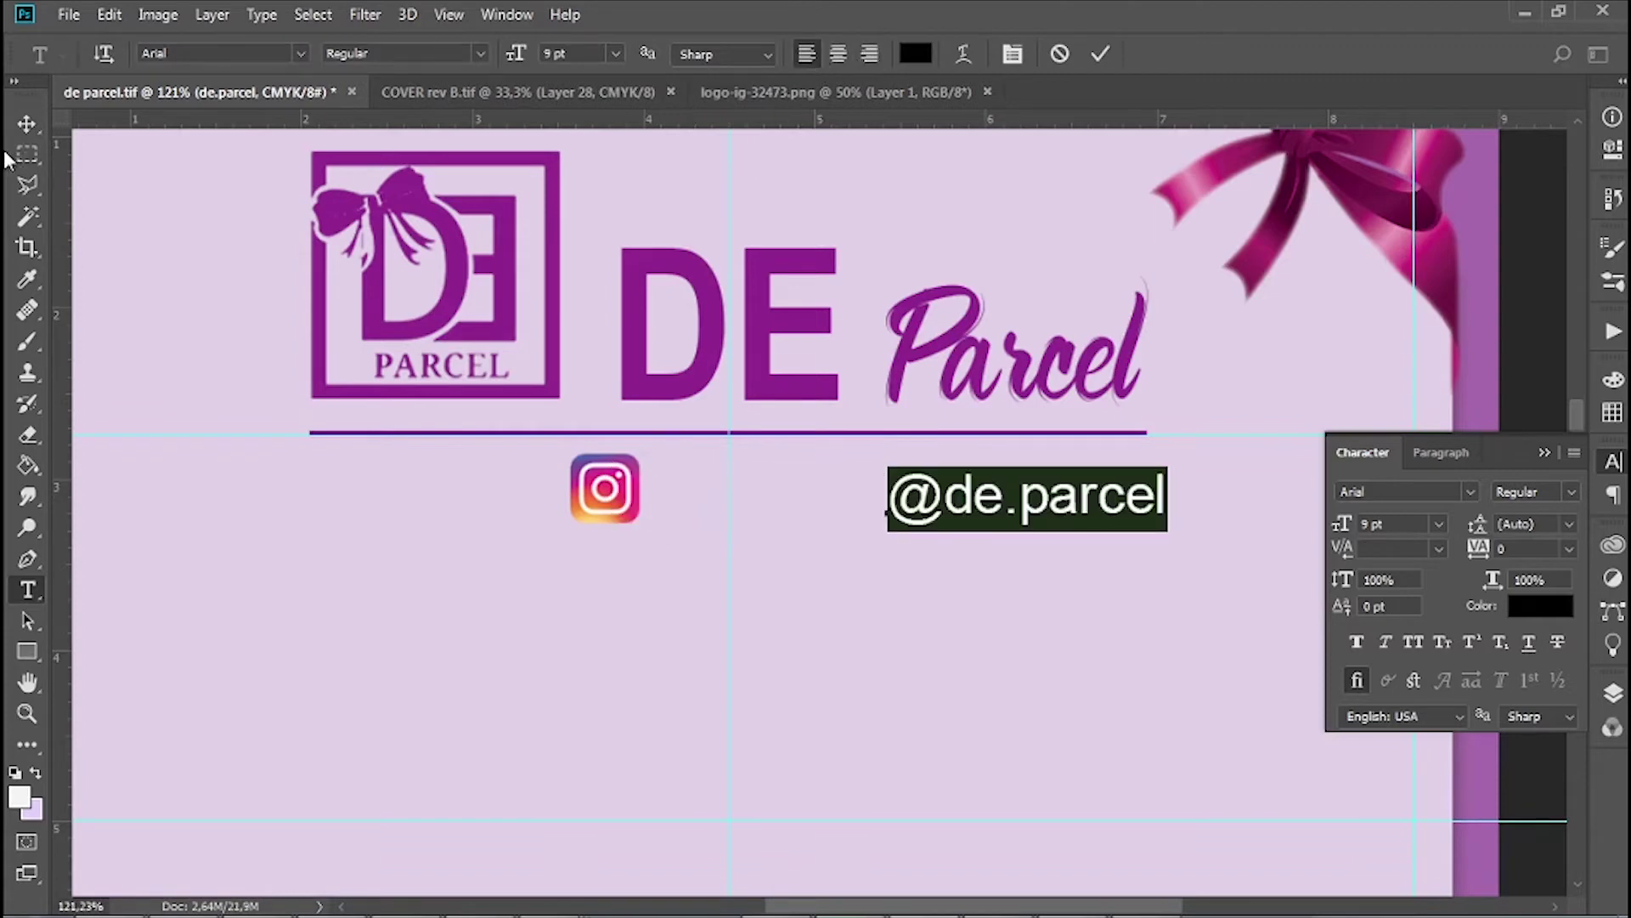
{"action": "key", "text": "ctrl+Return"}
{"action": "key", "text": "v"}
{"action": "scroll", "coordinate": [1001, 565], "scroll_direction": "down", "scroll_amount": 2}
{"action": "key", "text": "Right"}
{"action": "key", "text": "Right"}
{"action": "key", "text": "Right"}
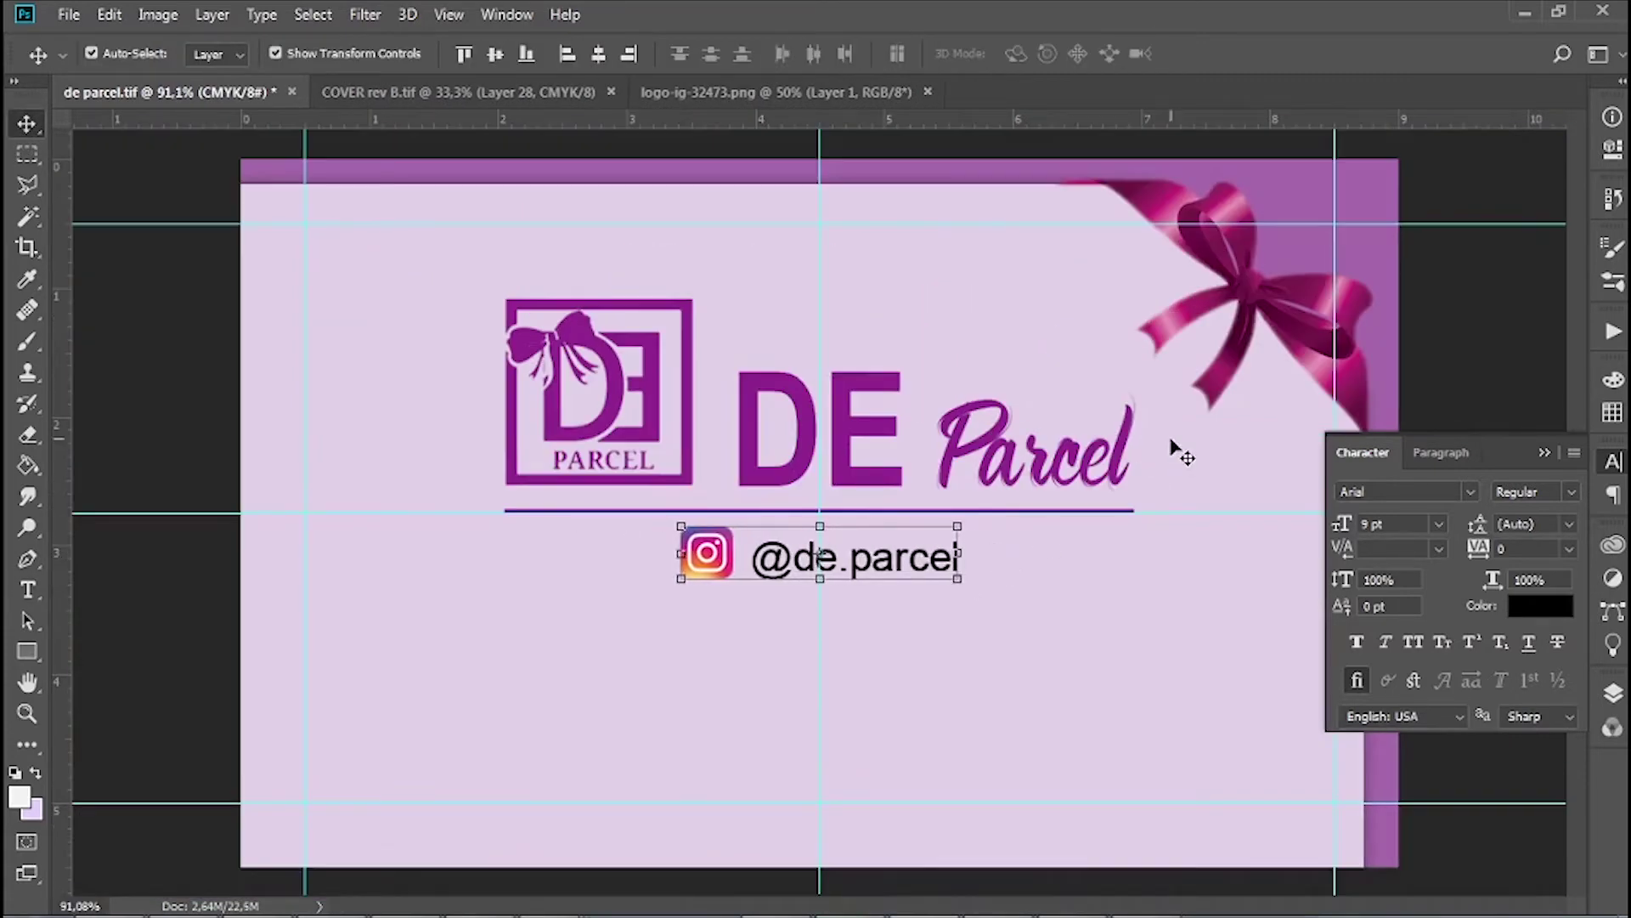
{"action": "scroll", "coordinate": [908, 650], "scroll_direction": "down", "scroll_amount": 1}
{"action": "scroll", "coordinate": [94, 263], "scroll_direction": "up", "scroll_amount": 1}
{"action": "mouse_move", "coordinate": [850, 561]}
{"action": "left_mouse_down"}
{"action": "mouse_move", "coordinate": [705, 642]}
{"action": "mouse_move", "coordinate": [405, 672]}
{"action": "left_mouse_up"}
{"action": "left_click", "coordinate": [28, 590]}
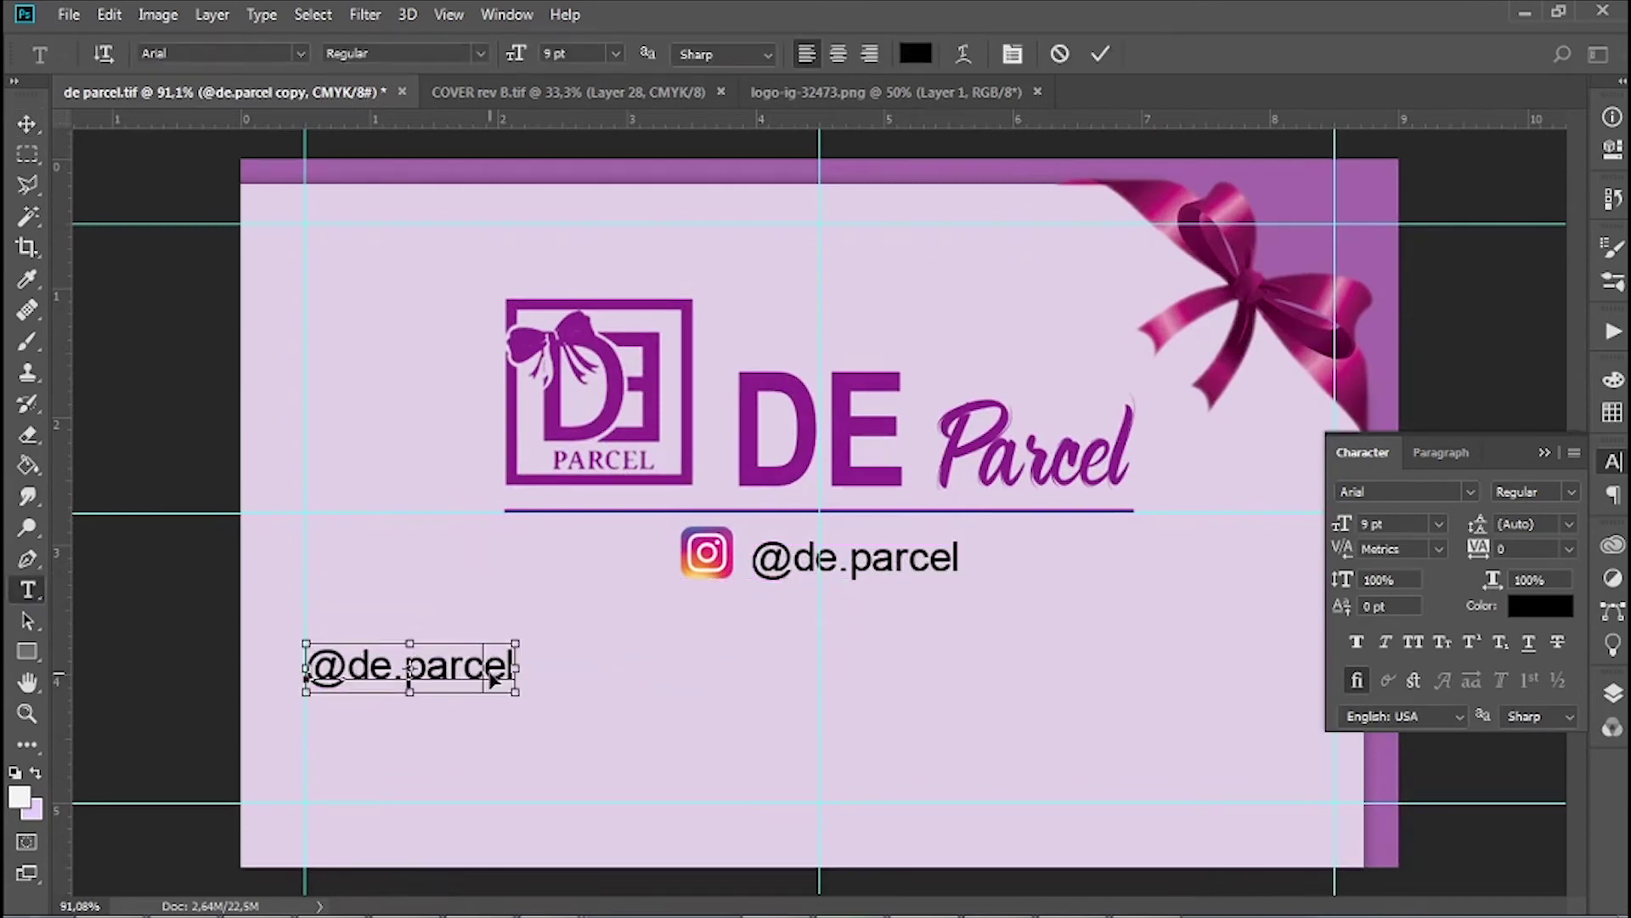
{"action": "double_click", "coordinate": [491, 671]}
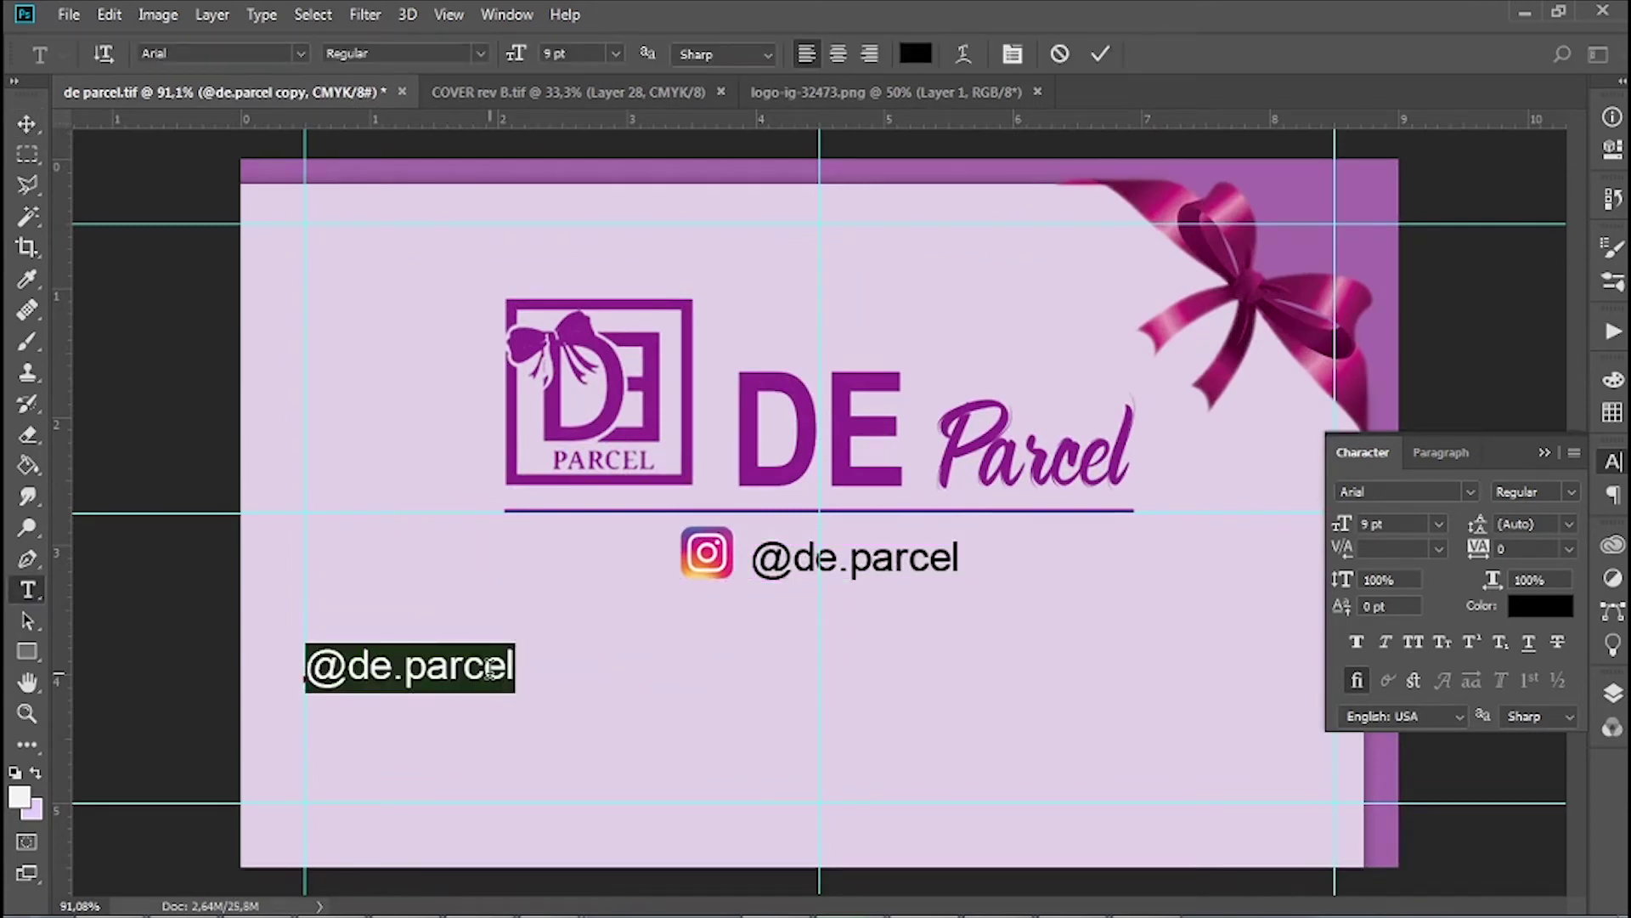
{"action": "type", "text": "Ad"}
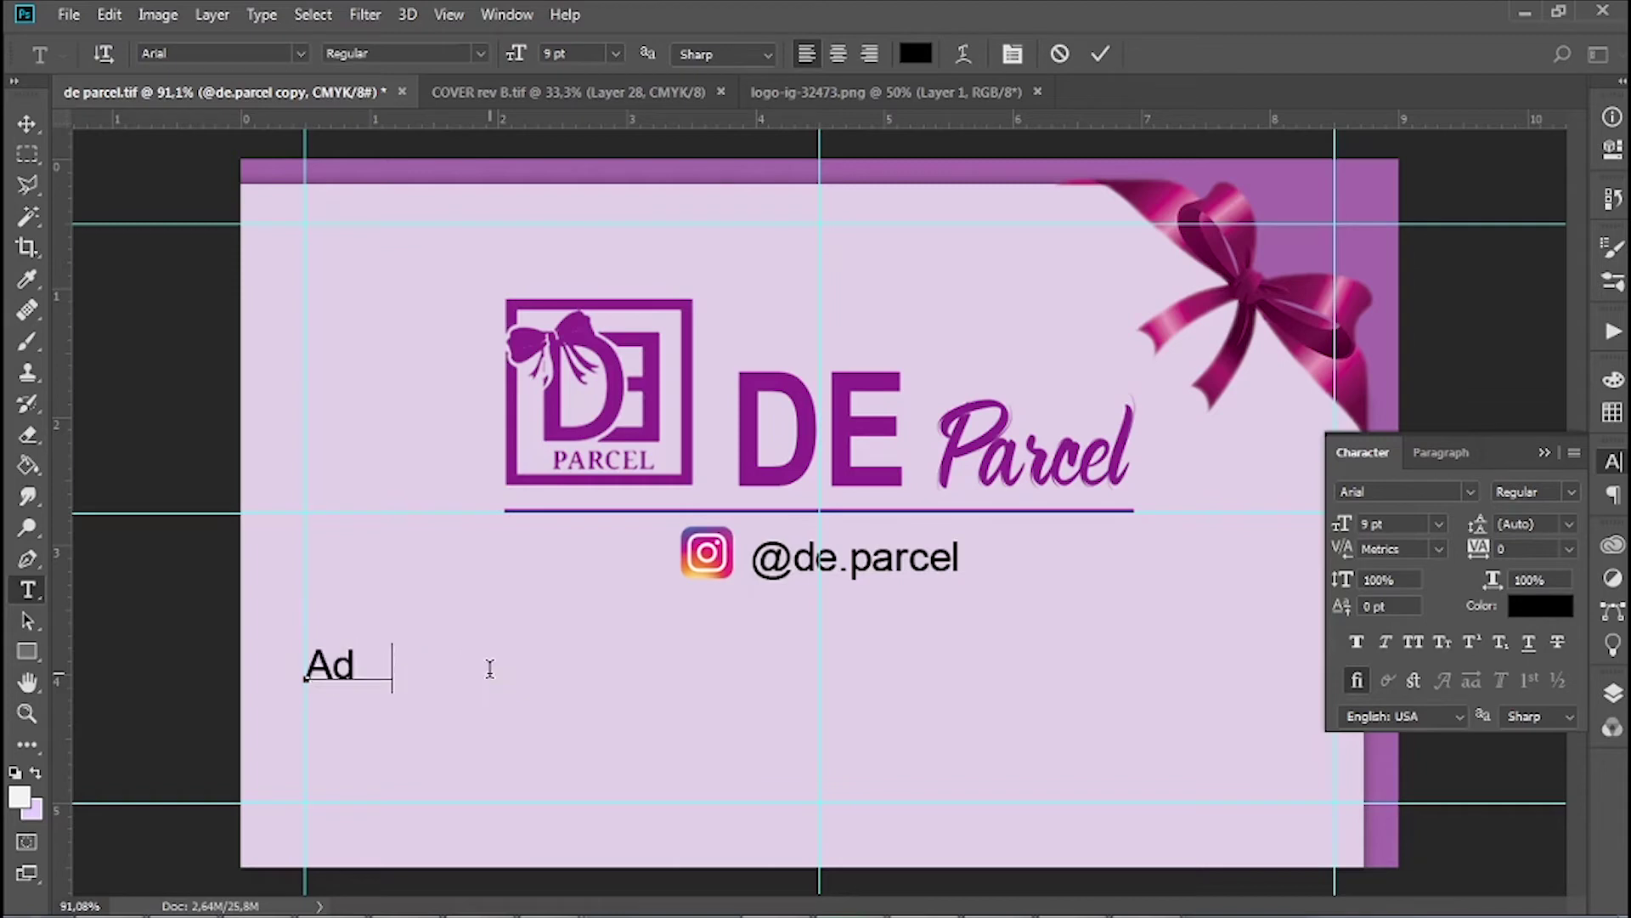
{"action": "type", "text": "re"}
{"action": "key", "text": "BackSpace"}
{"action": "type", "text": "dre"}
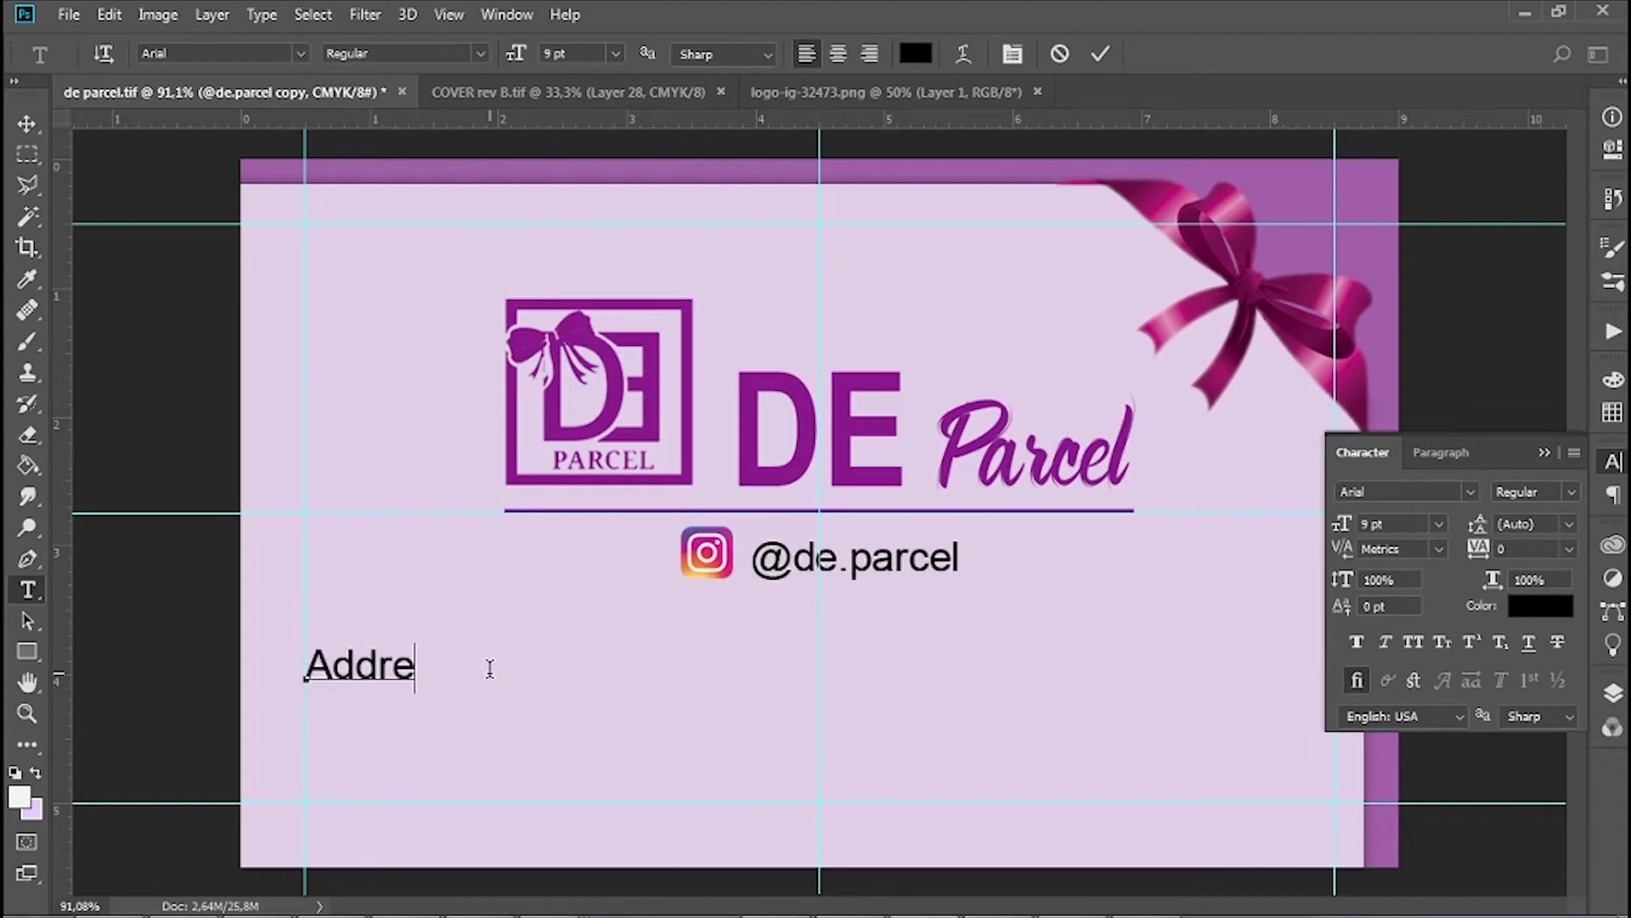
{"action": "type", "text": "ss"}
{"action": "type", "text": " :"}
{"action": "key", "text": "Return"}
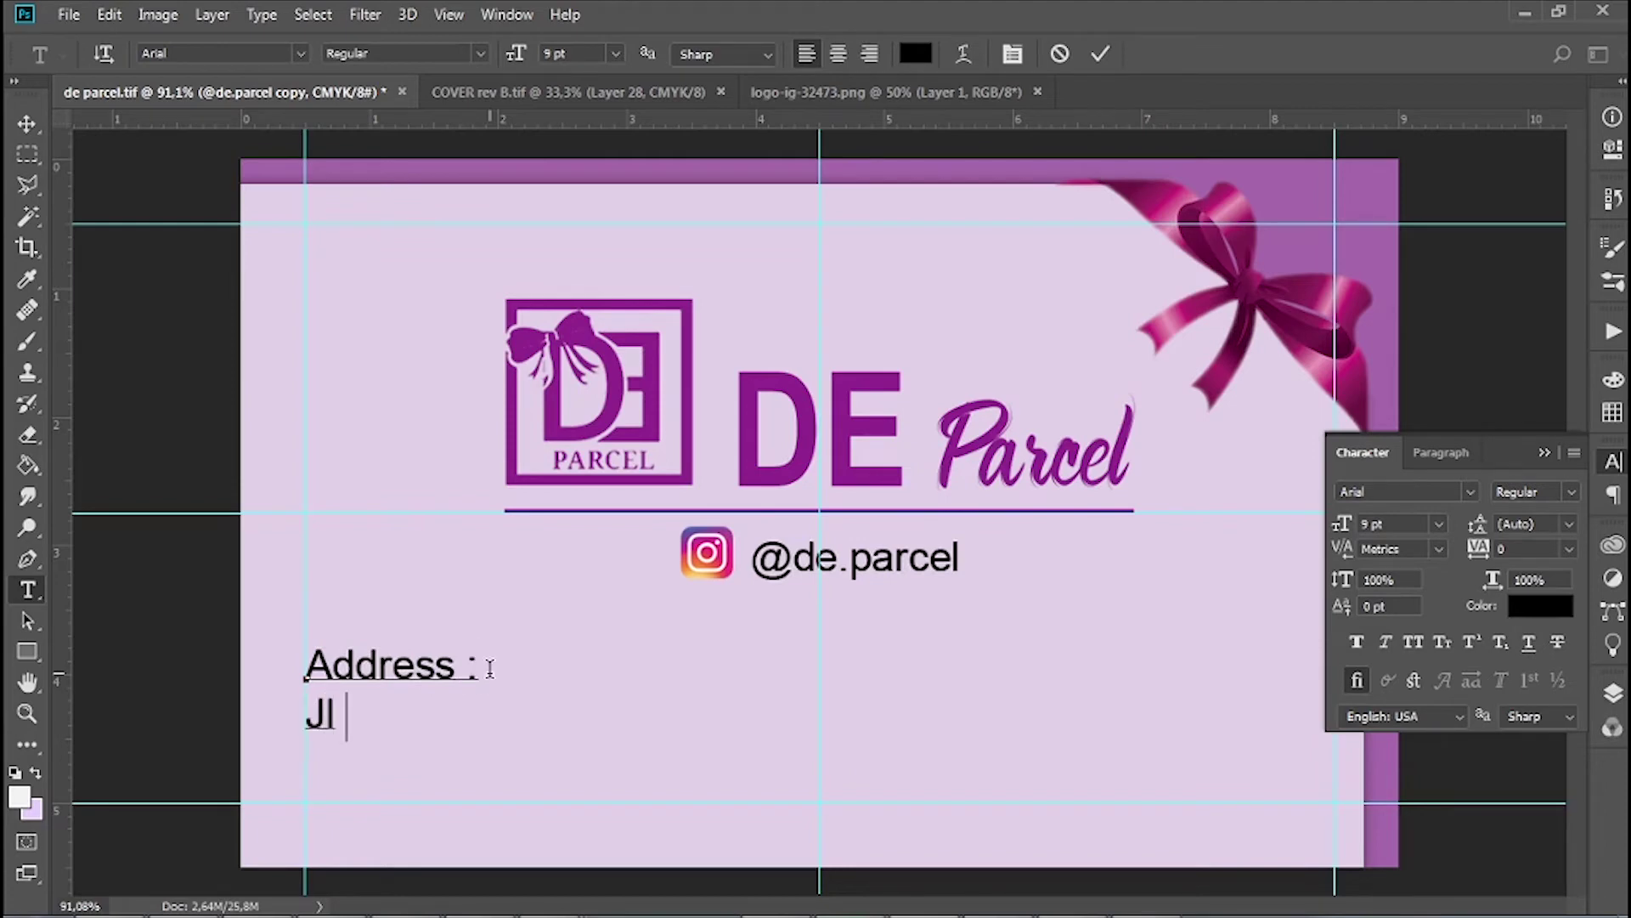
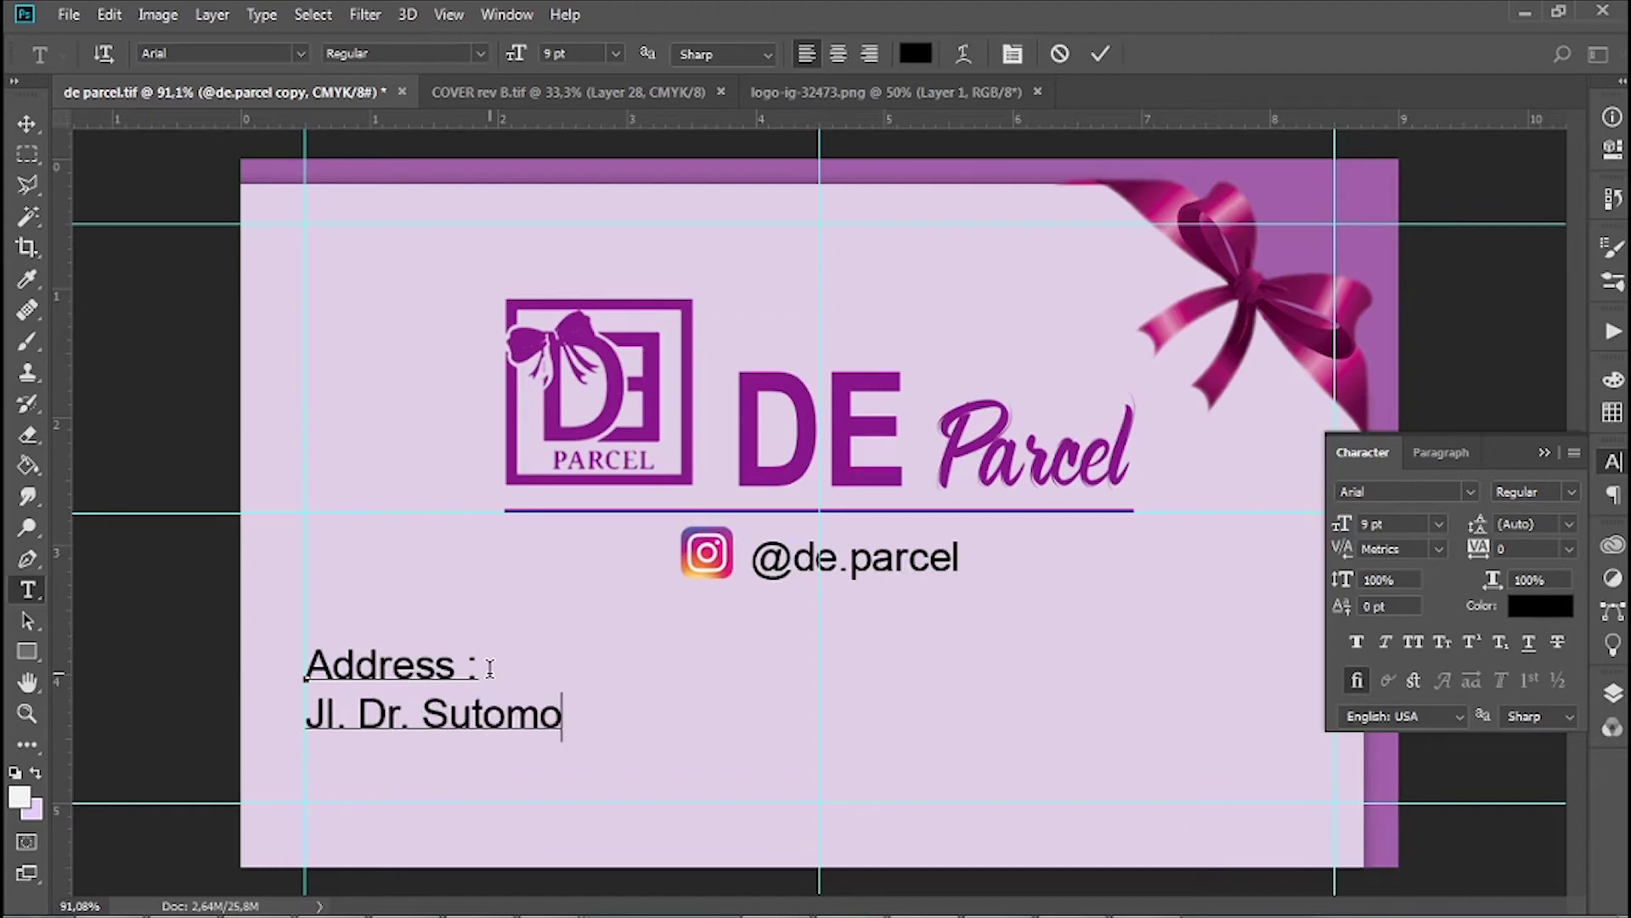
{"action": "key", "text": "Return"}
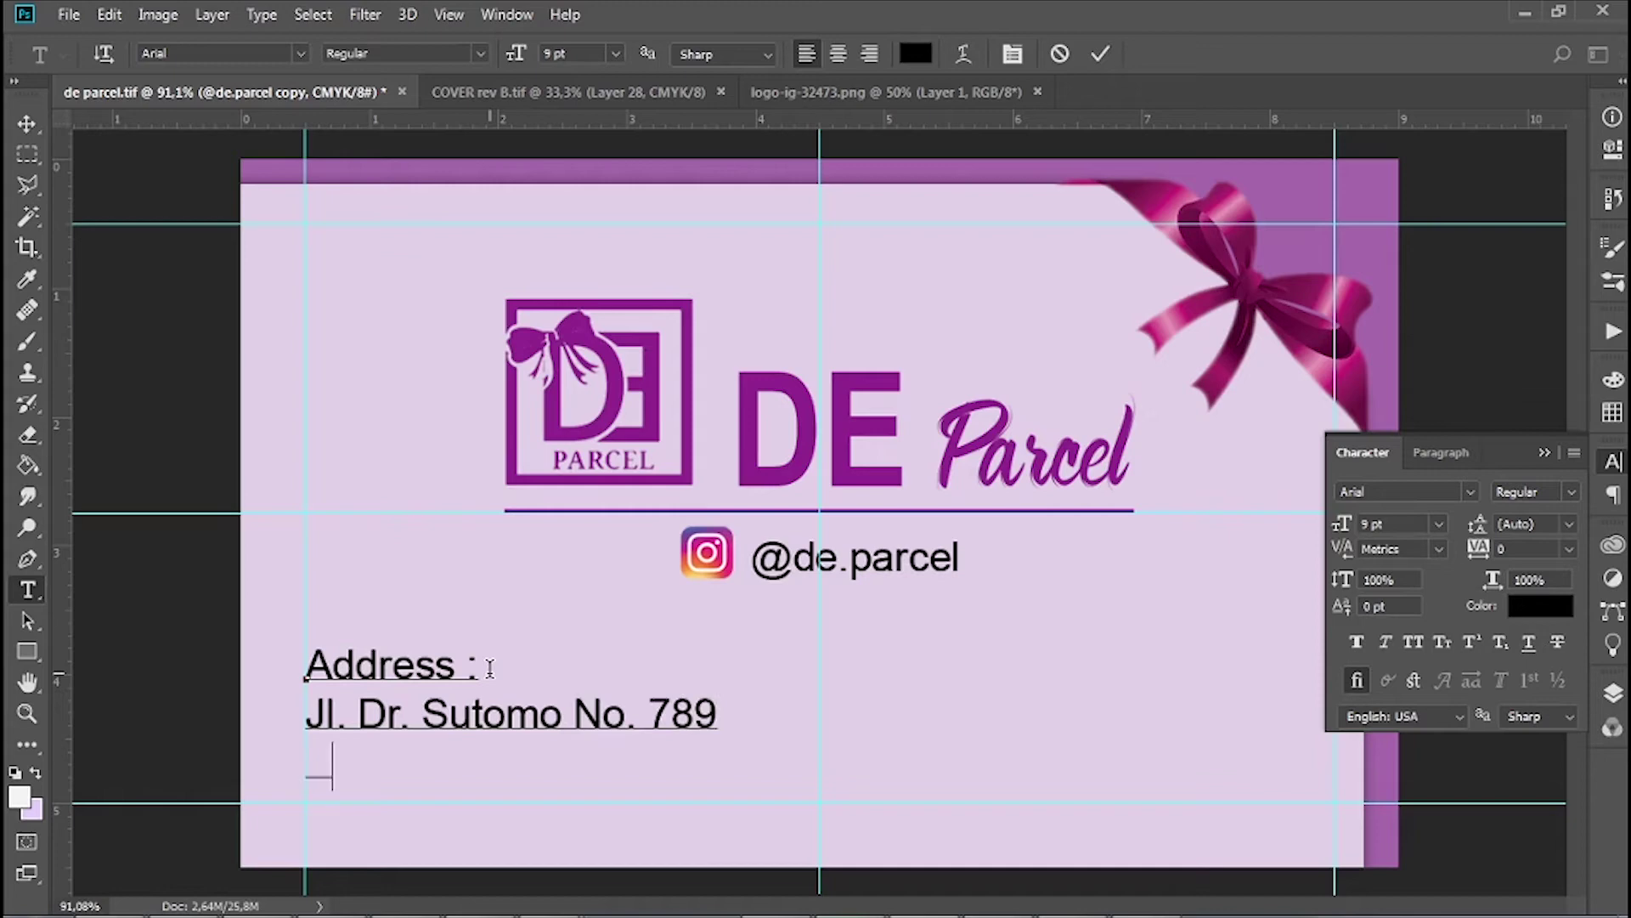
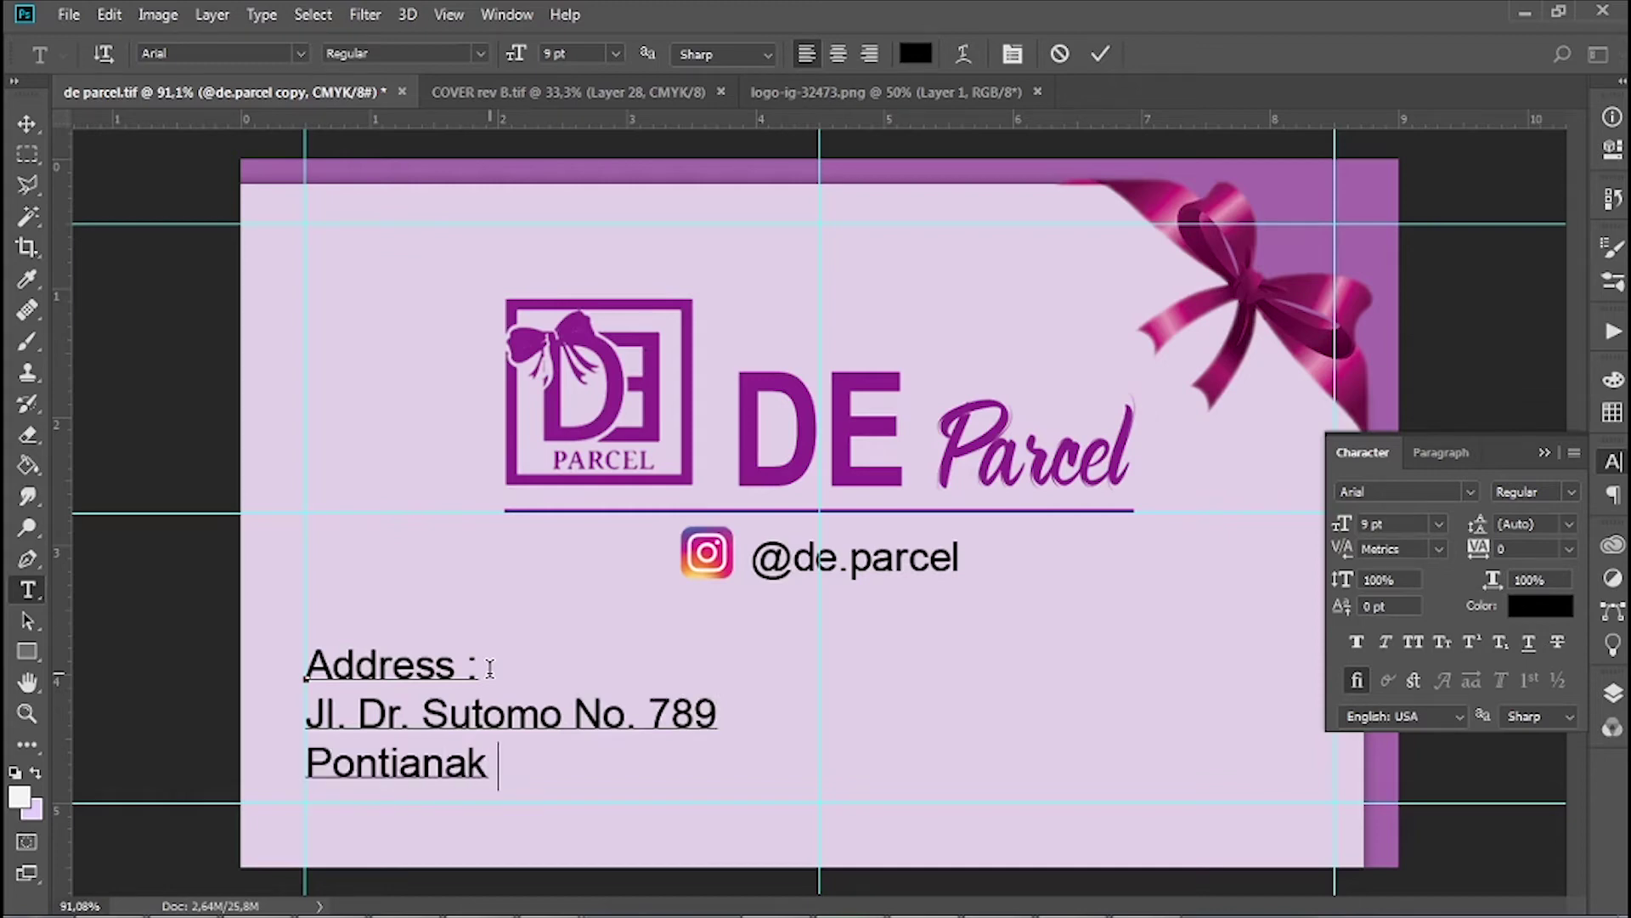
{"action": "key", "text": "ctrl+a"}
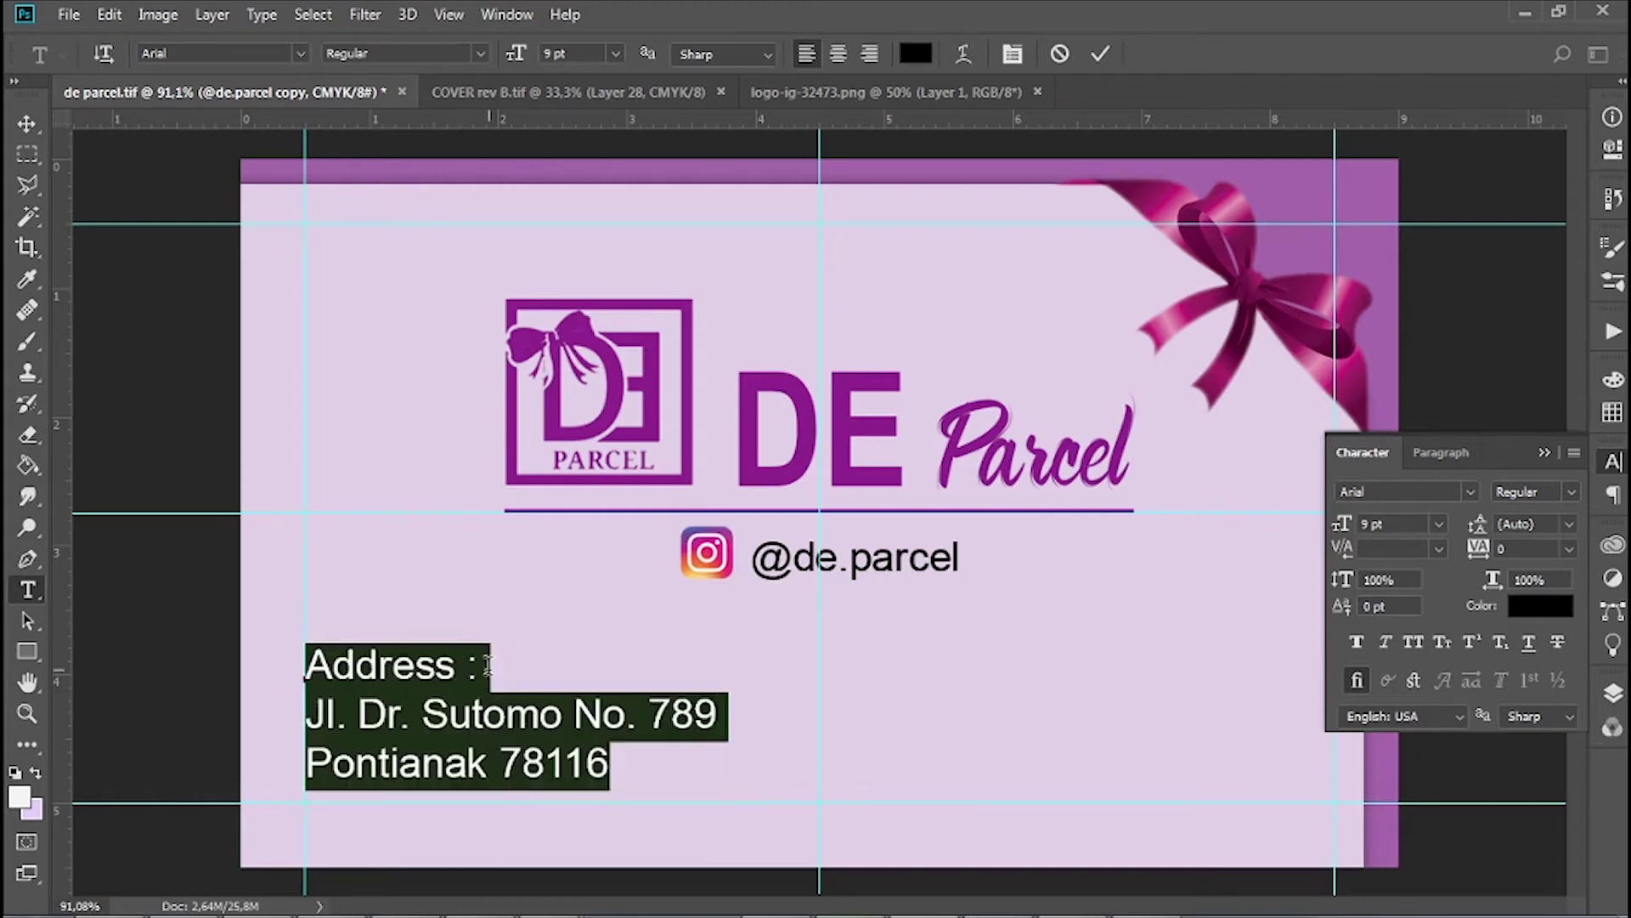
Lower the address block slightly and place a duplicate of it at the card's right side
{"action": "left_click", "coordinate": [28, 124]}
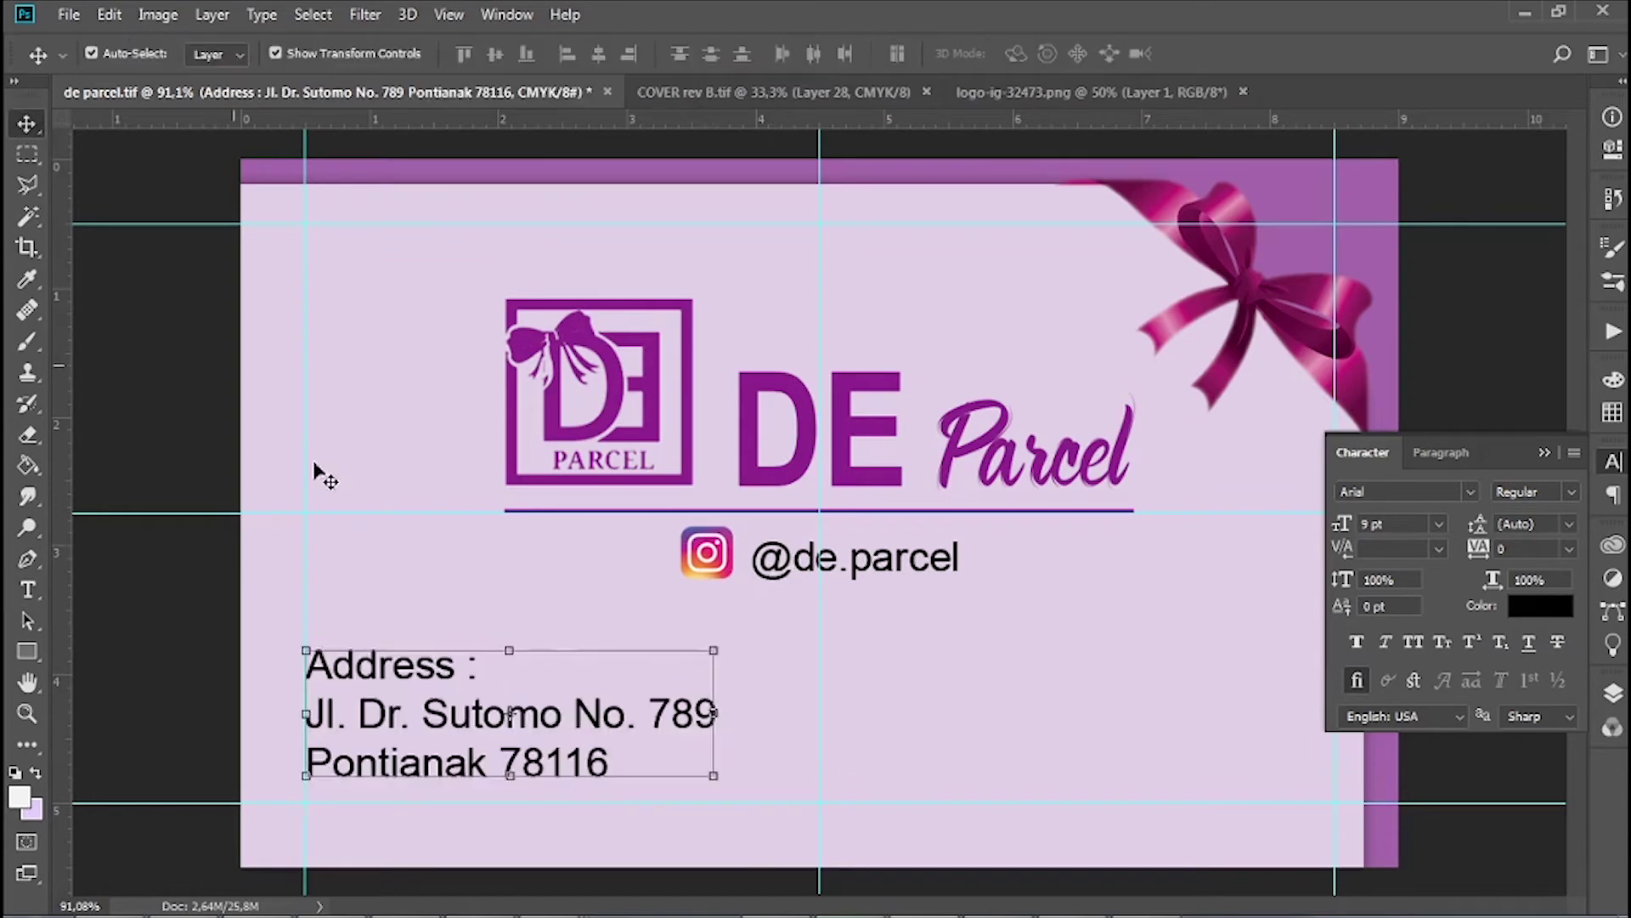
{"action": "left_click_drag", "start_coordinate": [406, 716], "coordinate": [416, 744]}
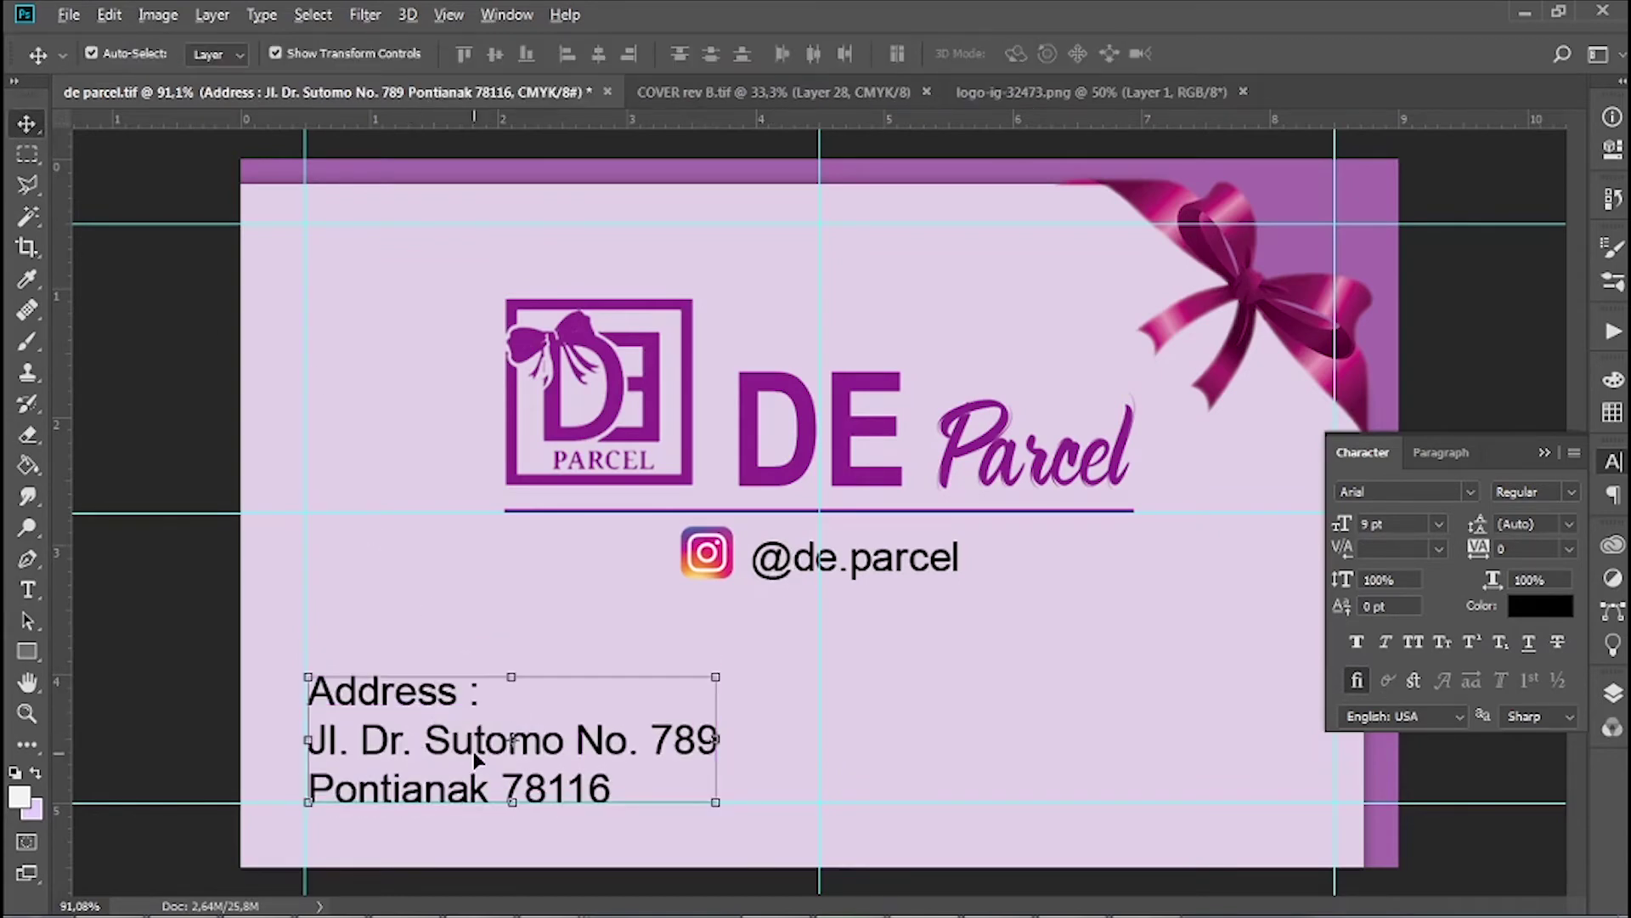
{"action": "key", "text": "ctrl+minus"}
{"action": "left_click_drag", "start_coordinate": [635, 693], "coordinate": [1017, 692]}
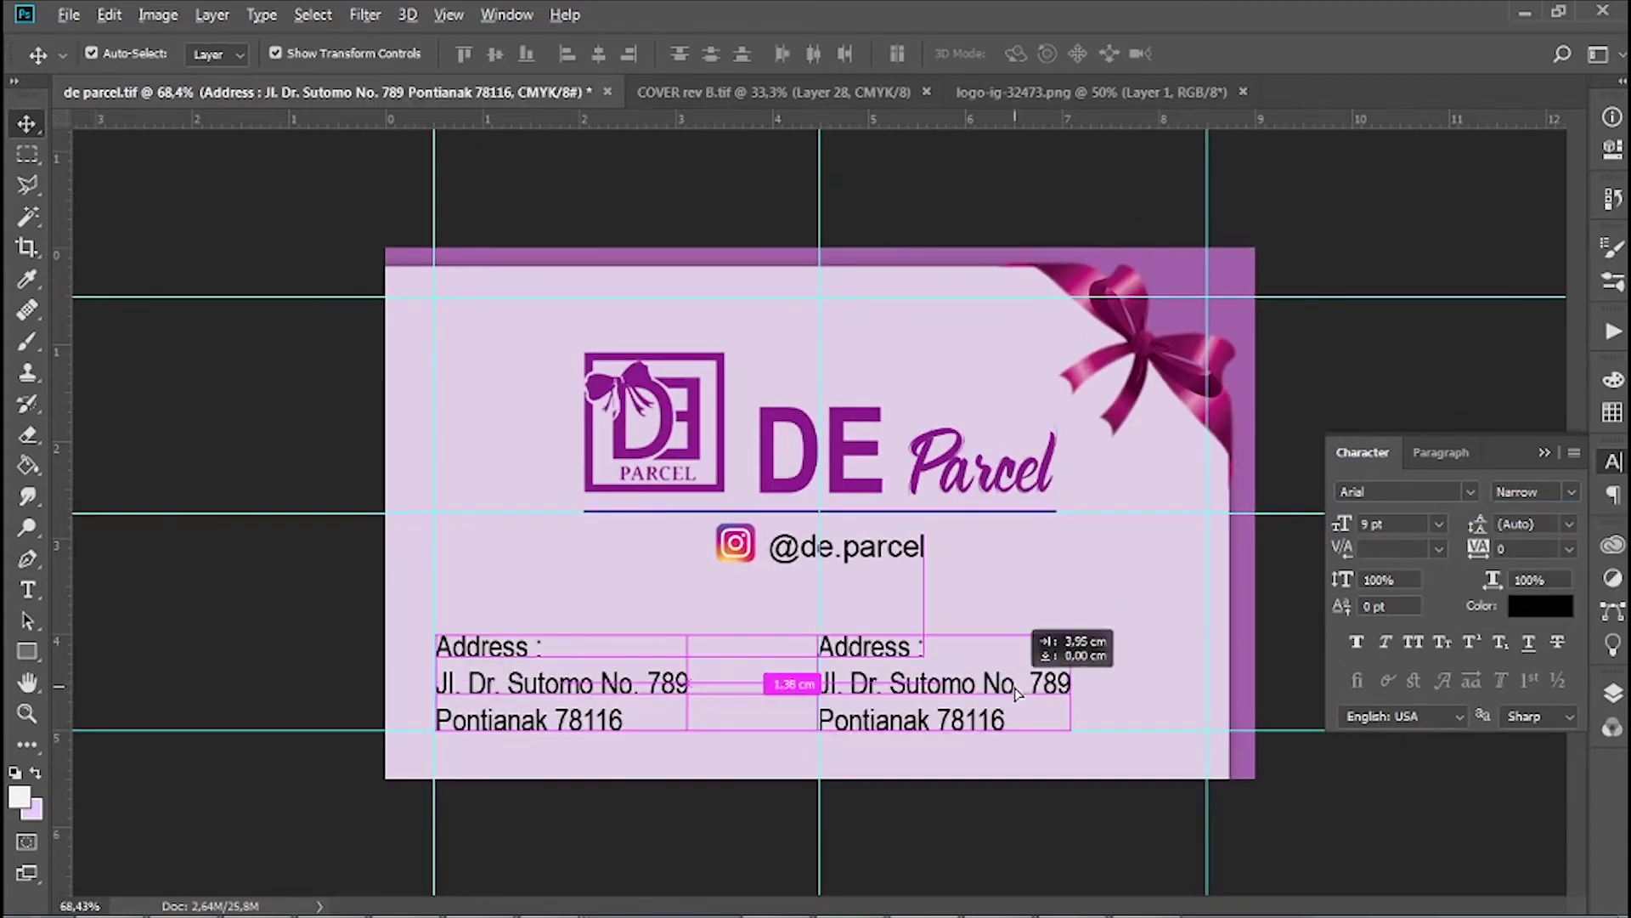
{"action": "key", "text": "ctrl+z"}
{"action": "left_click", "coordinate": [1612, 692]}
{"action": "key", "text": "ctrl+j"}
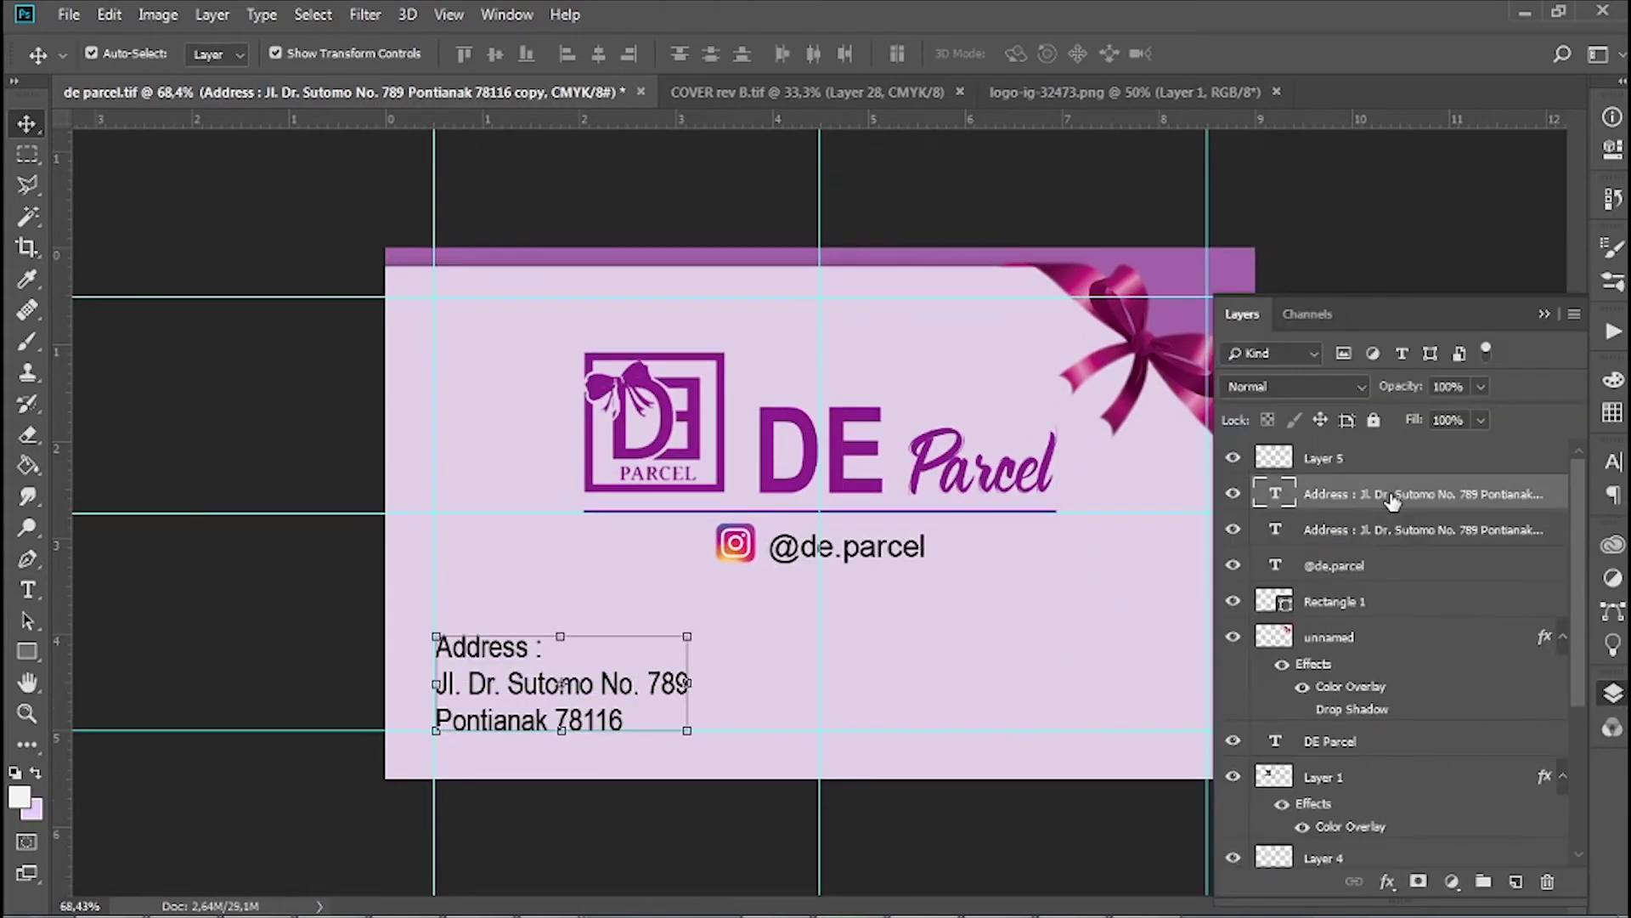
{"action": "left_click", "coordinate": [1612, 693]}
{"action": "mouse_move", "coordinate": [638, 697]}
{"action": "left_mouse_down"}
{"action": "mouse_move", "coordinate": [1156, 710]}
{"action": "mouse_move", "coordinate": [1135, 709]}
{"action": "left_mouse_up"}
Right-align the copy against the right guide and replace it with 'Contact Person :', the contact's name and phone numbers
{"action": "left_click", "coordinate": [1613, 495]}
{"action": "left_click", "coordinate": [1417, 495]}
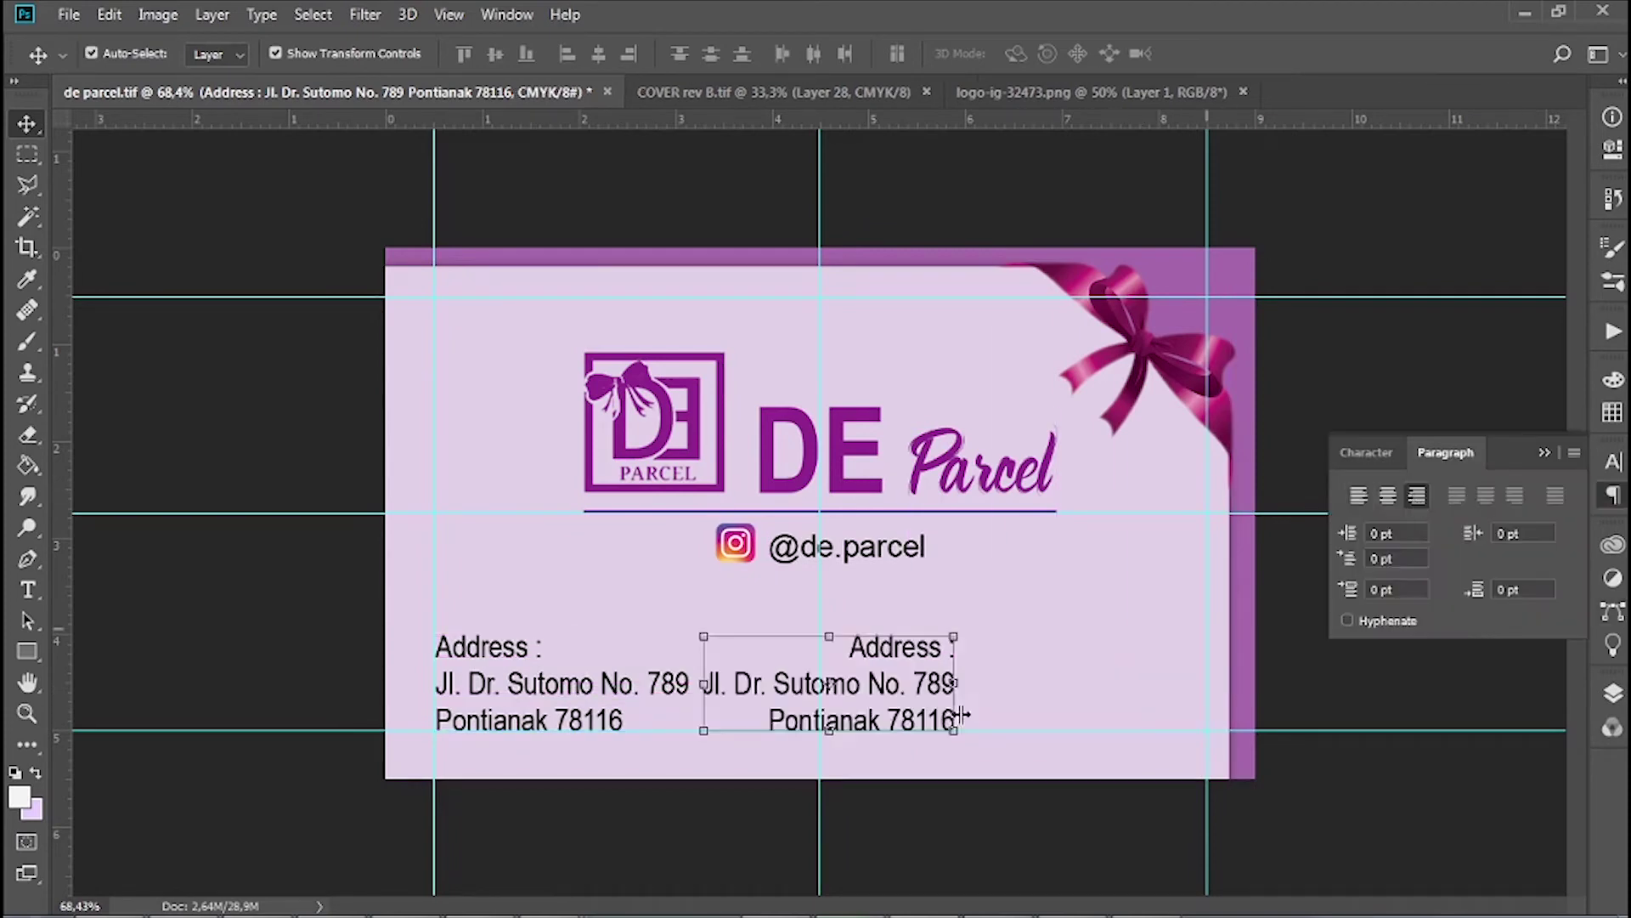
{"action": "left_click_drag", "start_coordinate": [850, 693], "coordinate": [1097, 693]}
{"action": "double_click", "coordinate": [1096, 692]}
{"action": "key", "text": "ctrl+a"}
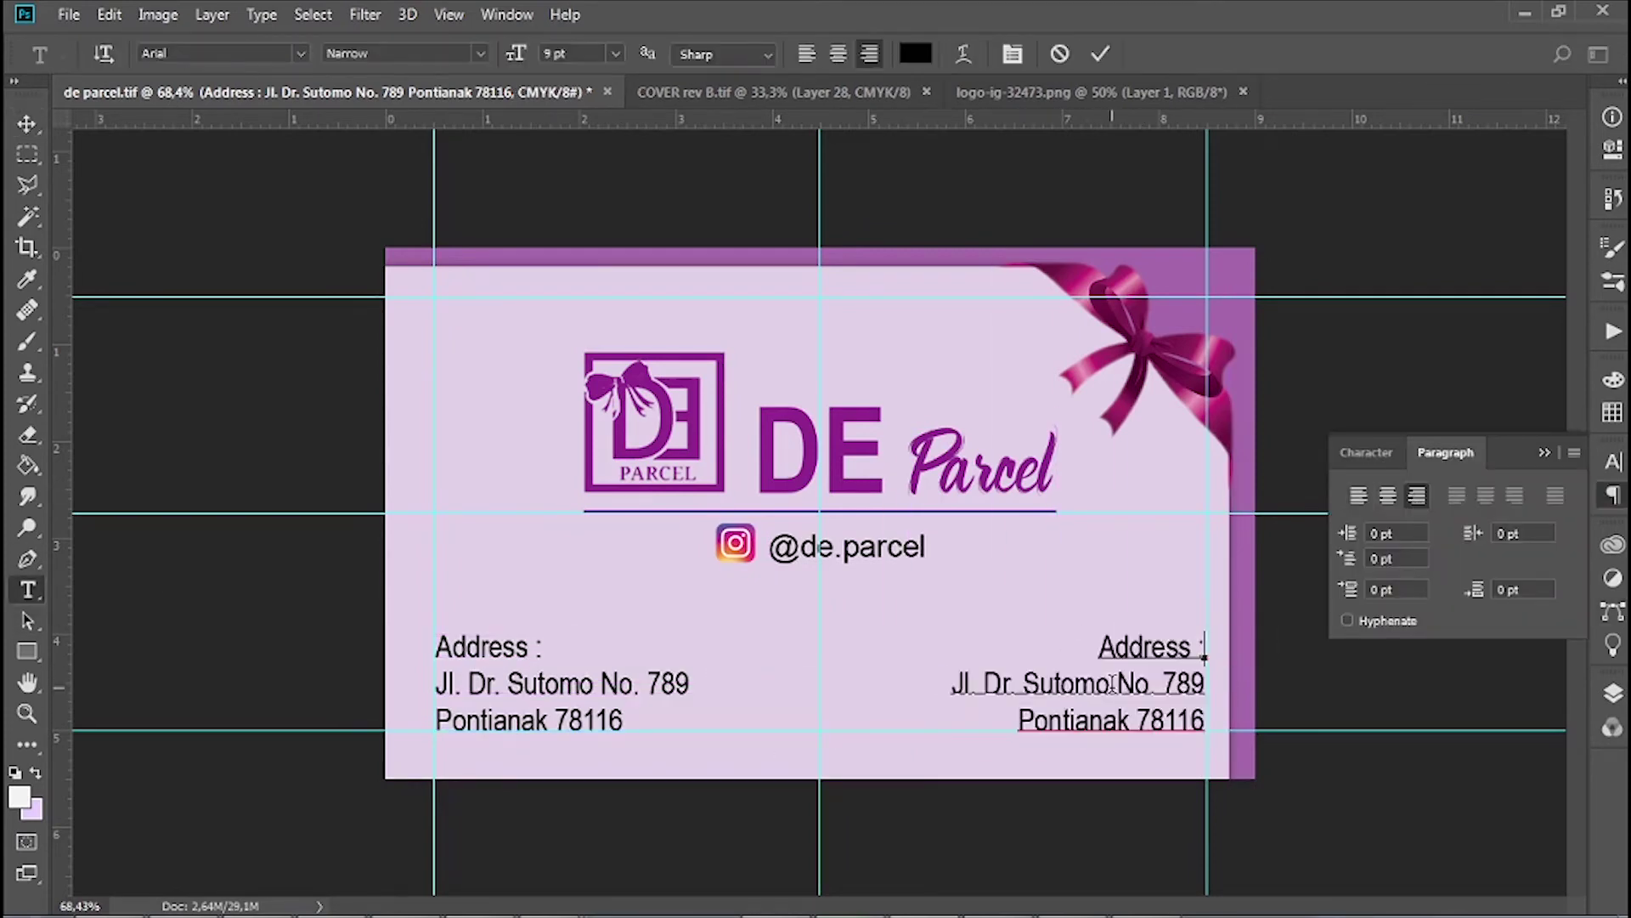
Finish the contact person line with both phone numbers and commit the text
{"action": "type", "text": "Contact Person :"}
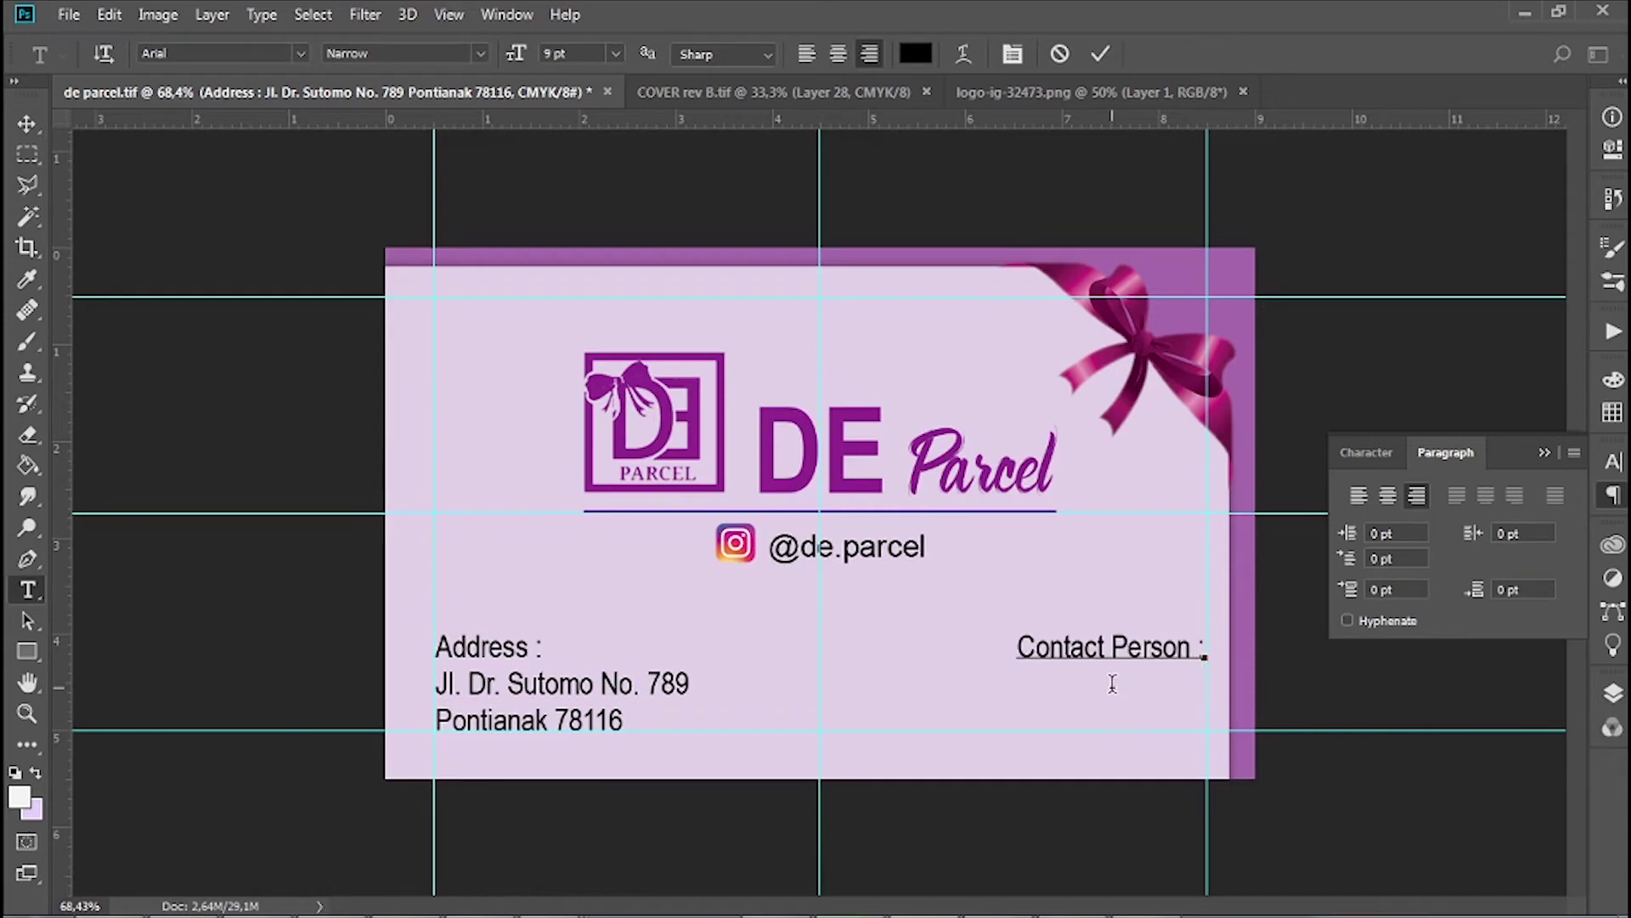
{"action": "type", "text": "Christine G"}
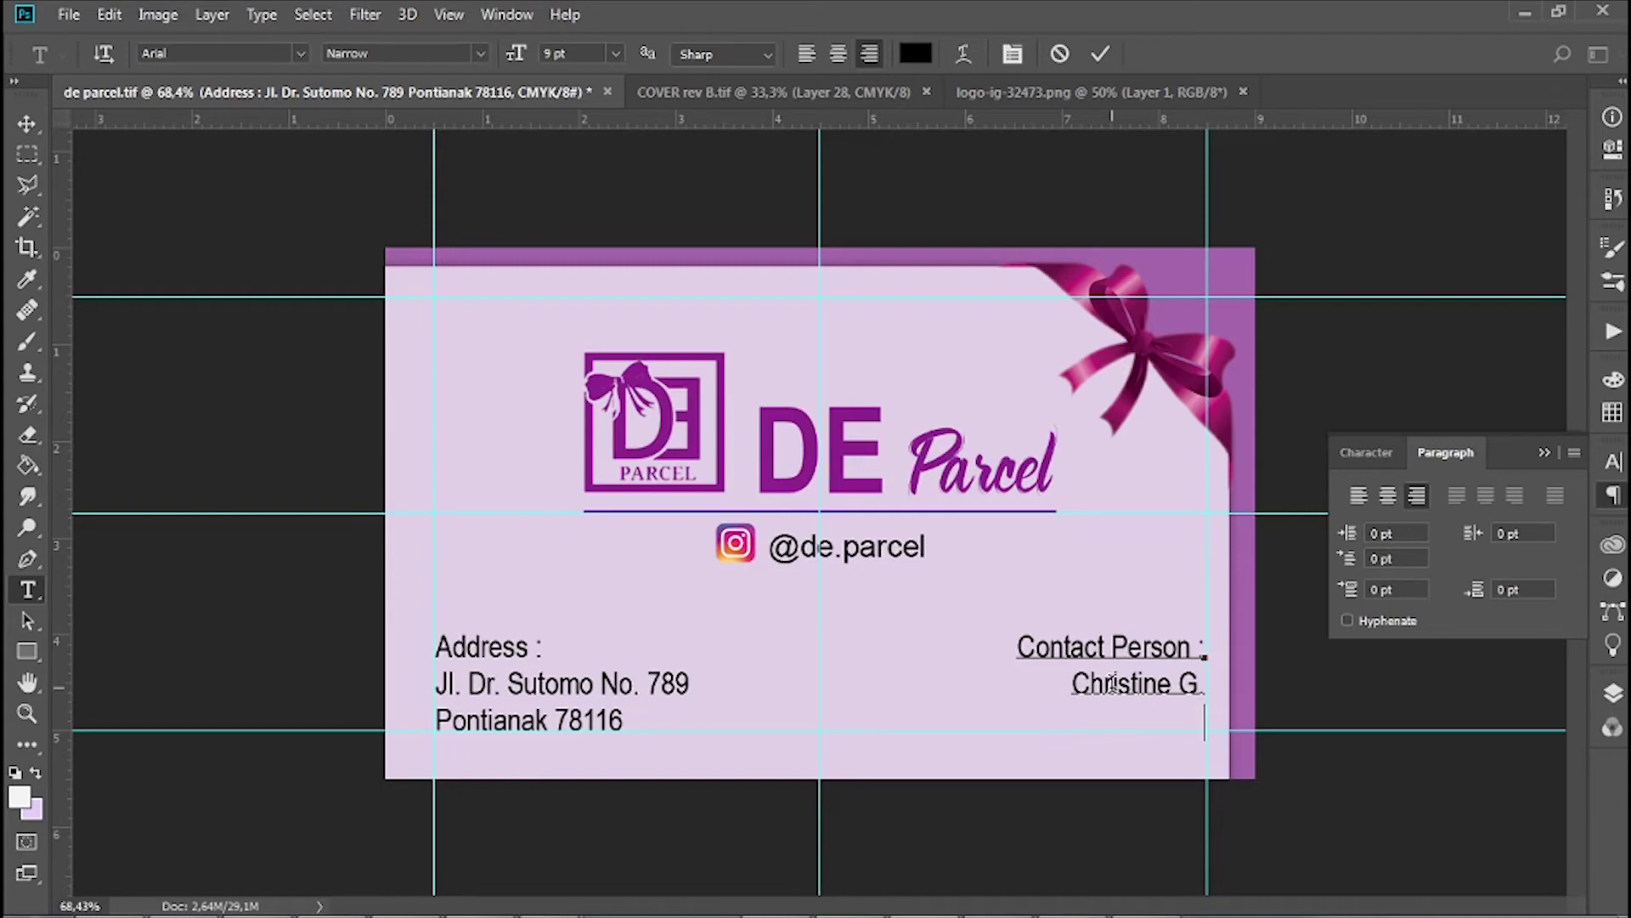
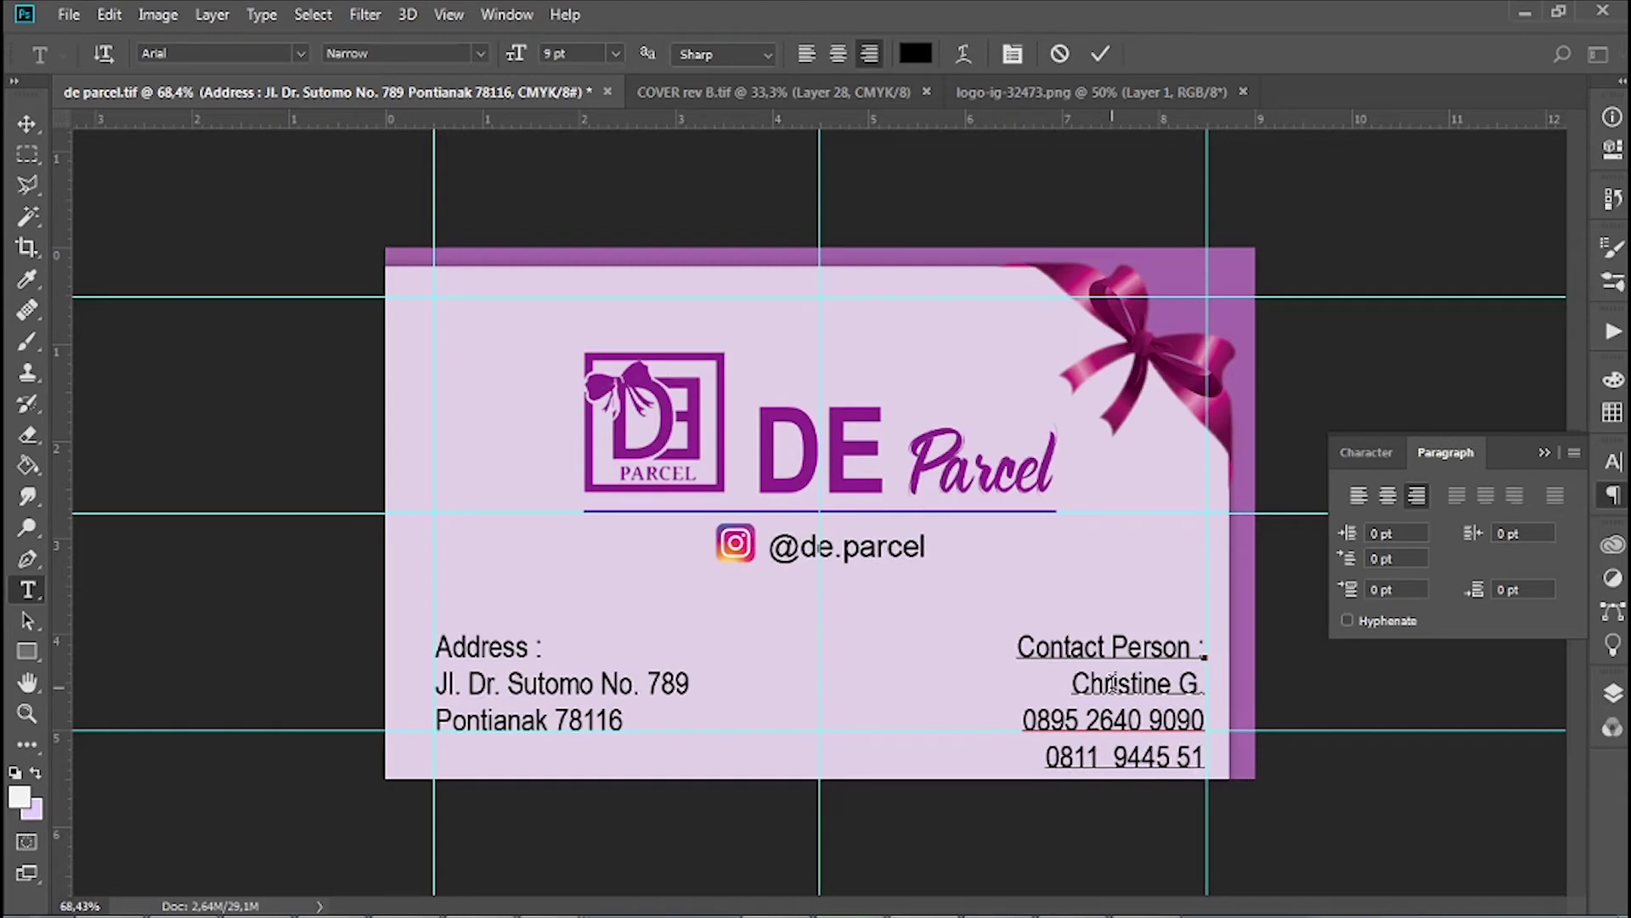
Finish the contact person line with both phone numbers and commit the text
{"action": "left_click", "coordinate": [1083, 756]}
{"action": "key", "text": "BackSpace"}
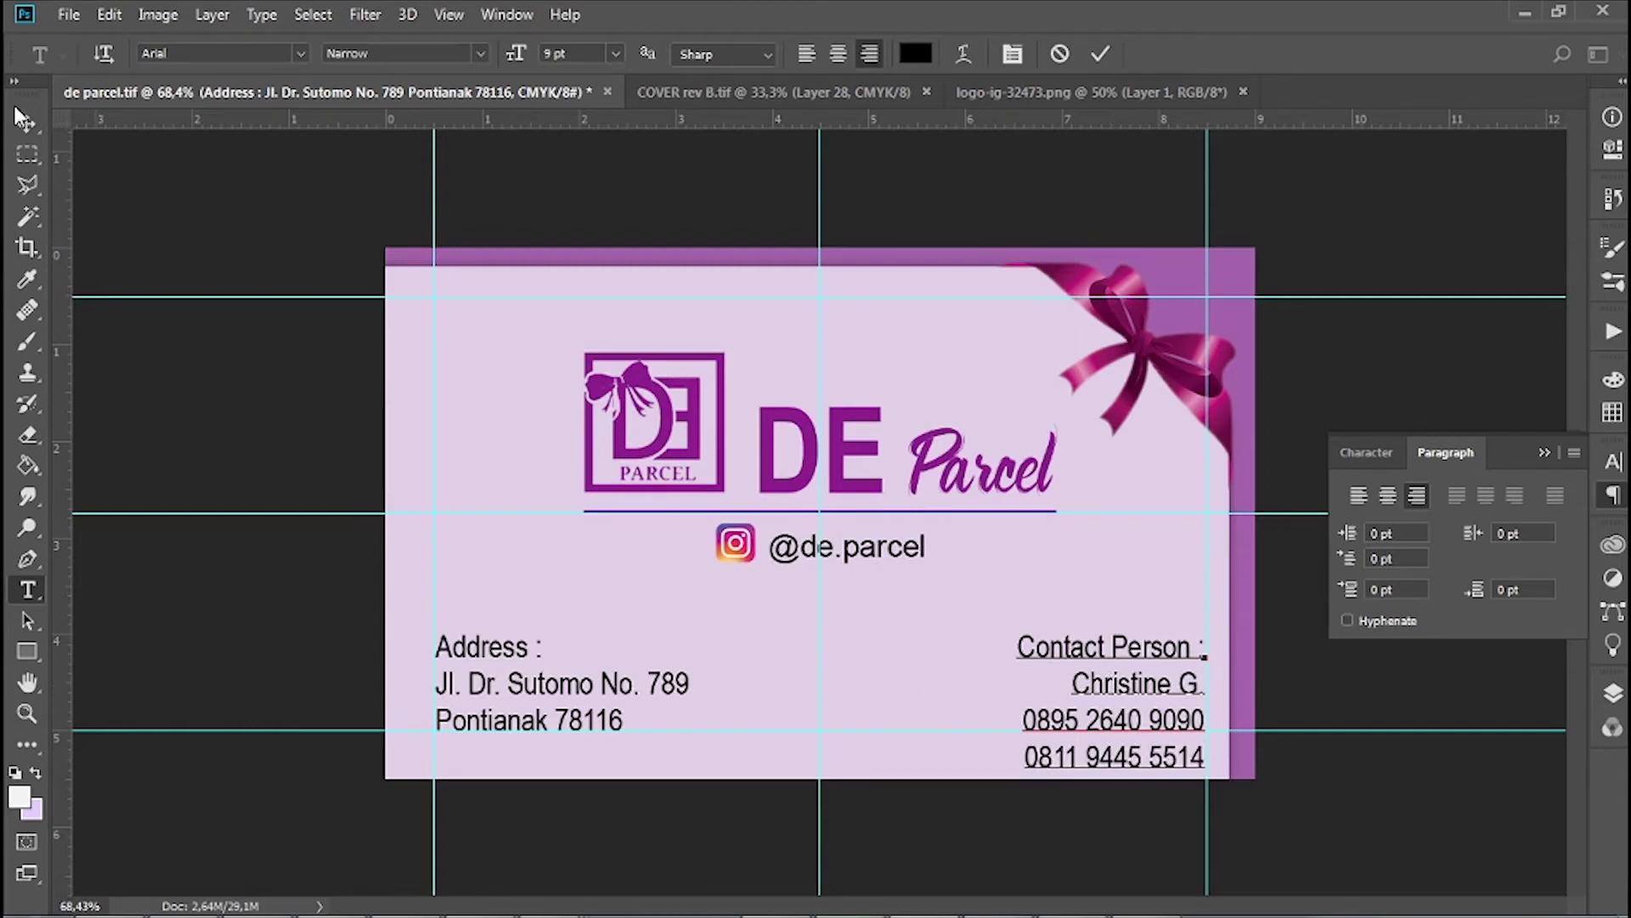
{"action": "key", "text": "ctrl+Return"}
Raise the contact block so its last line aligns with the address
{"action": "left_click_drag", "start_coordinate": [1155, 705], "coordinate": [1156, 669]}
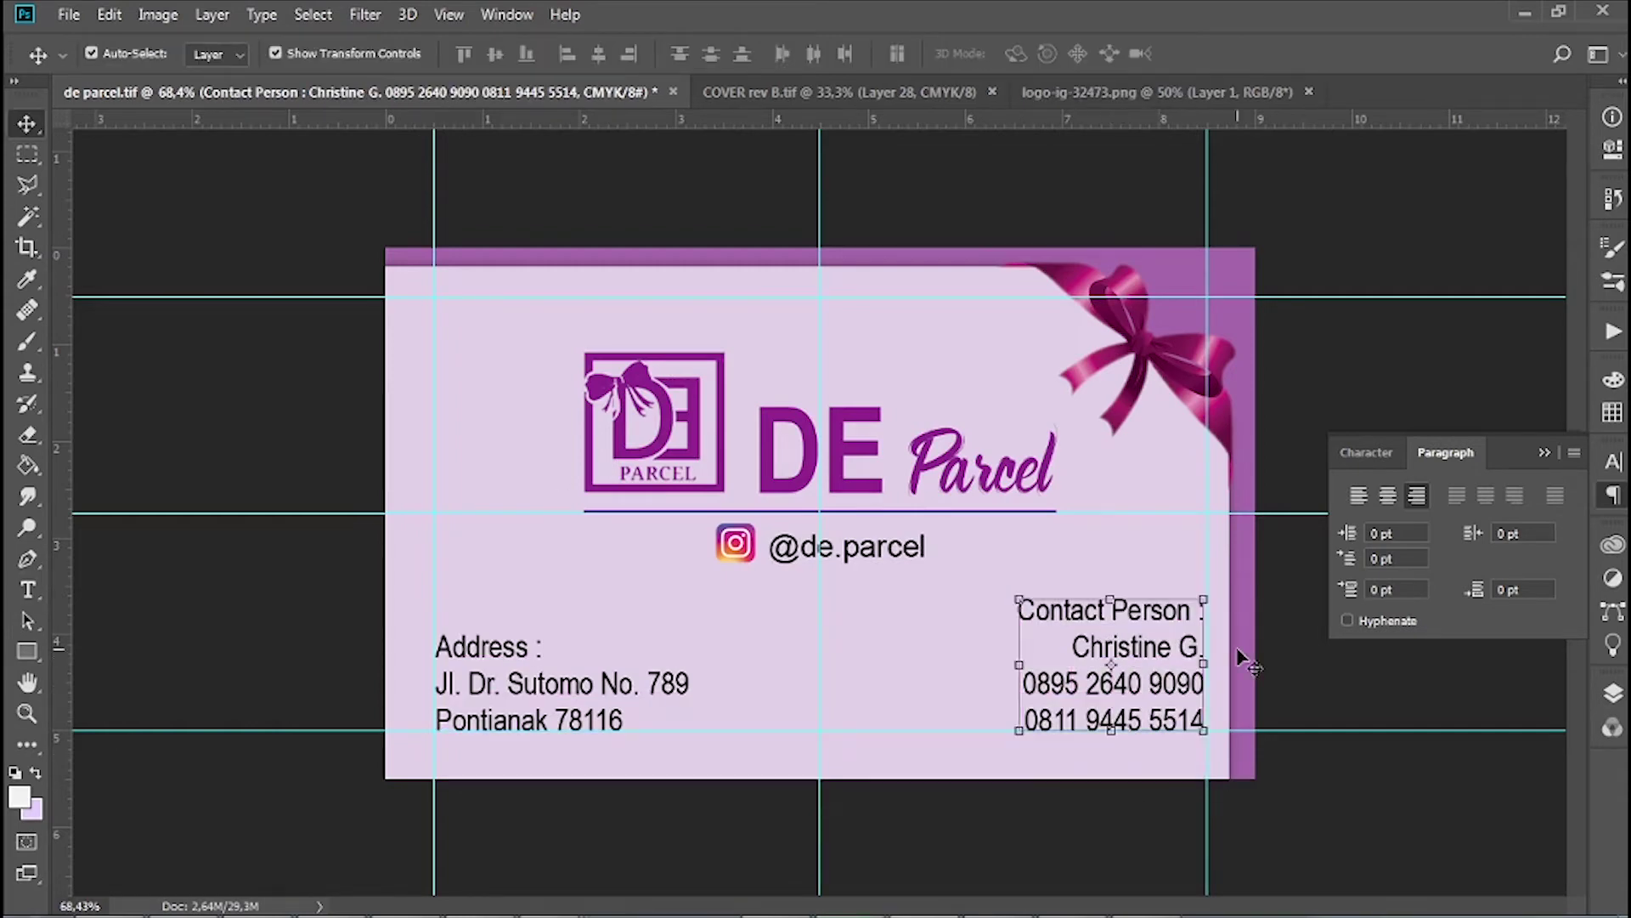
{"action": "left_click", "coordinate": [556, 703]}
{"action": "left_click", "coordinate": [1129, 682]}
Show Layer 3's diamond pattern, enable its pink Color Overlay, and raise its opacity slightly
{"action": "left_click", "coordinate": [1308, 703]}
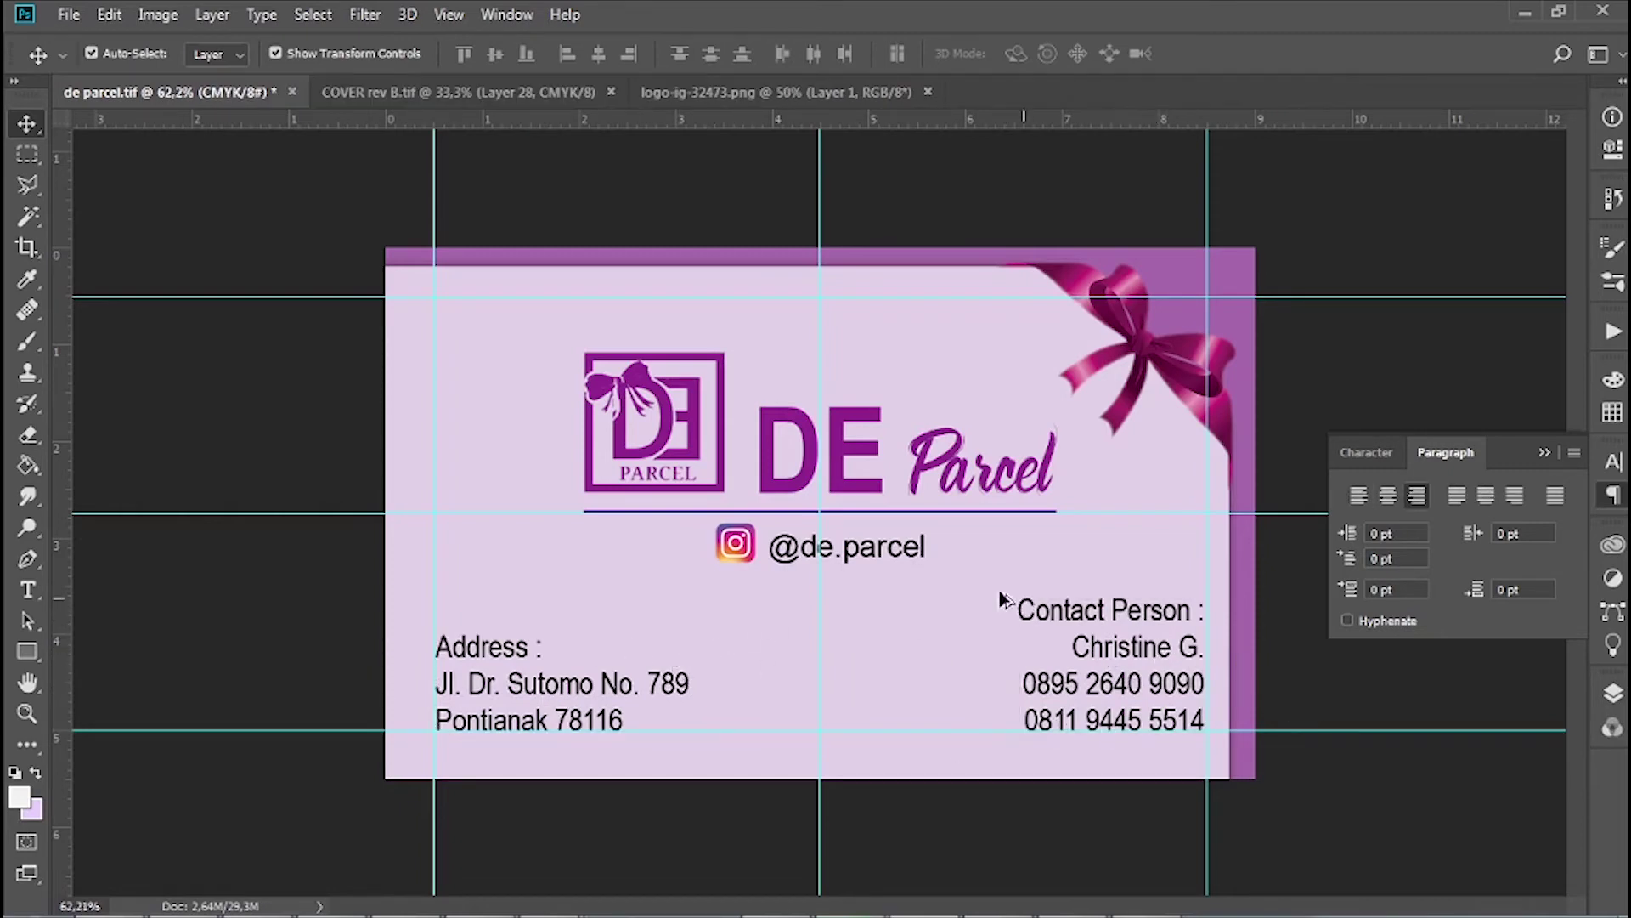
{"action": "scroll", "coordinate": [502, 523], "scroll_direction": "down", "scroll_amount": 1}
{"action": "key", "text": "alt+bracketleft"}
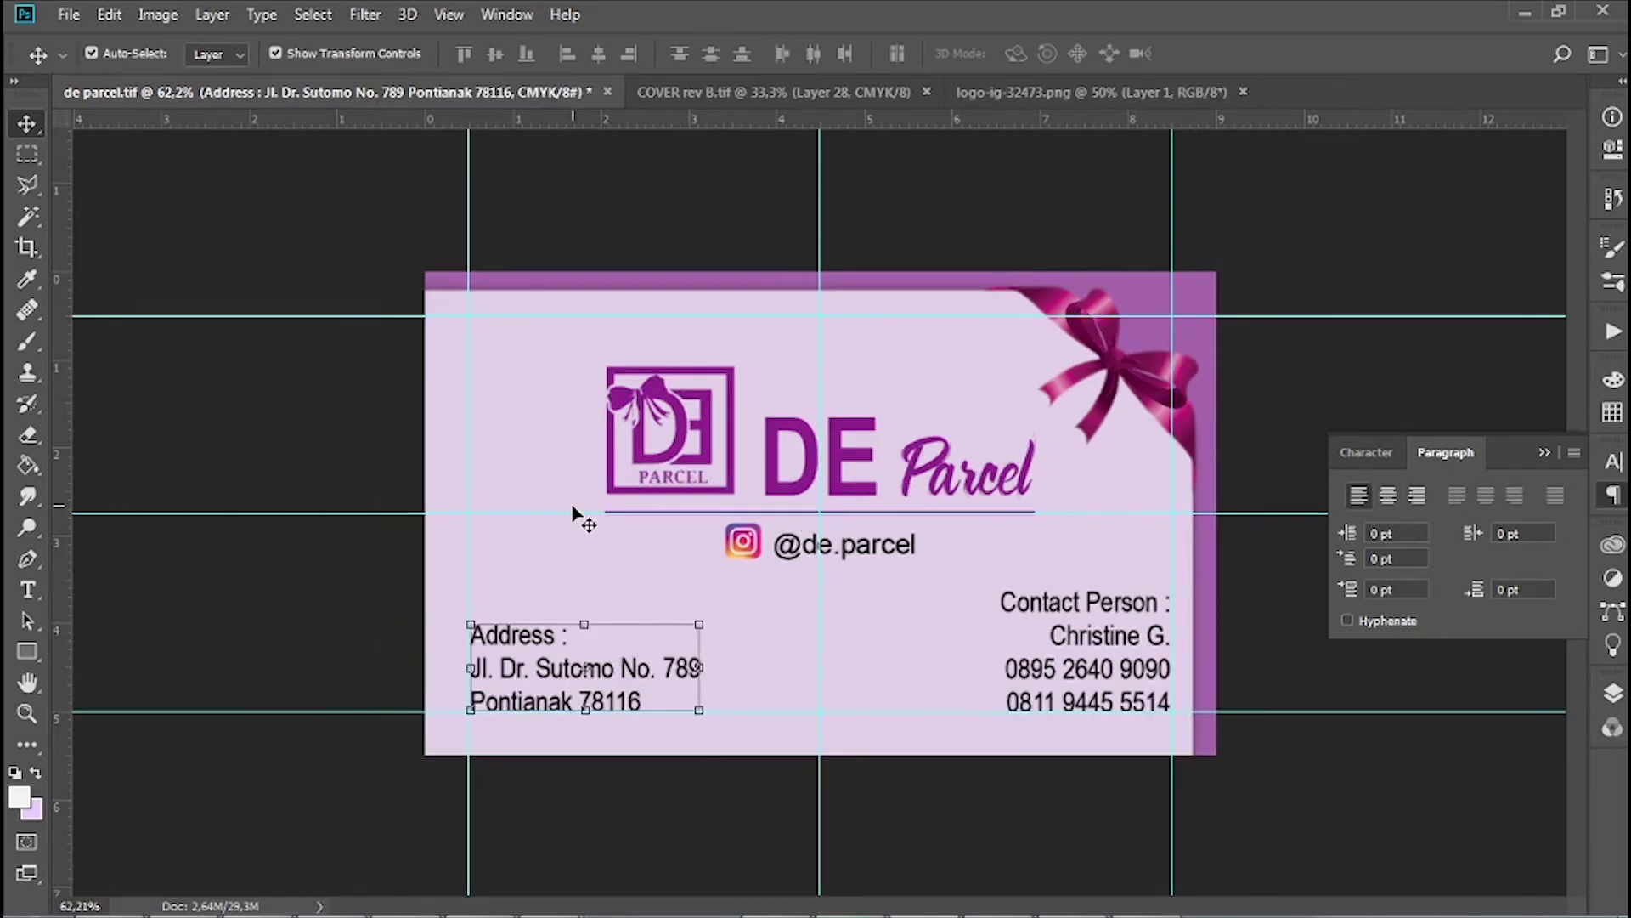
{"action": "key", "text": "F7"}
{"action": "left_click", "coordinate": [1234, 651]}
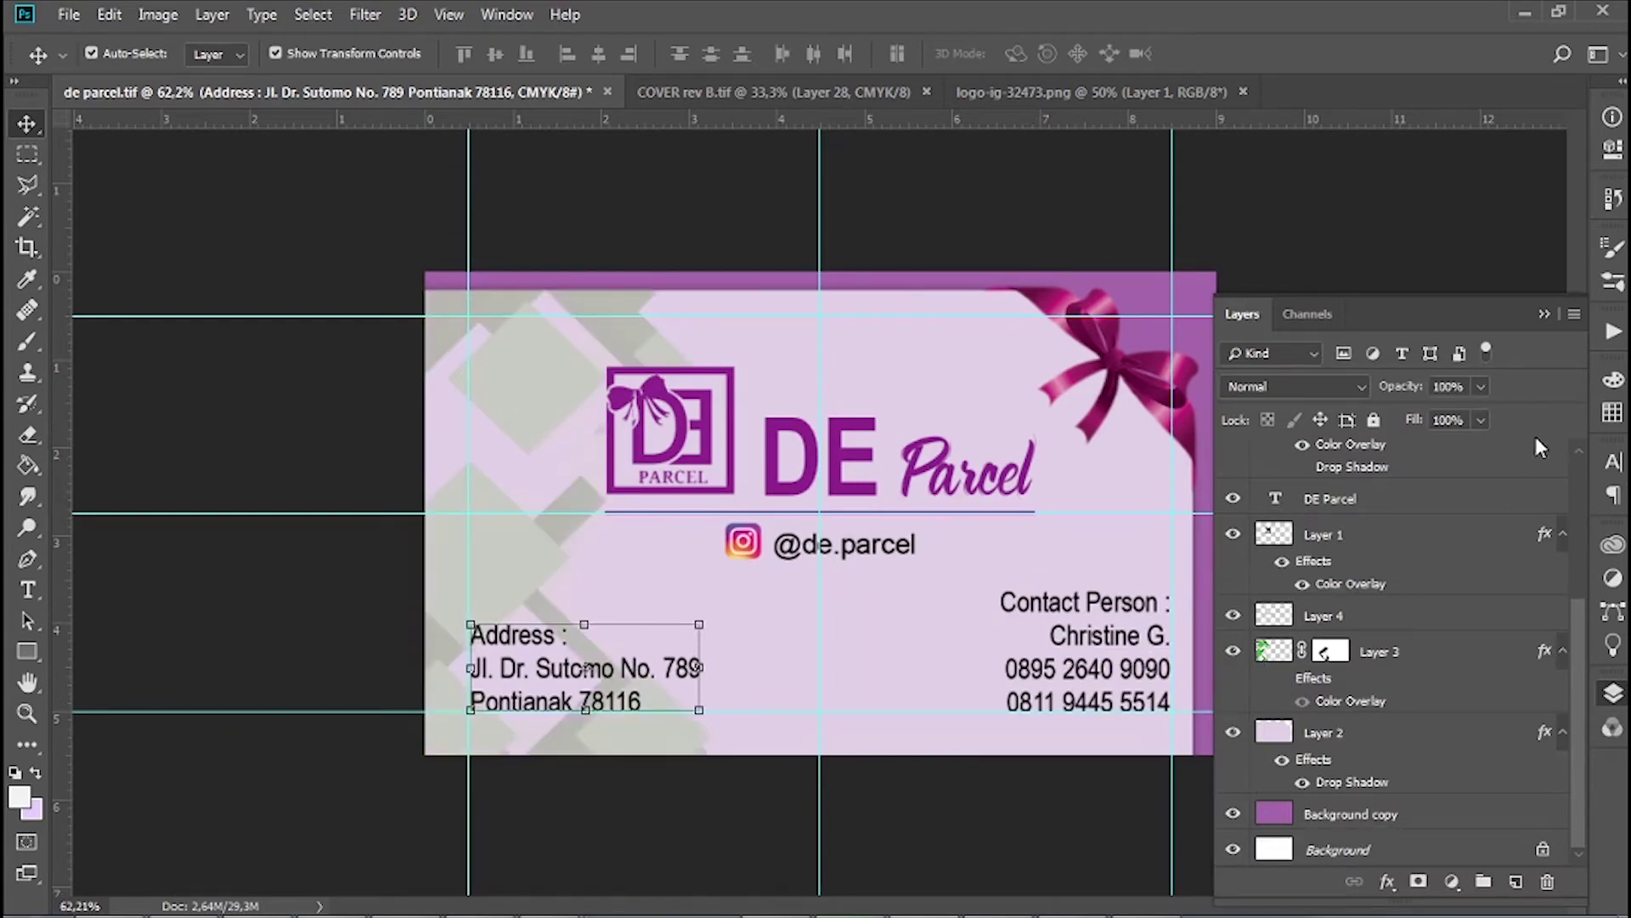
{"action": "left_click", "coordinate": [1402, 652]}
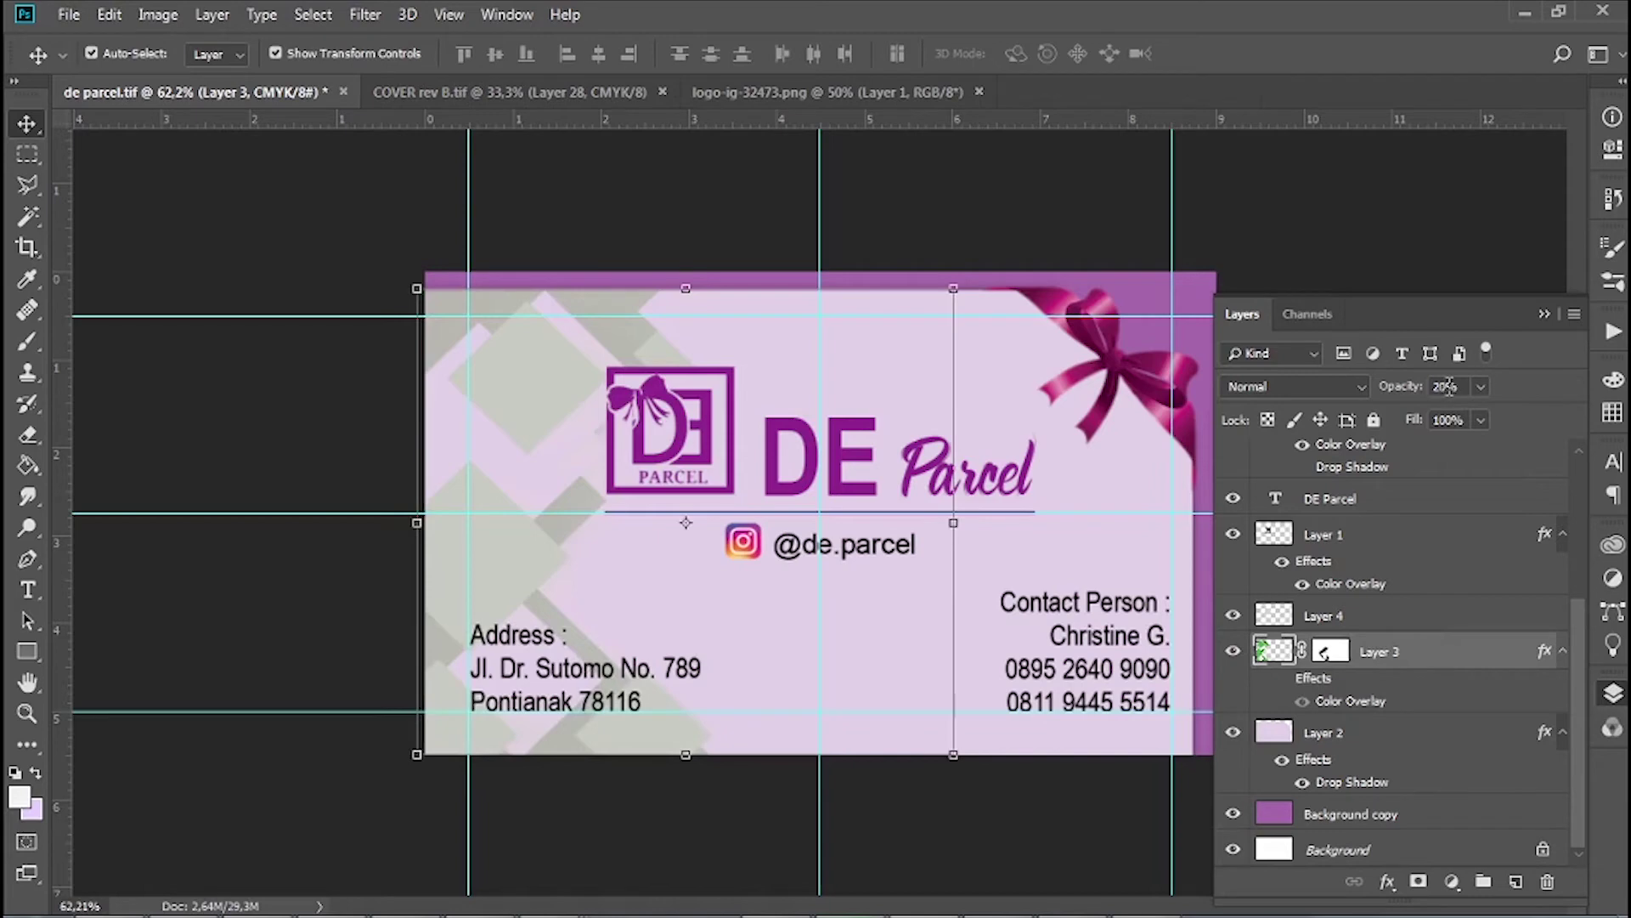
{"action": "left_click", "coordinate": [1283, 679]}
{"action": "left_click", "coordinate": [1481, 387]}
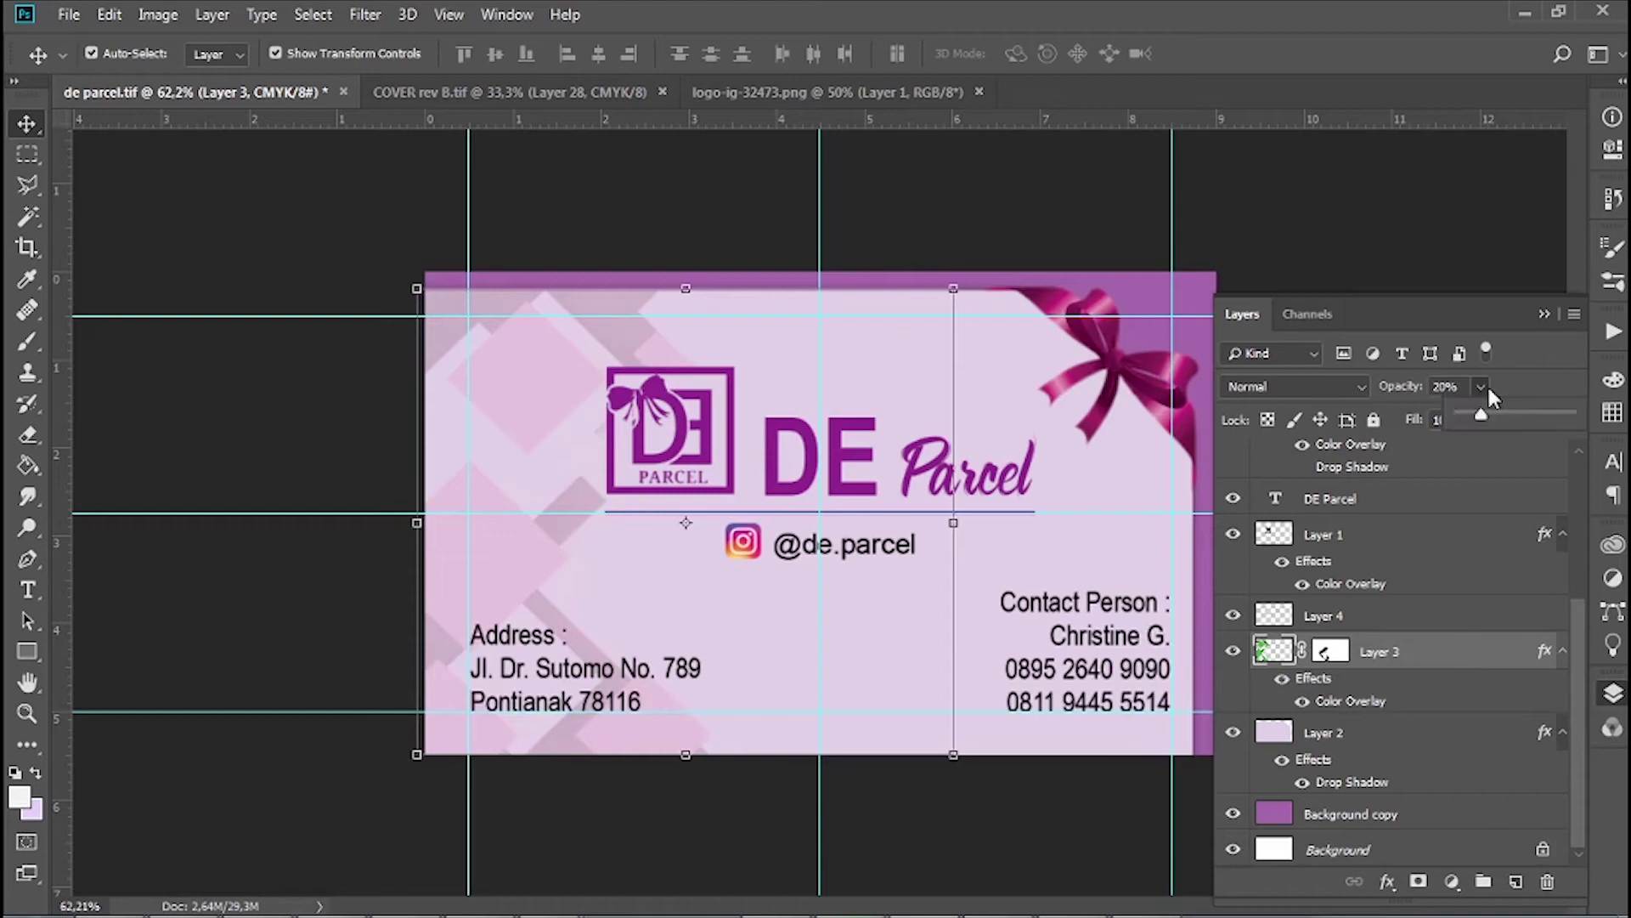
{"action": "left_click_drag", "start_coordinate": [1480, 415], "coordinate": [1495, 425]}
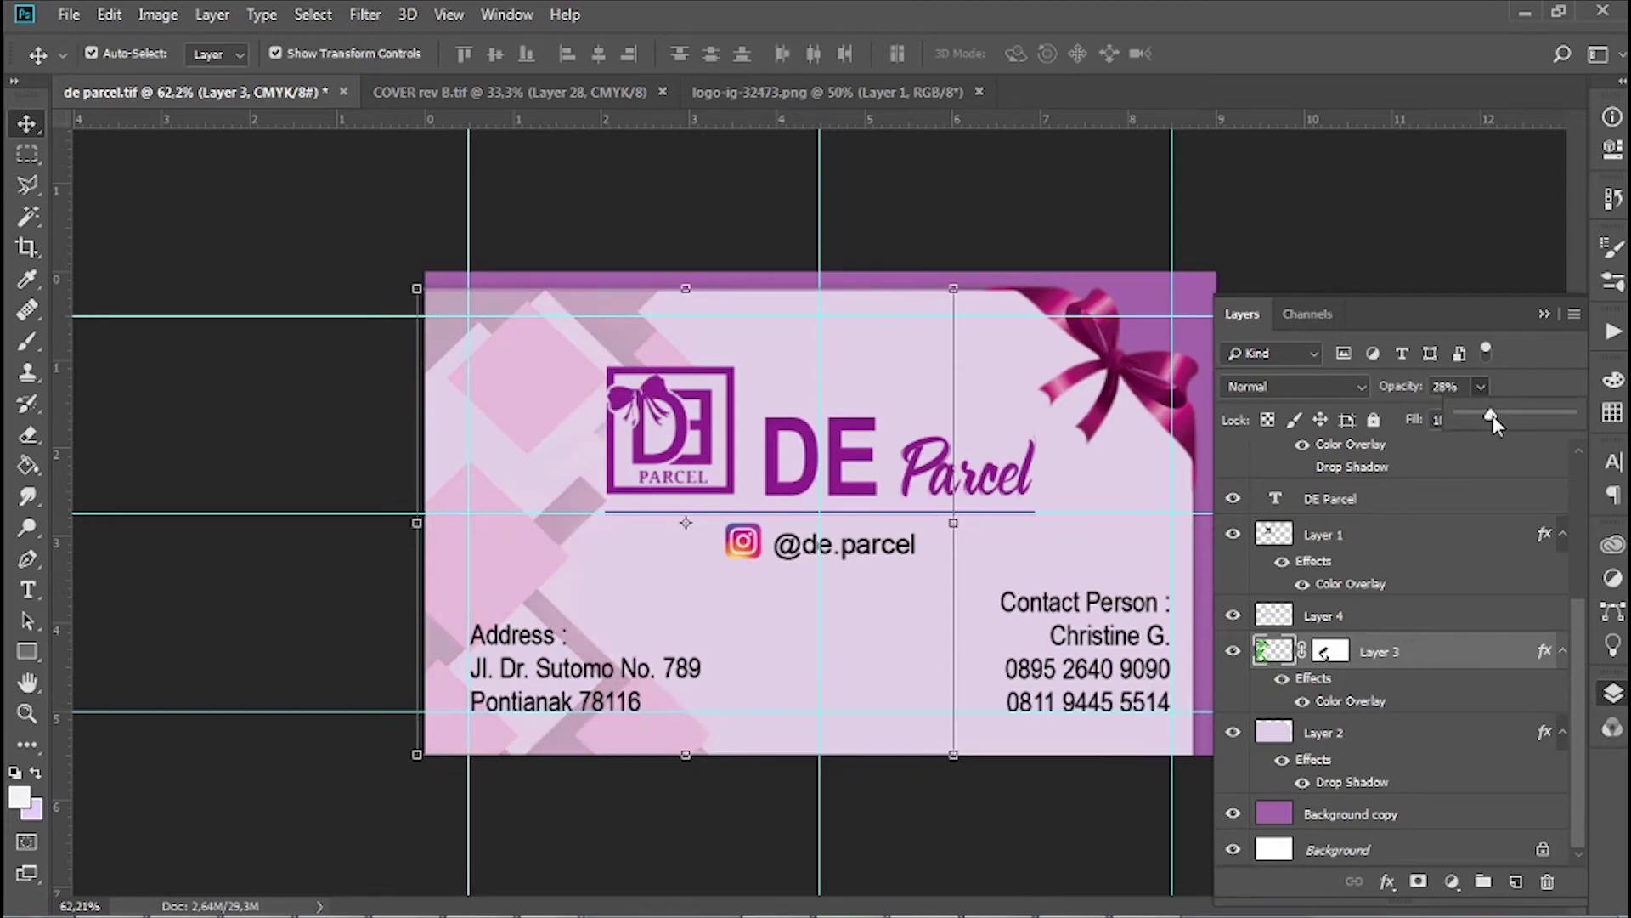
{"action": "left_click", "coordinate": [1249, 251]}
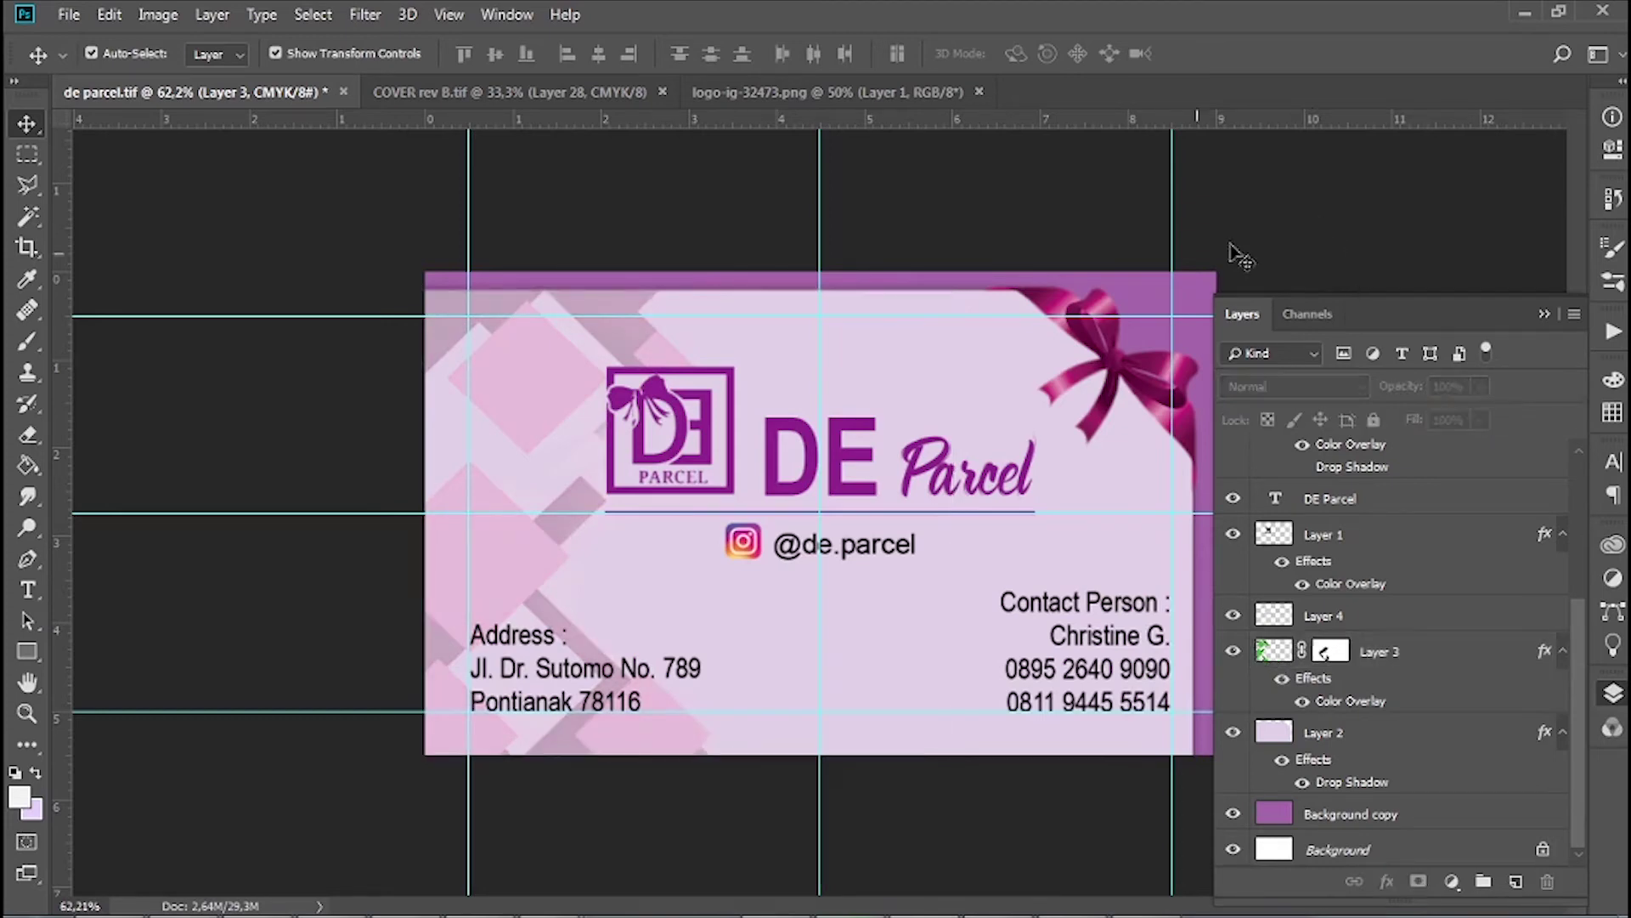
Group the DE Parcel title and the logo layer (Layer 1) together
{"action": "left_click", "coordinate": [1069, 643]}
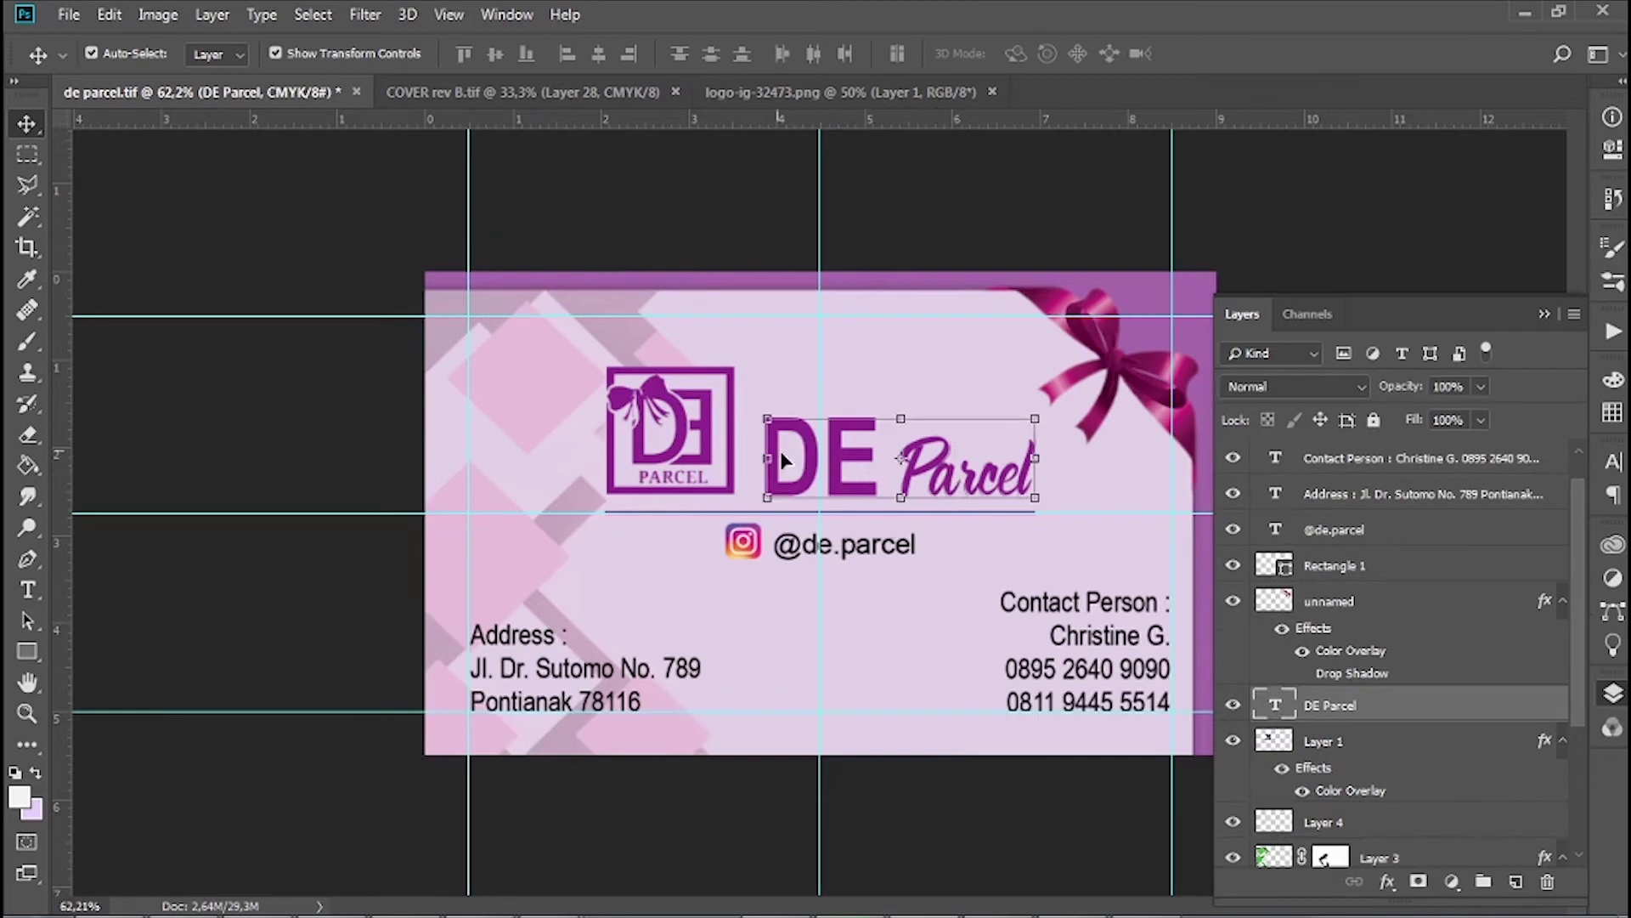
{"action": "left_click", "coordinate": [736, 432], "text": "shift"}
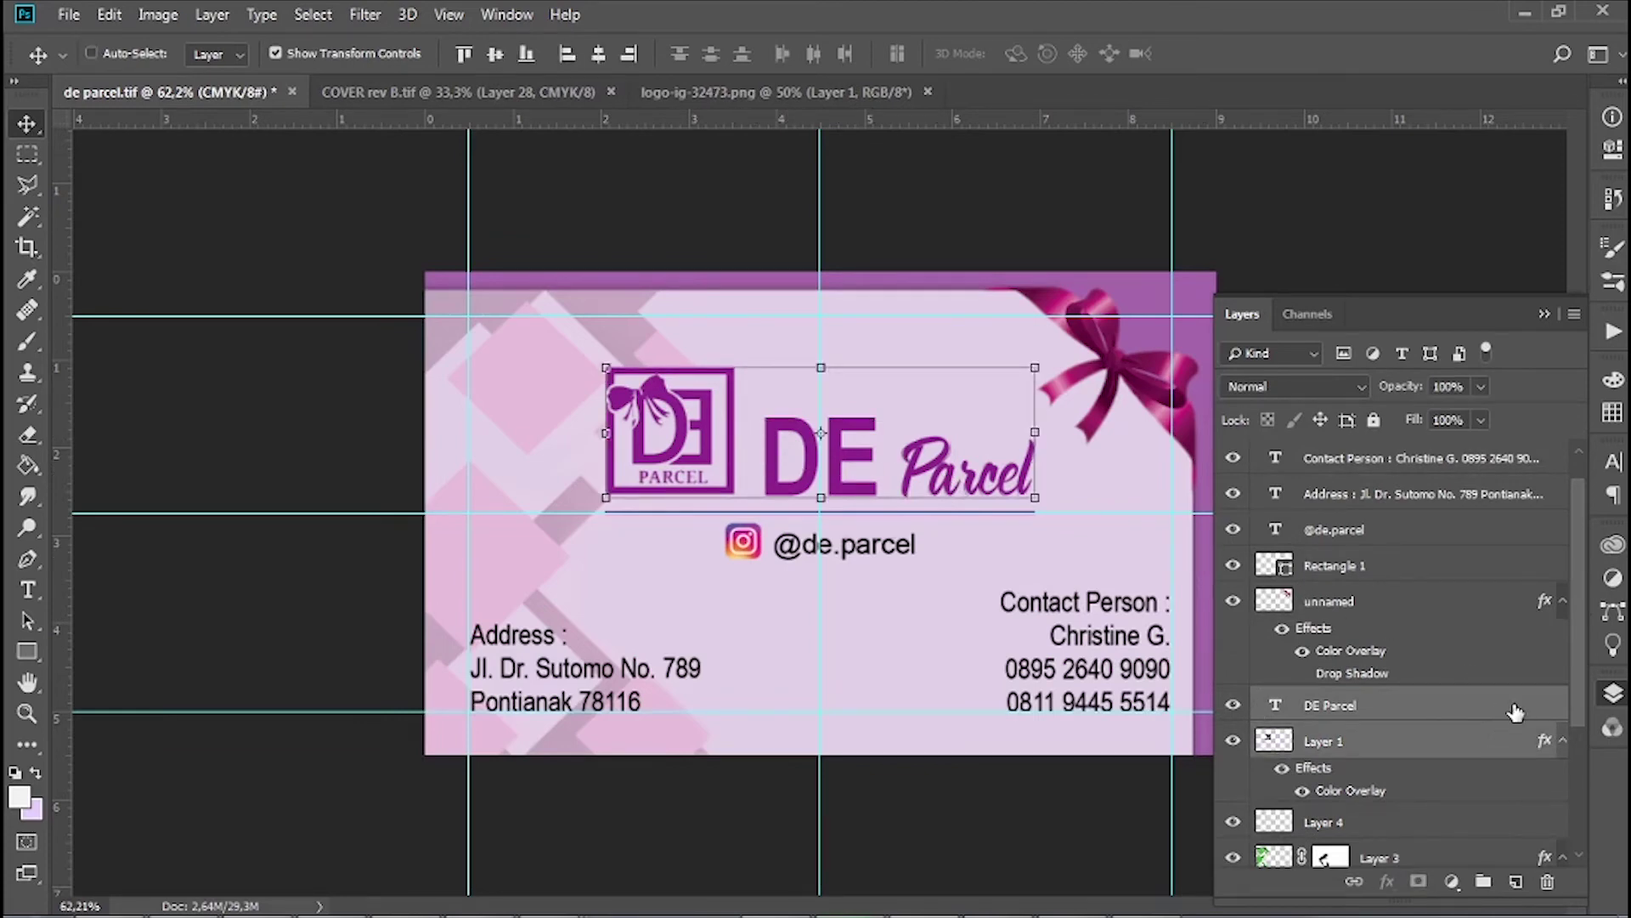
{"action": "key", "text": "ctrl+g"}
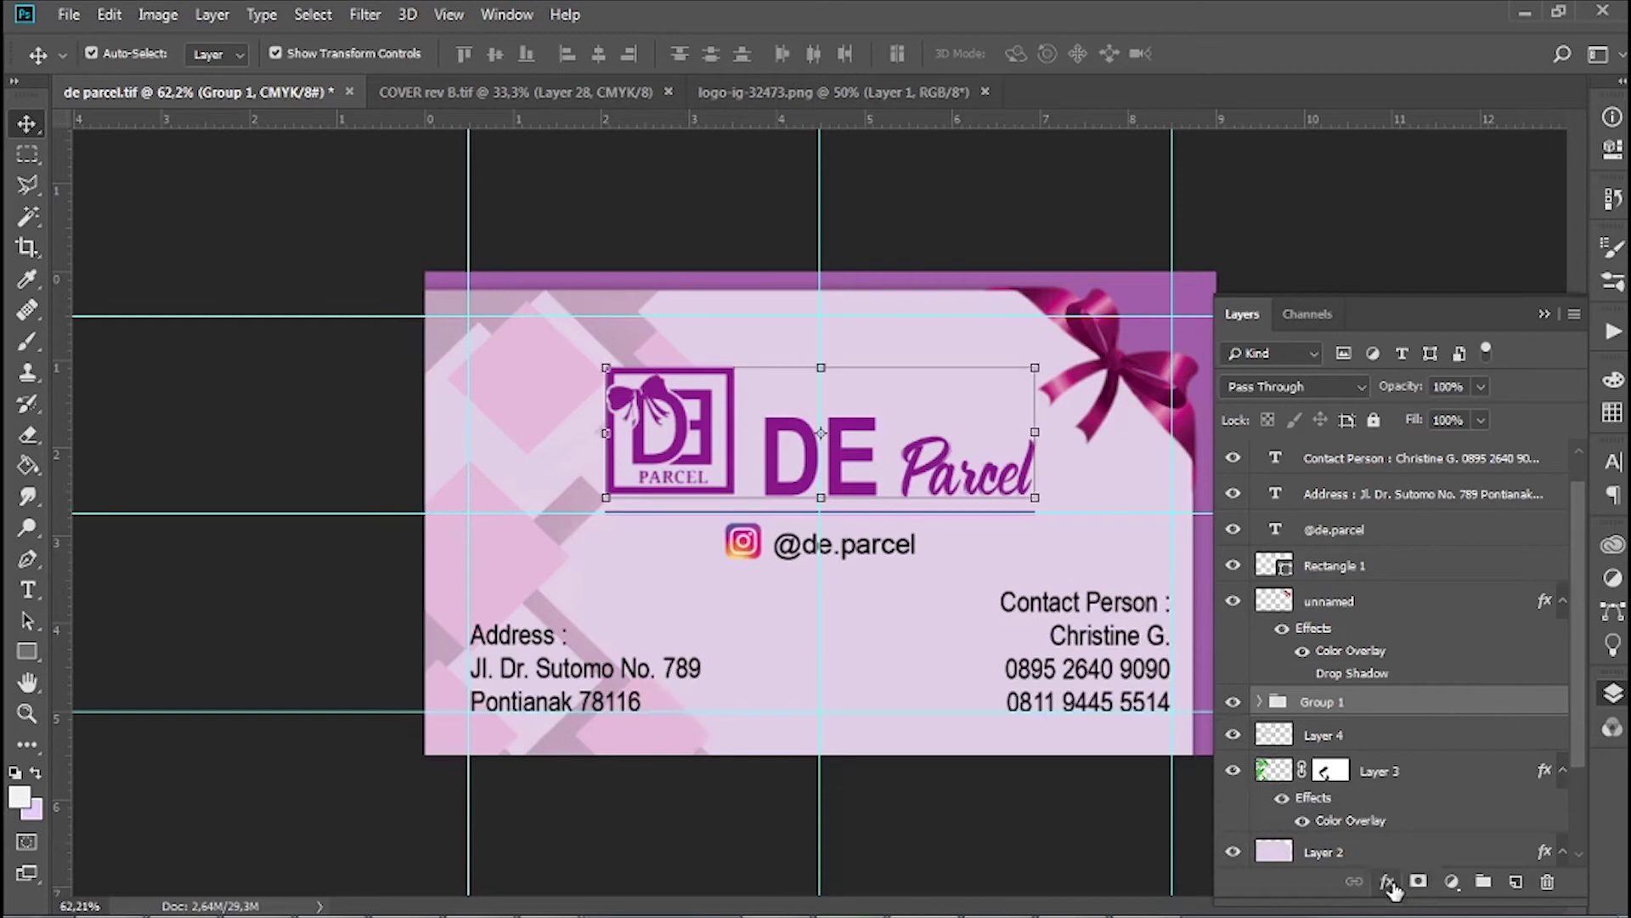
Add a Bevel & Emboss effect to the group and preview its contour and texture options
{"action": "left_click", "coordinate": [1388, 881]}
{"action": "left_click", "coordinate": [1448, 685]}
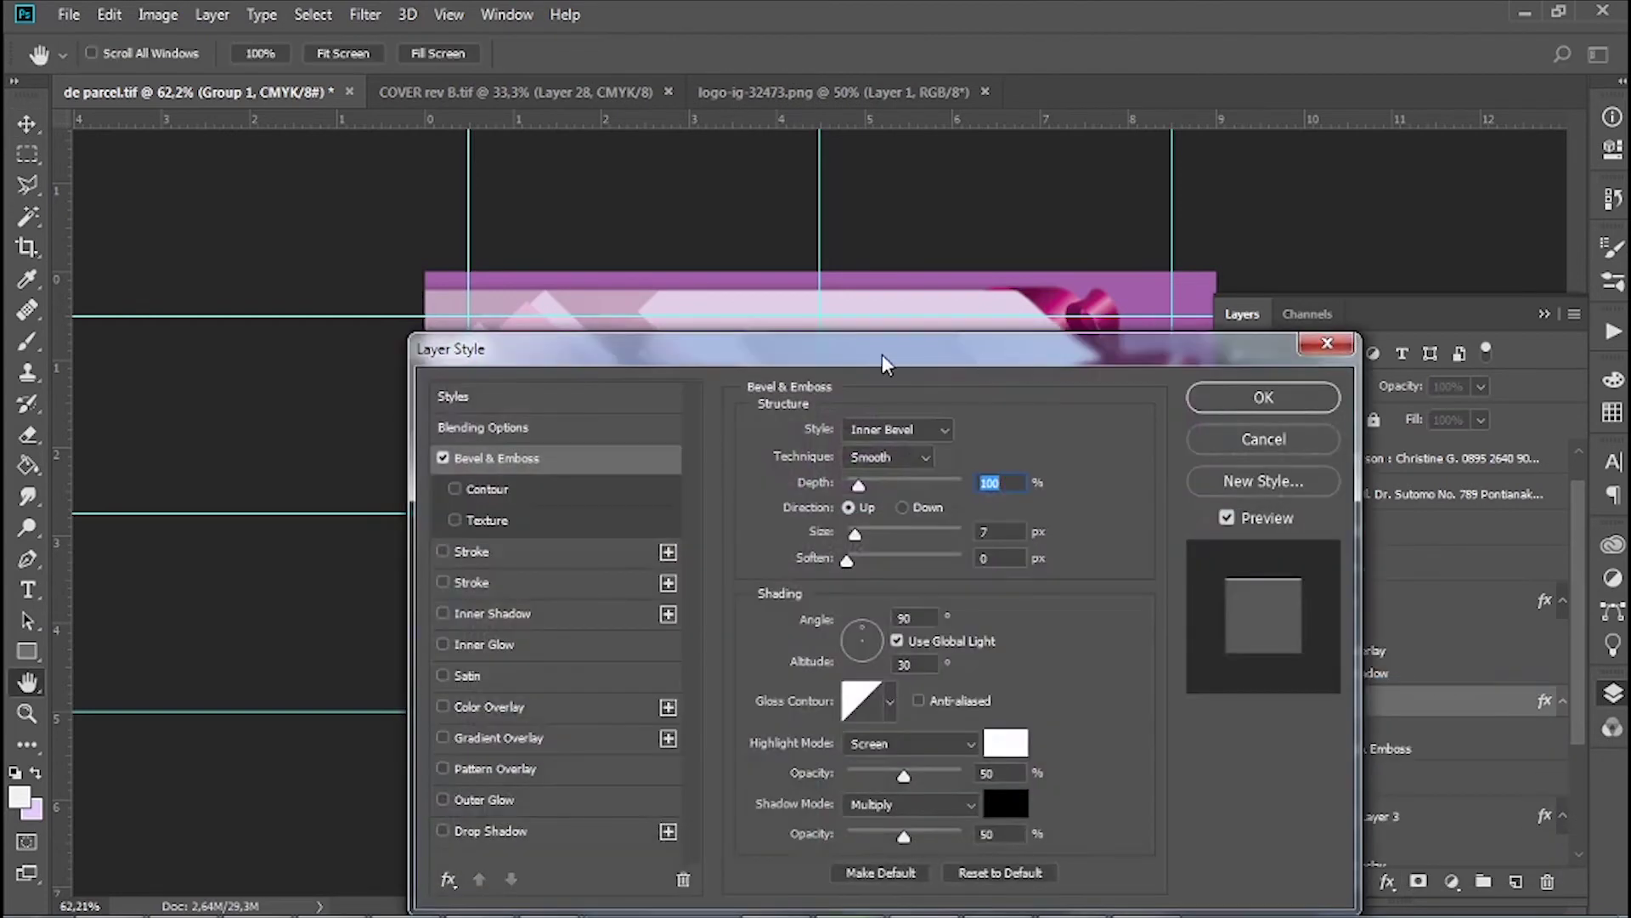
{"action": "mouse_move", "coordinate": [882, 354]}
{"action": "left_mouse_down"}
{"action": "mouse_move", "coordinate": [915, 600]}
{"action": "mouse_move", "coordinate": [1139, 564]}
{"action": "left_mouse_up"}
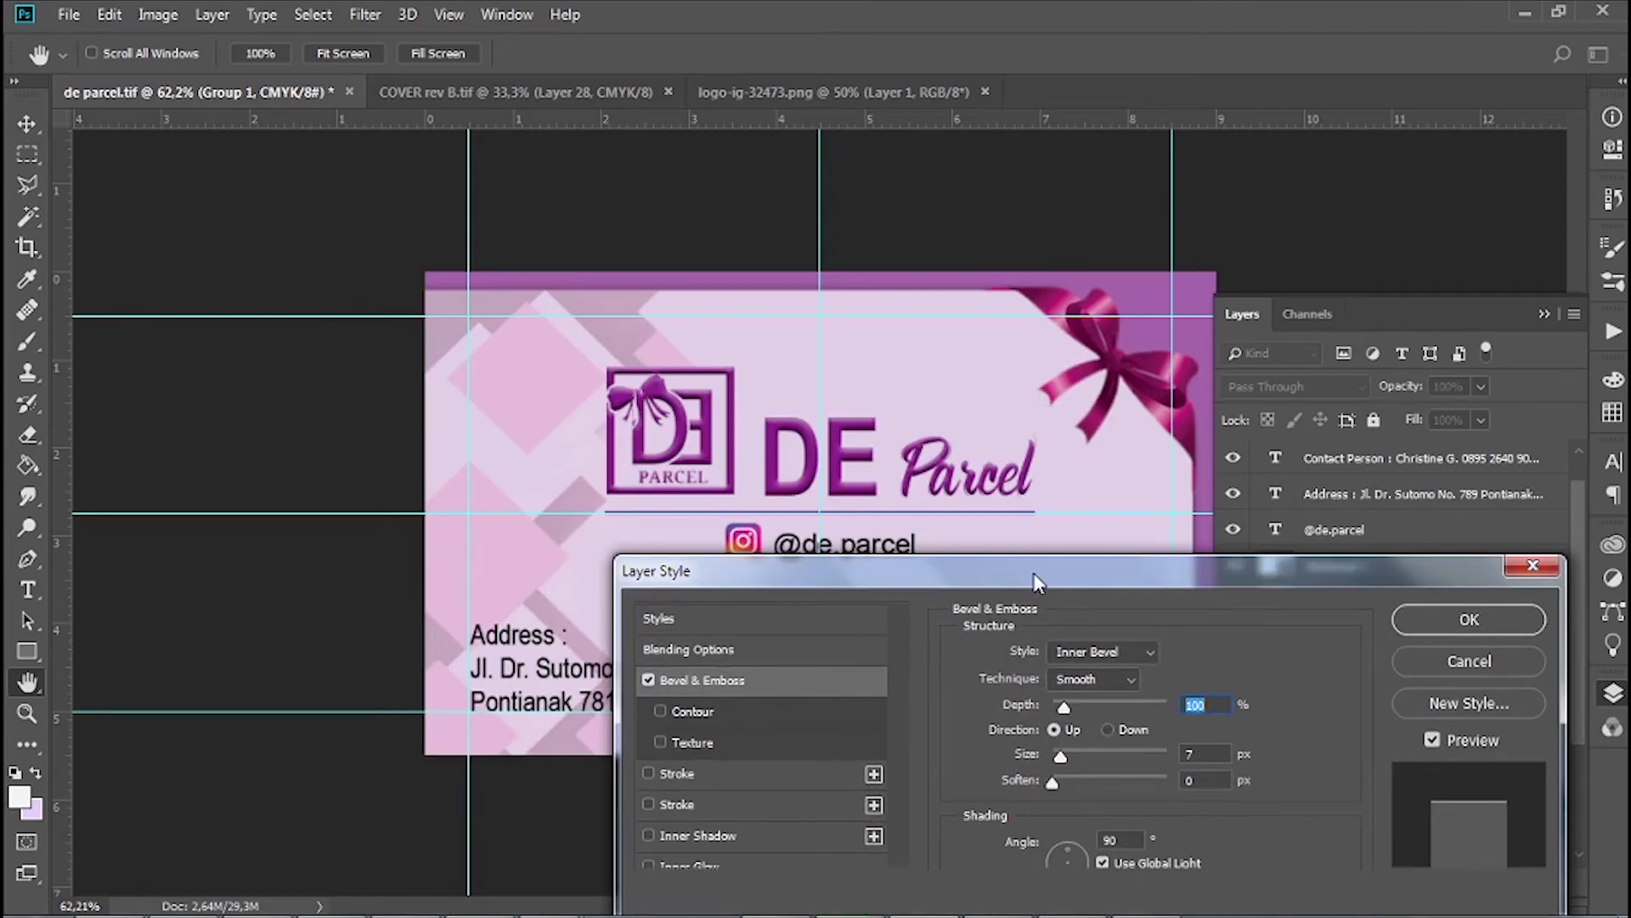
{"action": "left_click_drag", "start_coordinate": [1035, 582], "coordinate": [1198, 543]}
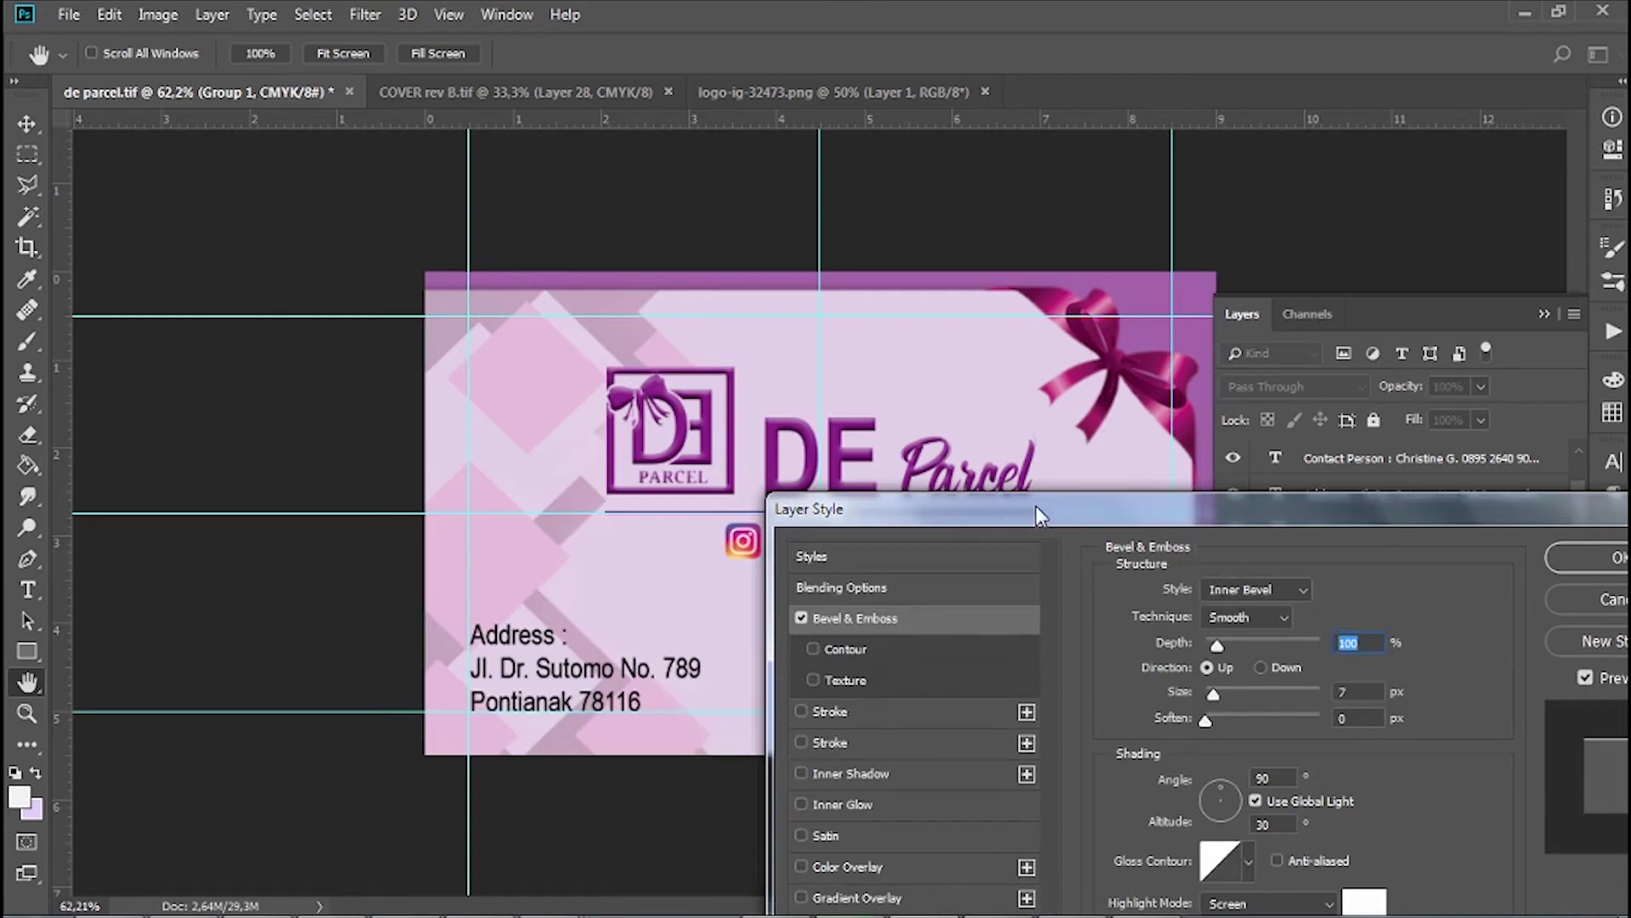
{"action": "left_click_drag", "start_coordinate": [1037, 506], "coordinate": [1064, 562]}
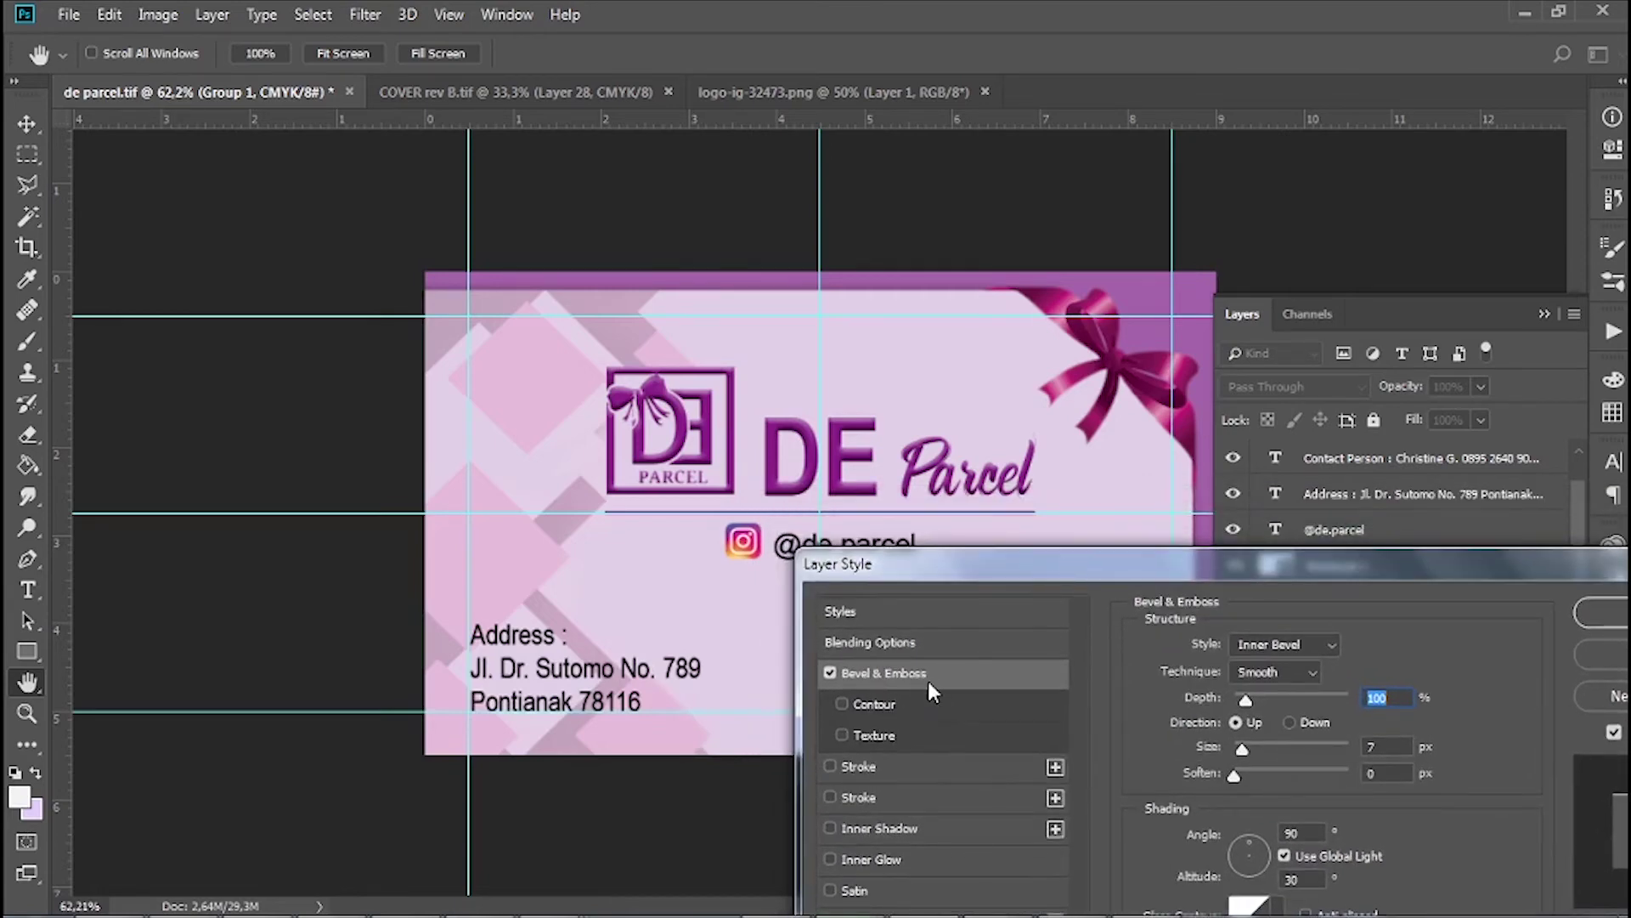
{"action": "left_click", "coordinate": [873, 704]}
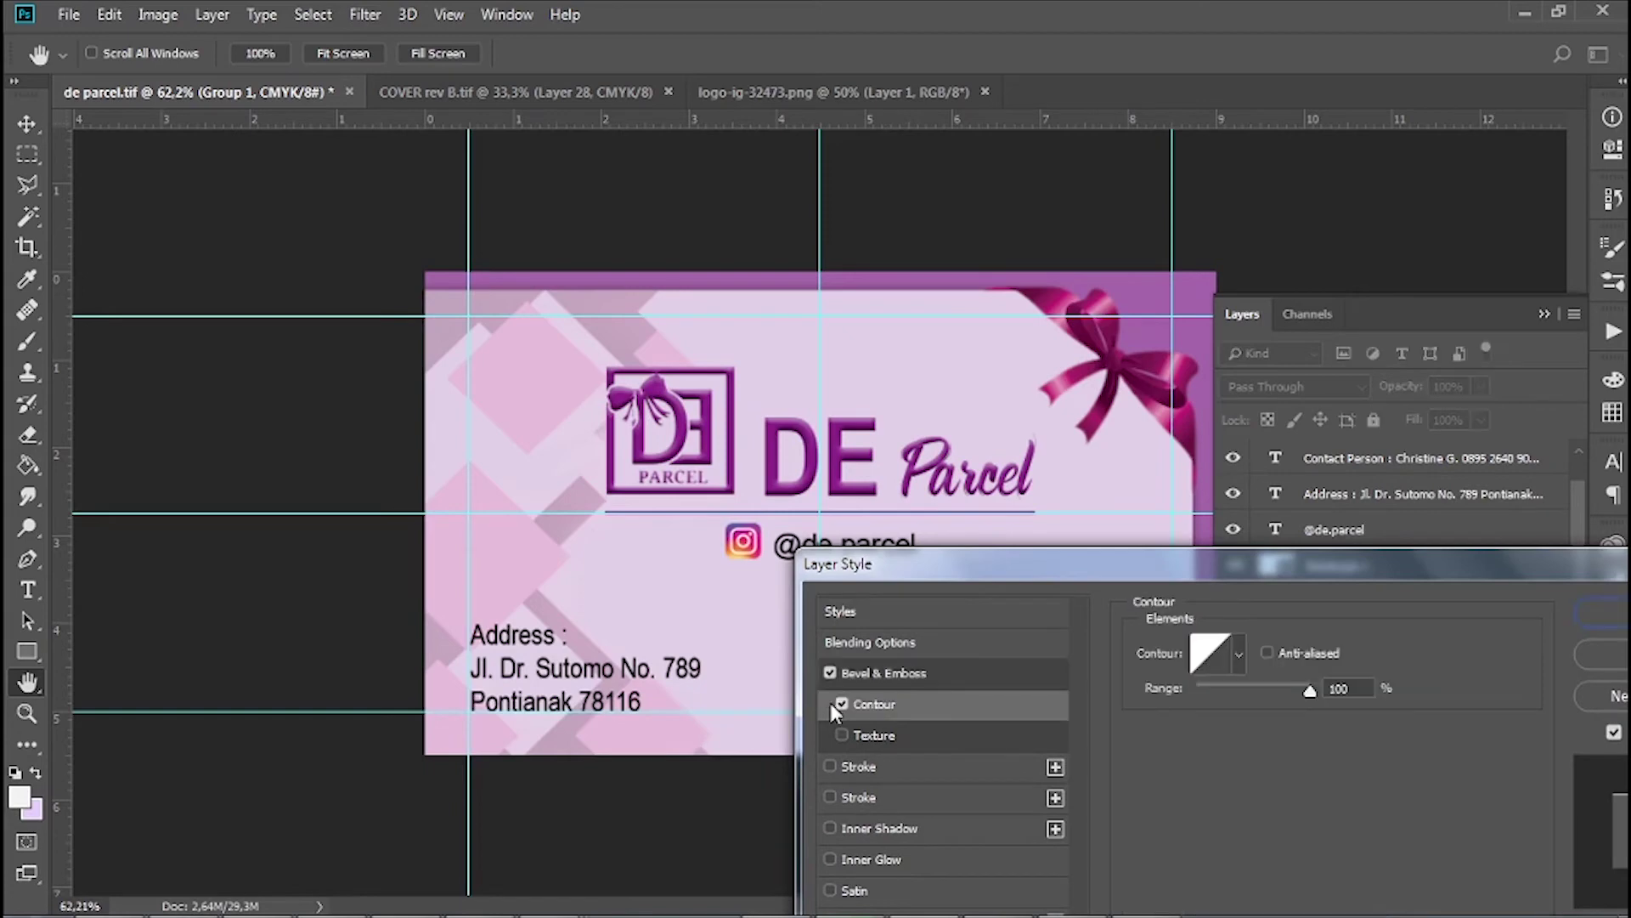
{"action": "left_click", "coordinate": [880, 736]}
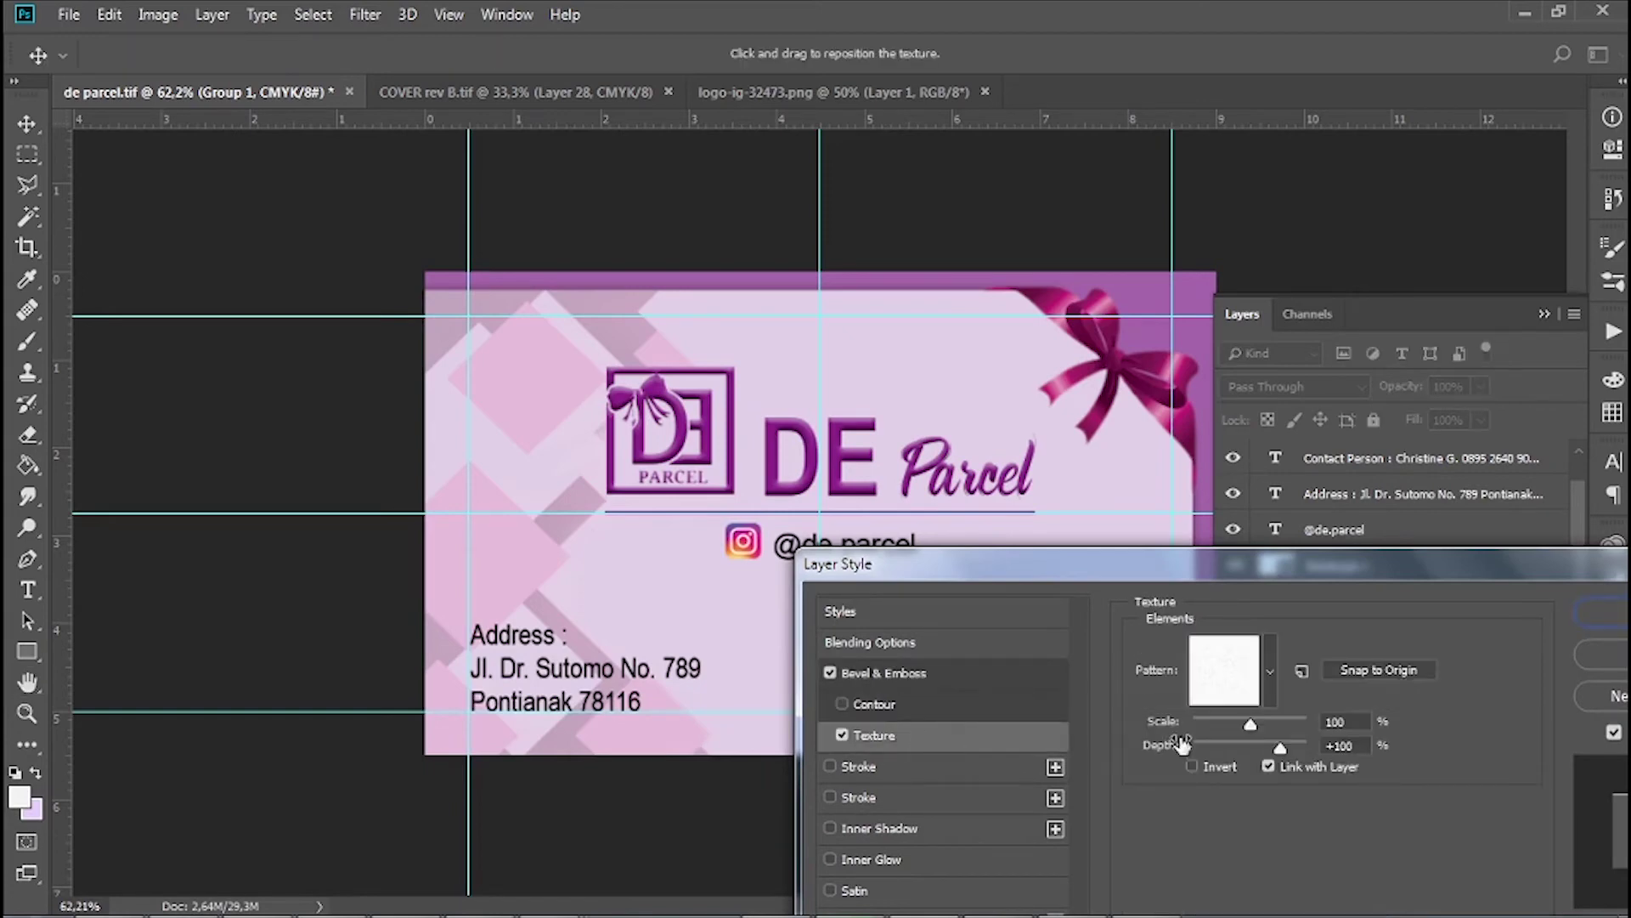
{"action": "left_click", "coordinate": [844, 736]}
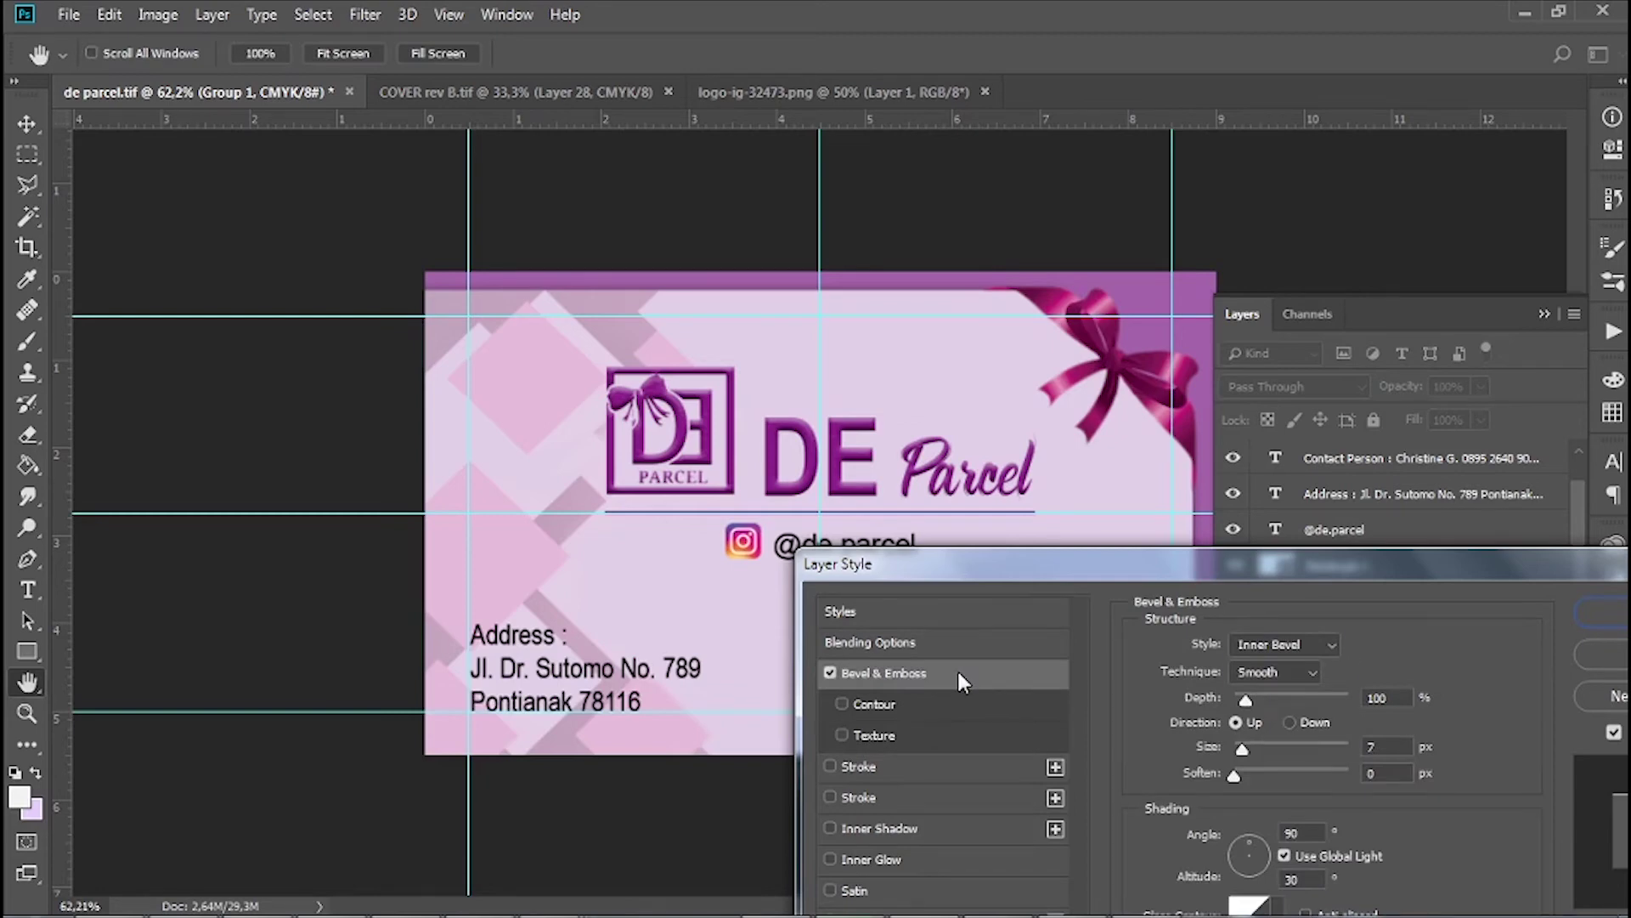
Set the bevel to Inner Bevel with greater depth and 5 px size, then apply it
{"action": "left_click", "coordinate": [1285, 645]}
{"action": "left_click", "coordinate": [1307, 670]}
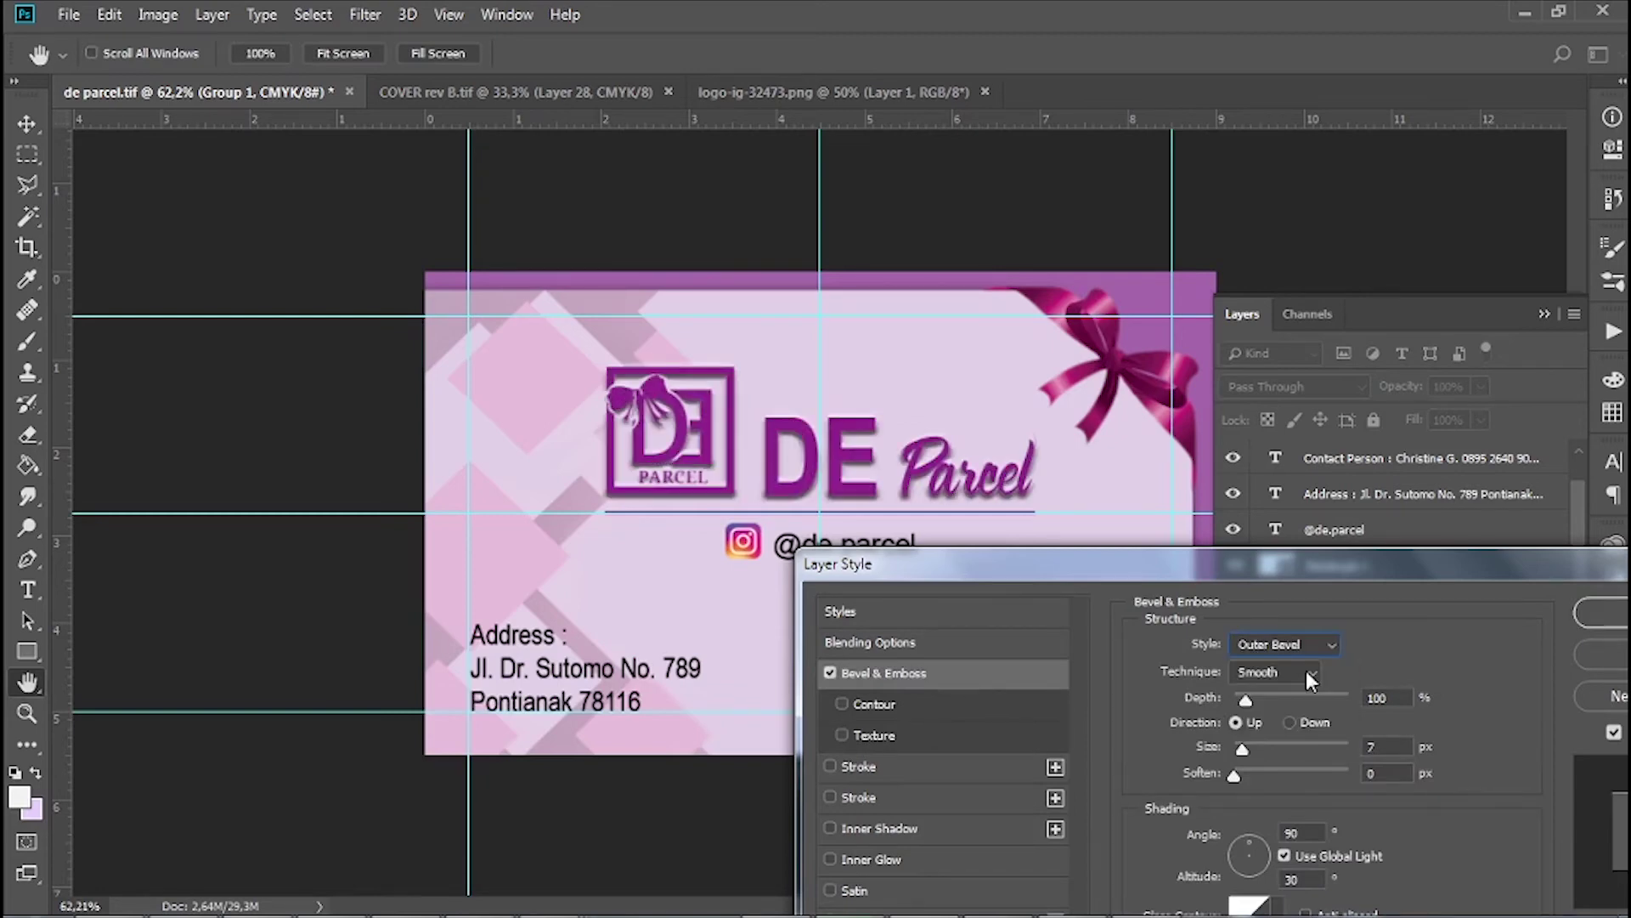
{"action": "left_click", "coordinate": [1319, 645]}
{"action": "left_click", "coordinate": [1307, 684]}
{"action": "mouse_move", "coordinate": [1246, 700]}
{"action": "left_mouse_down"}
{"action": "mouse_move", "coordinate": [1262, 702]}
{"action": "mouse_move", "coordinate": [1247, 704]}
{"action": "mouse_move", "coordinate": [1262, 748]}
{"action": "mouse_move", "coordinate": [1246, 751]}
{"action": "left_mouse_up"}
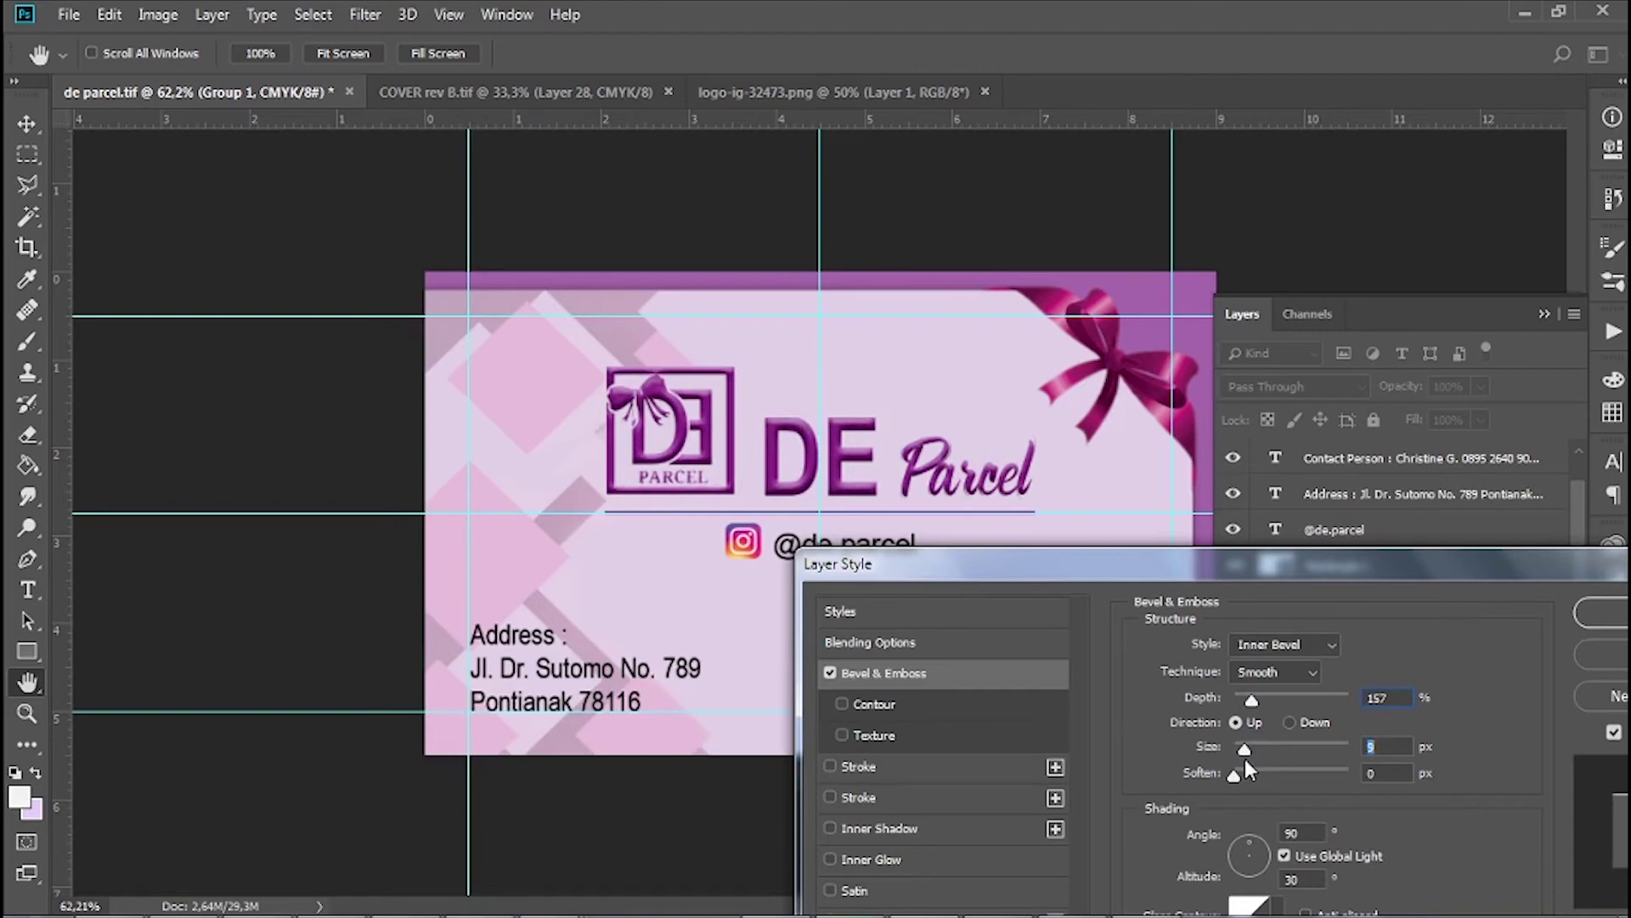
{"action": "left_click_drag", "start_coordinate": [1242, 758], "coordinate": [1240, 768]}
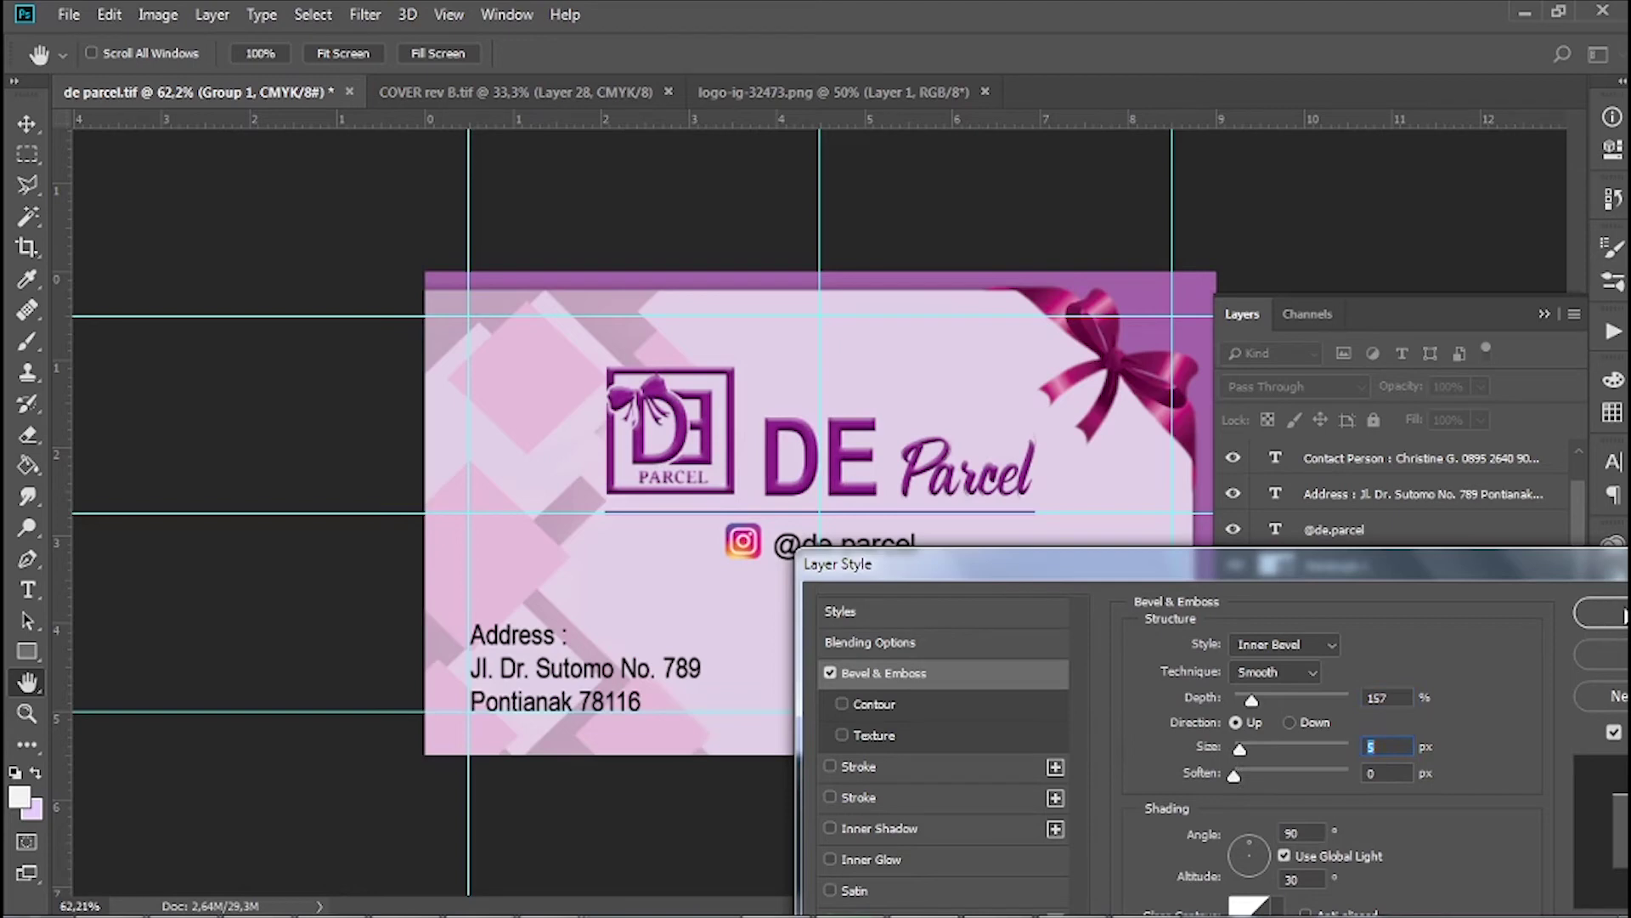
{"action": "left_click", "coordinate": [1618, 618]}
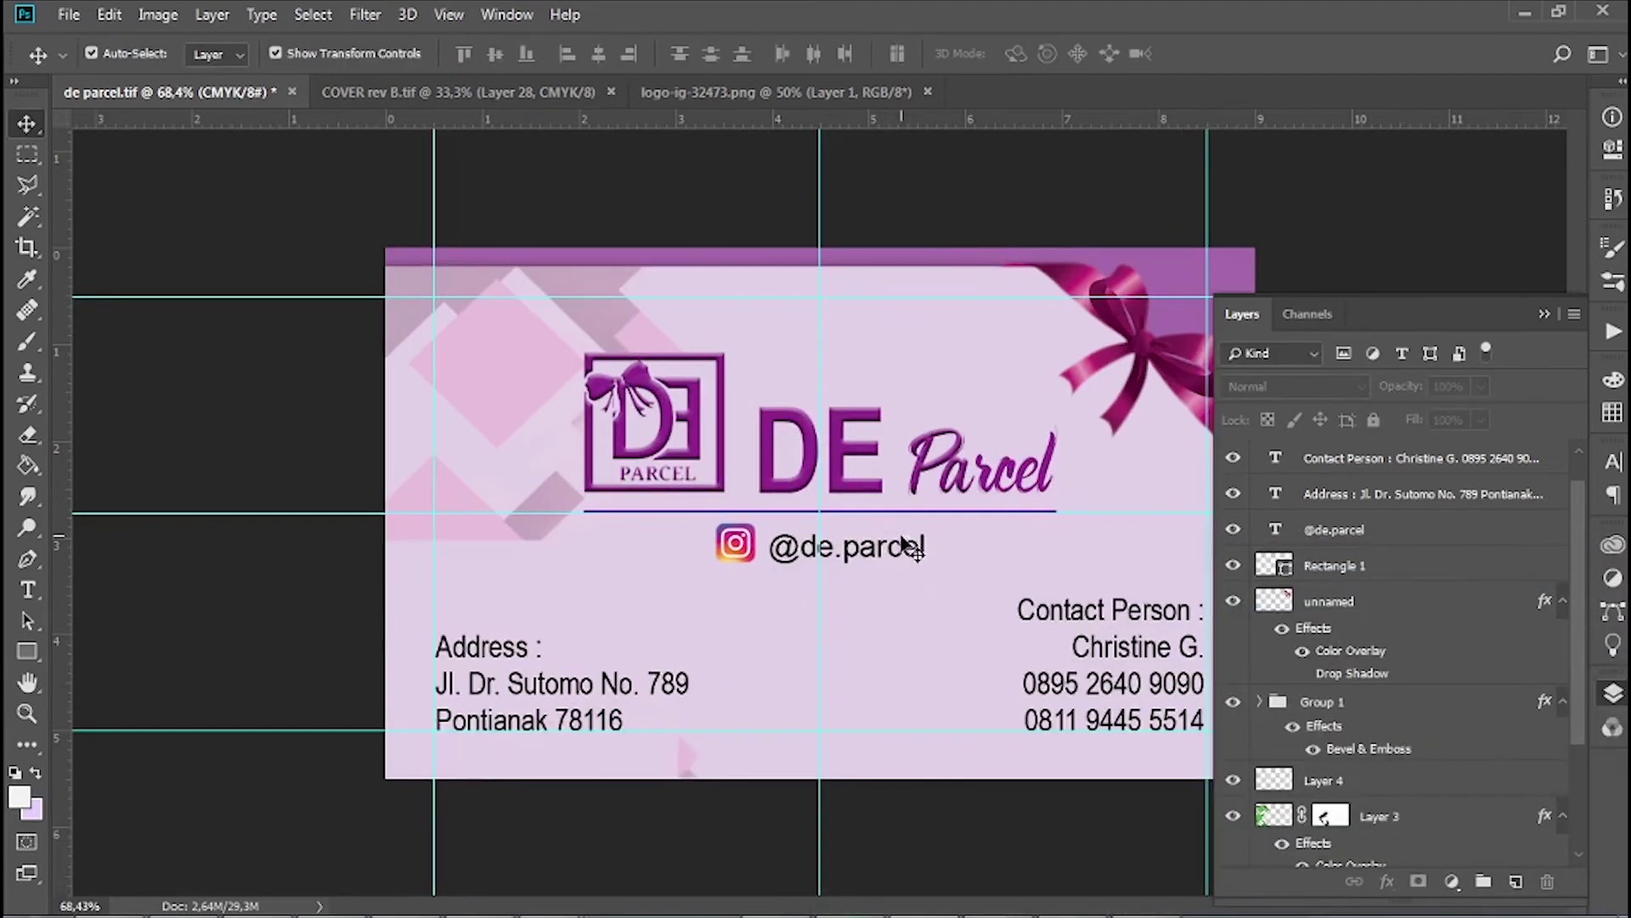
{"action": "left_click", "coordinate": [883, 476]}
{"action": "left_click", "coordinate": [849, 546], "text": "shift"}
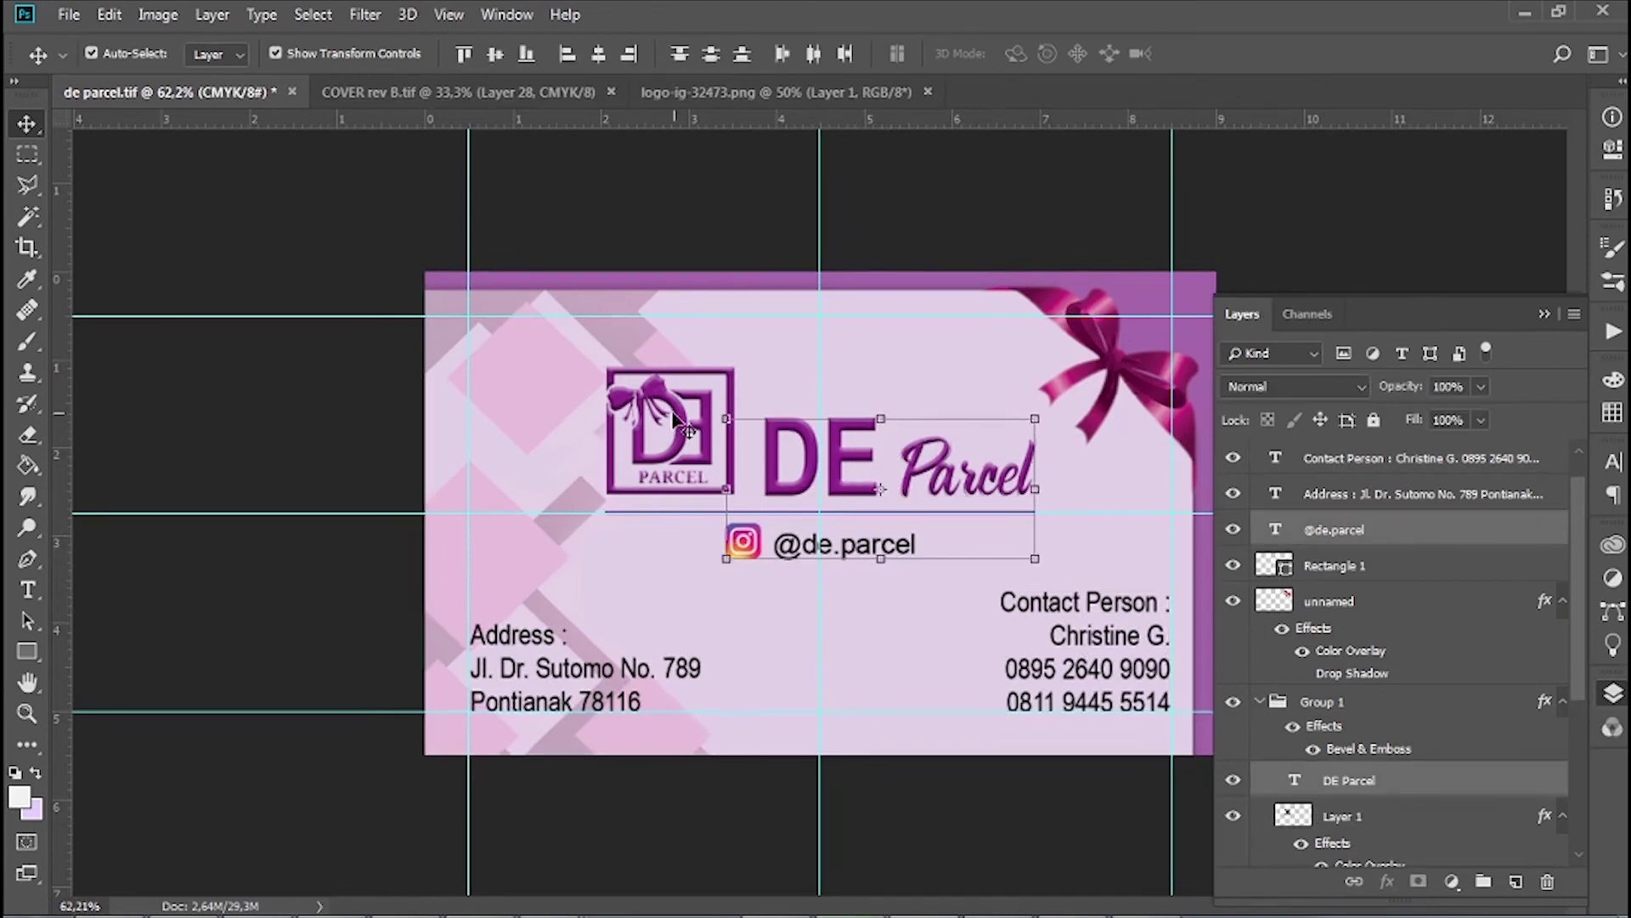
{"action": "left_click", "coordinate": [671, 425], "text": "shift"}
{"action": "left_click", "coordinate": [896, 511], "text": "shift"}
{"action": "scroll", "coordinate": [899, 510], "scroll_direction": "up", "scroll_amount": 3}
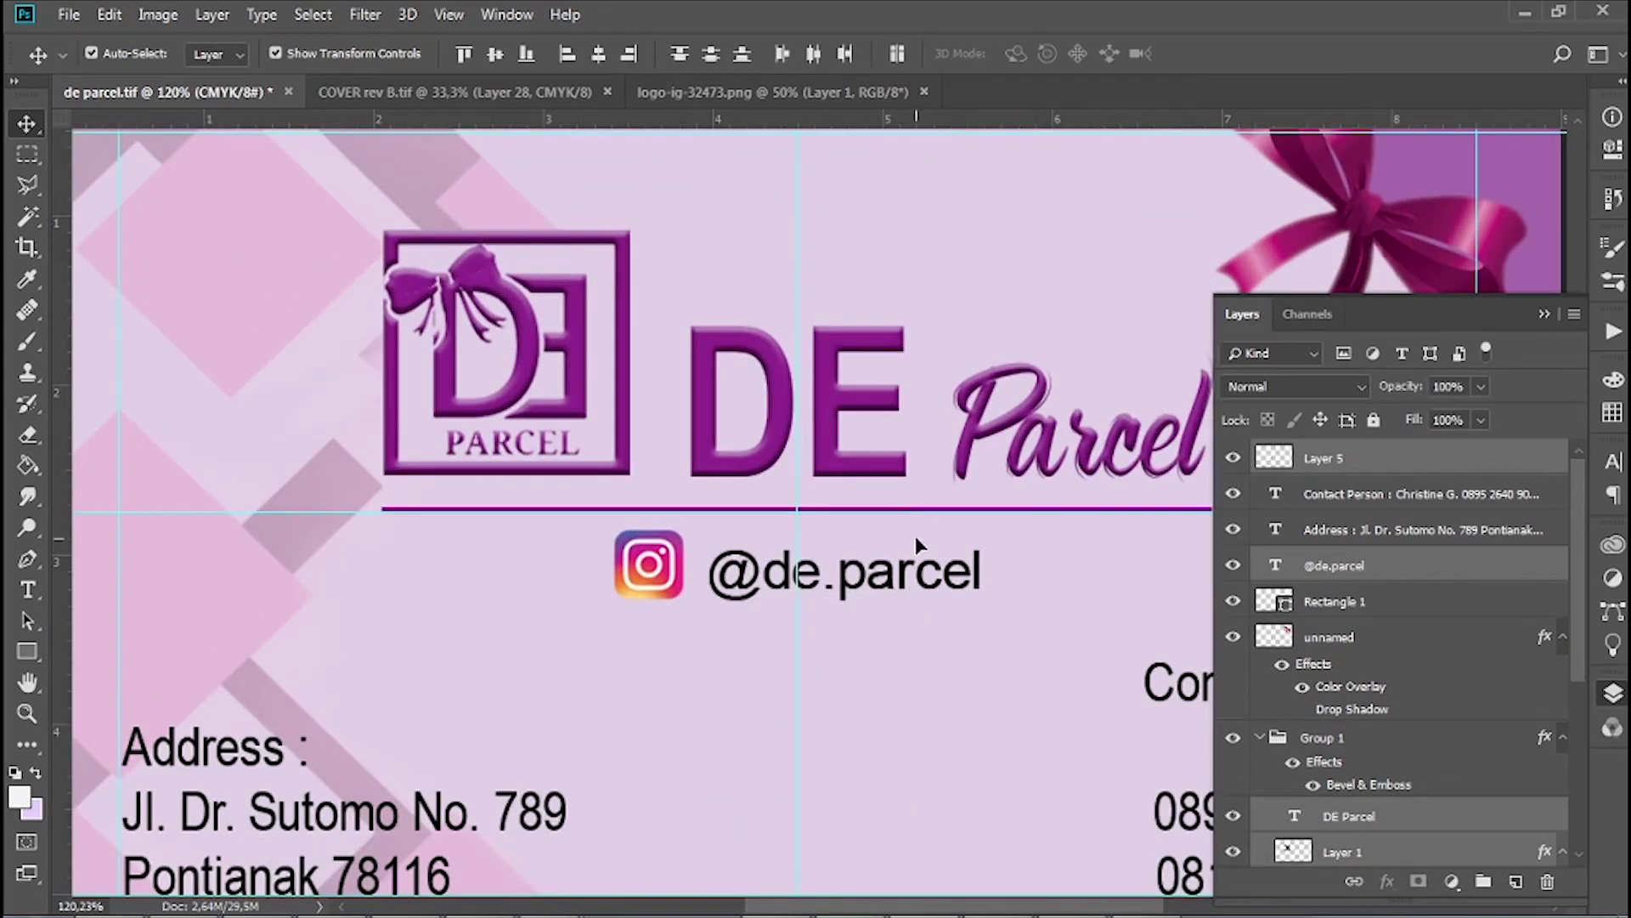
{"action": "scroll", "coordinate": [915, 519], "scroll_direction": "down", "scroll_amount": 3}
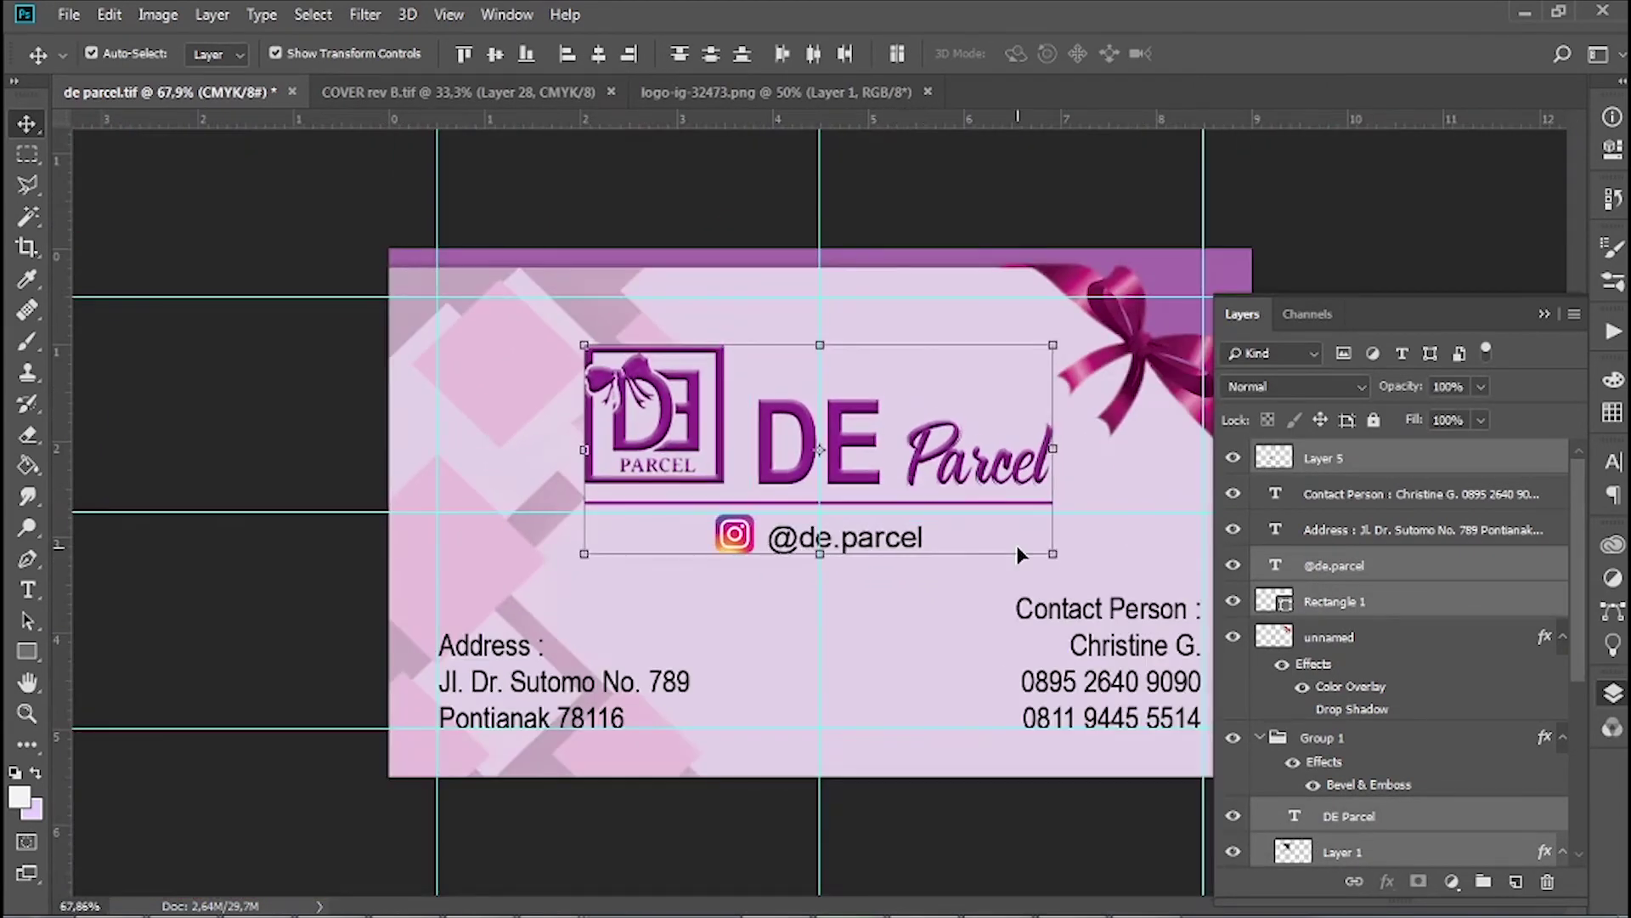
{"action": "scroll", "coordinate": [1020, 554], "scroll_direction": "down", "scroll_amount": 2}
{"action": "scroll", "coordinate": [820, 515], "scroll_direction": "up", "scroll_amount": 2}
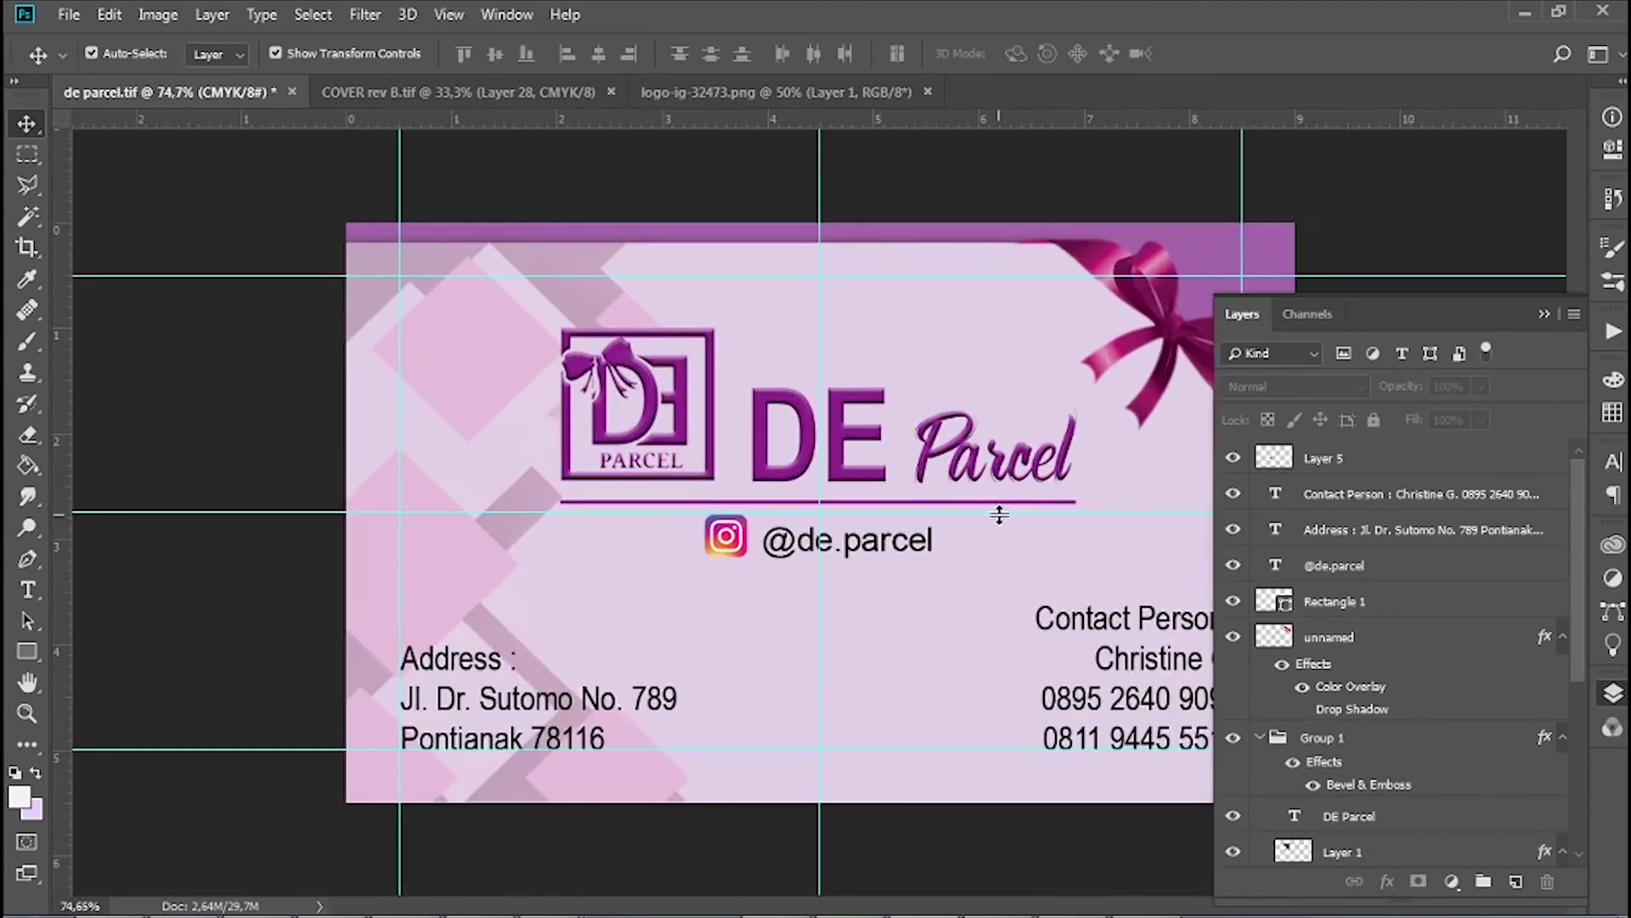
Fill the purple background band with a lighter lilac using the Paint Bucket
{"action": "left_click", "coordinate": [1261, 231]}
{"action": "key", "text": "g"}
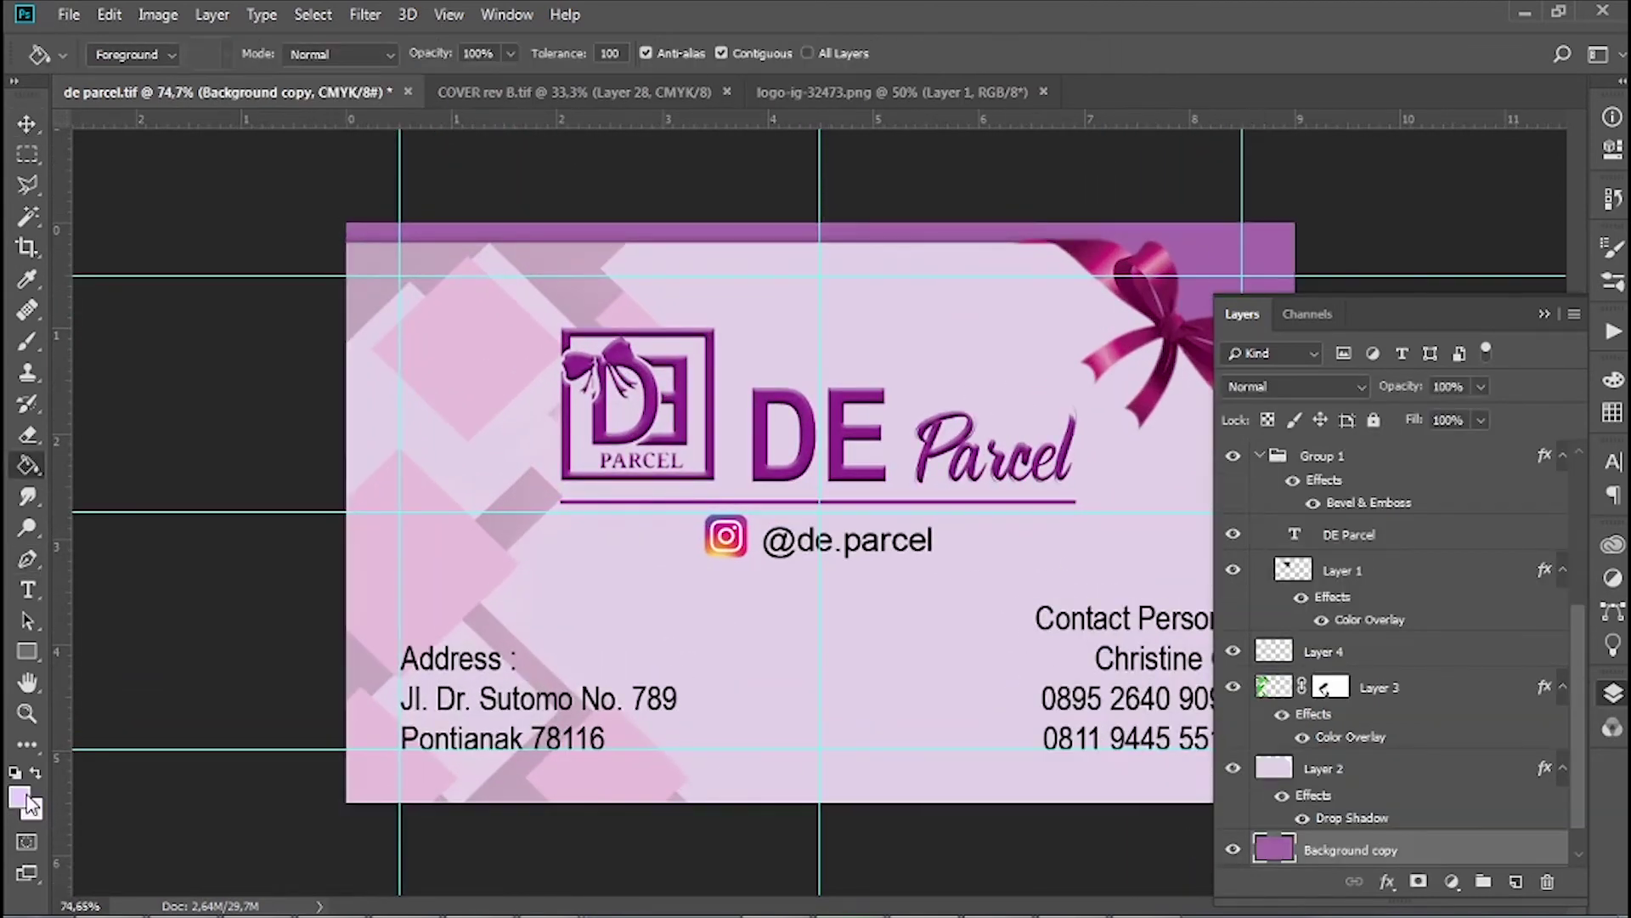
{"action": "left_click", "coordinate": [19, 797]}
{"action": "left_click", "coordinate": [1512, 485]}
{"action": "left_click", "coordinate": [904, 297]}
{"action": "scroll", "coordinate": [820, 513], "scroll_direction": "down", "scroll_amount": 1}
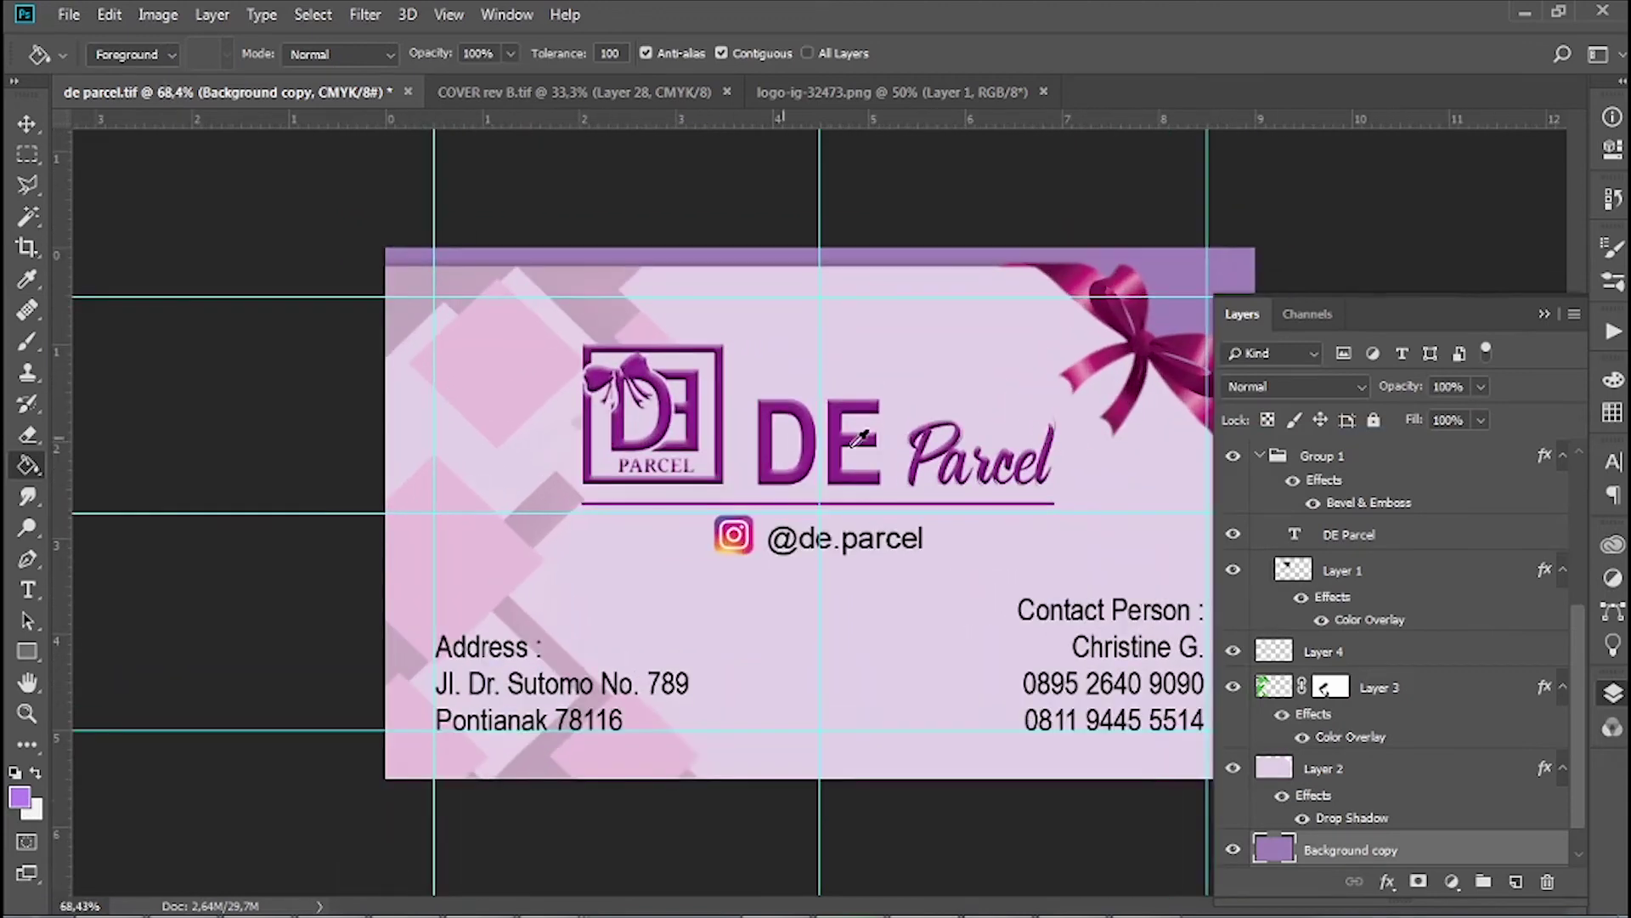
{"action": "key", "text": "v"}
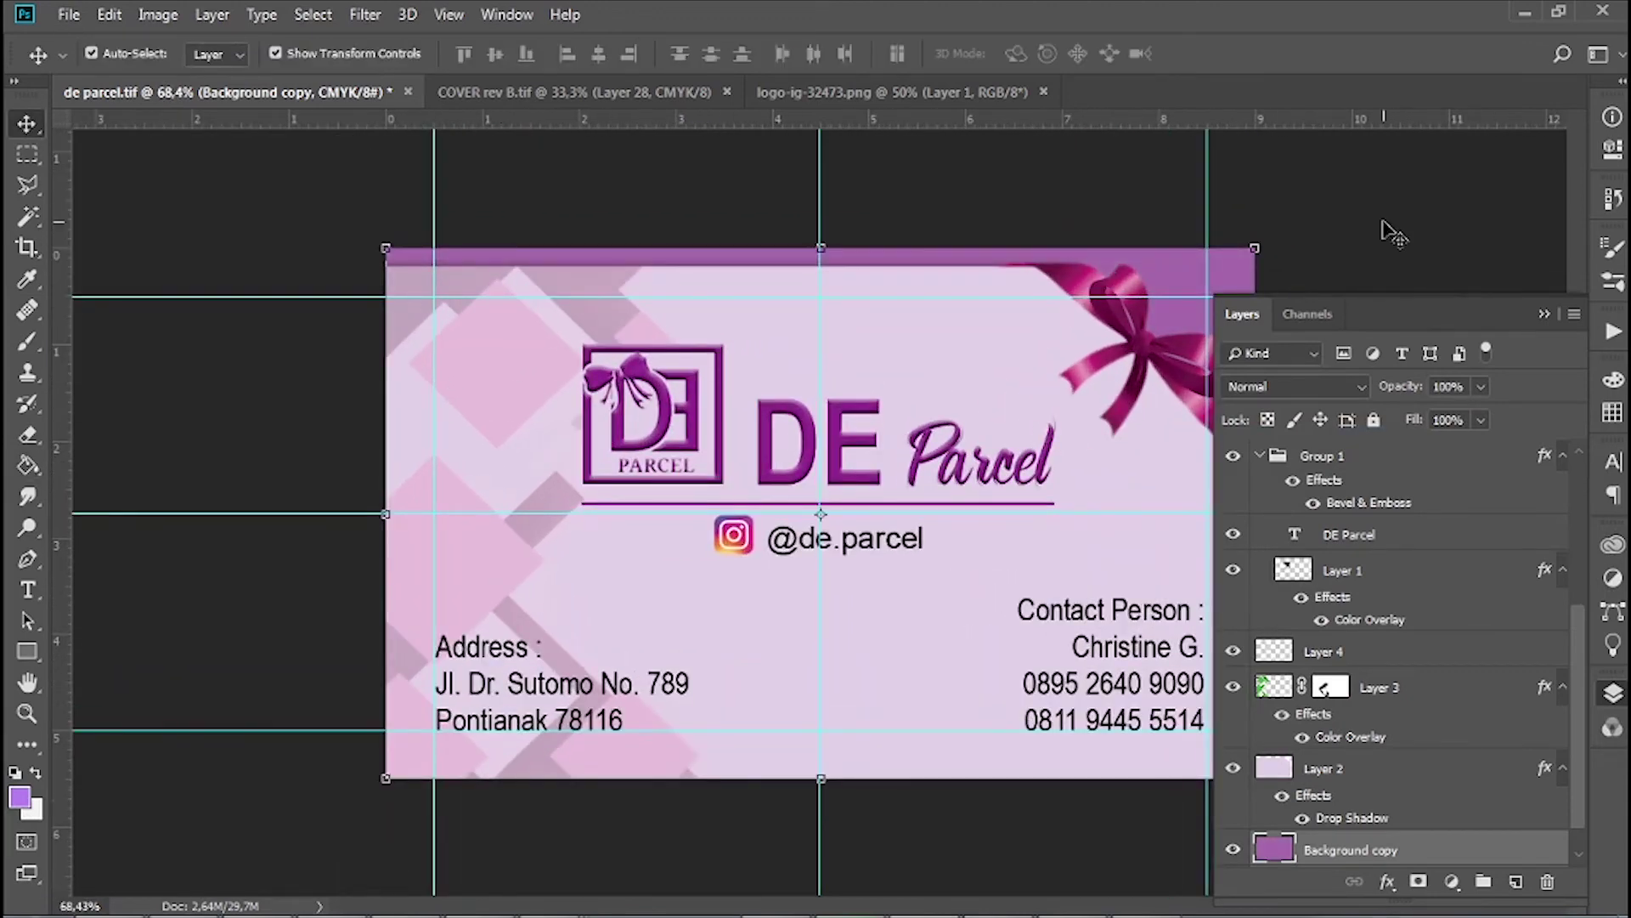
Select the address and contact text layers and bring up the Character colour picker
{"action": "scroll", "coordinate": [874, 510], "scroll_direction": "up", "scroll_amount": 2}
{"action": "left_click", "coordinate": [672, 510]}
{"action": "scroll", "coordinate": [1394, 595], "scroll_direction": "up", "scroll_amount": 2}
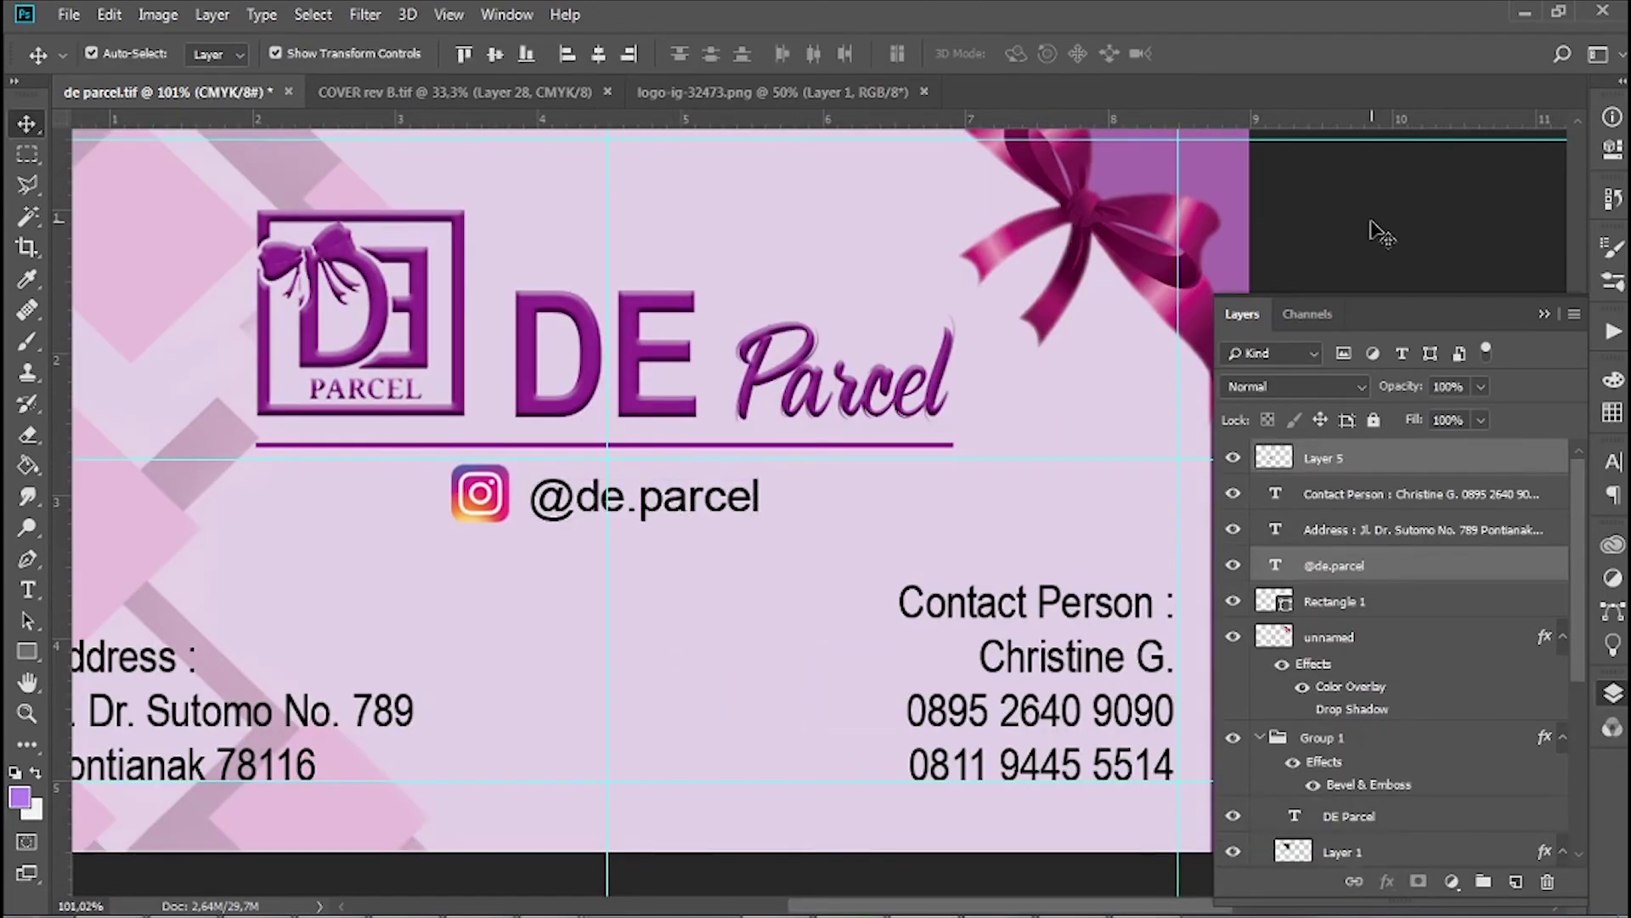
{"action": "left_click", "coordinate": [1359, 495], "text": "shift"}
{"action": "left_click", "coordinate": [1613, 461]}
{"action": "left_click", "coordinate": [1445, 680]}
{"action": "type", "text": "0"}
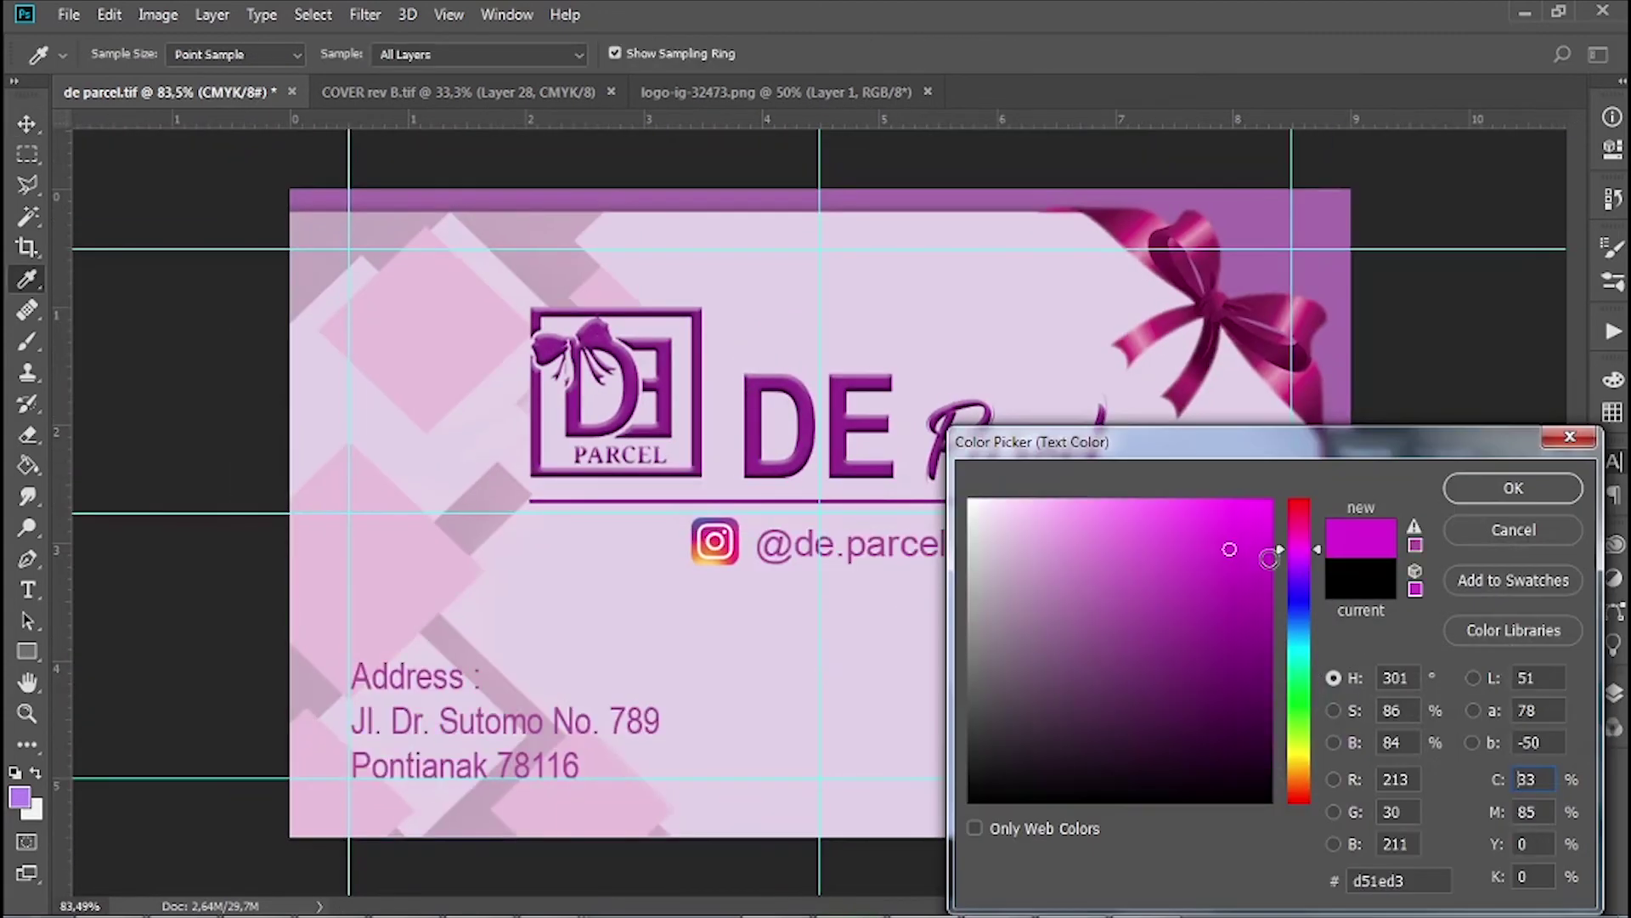
{"action": "key", "text": "Tab"}
{"action": "key", "text": "Tab"}
{"action": "type", "text": "0"}
Set the text colour to magenta-pink, about CMYK 20/100/0/0, and confirm
{"action": "left_click", "coordinate": [1497, 807]}
{"action": "type", "text": "100"}
{"action": "mouse_move", "coordinate": [1272, 586]}
{"action": "left_mouse_down"}
{"action": "mouse_move", "coordinate": [1267, 698]}
{"action": "mouse_move", "coordinate": [1269, 663]}
{"action": "left_mouse_up"}
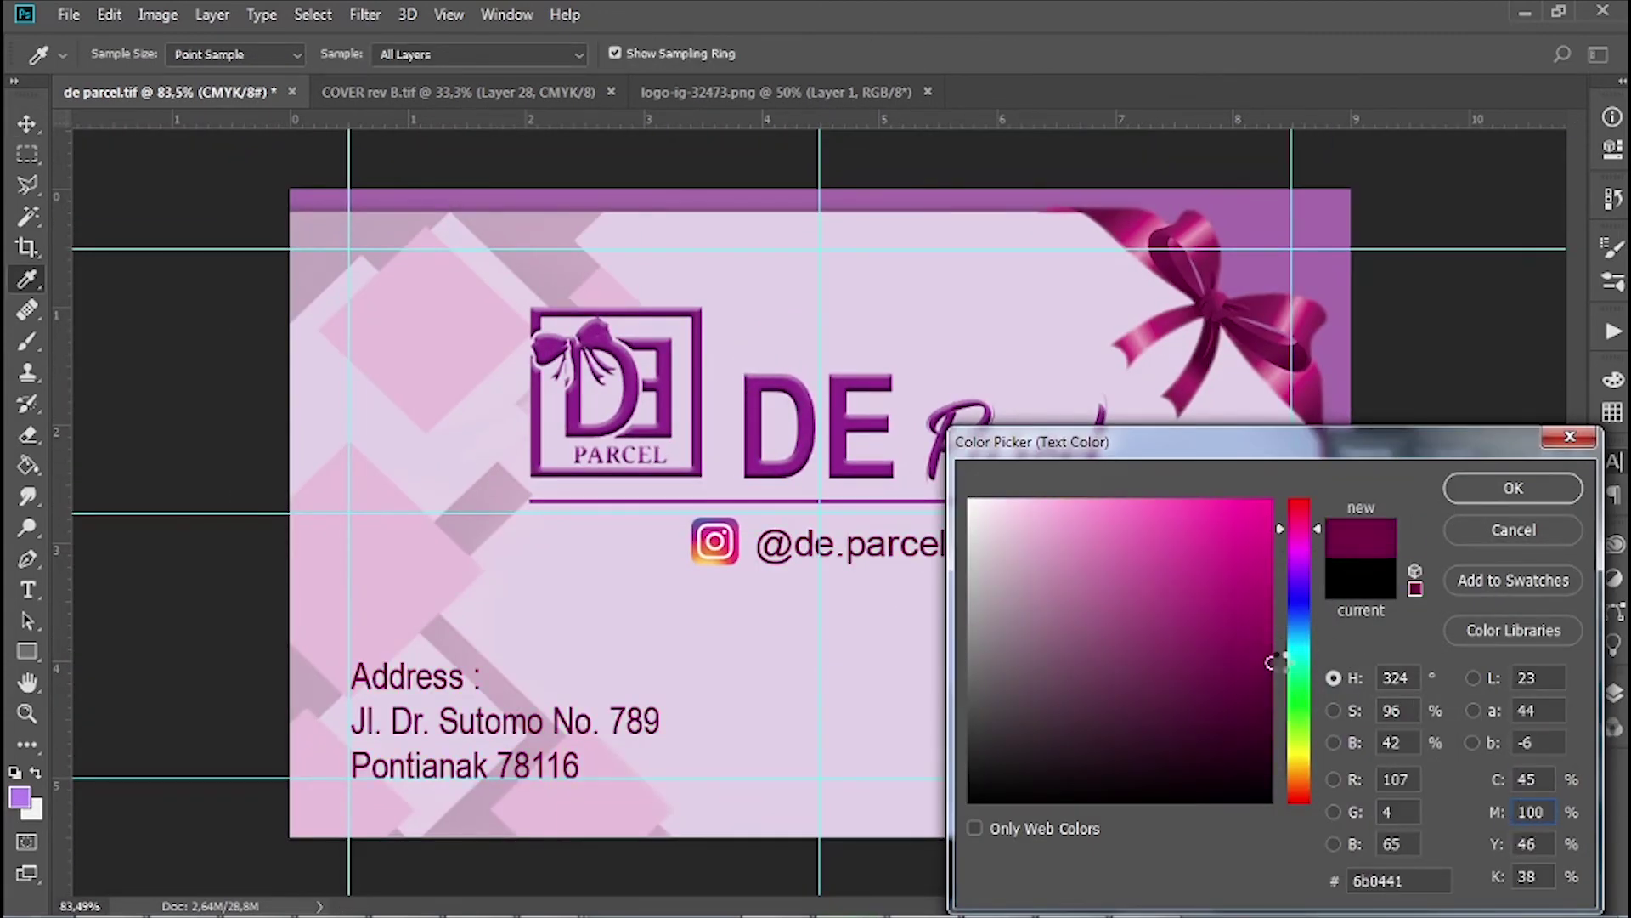
{"action": "left_click_drag", "start_coordinate": [1318, 528], "coordinate": [1321, 534]}
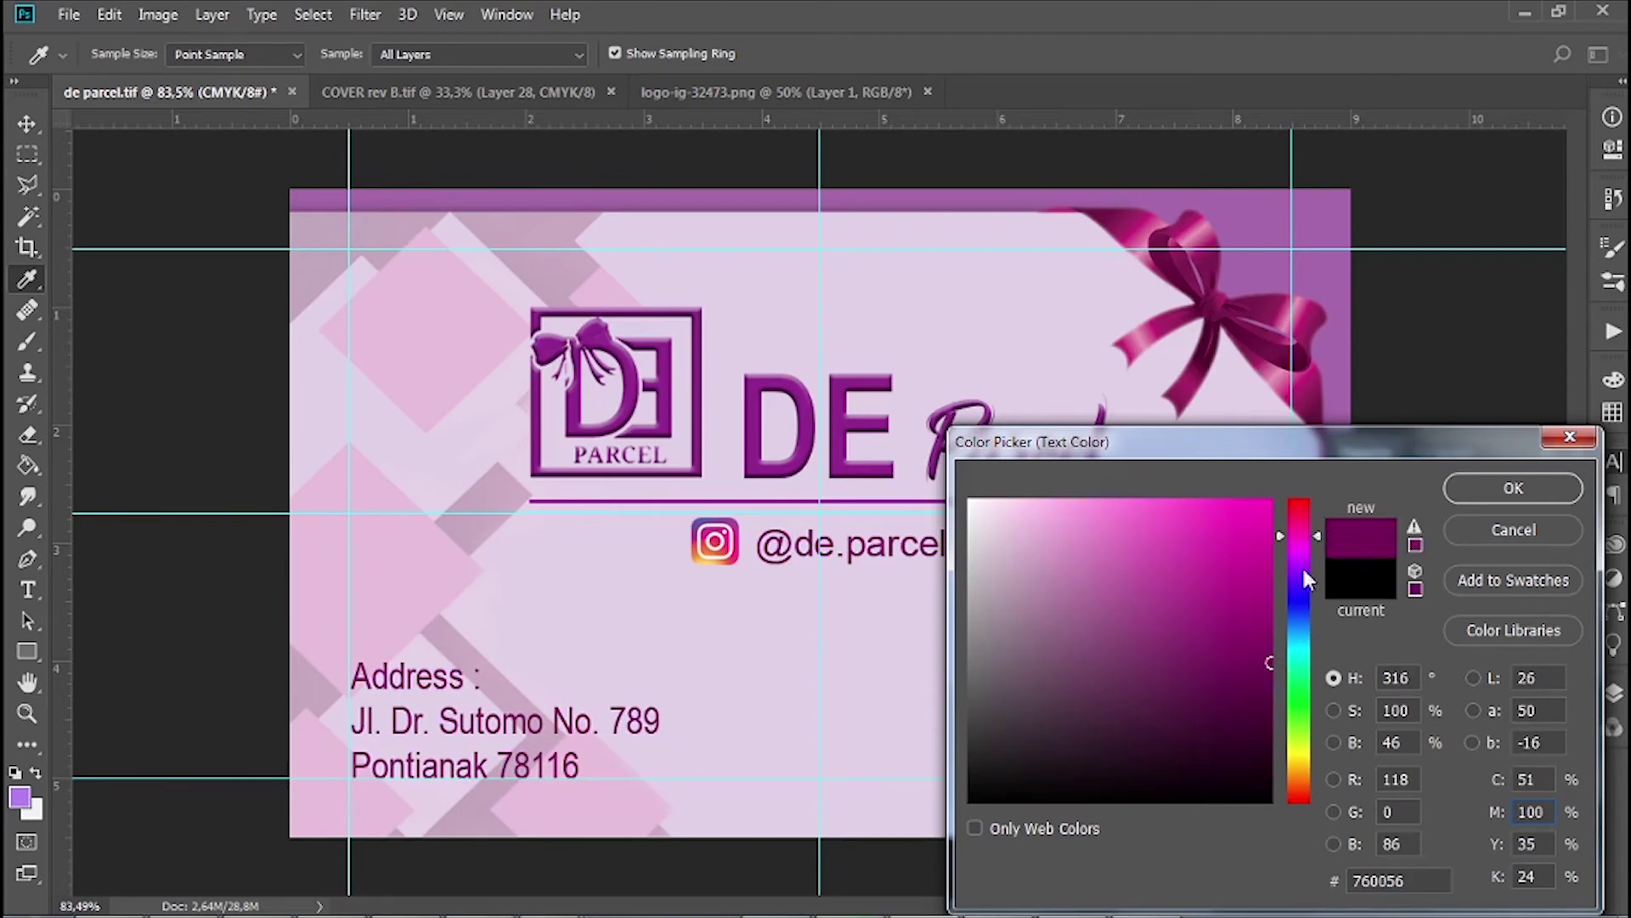
{"action": "mouse_move", "coordinate": [1309, 605]}
{"action": "left_mouse_down"}
{"action": "mouse_move", "coordinate": [1317, 793]}
{"action": "mouse_move", "coordinate": [1300, 526]}
{"action": "left_mouse_up"}
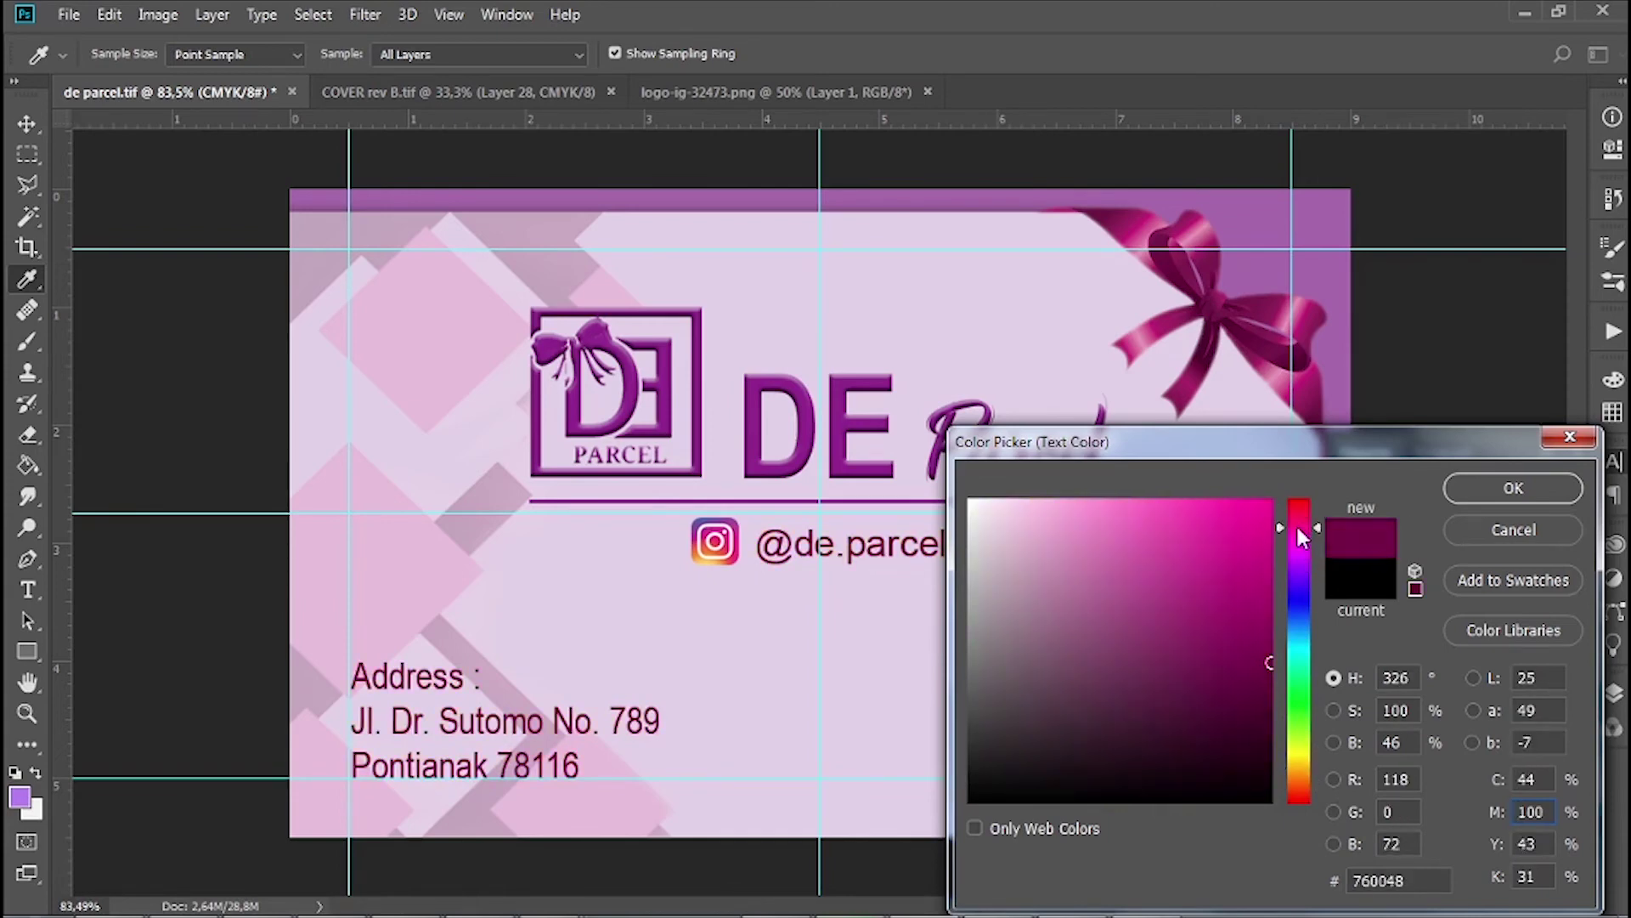
{"action": "left_click", "coordinate": [1267, 608]}
{"action": "left_click", "coordinate": [1315, 548]}
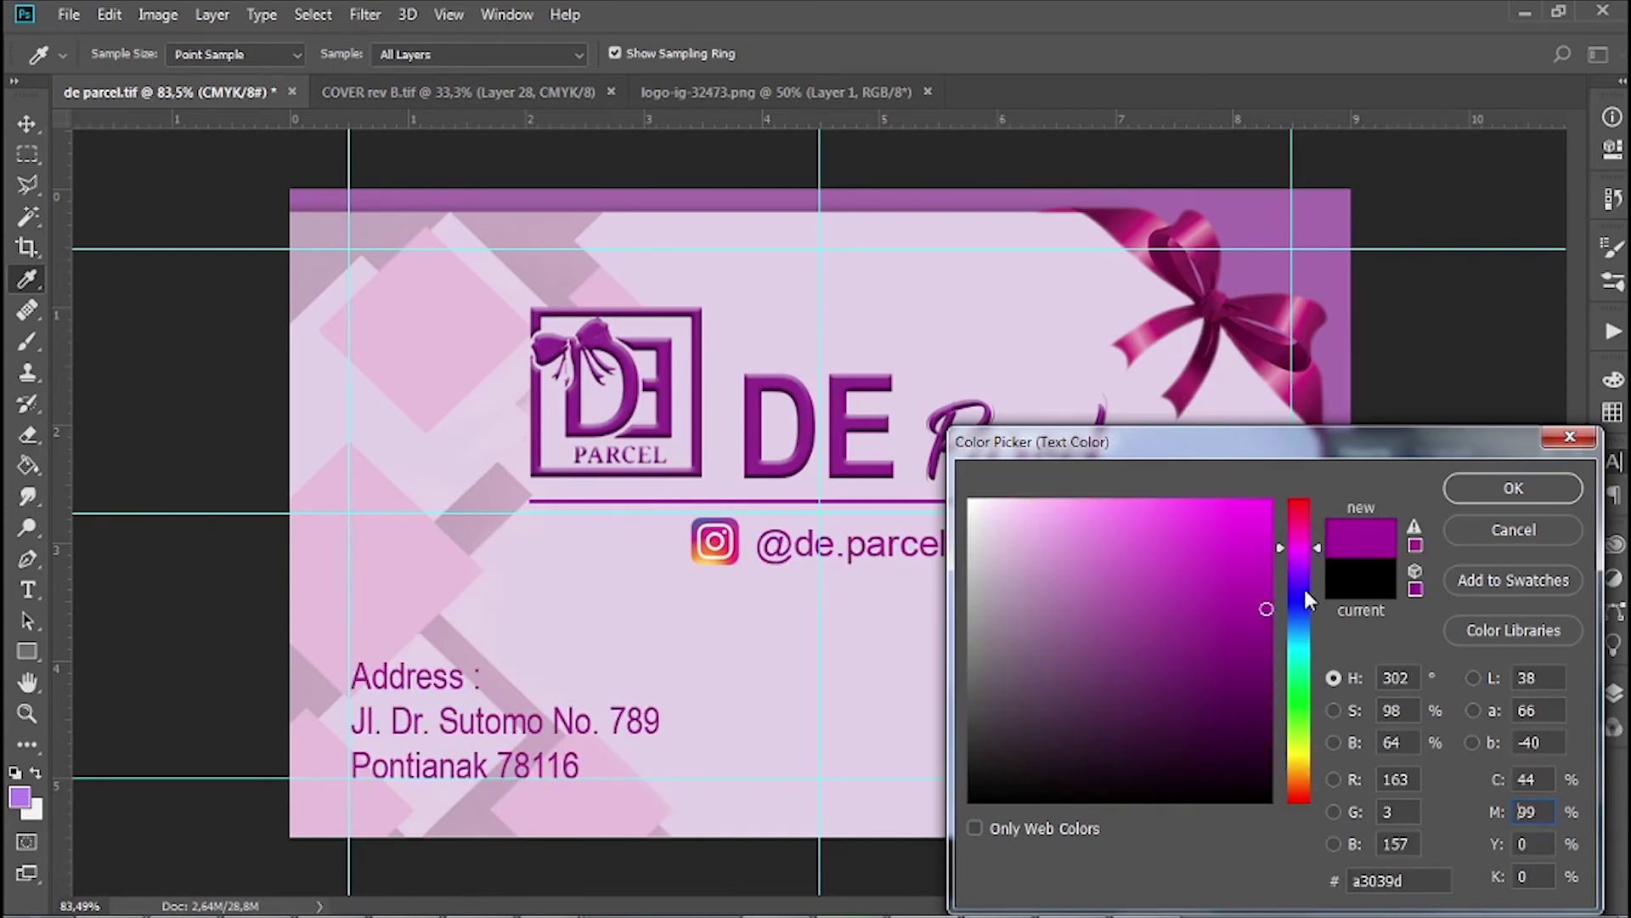
{"action": "type", "text": "100"}
{"action": "double_click", "coordinate": [1540, 775]}
{"action": "type", "text": "20"}
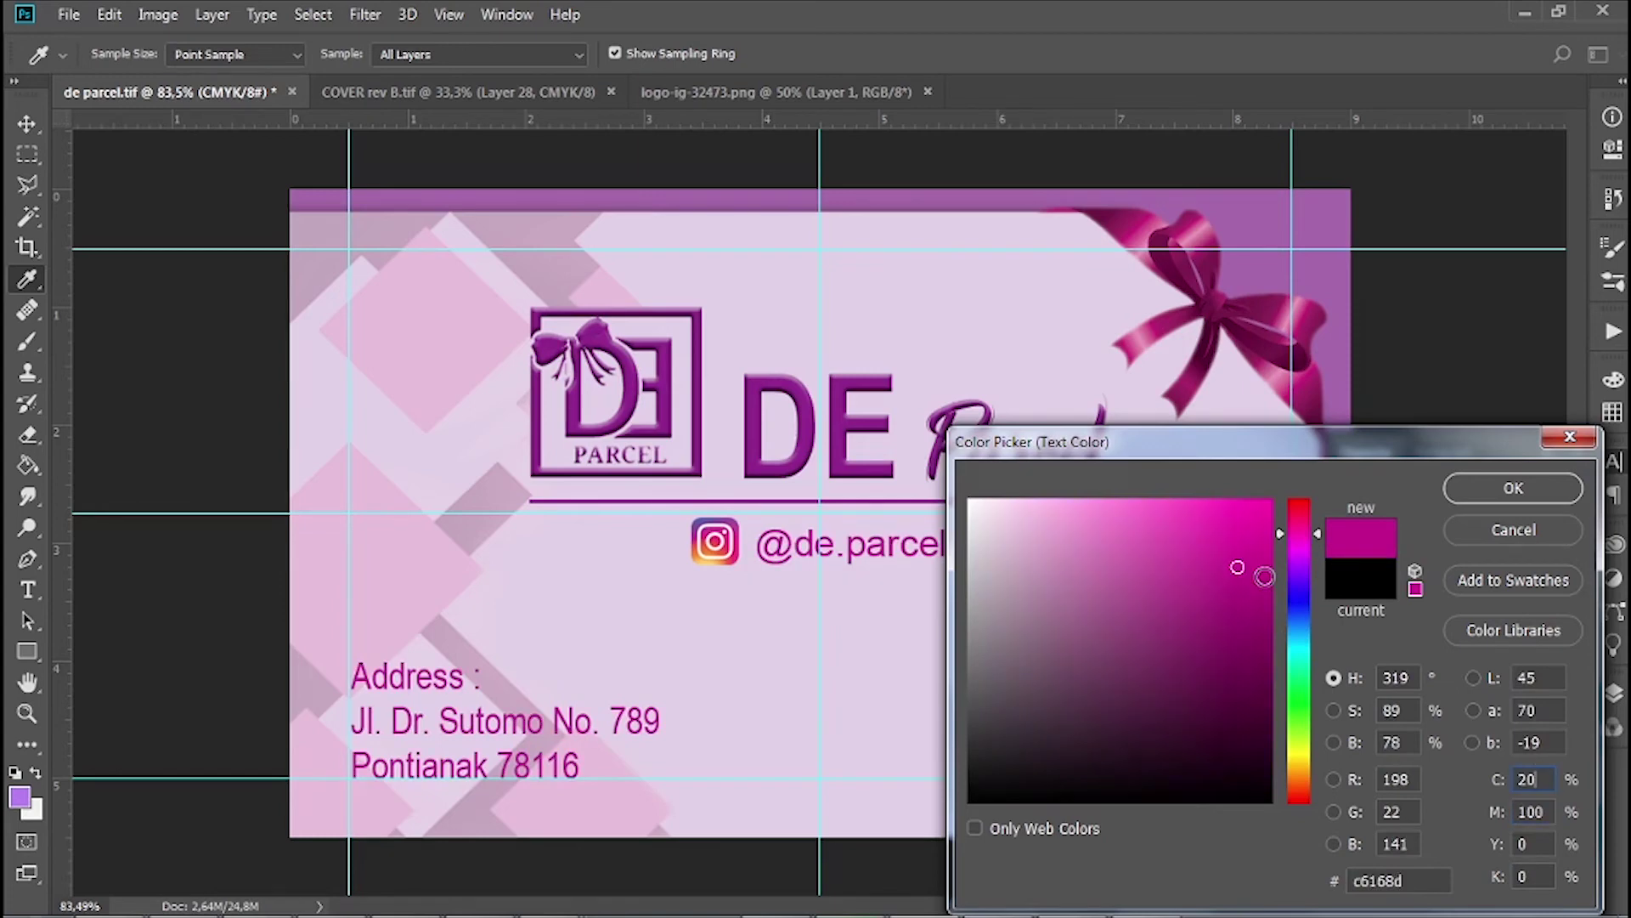
{"action": "key", "text": "Return"}
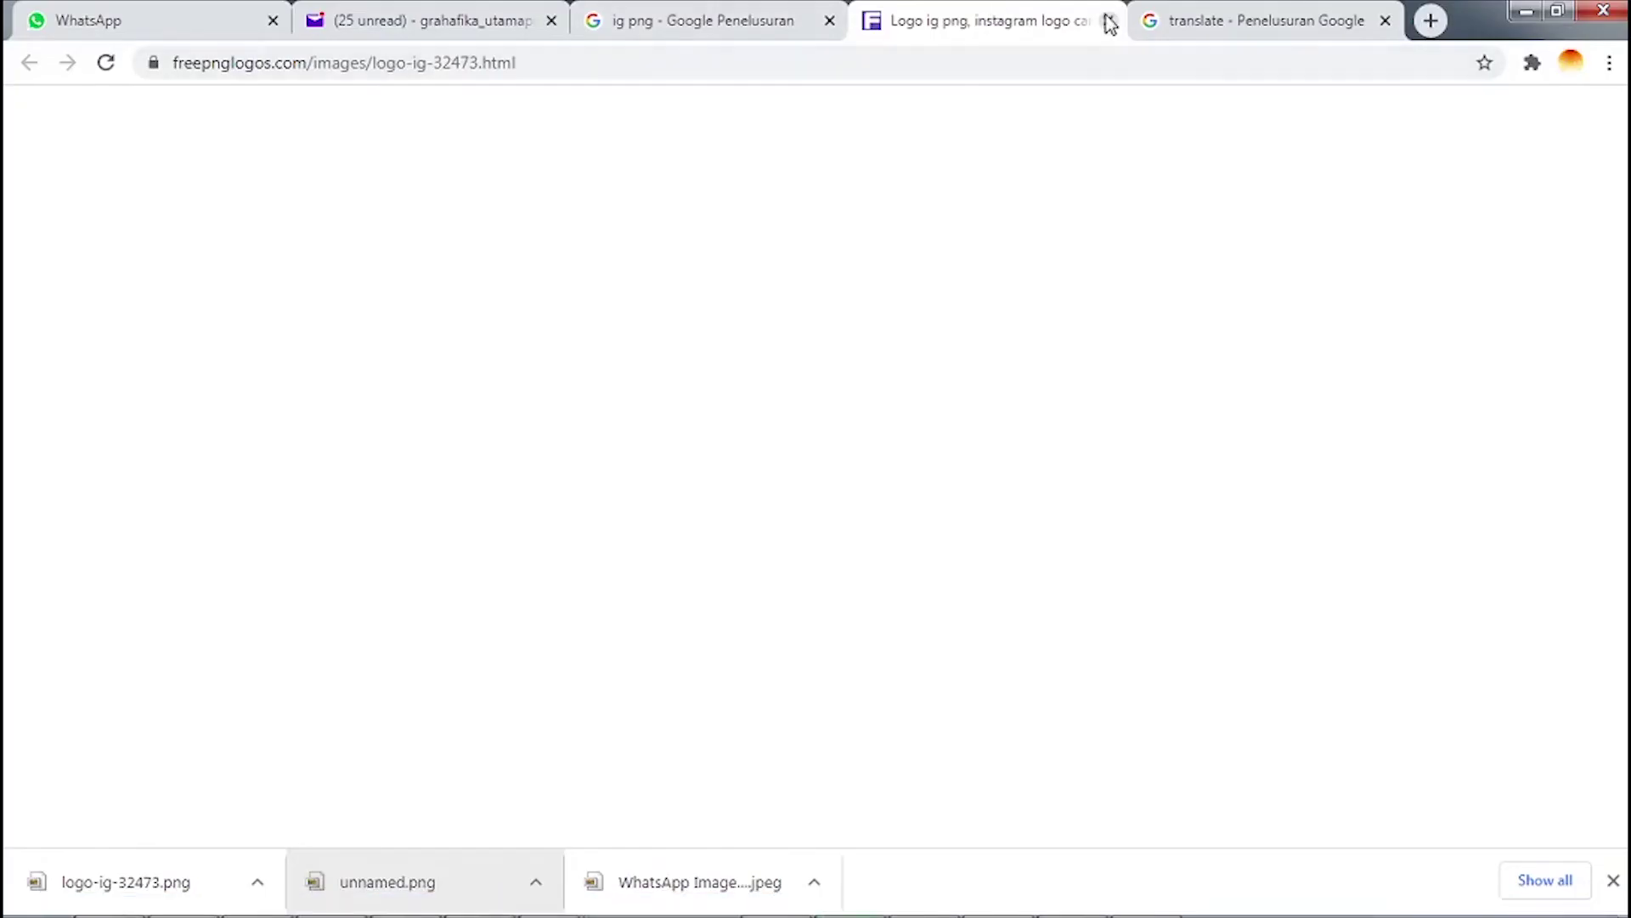
Search Google Images for 'wa logo' and preview the first WhatsApp logo result
{"action": "left_click", "coordinate": [1110, 20]}
{"action": "left_click", "coordinate": [697, 24]}
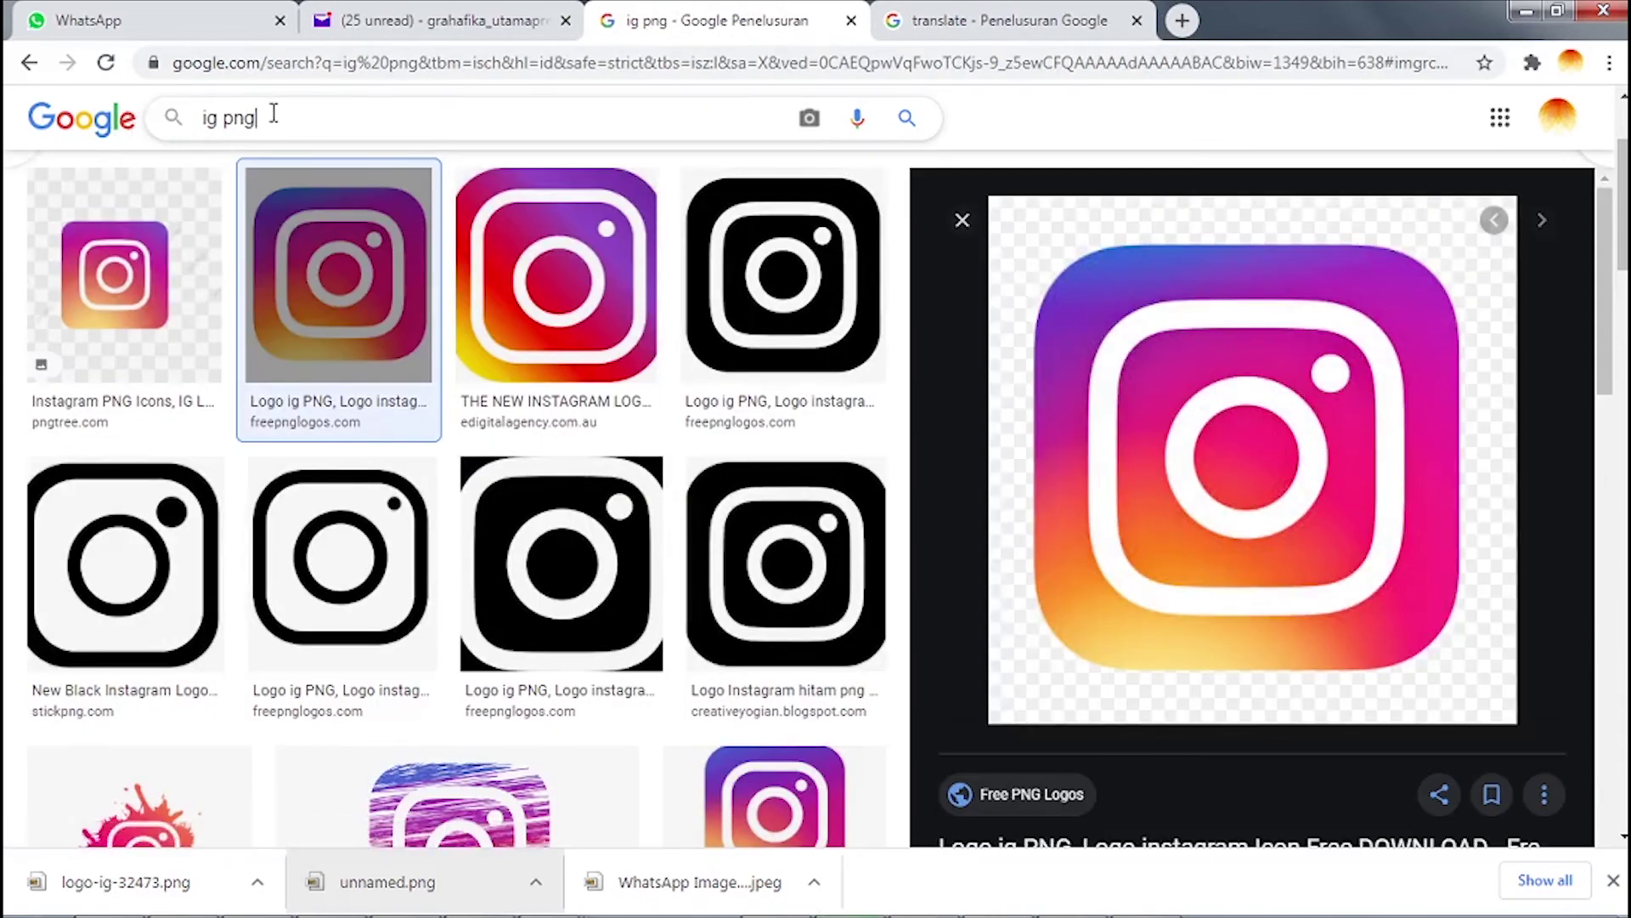
{"action": "left_click_drag", "start_coordinate": [258, 118], "coordinate": [192, 123]}
{"action": "type", "text": "wa"}
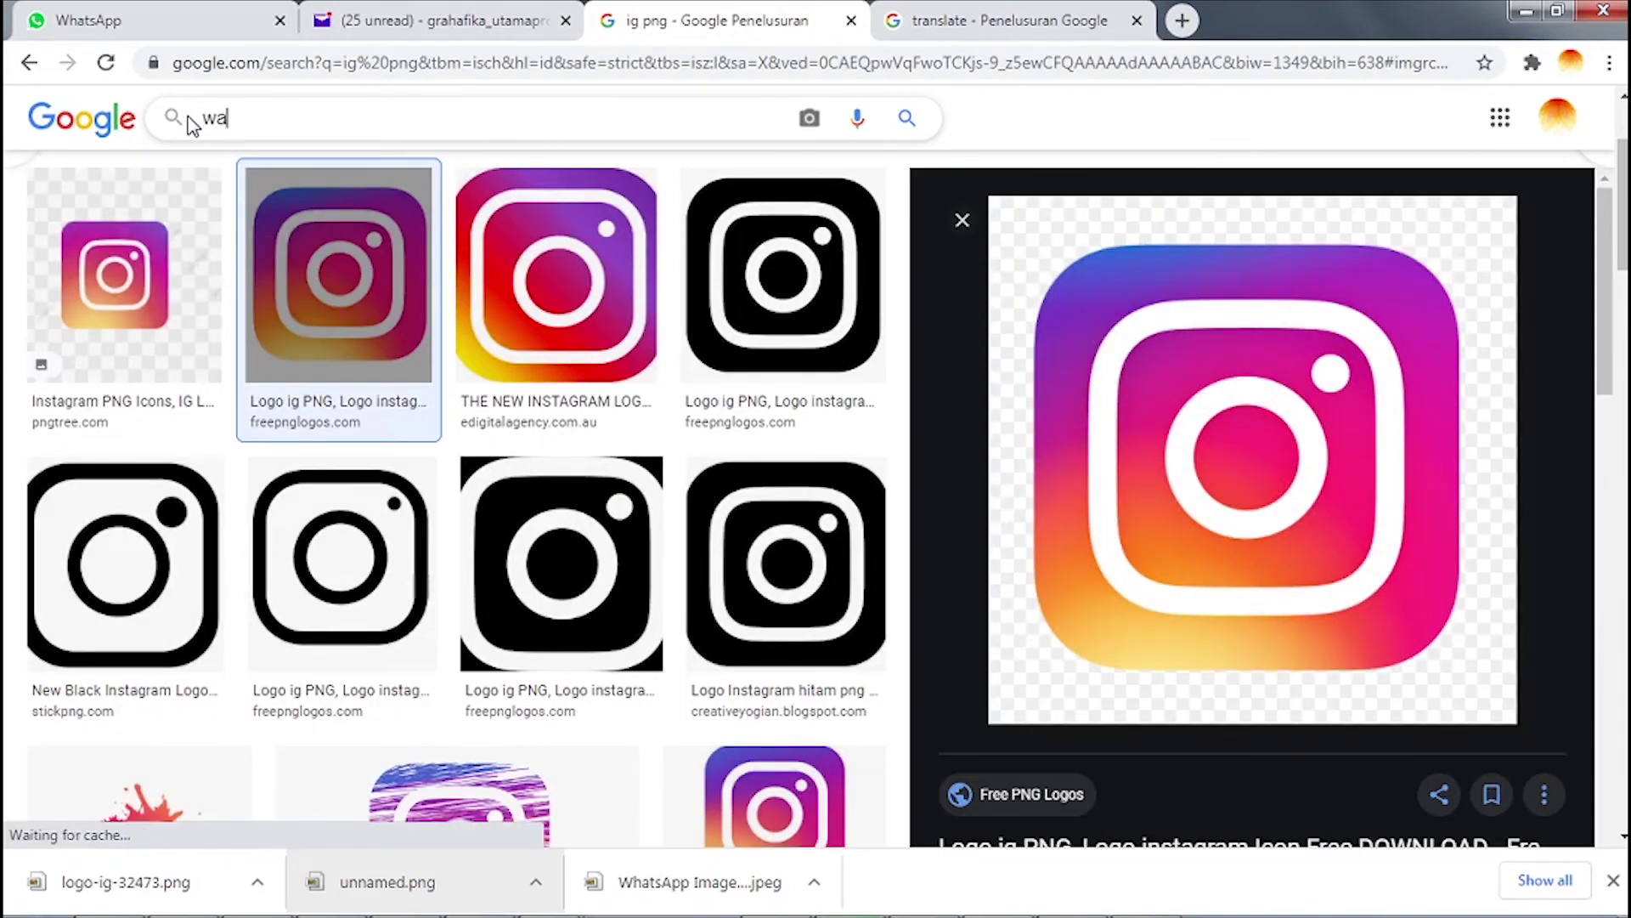
{"action": "type", "text": " logo"}
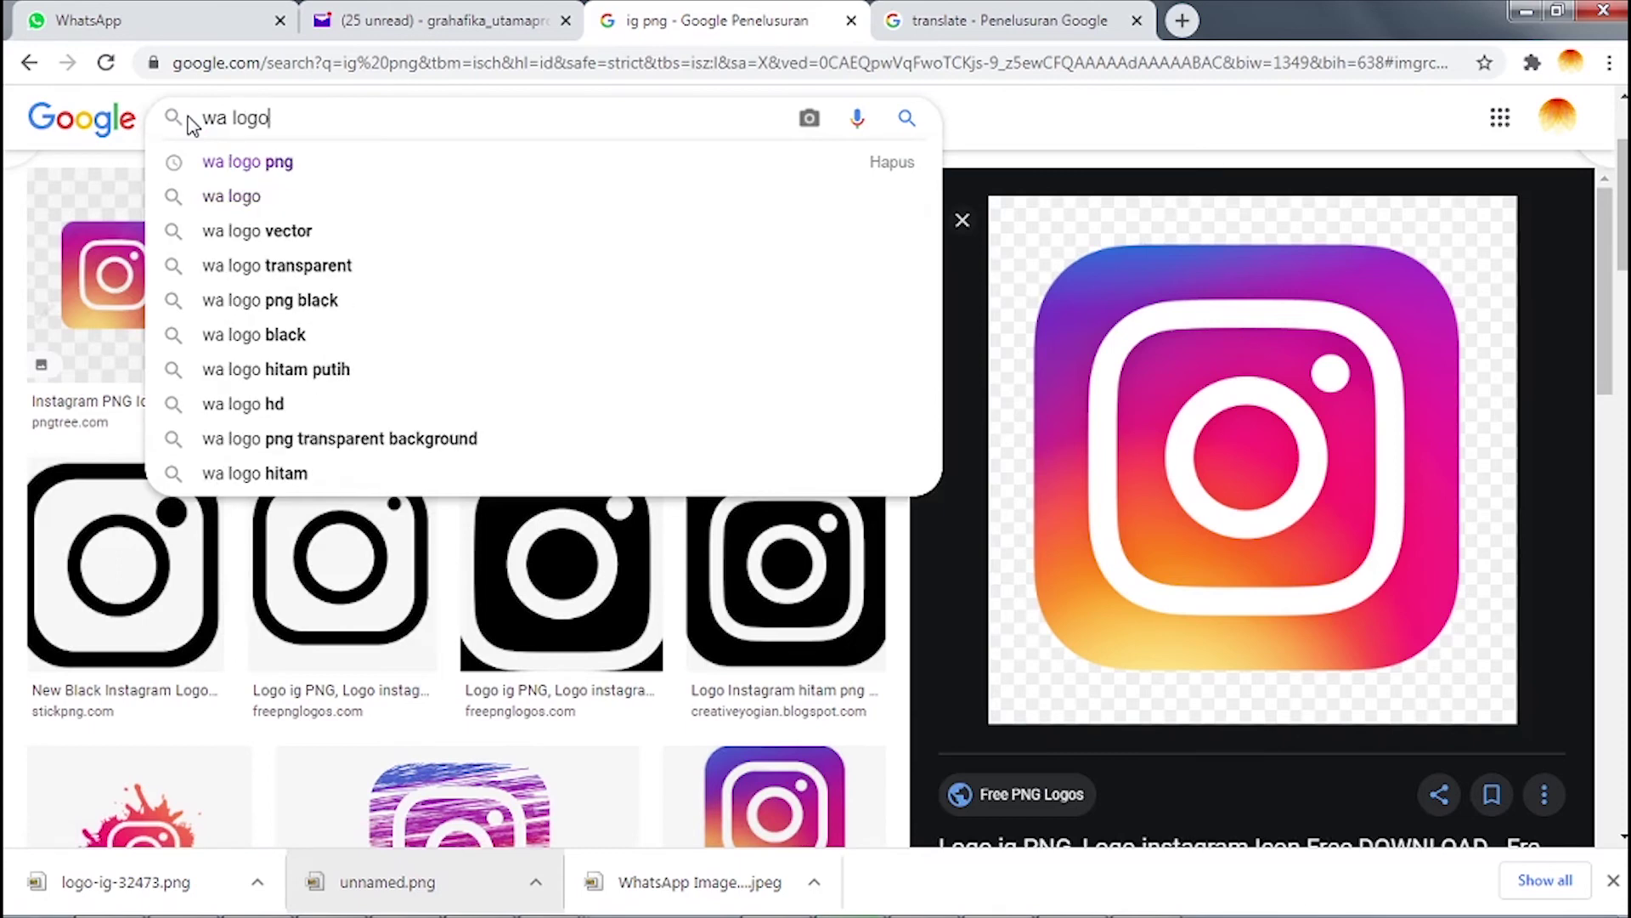
{"action": "key", "text": "Return"}
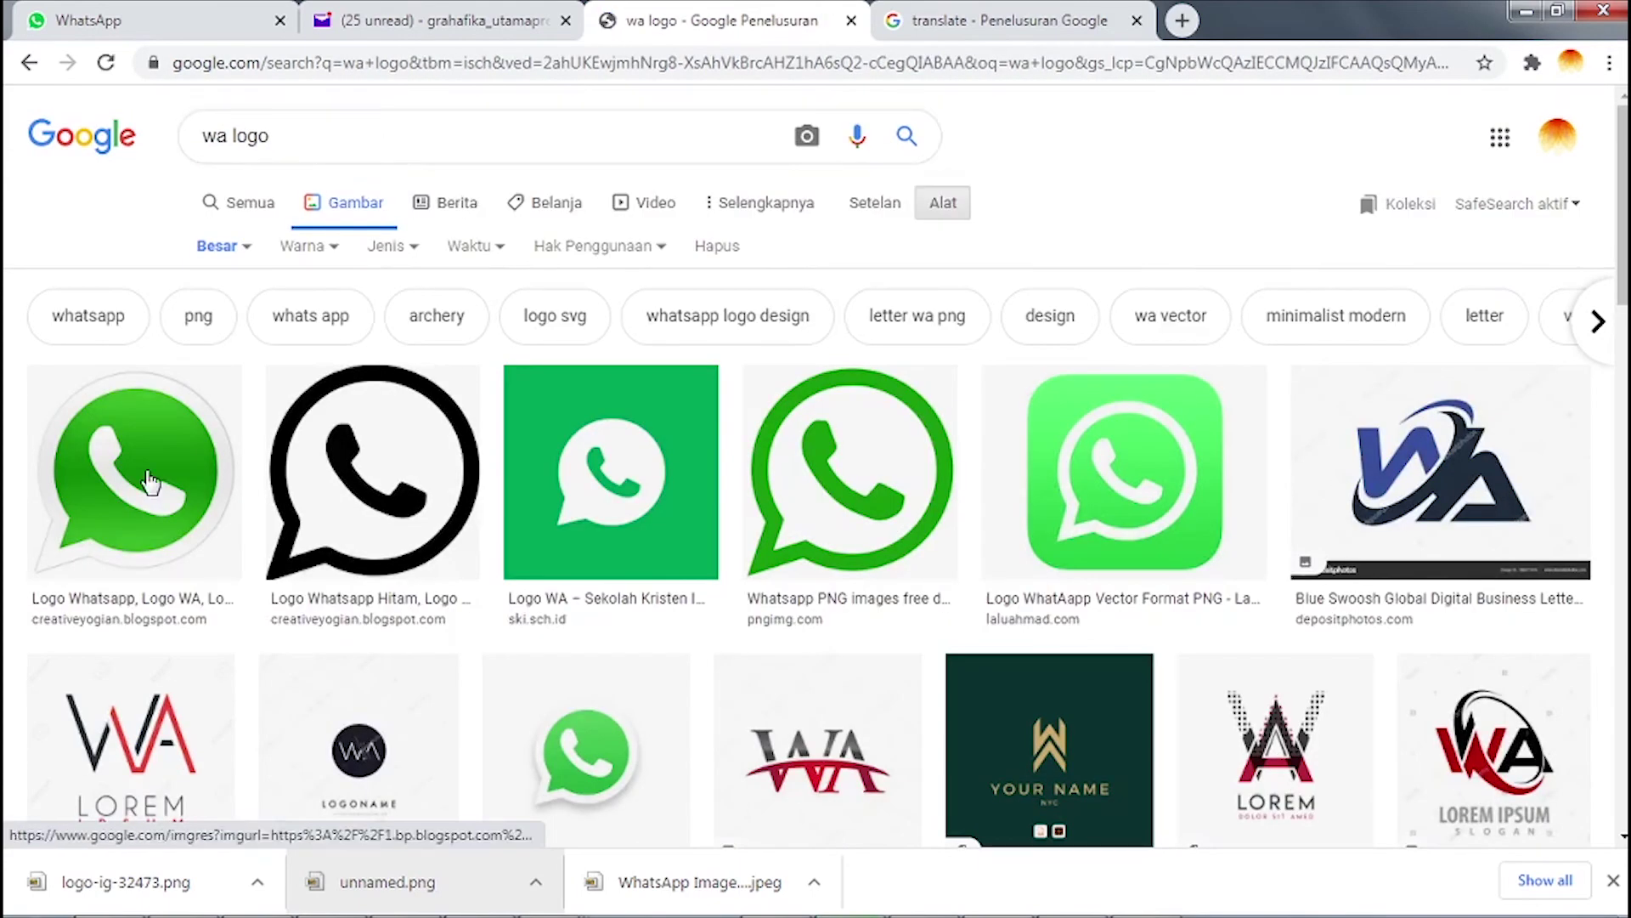
{"action": "left_click", "coordinate": [149, 493]}
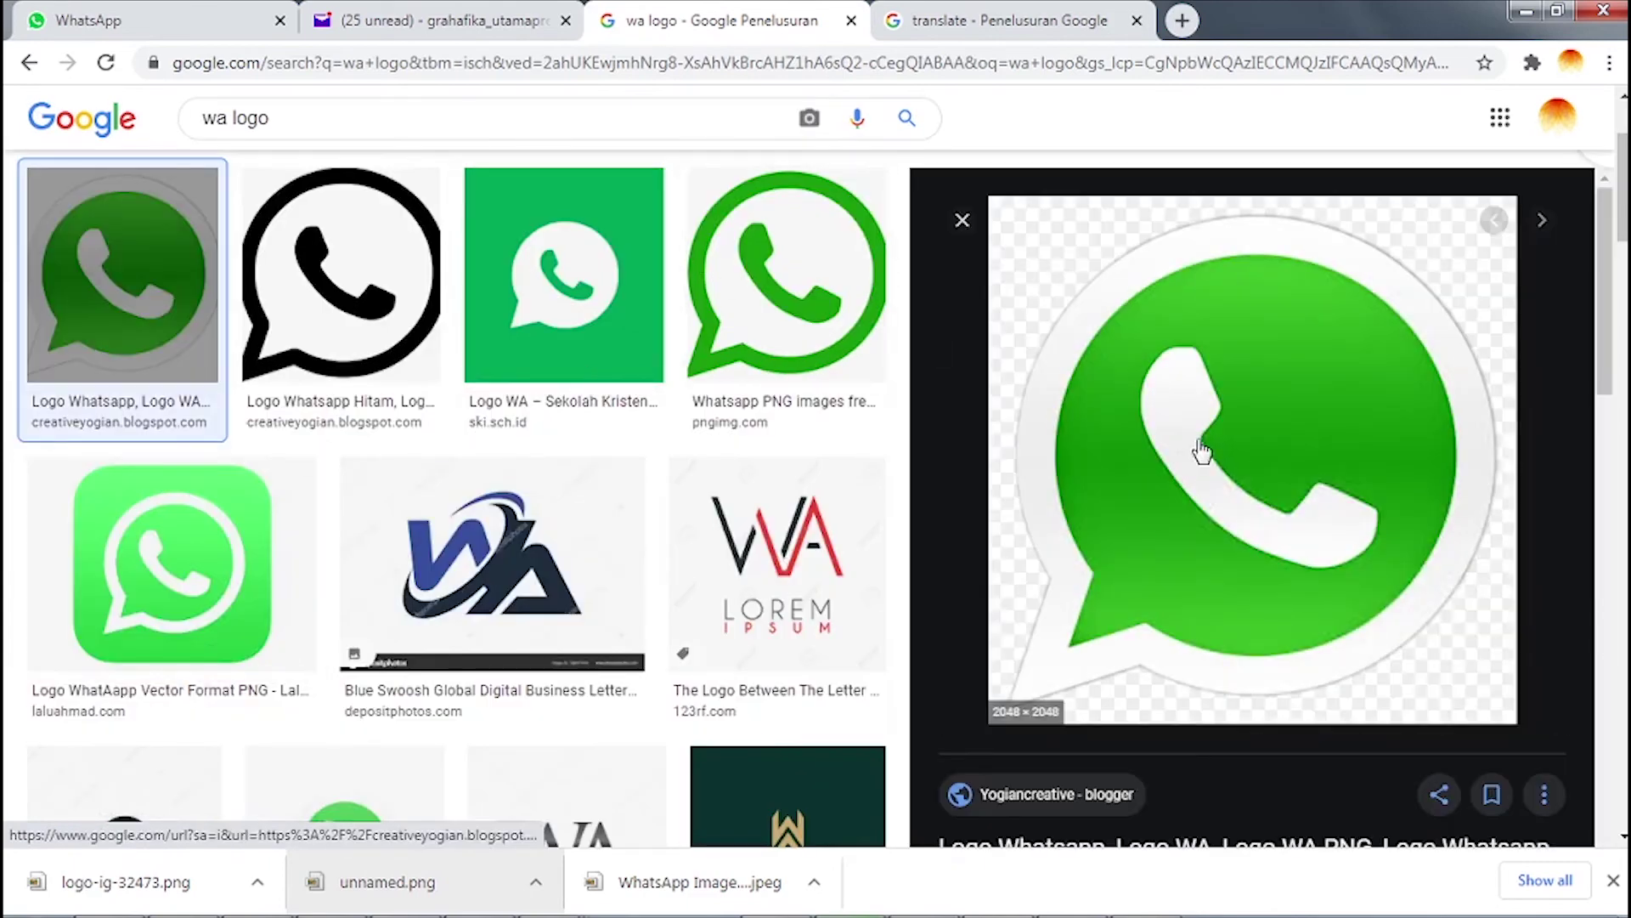
Save the full-size WhatsApp logo image into the bahan kartu nama folder
{"action": "right_click", "coordinate": [1190, 433]}
{"action": "left_click", "coordinate": [1241, 645]}
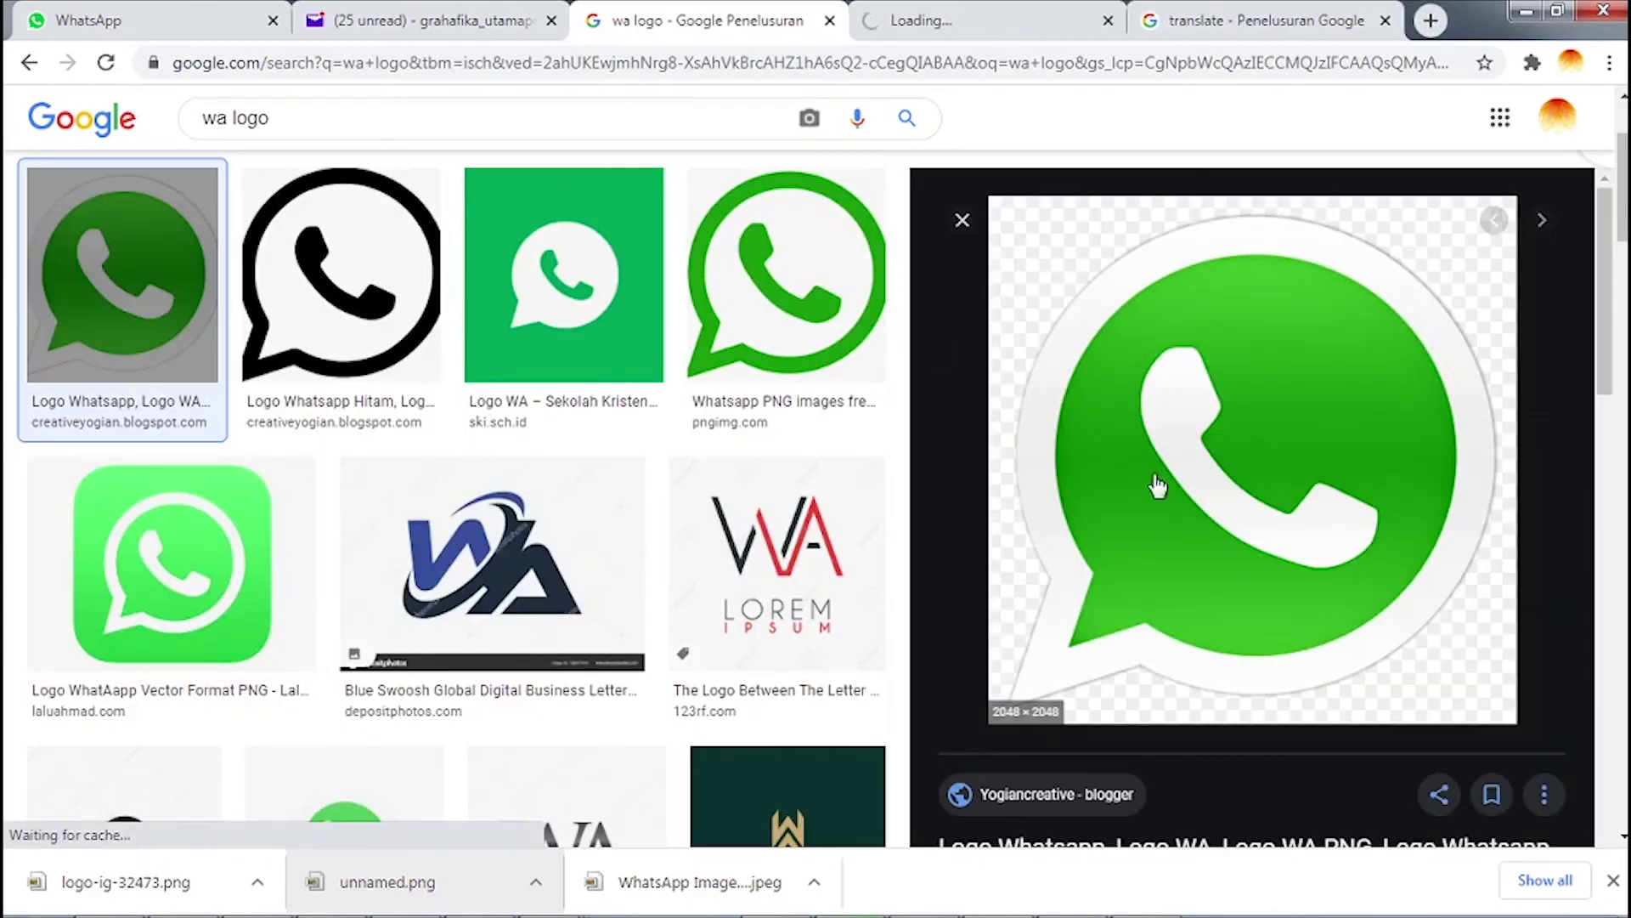
{"action": "left_click", "coordinate": [1024, 23]}
{"action": "right_click", "coordinate": [897, 275]}
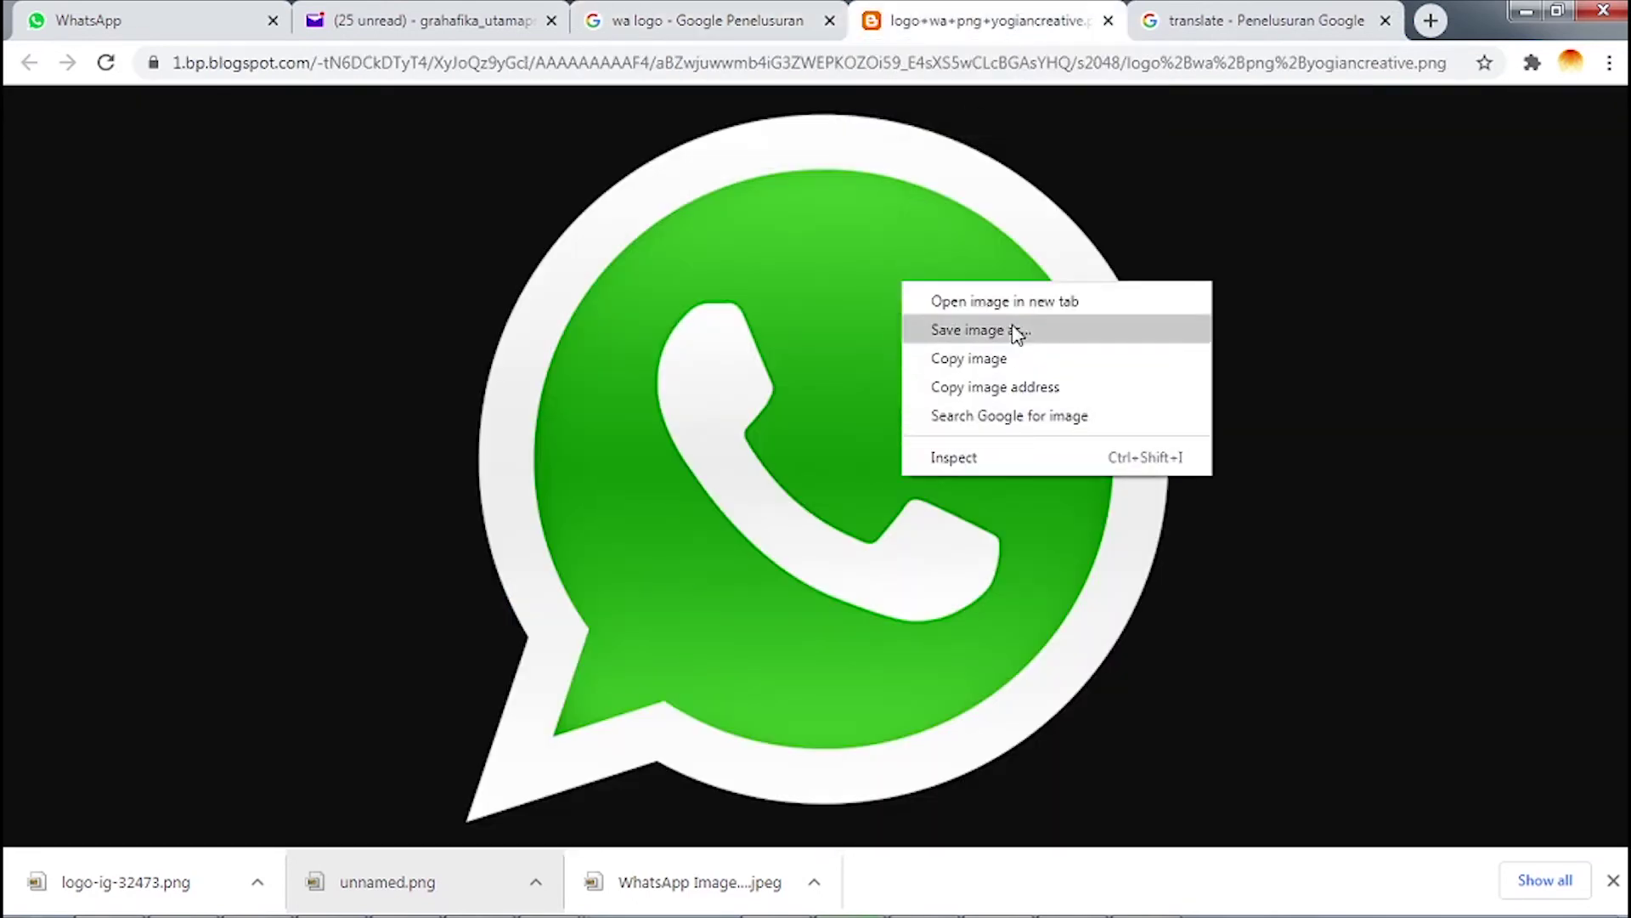
{"action": "left_click", "coordinate": [1013, 330]}
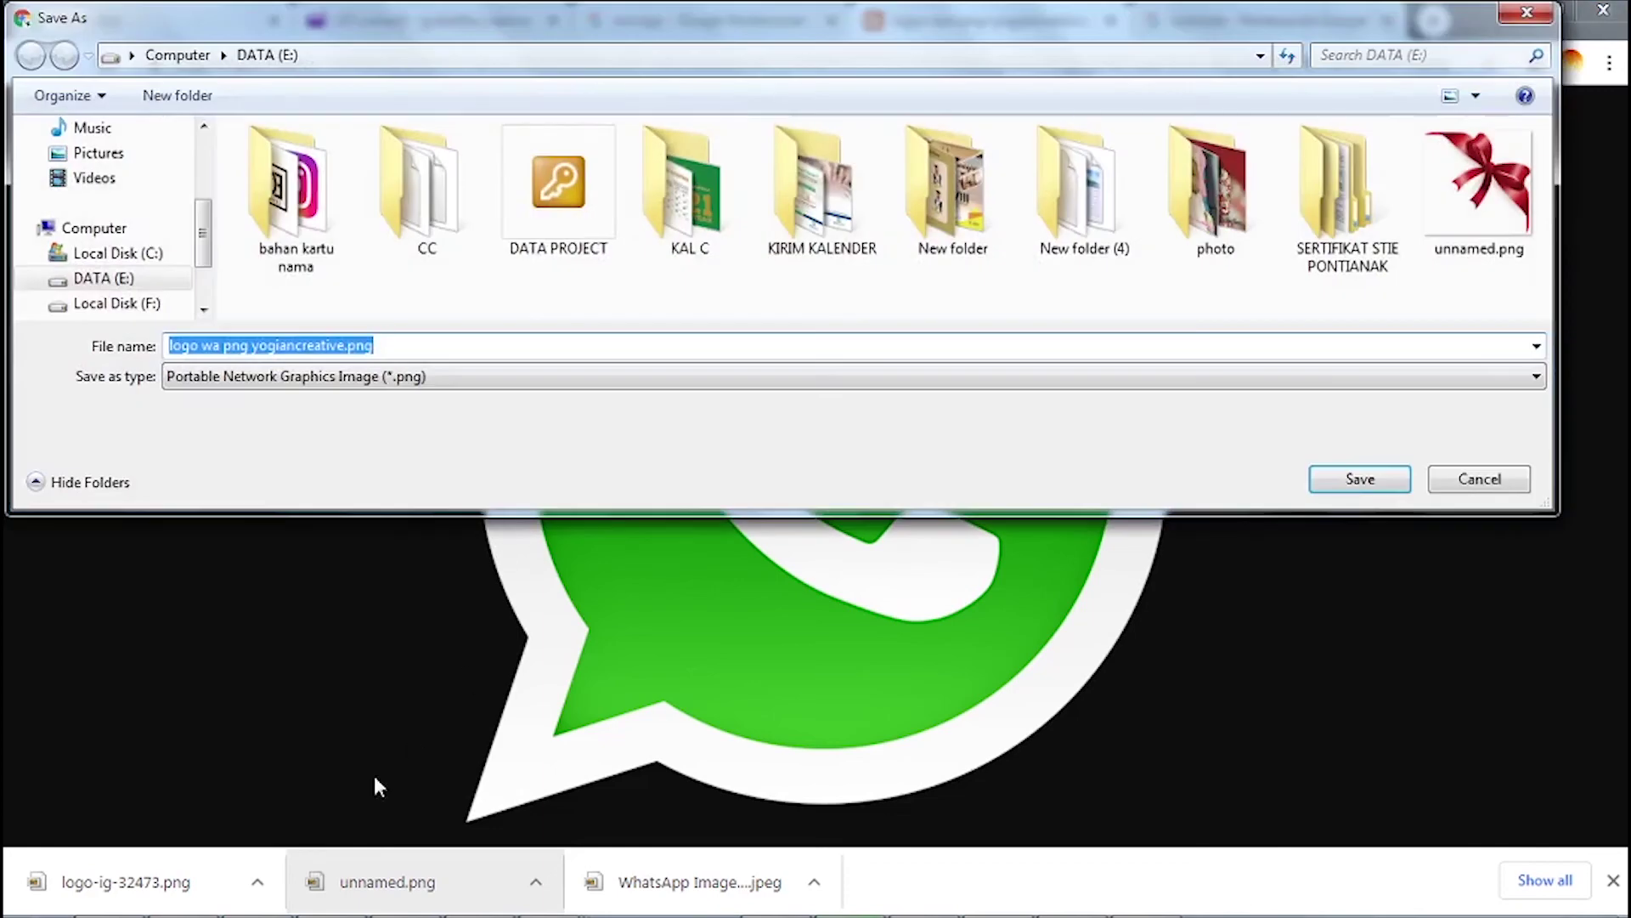
{"action": "double_click", "coordinate": [298, 203]}
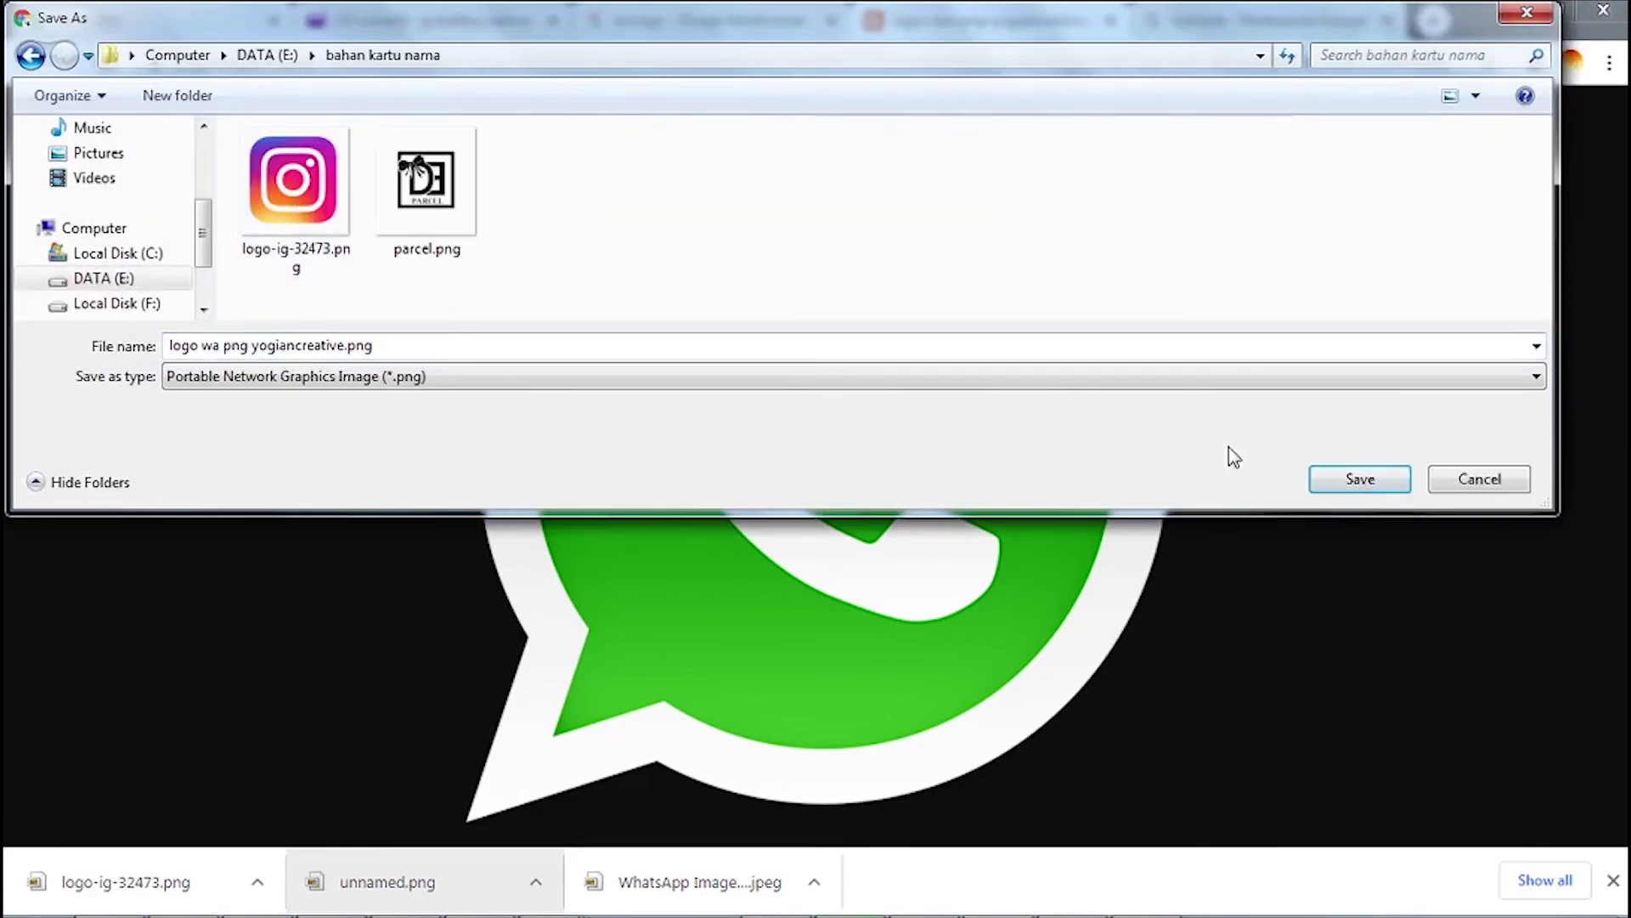
{"action": "left_click", "coordinate": [1359, 479]}
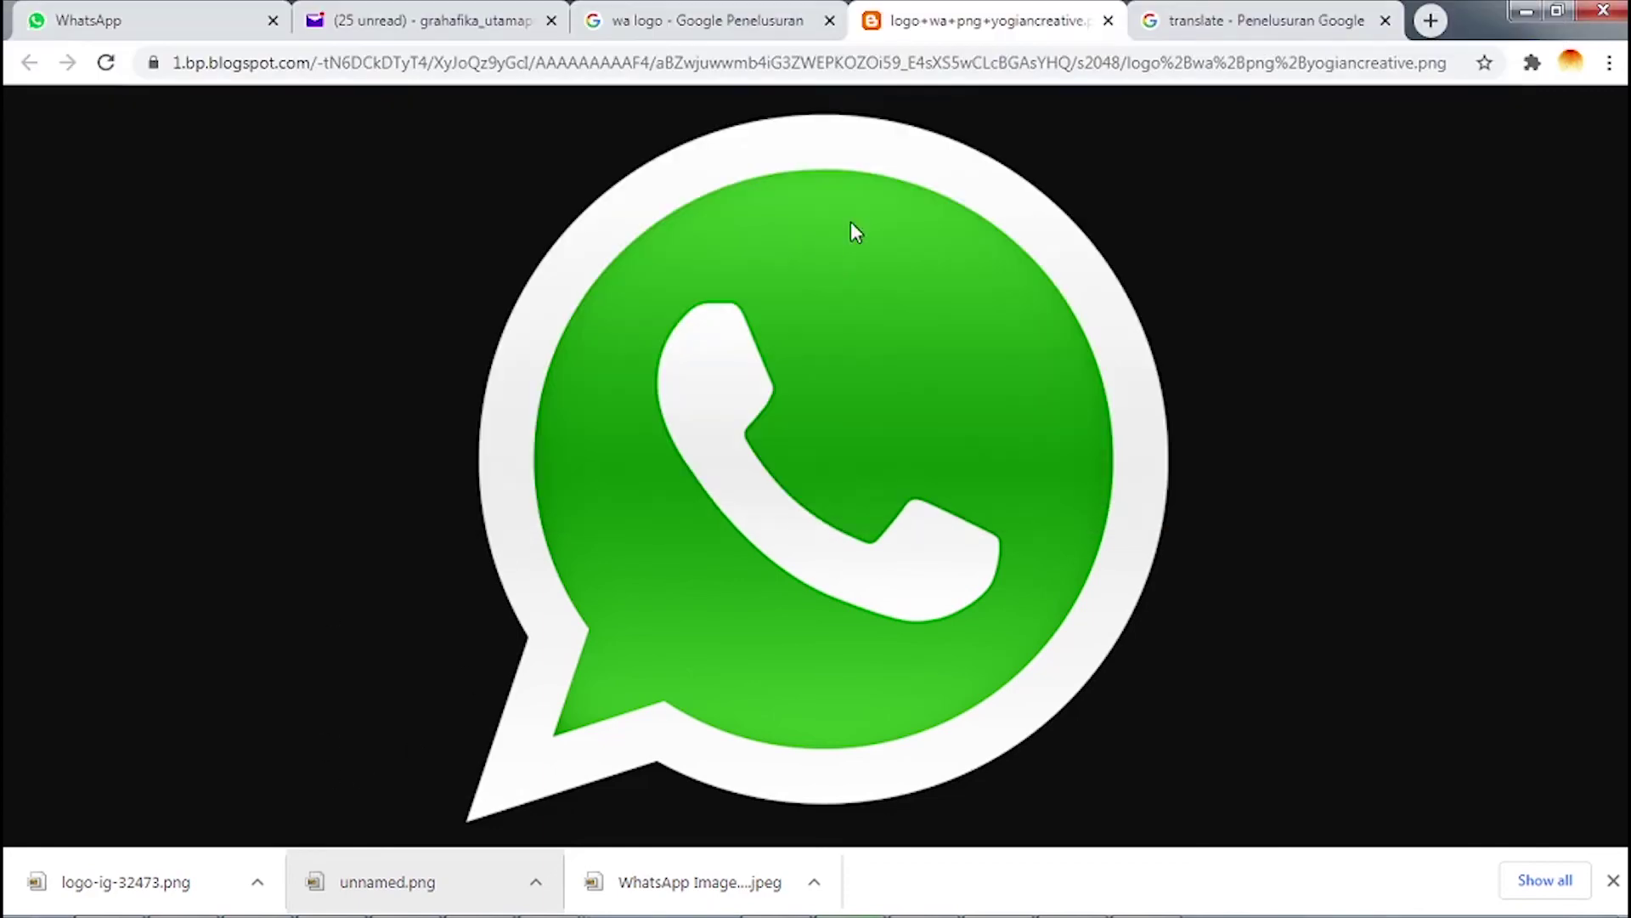
{"action": "left_click", "coordinate": [1109, 22]}
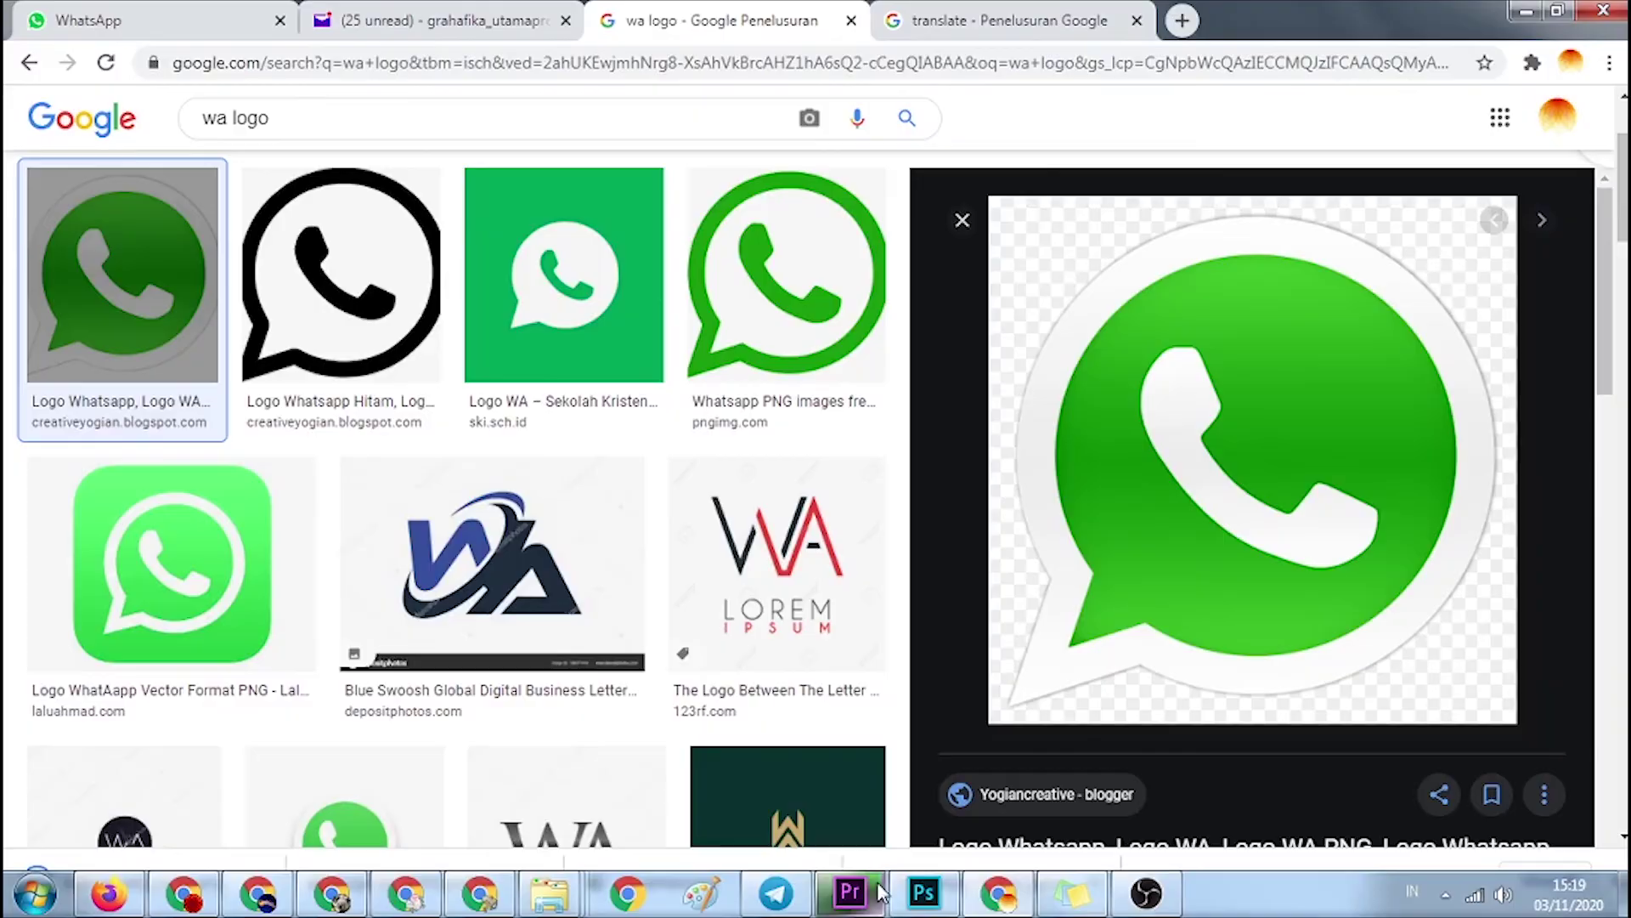
Cancel the Open dialog and recolour the address and contact text grey
{"action": "left_click", "coordinate": [924, 893]}
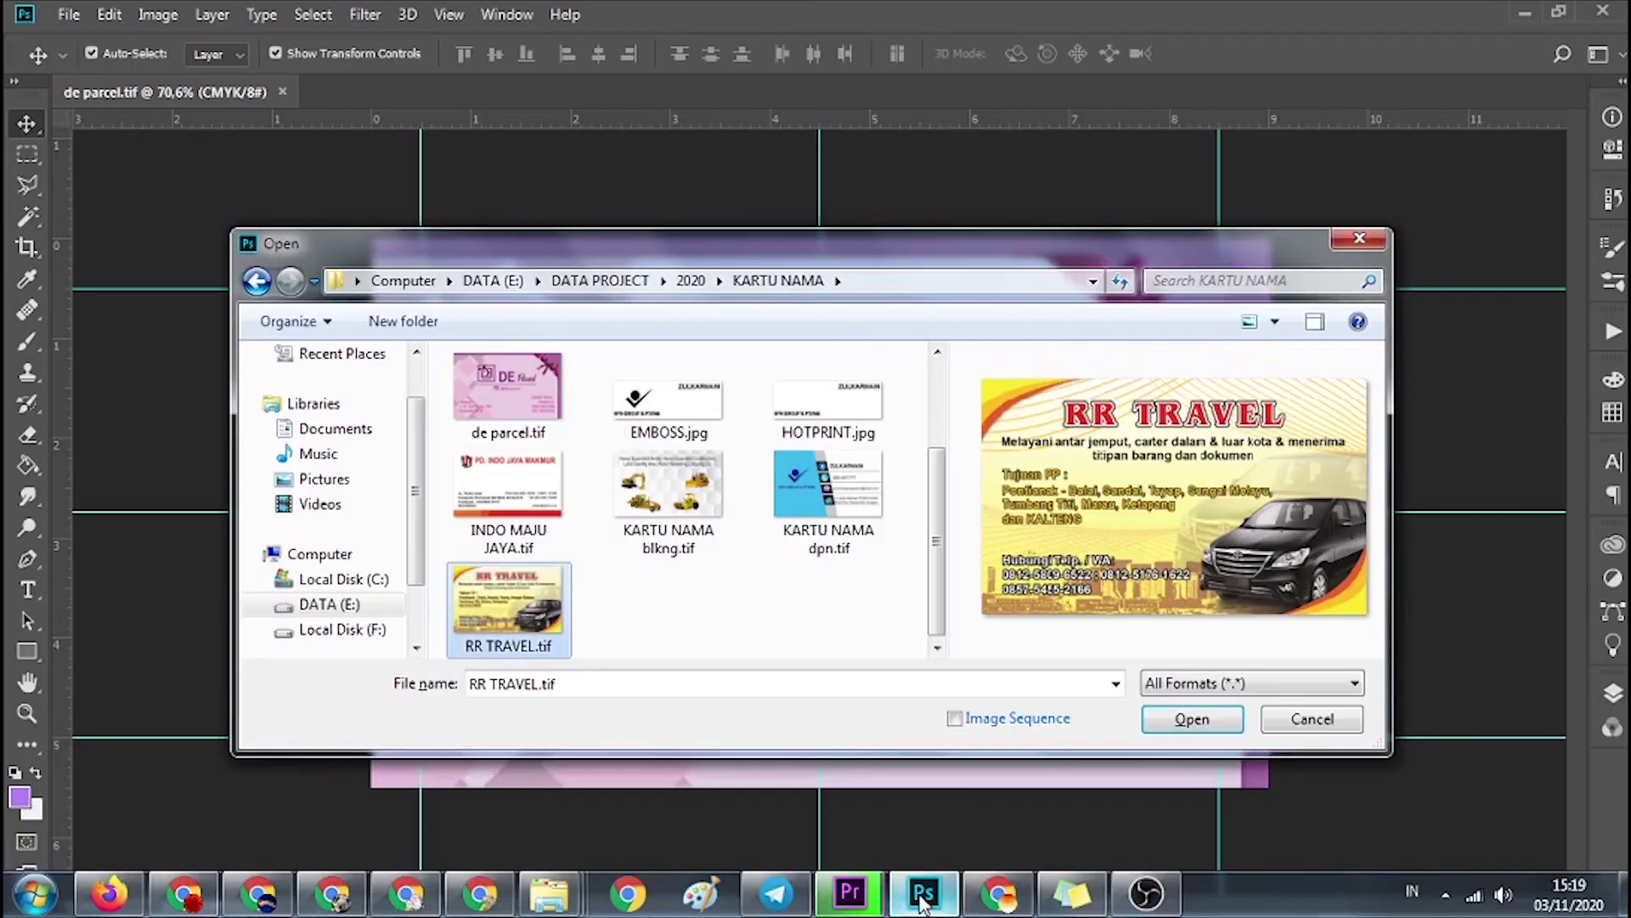
{"action": "left_click", "coordinate": [1328, 726]}
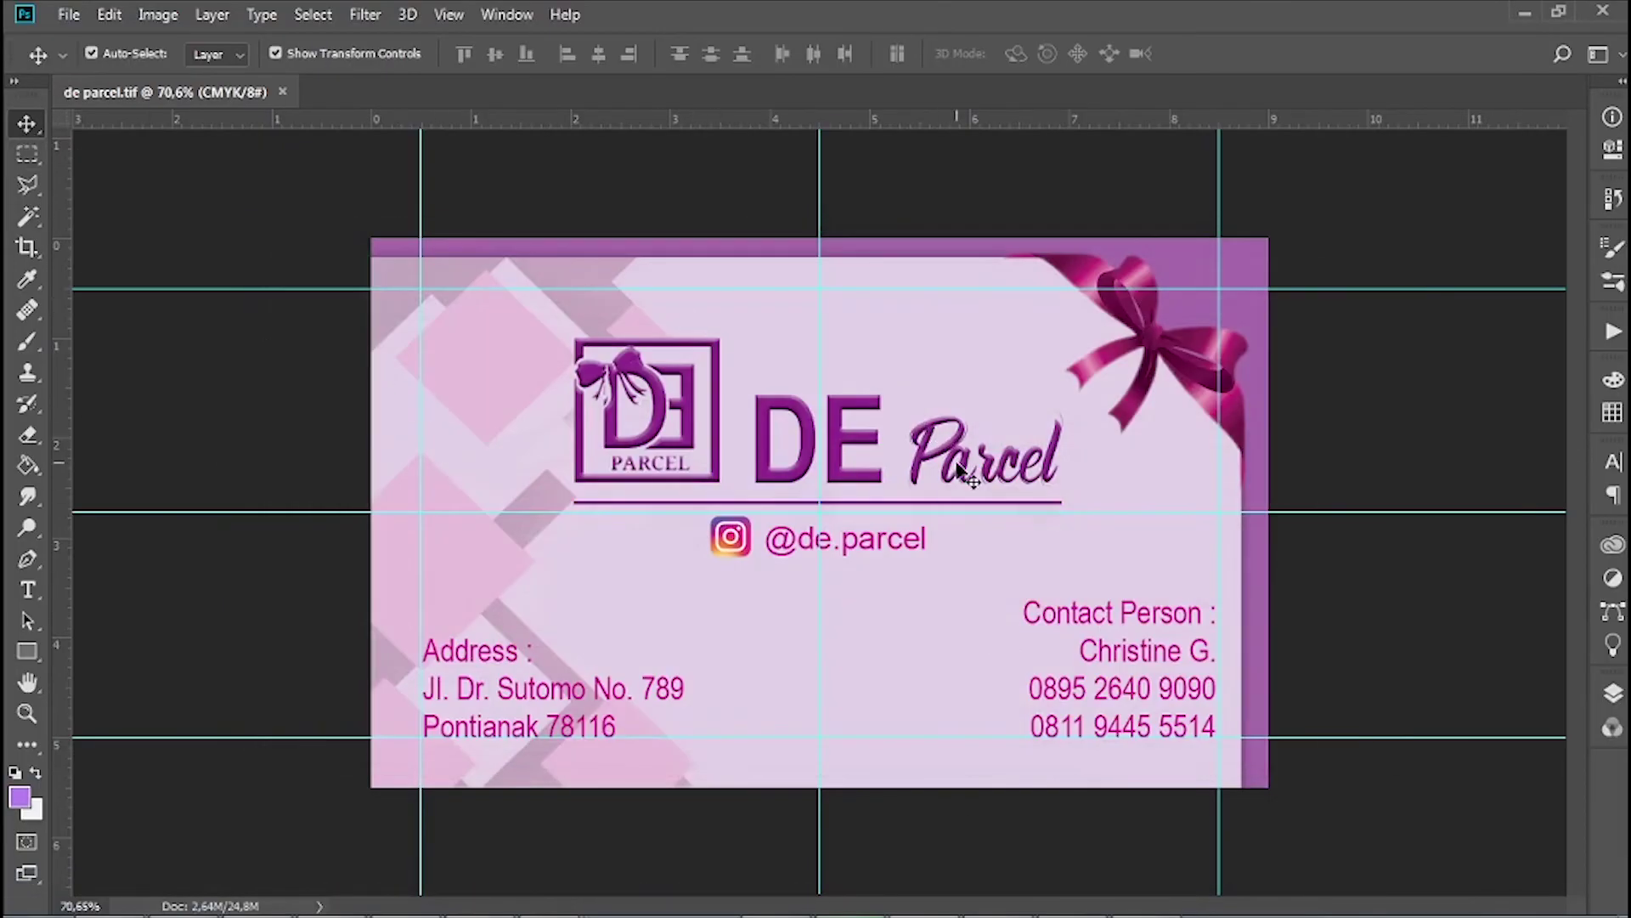
{"action": "left_click", "coordinate": [906, 543]}
{"action": "left_click", "coordinate": [1141, 648]}
{"action": "left_click", "coordinate": [1612, 462]}
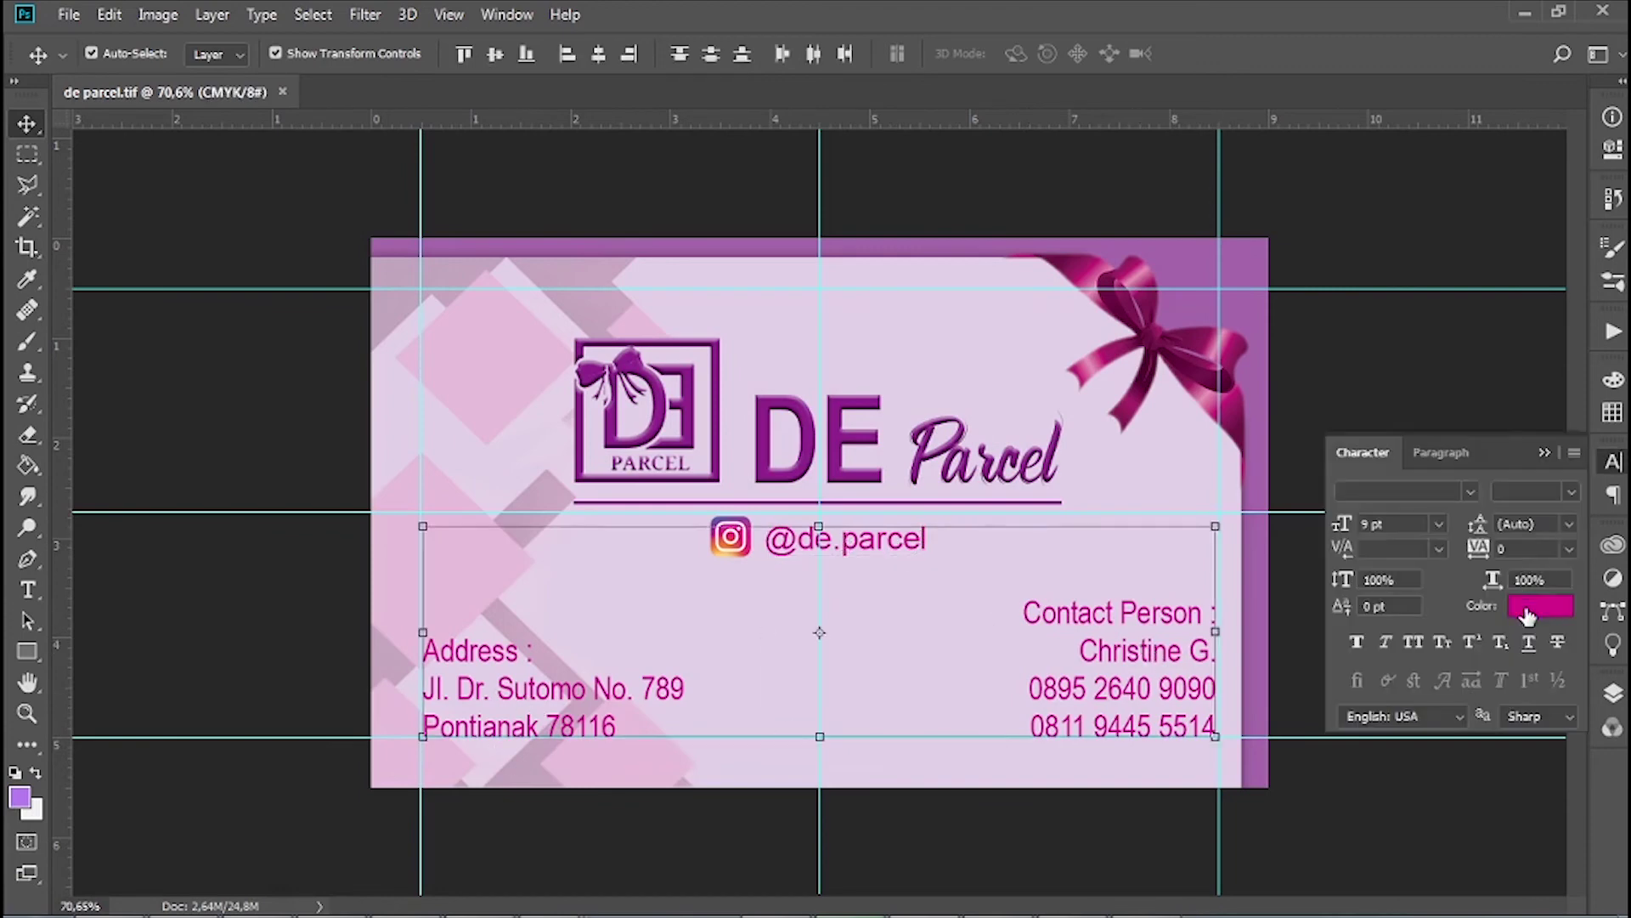
{"action": "left_click", "coordinate": [1544, 608]}
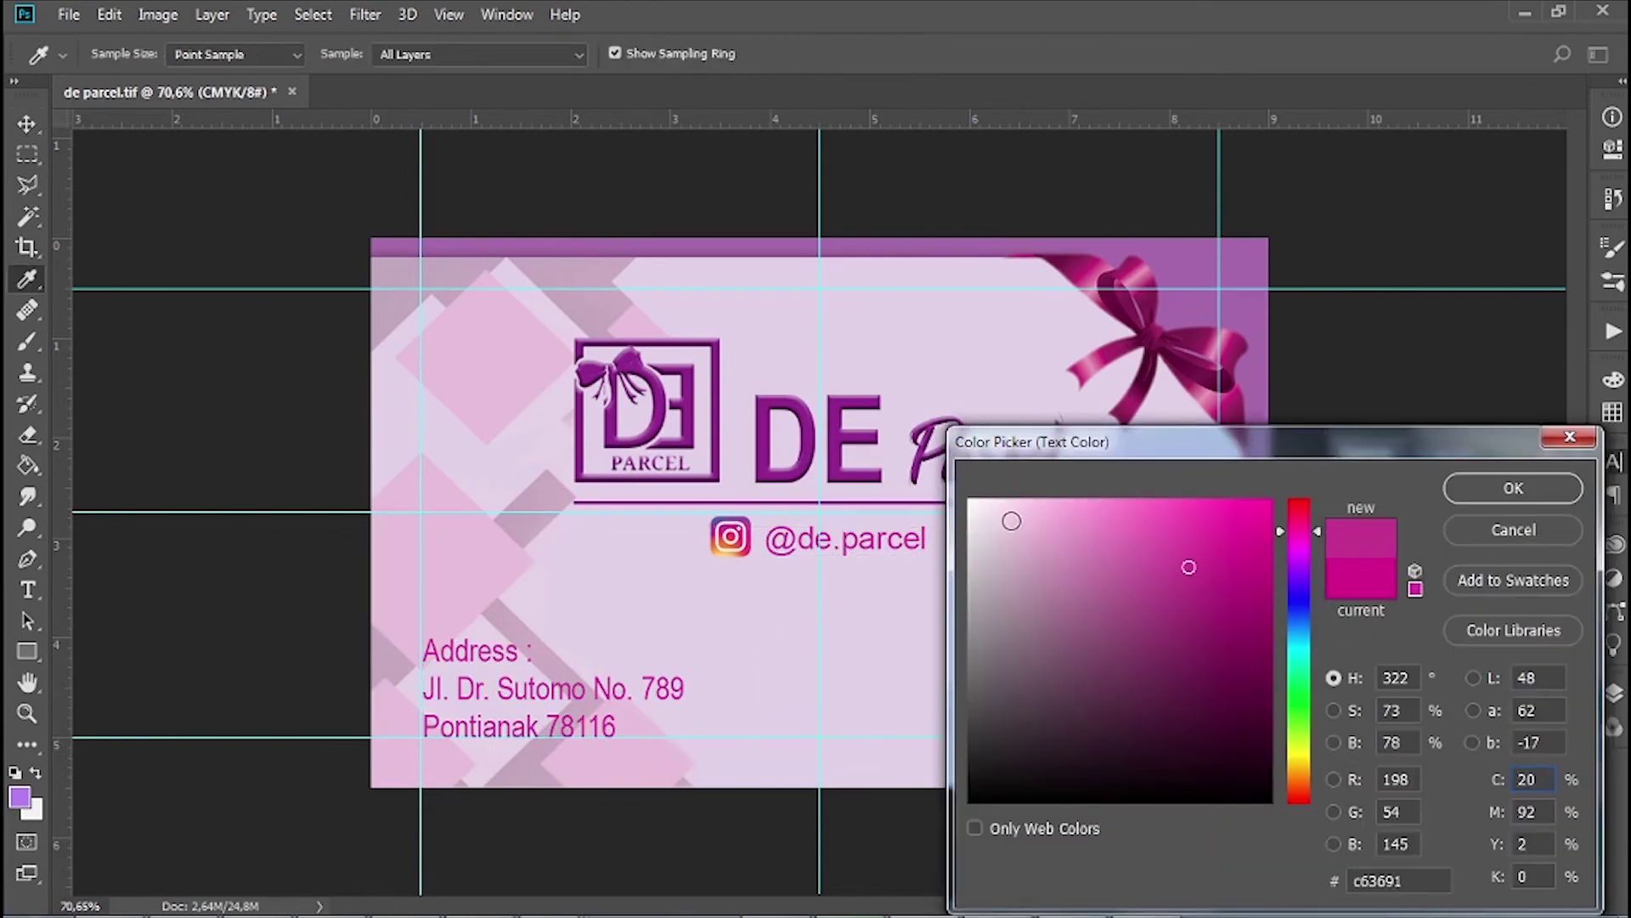
{"action": "left_click", "coordinate": [1495, 497]}
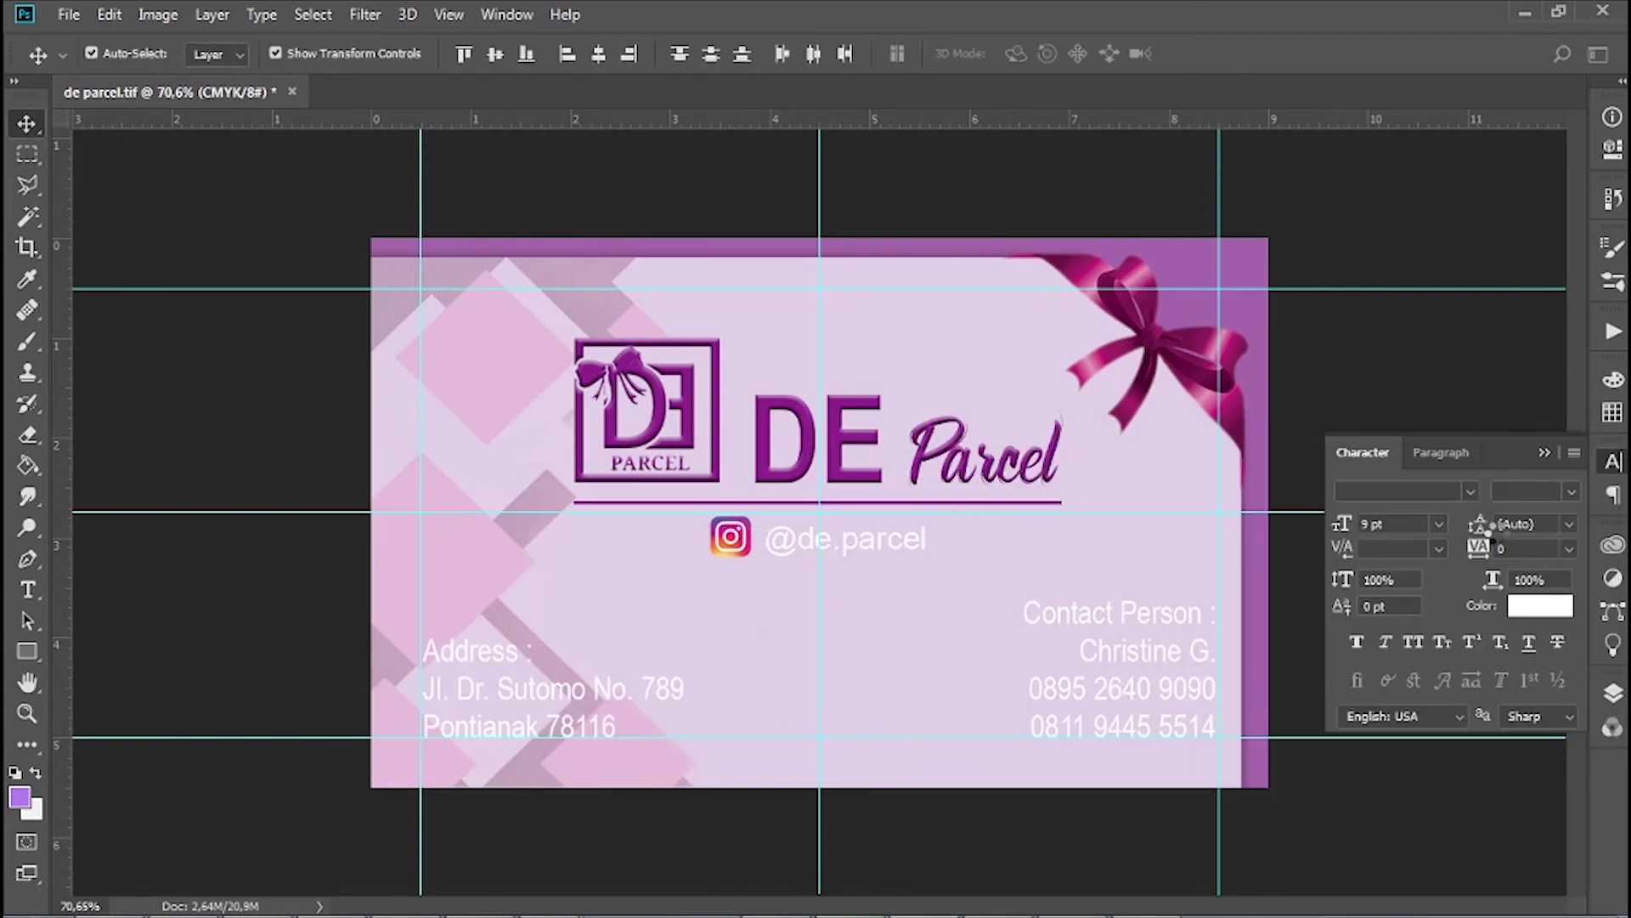
{"action": "left_click", "coordinate": [1539, 605]}
{"action": "left_click", "coordinate": [1000, 684]}
{"action": "left_click", "coordinate": [1514, 488]}
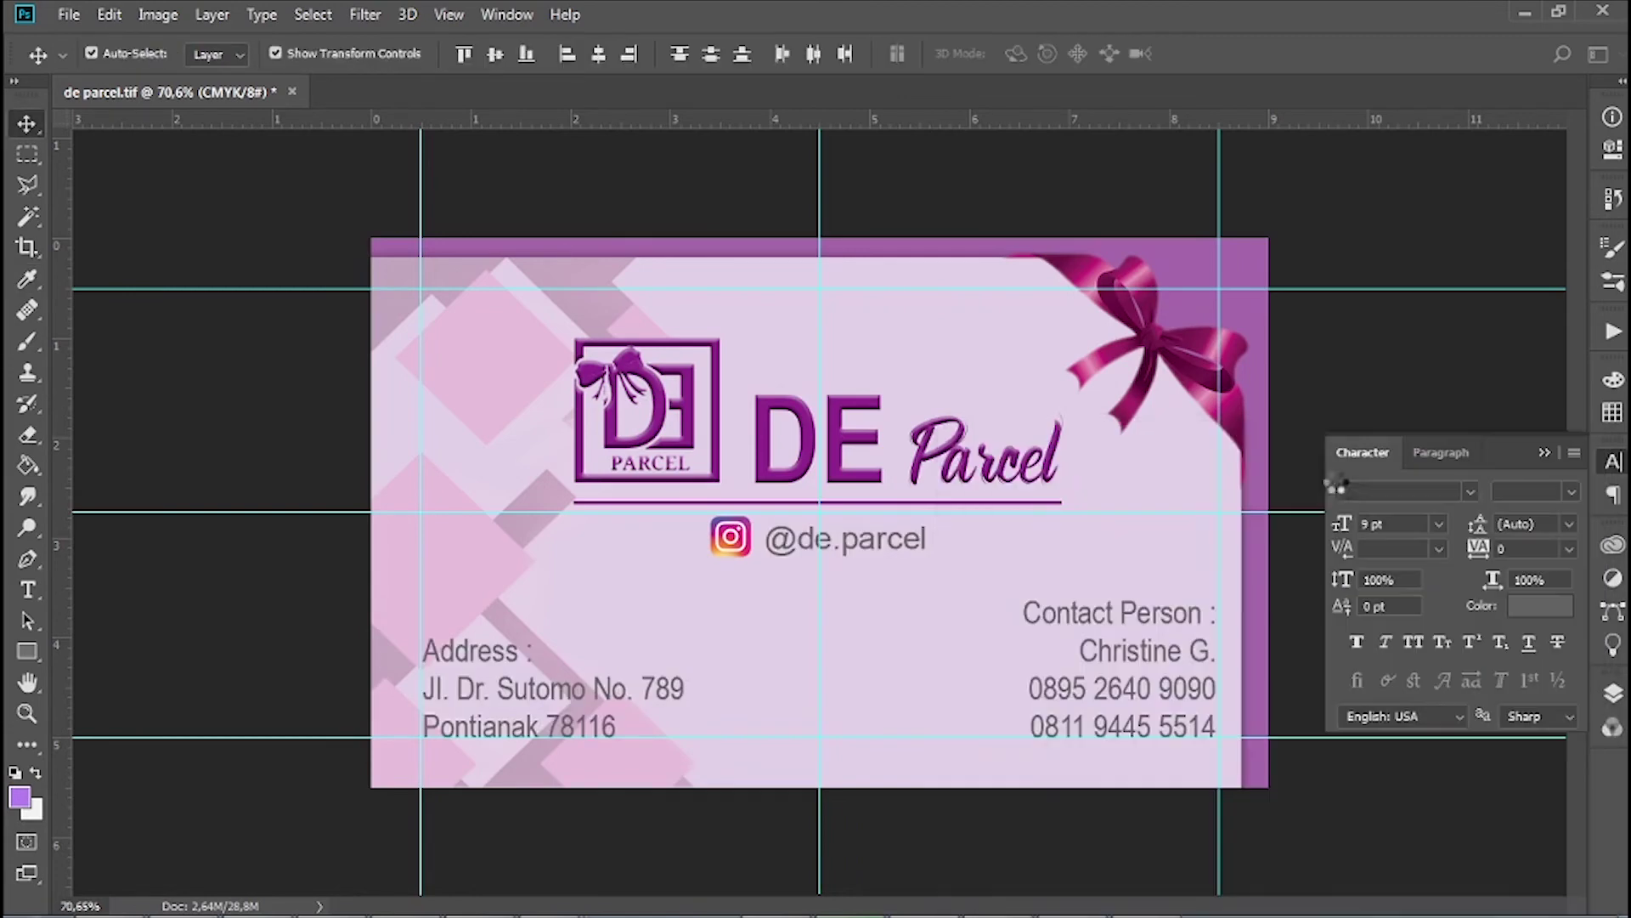
Make the contact person's name Arial Bold with tracking 20
{"action": "key", "text": "t"}
{"action": "mouse_move", "coordinate": [1078, 650]}
{"action": "left_mouse_down"}
{"action": "mouse_move", "coordinate": [1218, 648]}
{"action": "mouse_move", "coordinate": [1214, 614]}
{"action": "left_mouse_up"}
{"action": "left_click", "coordinate": [1571, 491]}
{"action": "left_click", "coordinate": [1511, 572]}
{"action": "type", "text": "20"}
{"action": "left_click", "coordinate": [1118, 651]}
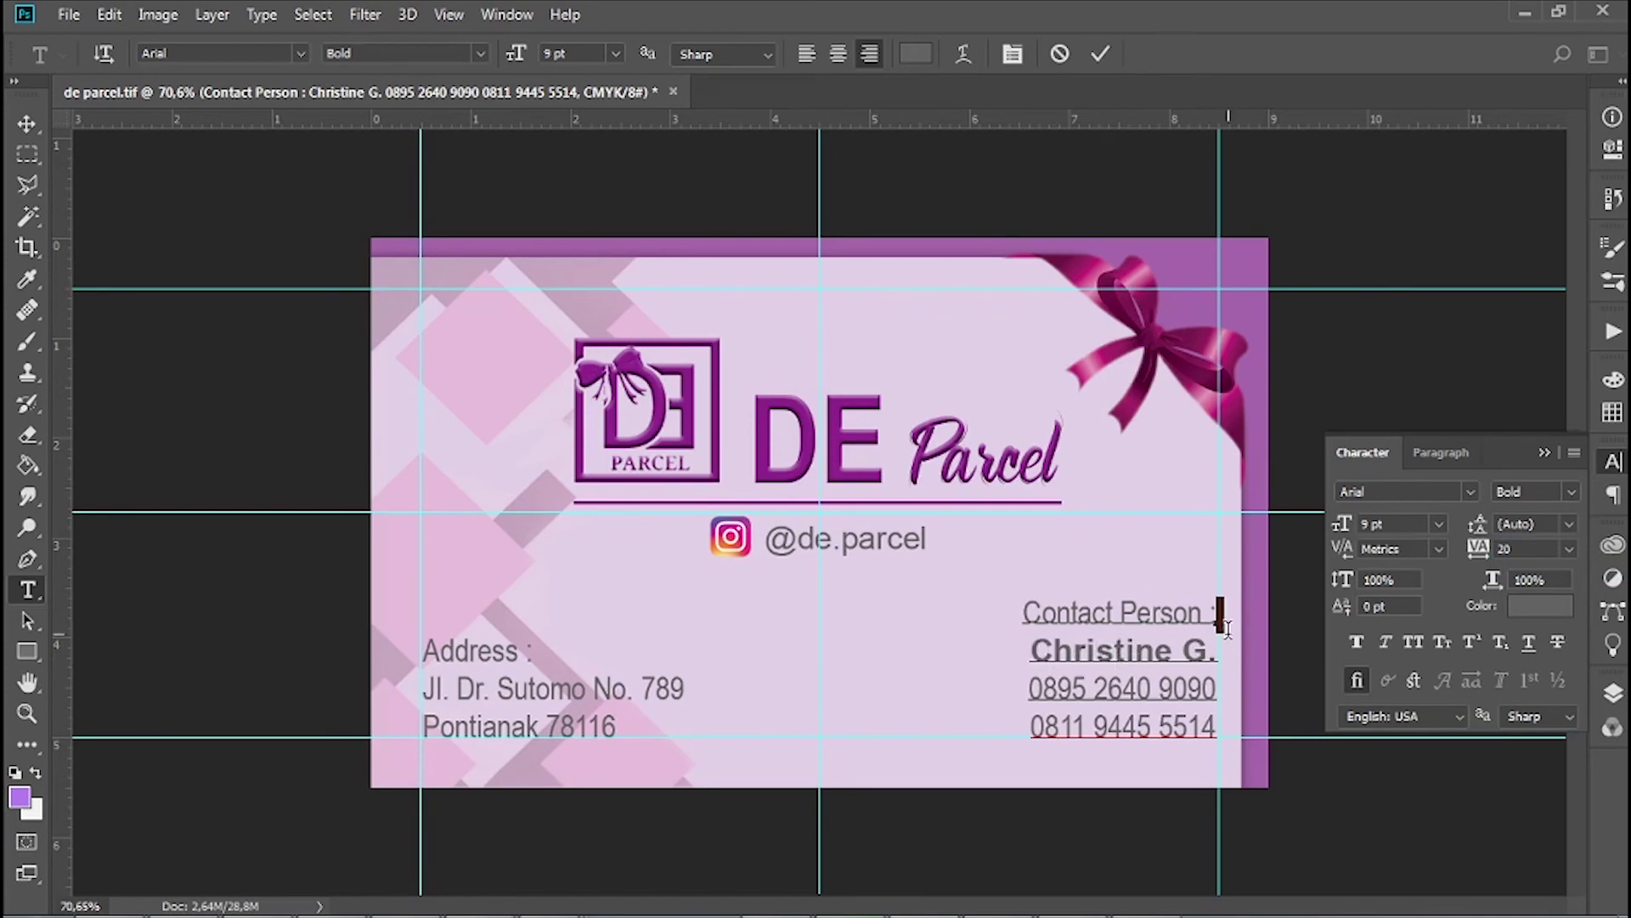
Colour the contact person's name purple, commit the text, and bring up the Open dialog
{"action": "left_click", "coordinate": [1540, 605]}
{"action": "left_click", "coordinate": [1275, 492]}
{"action": "left_click", "coordinate": [1297, 501]}
{"action": "left_click", "coordinate": [1513, 485]}
{"action": "left_click_drag", "start_coordinate": [1037, 650], "coordinate": [1217, 650]}
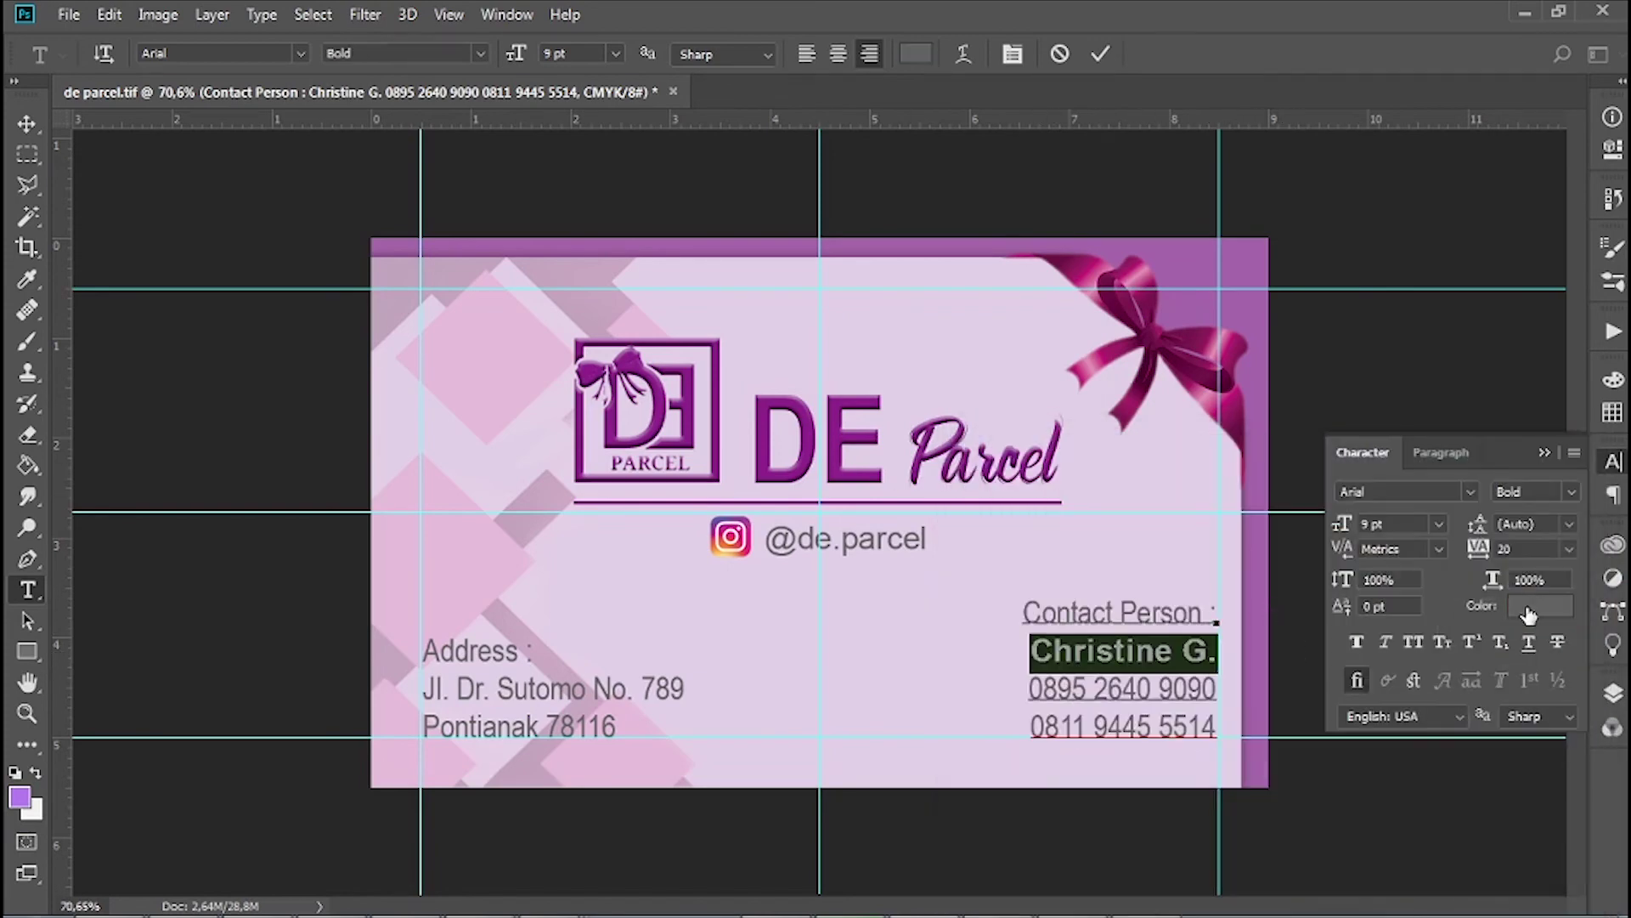
{"action": "left_click", "coordinate": [1540, 605]}
{"action": "left_click", "coordinate": [846, 425]}
{"action": "left_click", "coordinate": [1515, 485]}
{"action": "key", "text": "ctrl+Return"}
{"action": "key", "text": "v"}
{"action": "key", "text": "ctrl+Return"}
{"action": "key", "text": "v"}
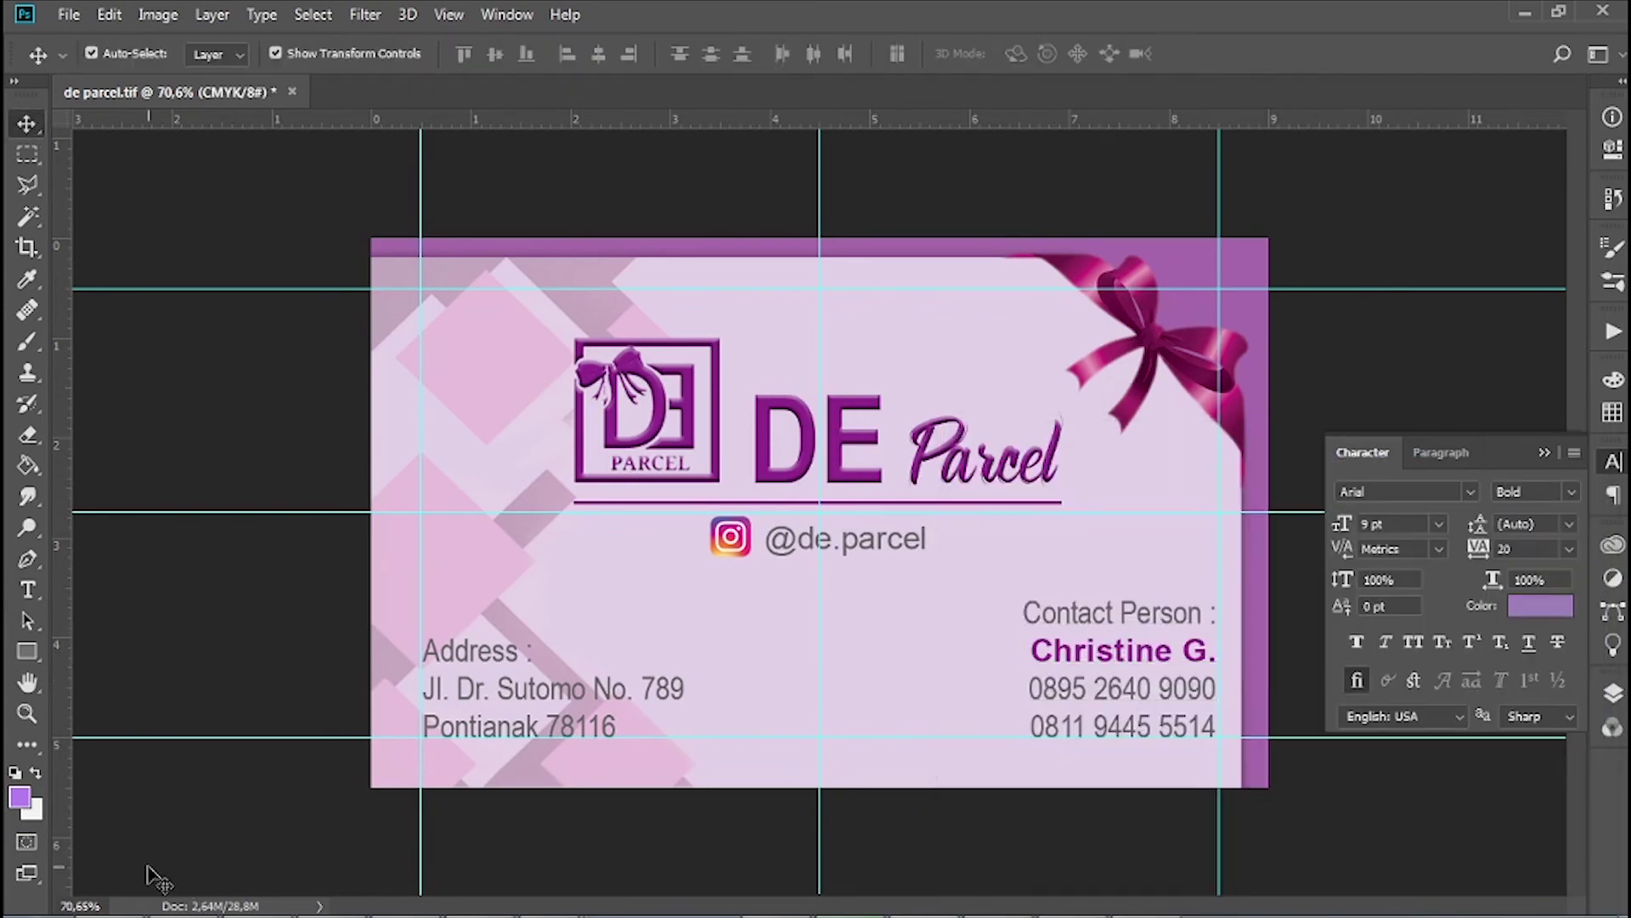
{"action": "key", "text": "ctrl+o"}
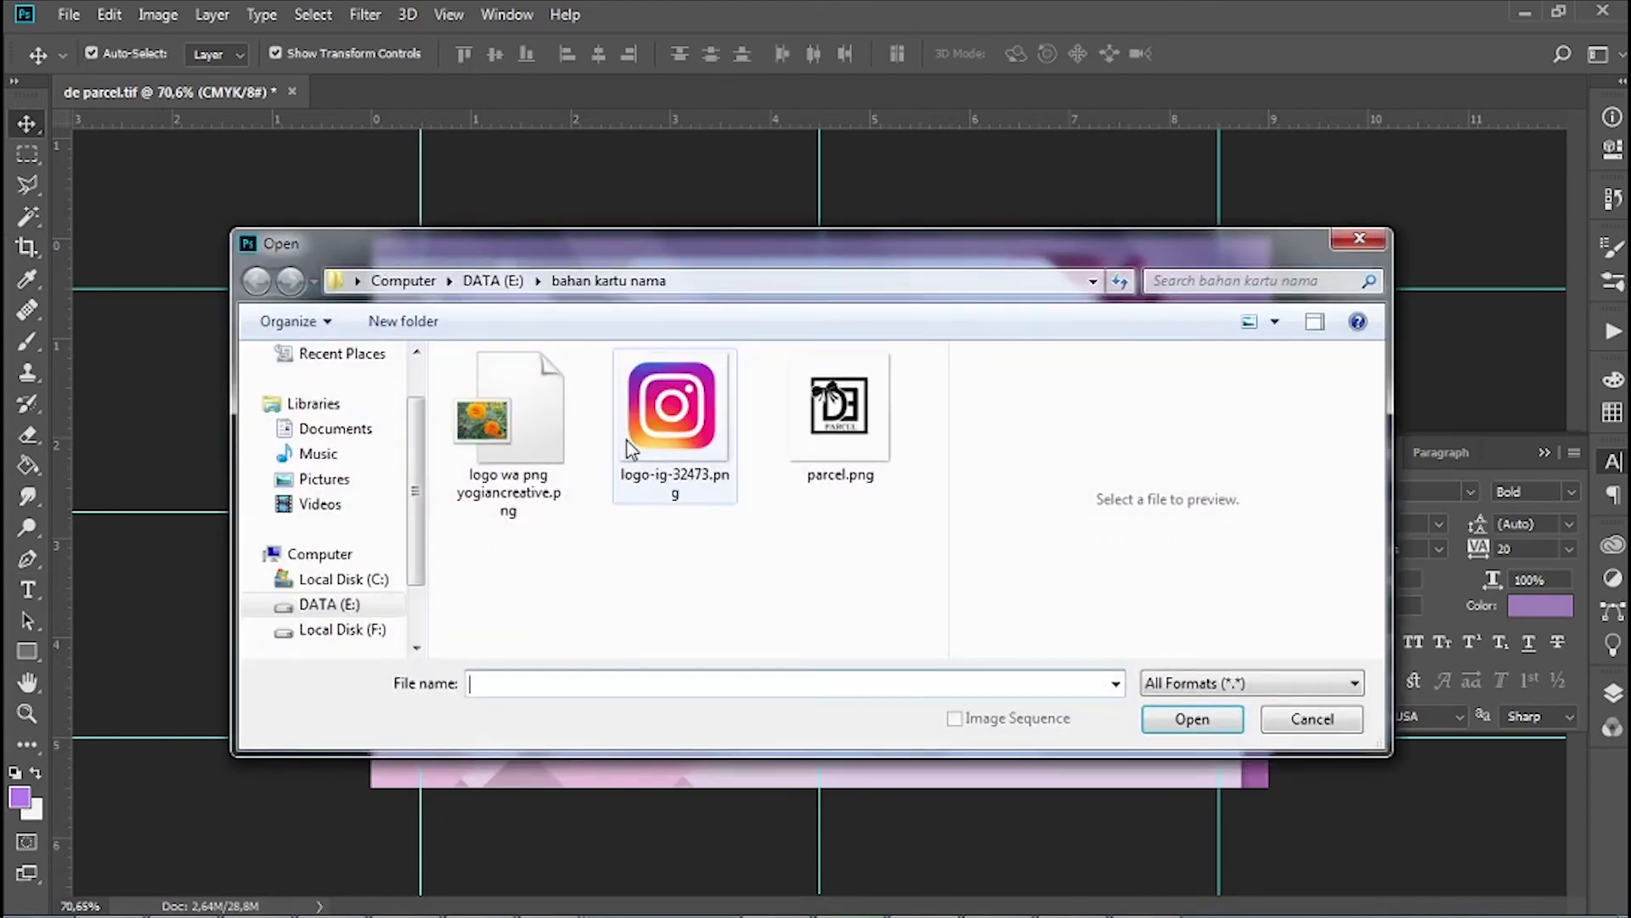
Open the WhatsApp logo PNG, drag it into de parcel.tif, and begin scaling it down
{"action": "left_click", "coordinate": [533, 432]}
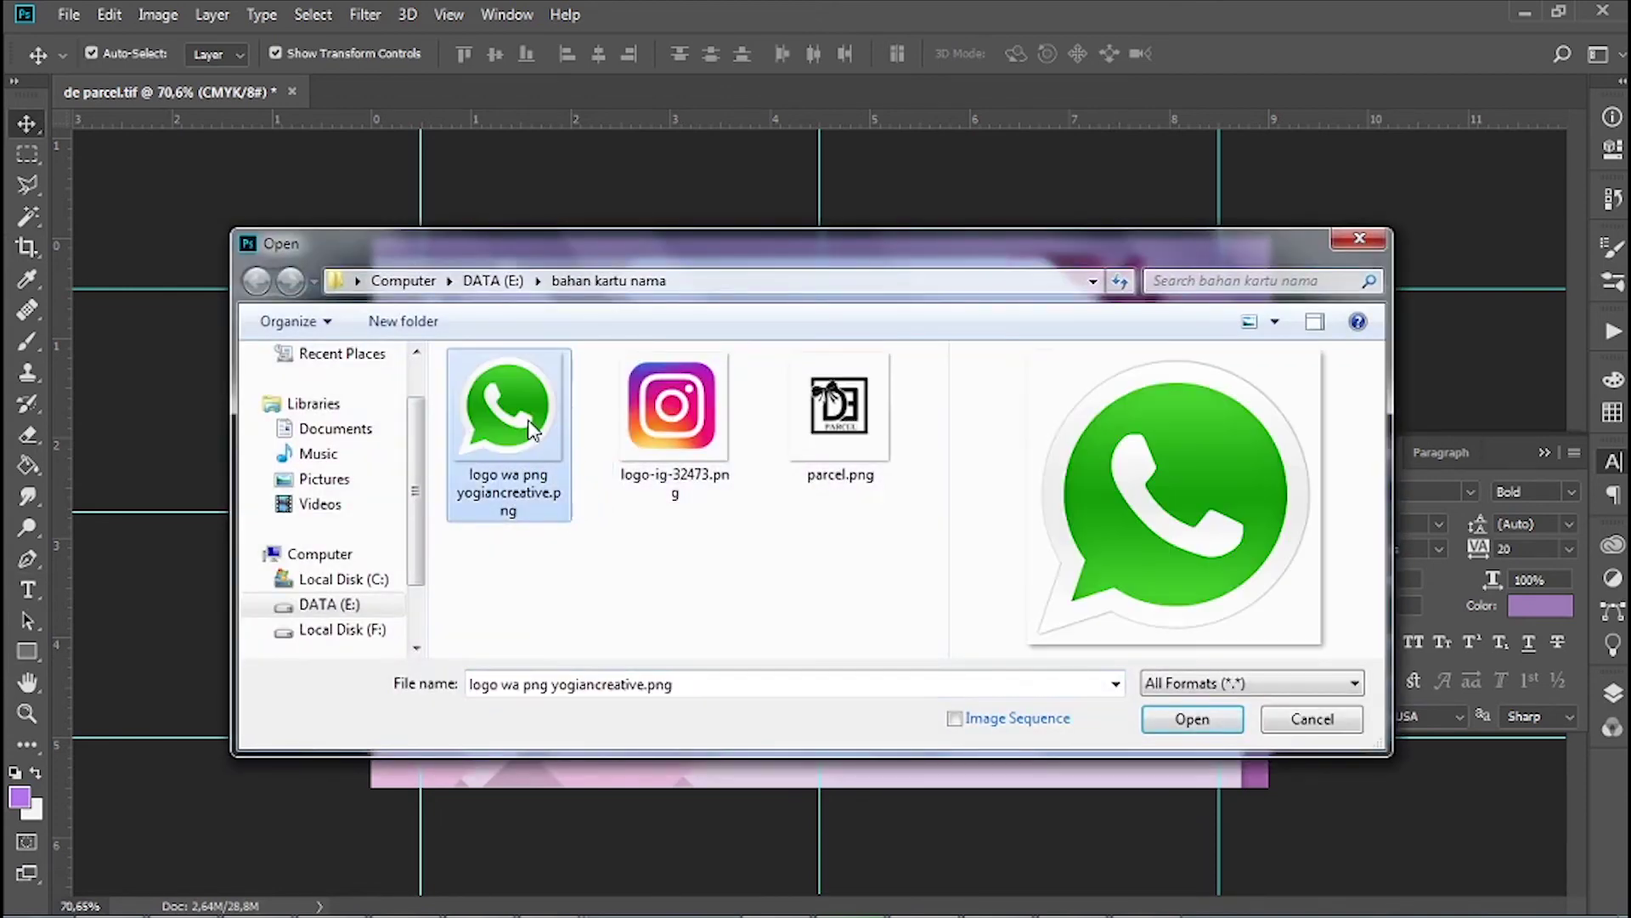
{"action": "double_click", "coordinate": [533, 432]}
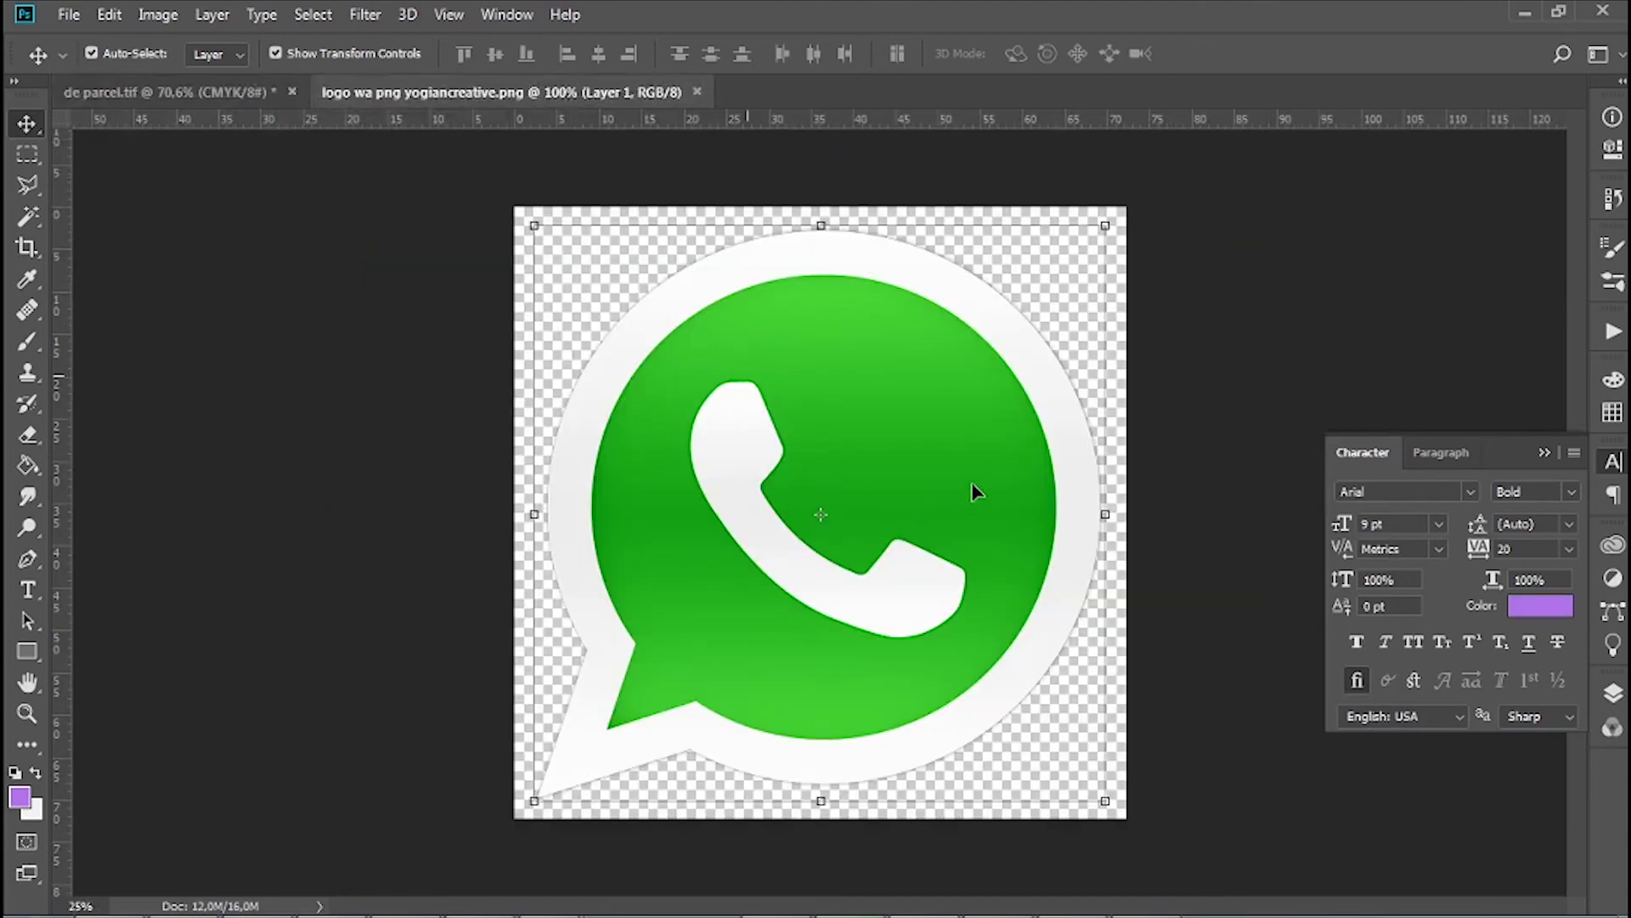
{"action": "mouse_move", "coordinate": [971, 482]}
{"action": "left_mouse_down"}
{"action": "mouse_move", "coordinate": [971, 663]}
{"action": "mouse_move", "coordinate": [958, 655]}
{"action": "left_mouse_up"}
{"action": "key", "text": "ctrl+minus"}
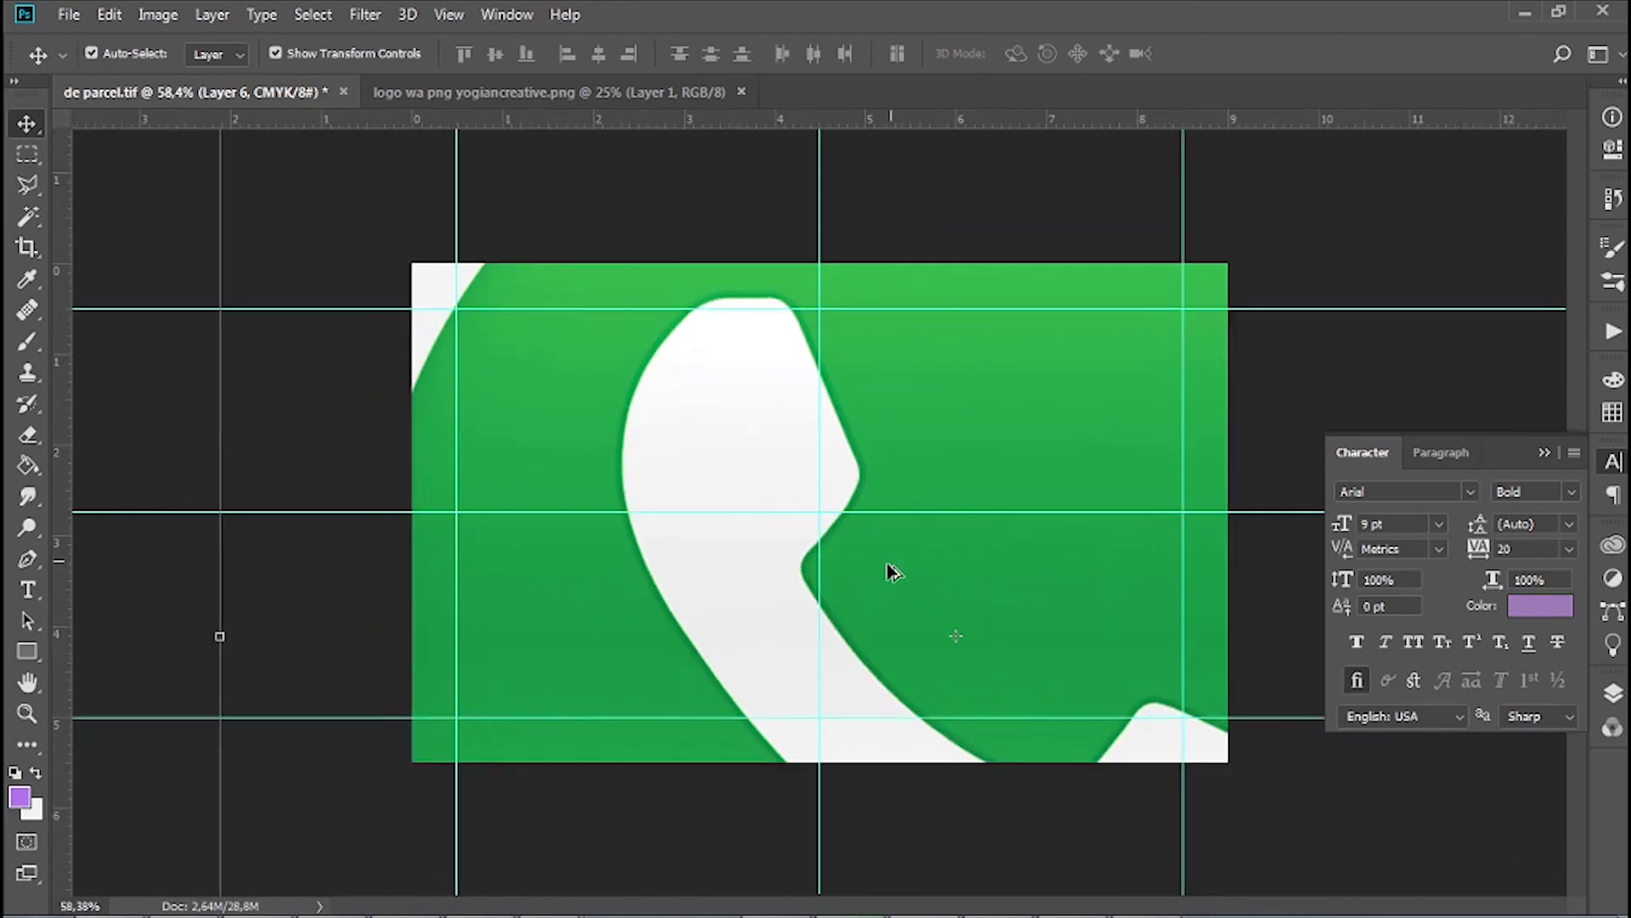
{"action": "scroll", "coordinate": [893, 571], "scroll_direction": "down", "scroll_amount": 3}
{"action": "scroll", "coordinate": [885, 555], "scroll_direction": "down", "scroll_amount": 2}
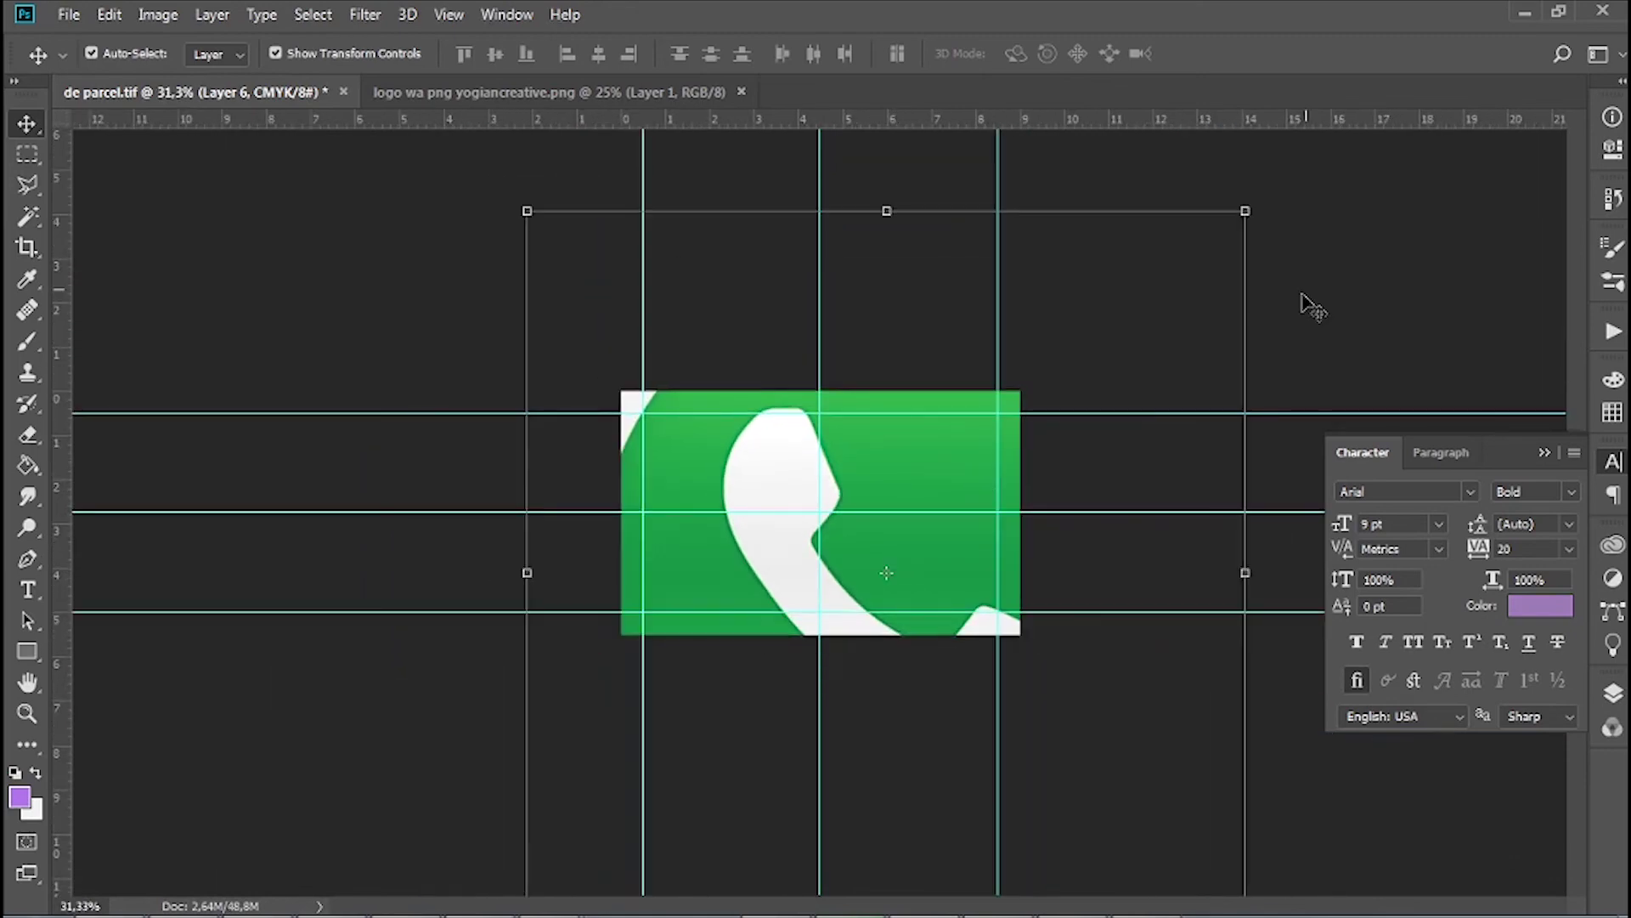
{"action": "mouse_move", "coordinate": [1245, 210]}
{"action": "left_mouse_down"}
{"action": "mouse_move", "coordinate": [1114, 276]}
{"action": "mouse_move", "coordinate": [801, 587]}
{"action": "mouse_move", "coordinate": [942, 551]}
{"action": "left_mouse_up"}
{"action": "scroll", "coordinate": [1009, 553], "scroll_direction": "up", "scroll_amount": 1}
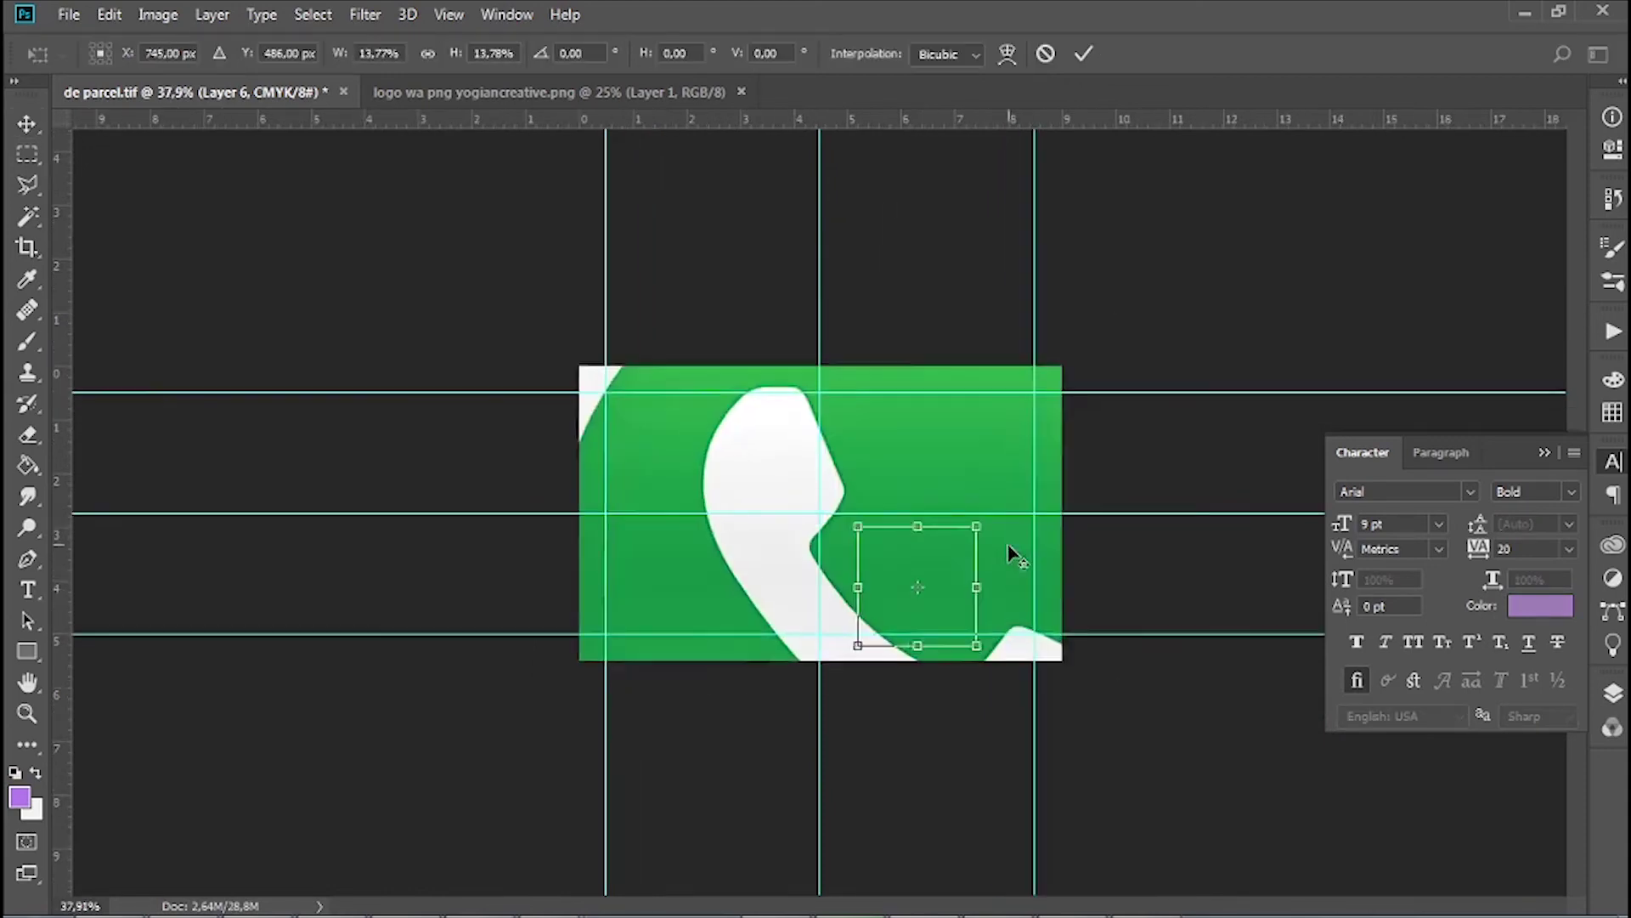
{"action": "scroll", "coordinate": [1012, 557], "scroll_direction": "up", "scroll_amount": 2}
{"action": "scroll", "coordinate": [1087, 595], "scroll_direction": "up", "scroll_amount": 2}
{"action": "scroll", "coordinate": [1096, 586], "scroll_direction": "up", "scroll_amount": 1}
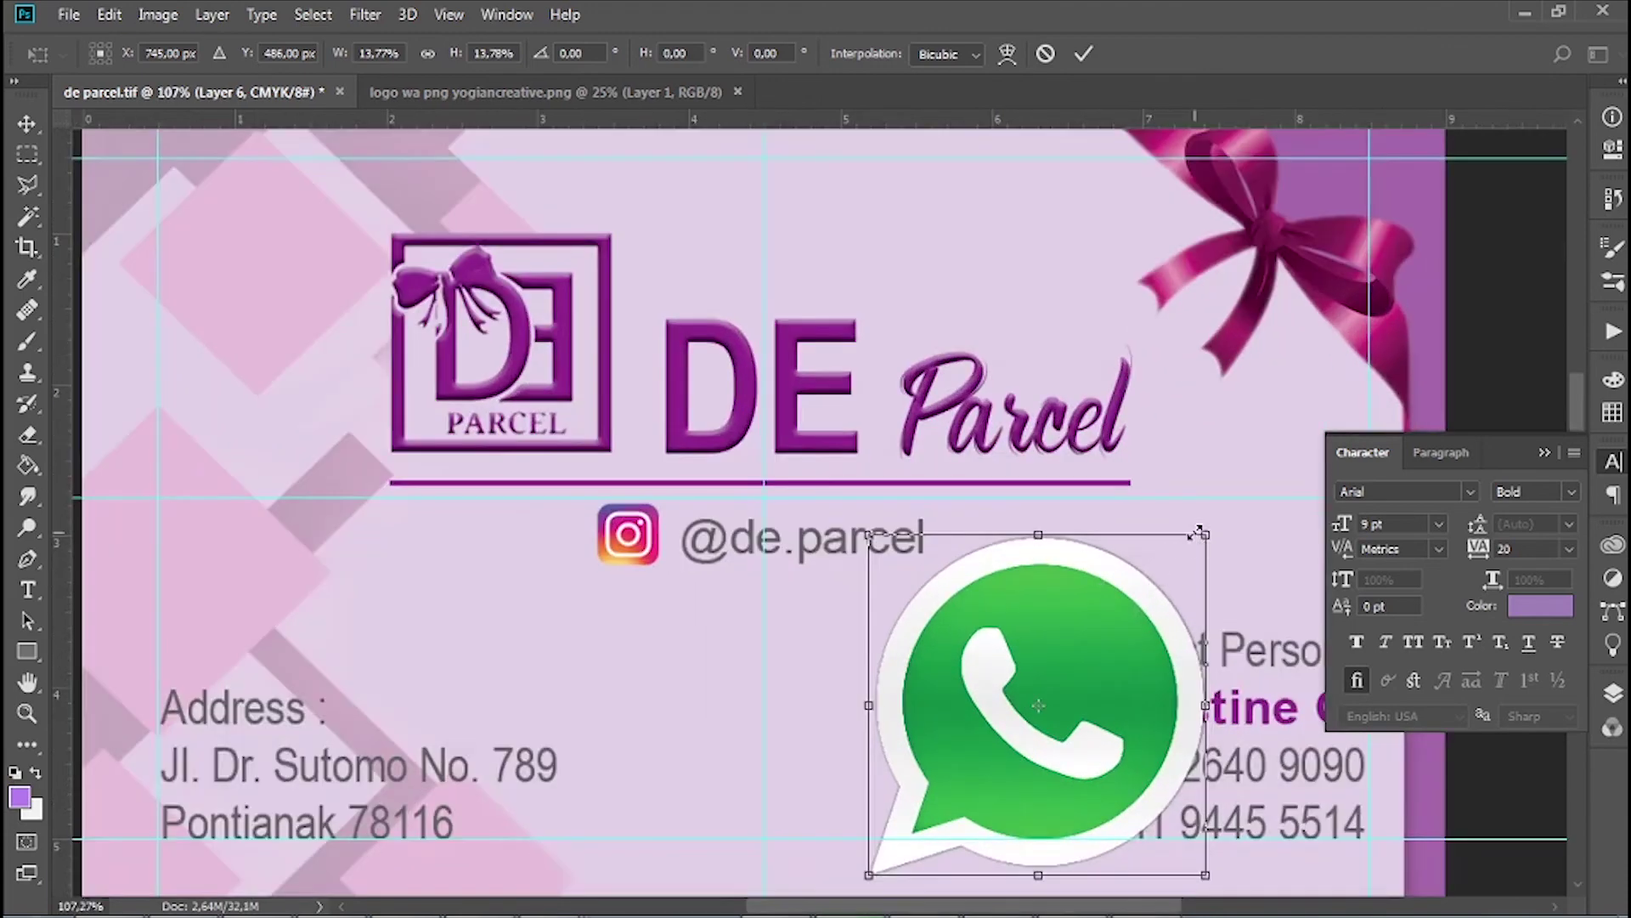
Scale the WhatsApp logo to a small icon left of the first phone number and apply it
{"action": "scroll", "coordinate": [934, 493], "scroll_direction": "up", "scroll_amount": 1}
{"action": "mouse_move", "coordinate": [979, 409]}
{"action": "left_mouse_down"}
{"action": "mouse_move", "coordinate": [715, 702]}
{"action": "mouse_move", "coordinate": [388, 418]}
{"action": "left_mouse_up"}
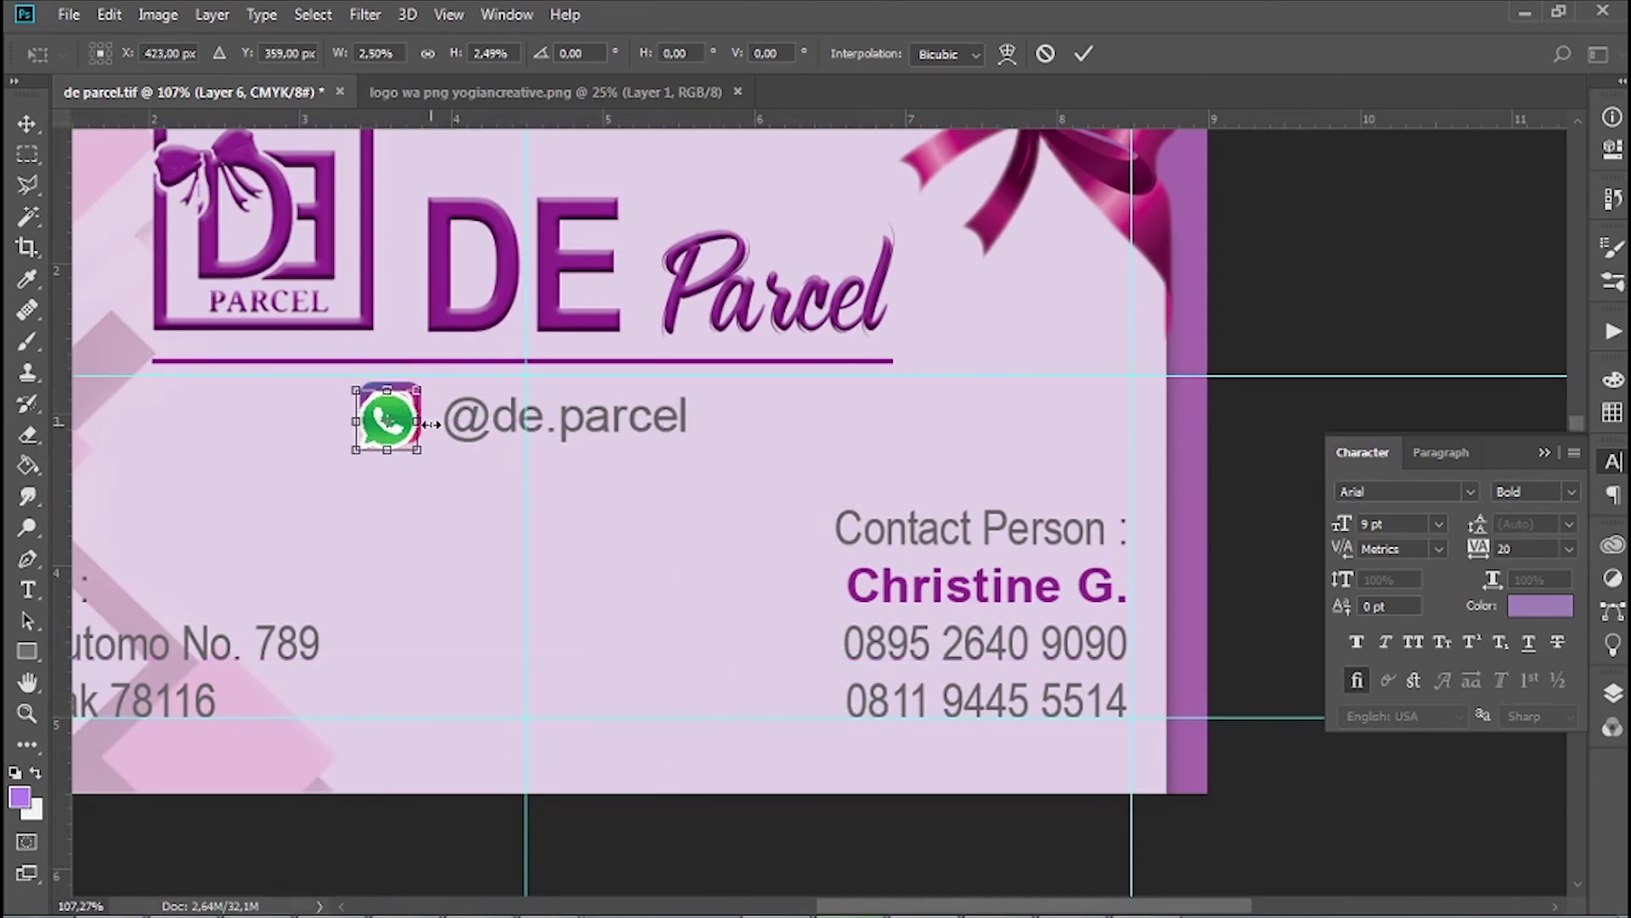
{"action": "key", "text": "Up"}
{"action": "key", "text": "Up"}
{"action": "key", "text": "Up"}
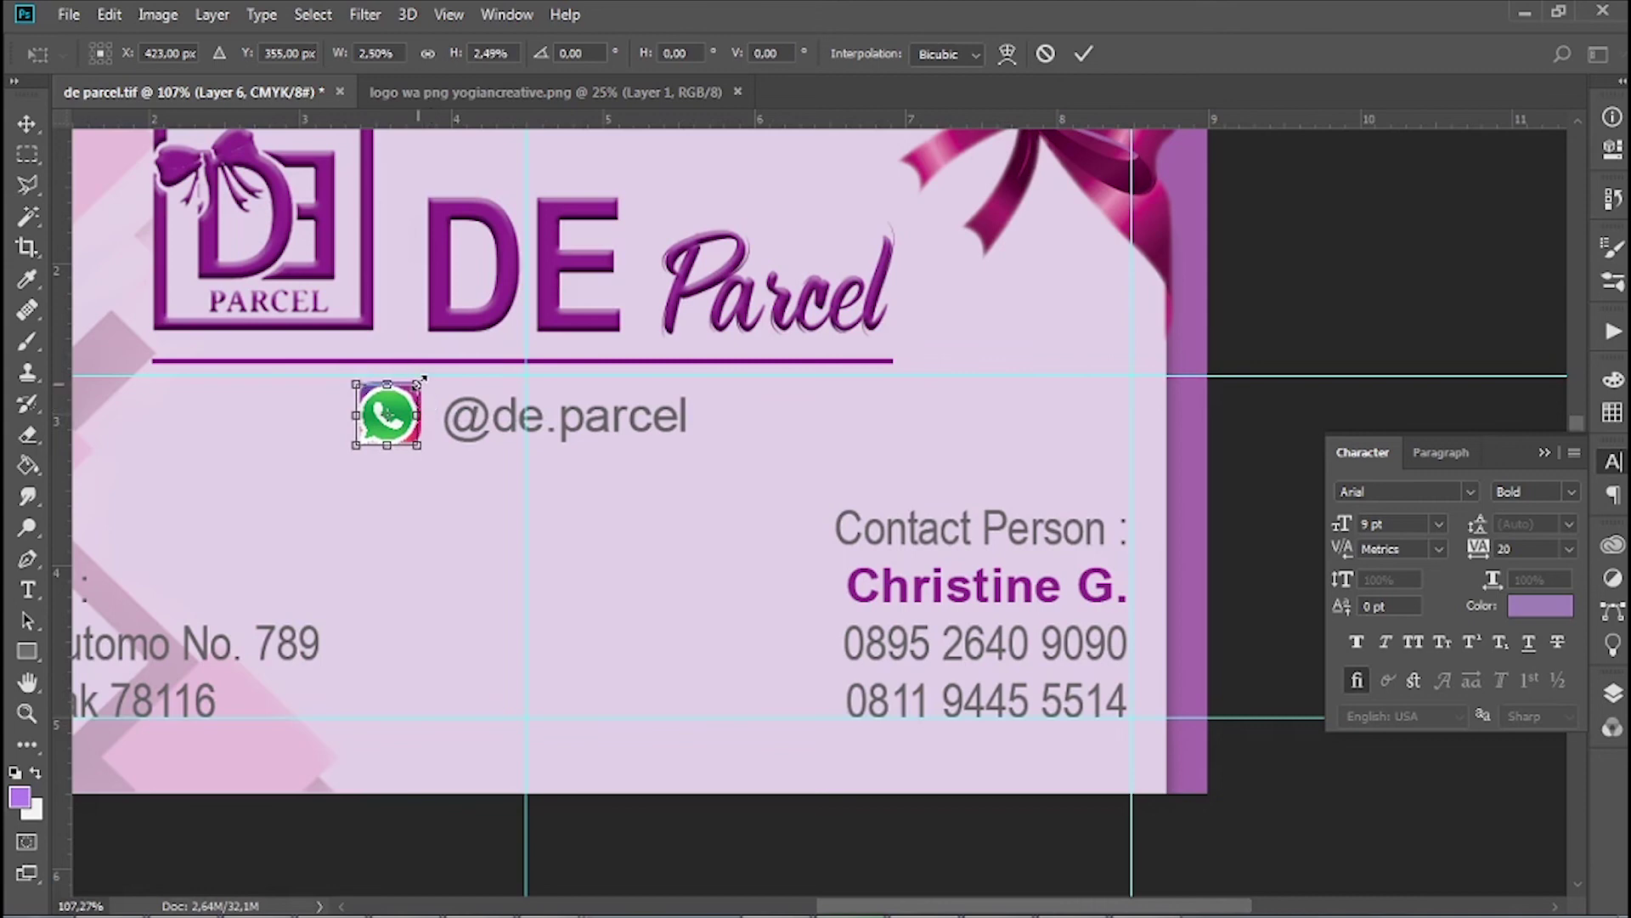
{"action": "left_click_drag", "start_coordinate": [422, 381], "coordinate": [829, 633]}
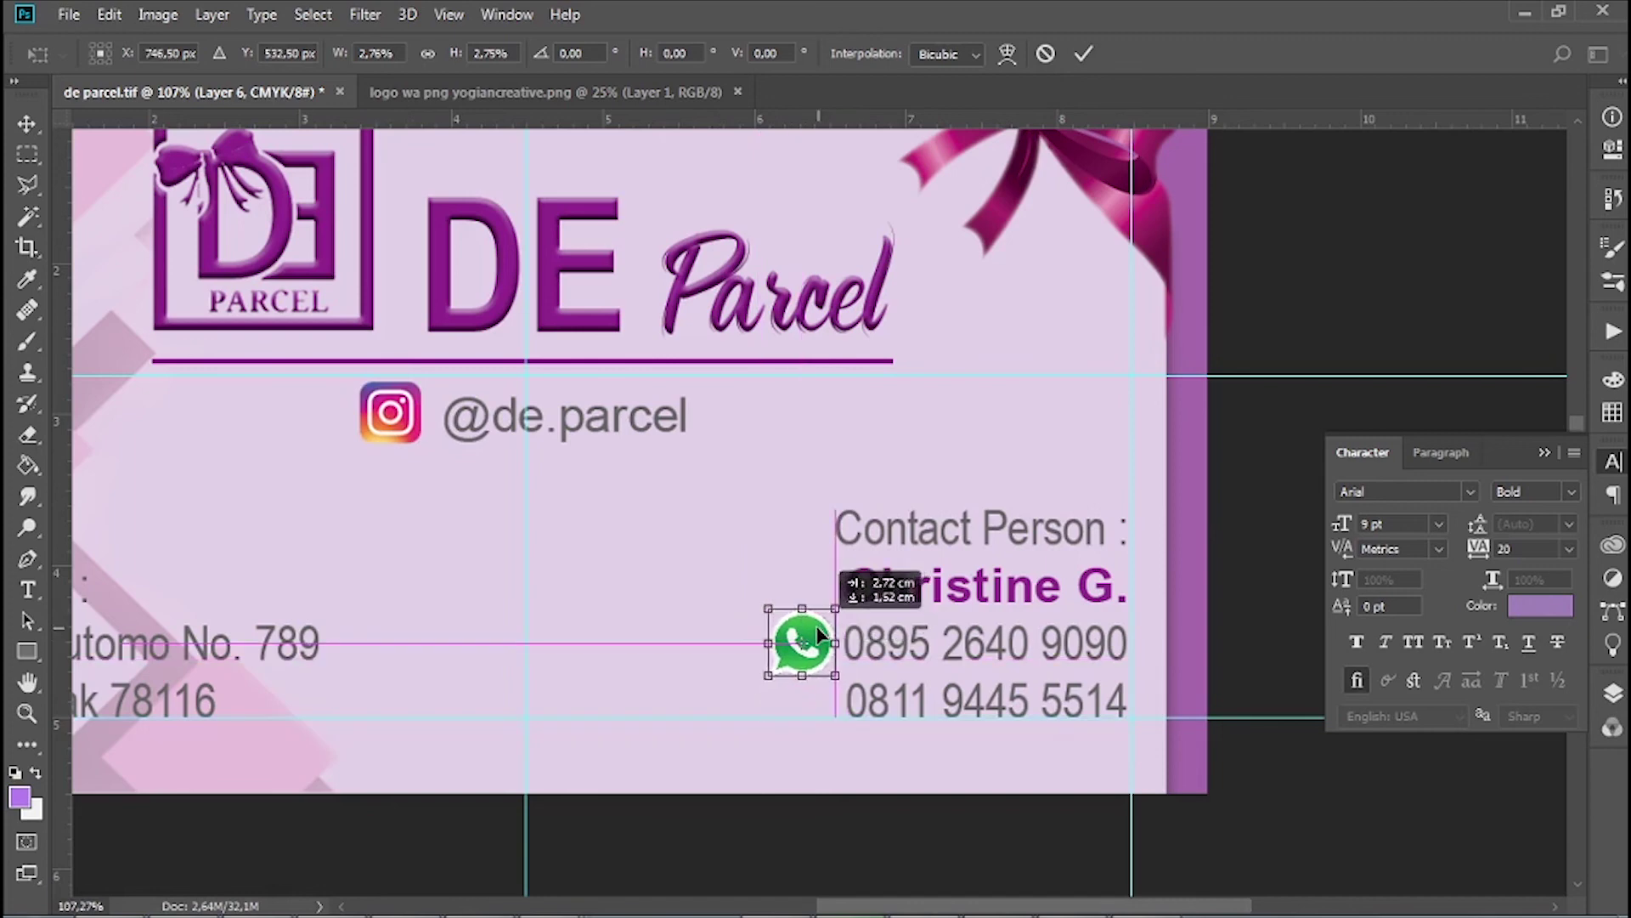
{"action": "left_click_drag", "start_coordinate": [829, 633], "coordinate": [827, 669]}
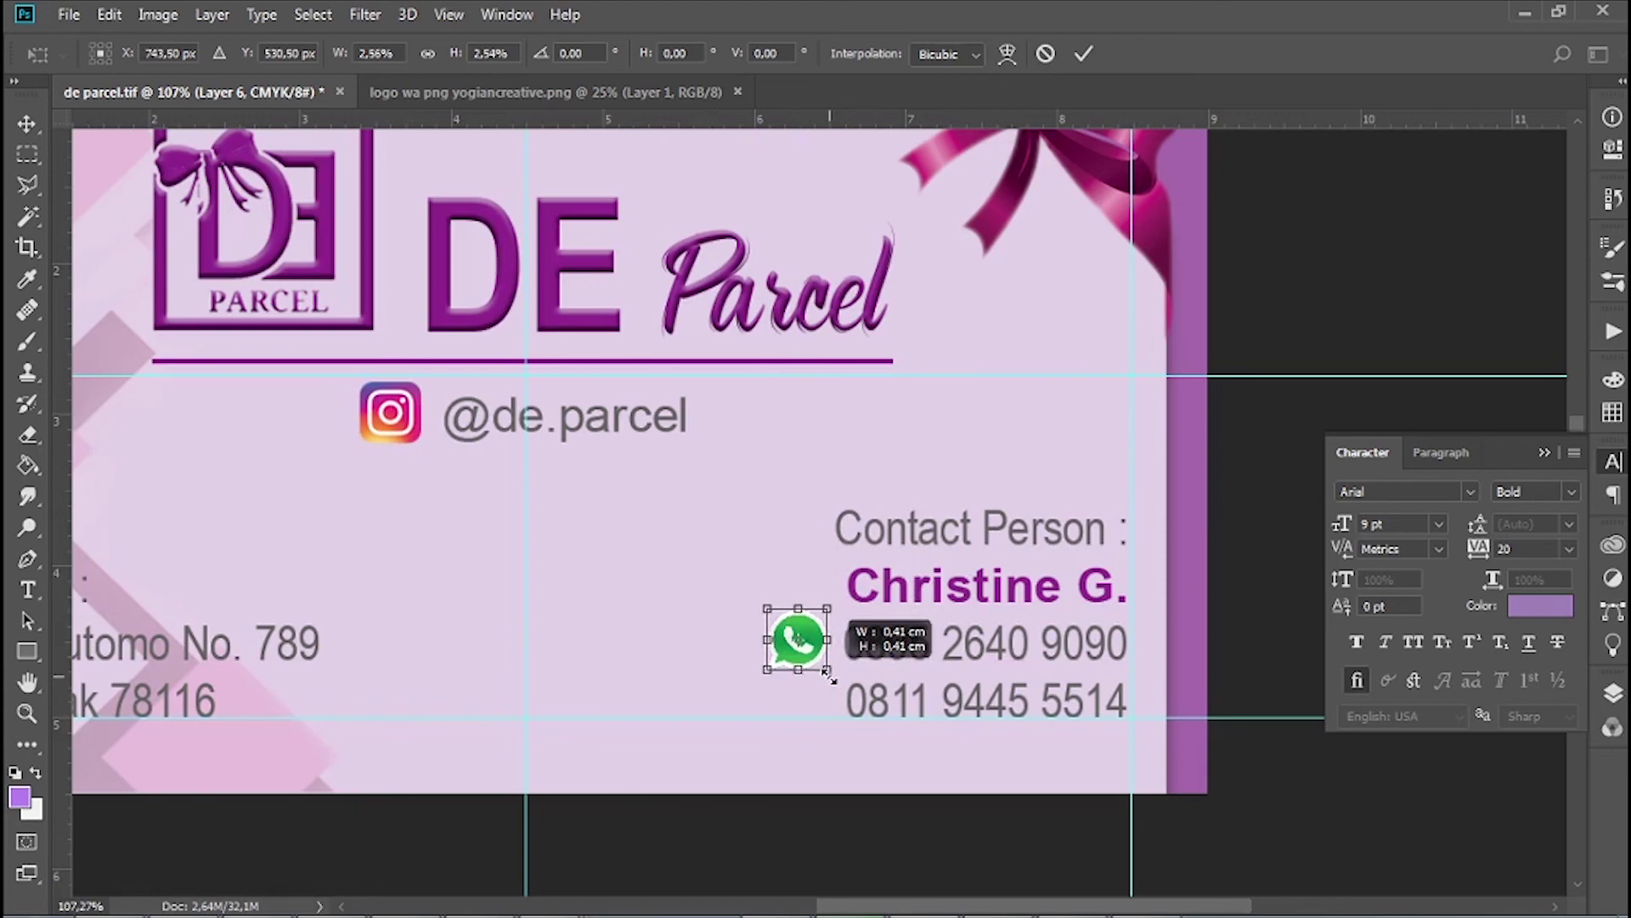
{"action": "key", "text": "shift+Right"}
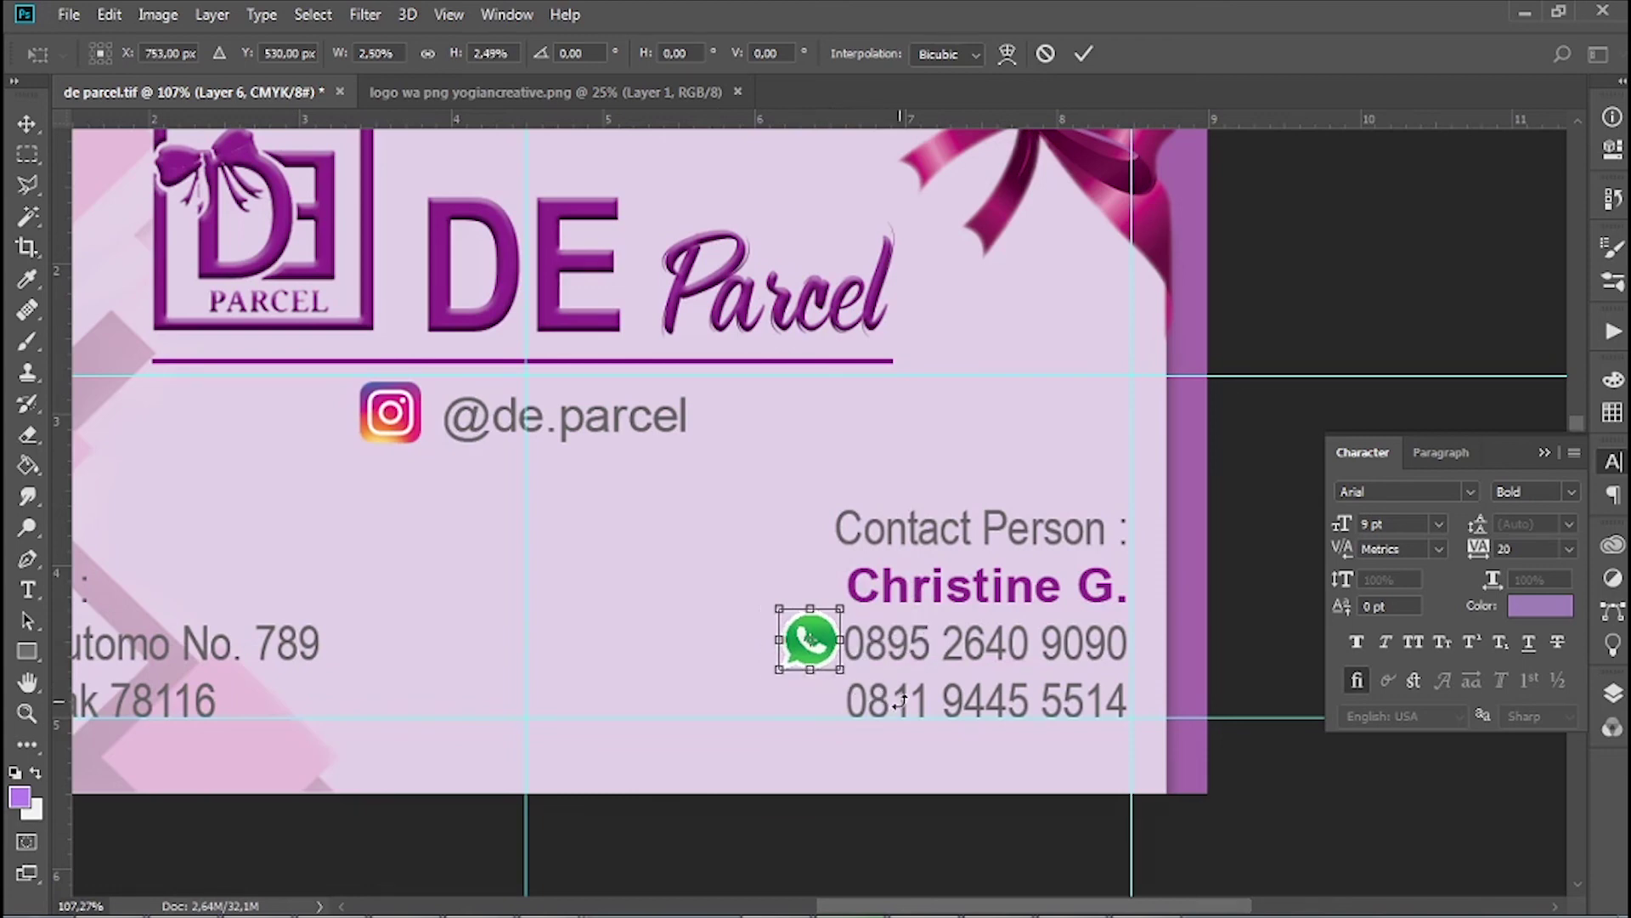
{"action": "key", "text": "shift+Left"}
{"action": "key", "text": "Right"}
{"action": "key", "text": "Right"}
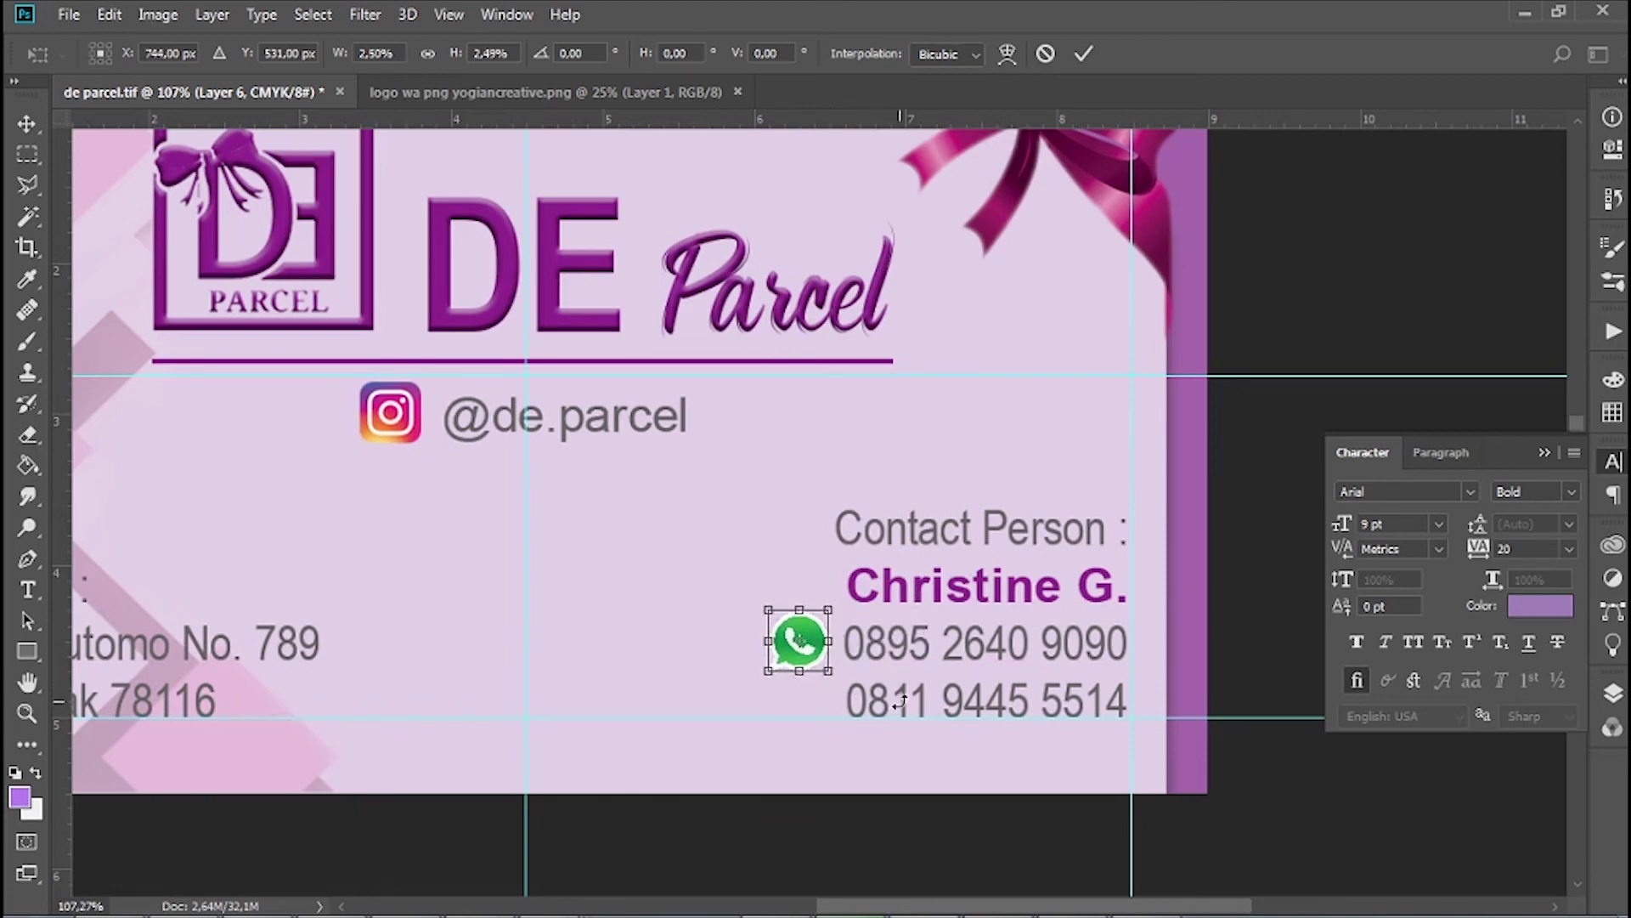
{"action": "left_click", "coordinate": [38, 126]}
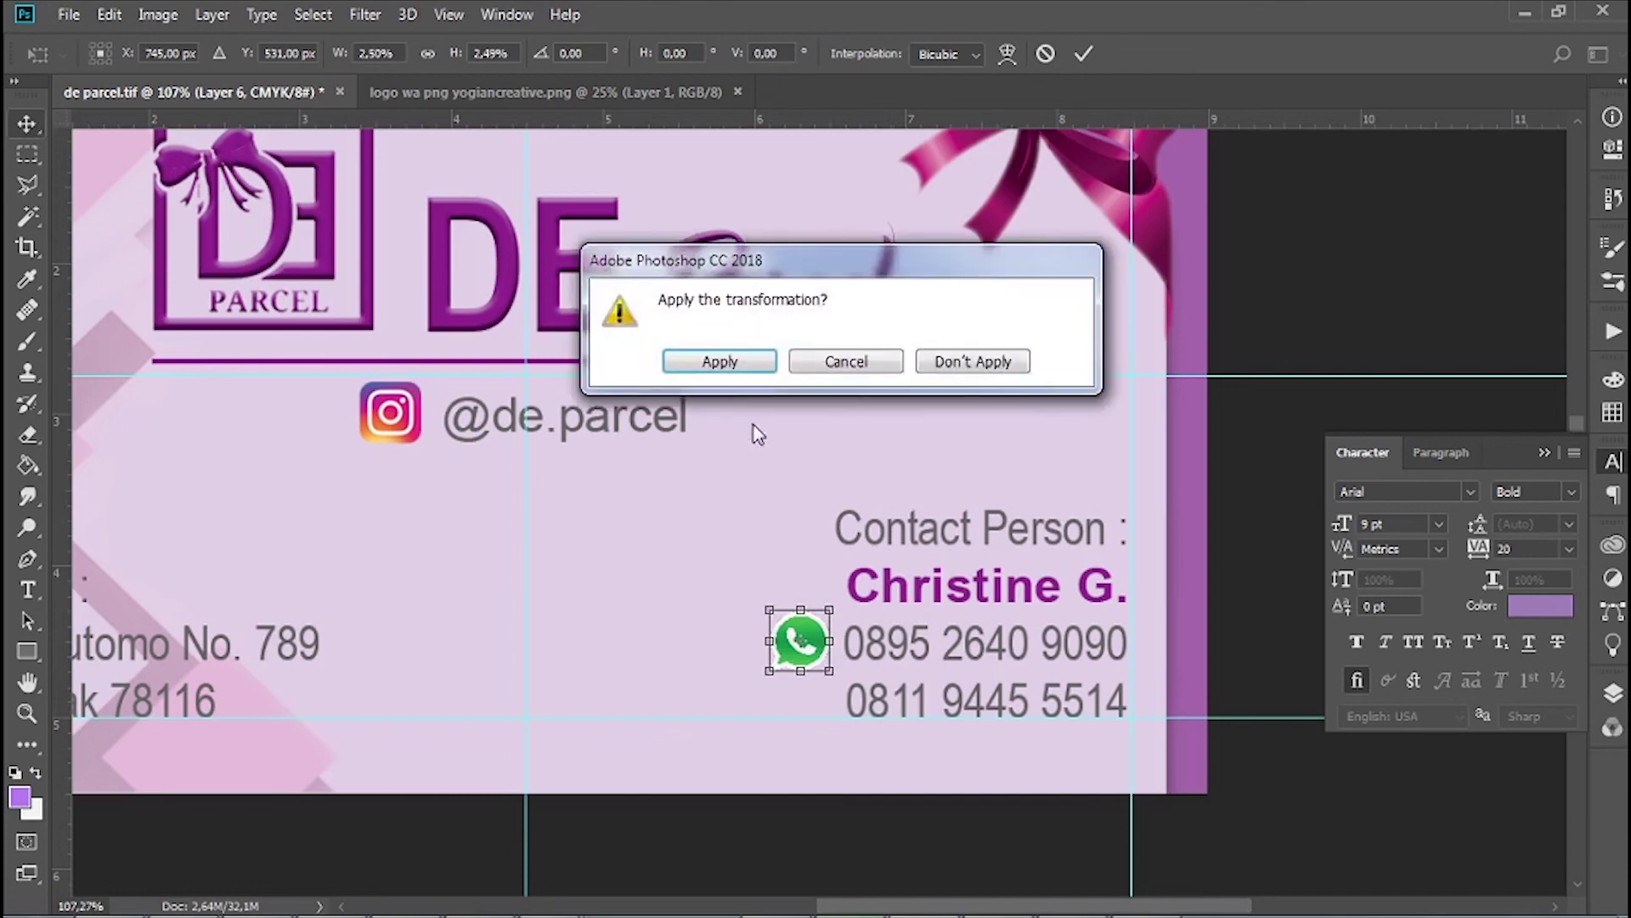
{"action": "left_click", "coordinate": [743, 372]}
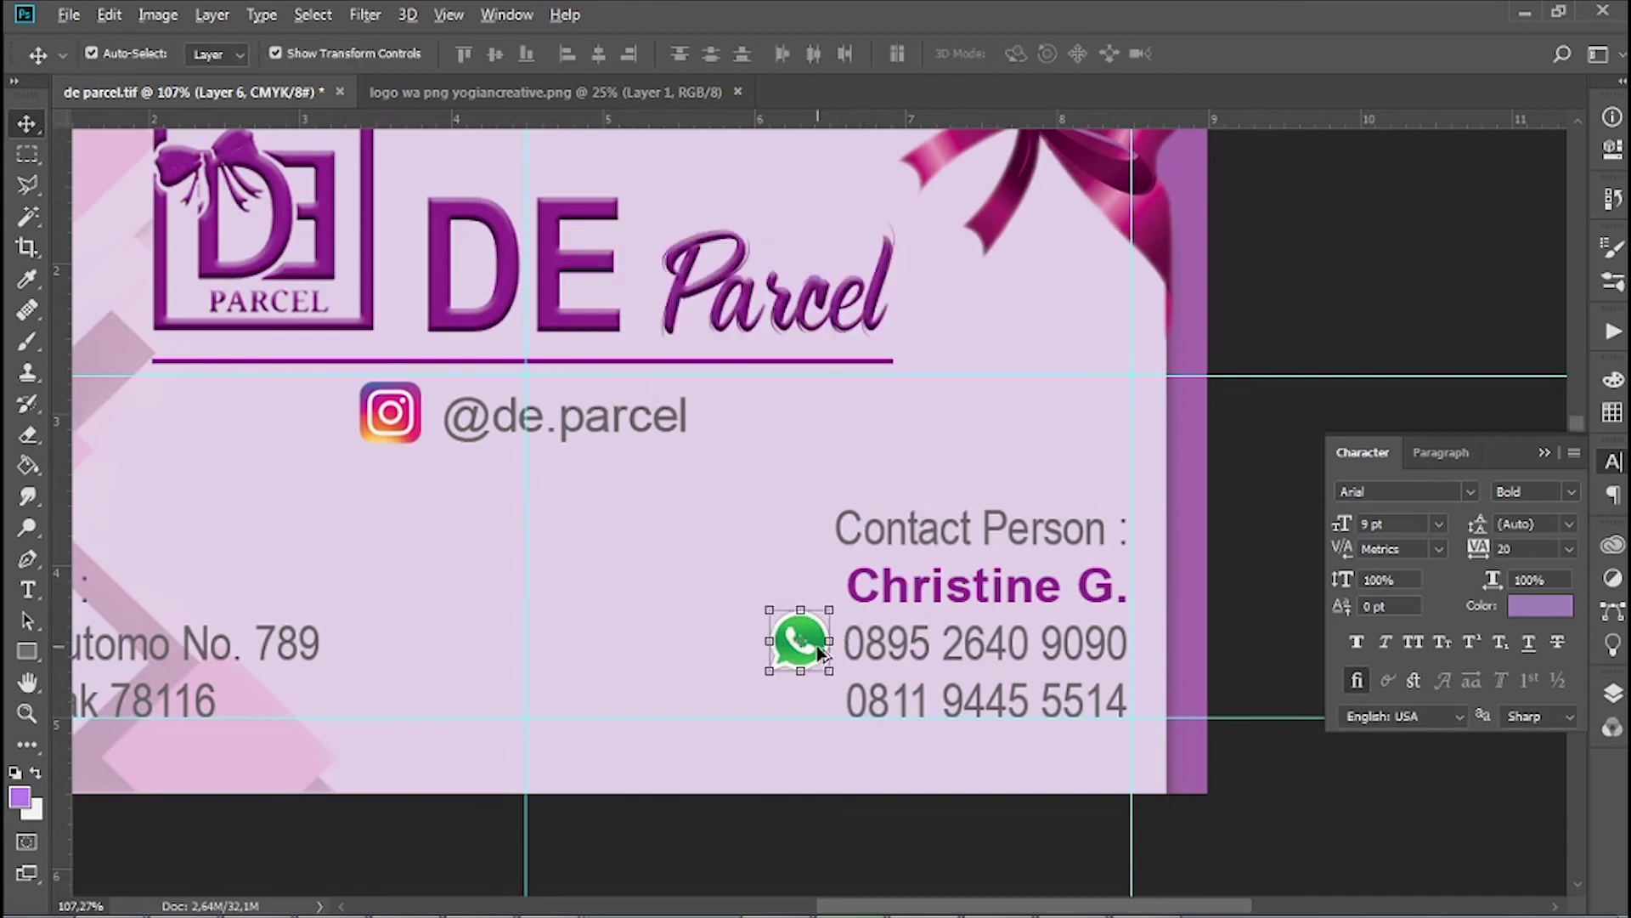
{"action": "left_click_drag", "start_coordinate": [816, 639], "coordinate": [845, 701]}
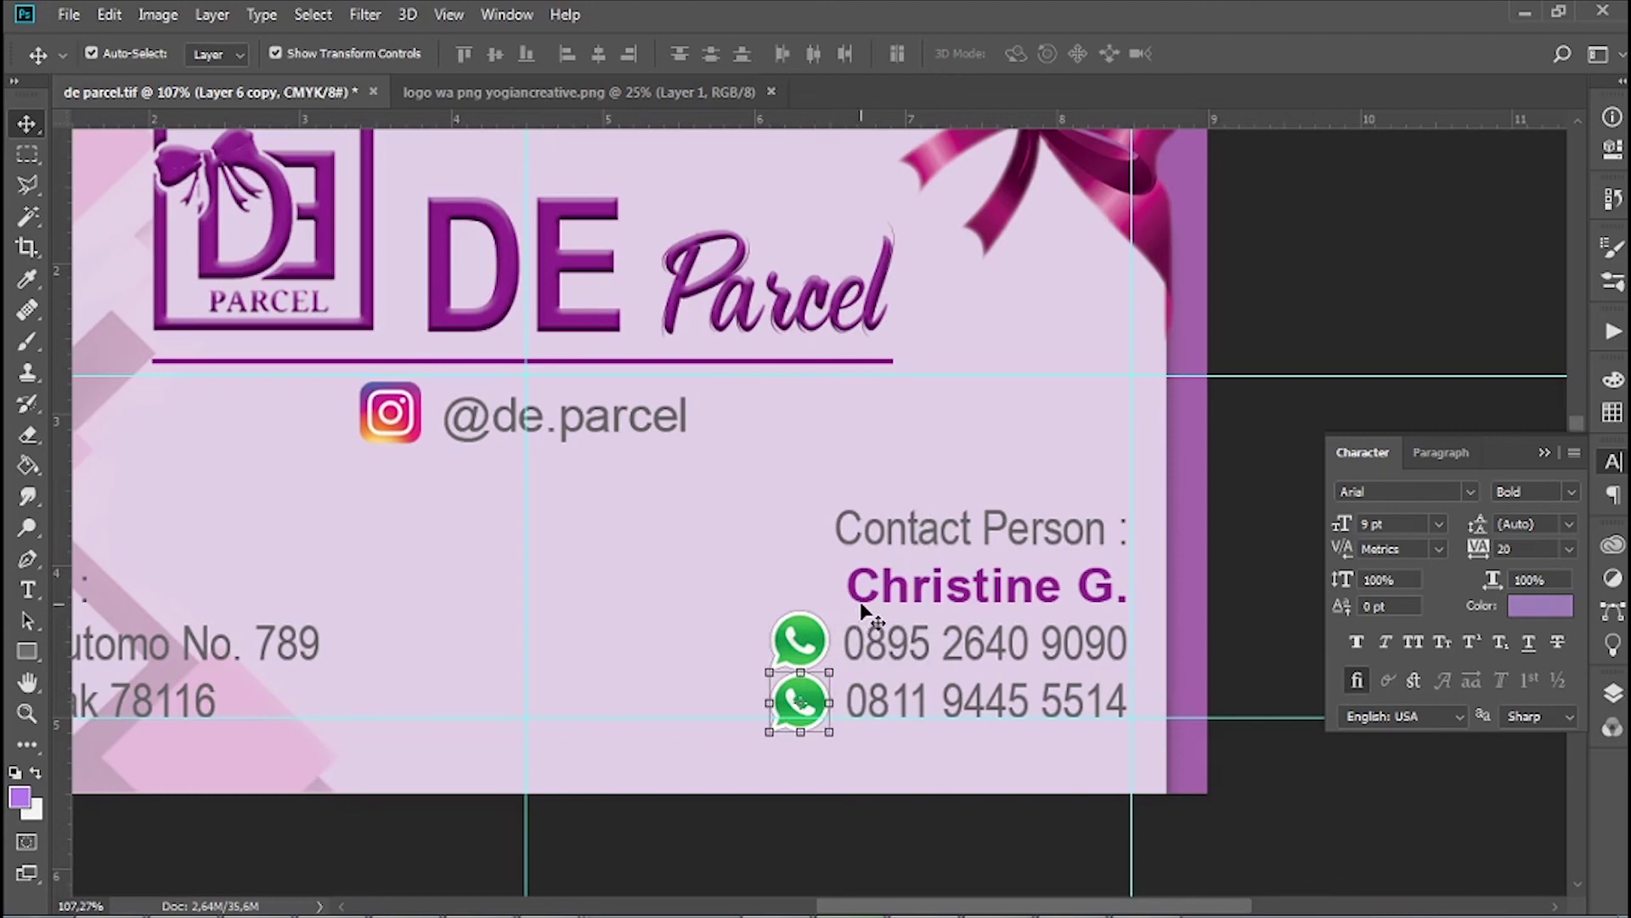
{"action": "left_click", "coordinate": [816, 650], "text": "shift"}
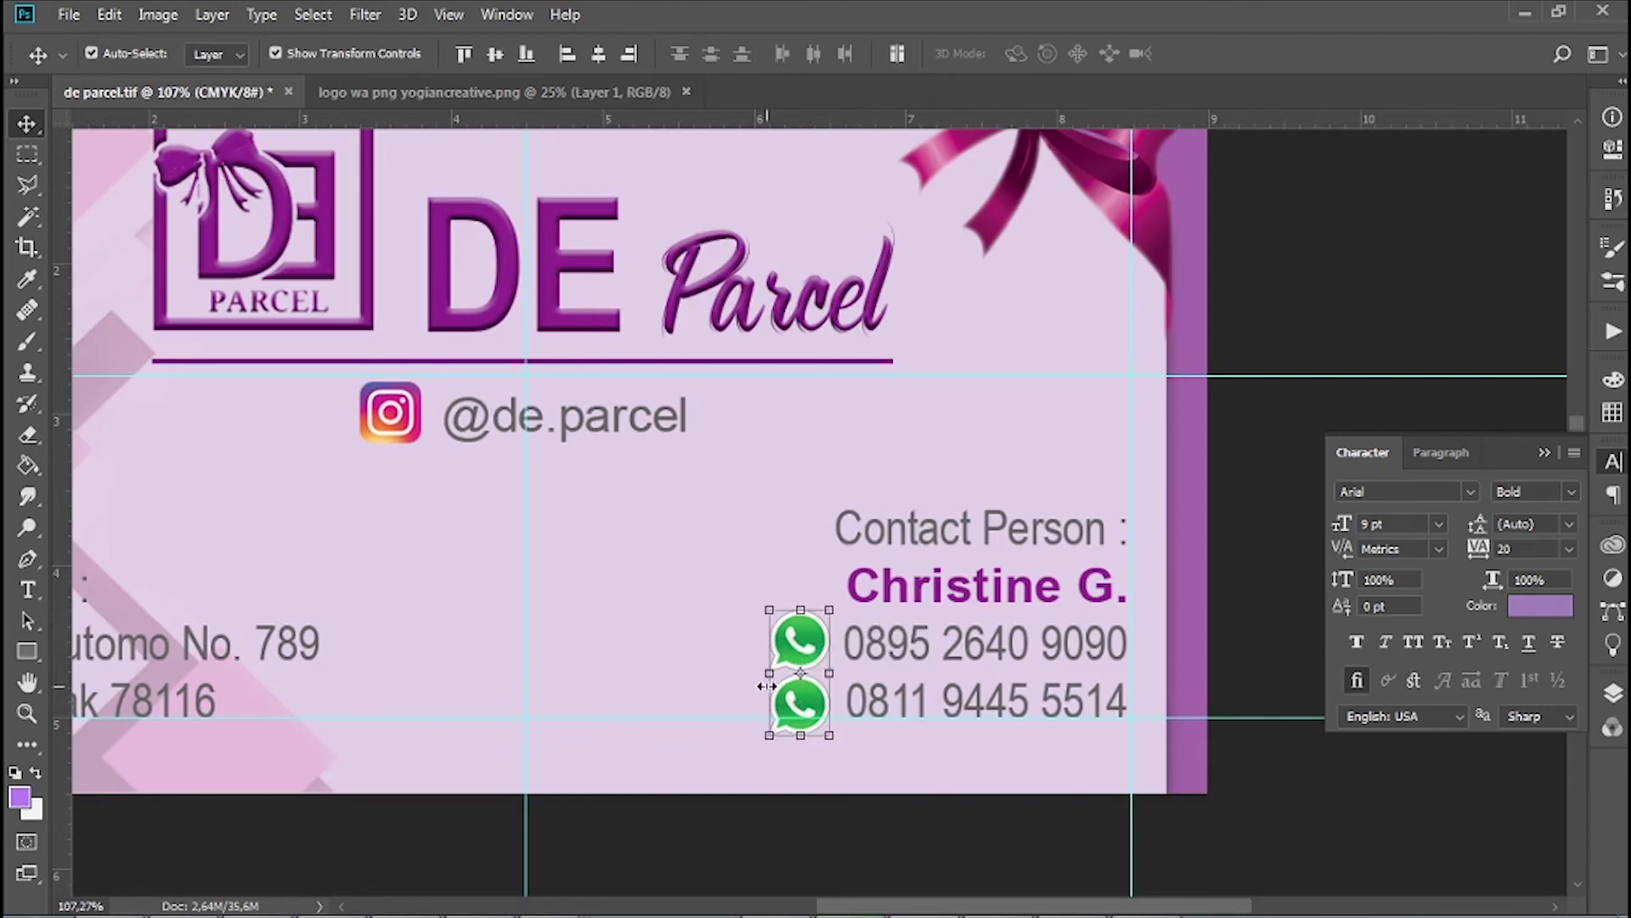
{"action": "left_click_drag", "start_coordinate": [769, 735], "coordinate": [775, 733]}
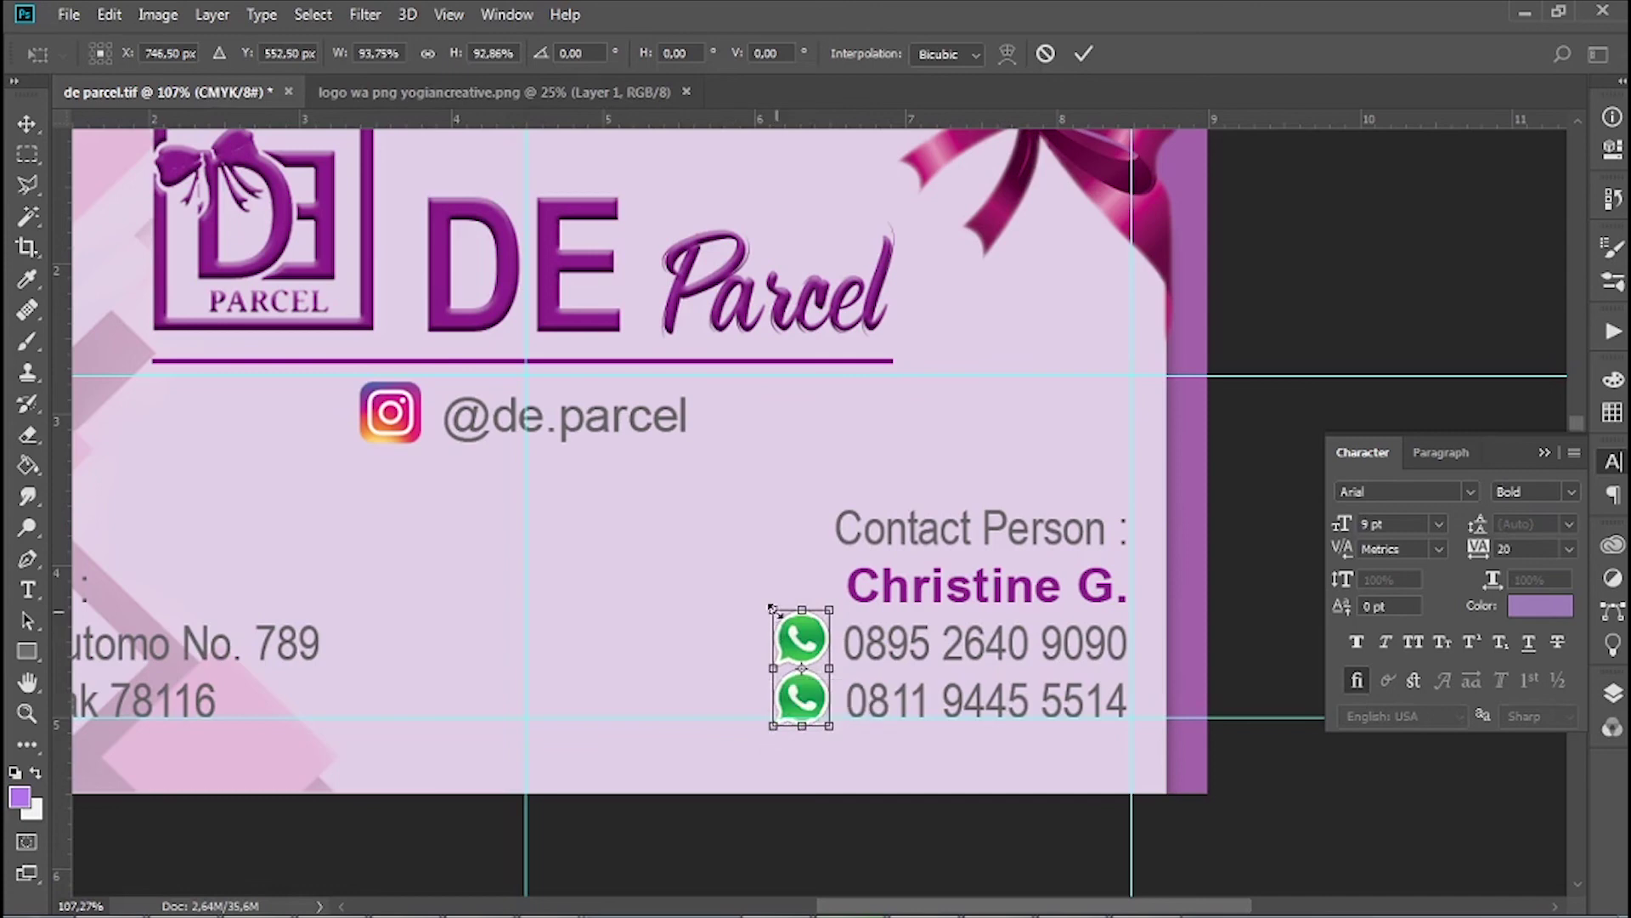
{"action": "left_click_drag", "start_coordinate": [773, 609], "coordinate": [777, 617]}
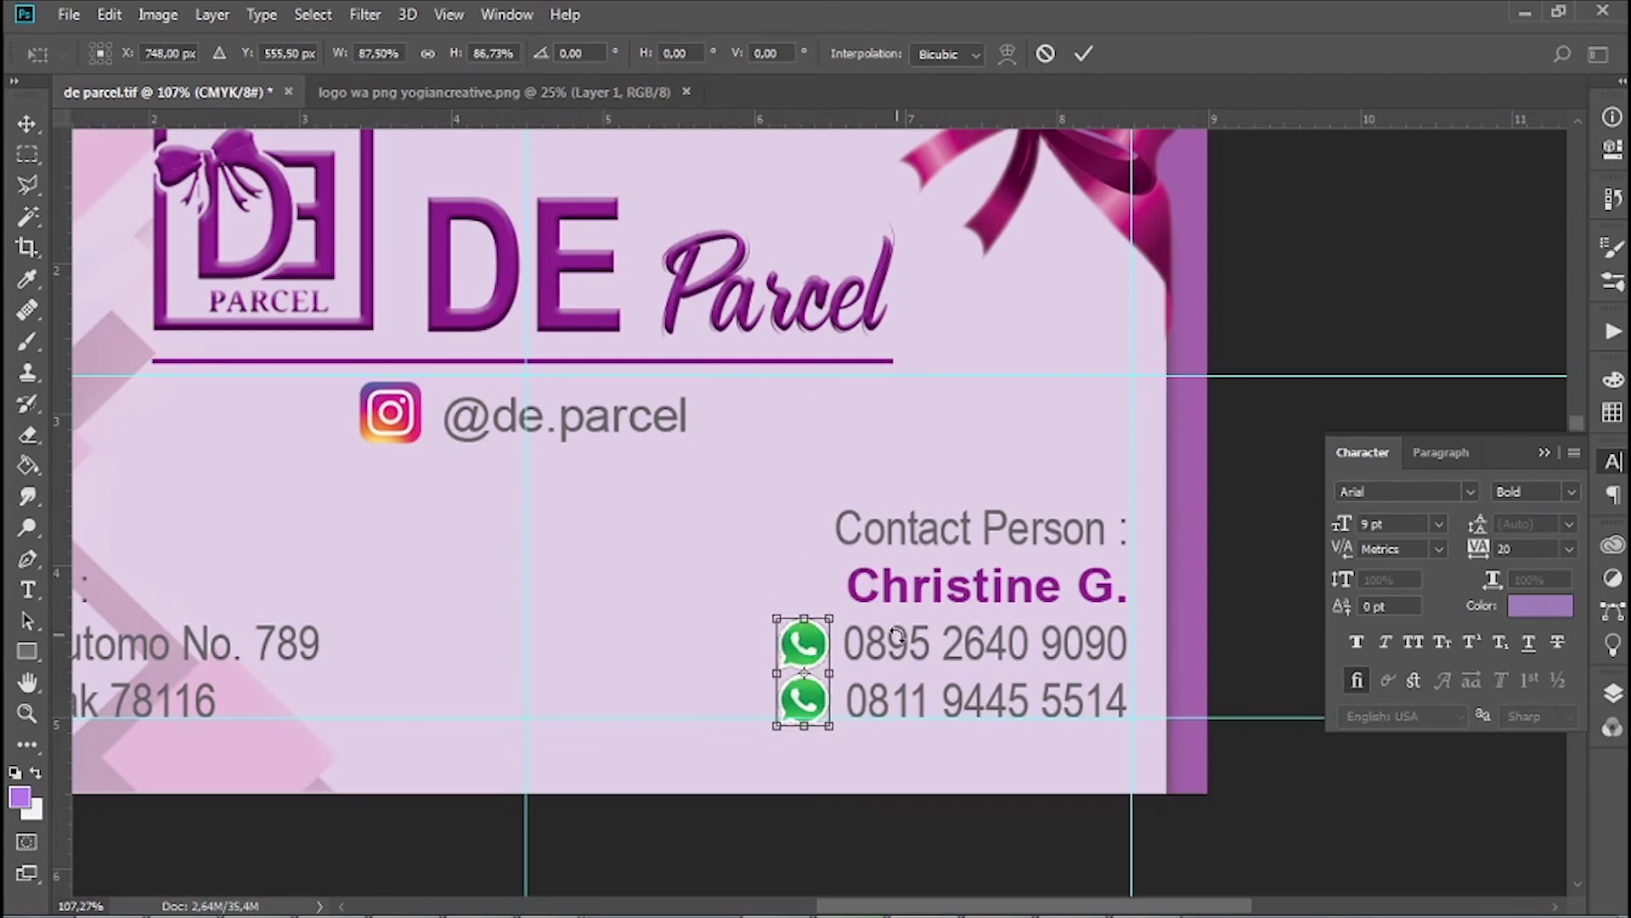
{"action": "left_click", "coordinate": [27, 124]}
{"action": "left_click", "coordinate": [720, 364]}
{"action": "left_click", "coordinate": [640, 425]}
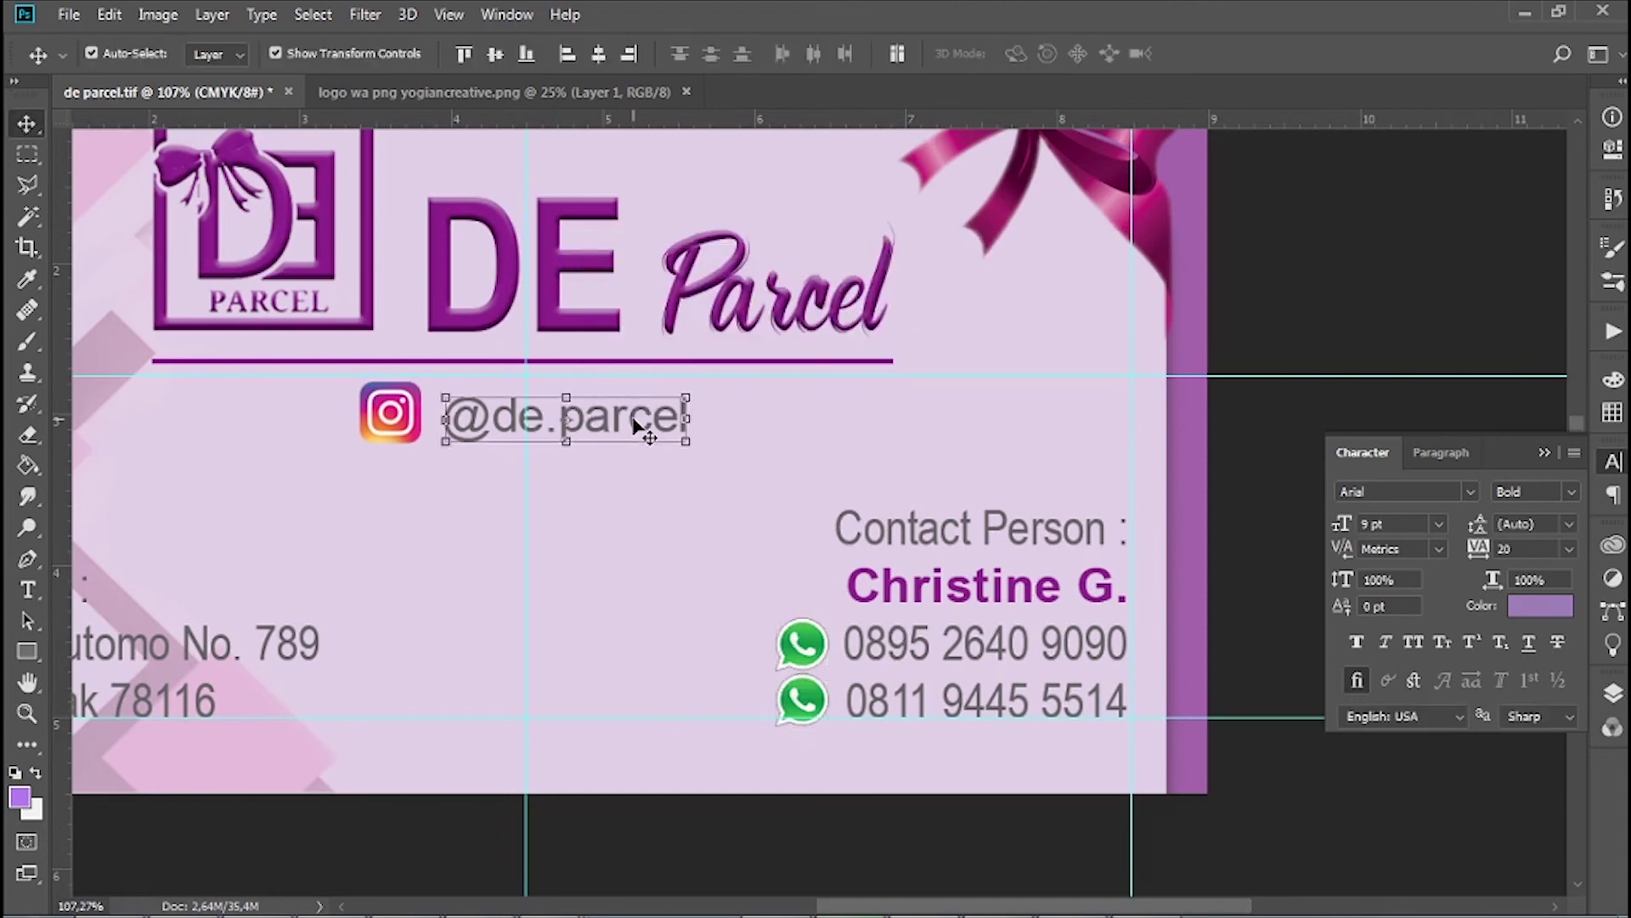
{"action": "key", "text": "ctrl+shift+b"}
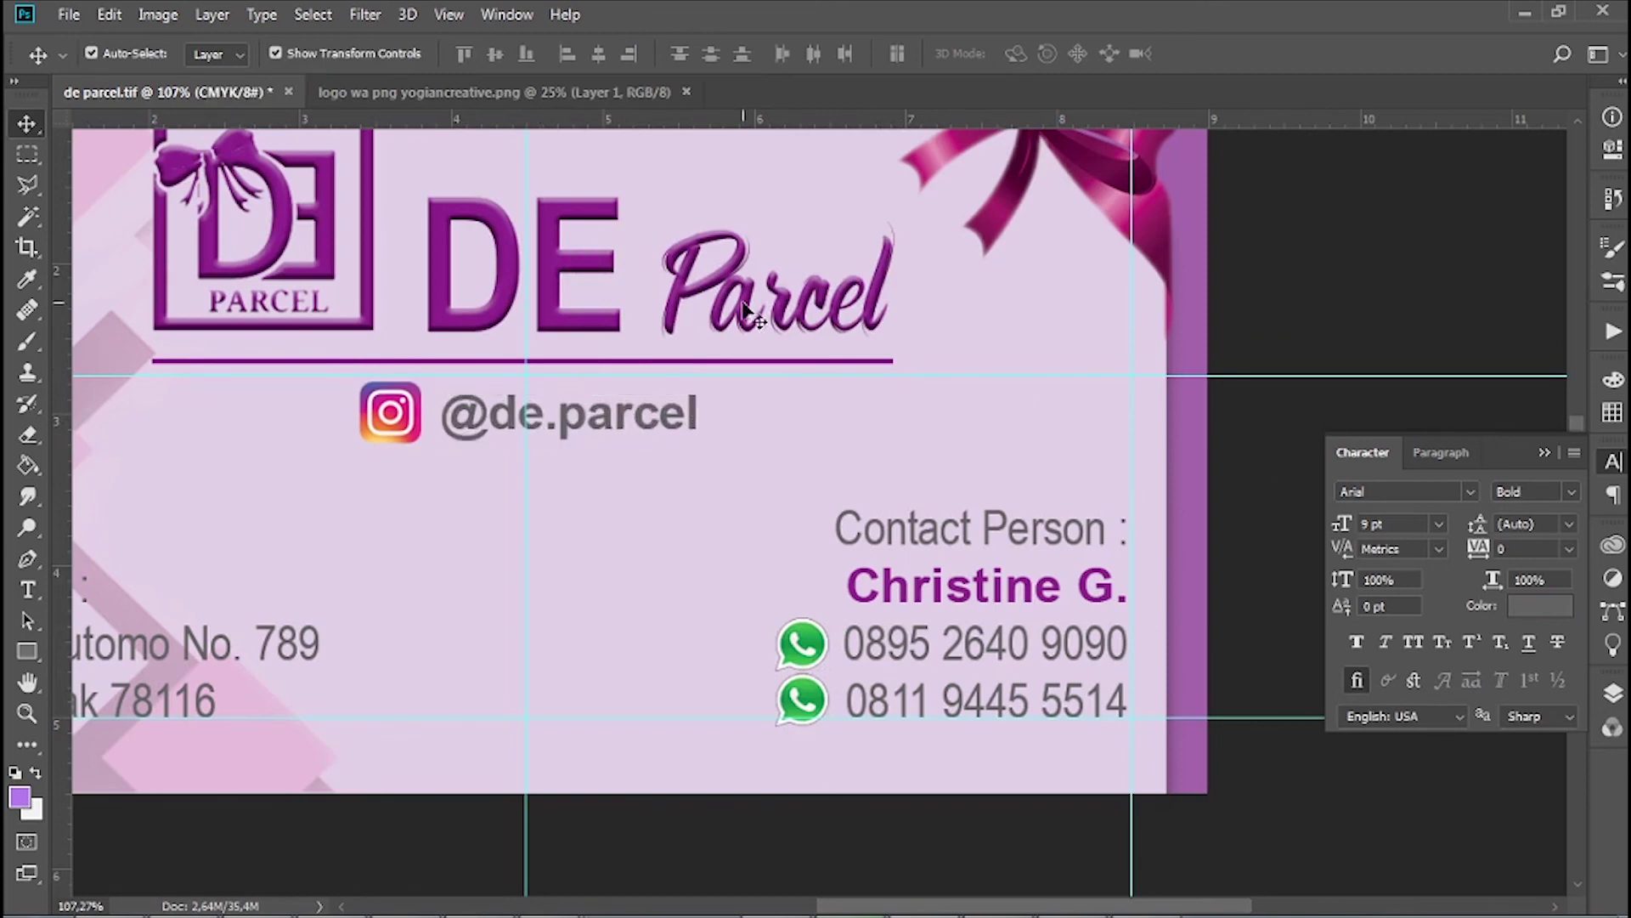
{"action": "left_click", "coordinate": [749, 363]}
{"action": "scroll", "coordinate": [875, 297], "scroll_direction": "down", "scroll_amount": 1}
Move the Rectangle 1 underline layer into the Group 1 logo group
{"action": "left_click", "coordinate": [816, 425]}
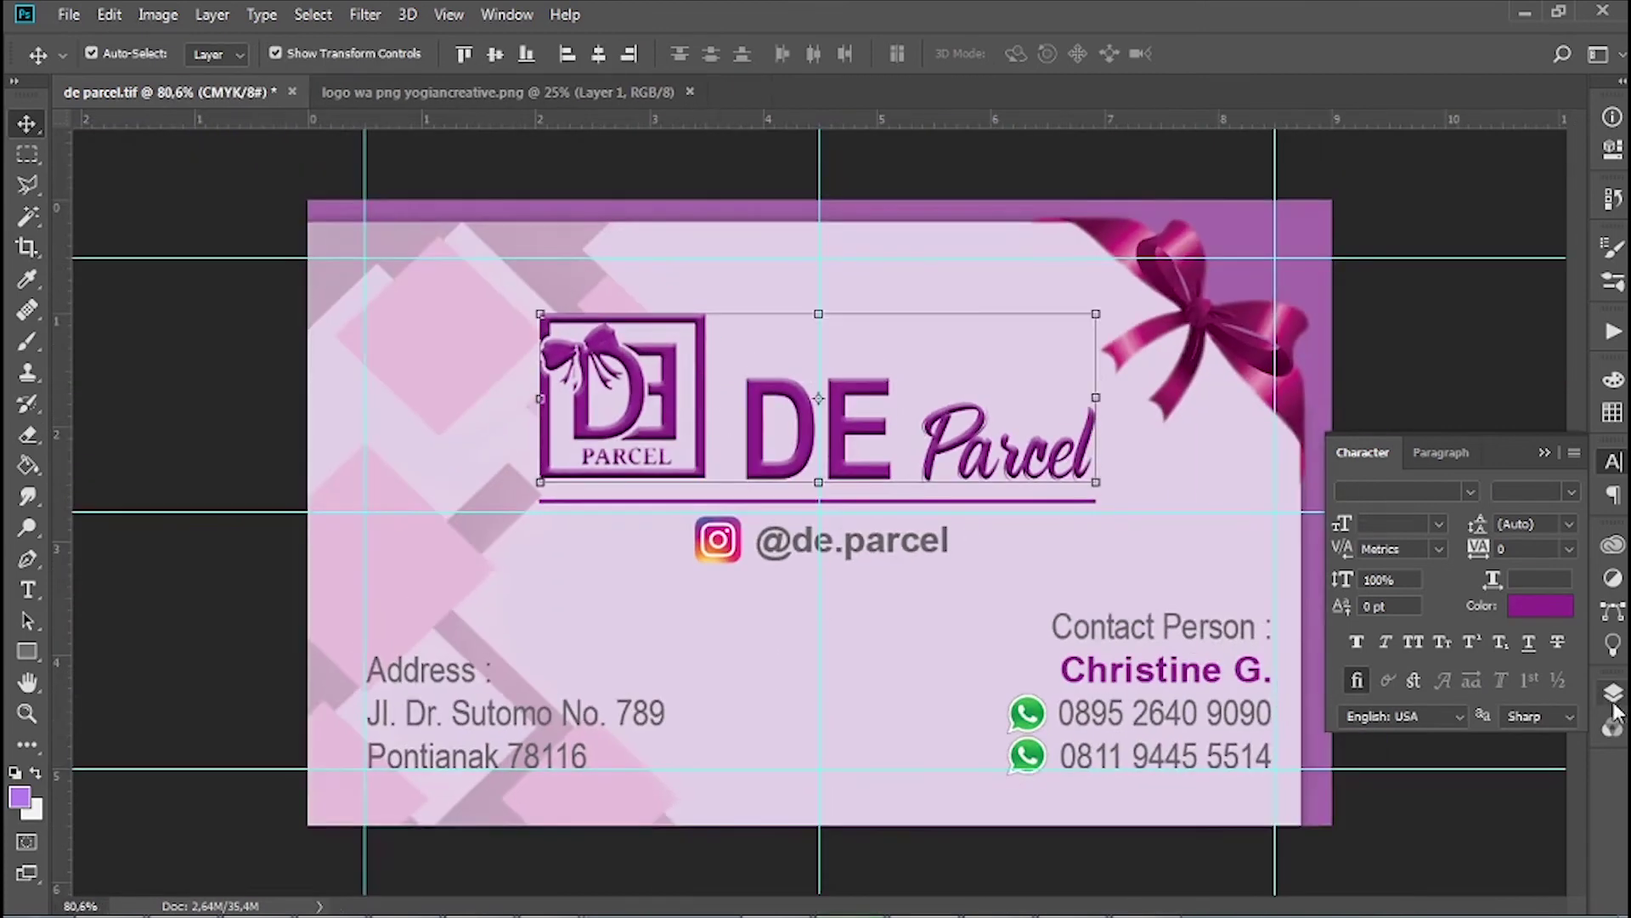
{"action": "left_click", "coordinate": [1613, 692]}
{"action": "left_click_drag", "start_coordinate": [1330, 458], "coordinate": [1343, 656]}
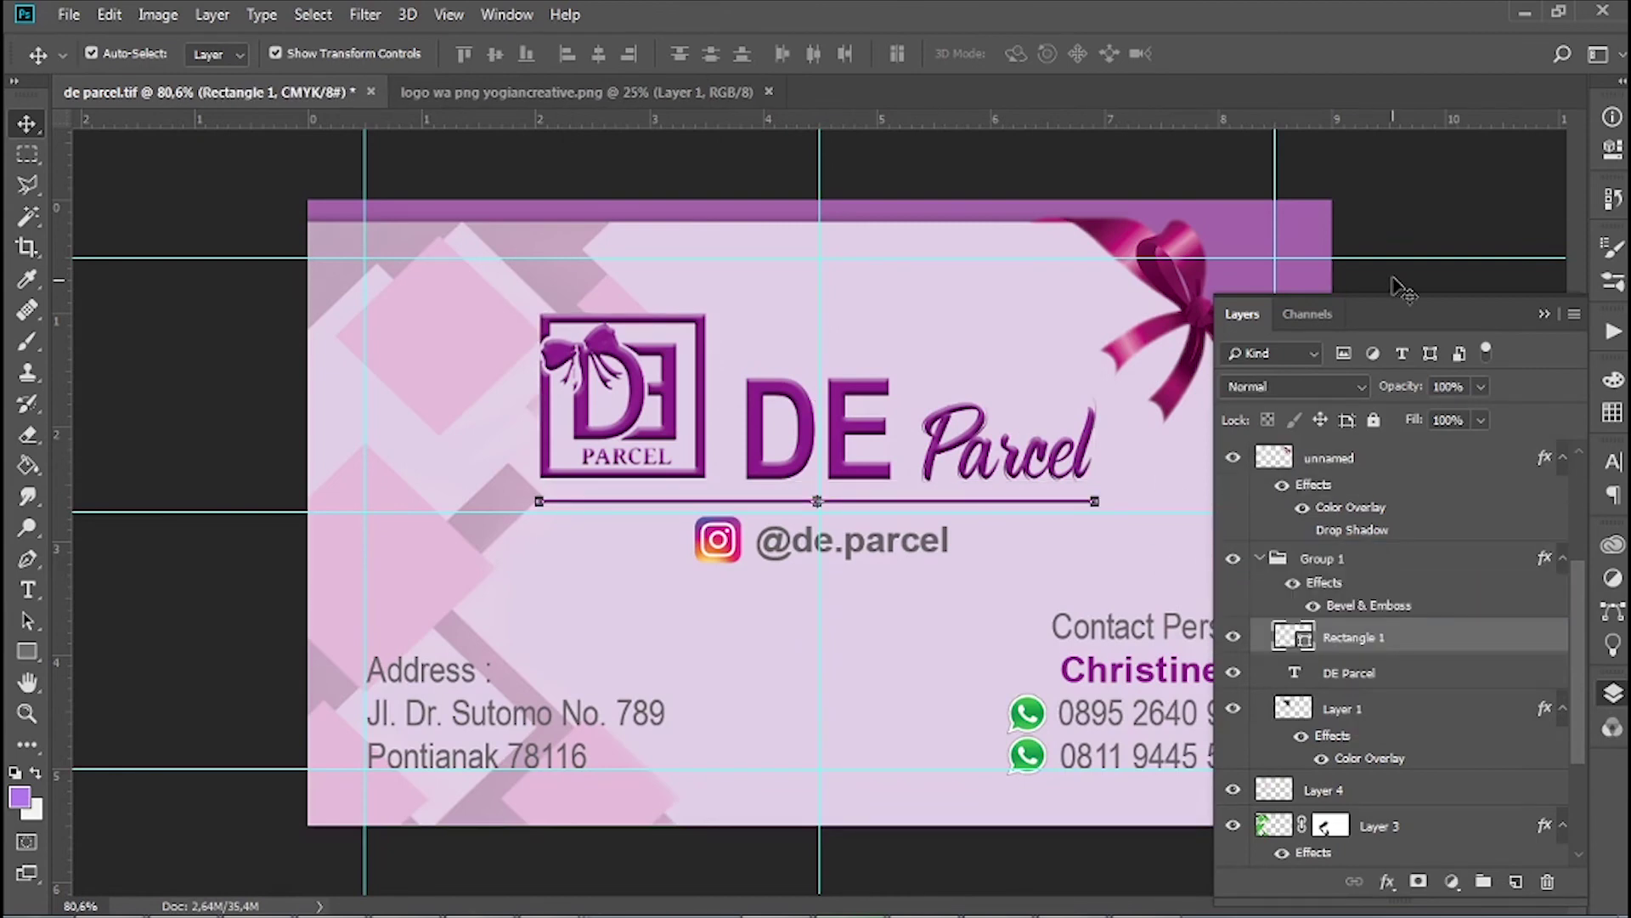
{"action": "key", "text": "ctrl+minus"}
Set the "Address :" heading to Bold
{"action": "left_click", "coordinate": [561, 671]}
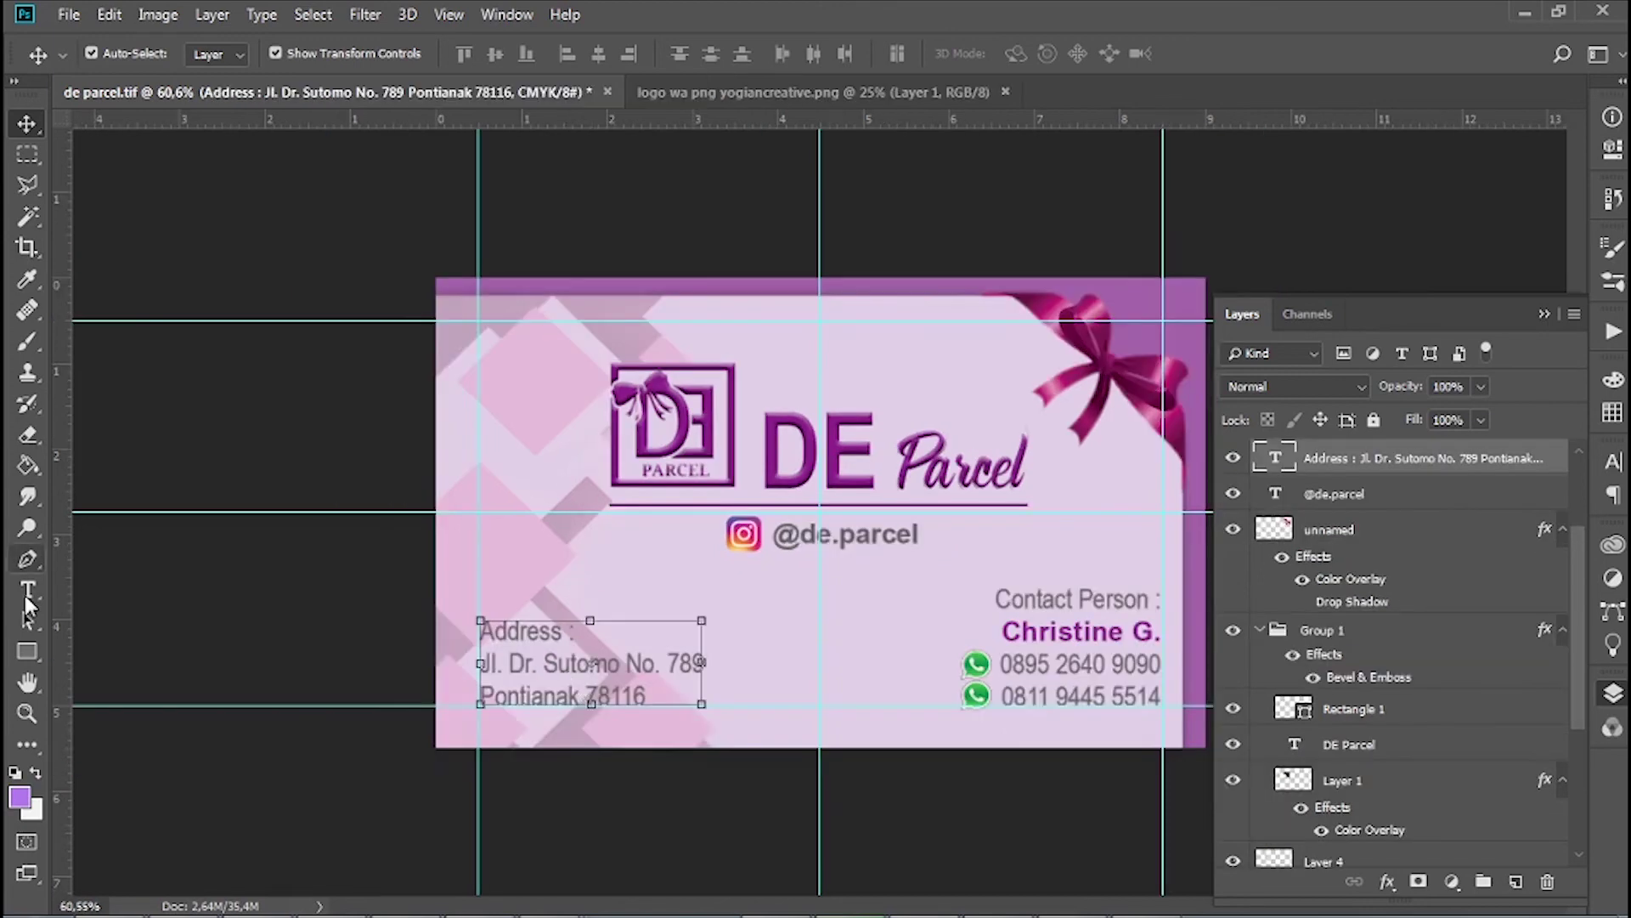
{"action": "left_click", "coordinate": [26, 595]}
{"action": "left_click_drag", "start_coordinate": [481, 630], "coordinate": [574, 630]}
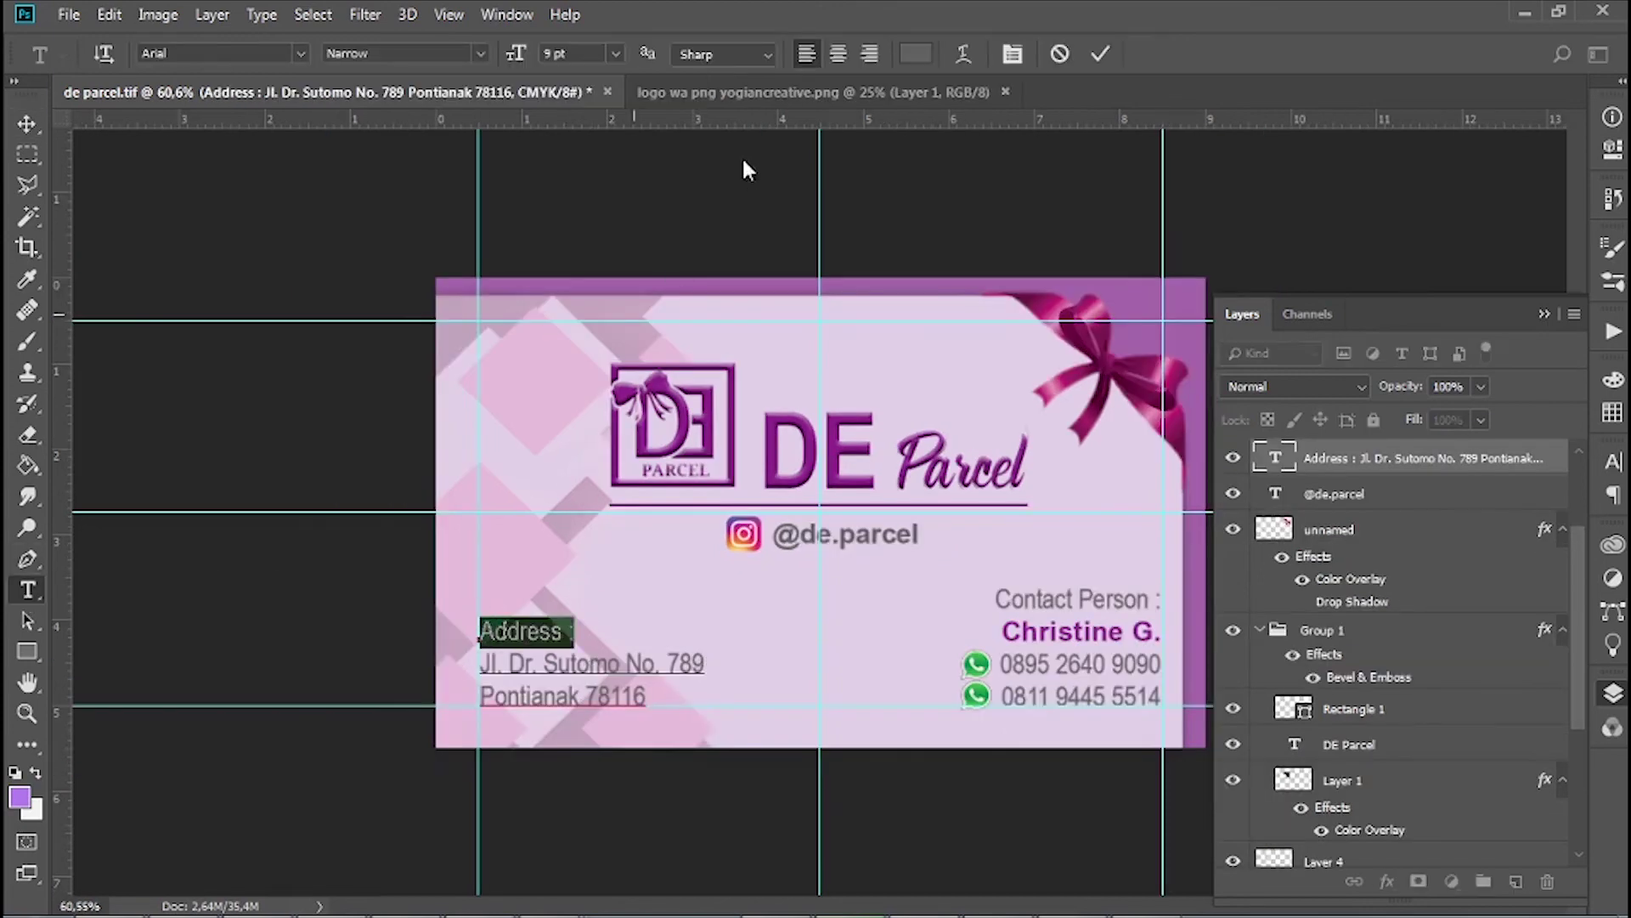
{"action": "left_click", "coordinate": [484, 53]}
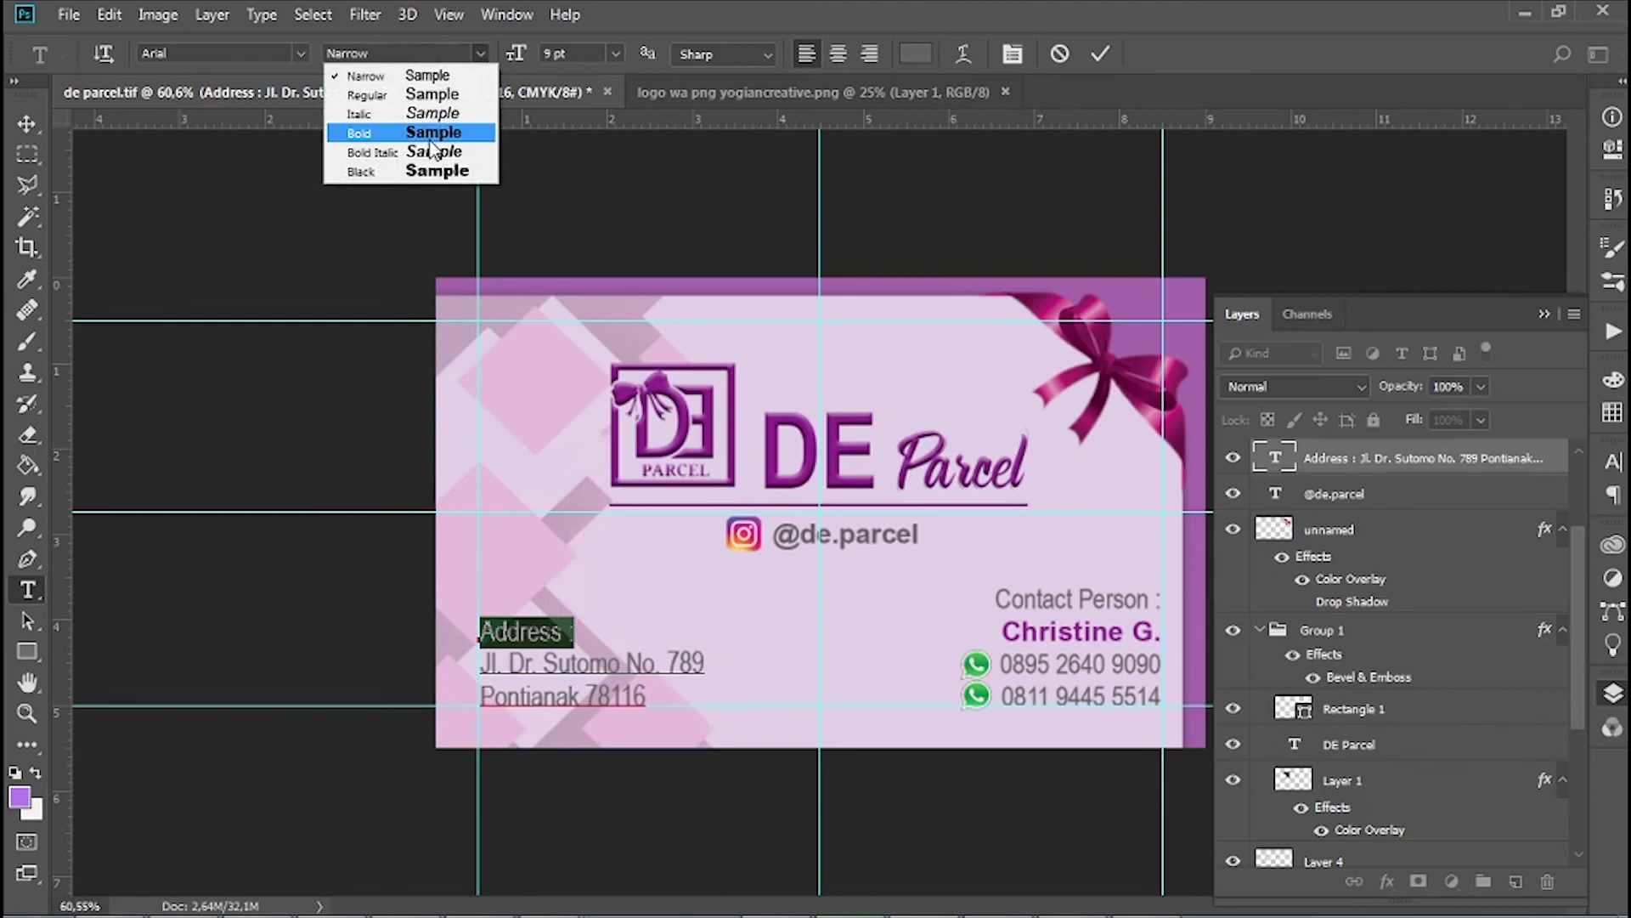
{"action": "left_click", "coordinate": [357, 133]}
Set the "Contact Person :" heading to Bold and commit the text
{"action": "left_click", "coordinate": [1109, 610]}
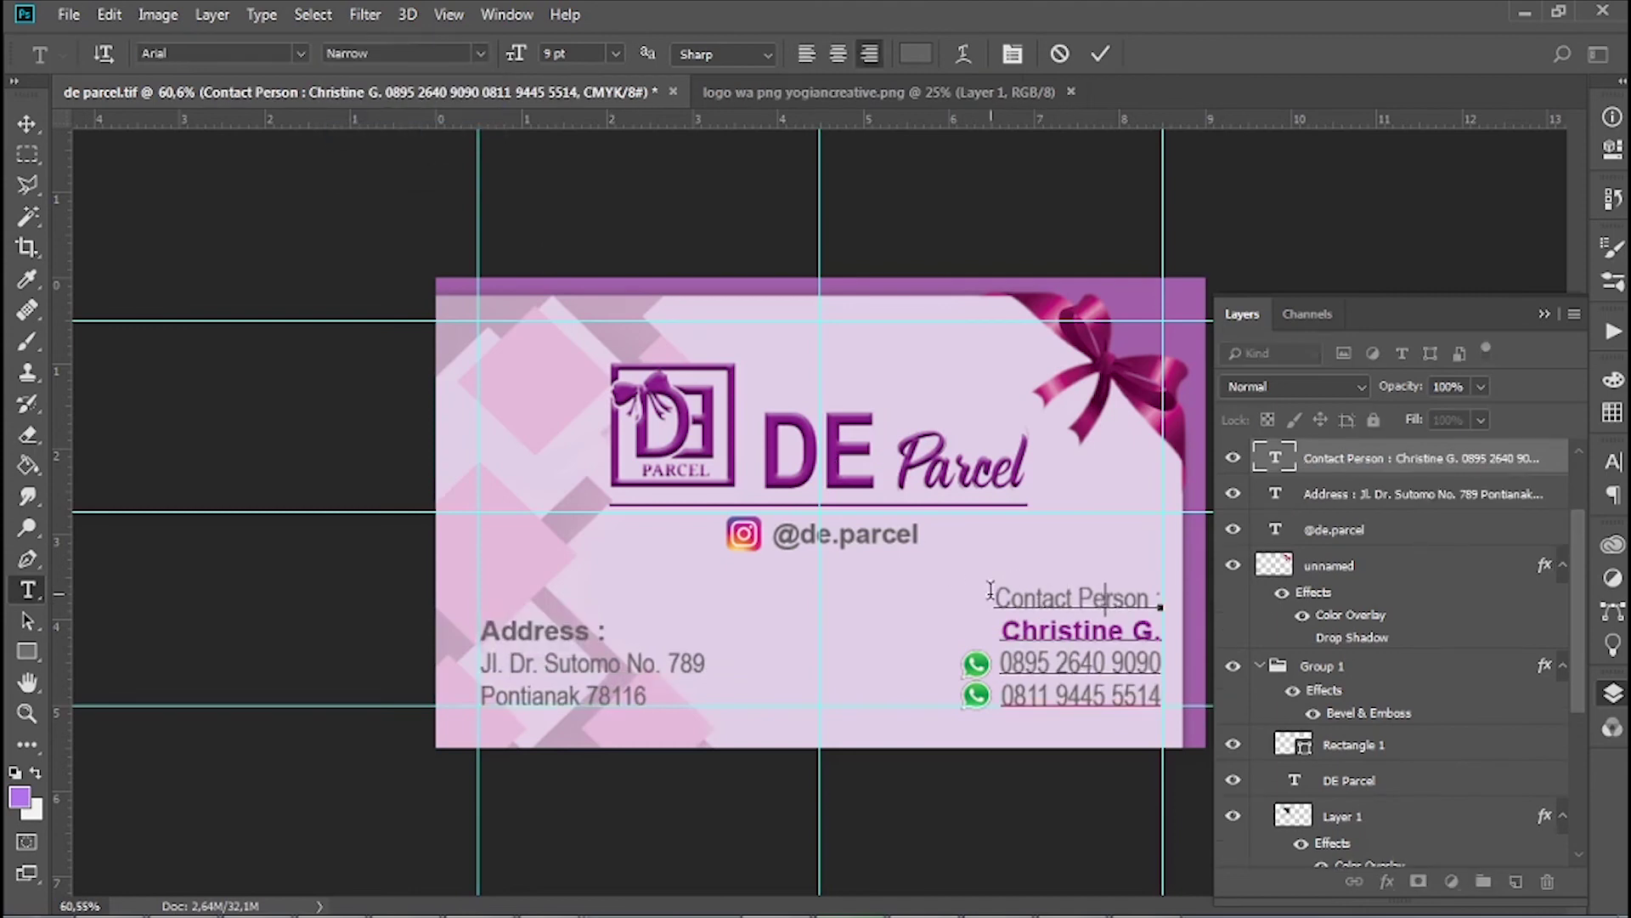
{"action": "left_click_drag", "start_coordinate": [993, 599], "coordinate": [1160, 593]}
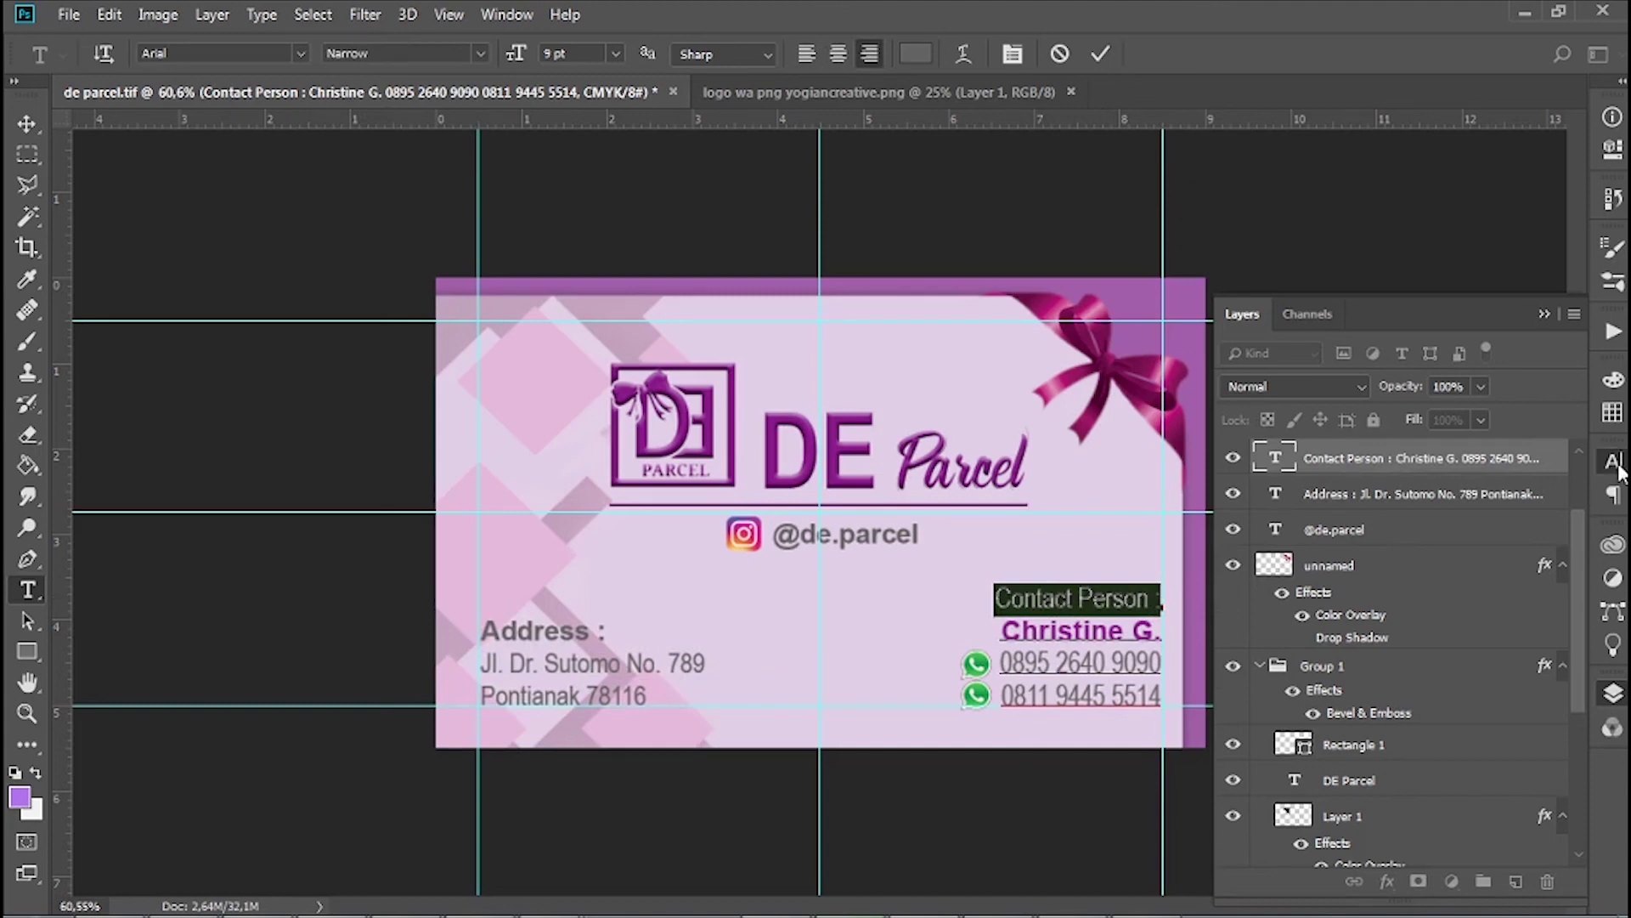
{"action": "left_click", "coordinate": [1613, 463]}
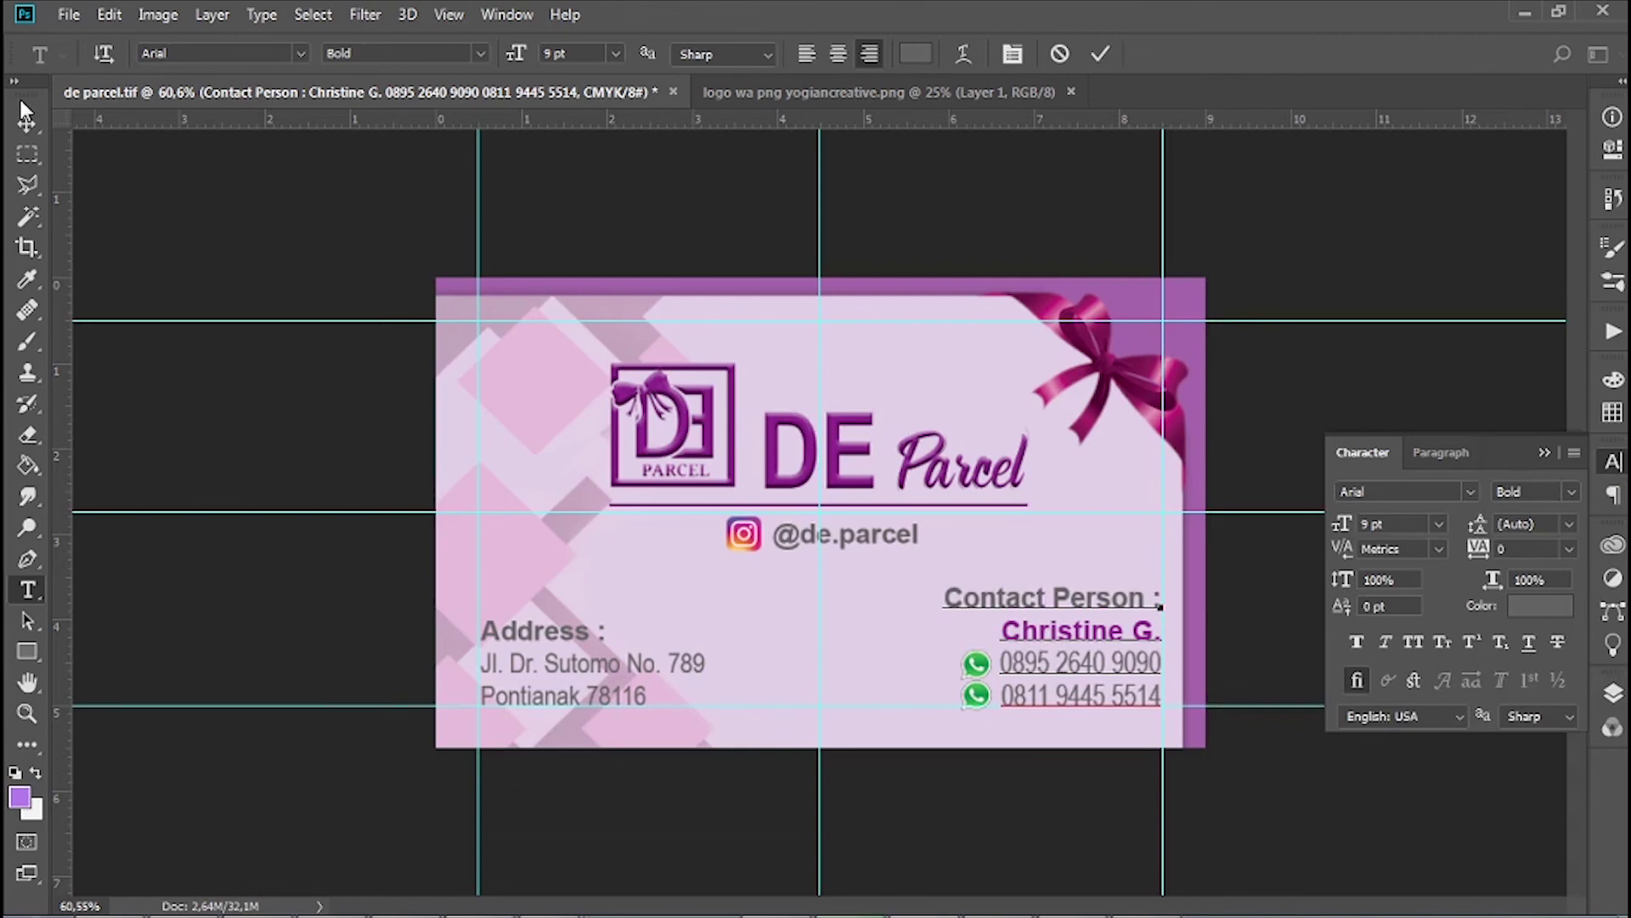
{"action": "left_click", "coordinate": [26, 112]}
{"action": "key", "text": "ctrl+minus"}
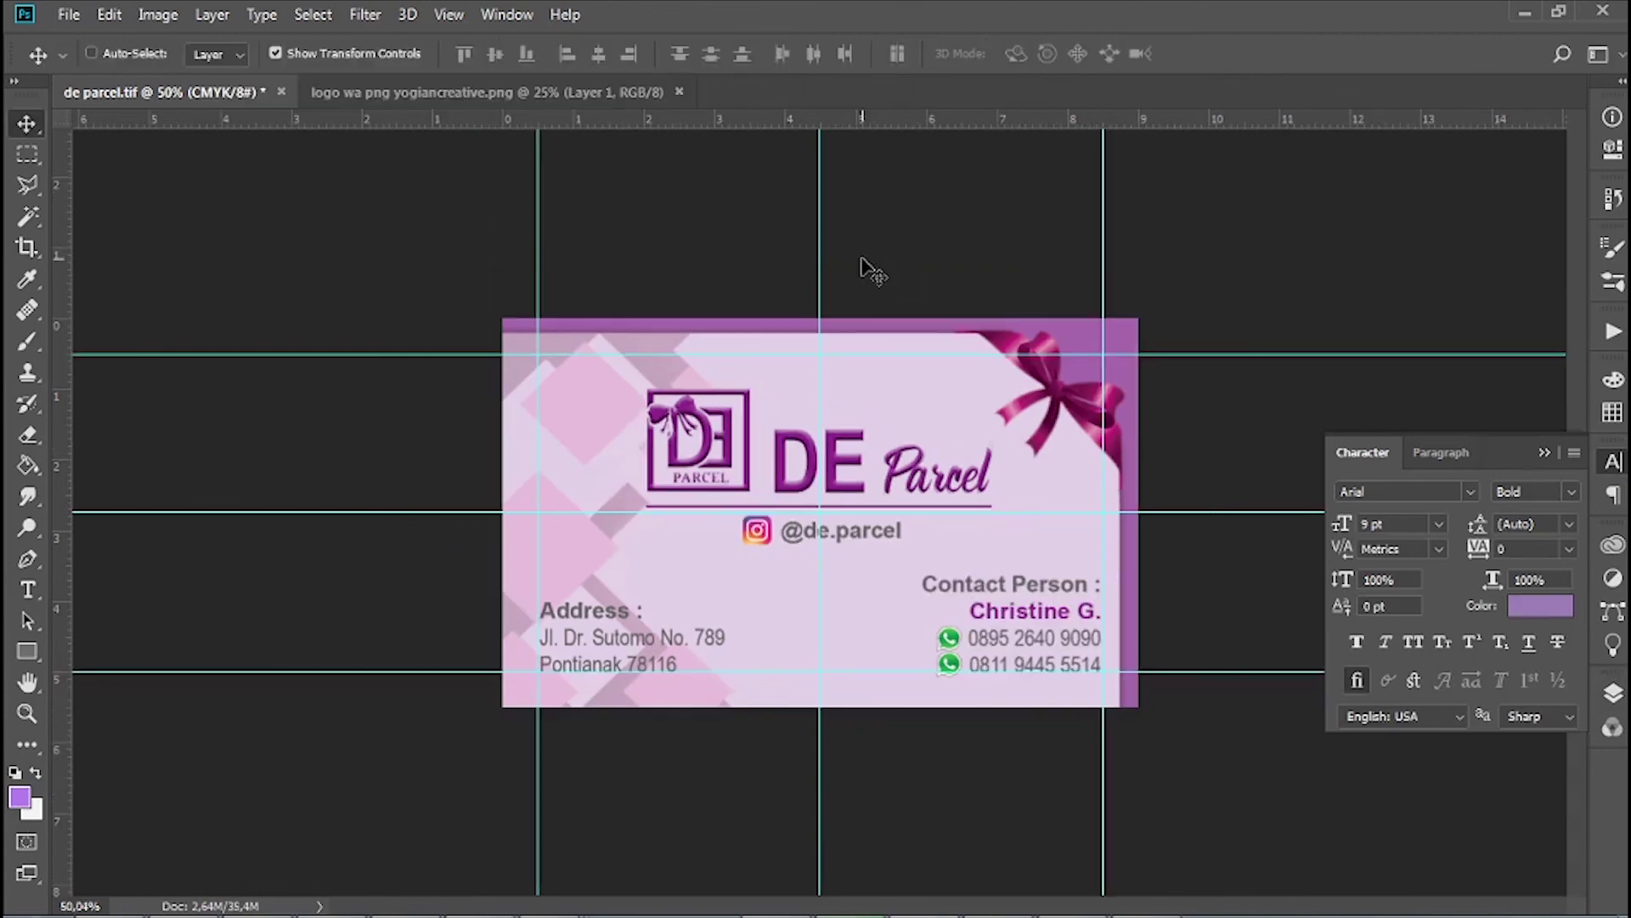
Save the card with Ctrl+S, close the Character panel, and hide the guides
{"action": "key", "text": "ctrl+s"}
{"action": "key", "text": "ctrl+plus"}
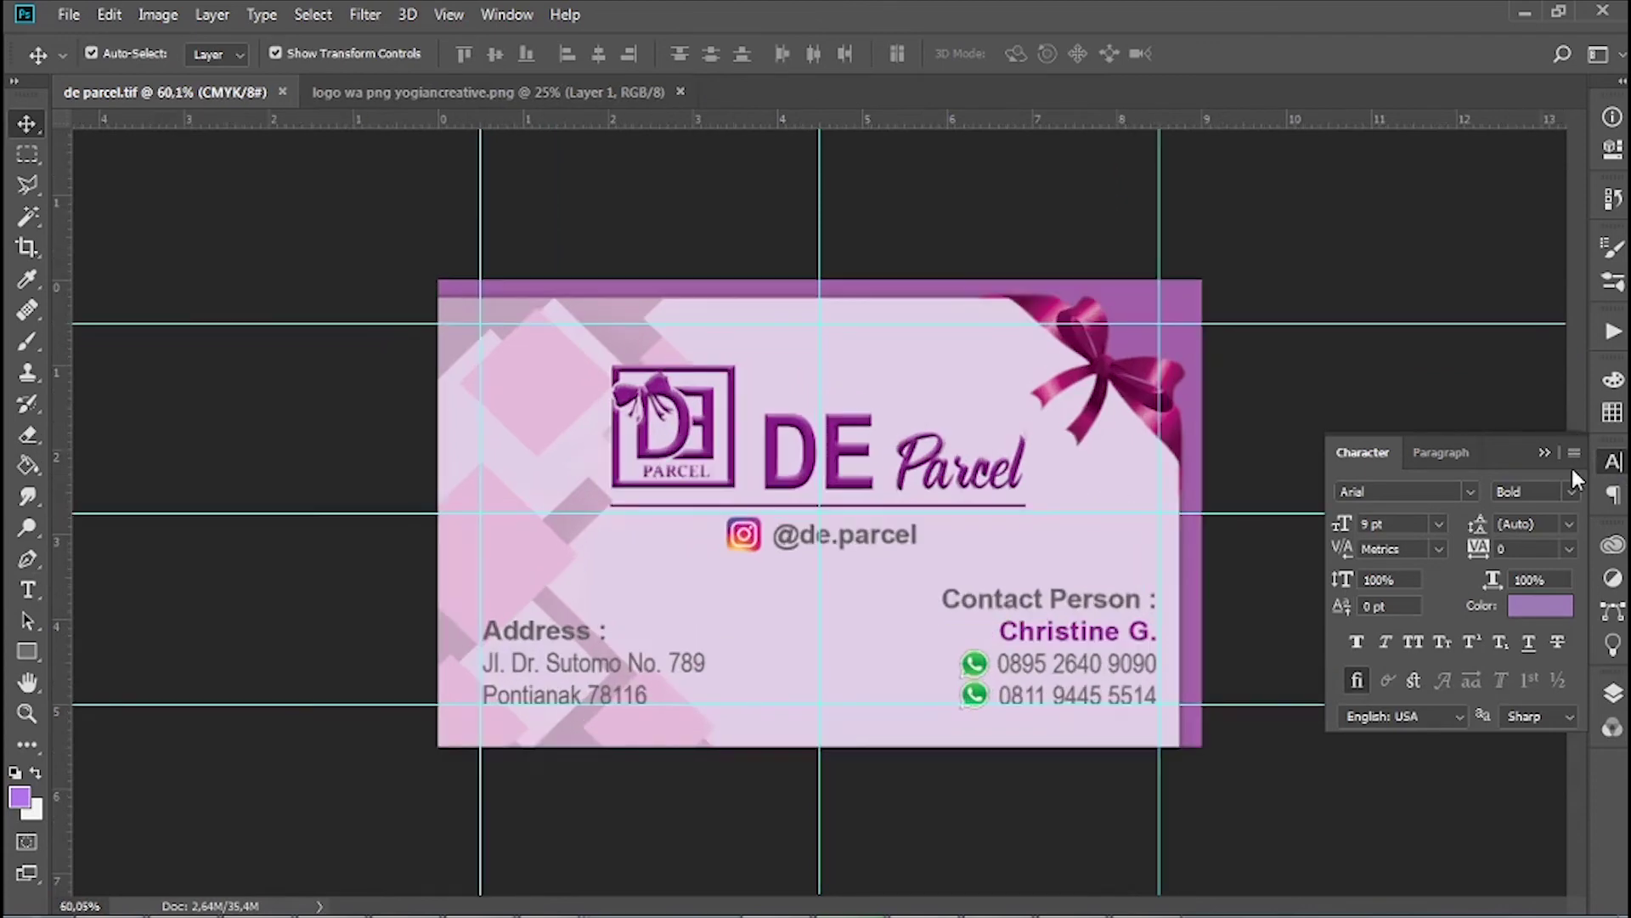
{"action": "left_click", "coordinate": [1613, 462]}
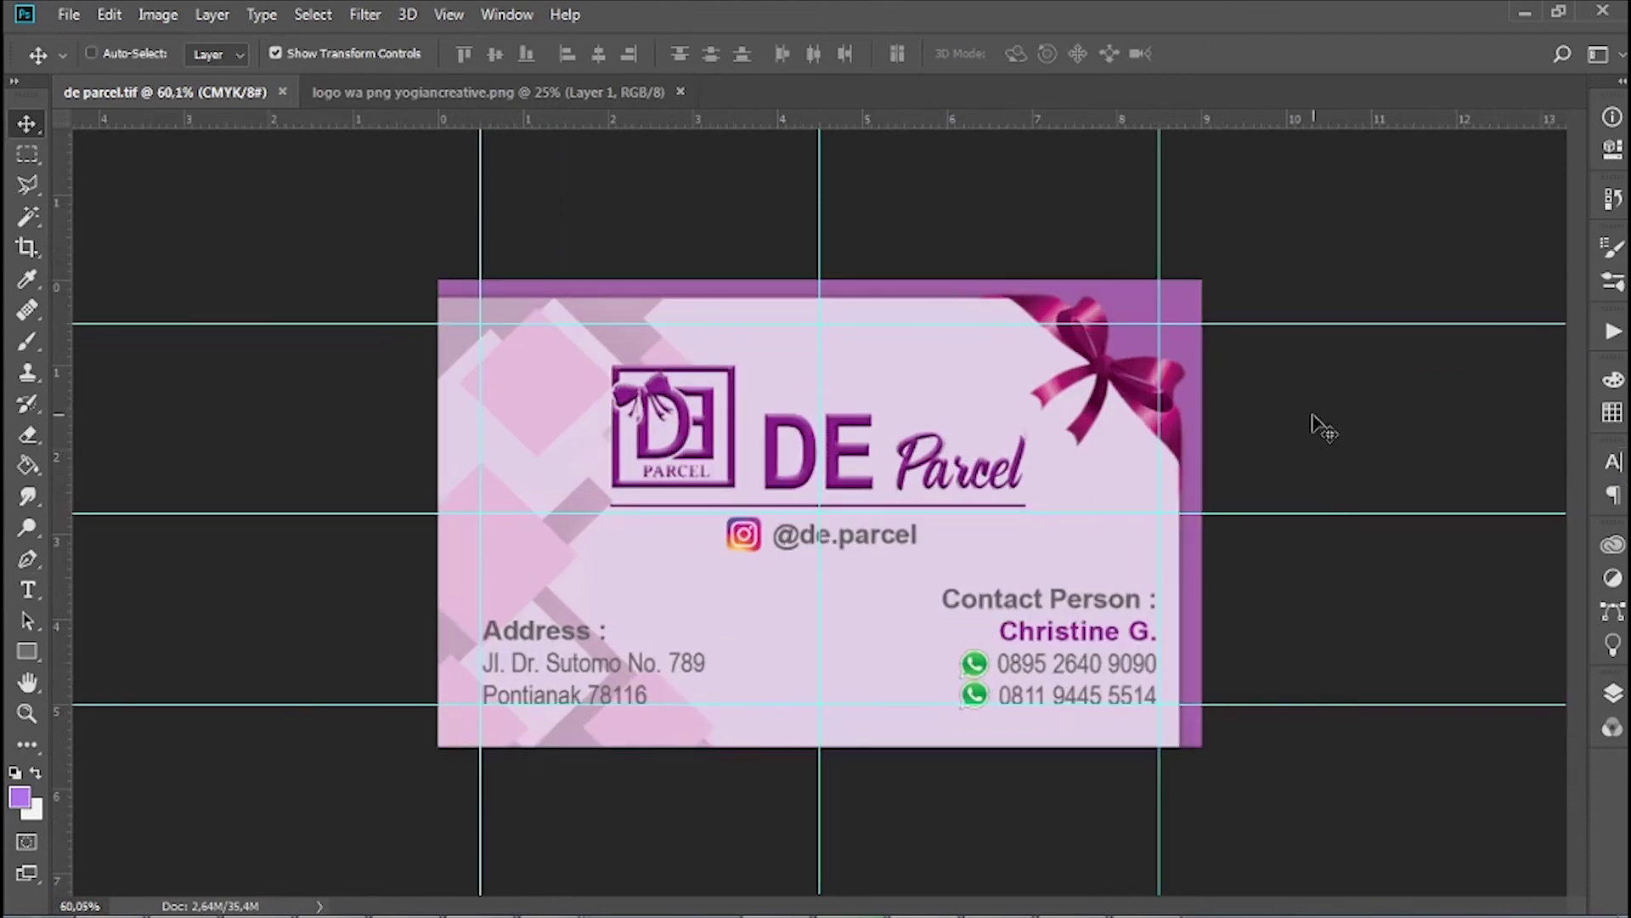
{"action": "key", "text": "ctrl+semicolon"}
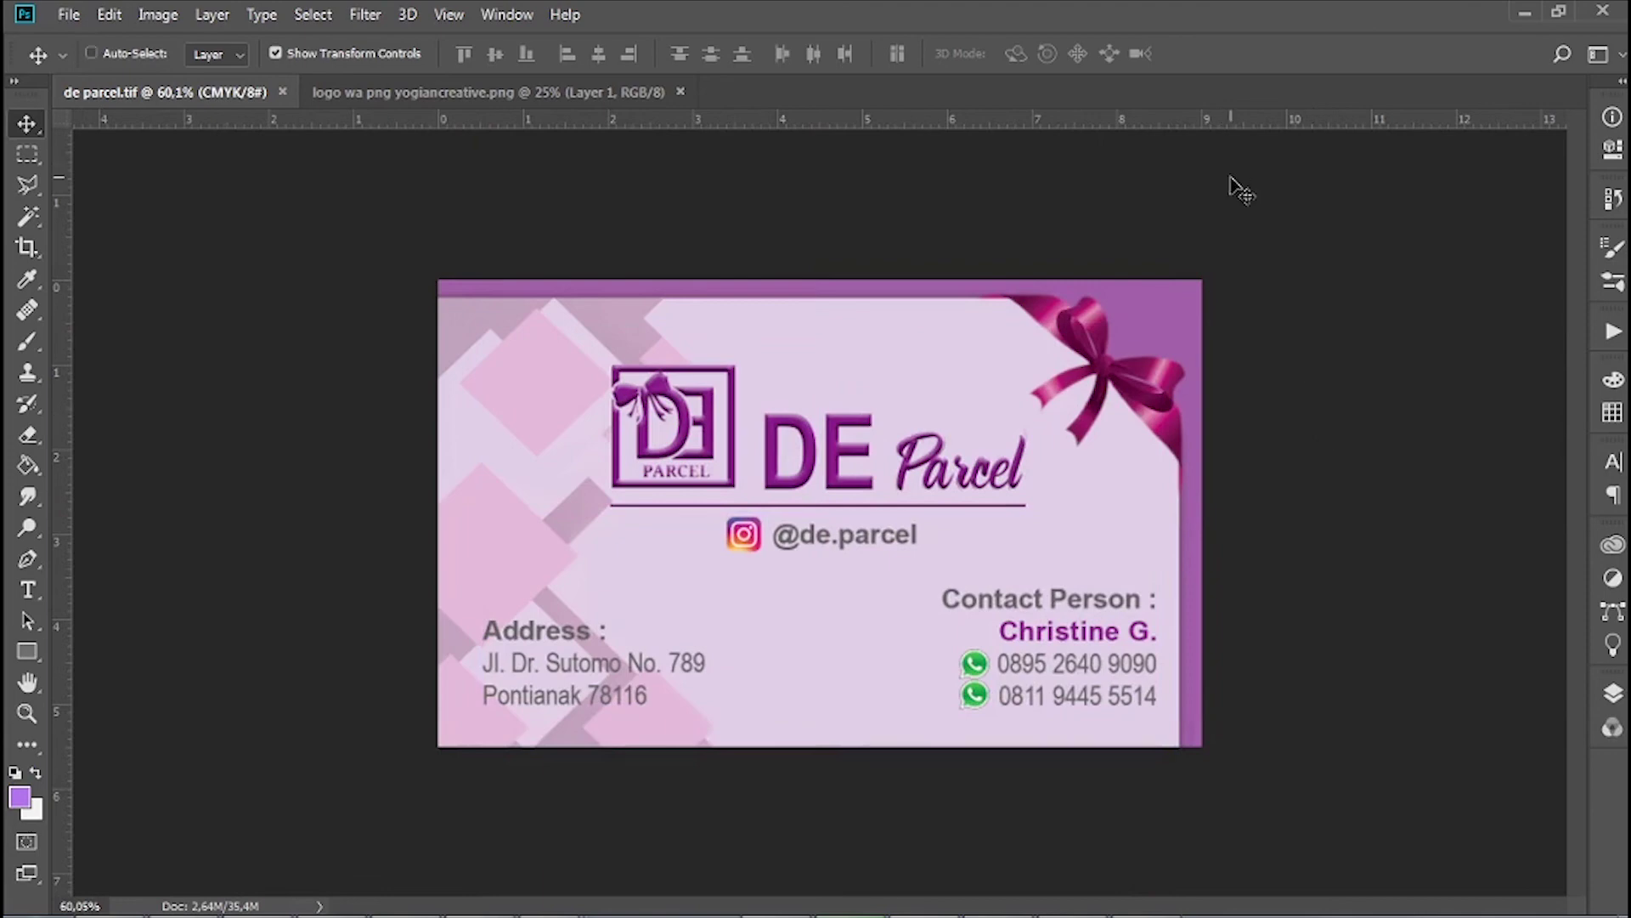